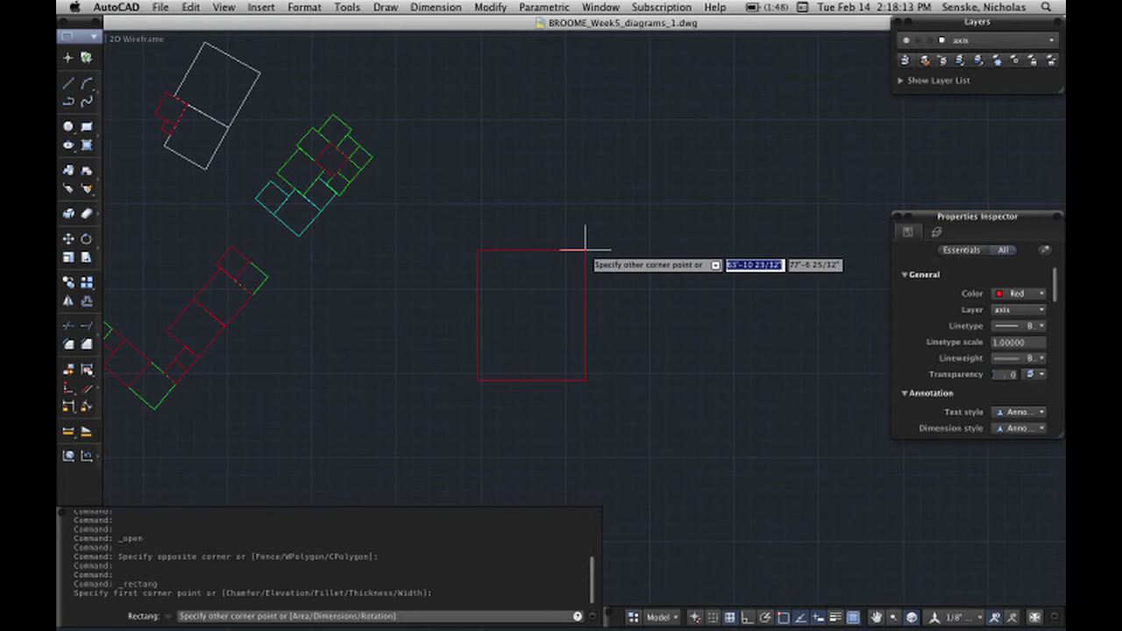
# Step: Cancel the rectangle in progress and make layer 0 the current layer
pyautogui.press('Escape')
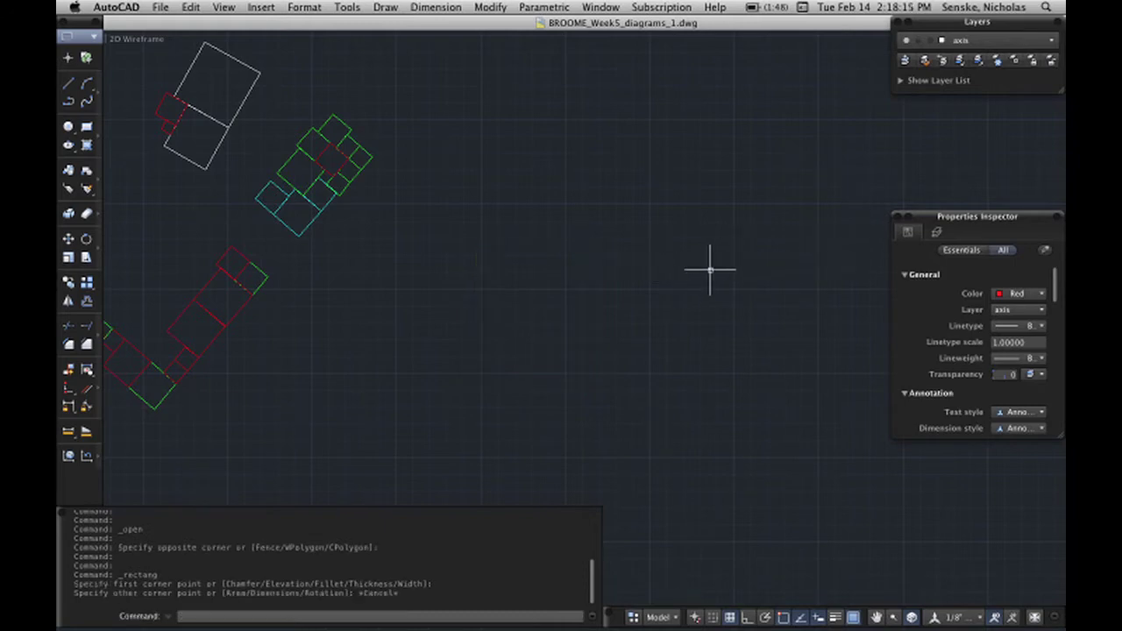
pyautogui.press('Escape')
pyautogui.press('Escape')
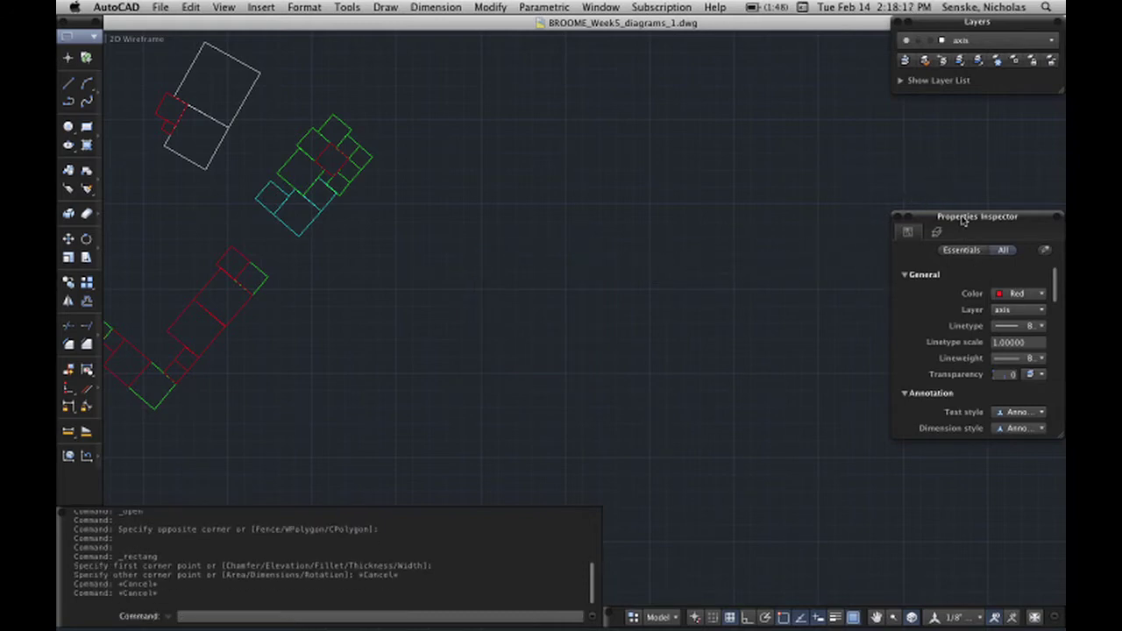
pyautogui.click(904, 81)
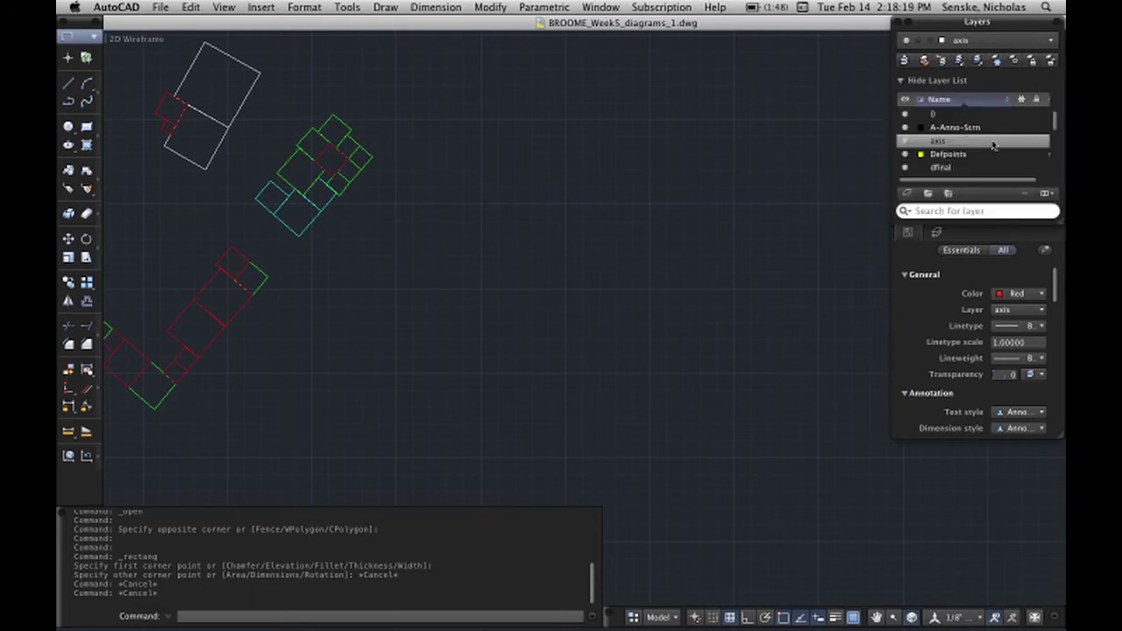
pyautogui.doubleClick(910, 115)
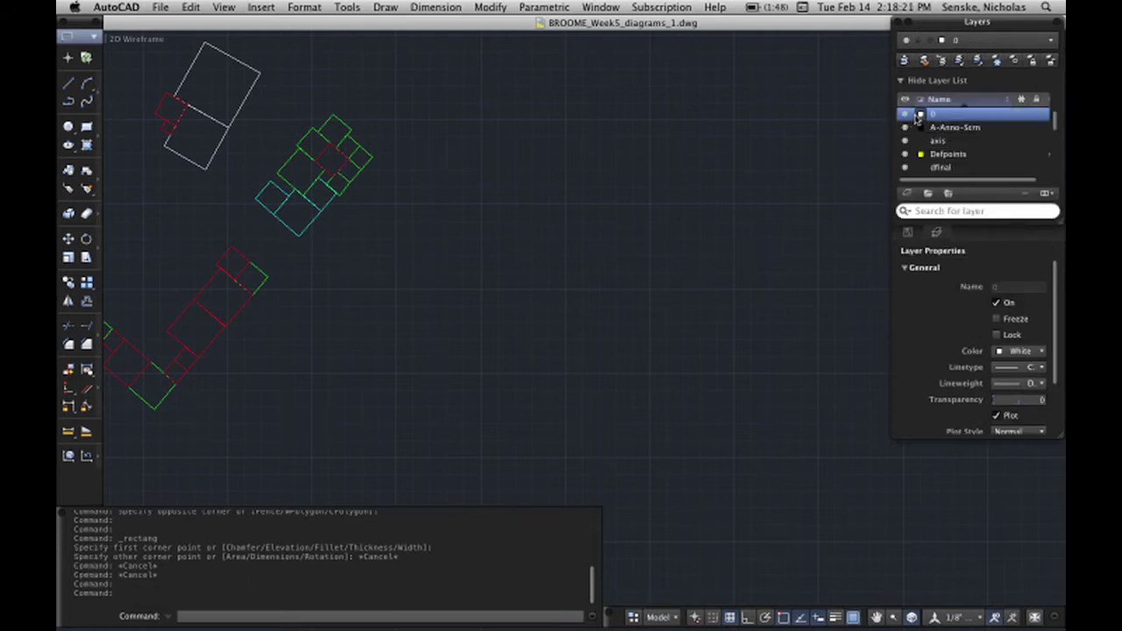
pyautogui.click(906, 114)
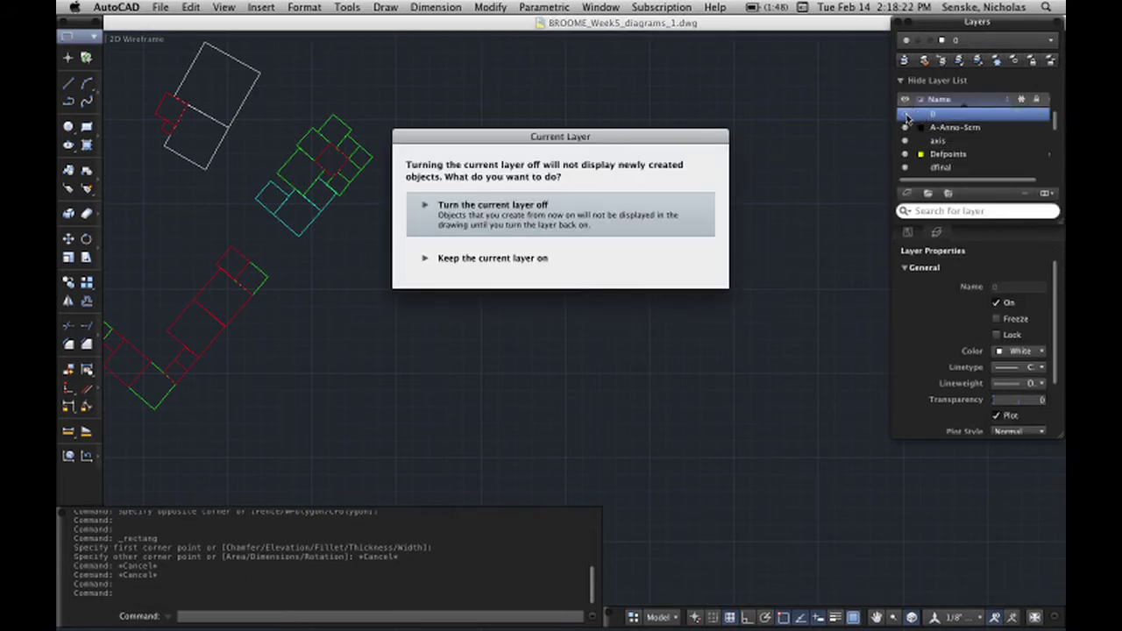
pyautogui.click(565, 254)
pyautogui.rightClick(961, 114)
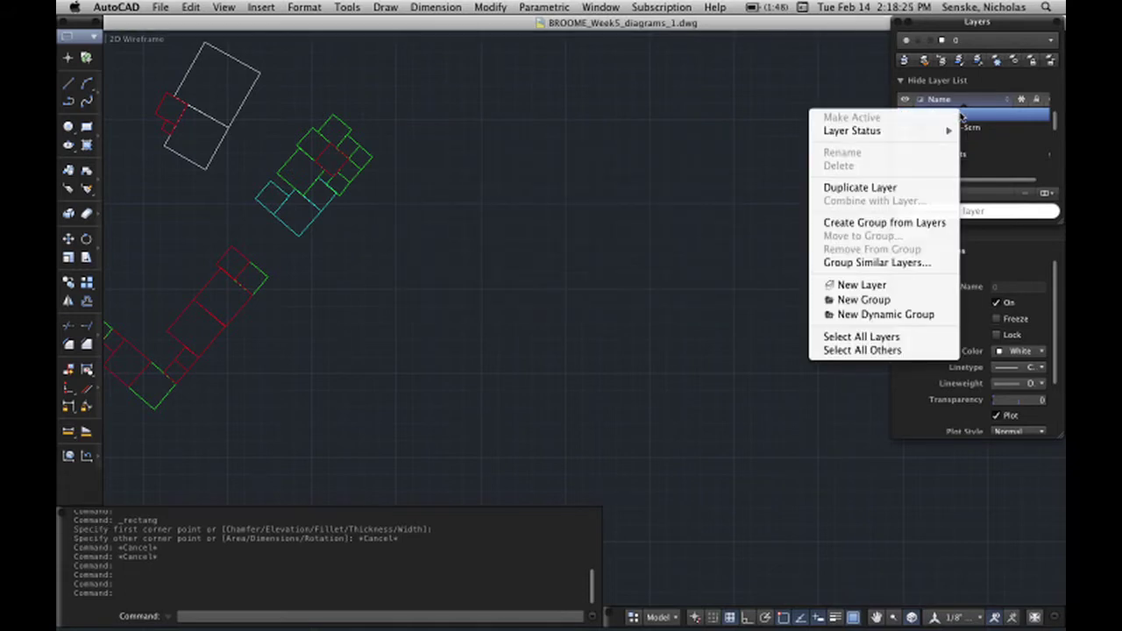
pyautogui.click(740, 68)
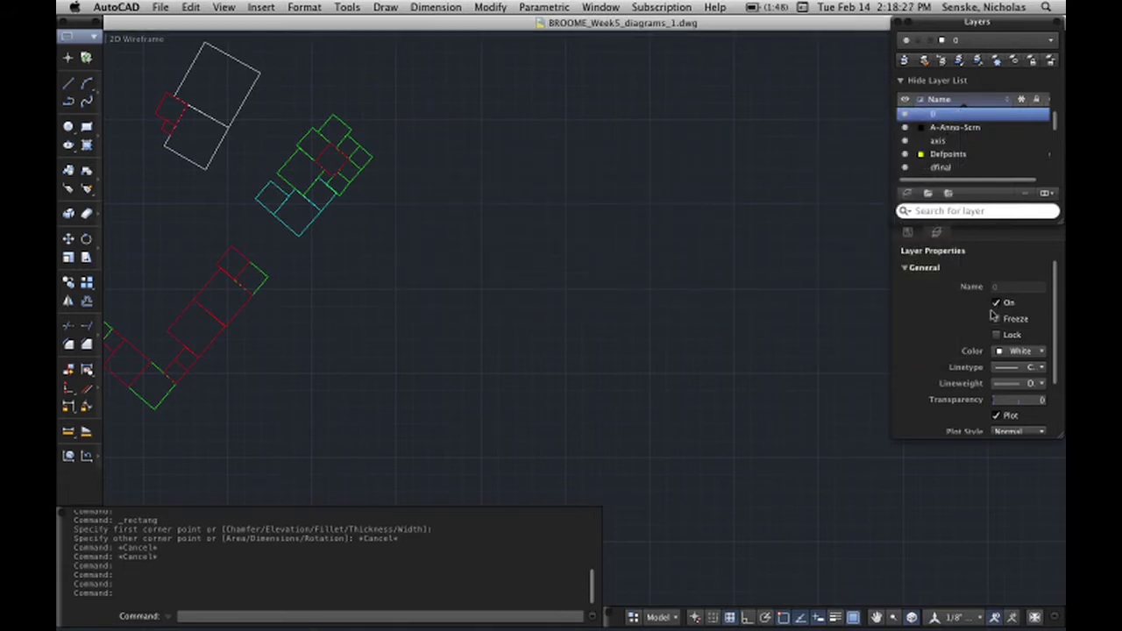
pyautogui.click(86, 126)
pyautogui.click(455, 393)
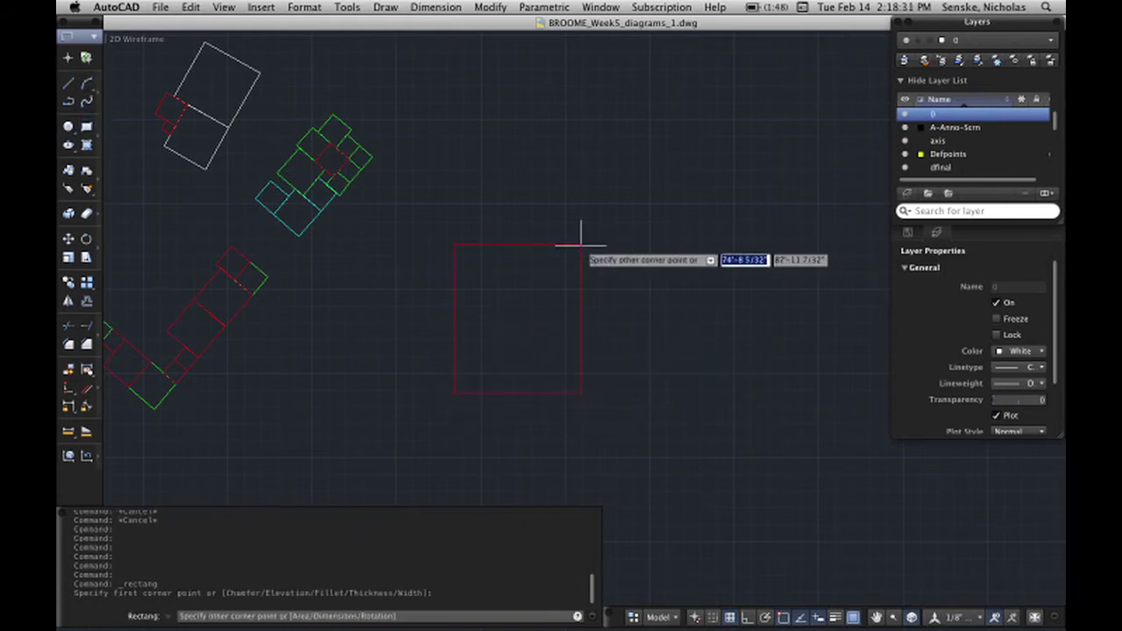
pyautogui.press('Escape')
pyautogui.rightClick(948, 118)
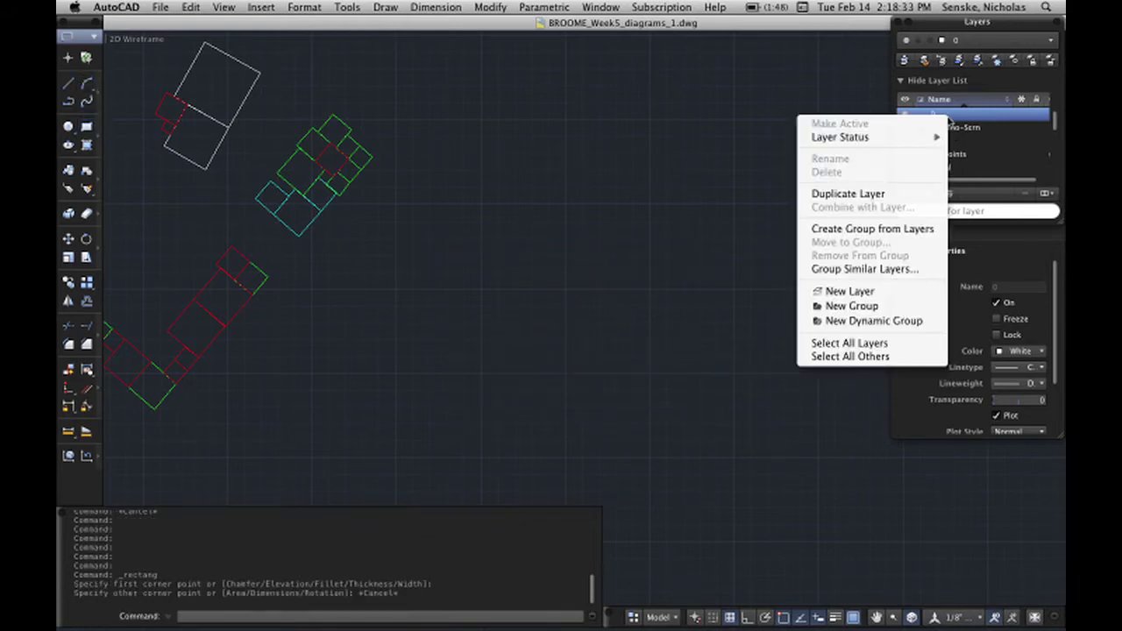
pyautogui.press('Escape')
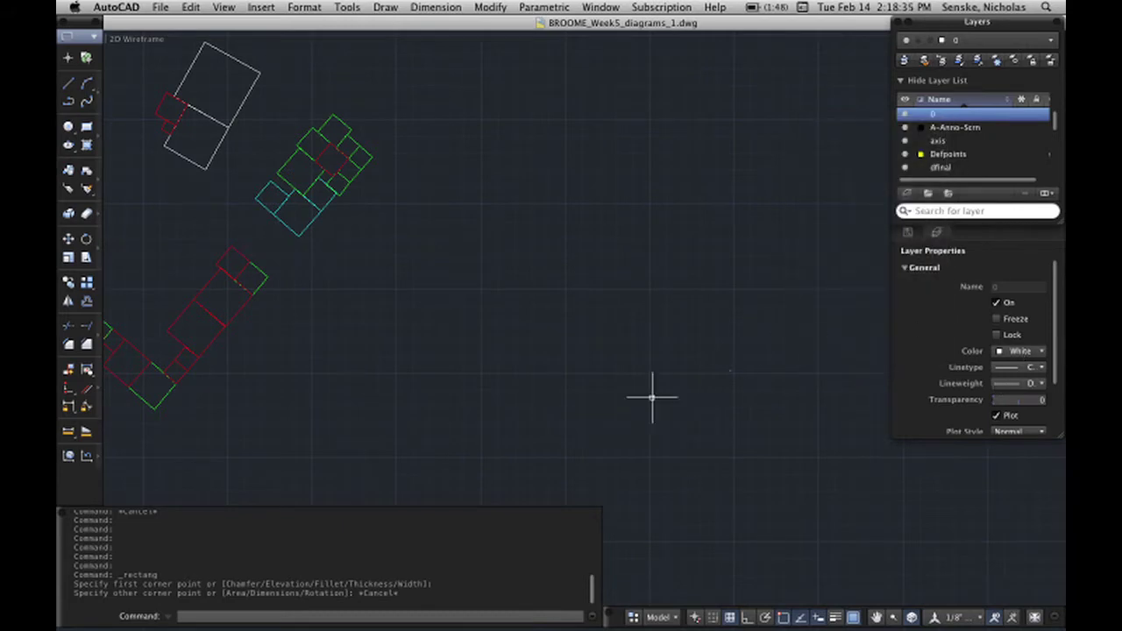
pyautogui.press('Escape')
# Step: Draw a small rectangle in the empty area beside the existing diagrams and set the current object color to ByLayer
pyautogui.click(86, 125)
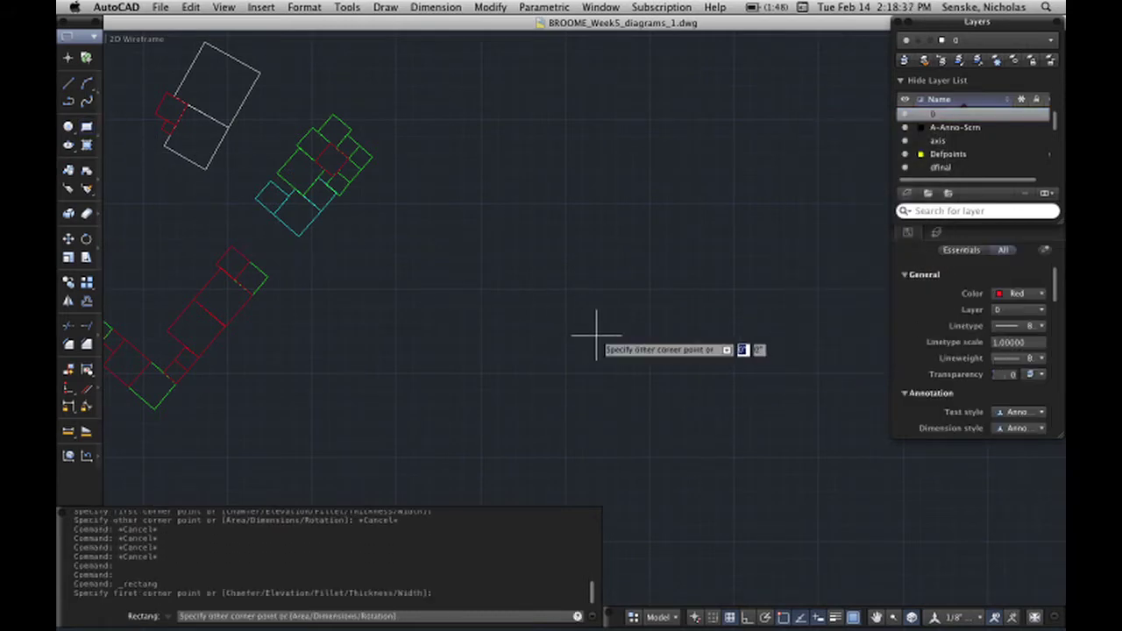
pyautogui.click(596, 333)
pyautogui.click(1005, 294)
pyautogui.click(1010, 313)
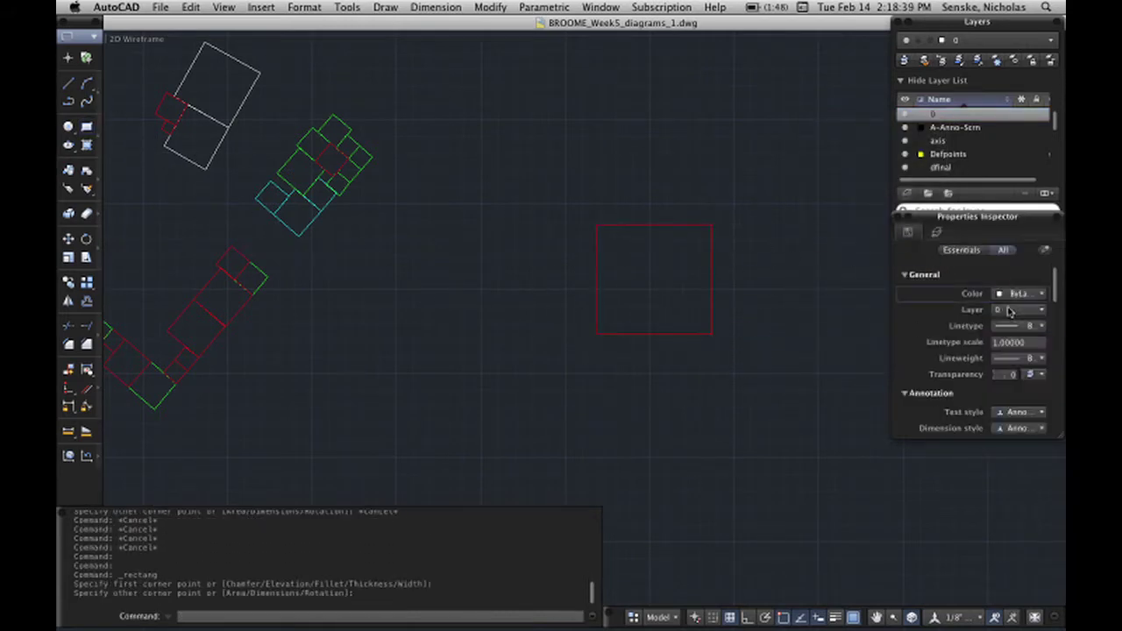
# Step: Erase the red rectangle just drawn in the empty area
pyautogui.press('Escape')
pyautogui.click(745, 373)
pyautogui.click(672, 288)
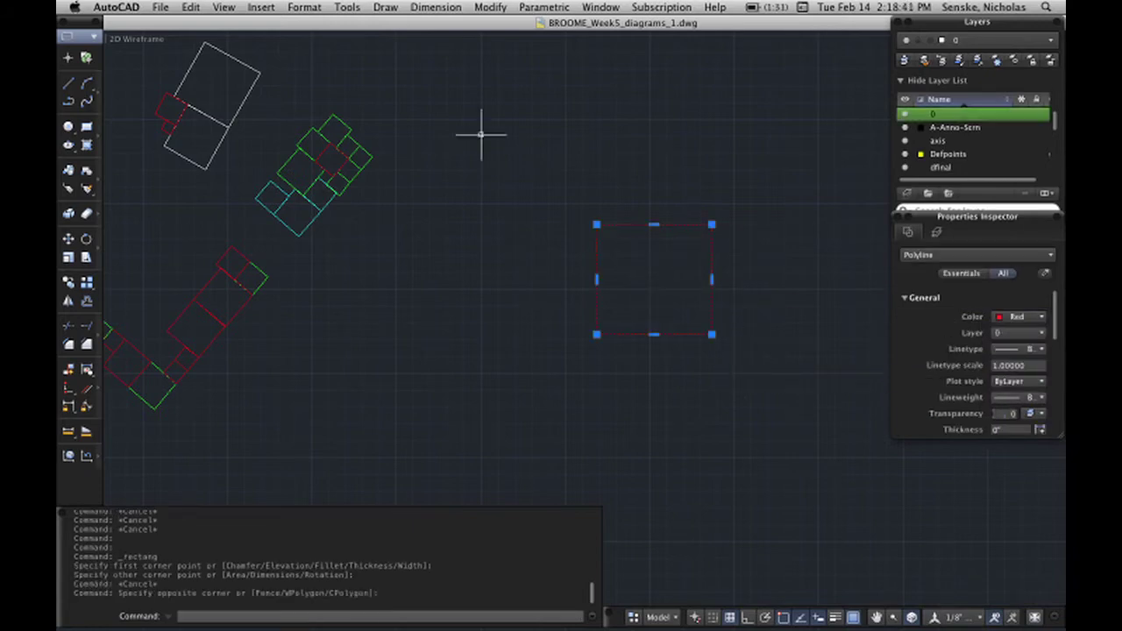
pyautogui.click(186, 7)
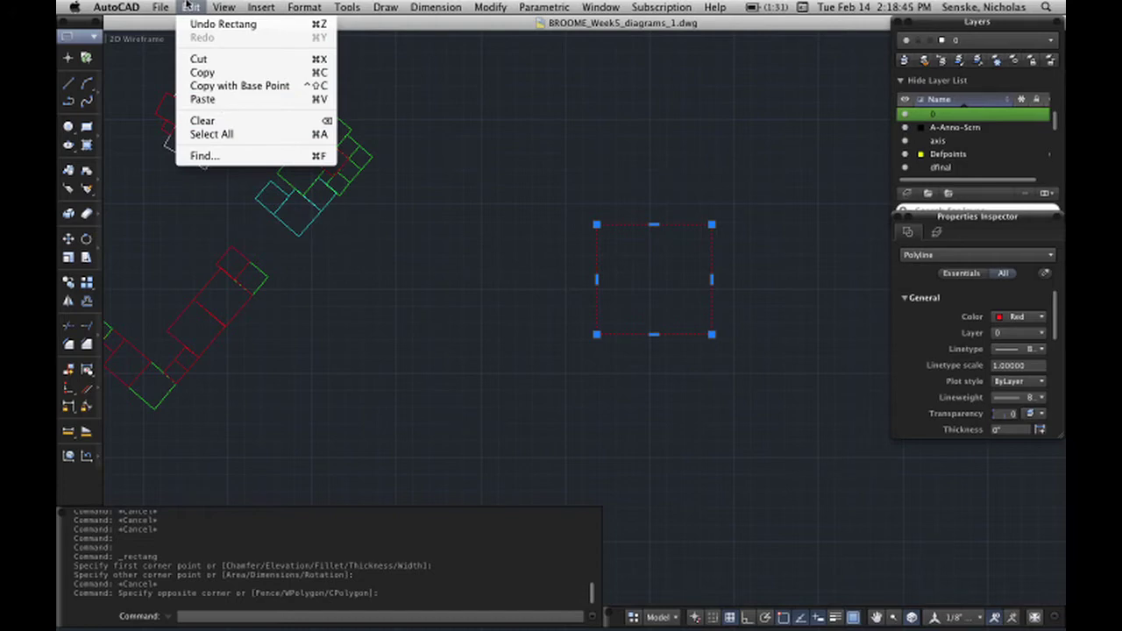
pyautogui.click(210, 121)
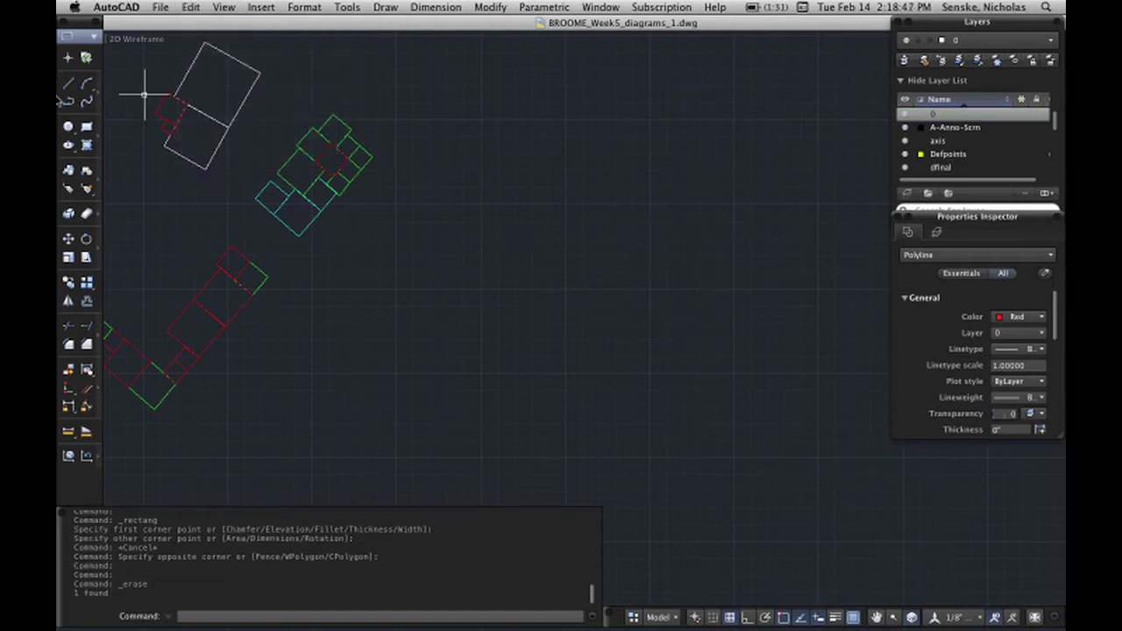
# Step: Set the Rectangle command's dimensions to 200' length and 100' width, and leave the command without placing the rectangle
pyautogui.click(86, 126)
pyautogui.click(486, 368)
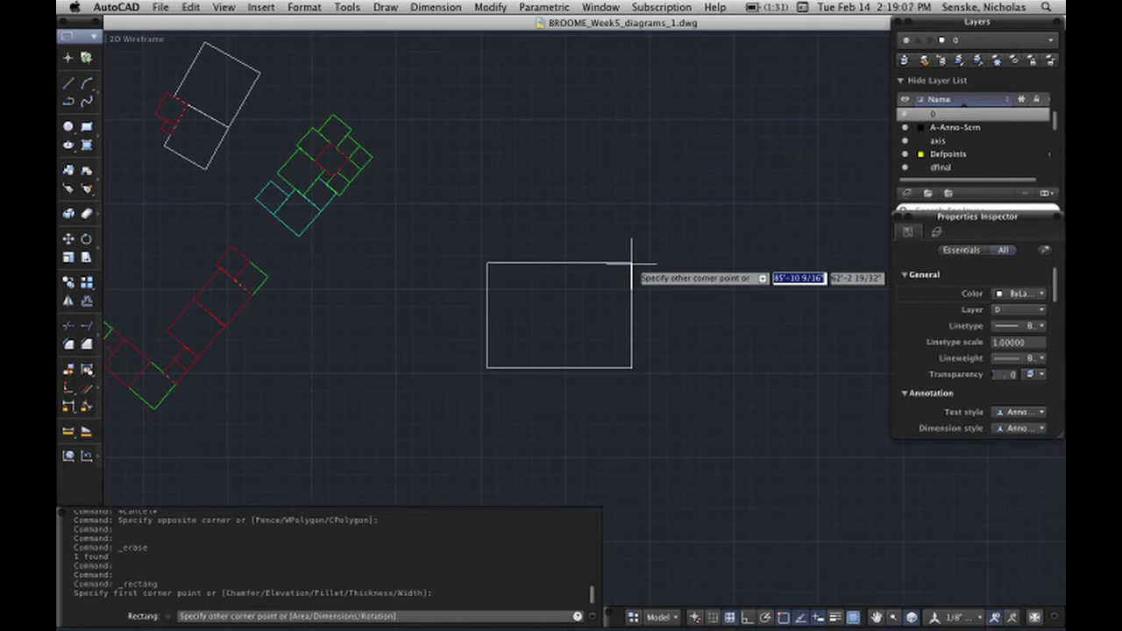
pyautogui.write('d')
pyautogui.press('Return')
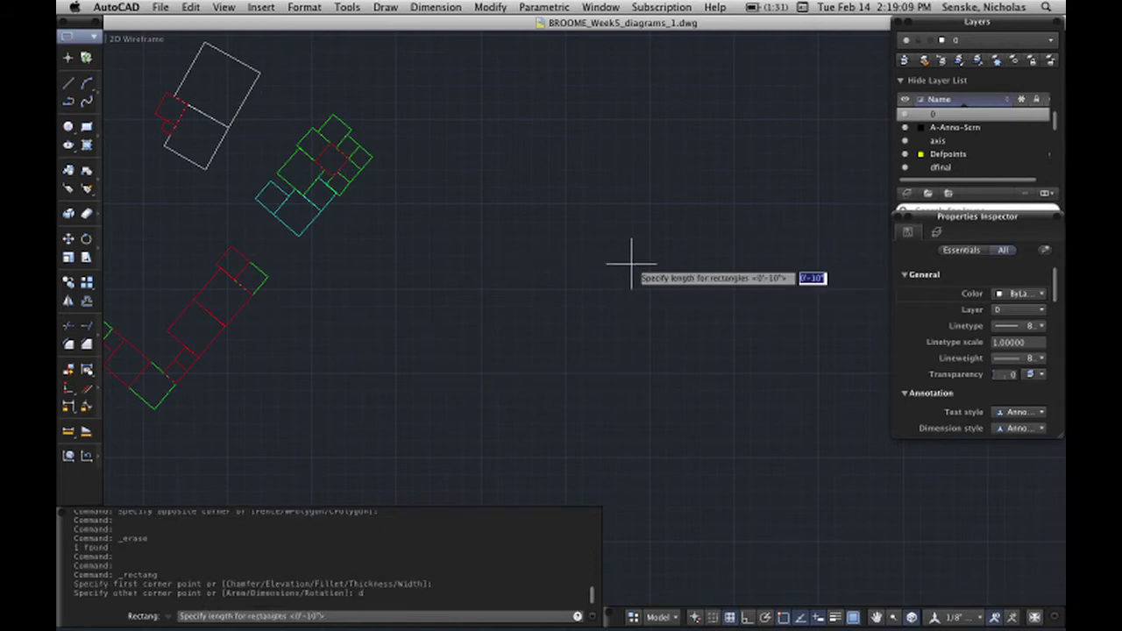
pyautogui.write('3')
pyautogui.press('Return')
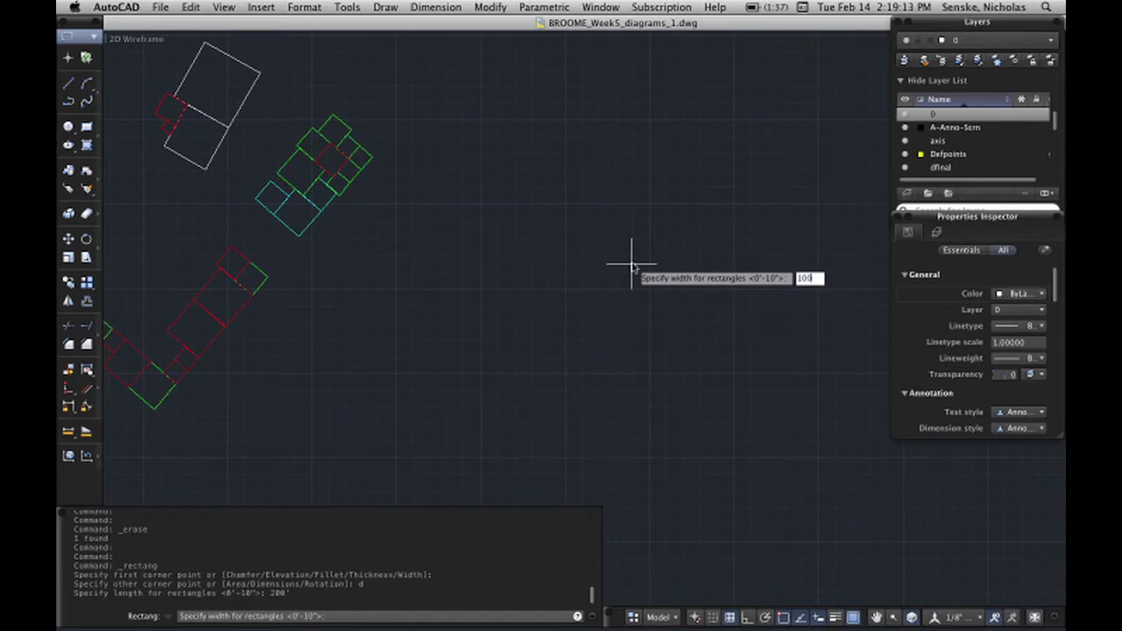
pyautogui.press('Return')
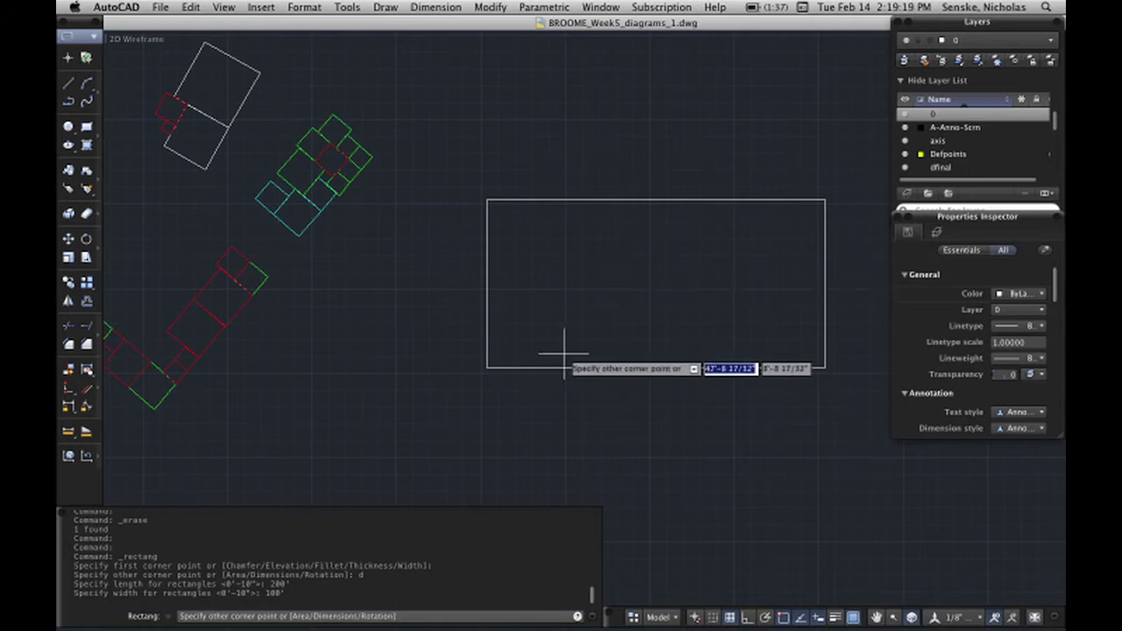
pyautogui.press('Escape')
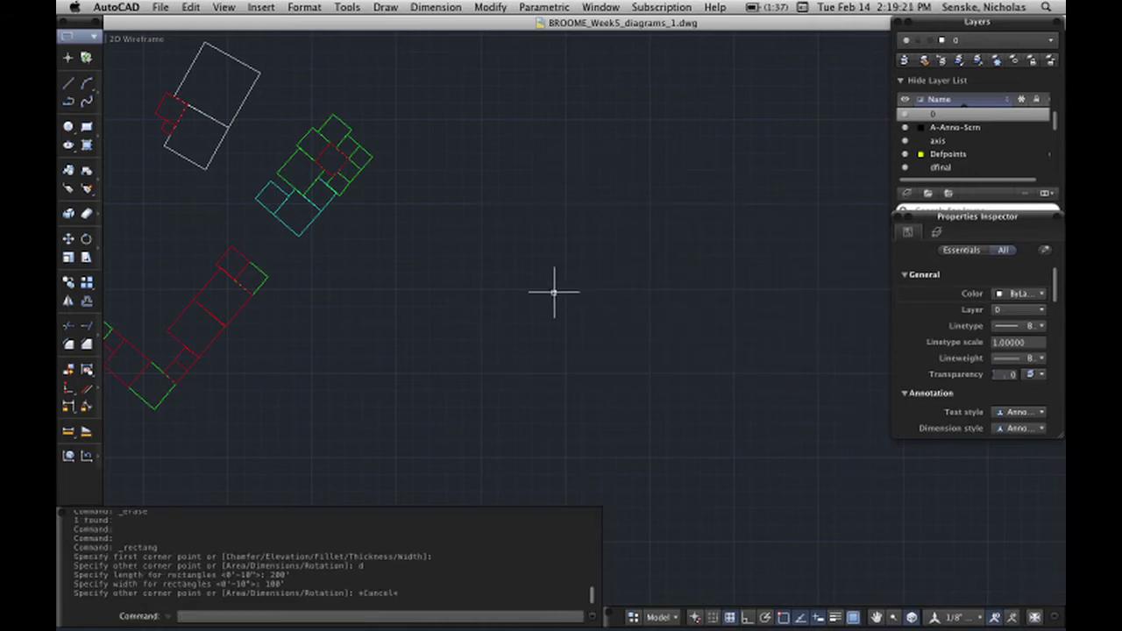
pyautogui.write('rectang')
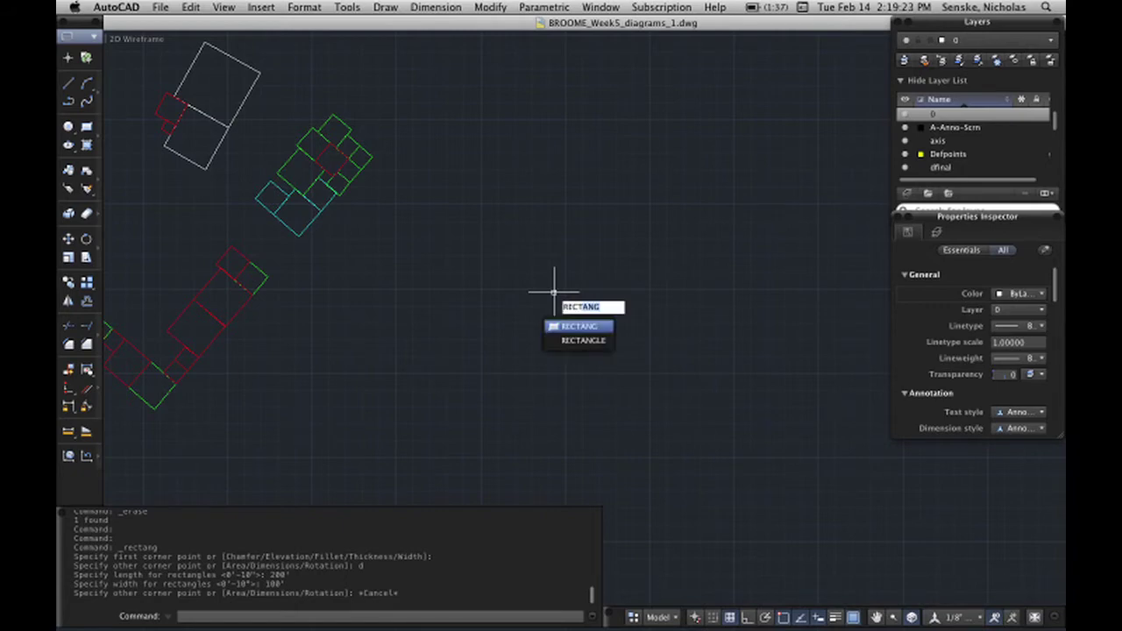
pyautogui.press('Return')
pyautogui.write('d')
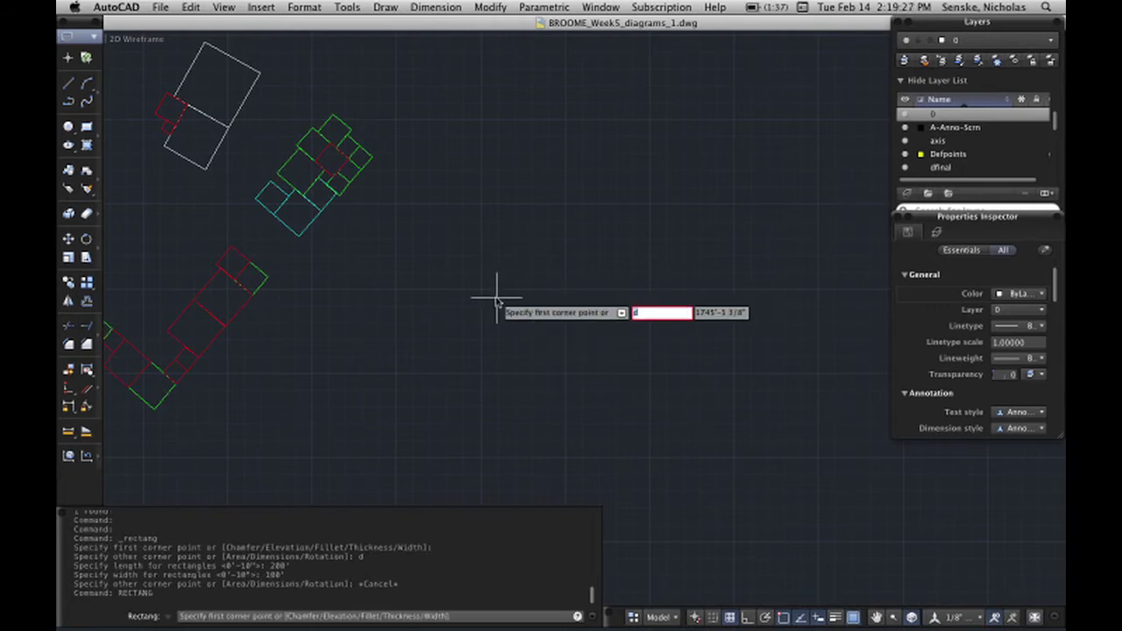
pyautogui.press('Escape')
pyautogui.press('Escape')
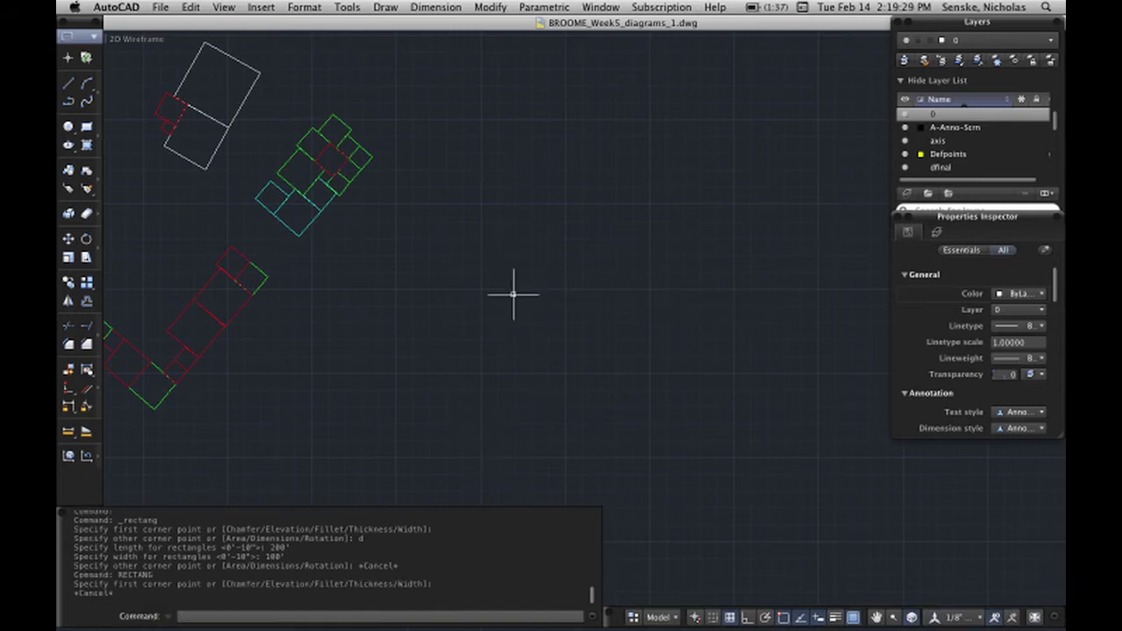
# Step: Draw a rectangle by dimensions, 200' long and 100' wide, in the empty area beside the existing diagrams
pyautogui.click(86, 126)
pyautogui.click(435, 348)
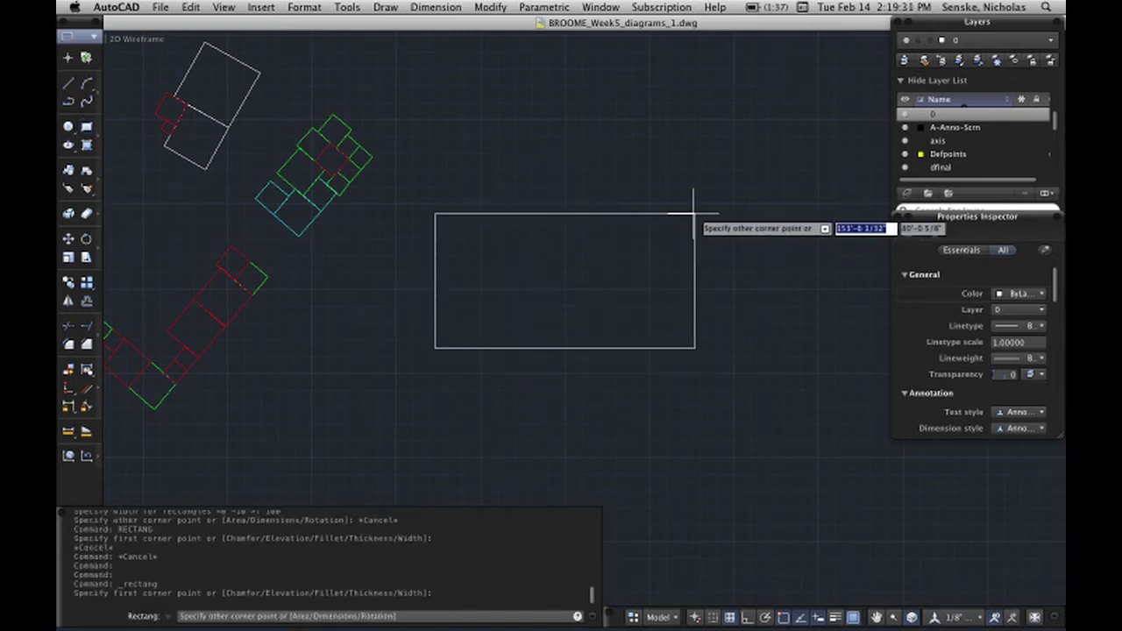
pyautogui.write('d')
pyautogui.press('Return')
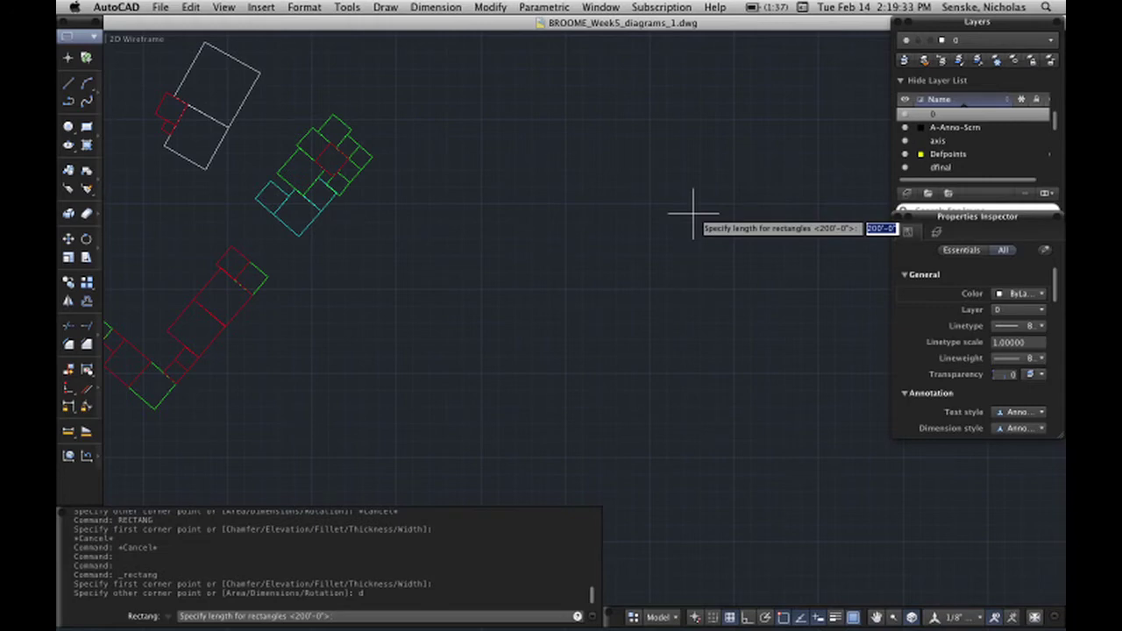
pyautogui.press('Return')
pyautogui.press('Return')
pyautogui.click(689, 260)
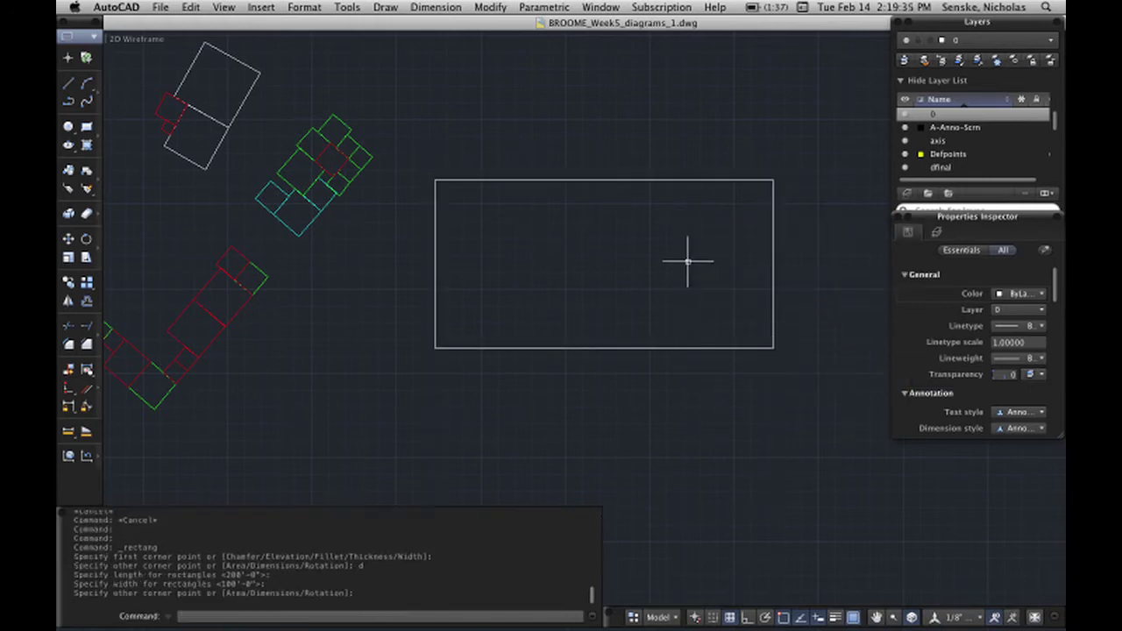
# Step: Explode the 200' by 100' rectangle into separate lines
pyautogui.click(739, 404)
pyautogui.click(650, 306)
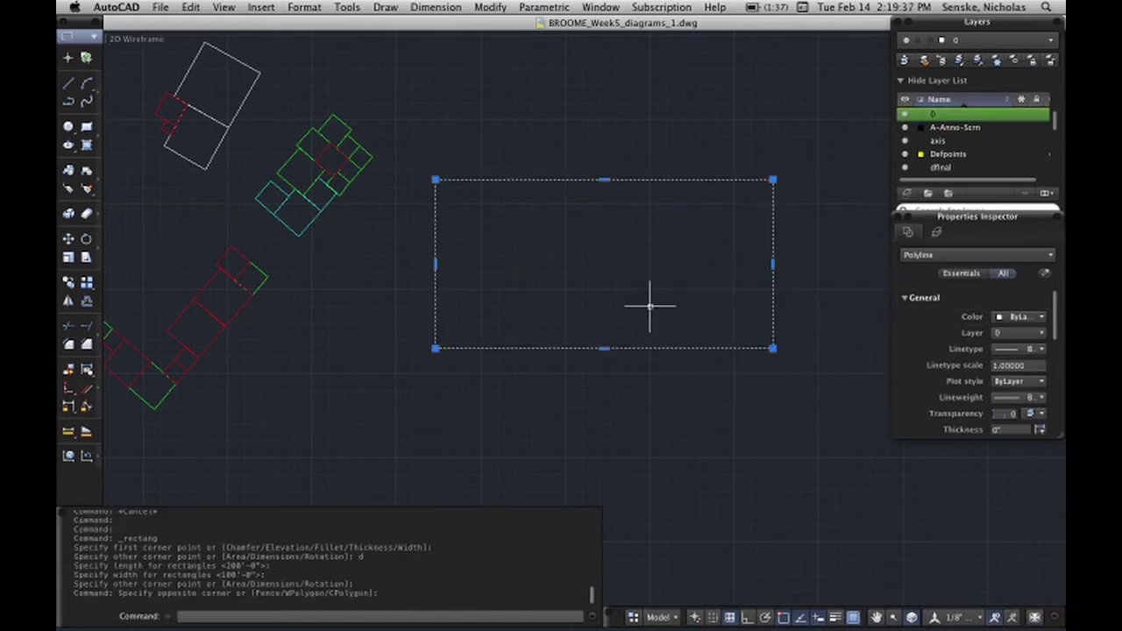
pyautogui.write('e')
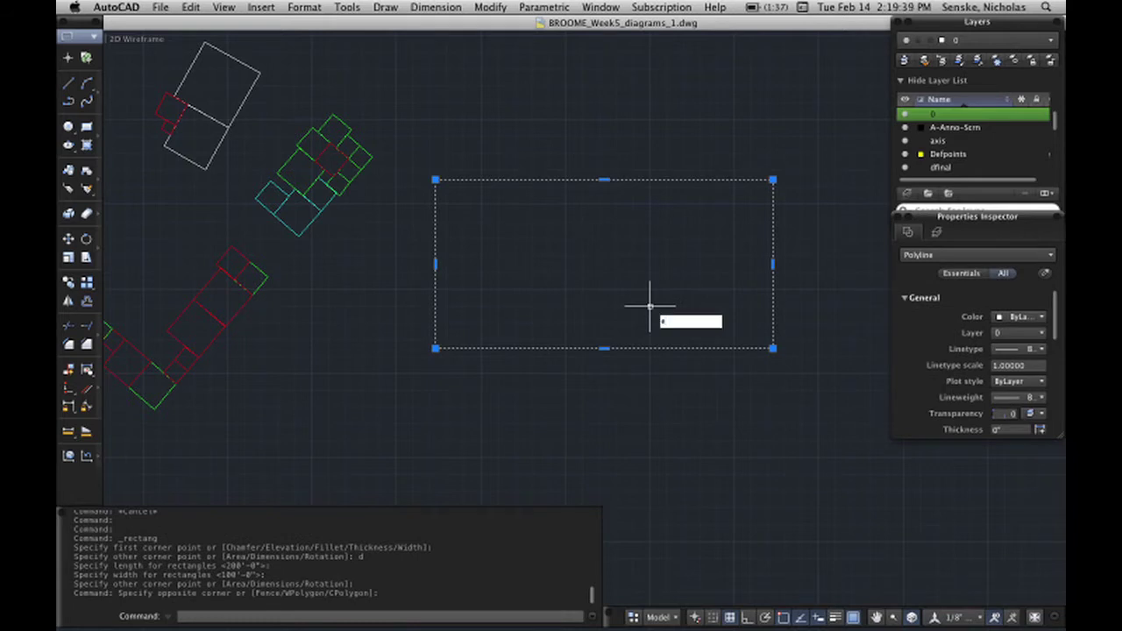
pyautogui.press('Return')
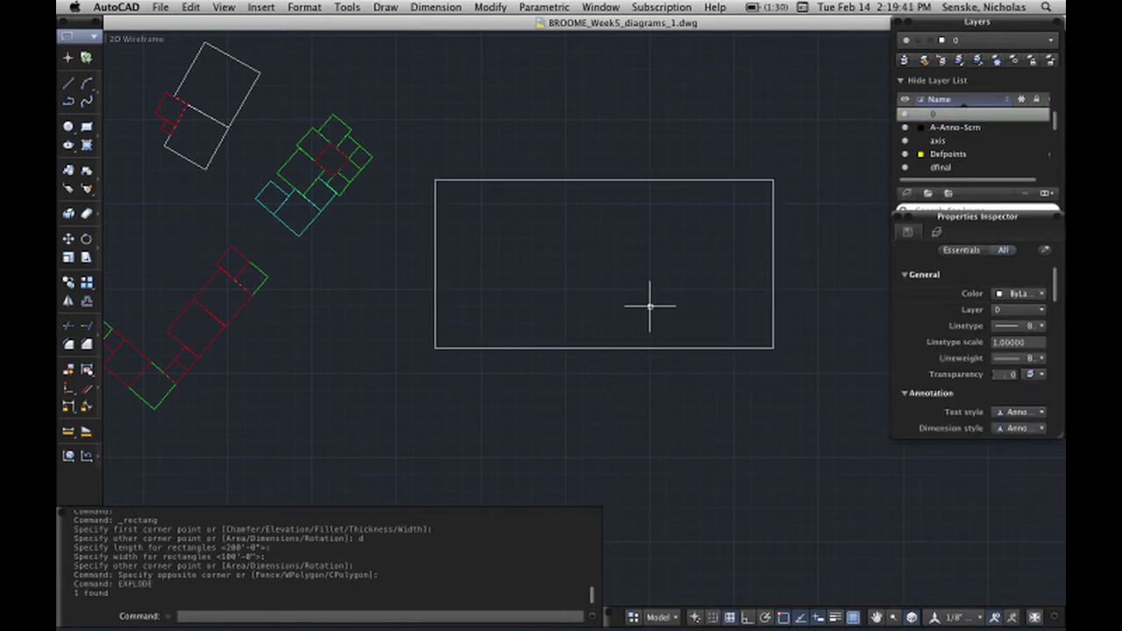
# Step: Check the exploded rectangle by selecting its lower and upper edges one at a time, clearing each selection
pyautogui.click(674, 381)
pyautogui.click(619, 313)
pyautogui.press('Escape')
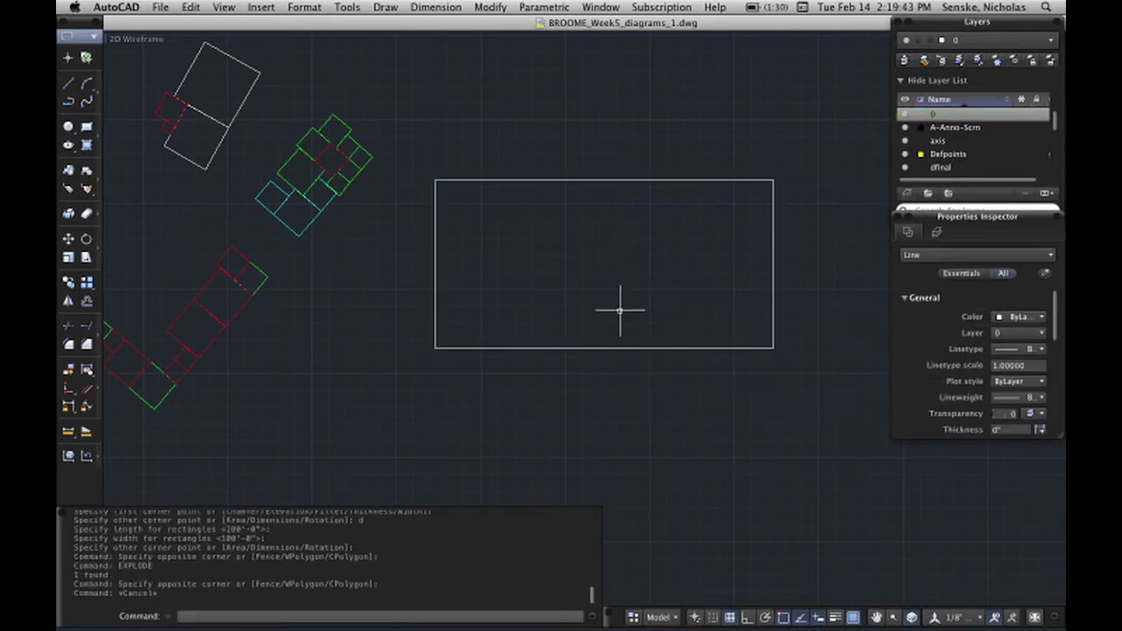
pyautogui.click(658, 273)
pyautogui.click(623, 153)
pyautogui.press('Escape')
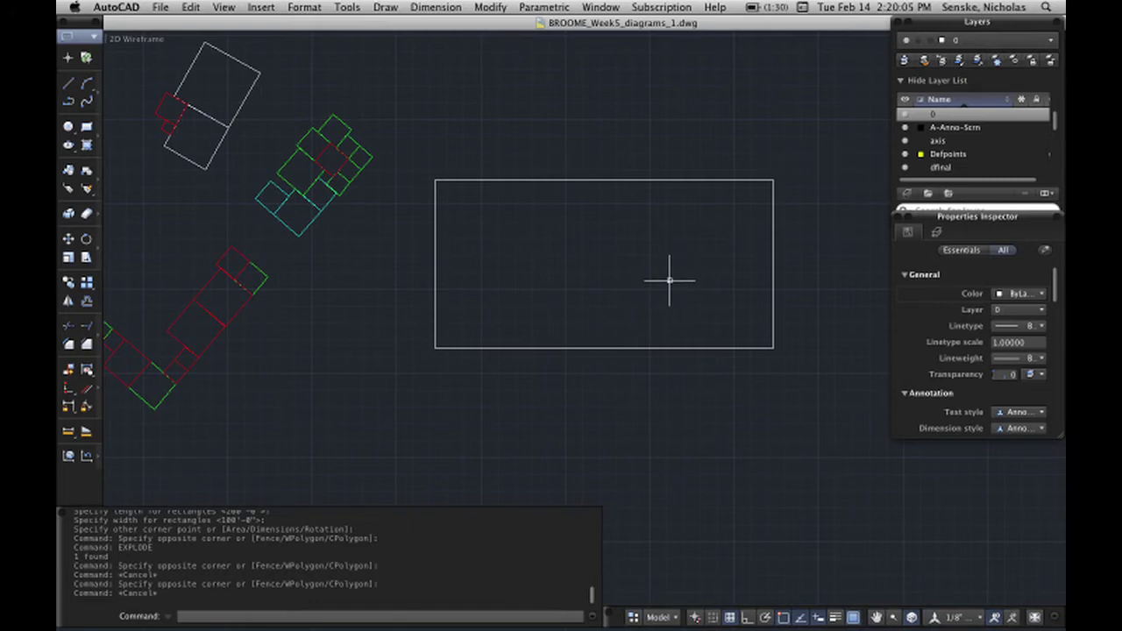
# Step: Offset the rectangle's upper edge 50' downward into the rectangle
pyautogui.write('ffset')
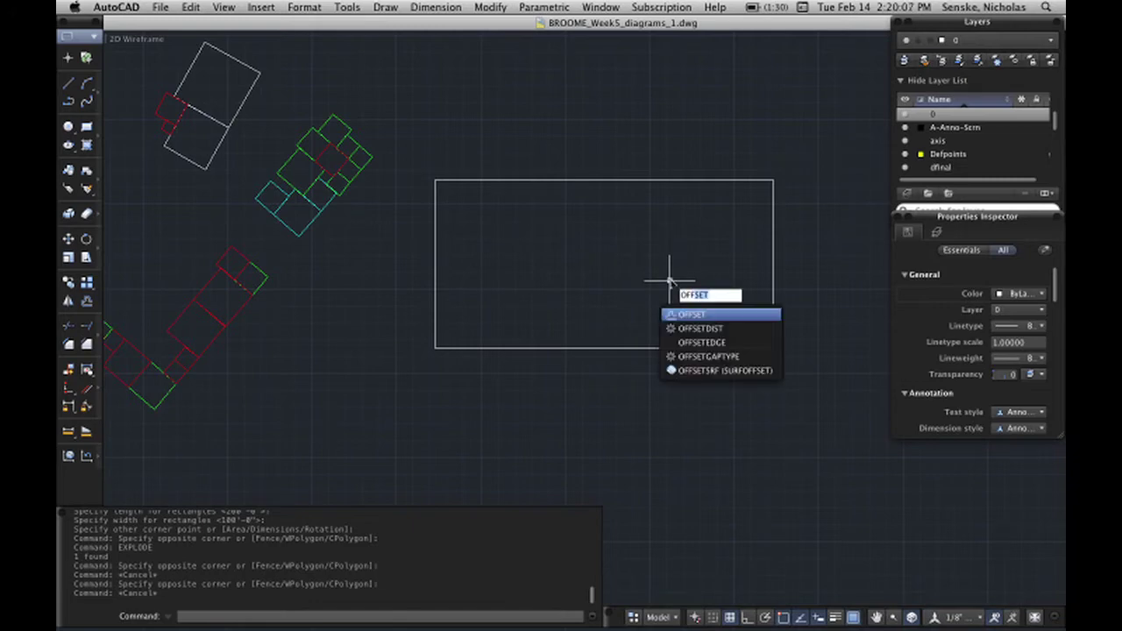
pyautogui.press('Return')
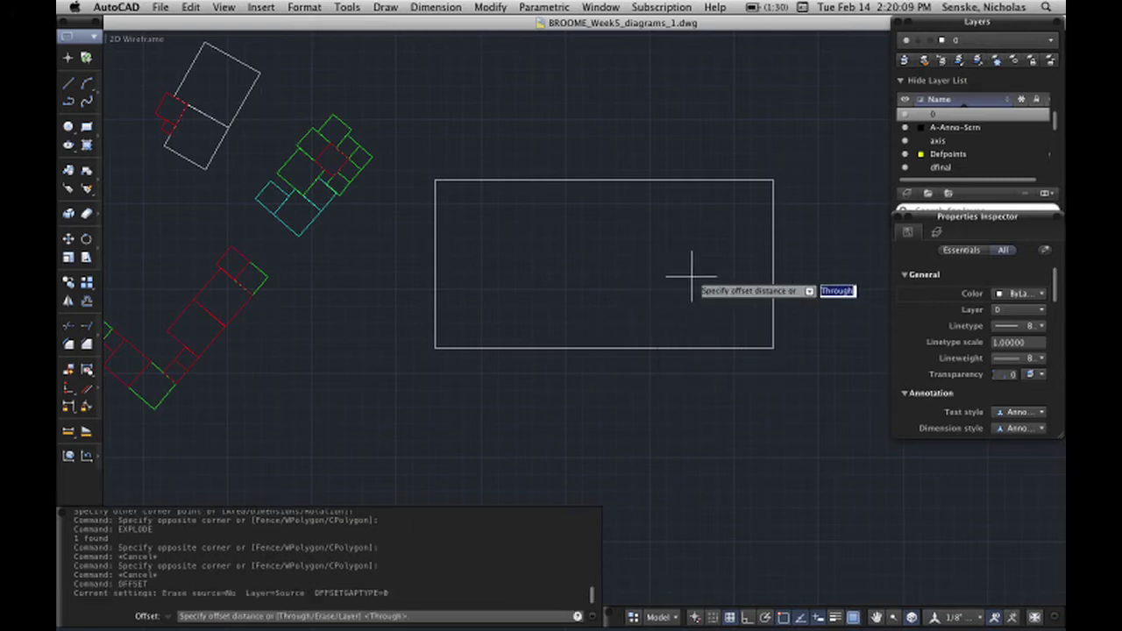
pyautogui.write('50')
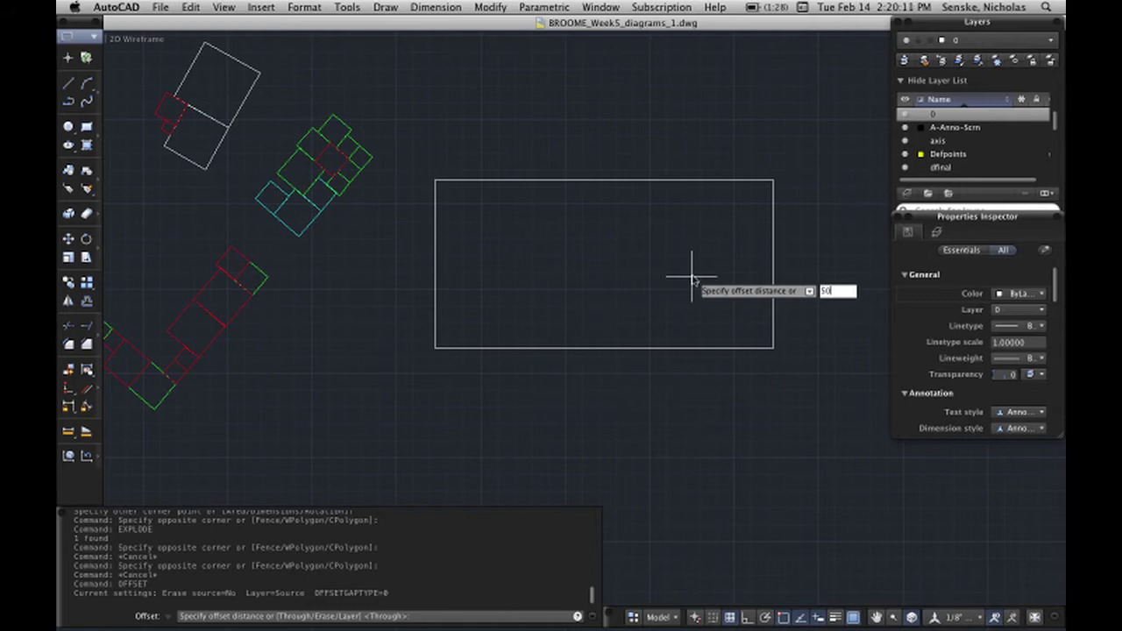
pyautogui.press('Return')
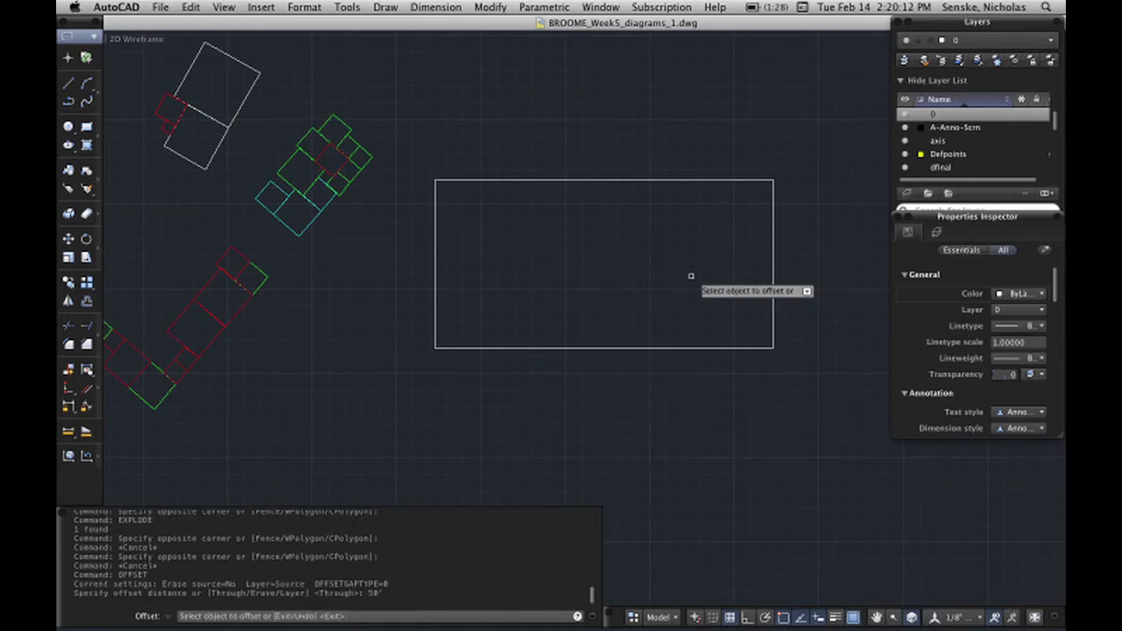
pyautogui.click(668, 178)
pyautogui.click(662, 240)
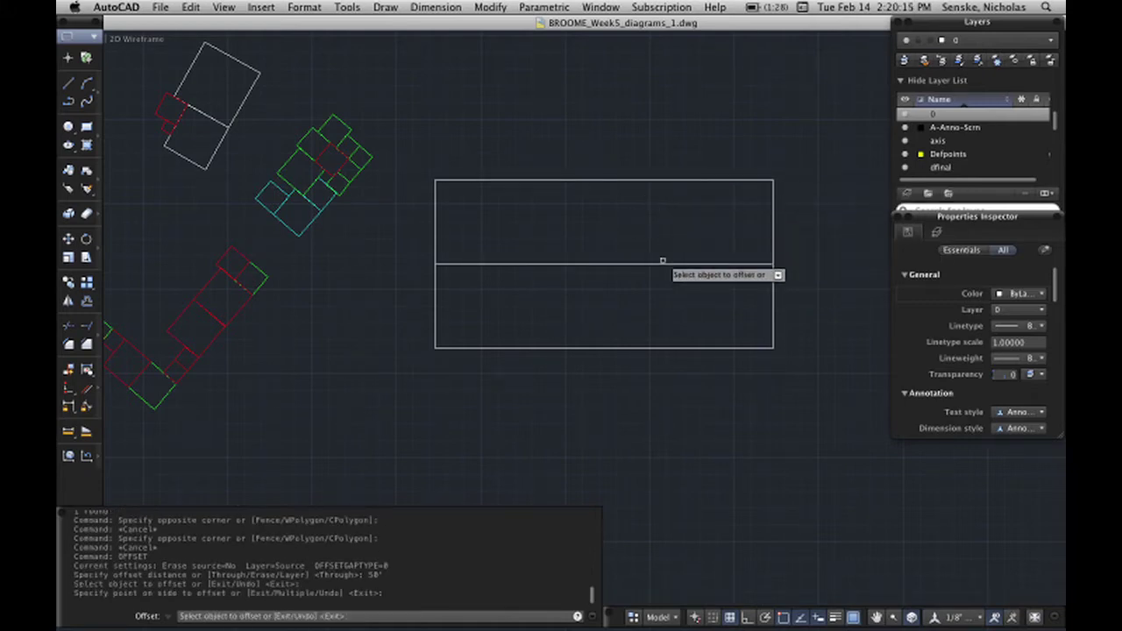
pyautogui.press('Escape')
# Step: Offset the horizontal line across the middle of the rectangle 12' downward
pyautogui.write('offset')
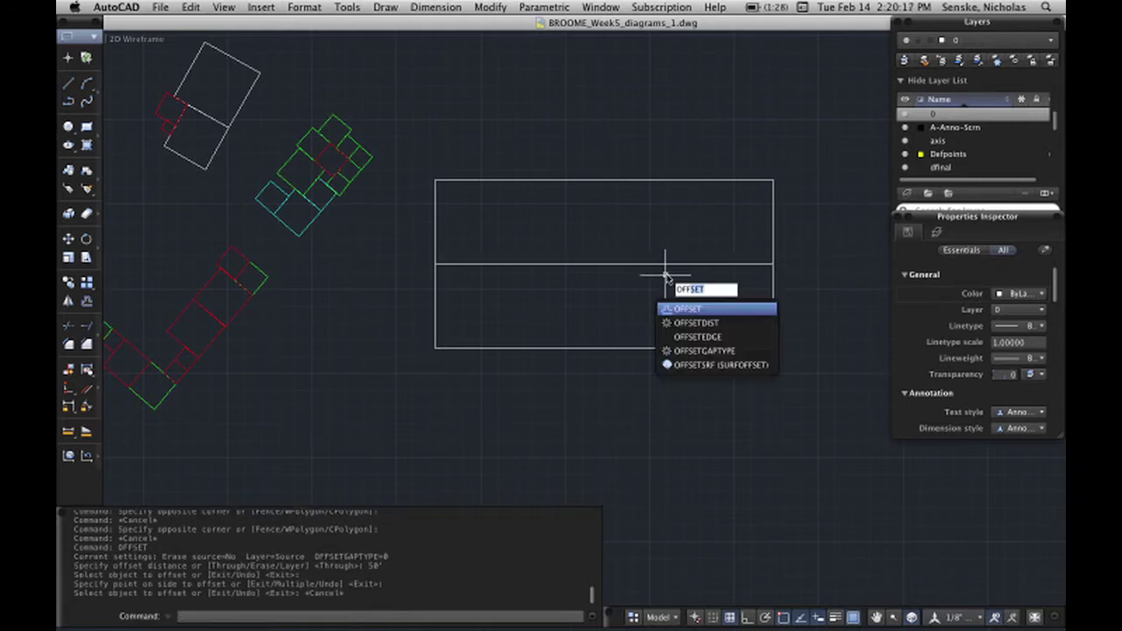
pyautogui.press('Return')
pyautogui.write("12'")
pyautogui.press('Return')
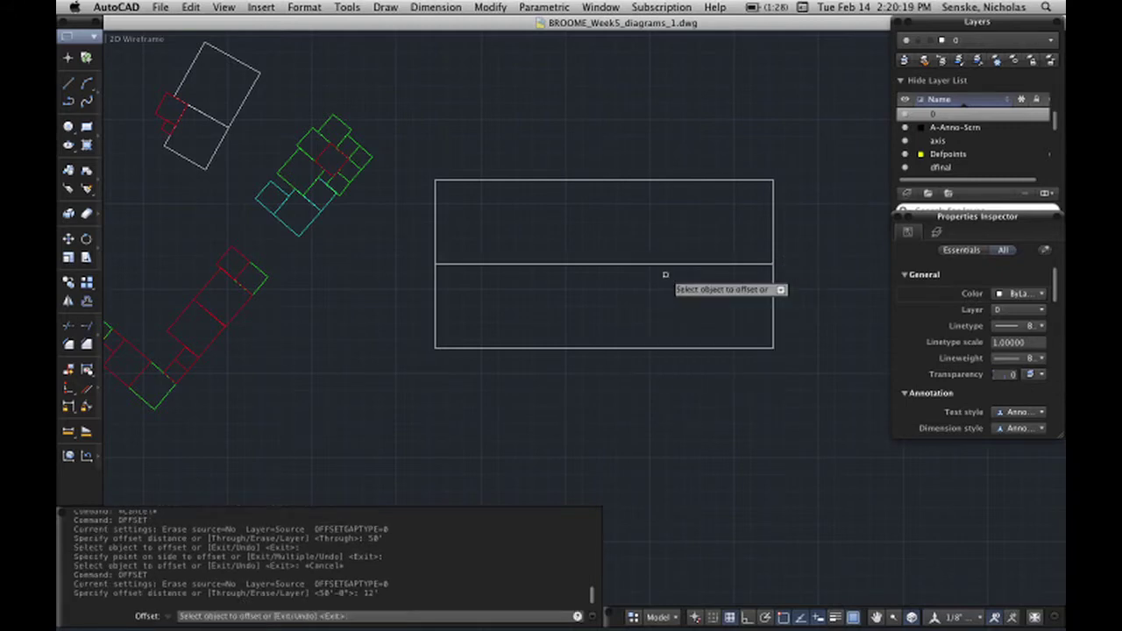
pyautogui.click(670, 265)
pyautogui.click(671, 279)
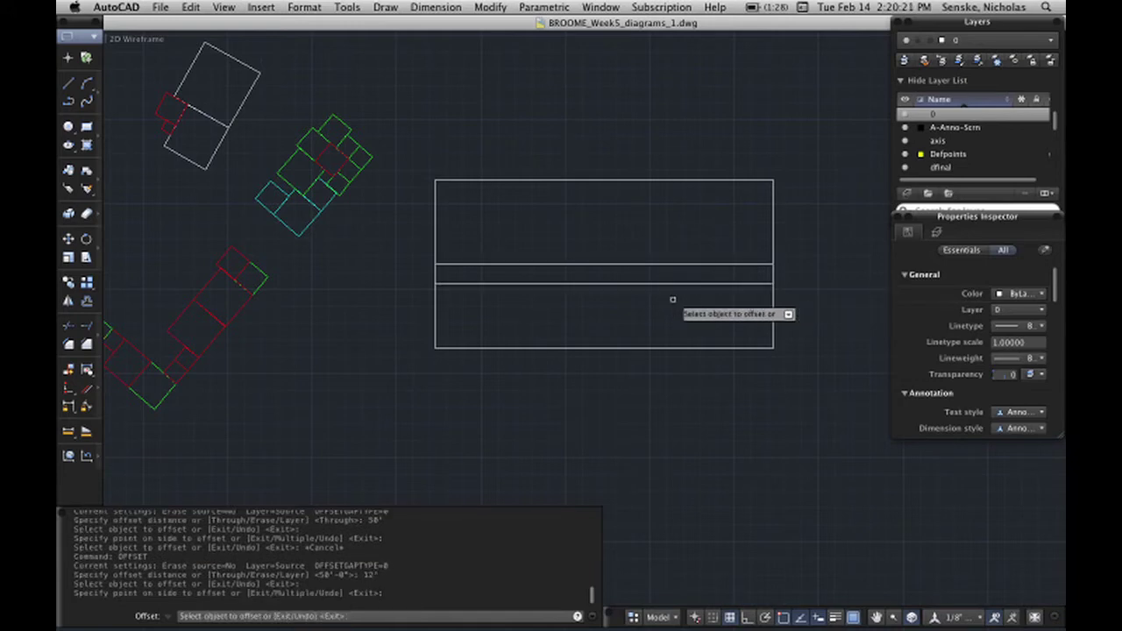
pyautogui.press('Escape')
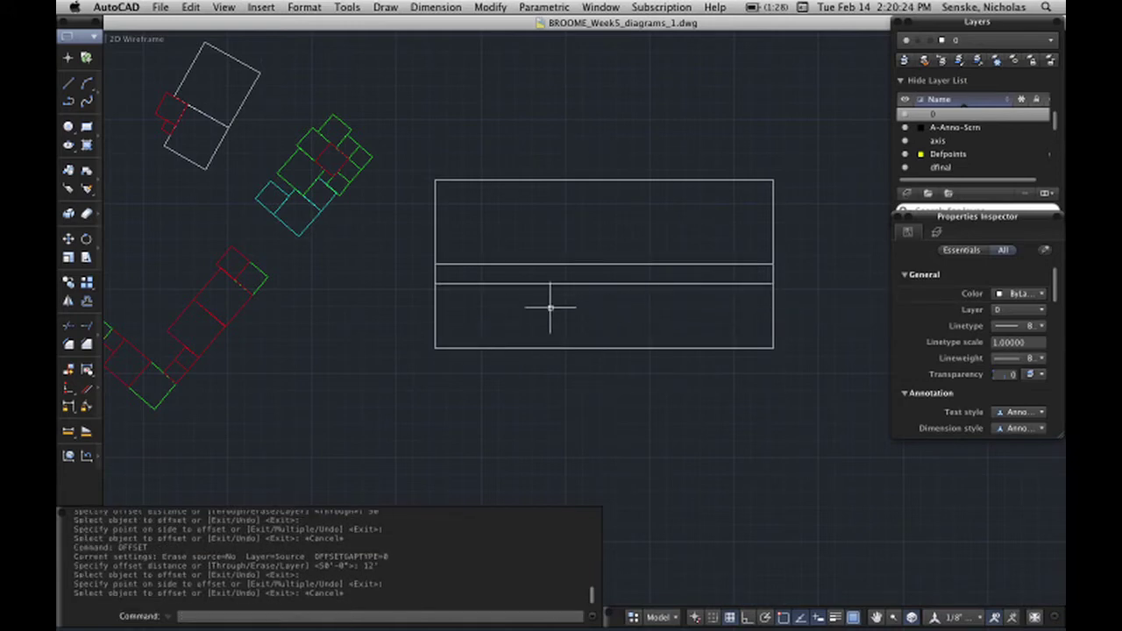
# Step: Start the Line command and turn off the Node and Nearest object snaps
pyautogui.click(68, 84)
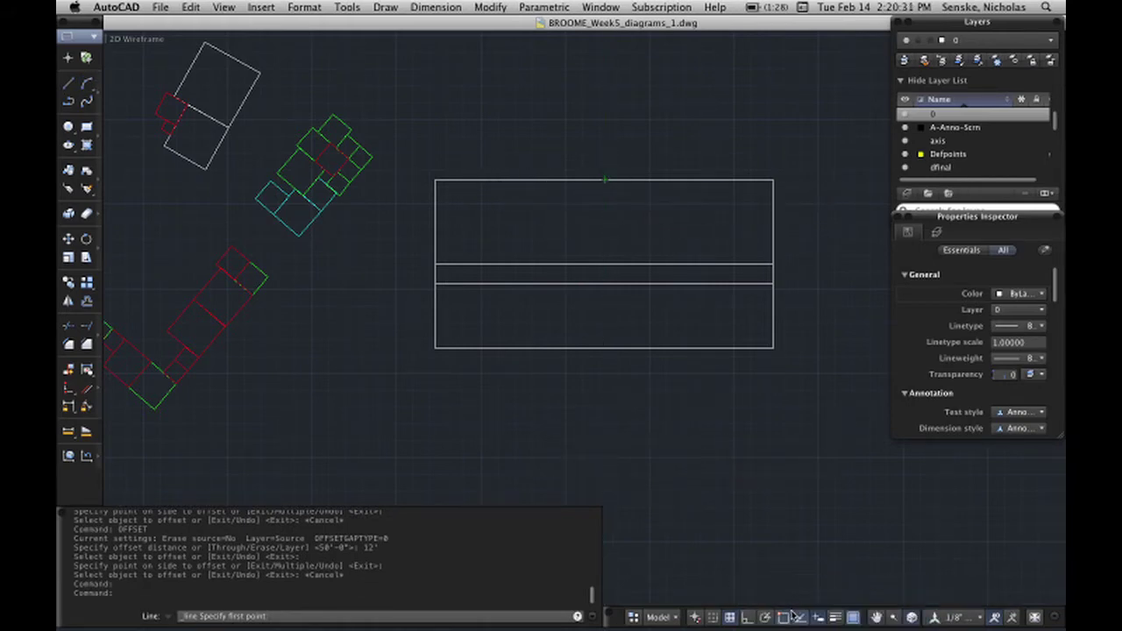
pyautogui.rightClick(783, 617)
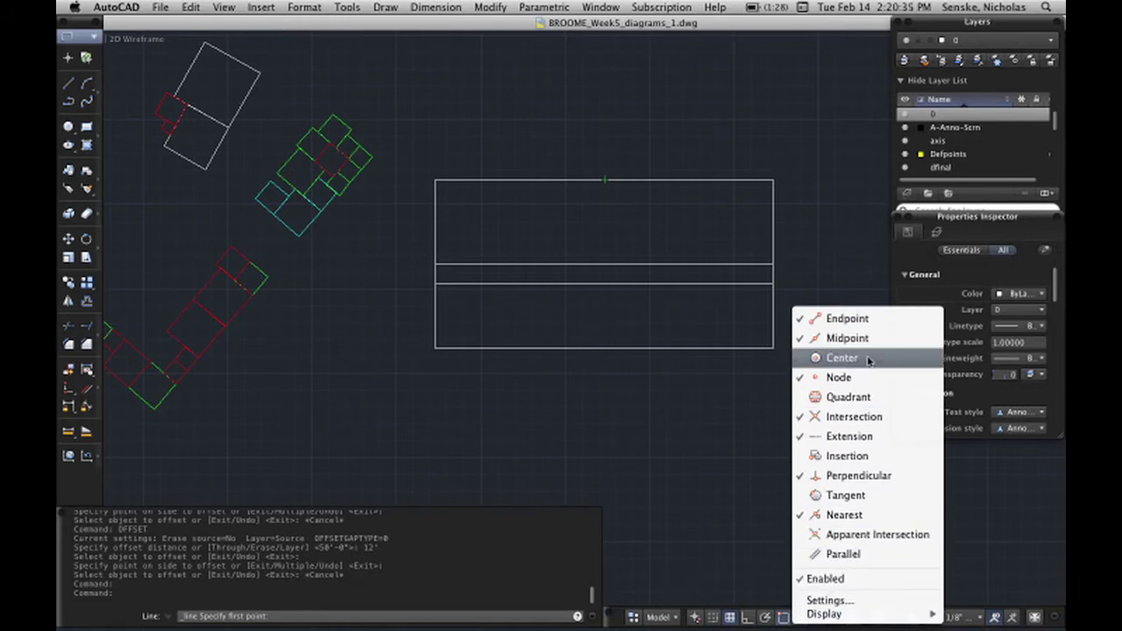
pyautogui.click(860, 384)
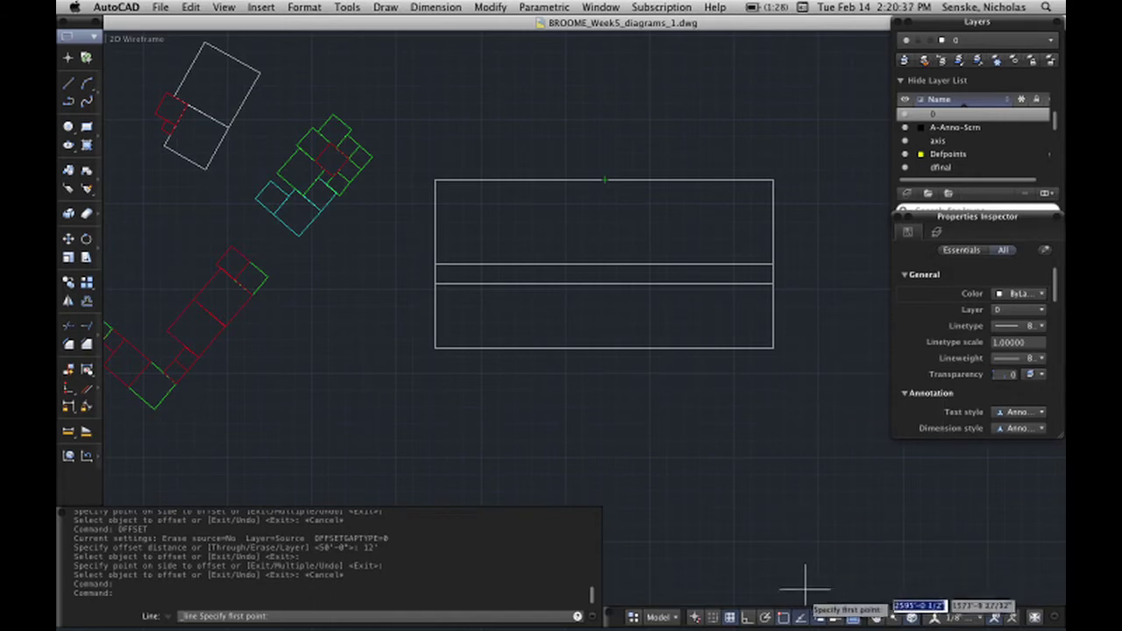
pyautogui.rightClick(780, 617)
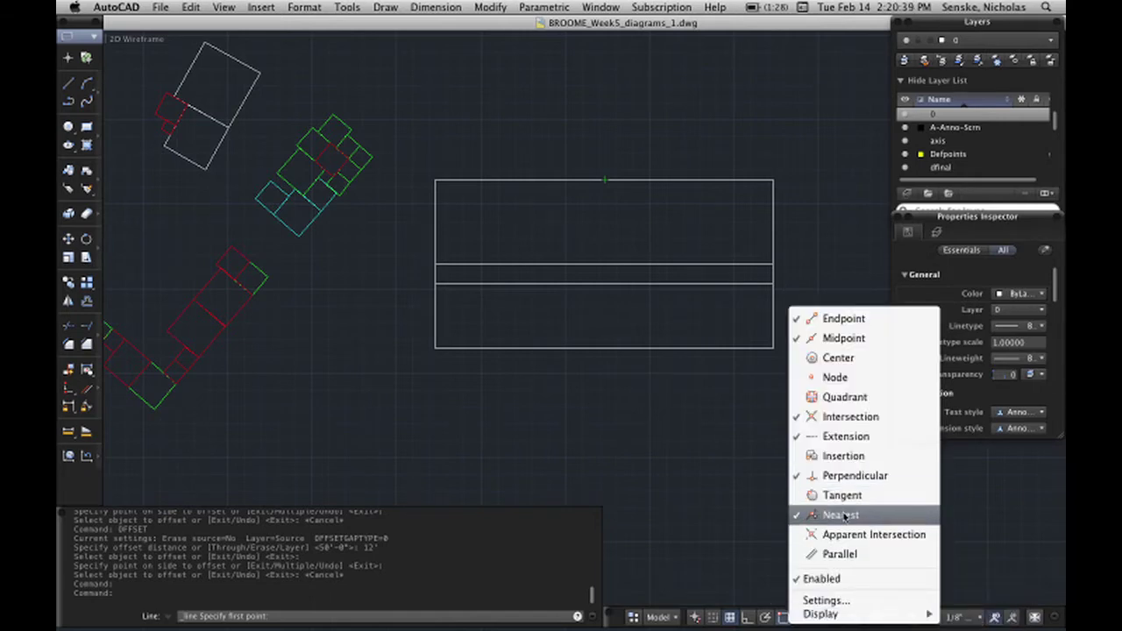
pyautogui.click(840, 514)
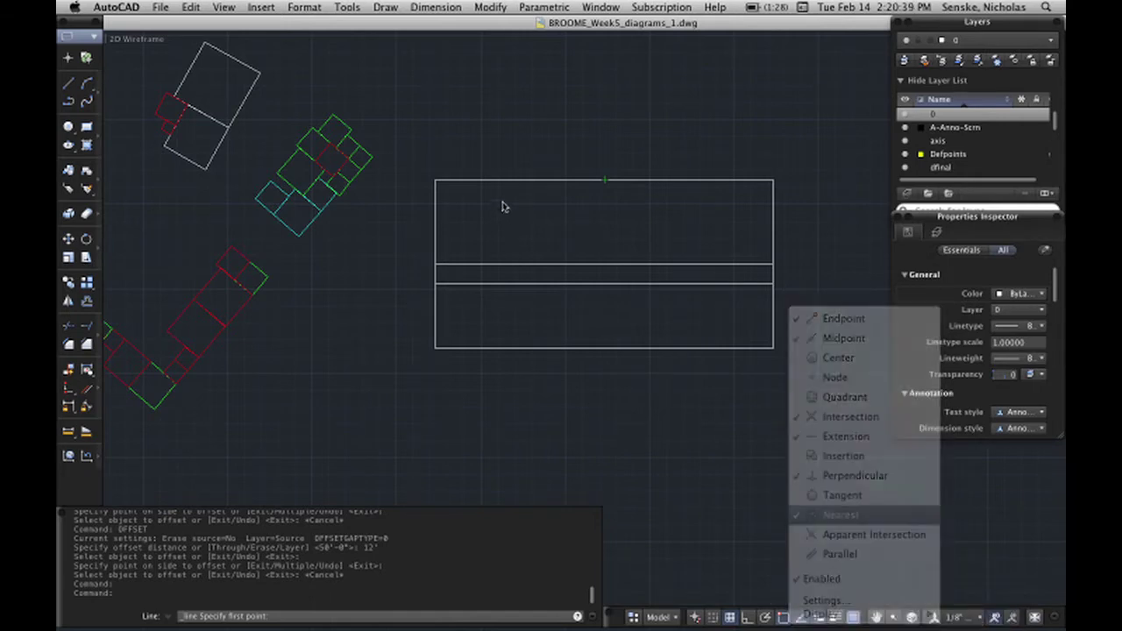
# Step: Draw a vertical line from the midpoint of the rectangle's upper edge to the midpoint of its lower edge
pyautogui.click(605, 180)
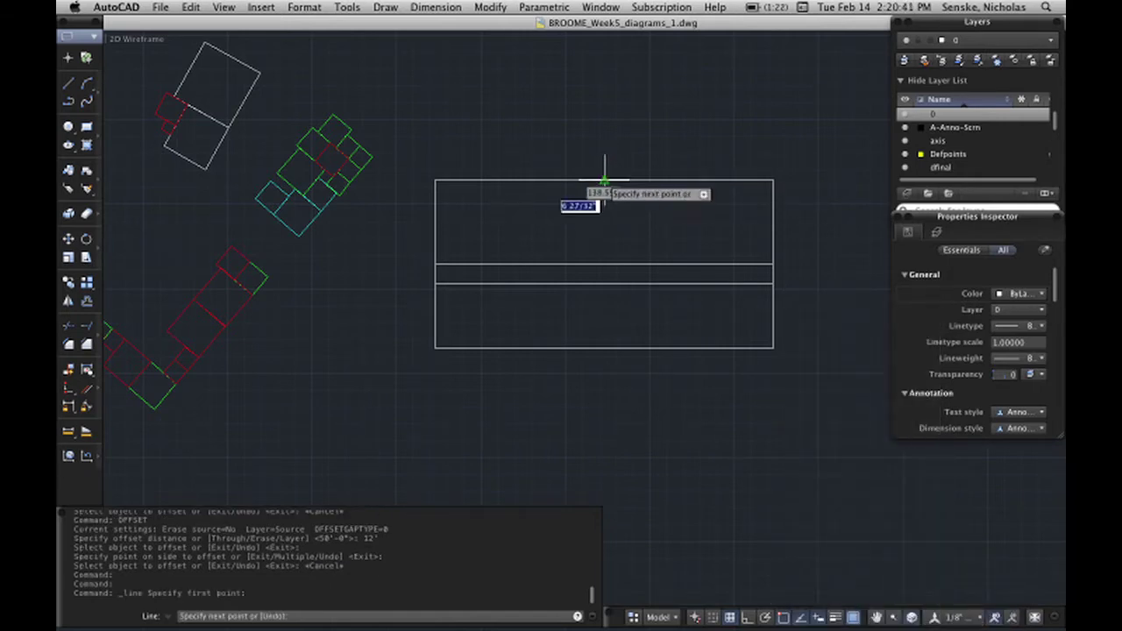
pyautogui.click(605, 349)
pyautogui.rightClick(607, 351)
pyautogui.click(625, 353)
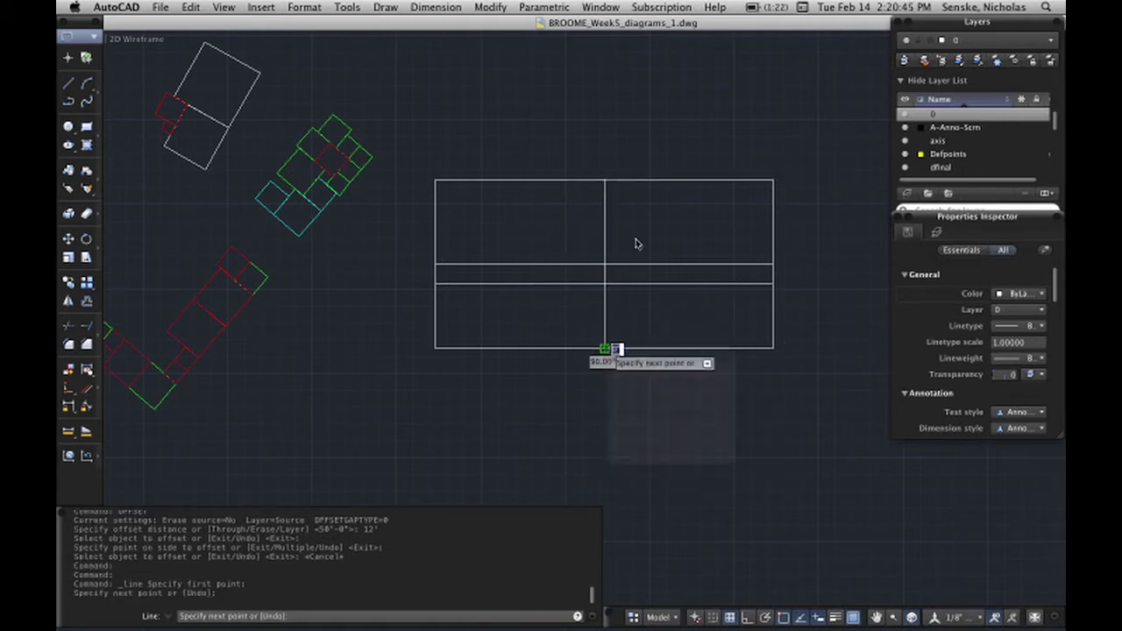
# Step: Draw a diagonal line from the midpoint of the upper edge to the rectangle's lower-left corner
pyautogui.rightClick(636, 233)
pyautogui.press('Escape')
pyautogui.press('Return')
pyautogui.click(604, 180)
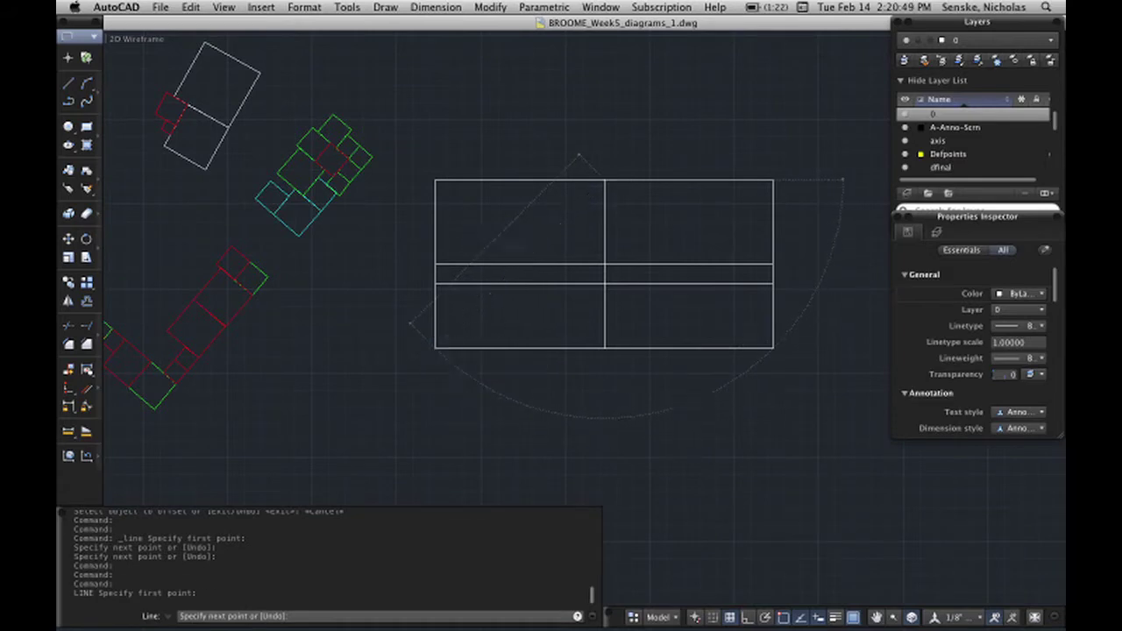
pyautogui.click(435, 349)
pyautogui.rightClick(437, 350)
# Step: Draw a short vertical line from the diagonal's midpoint on the middle line up to the rectangle's upper edge
pyautogui.rightClick(511, 320)
pyautogui.click(517, 324)
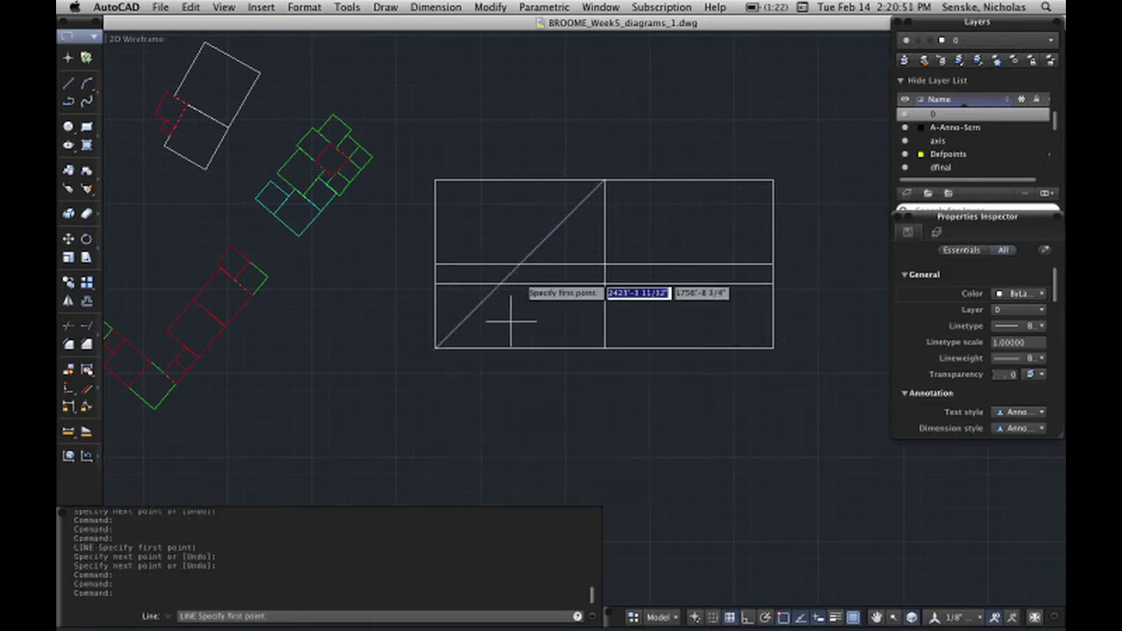
pyautogui.click(521, 263)
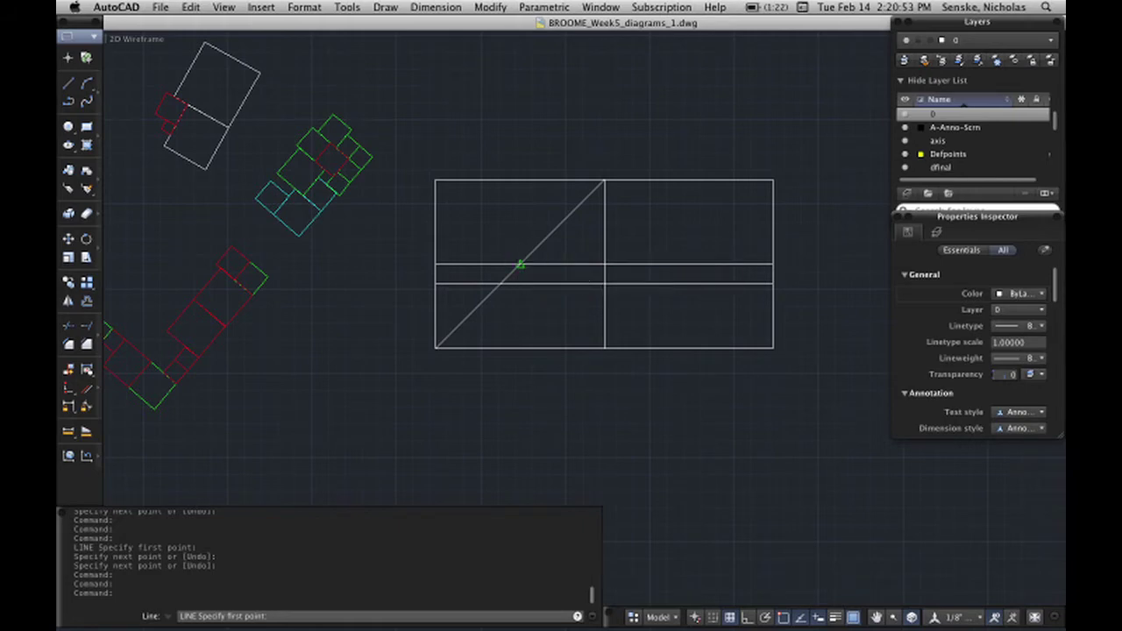
pyautogui.click(521, 180)
pyautogui.rightClick(526, 175)
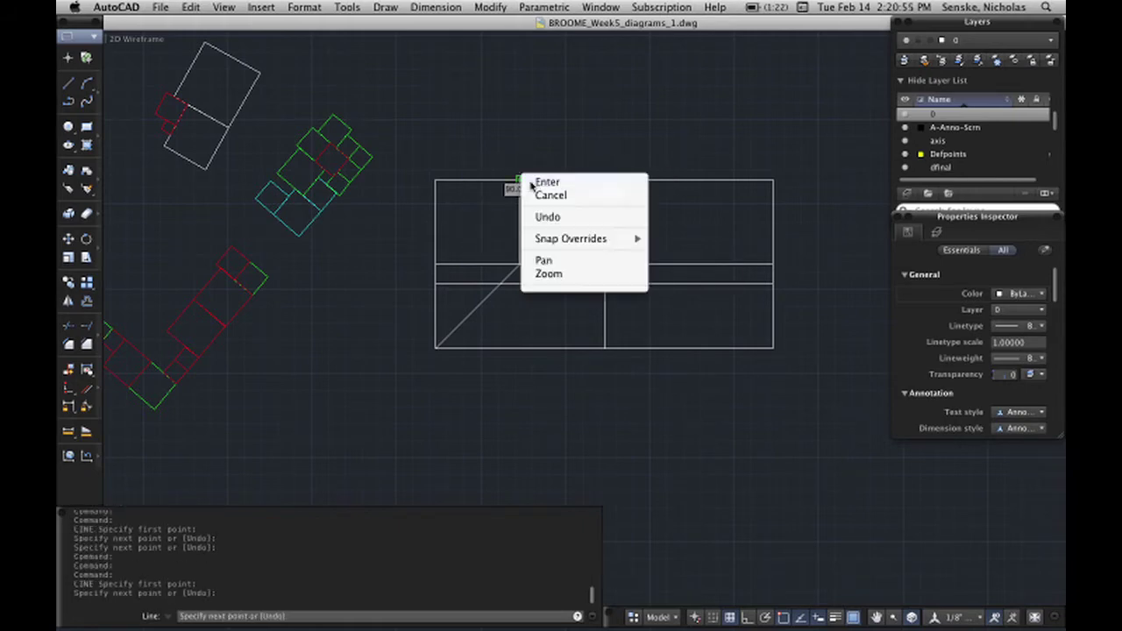
pyautogui.click(535, 175)
pyautogui.click(614, 234)
pyautogui.click(571, 201)
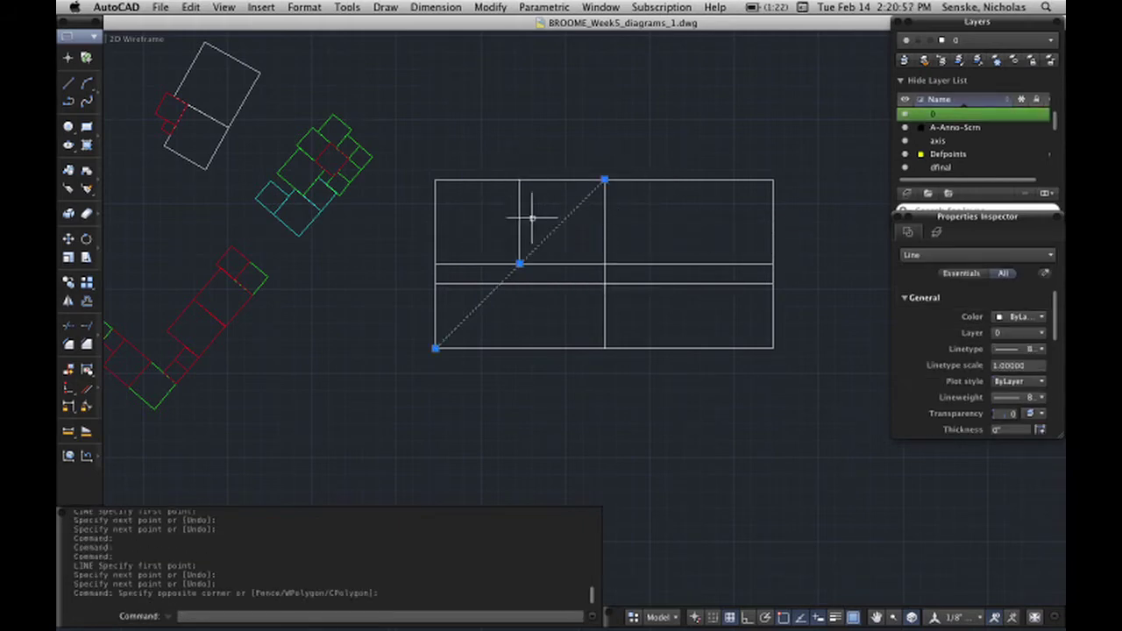
pyautogui.click(185, 7)
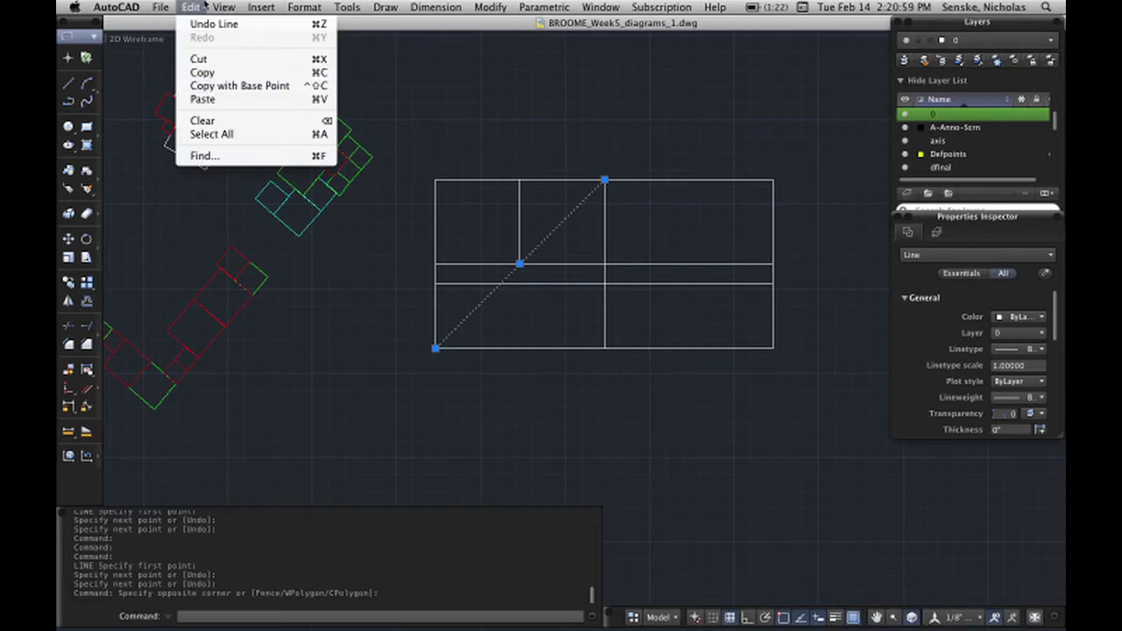
pyautogui.click(202, 6)
pyautogui.click(447, 222)
pyautogui.click(424, 215)
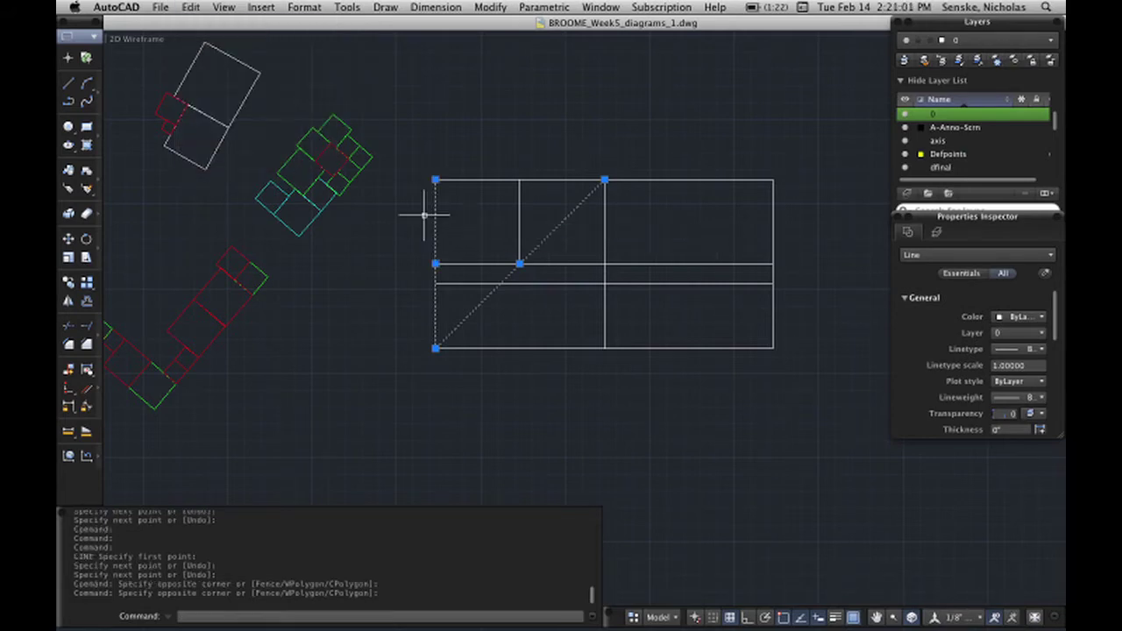
pyautogui.press('Escape')
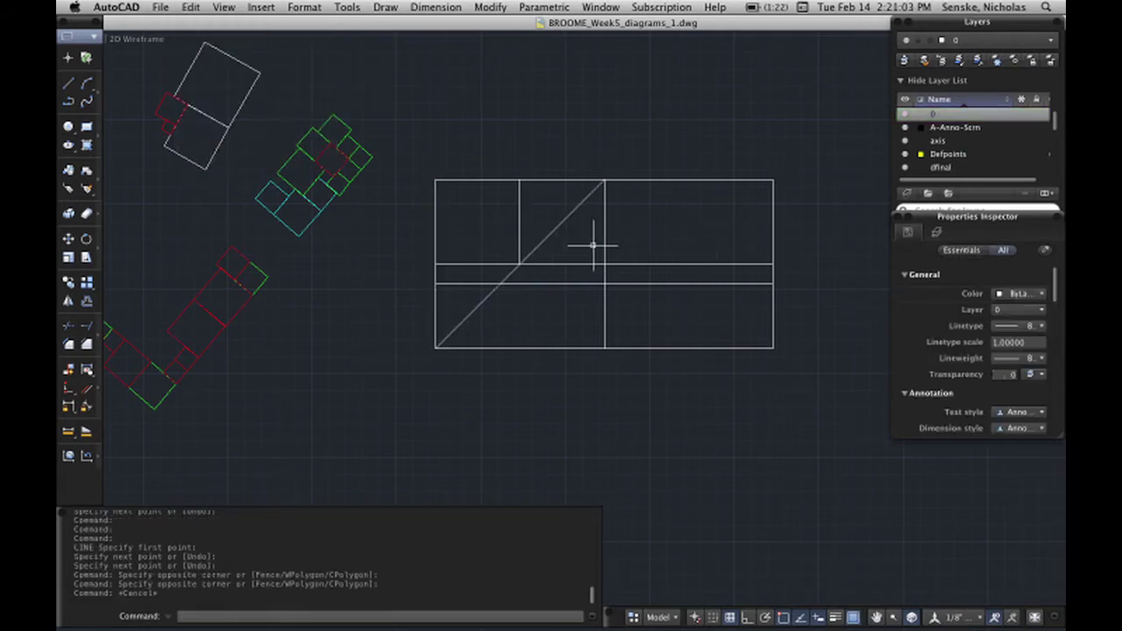
# Step: Erase the diagonal and the two vertical lines drawn inside the rectangle
pyautogui.click(761, 202)
pyautogui.click(498, 244)
pyautogui.click(161, 8)
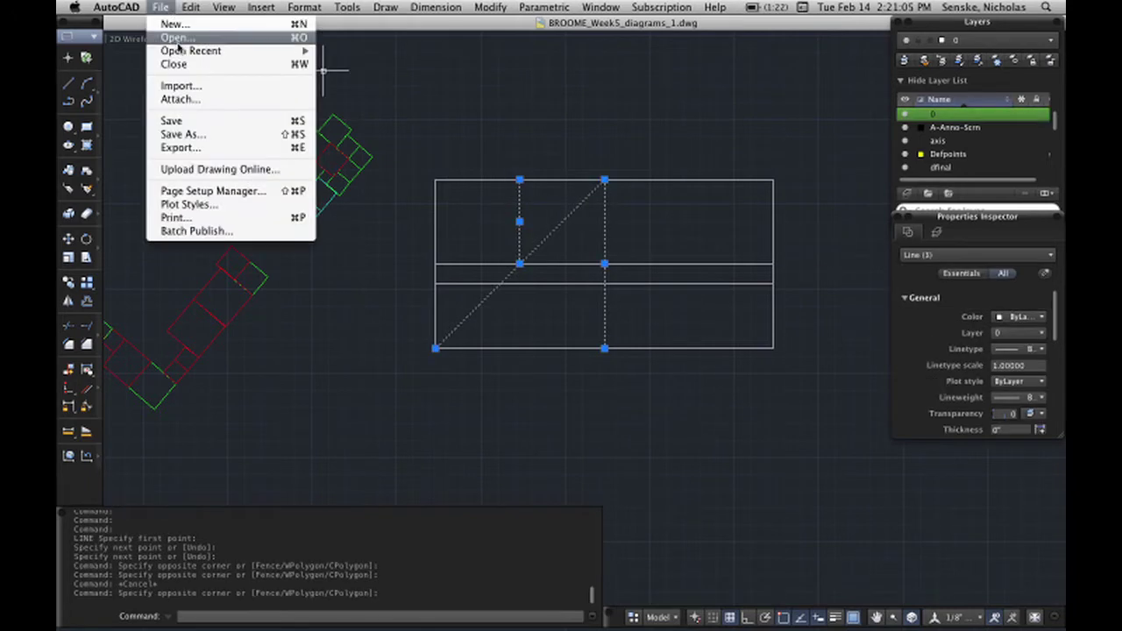
pyautogui.moveTo(190, 7)
pyautogui.click(206, 121)
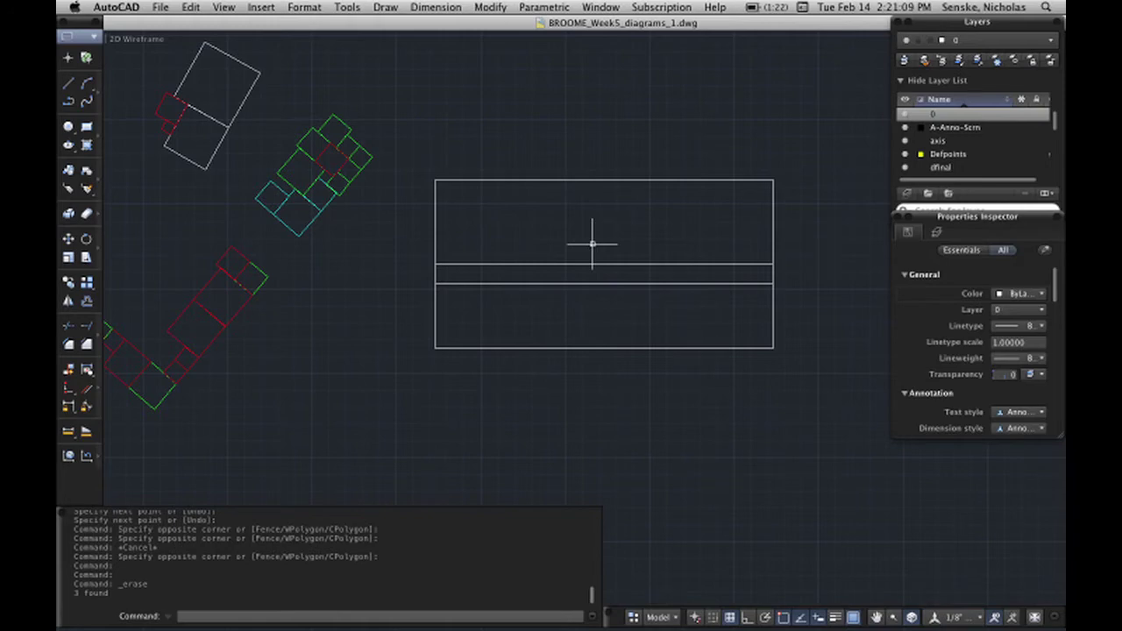
# Step: Offset the rectangle's left edge 30' inward and undo that offset
pyautogui.write('offset')
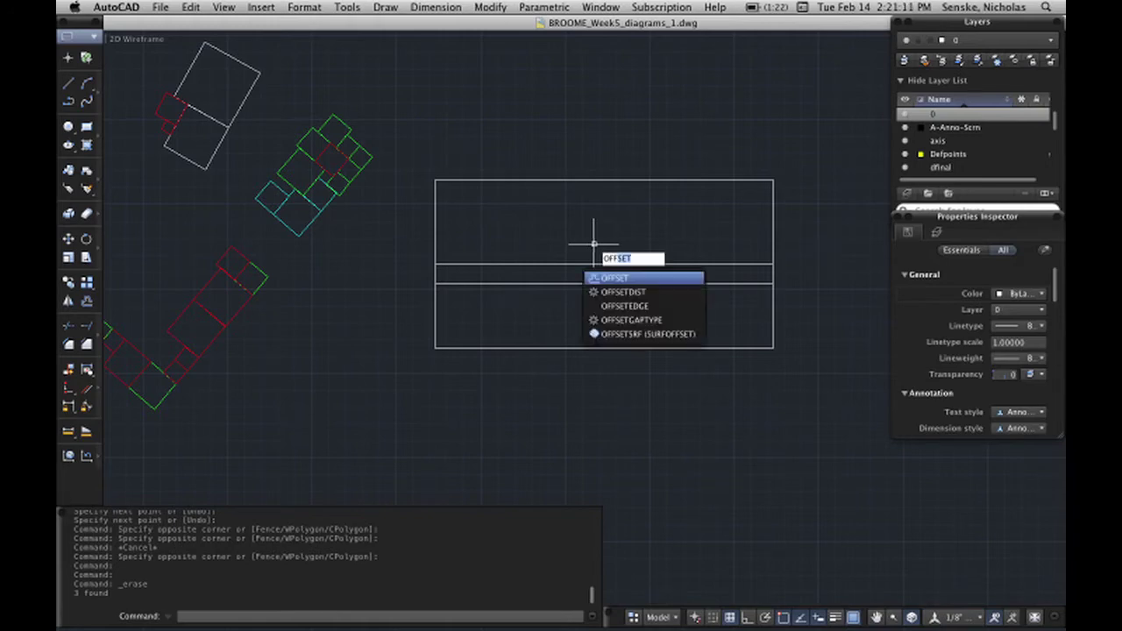
pyautogui.press('Return')
pyautogui.write('30')
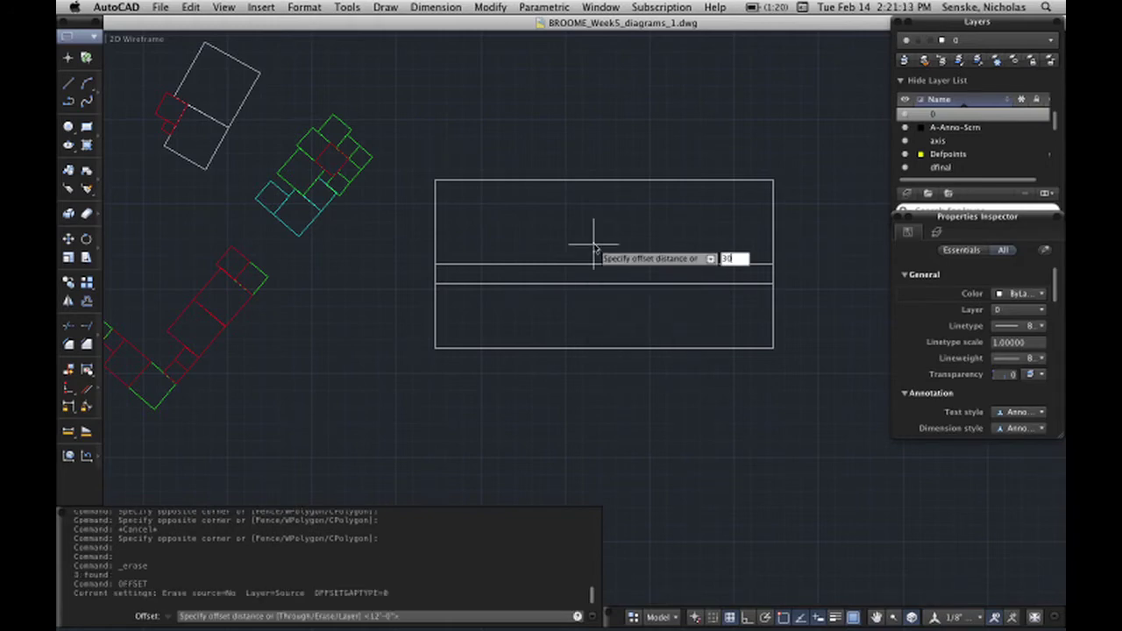
pyautogui.press('Return')
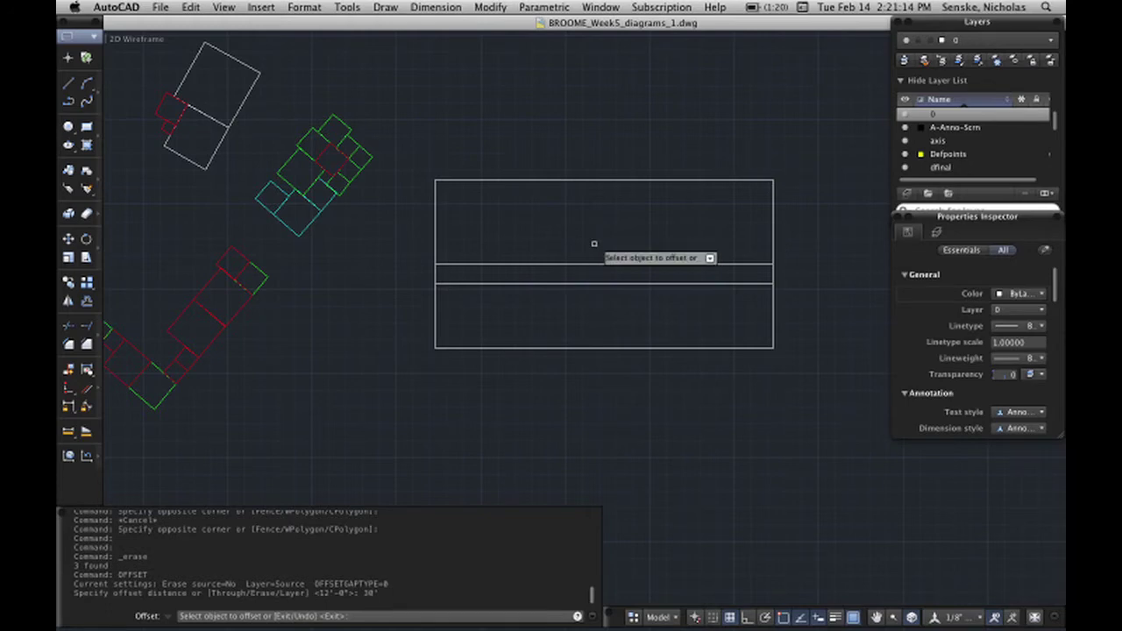
pyautogui.click(436, 238)
pyautogui.click(559, 237)
pyautogui.press('Escape')
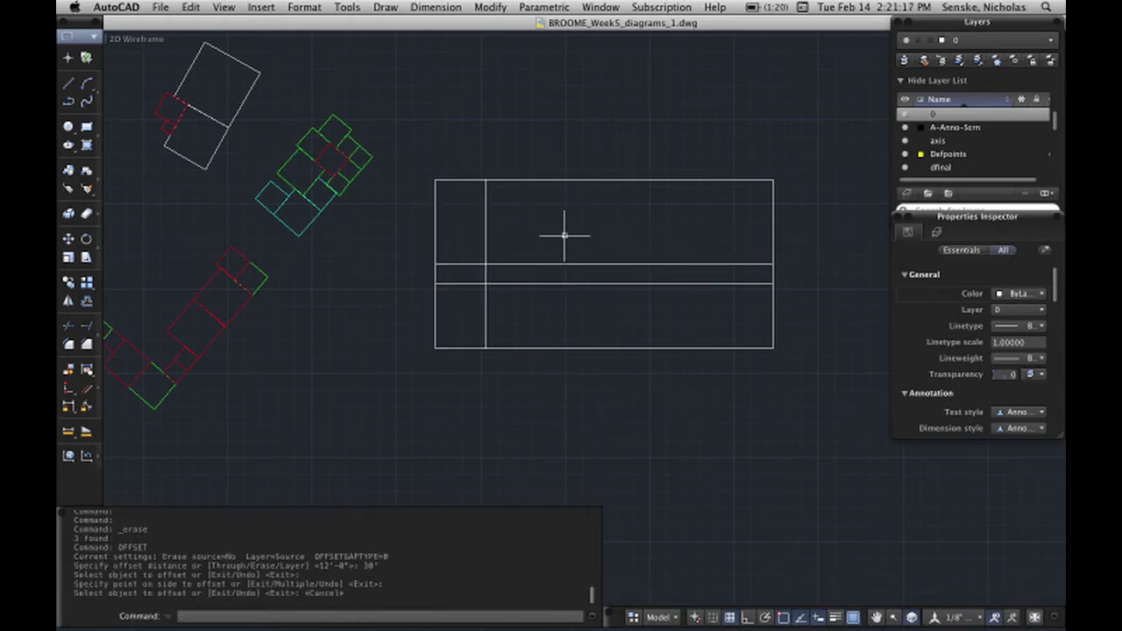
pyautogui.press('super+z')
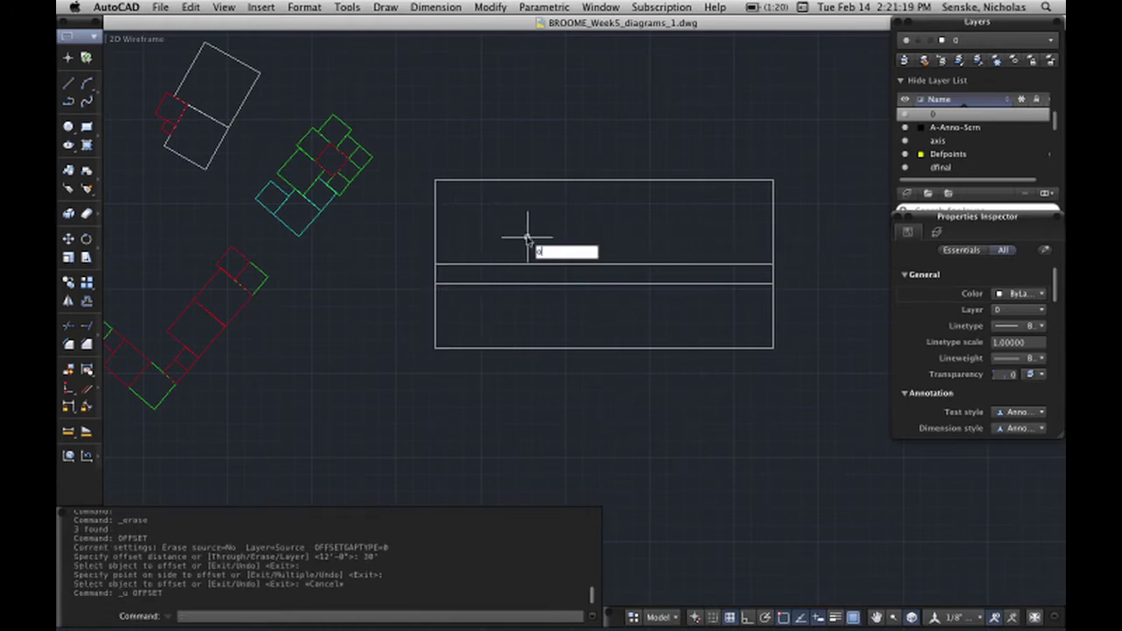
# Step: Offset the rectangle's left edge 60' inward
pyautogui.press('Return')
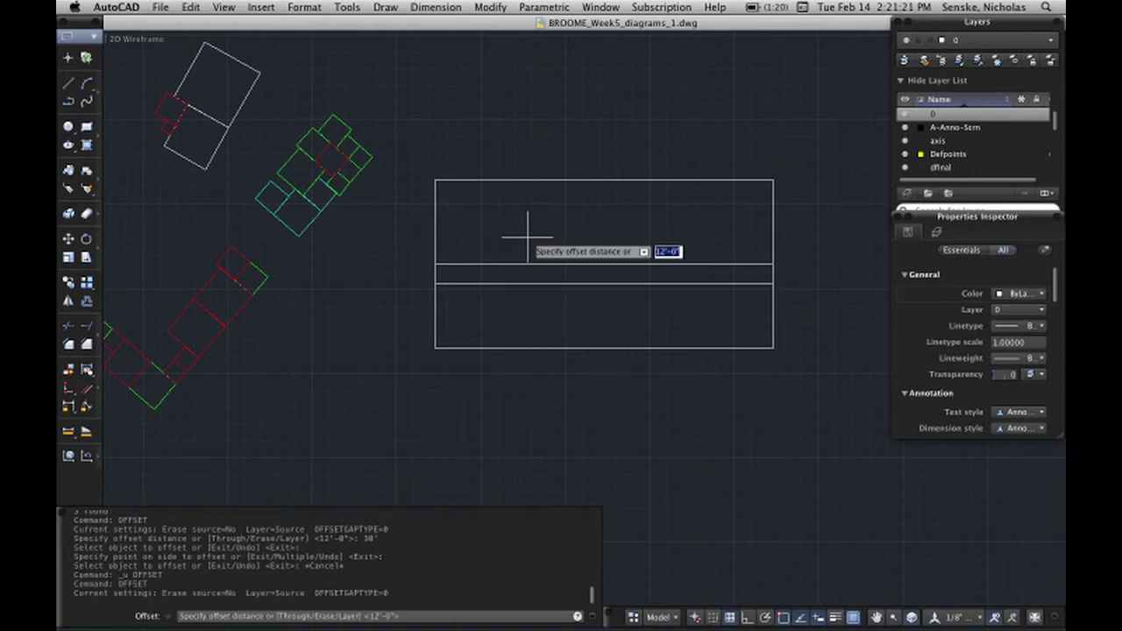
pyautogui.write("80'")
pyautogui.press('Return')
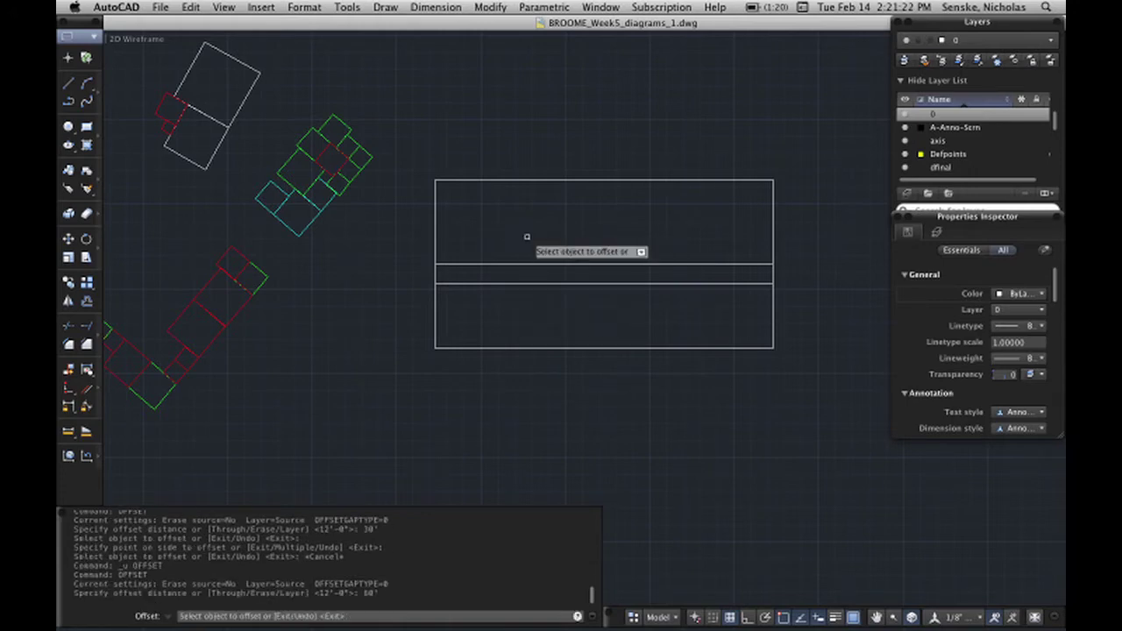
pyautogui.click(438, 224)
pyautogui.click(584, 230)
pyautogui.press('Escape')
pyautogui.press('Escape')
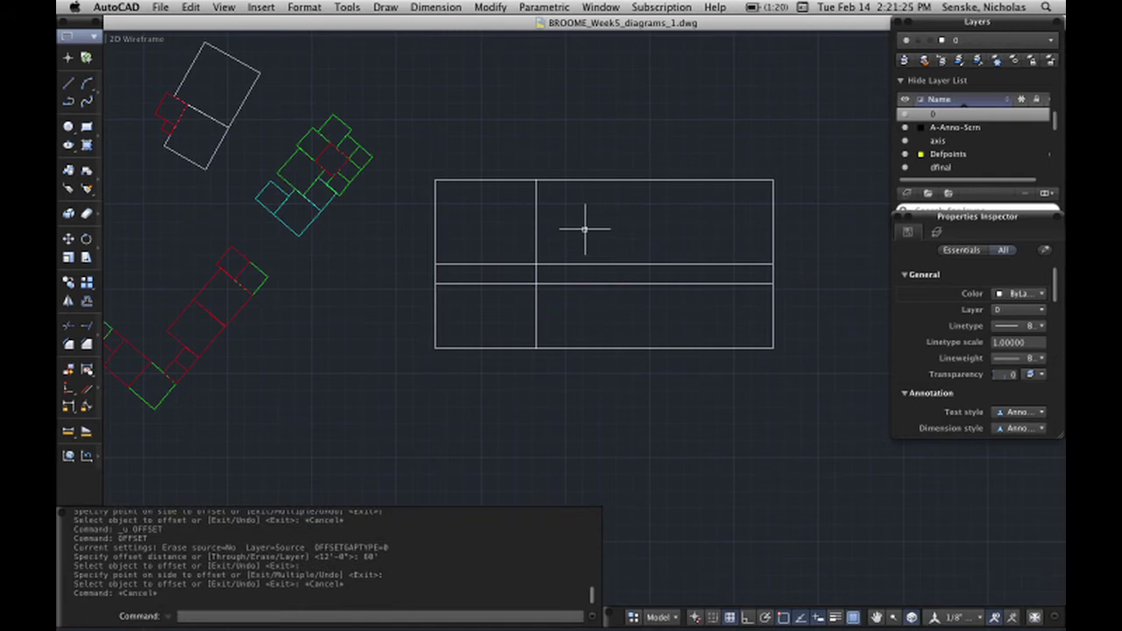
# Step: Offset the inner vertical line 12' toward the rectangle's right edge
pyautogui.write('off')
pyautogui.press('Return')
pyautogui.write('o')
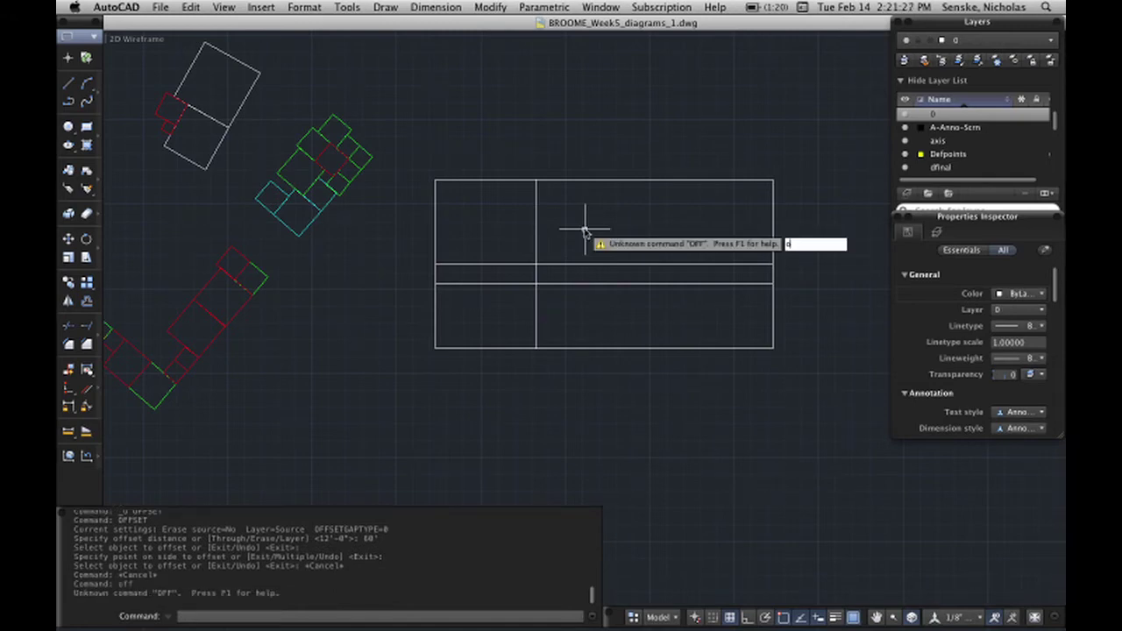
pyautogui.write('ff')
pyautogui.press('Return')
pyautogui.write('12')
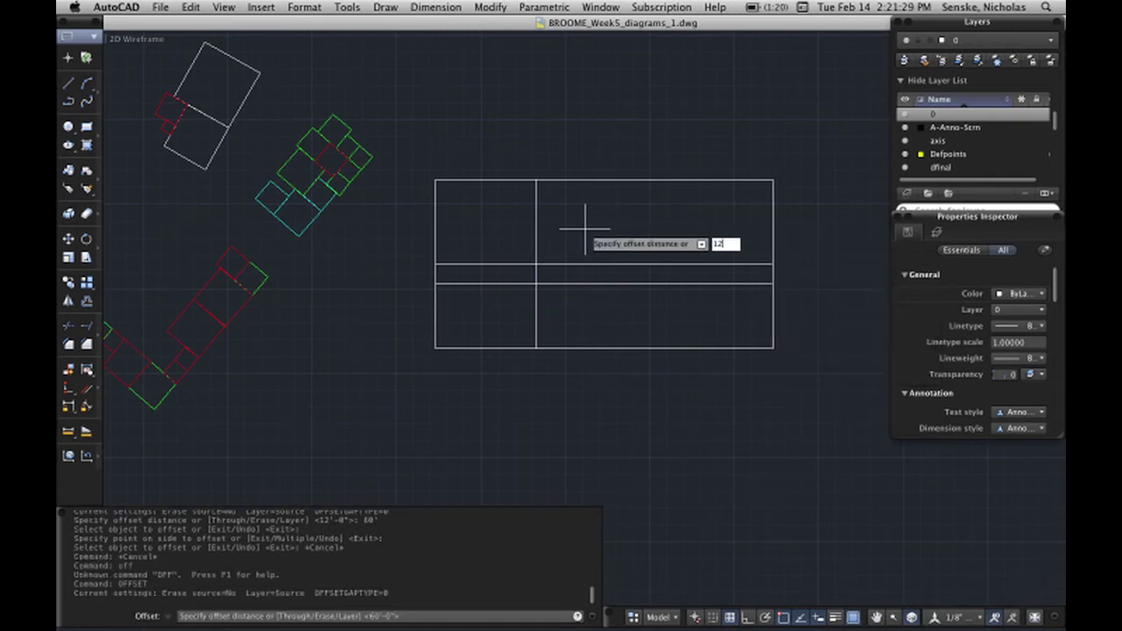
pyautogui.press('Return')
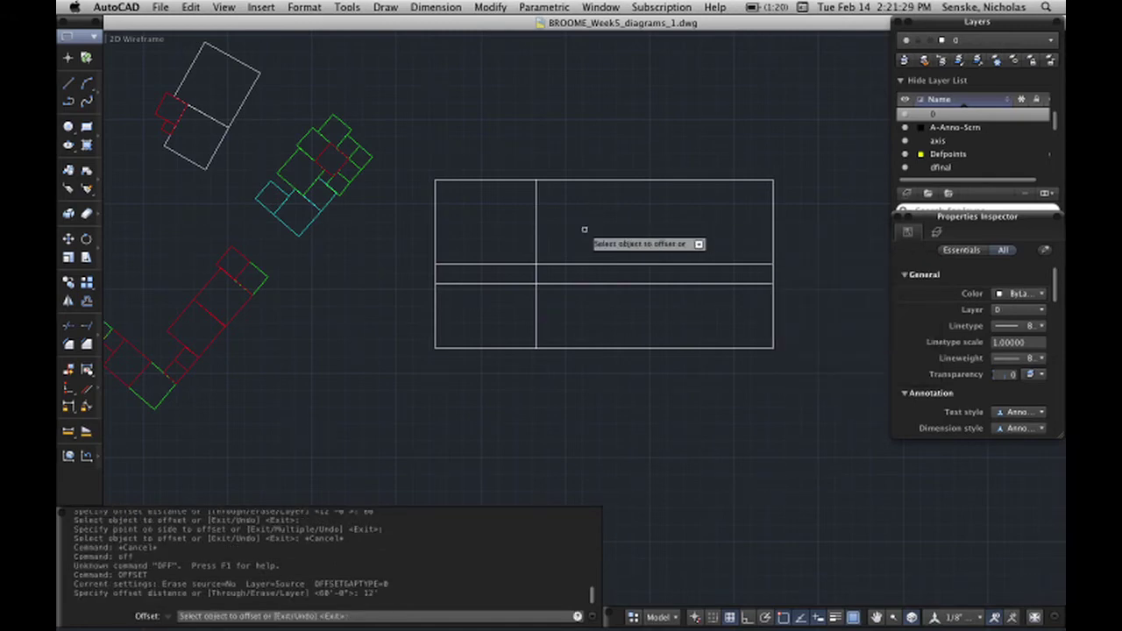
pyautogui.click(538, 222)
# Step: Trim the two vertical and two horizontal inner lines where they cross, opening the corridor intersection except along its lower horizontal line
pyautogui.write('trim')
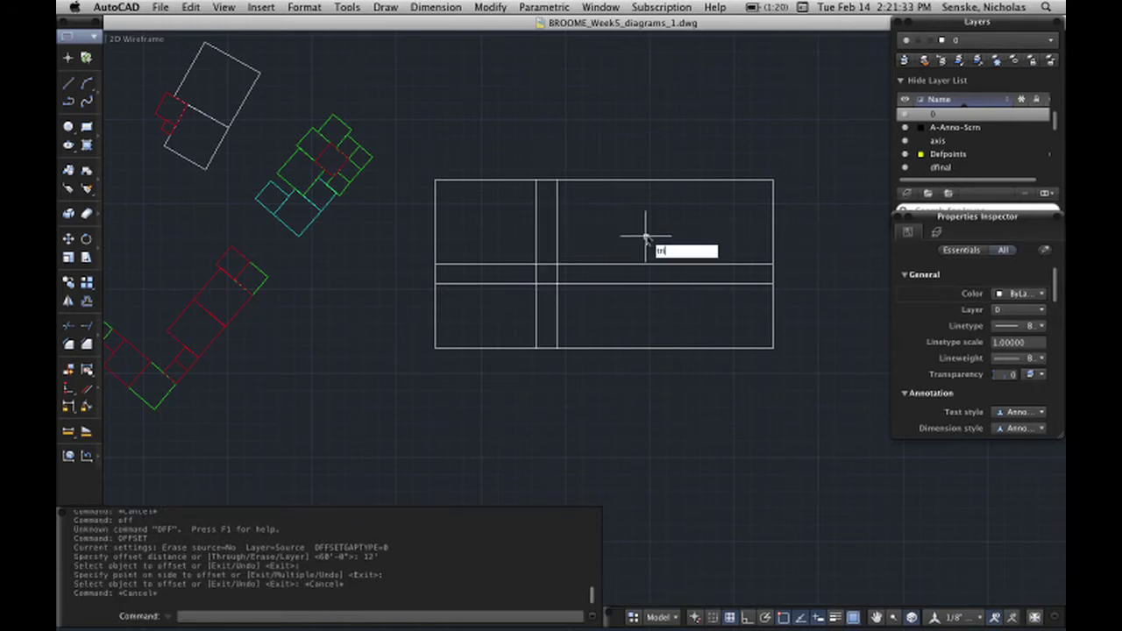
pyautogui.press('Return')
pyautogui.click(617, 292)
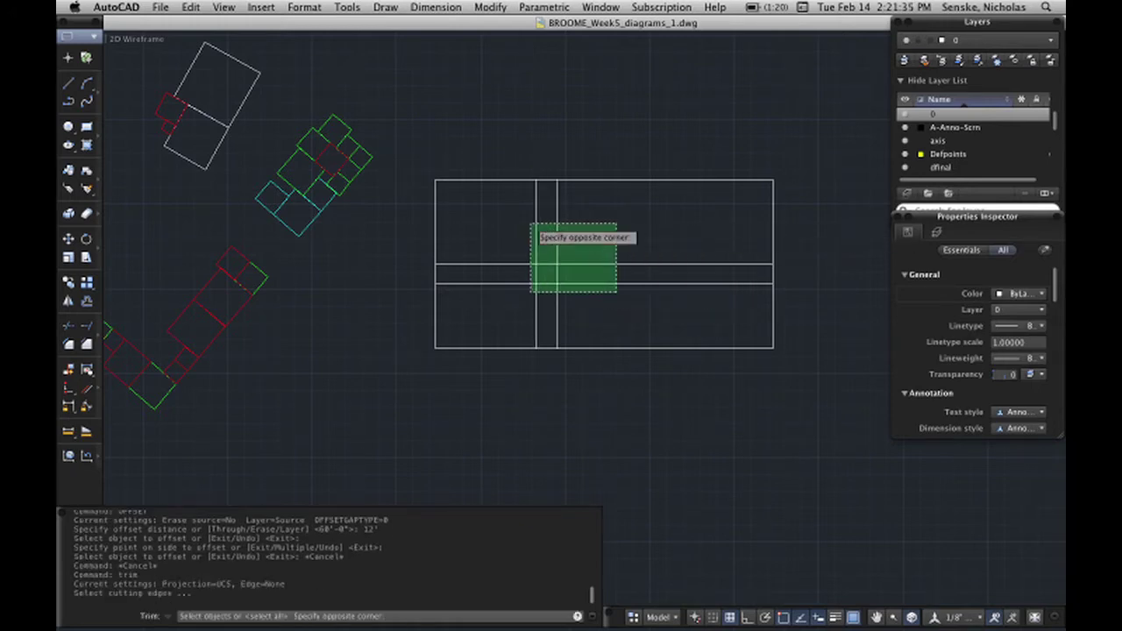
pyautogui.click(567, 247)
pyautogui.press('Return')
pyautogui.scroll(2, 578, 272)
pyautogui.click(566, 274)
pyautogui.click(498, 276)
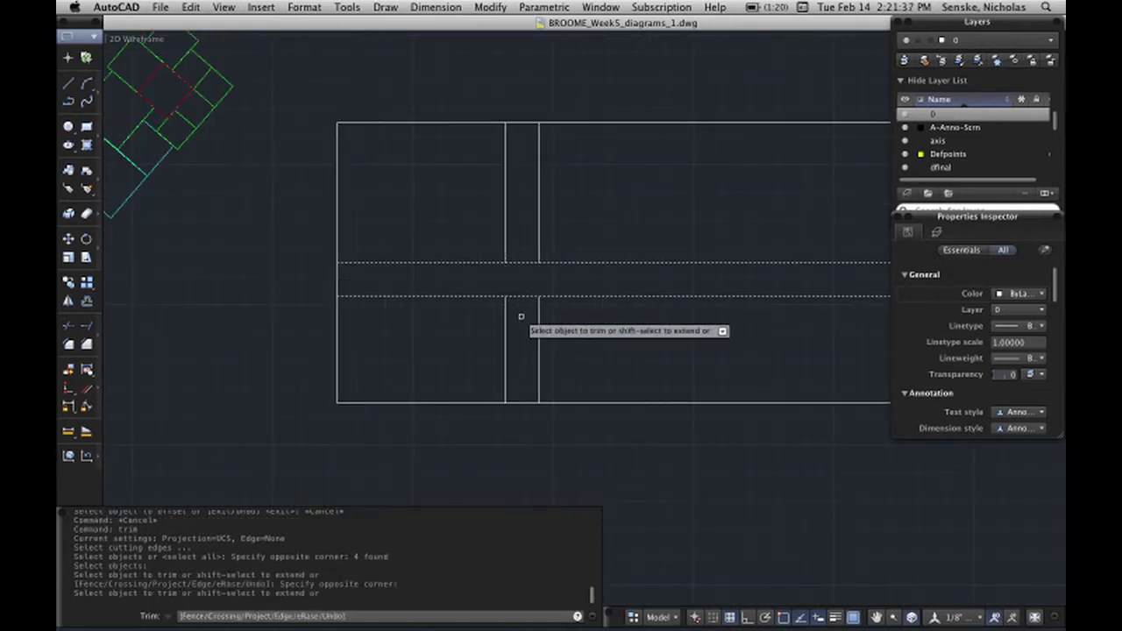
pyautogui.click(526, 318)
pyautogui.click(514, 252)
pyautogui.scroll(-1, 601, 256)
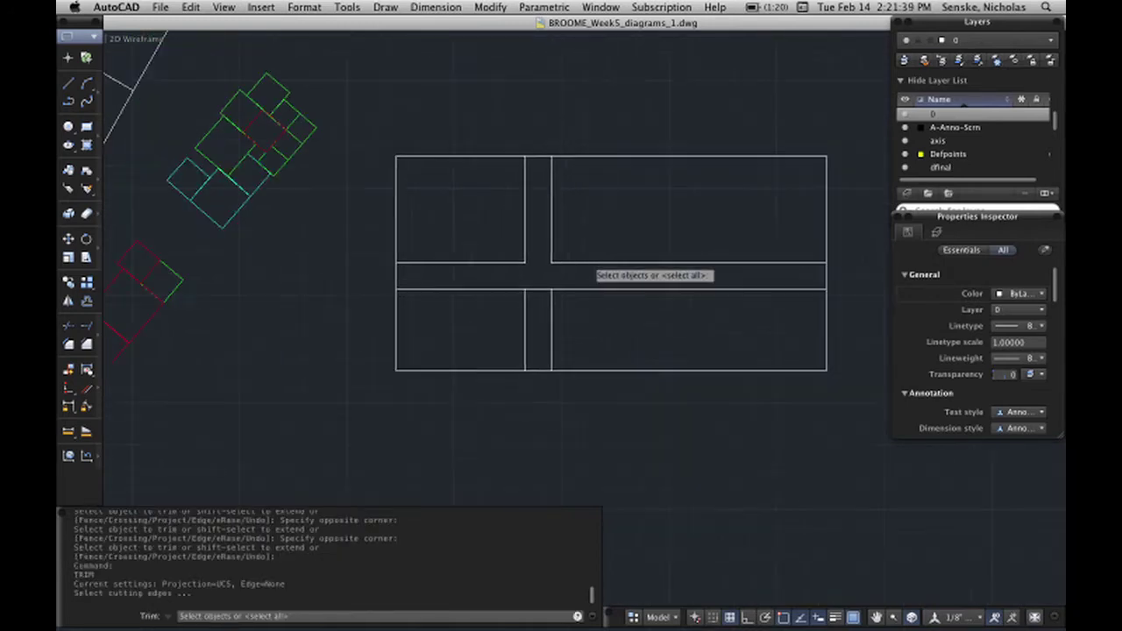
pyautogui.press('Return')
pyautogui.press('Return')
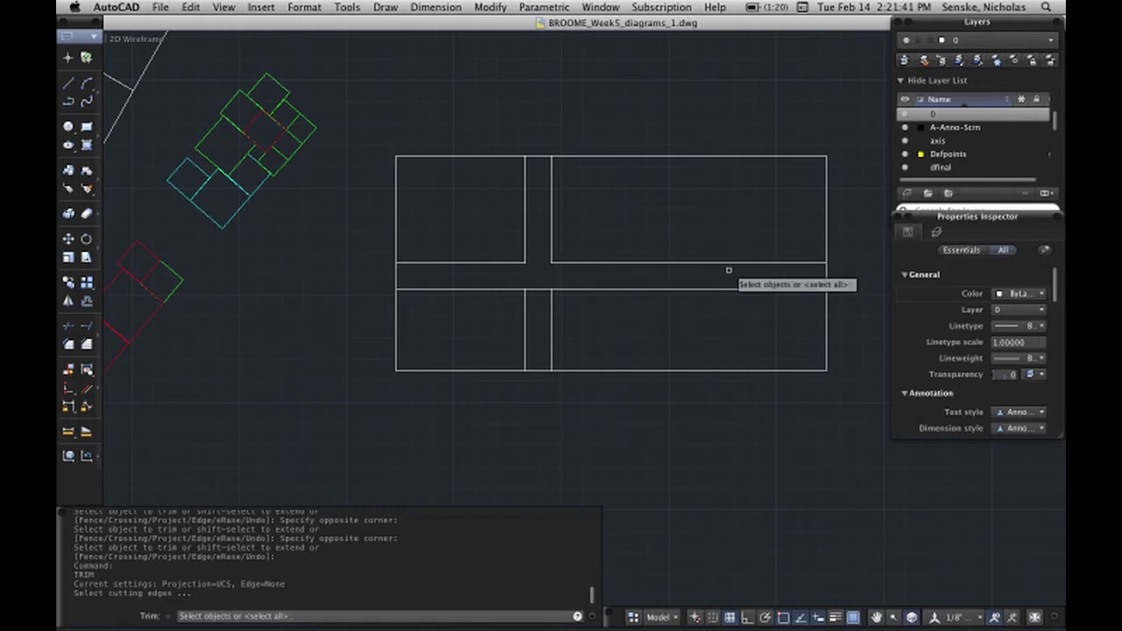
pyautogui.click(763, 263)
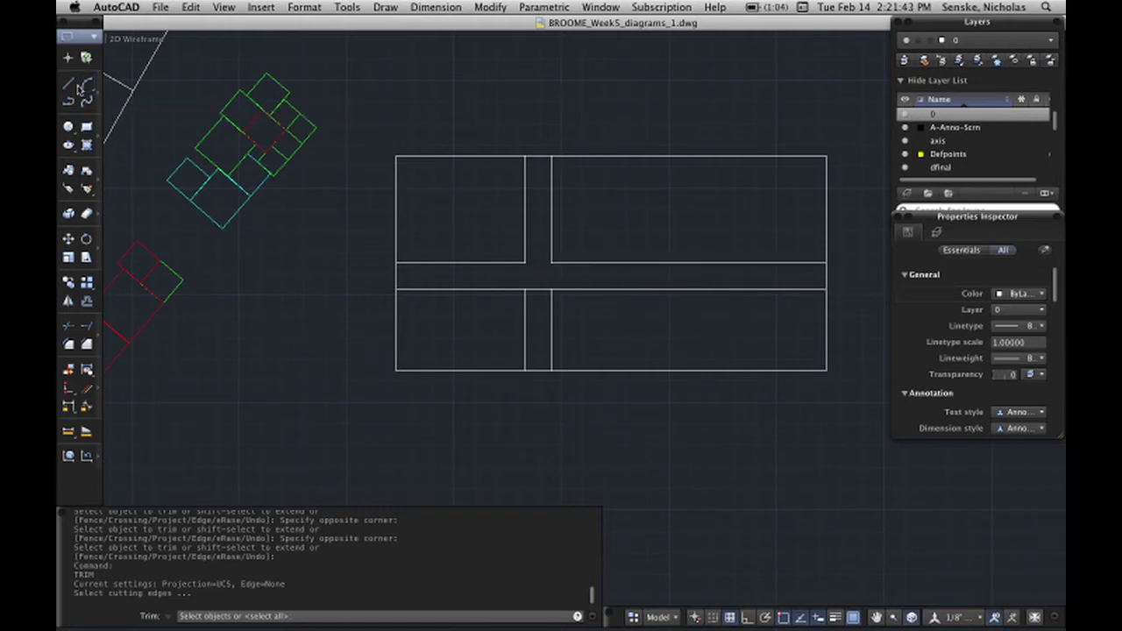
pyautogui.press('Escape')
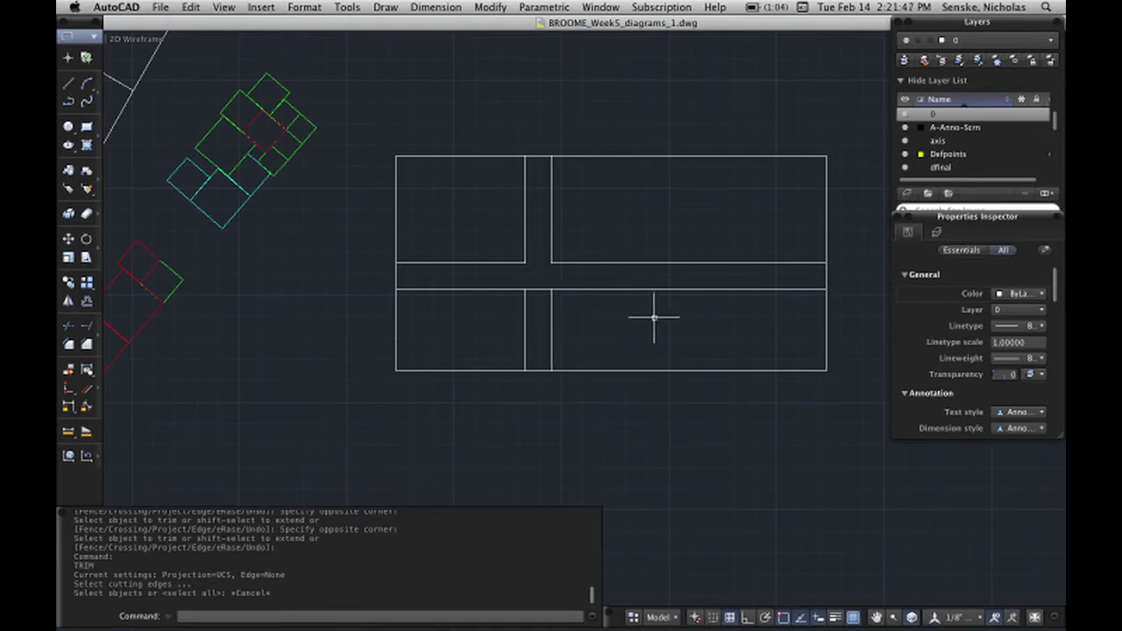
# Step: Offset the right-hand vertical corridor line below the horizontal corridor 50' to the right
pyautogui.write('offset')
pyautogui.press('Return')
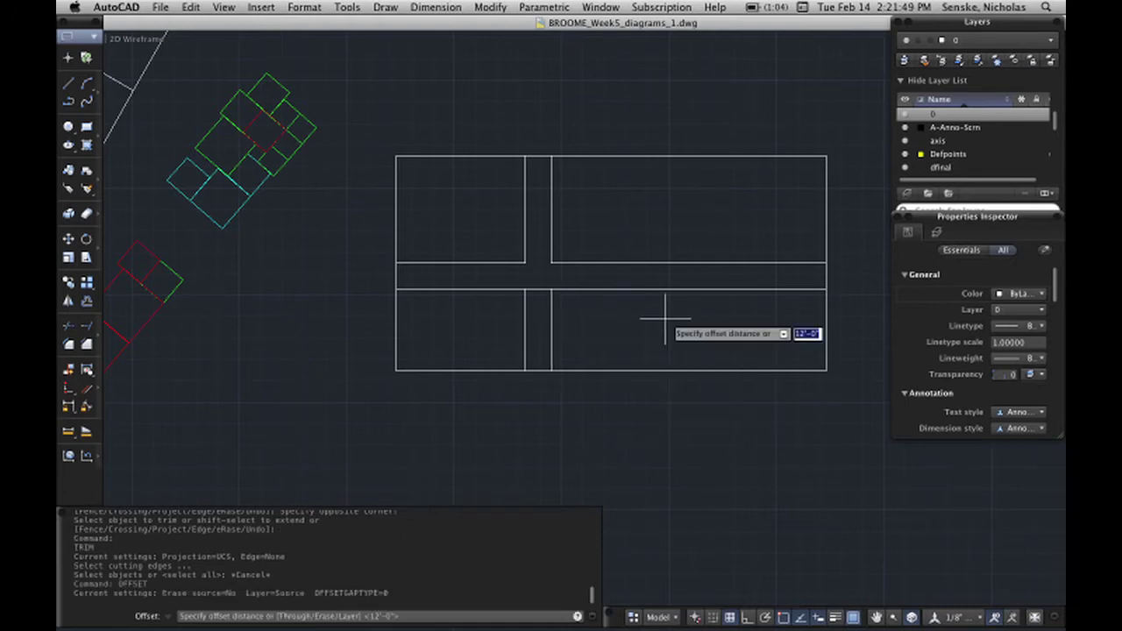
pyautogui.write('50')
pyautogui.press('Return')
pyautogui.click(552, 329)
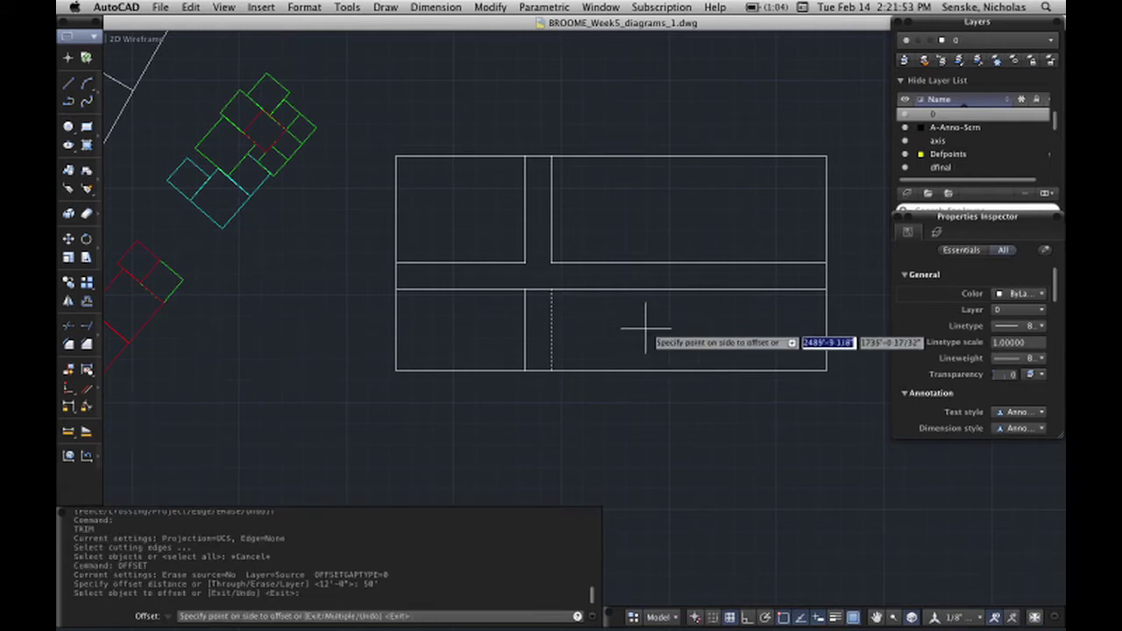
pyautogui.click(645, 328)
pyautogui.press('Escape')
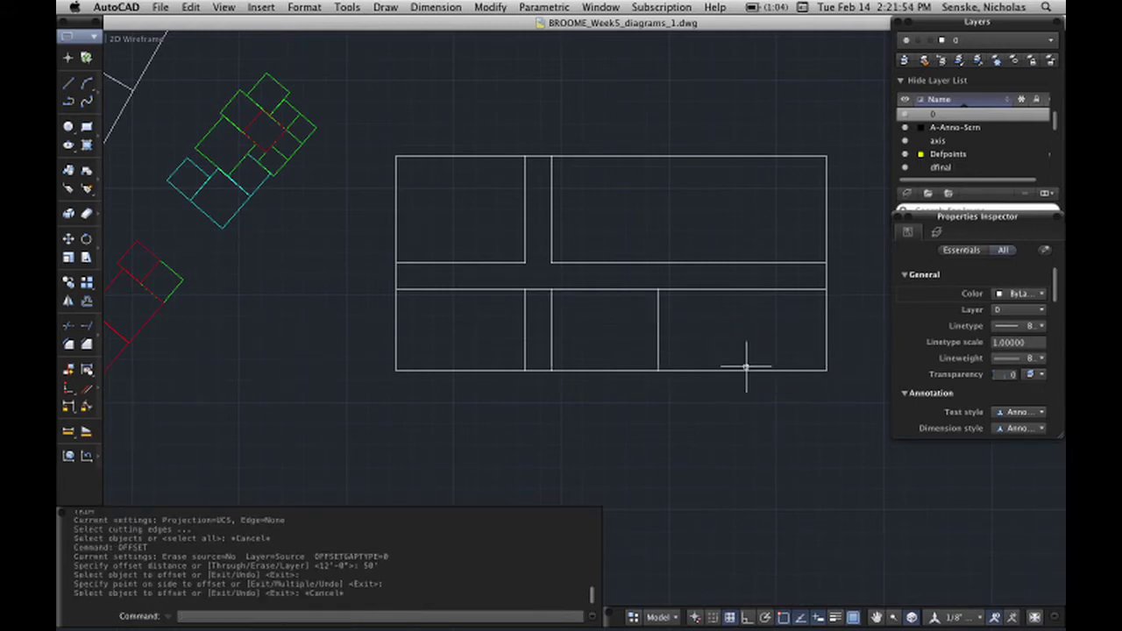
# Step: Examine which object snap modes are enabled
pyautogui.rightClick(788, 611)
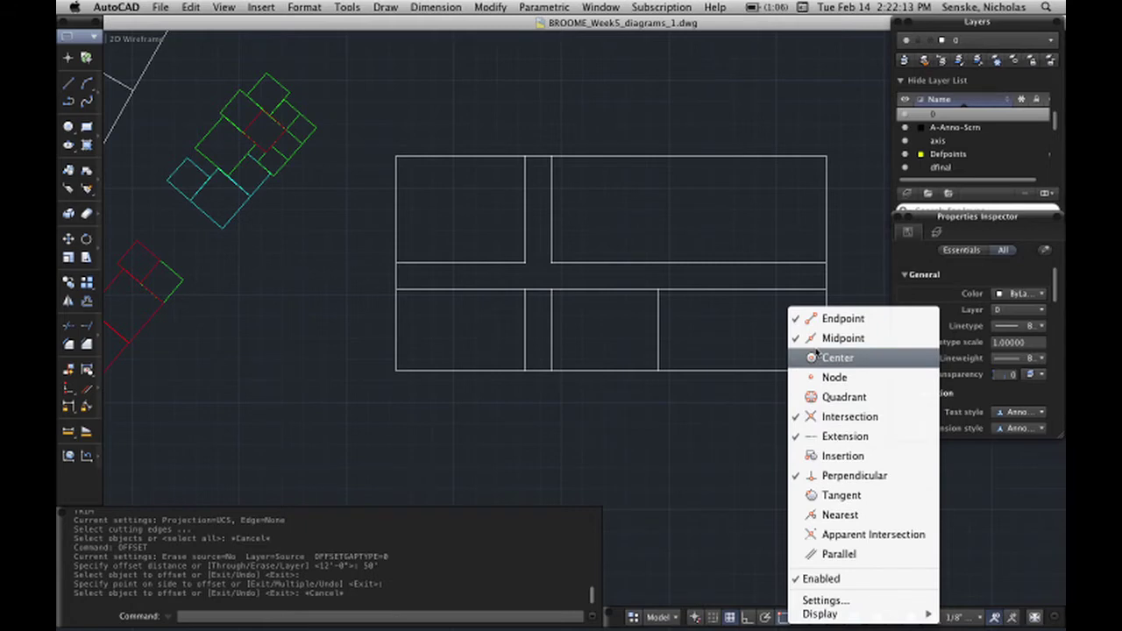
pyautogui.click(762, 216)
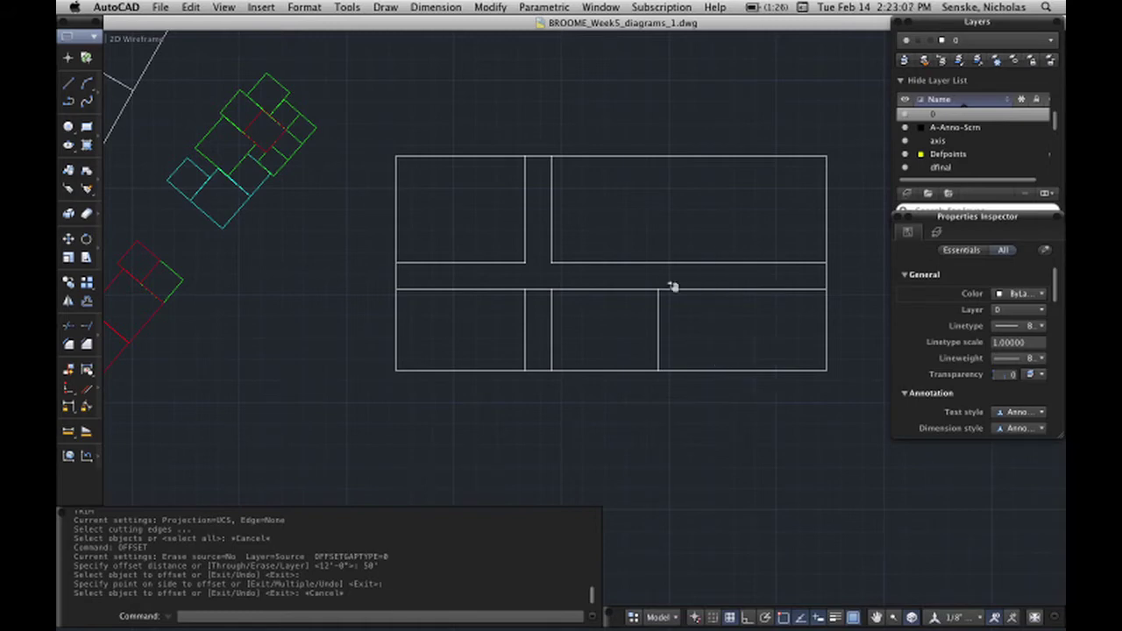
# Step: Examine the site diagram with the white building outlines and red path lines inside the yellow boundary
pyautogui.moveTo(672, 287); pyautogui.dragTo(611, 218, button='middle')
pyautogui.moveTo(498, 334); pyautogui.dragTo(715, 337, button='middle')
pyautogui.moveTo(468, 386)
pyautogui.mouseDown(button='middle')
pyautogui.moveTo(329, 342)
pyautogui.moveTo(599, 392)
pyautogui.mouseUp(button='middle')
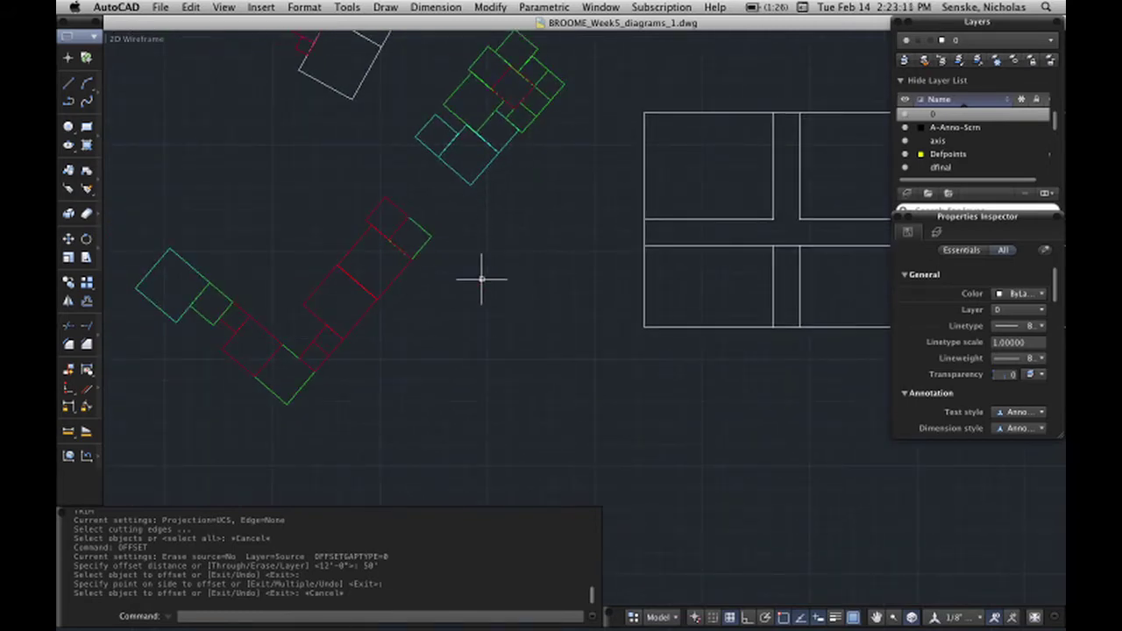
pyautogui.moveTo(524, 208); pyautogui.dragTo(483, 394, button='middle')
pyautogui.scroll(-3, 548, 226)
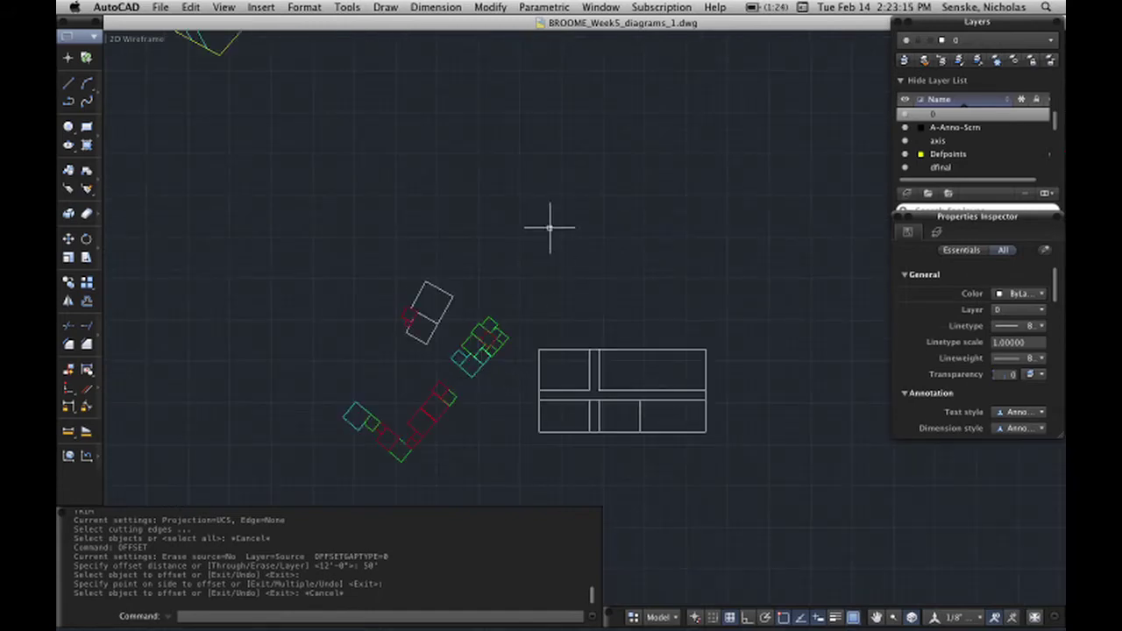
pyautogui.scroll(5, 549, 225)
pyautogui.scroll(-6, 508, 259)
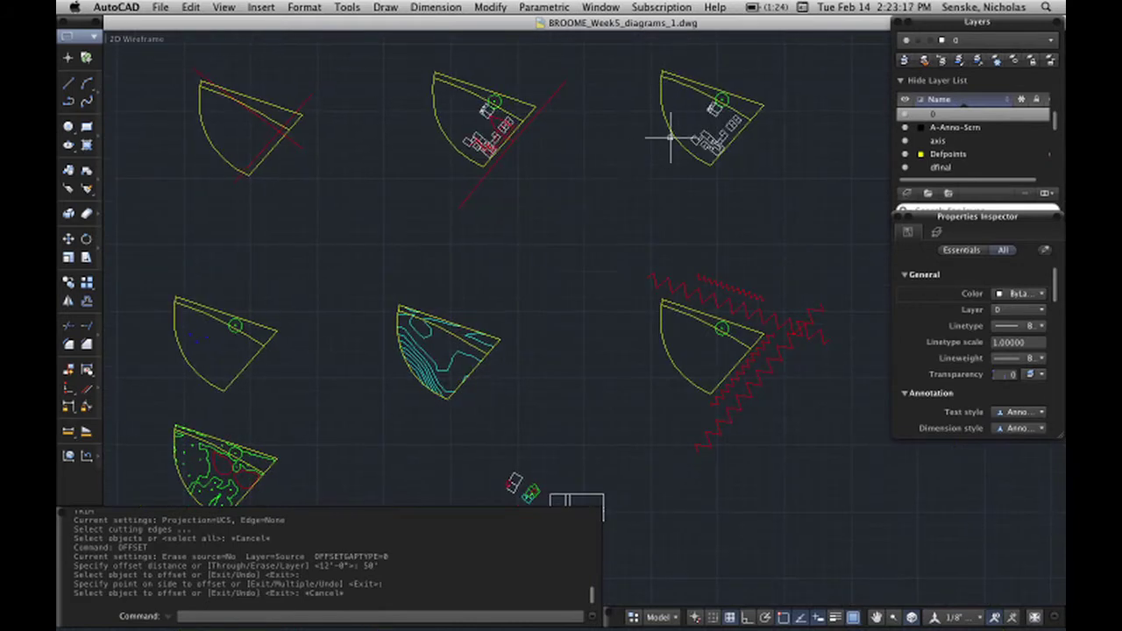
pyautogui.scroll(6, 476, 251)
pyautogui.moveTo(723, 161); pyautogui.dragTo(619, 239, button='middle')
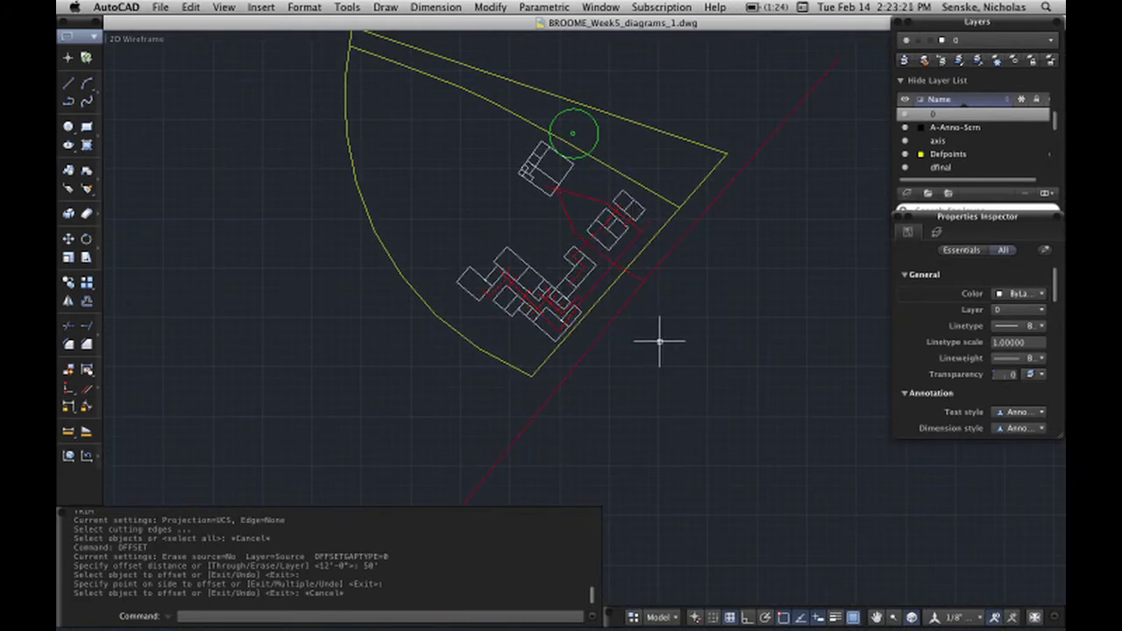
pyautogui.scroll(2, 689, 364)
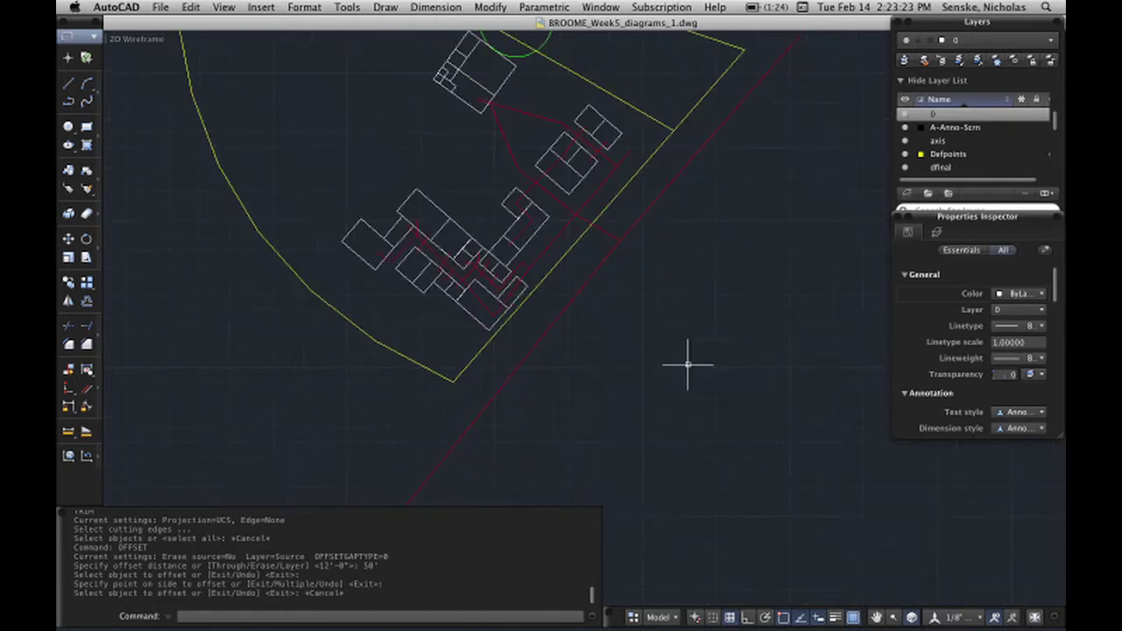
pyautogui.moveTo(640, 301); pyautogui.dragTo(726, 363, button='middle')
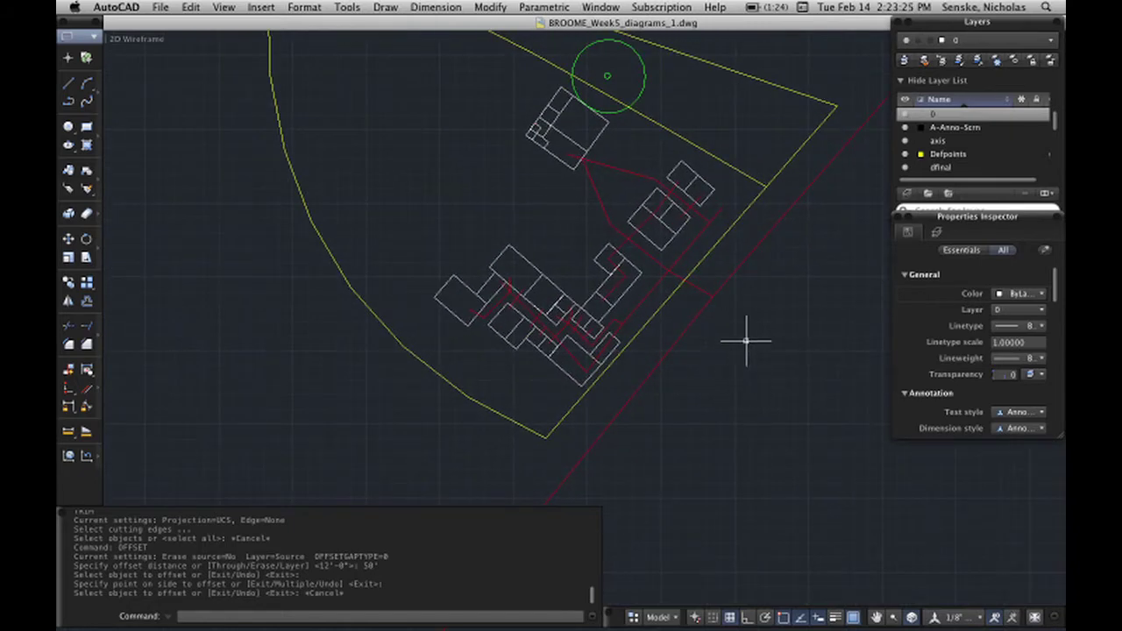
pyautogui.moveTo(798, 366); pyautogui.dragTo(710, 386, button='middle')
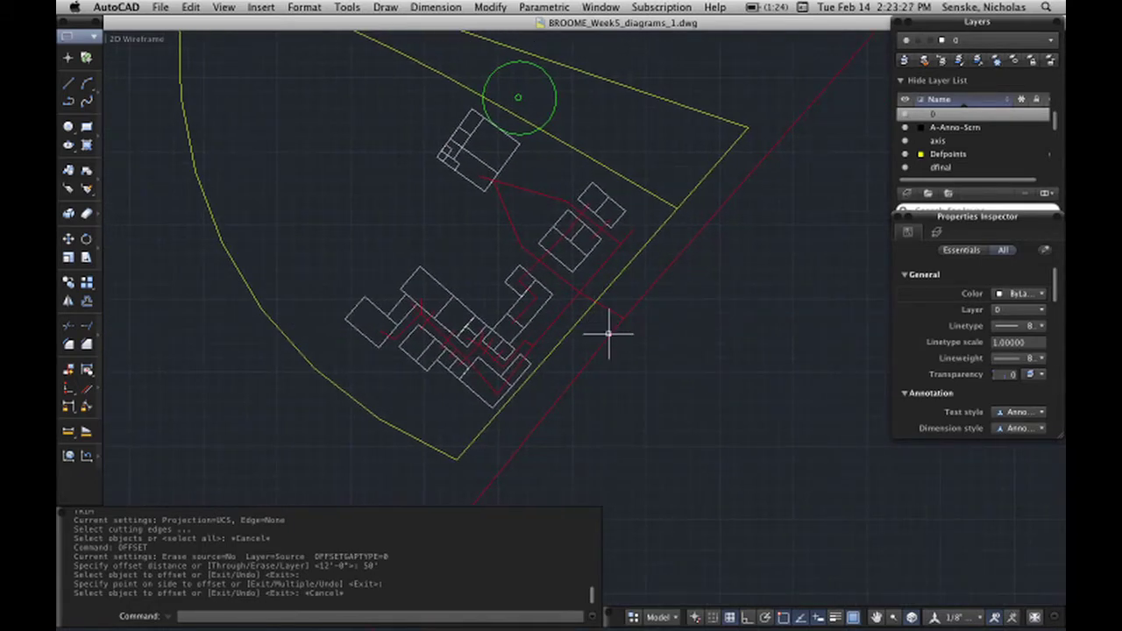
pyautogui.moveTo(162, 232); pyautogui.dragTo(420, 255, button='middle')
pyautogui.moveTo(557, 237); pyautogui.dragTo(126, 241, button='middle')
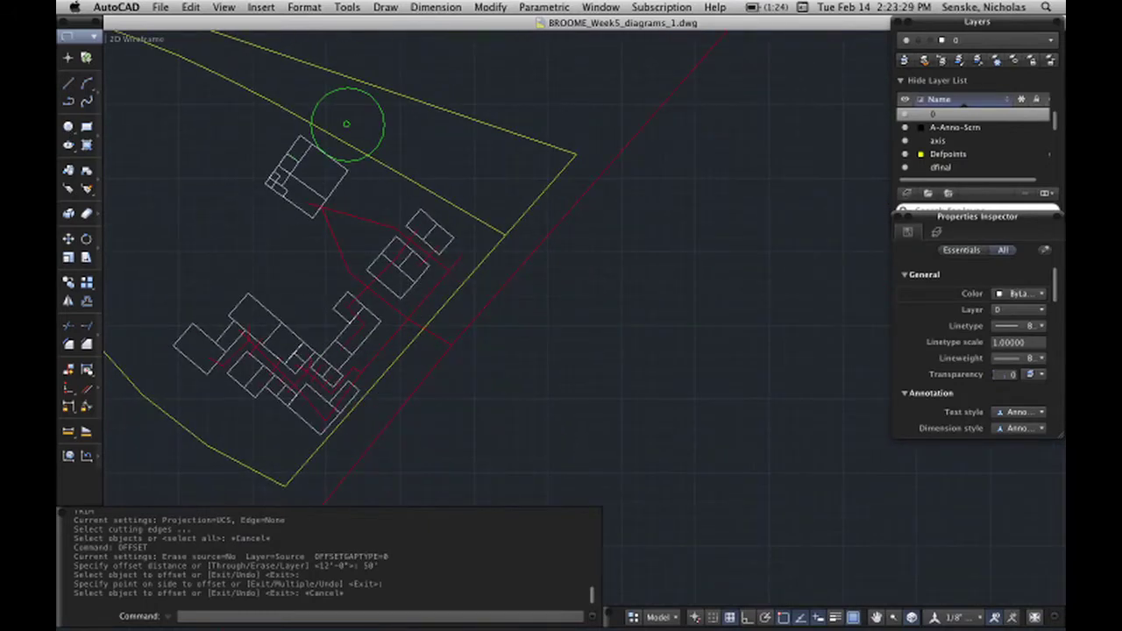
pyautogui.click(68, 83)
pyautogui.click(519, 179)
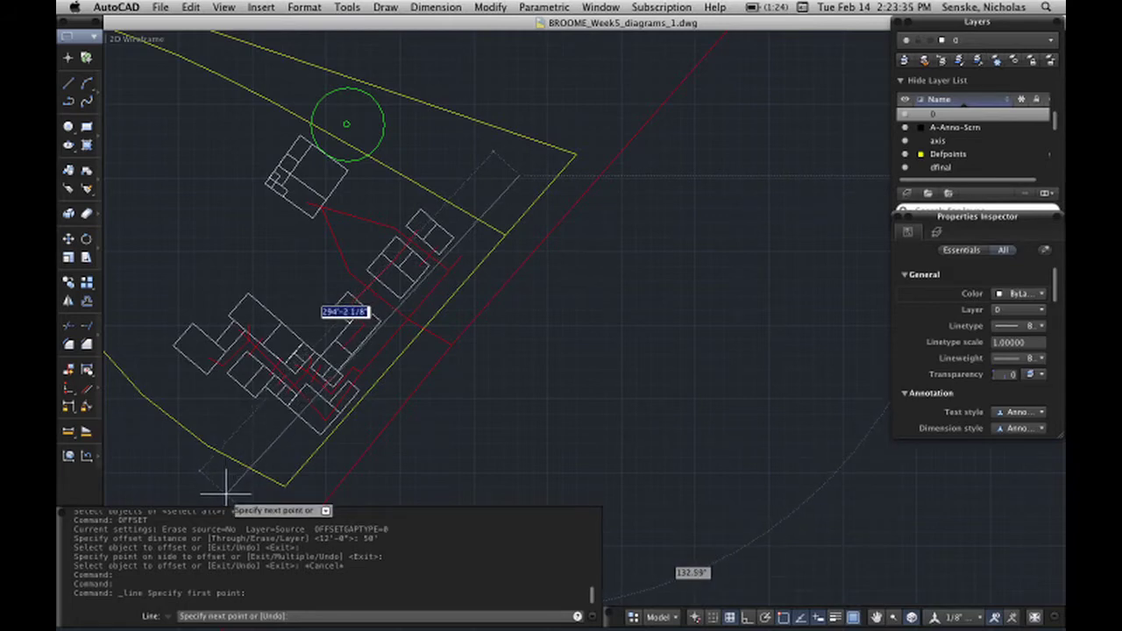
pyautogui.press('Escape')
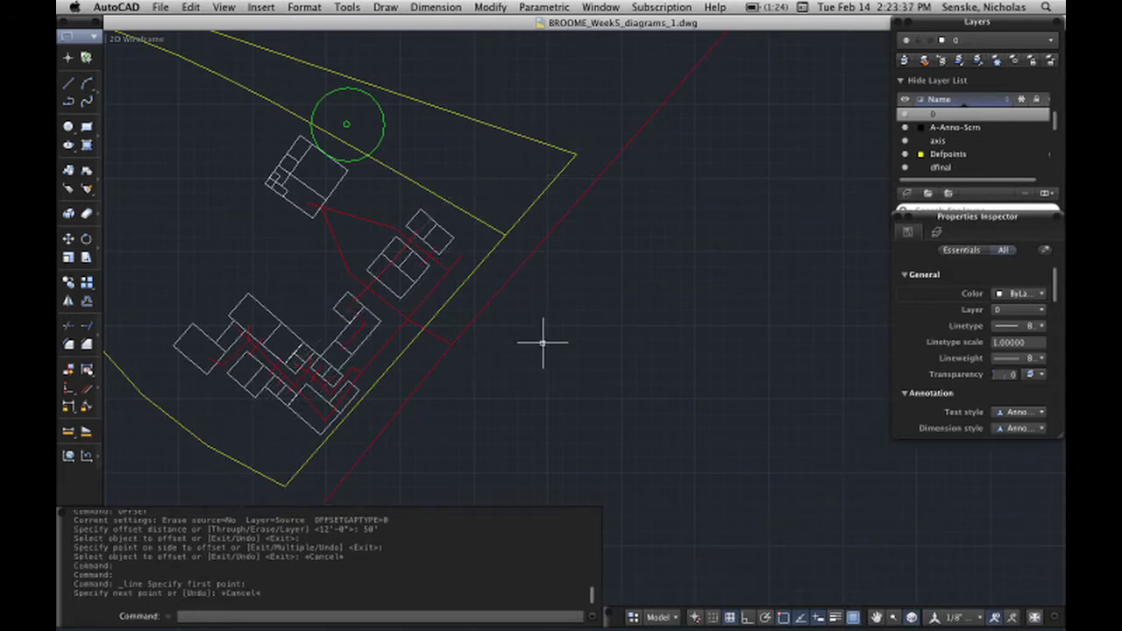
# Step: Copy the site diagram's yellow boundary polyline into the empty area to the right of the existing diagrams
pyautogui.scroll(-3, 722, 333)
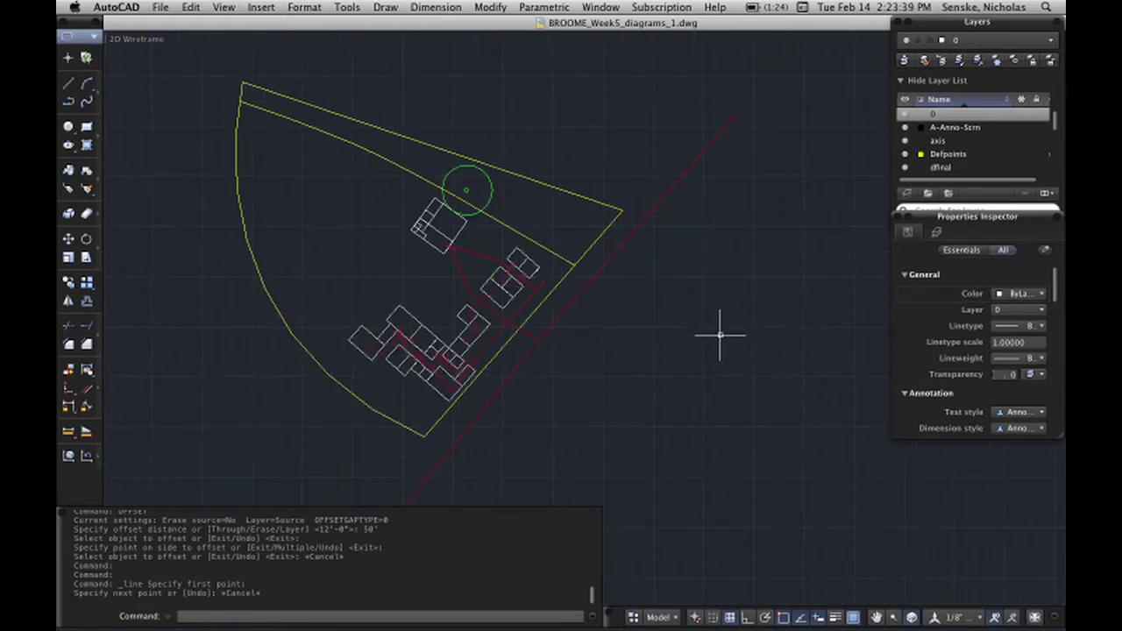
pyautogui.moveTo(749, 375); pyautogui.dragTo(545, 301, button='middle')
pyautogui.moveTo(663, 287)
pyautogui.mouseDown(button='middle')
pyautogui.moveTo(585, 289)
pyautogui.moveTo(651, 336)
pyautogui.moveTo(707, 337)
pyautogui.mouseUp(button='middle')
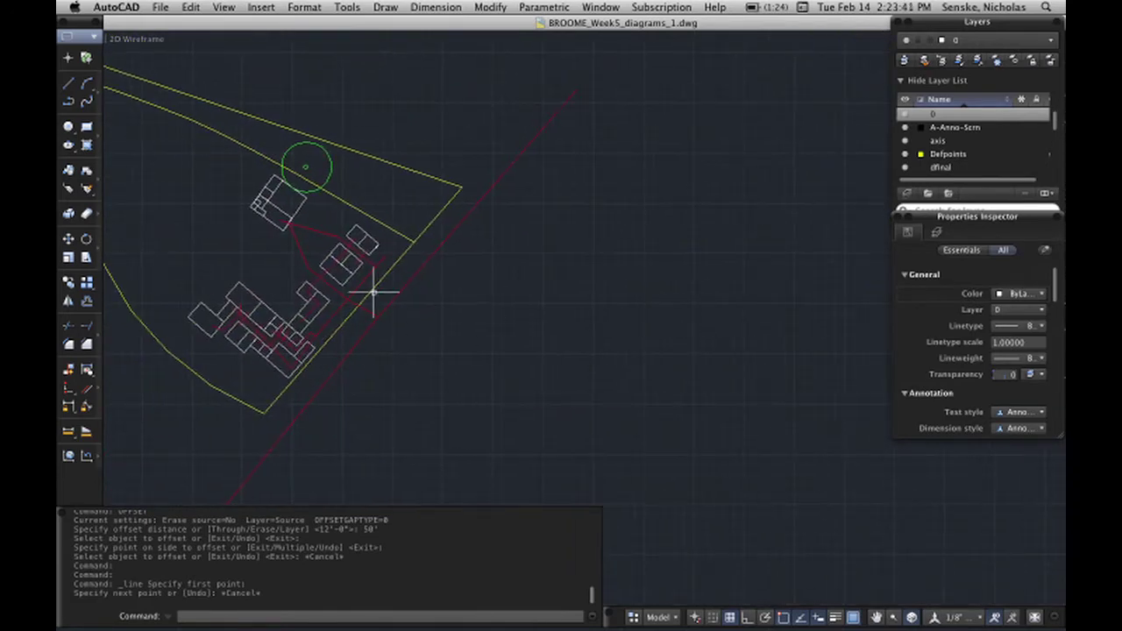
pyautogui.click(392, 263)
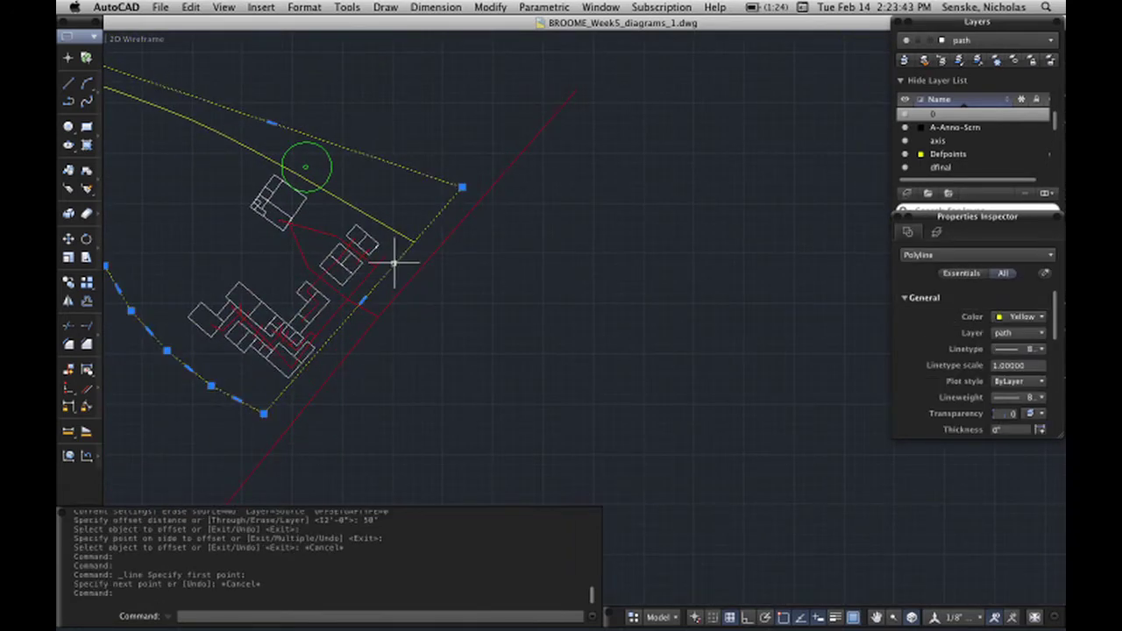
pyautogui.write('copy')
pyautogui.press('Return')
pyautogui.click(491, 363)
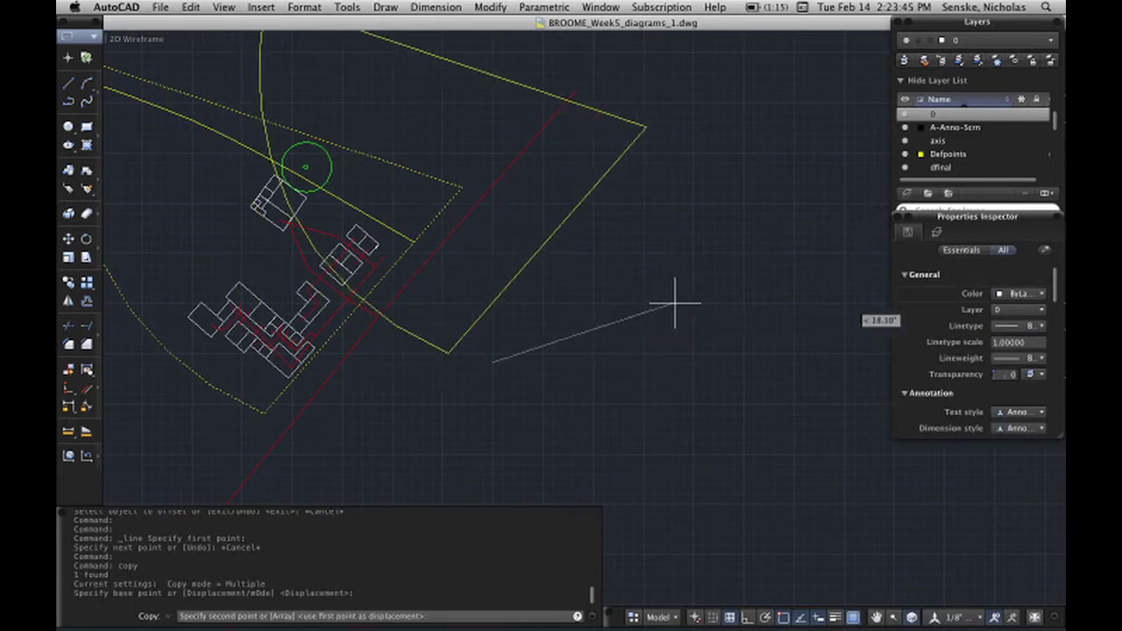
pyautogui.moveTo(788, 371); pyautogui.dragTo(501, 341, button='middle')
pyautogui.scroll(-5, 415, 330)
pyautogui.moveTo(671, 343); pyautogui.dragTo(456, 328, button='middle')
pyautogui.scroll(3, 611, 326)
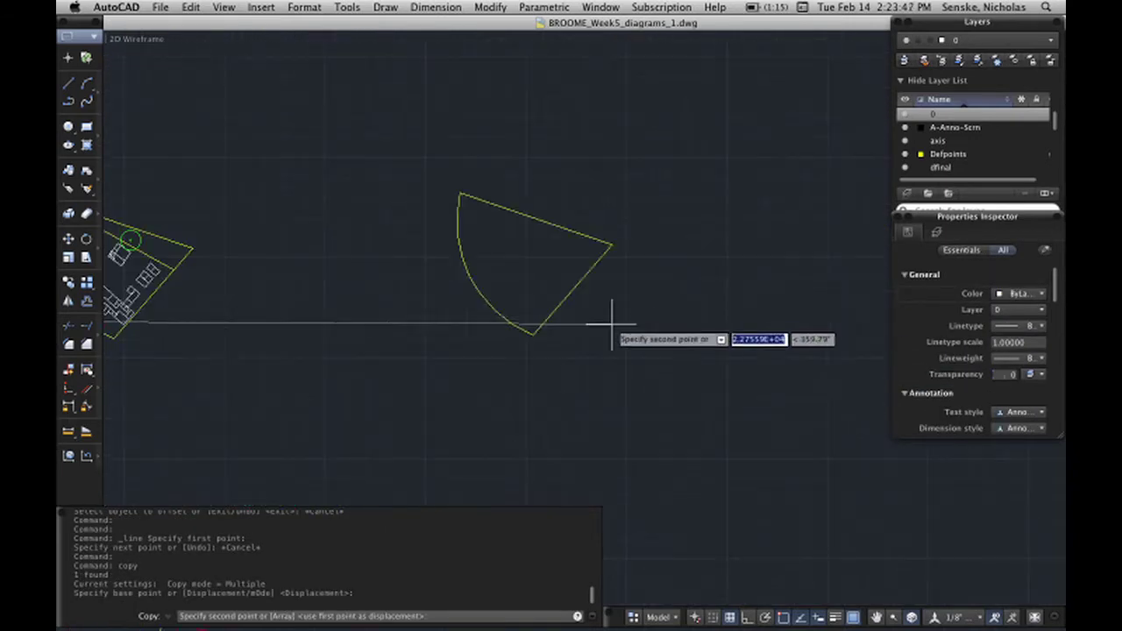
pyautogui.click(559, 349)
pyautogui.press('Escape')
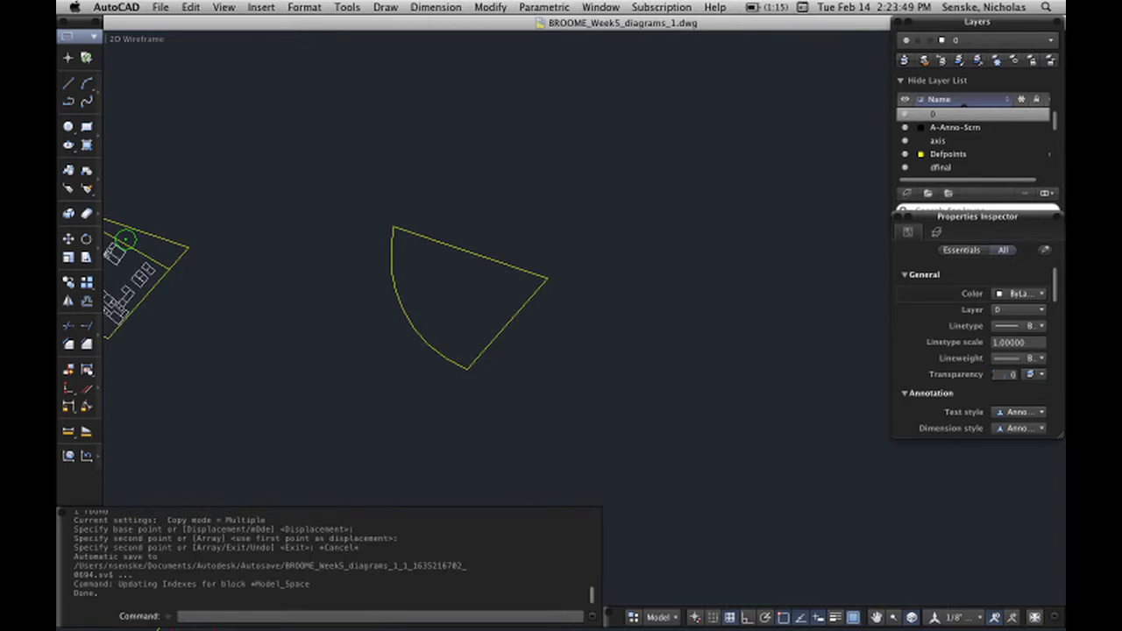
# Step: Explode the copied yellow boundary polyline into separate segments
pyautogui.click(572, 358)
pyautogui.click(459, 296)
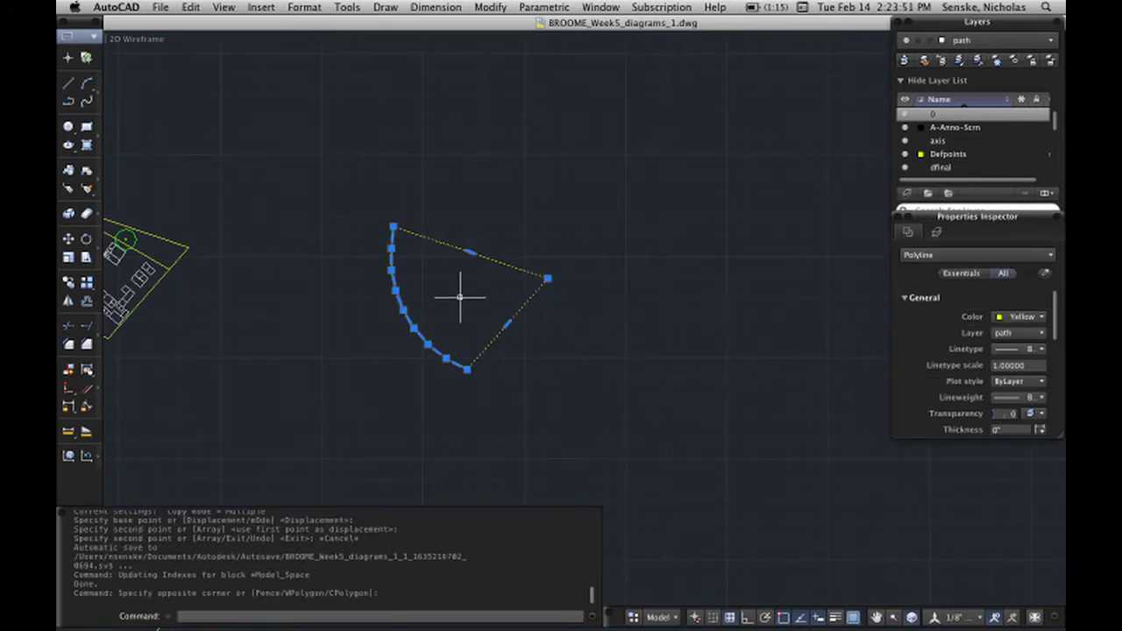
pyautogui.write('explo')
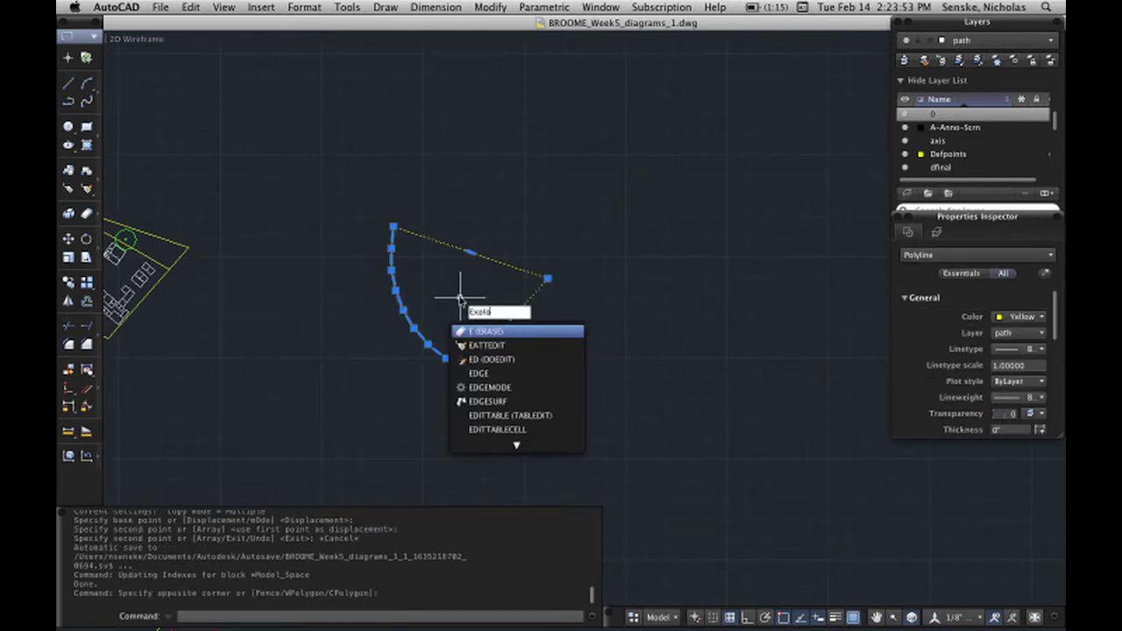
pyautogui.press('Return')
pyautogui.press('Escape')
pyautogui.scroll(5, 485, 339)
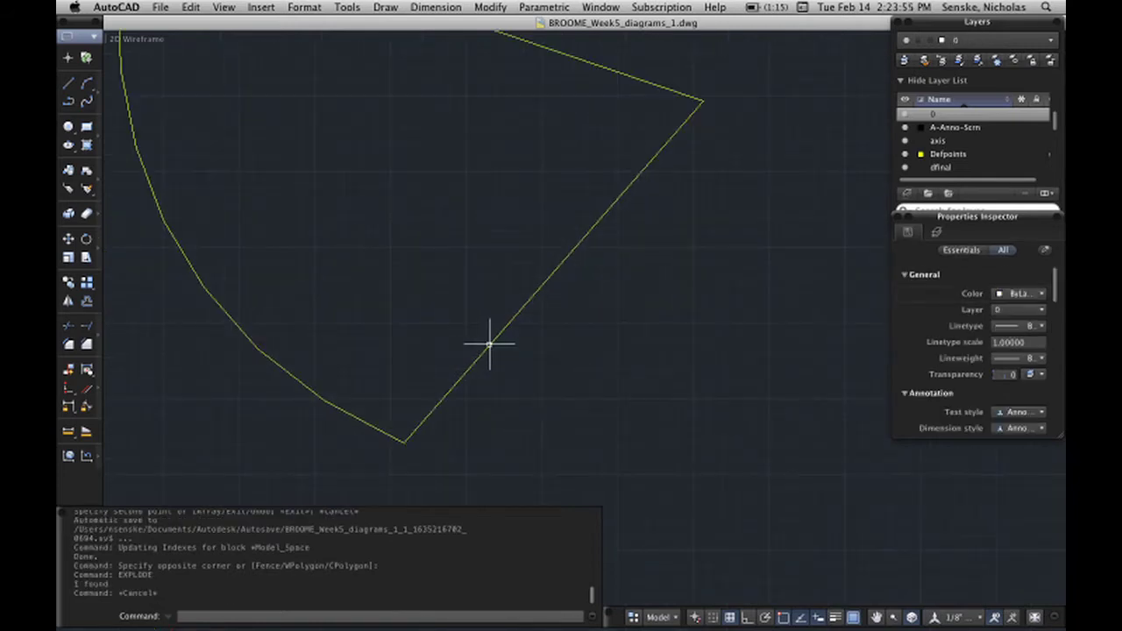
pyautogui.moveTo(489, 343)
pyautogui.mouseDown(button='middle')
pyautogui.moveTo(646, 368)
pyautogui.moveTo(536, 395)
pyautogui.mouseUp(button='middle')
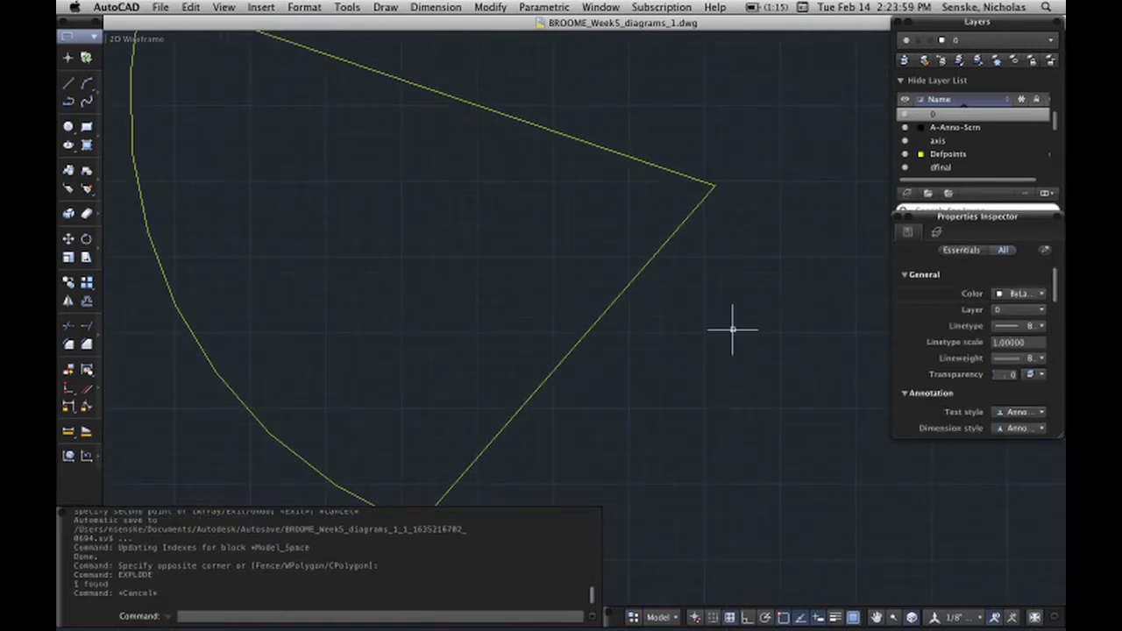
# Step: Offset the straight lower-right edge of the exploded boundary copy 50' toward the inside of the site
pyautogui.write('pe')
pyautogui.press('BackSpace')
pyautogui.press('BackSpace')
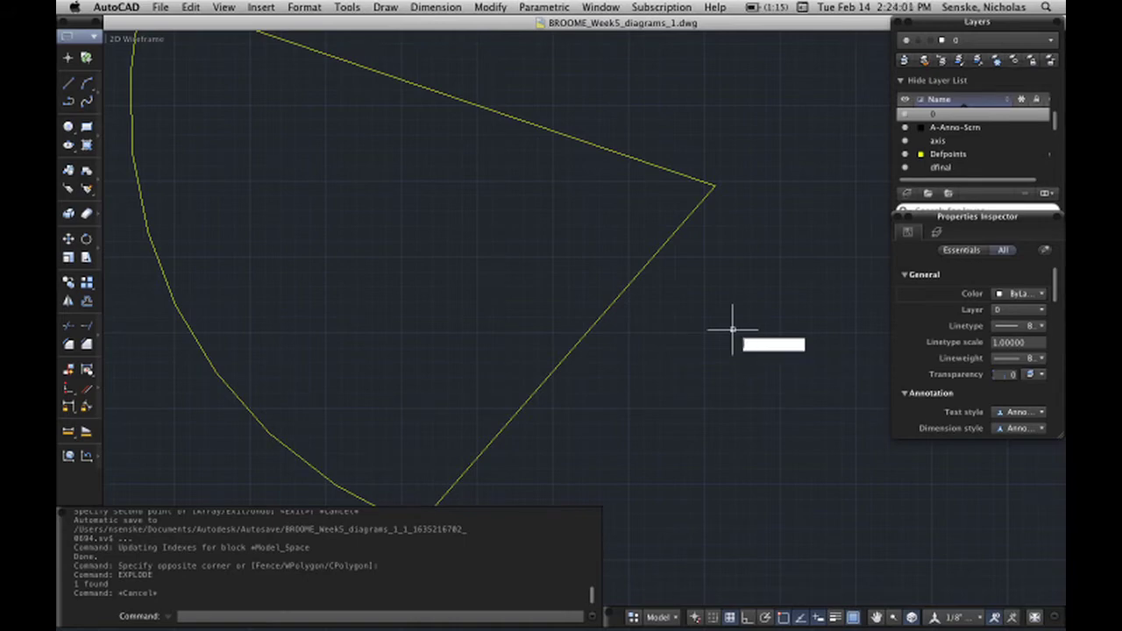
pyautogui.write('off')
pyautogui.press('Return')
pyautogui.write('o')
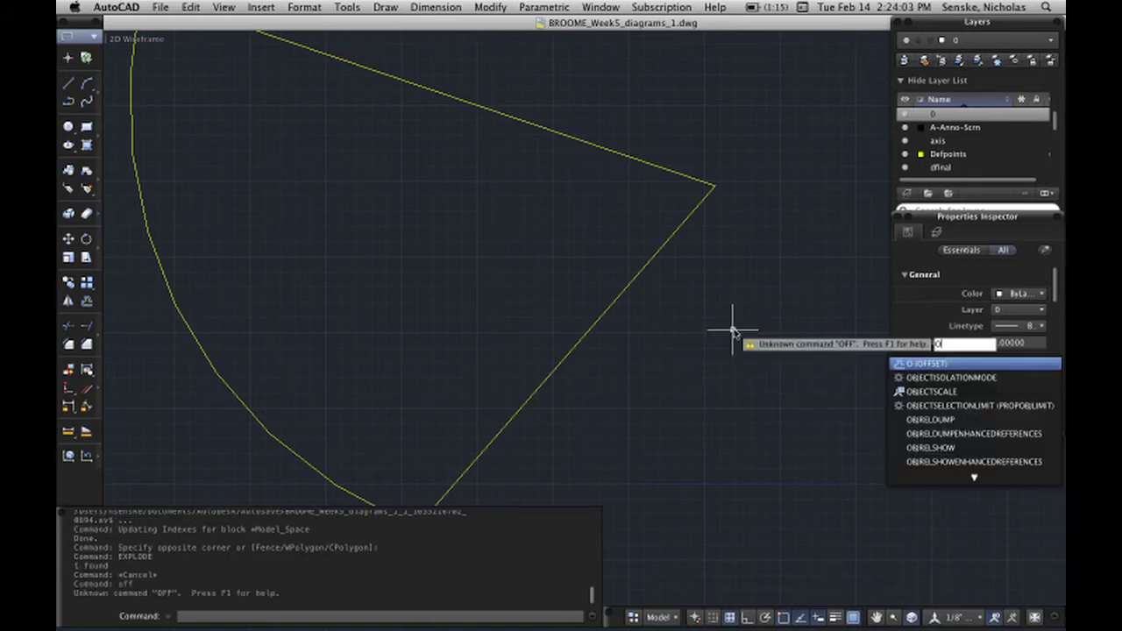
pyautogui.press('Return')
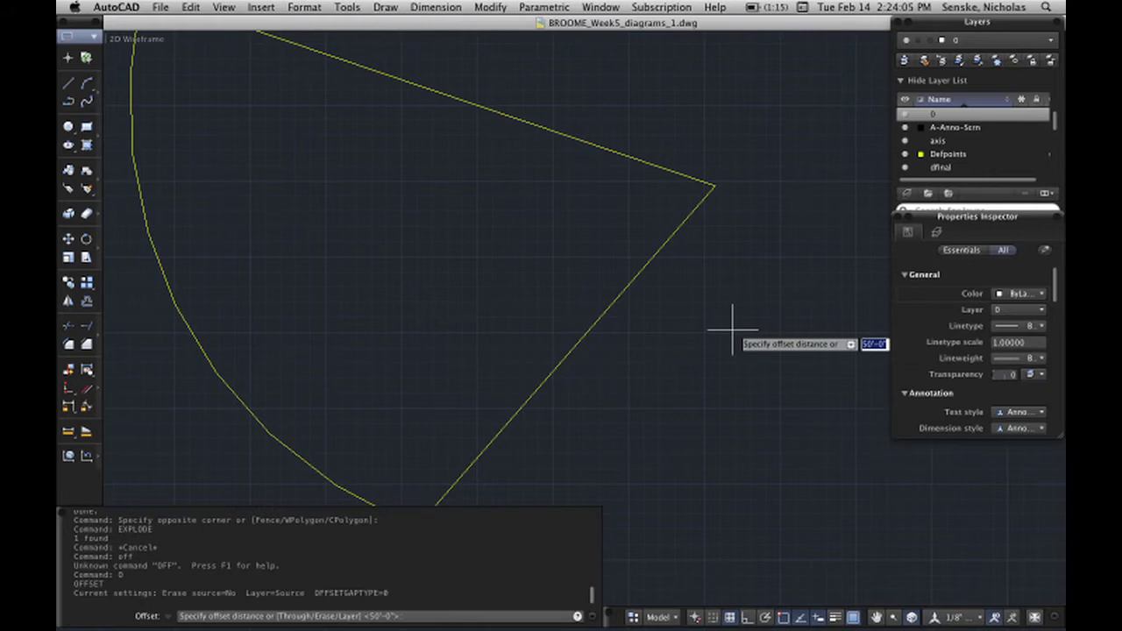
pyautogui.press('Return')
pyautogui.click(626, 291)
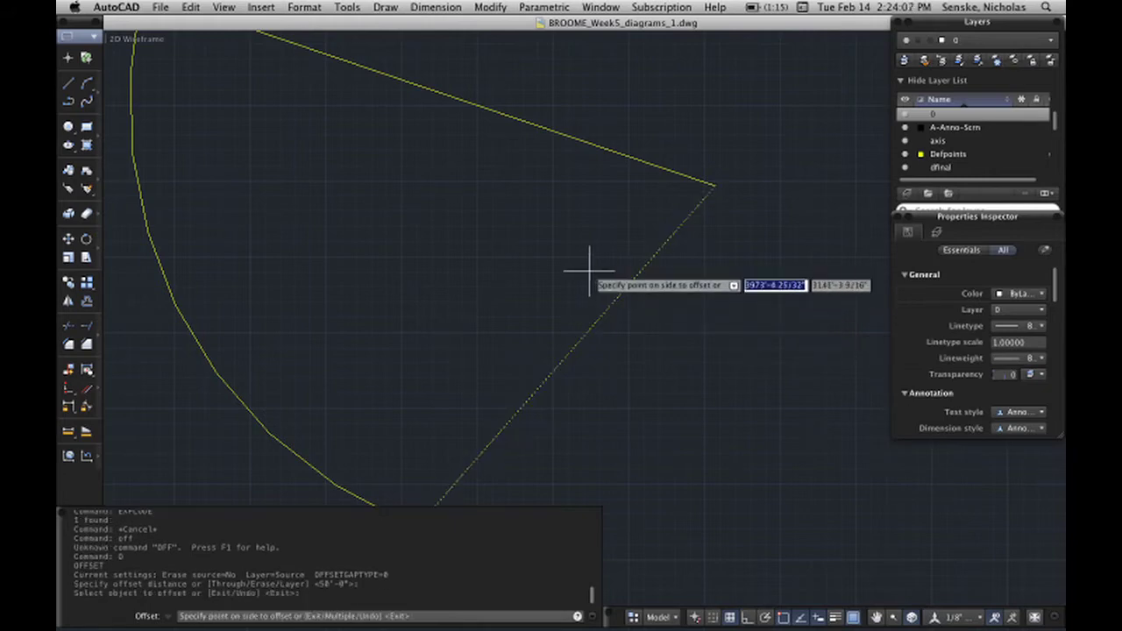
pyautogui.click(589, 272)
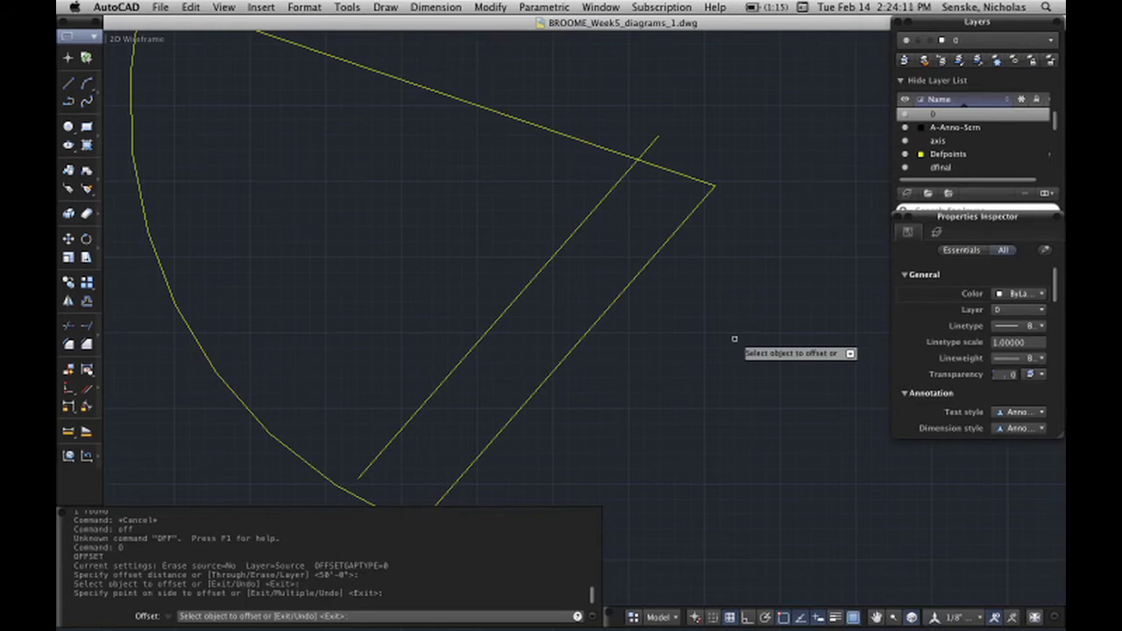
pyautogui.press('Escape')
pyautogui.moveTo(361, 236)
pyautogui.mouseDown(button='middle')
pyautogui.moveTo(512, 175)
pyautogui.moveTo(393, 180)
pyautogui.mouseUp(button='middle')
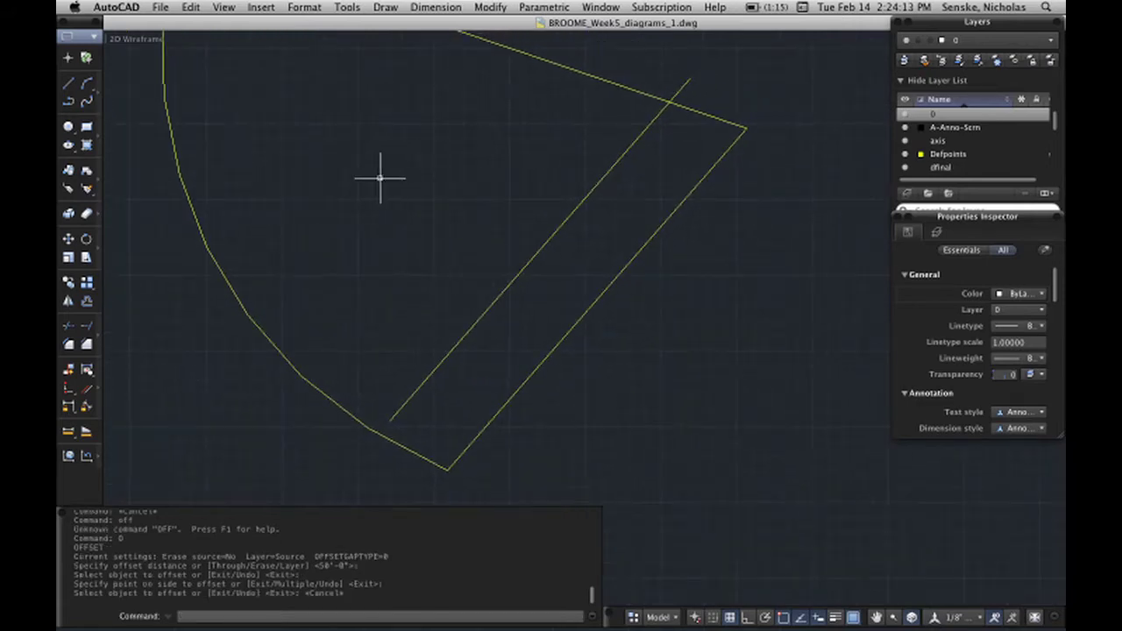
pyautogui.click(69, 83)
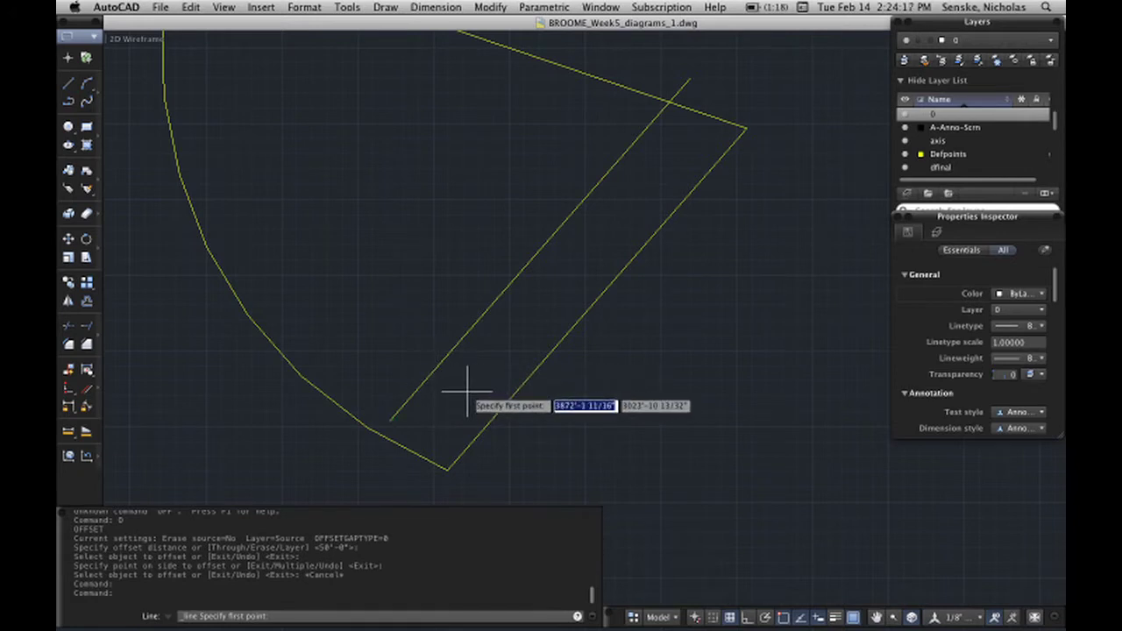
pyautogui.scroll(2, 467, 391)
pyautogui.click(559, 212)
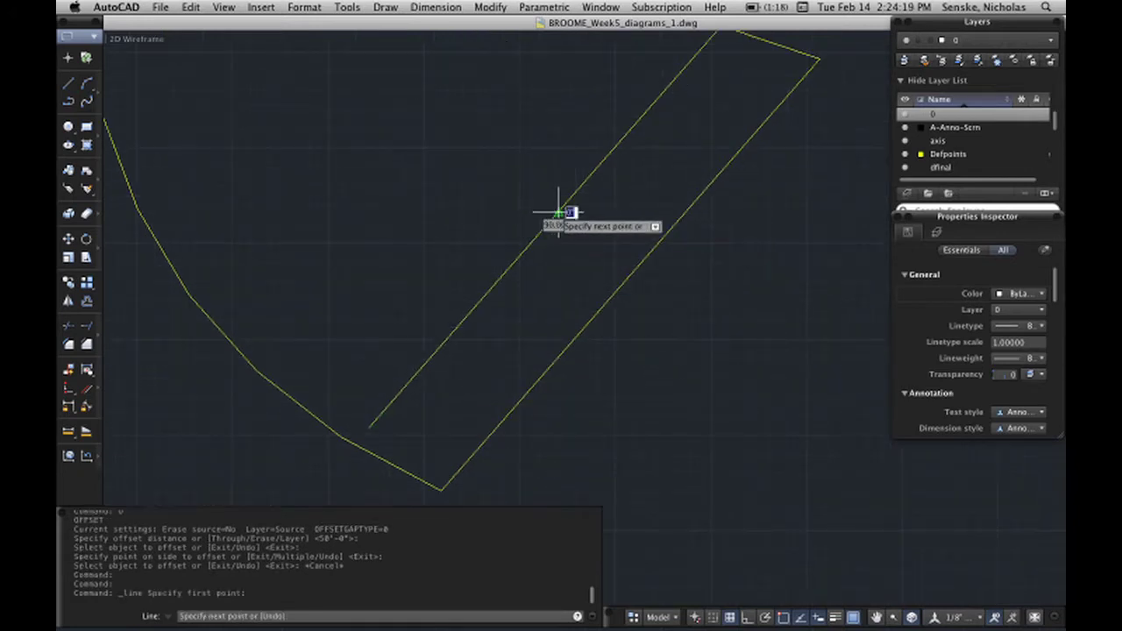
pyautogui.moveTo(401, 129); pyautogui.dragTo(426, 327, button='middle')
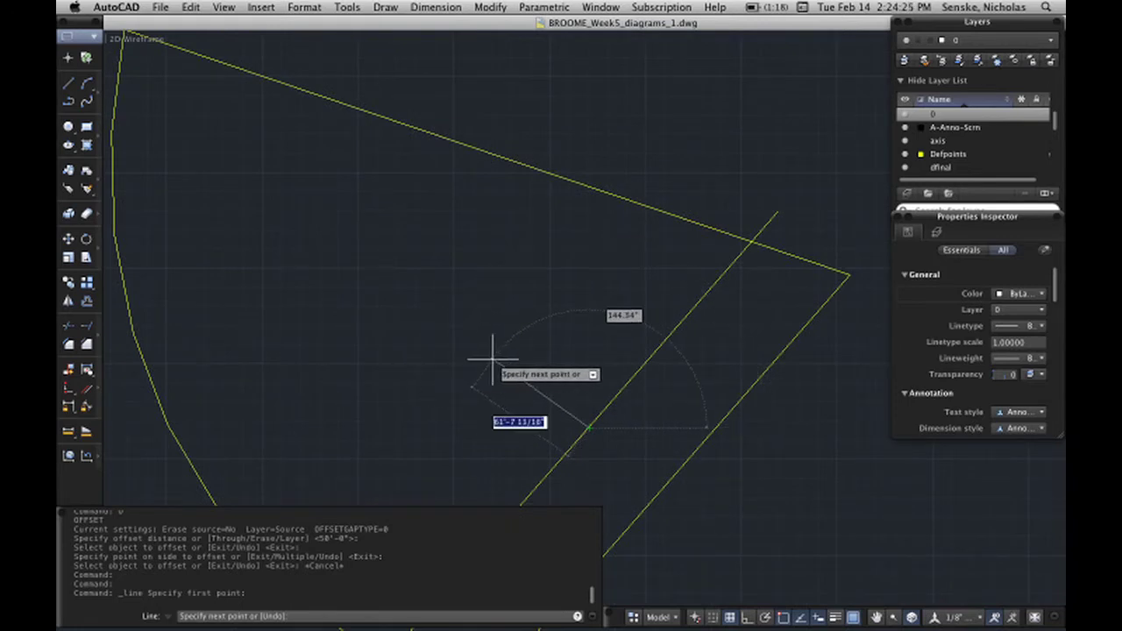
pyautogui.moveTo(493, 360); pyautogui.dragTo(486, 303, button='middle')
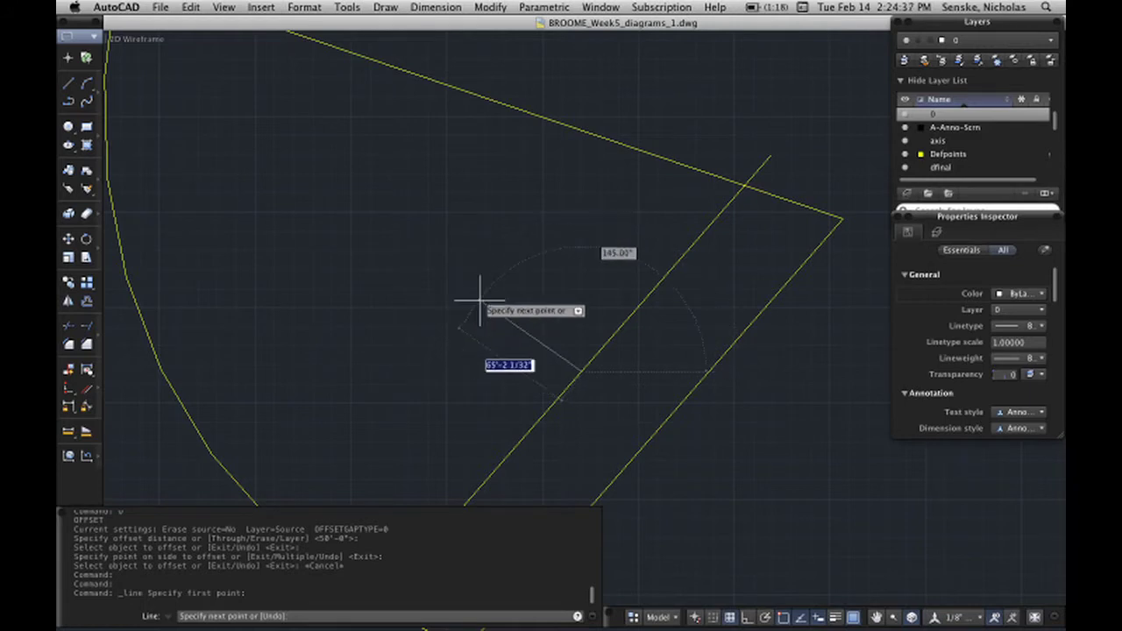
pyautogui.press('F8')
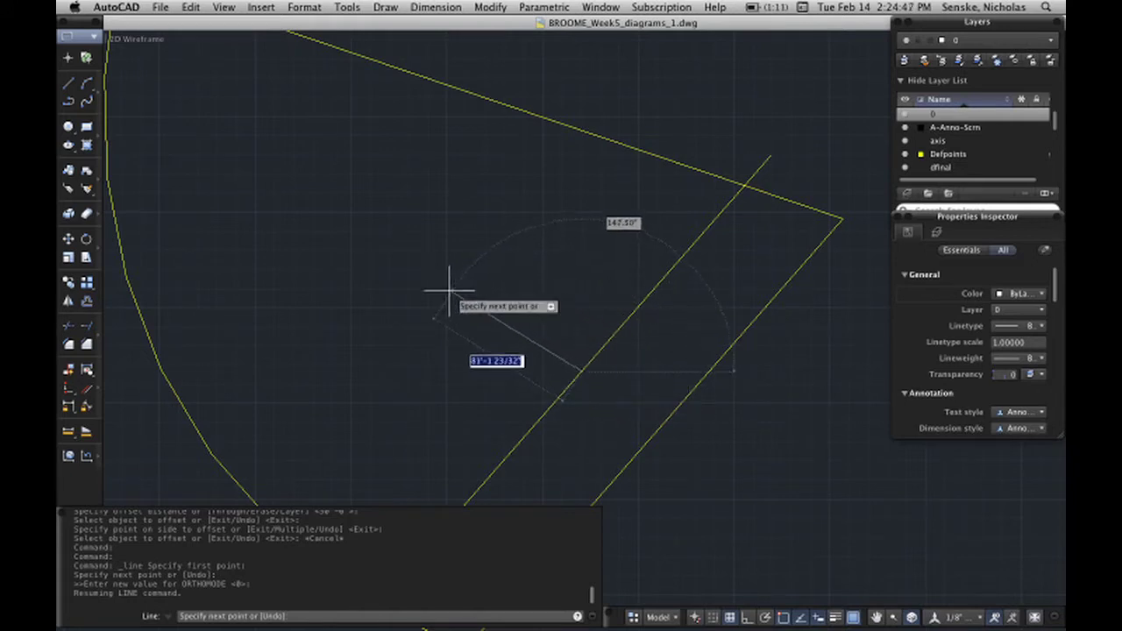
pyautogui.press('Escape')
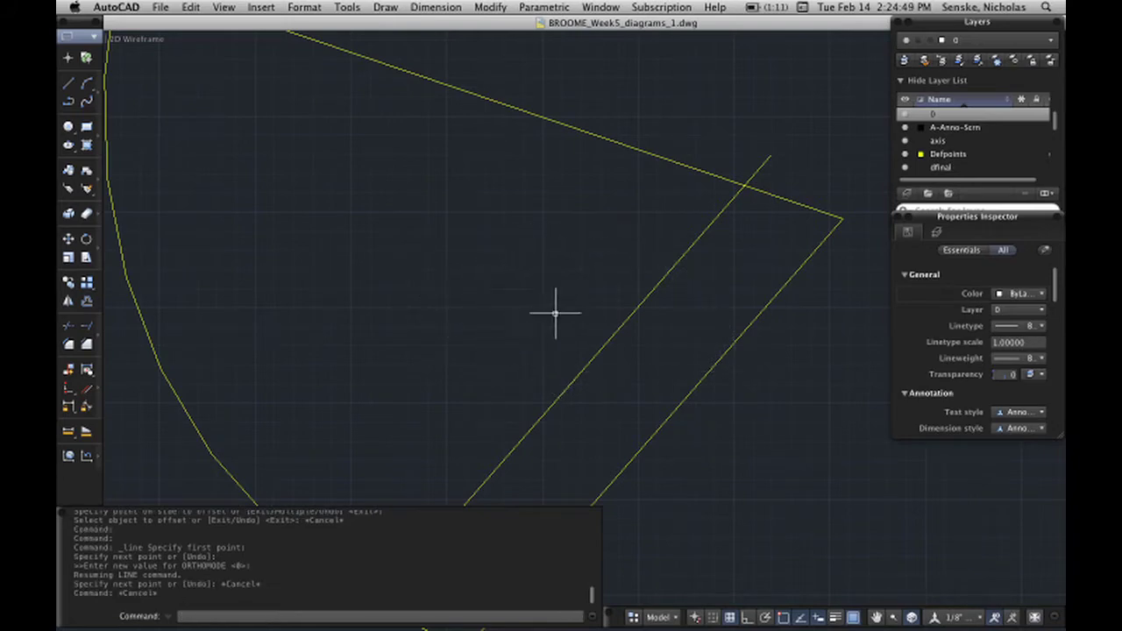
pyautogui.click(619, 422)
pyautogui.click(567, 348)
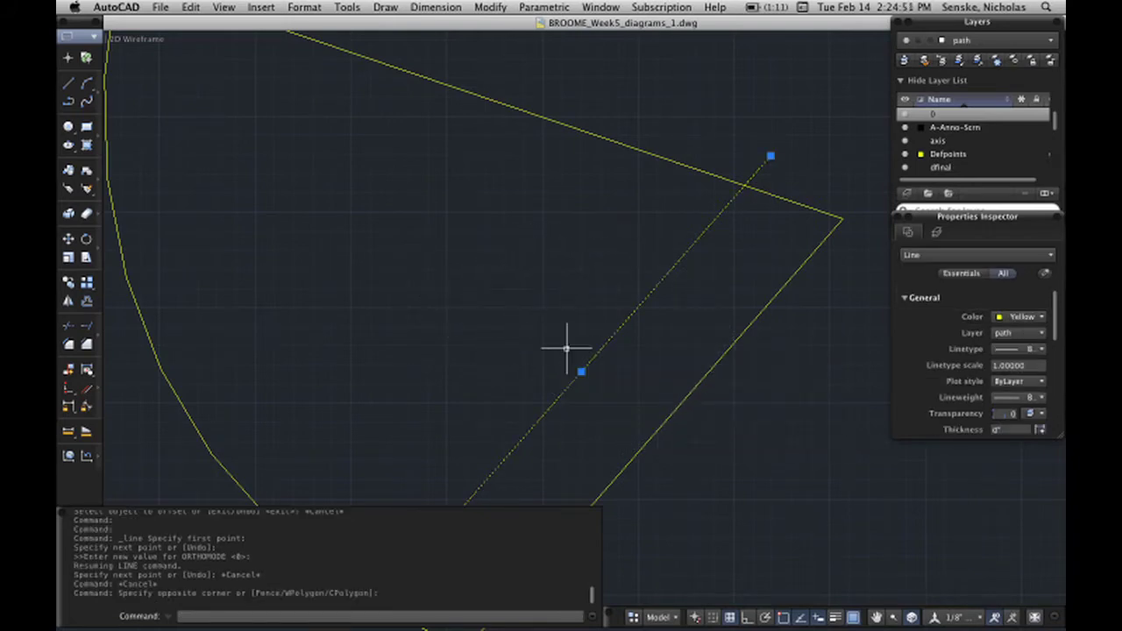
pyautogui.write('r')
pyautogui.press('Return')
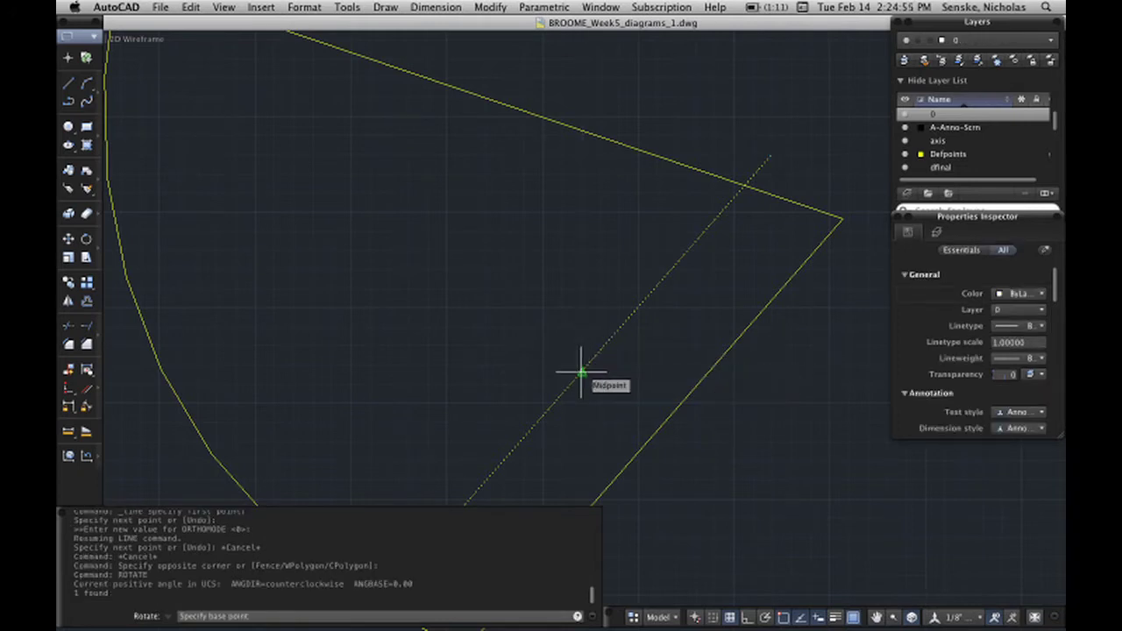
pyautogui.press('Escape')
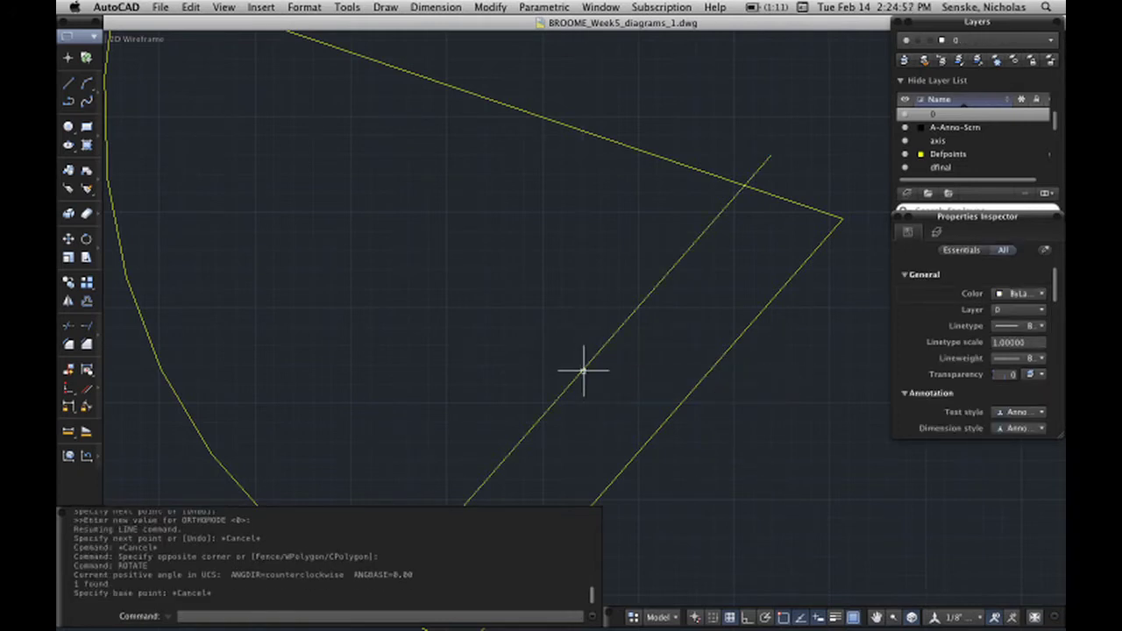
# Step: Draw a 50' line from the midpoint of the offset line, perpendicular to it and pointing into the site
pyautogui.moveTo(583, 370); pyautogui.dragTo(649, 288, button='middle')
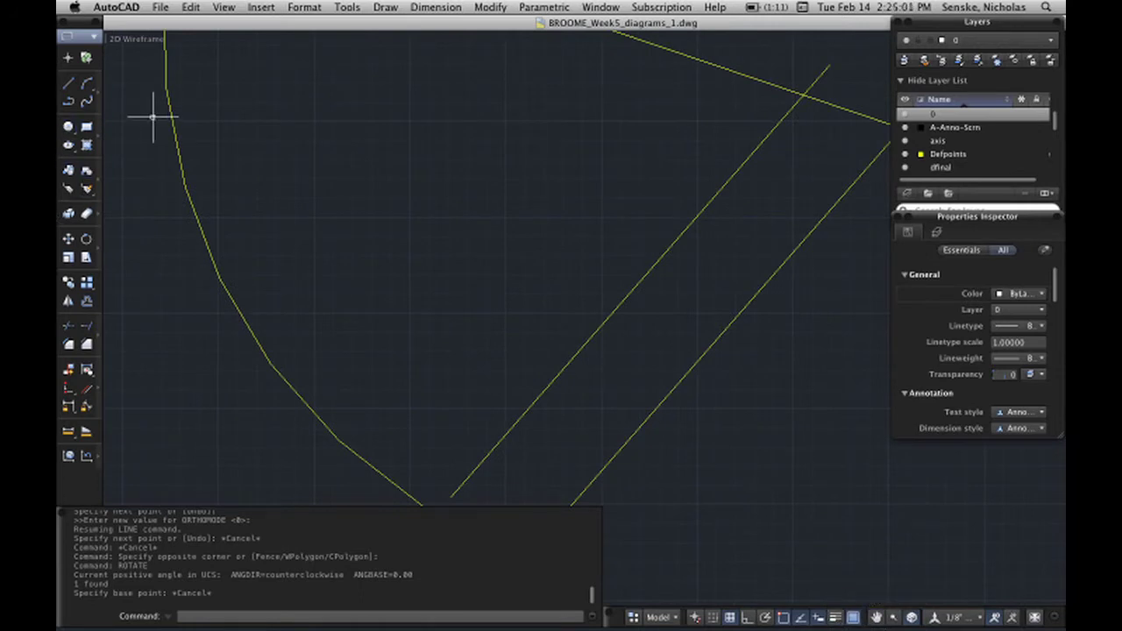
pyautogui.click(68, 83)
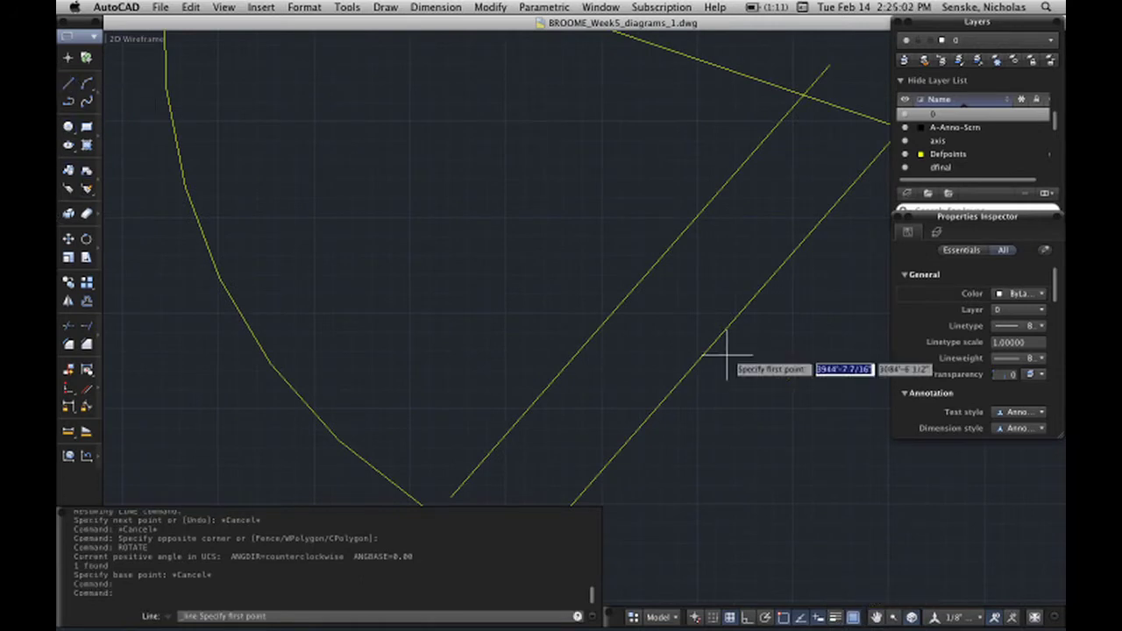
pyautogui.click(640, 281)
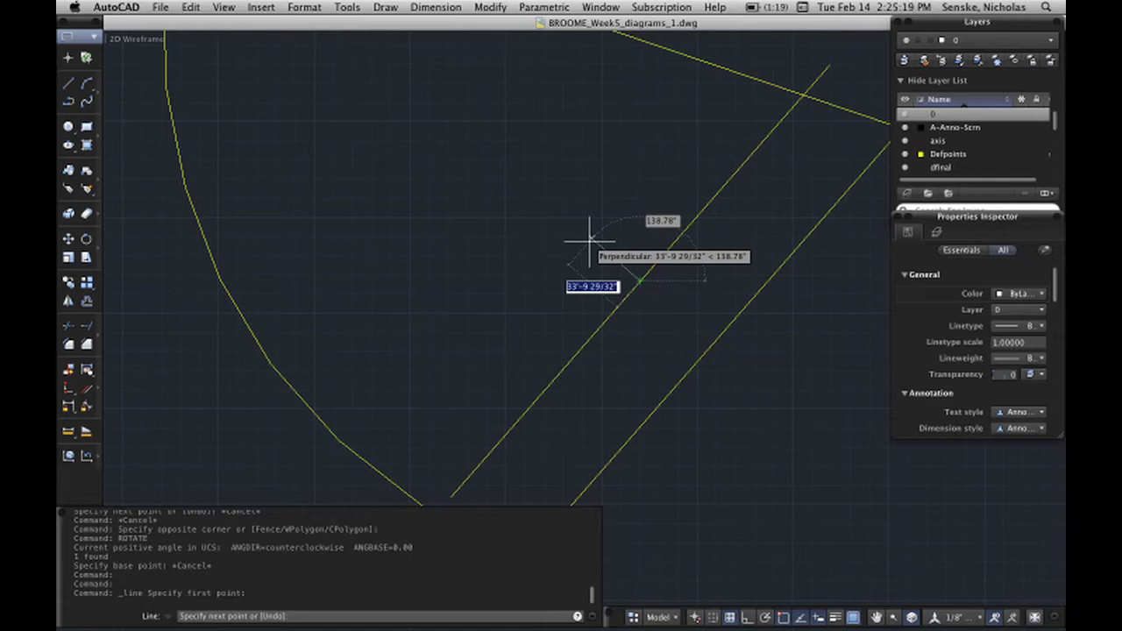
pyautogui.write("50'")
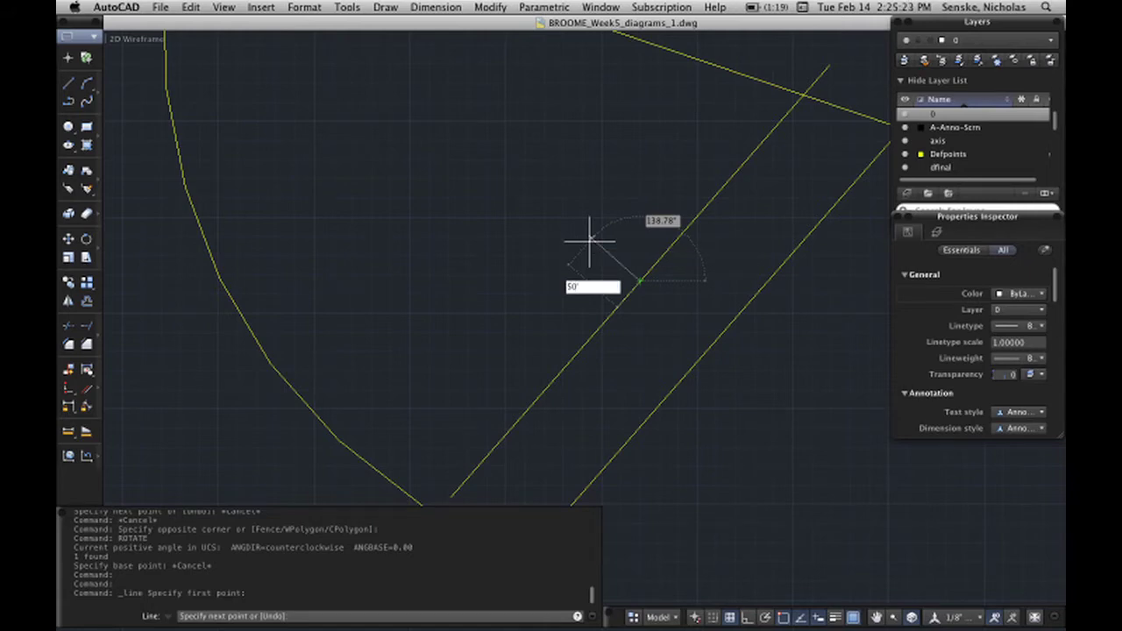
pyautogui.press('Return')
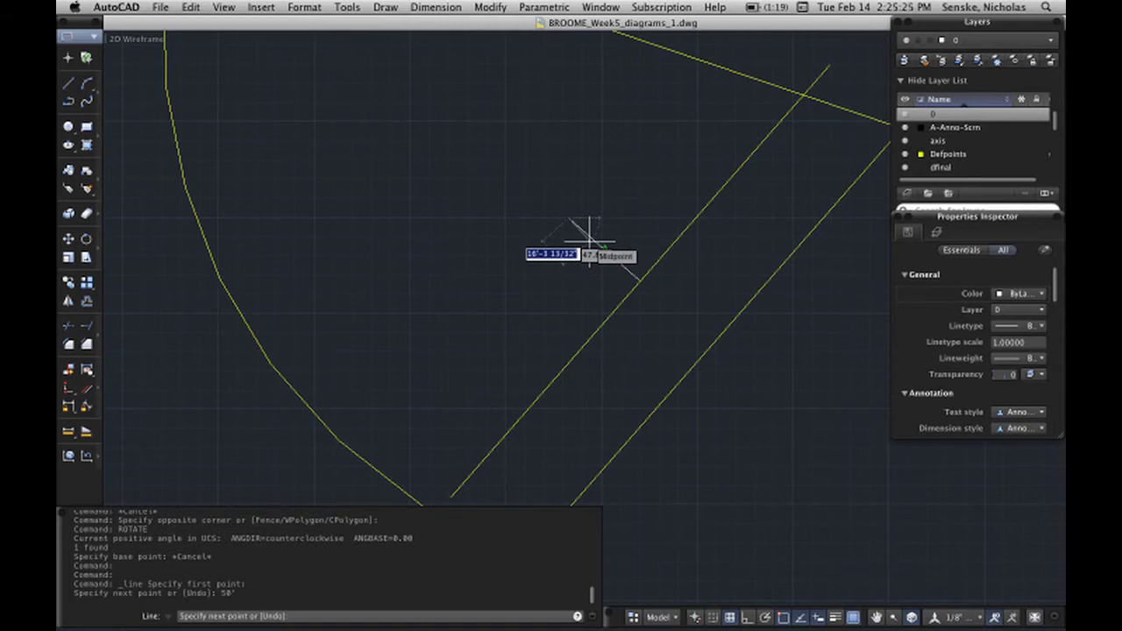
pyautogui.press('Return')
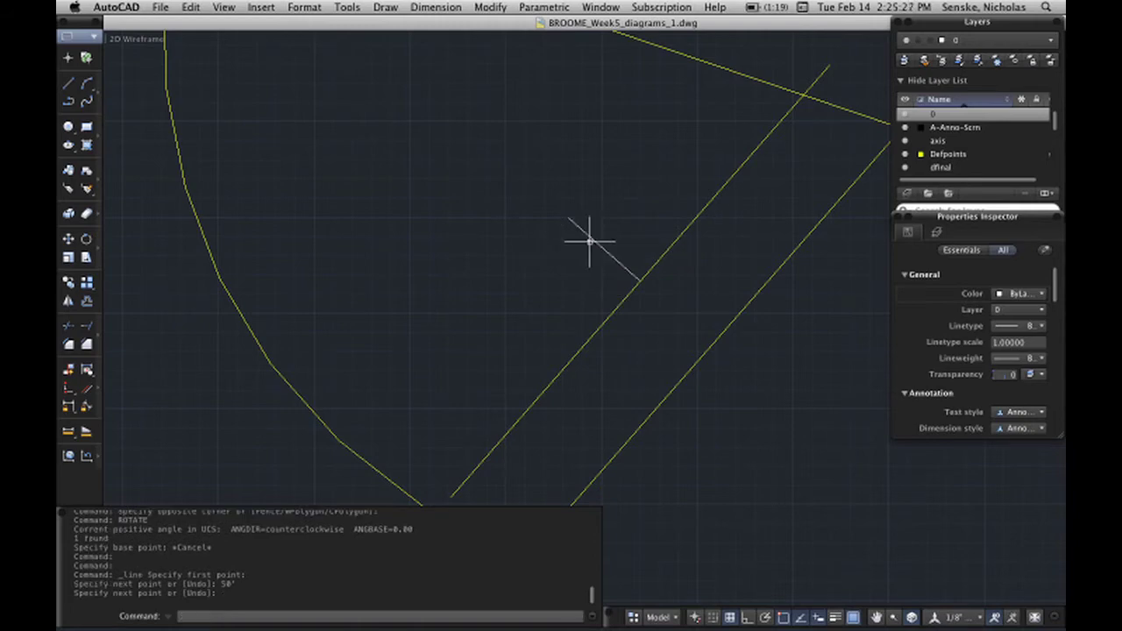
# Step: Delete the white 50' perpendicular line from the offset line's midpoint
pyautogui.moveTo(496, 306)
pyautogui.mouseDown(button='middle')
pyautogui.moveTo(516, 254)
pyautogui.moveTo(493, 280)
pyautogui.mouseUp(button='middle')
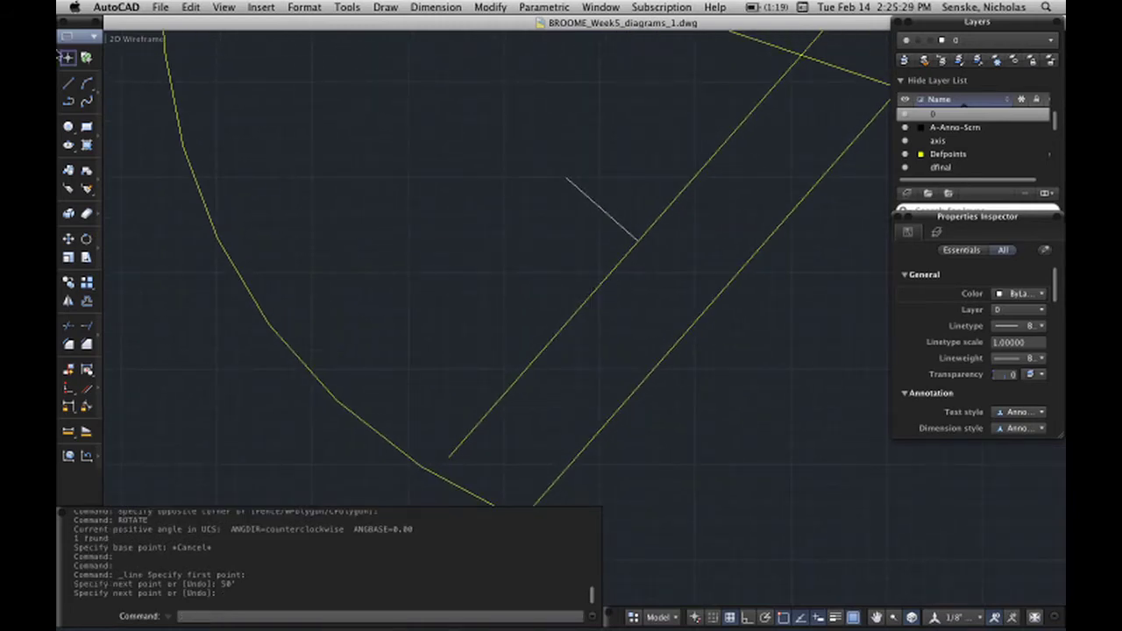
pyautogui.click(602, 259)
pyautogui.click(566, 203)
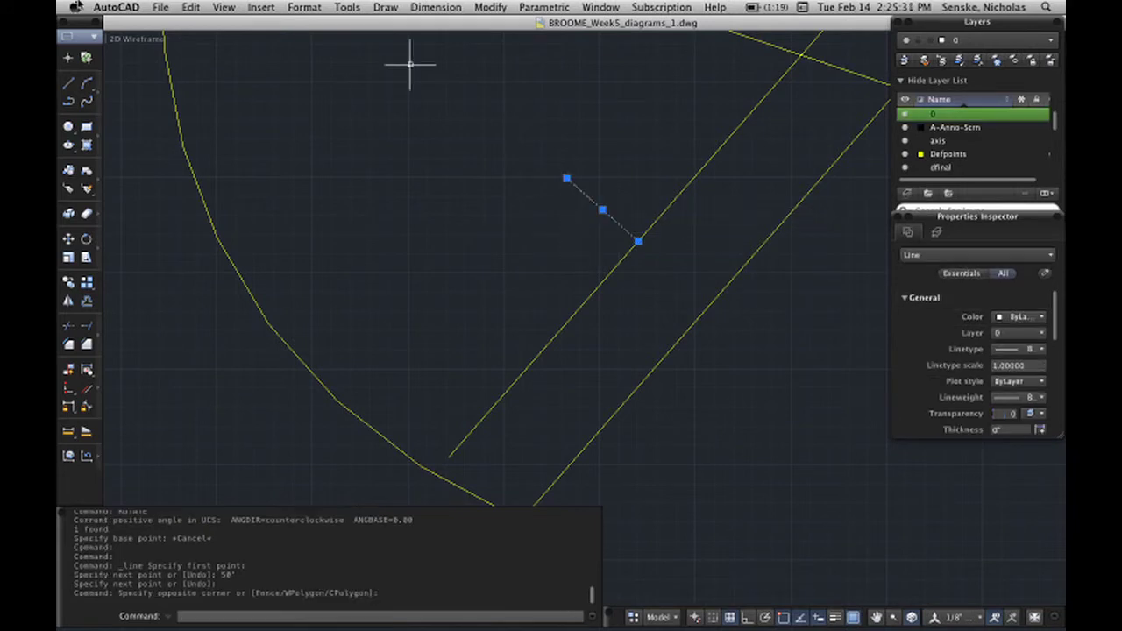
pyautogui.click(190, 7)
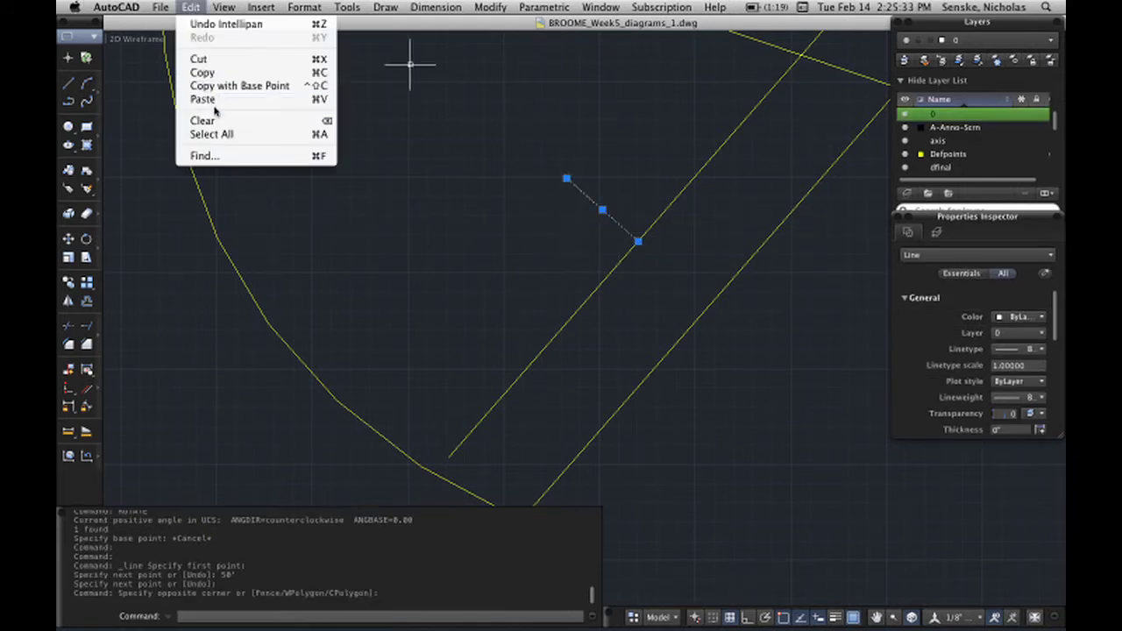
pyautogui.click(206, 120)
# Step: Redraw the 50' line from the offset line's midpoint into the site, using the perpendicular snap to the offset line
pyautogui.click(68, 84)
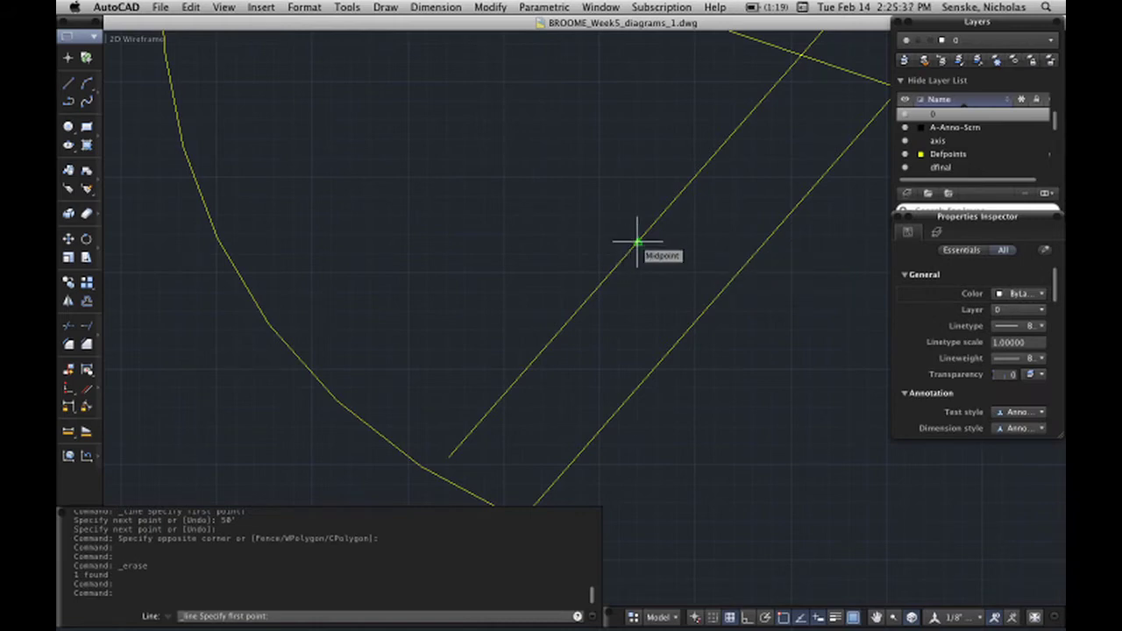
pyautogui.click(637, 242)
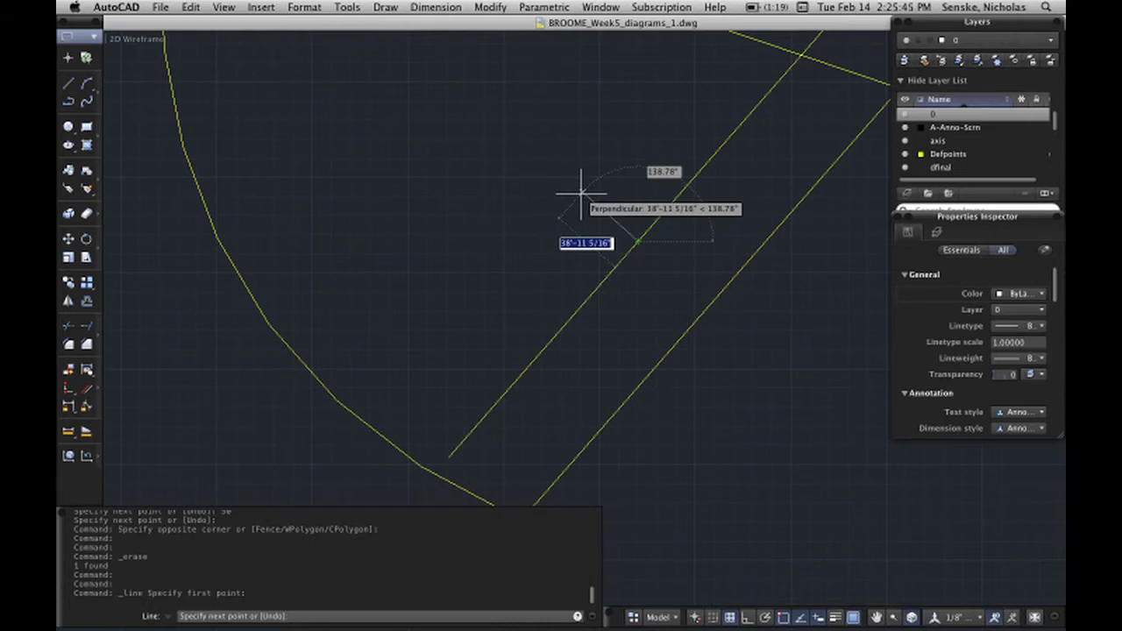
pyautogui.write("50'")
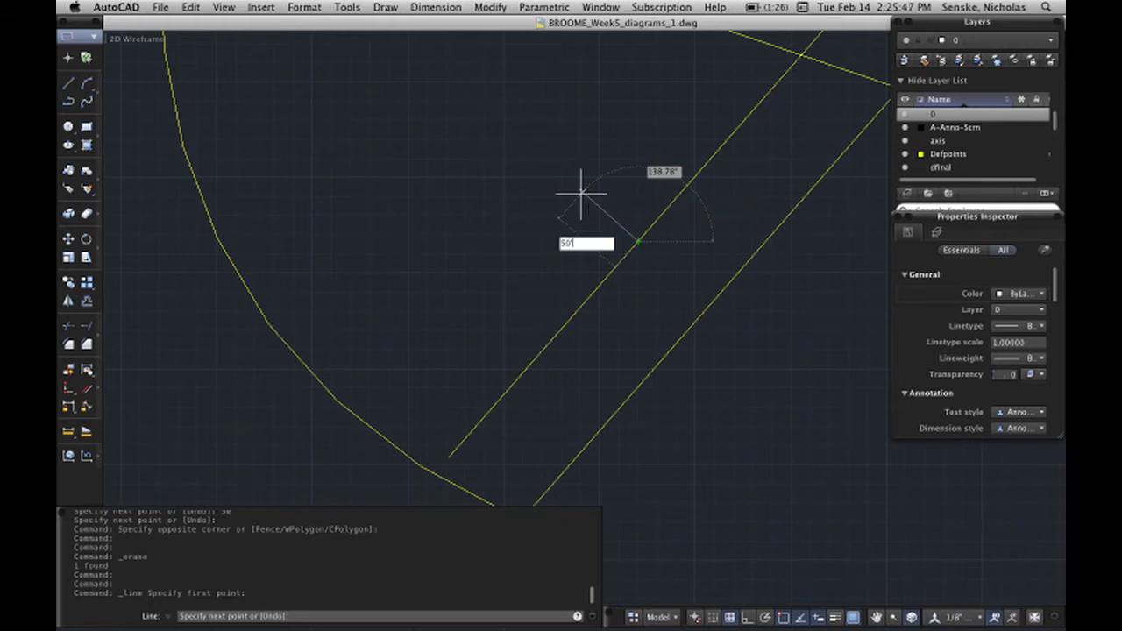
pyautogui.press('Return')
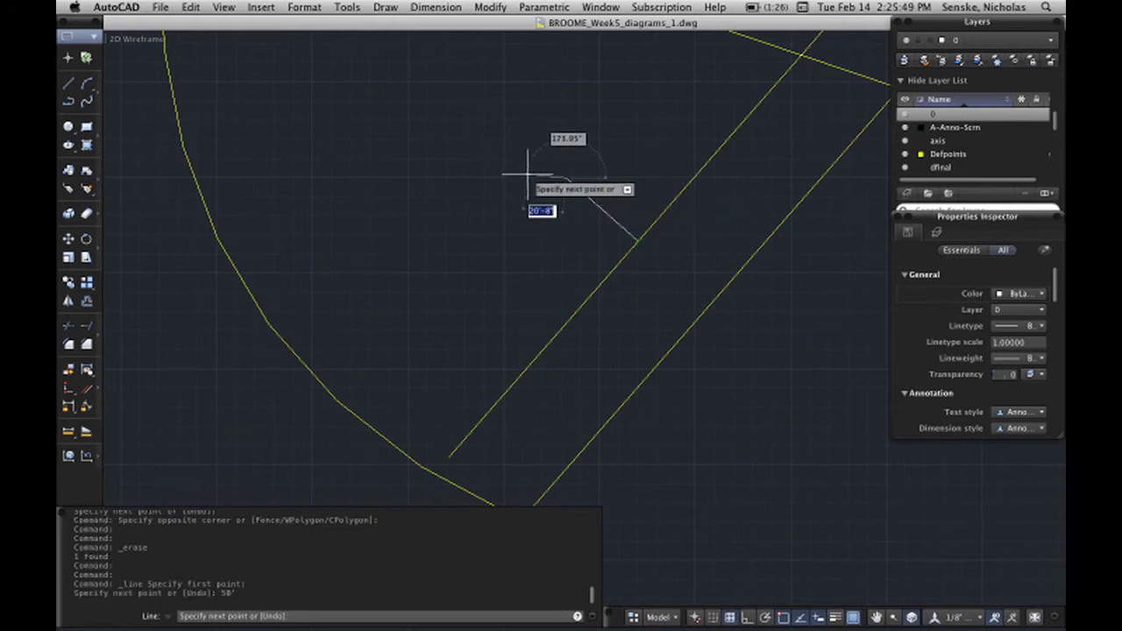
pyautogui.press('Return')
pyautogui.click(586, 252)
pyautogui.press('Escape')
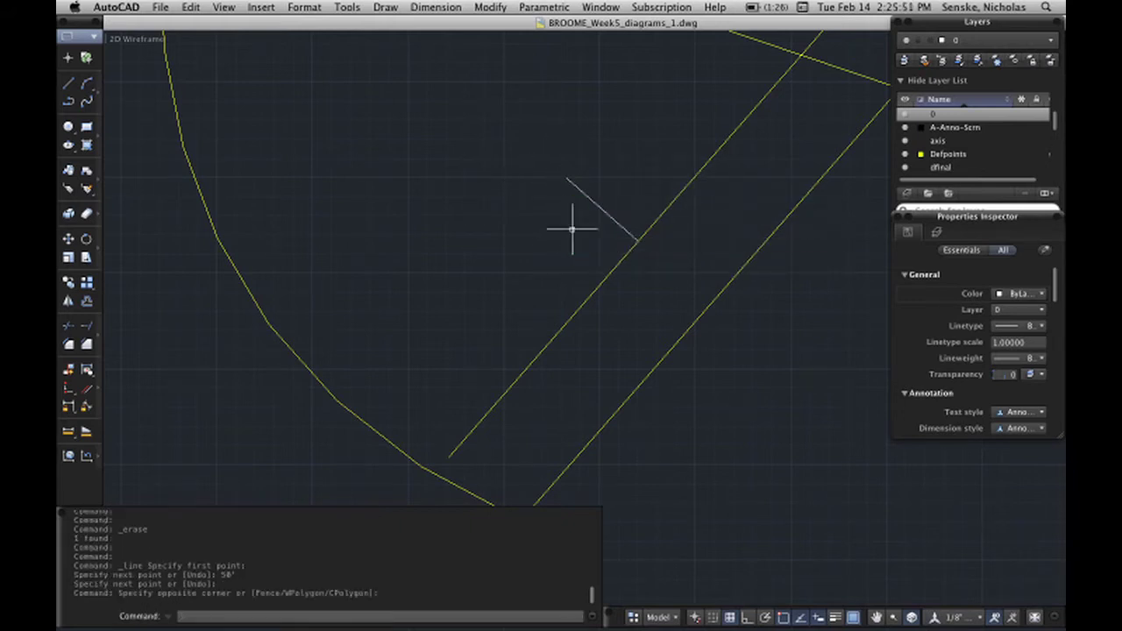
pyautogui.hscroll(2, 546, 290)
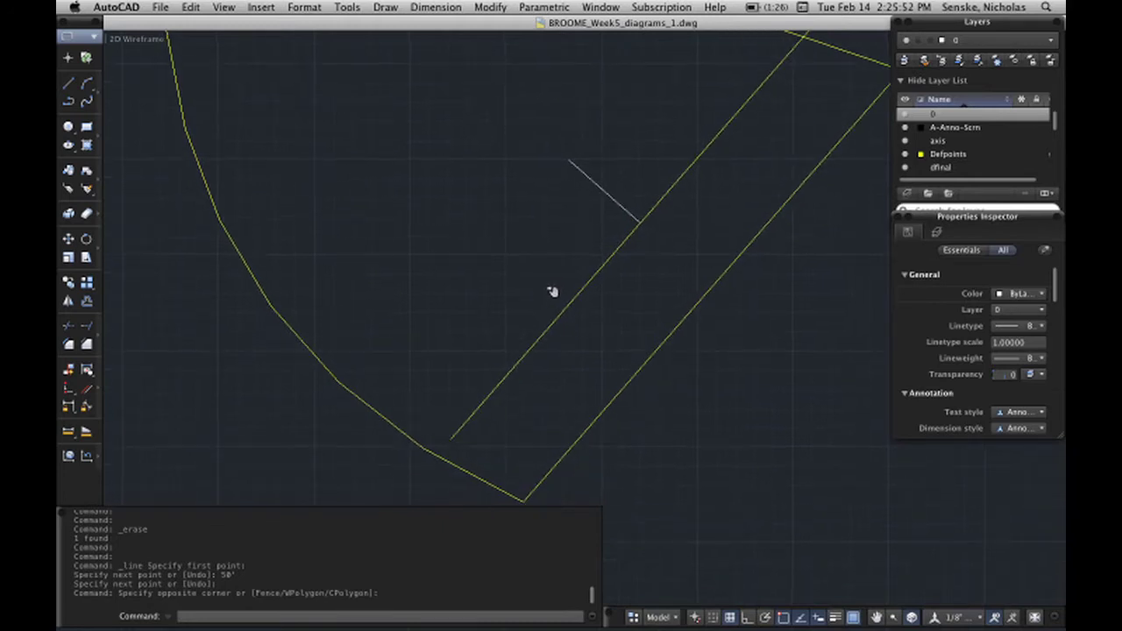
pyautogui.click(583, 240)
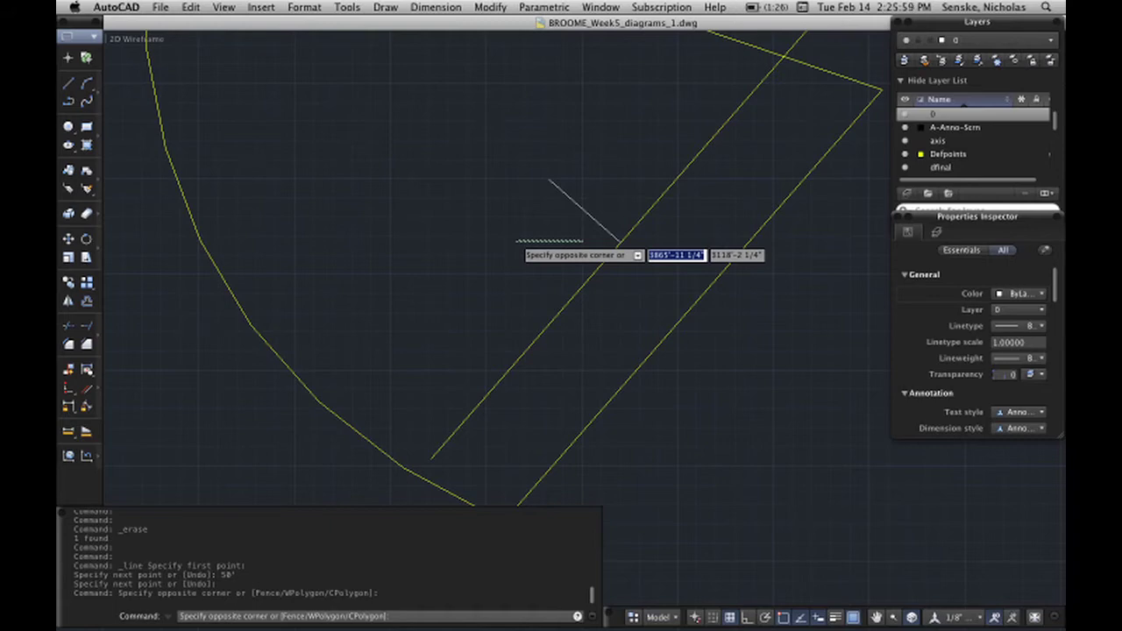
pyautogui.click(516, 241)
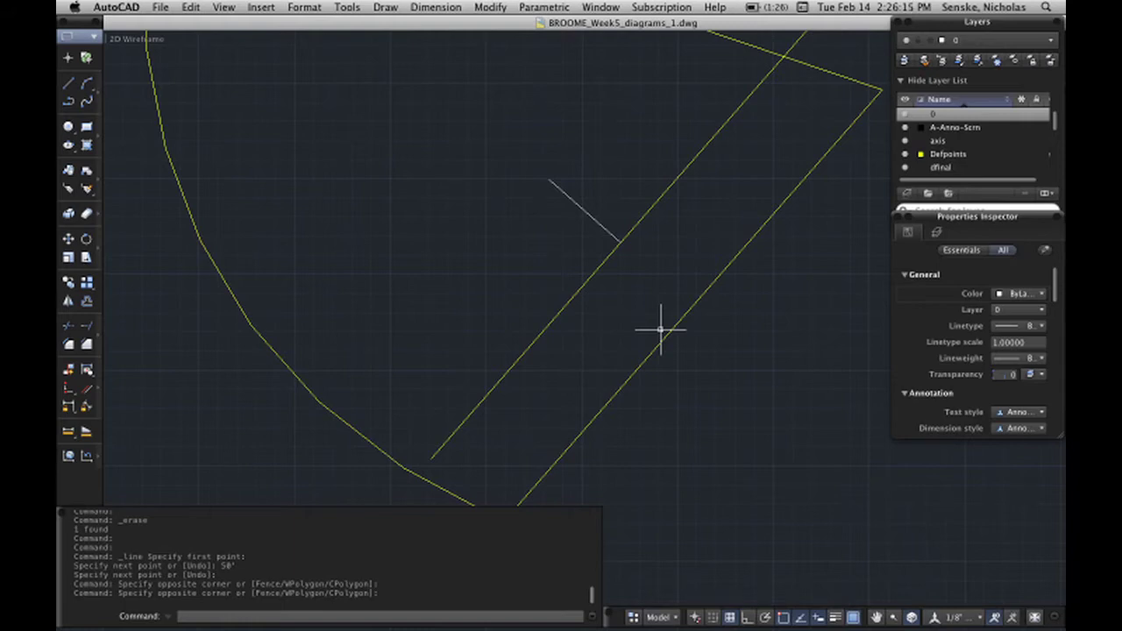
# Step: Draw a horizontal line 100' long toward the right in the empty space beside the exploded boundary copy, with ortho on
pyautogui.scroll(-6, 734, 400)
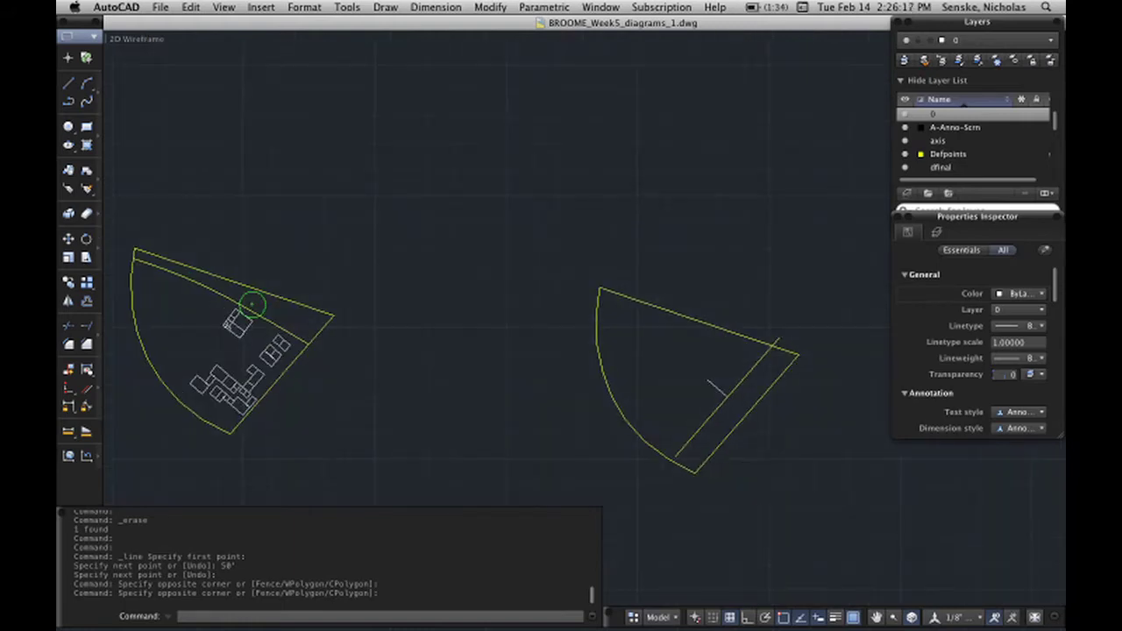
pyautogui.moveTo(708, 451); pyautogui.dragTo(252, 305, button='middle')
pyautogui.scroll(5, 362, 291)
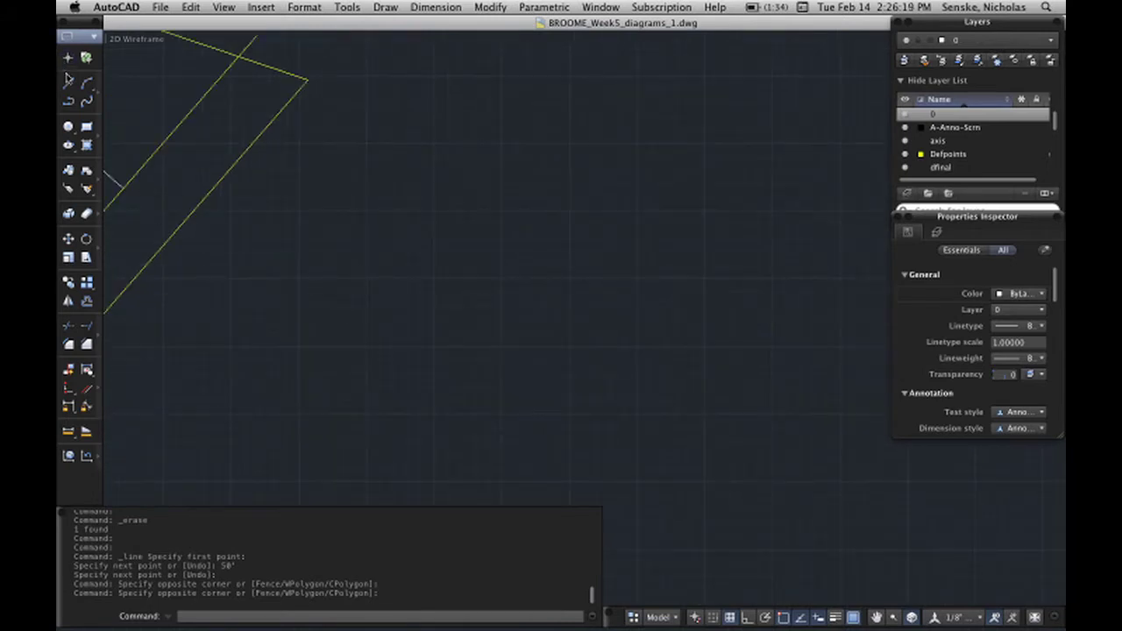
pyautogui.click(68, 82)
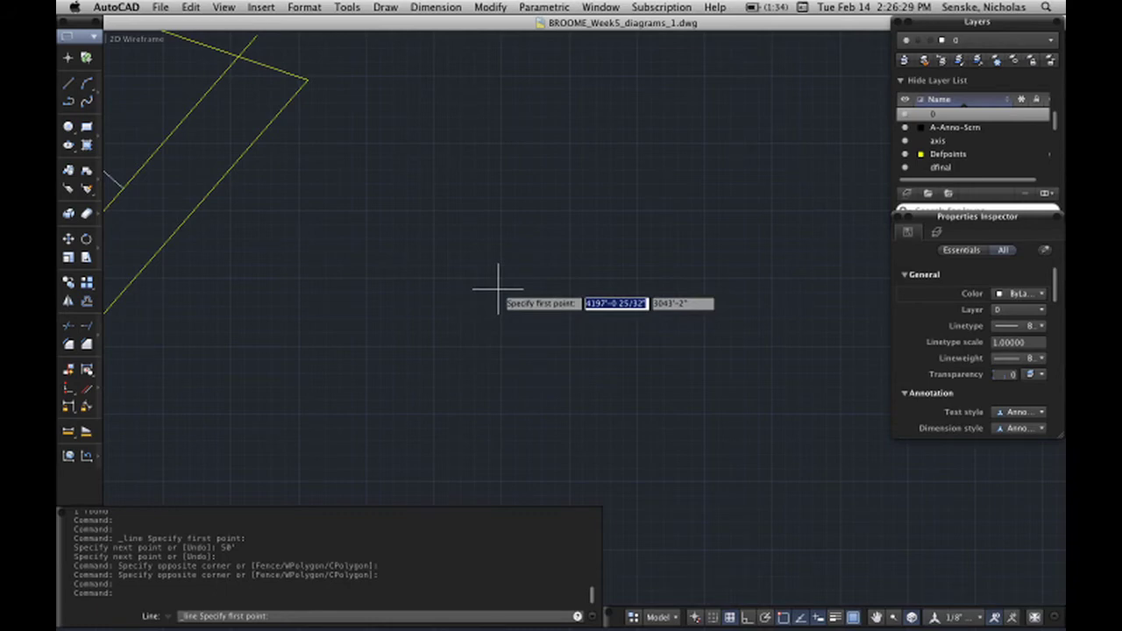
pyautogui.click(451, 332)
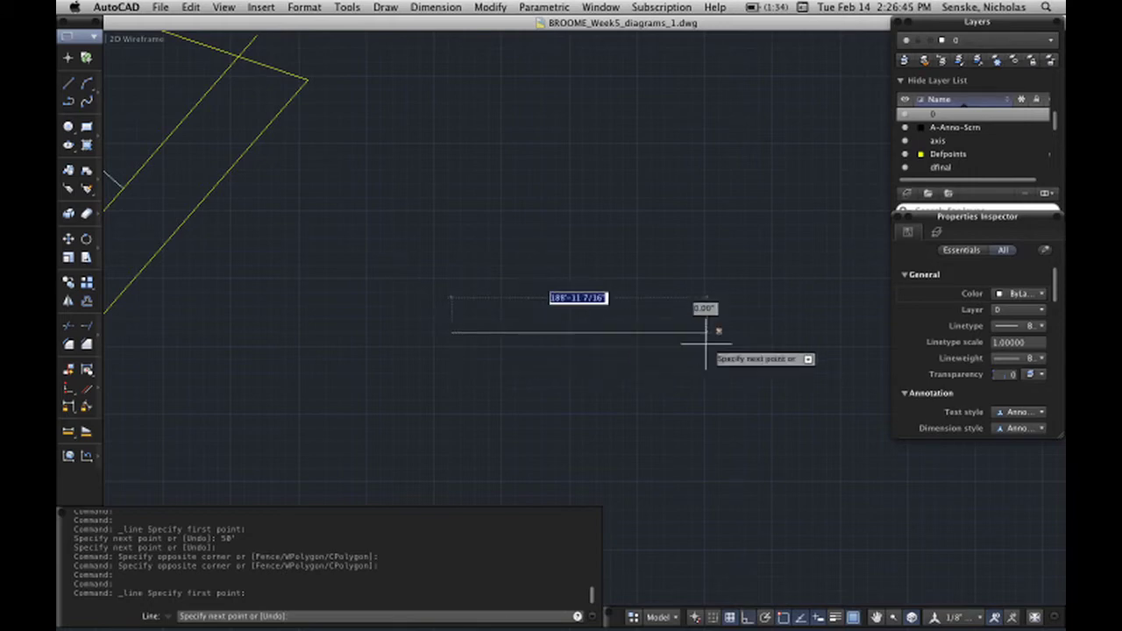
pyautogui.press('F8')
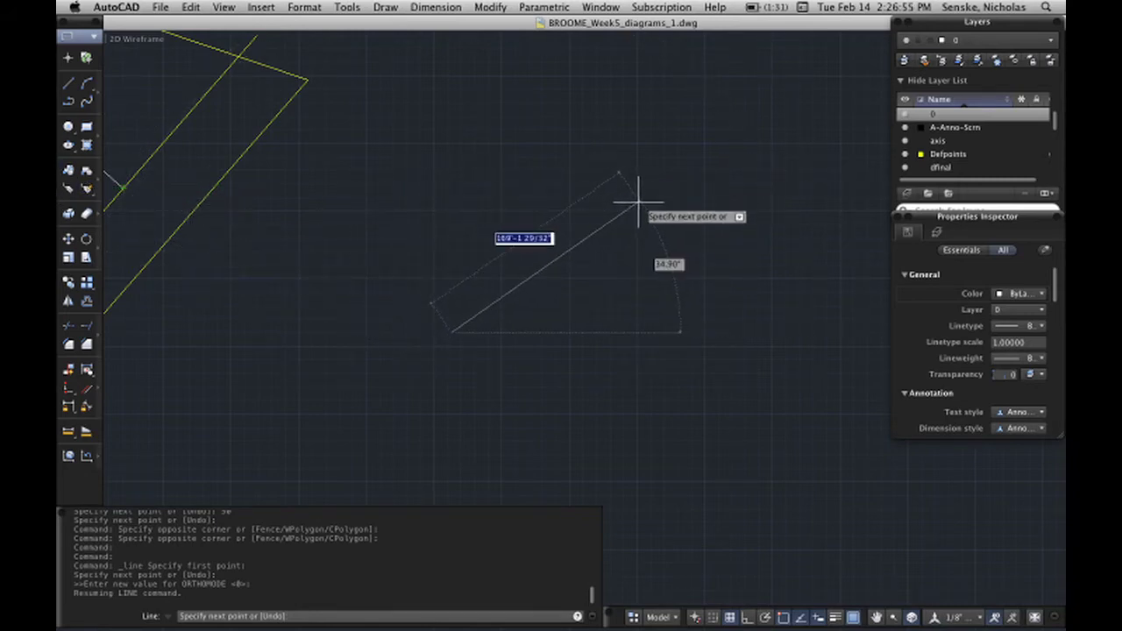
pyautogui.press('shift')
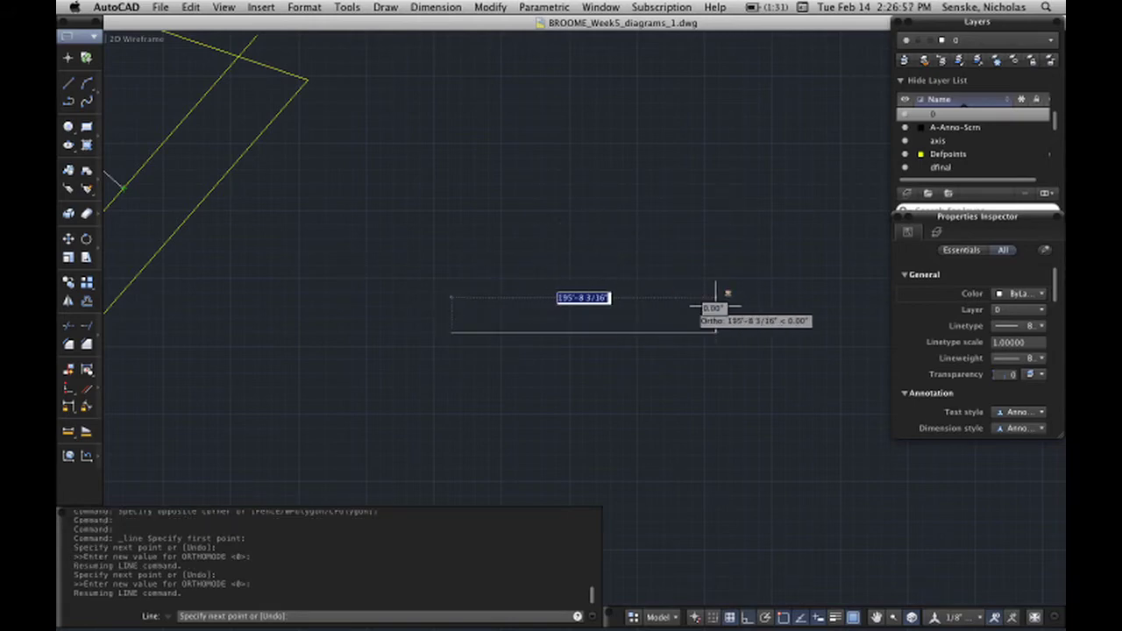
pyautogui.write('!))')
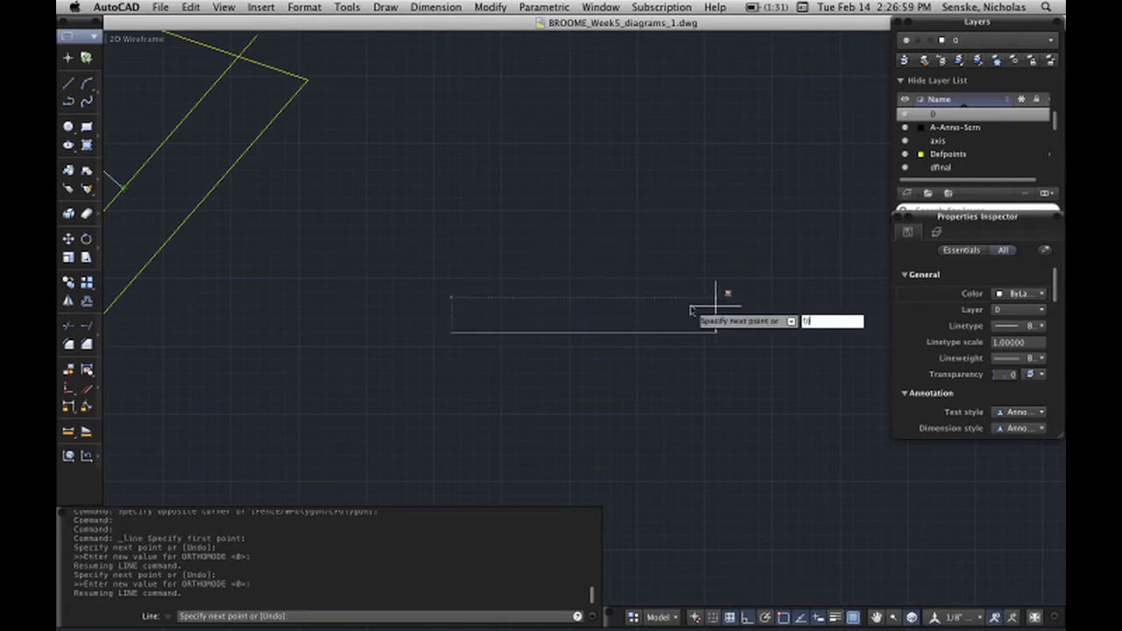
pyautogui.press('BackSpace')
pyautogui.press('BackSpace')
pyautogui.press('BackSpace')
pyautogui.write('!))')
pyautogui.press('BackSpace')
pyautogui.press('BackSpace')
pyautogui.press('BackSpace')
pyautogui.write("100'")
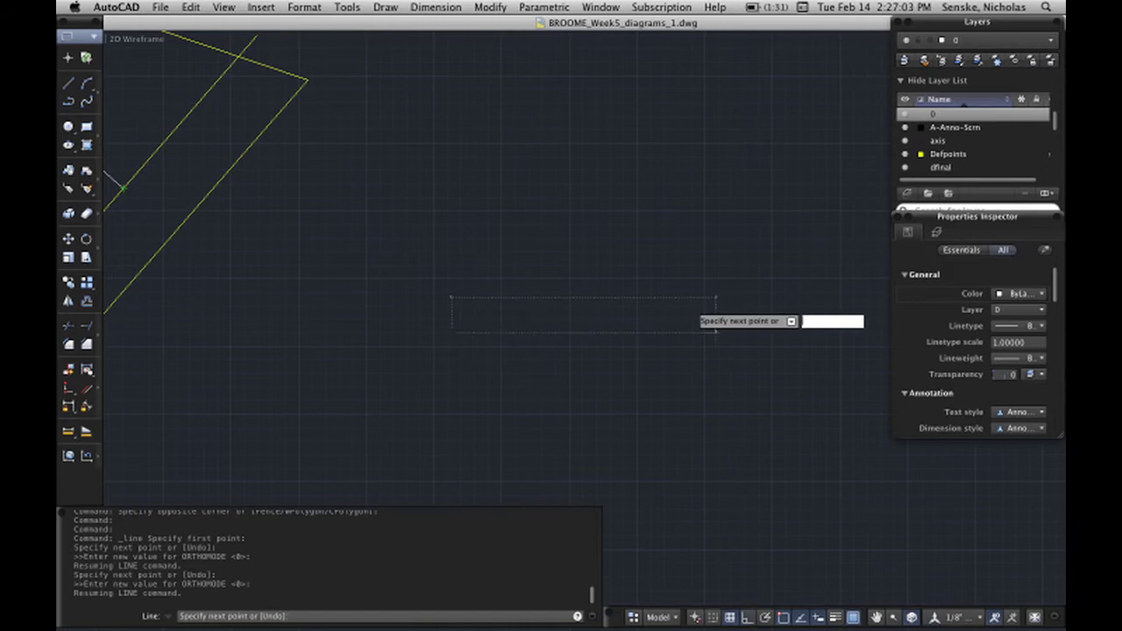
pyautogui.press('Return')
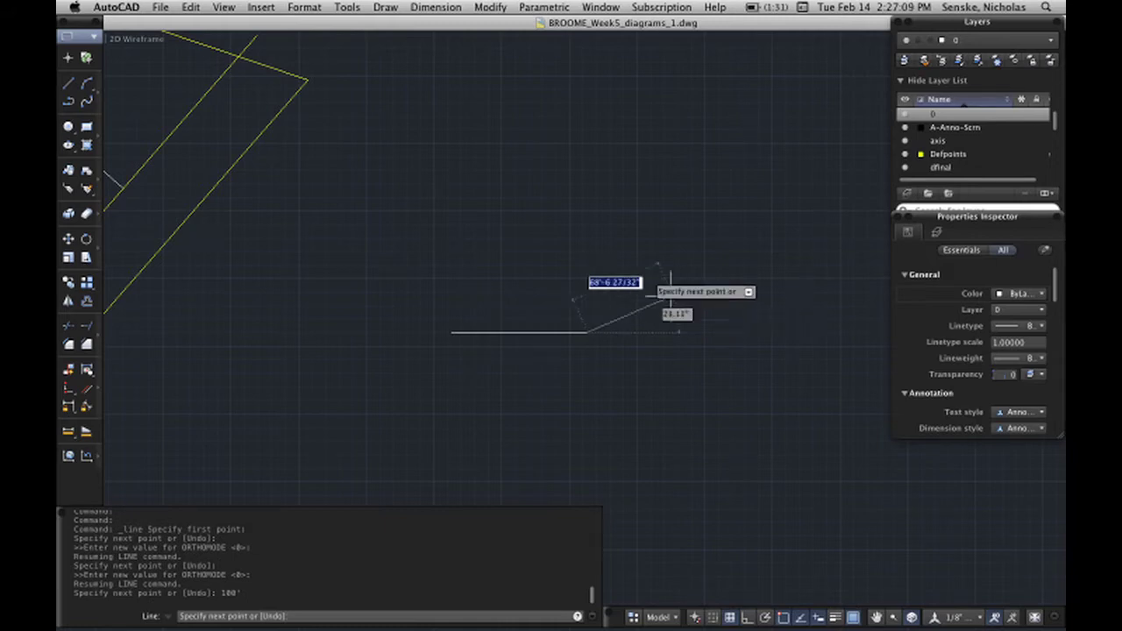
# Step: Continue the line 50' straight up from the right end of the 100' segment with ortho, and end the command
pyautogui.press('F8')
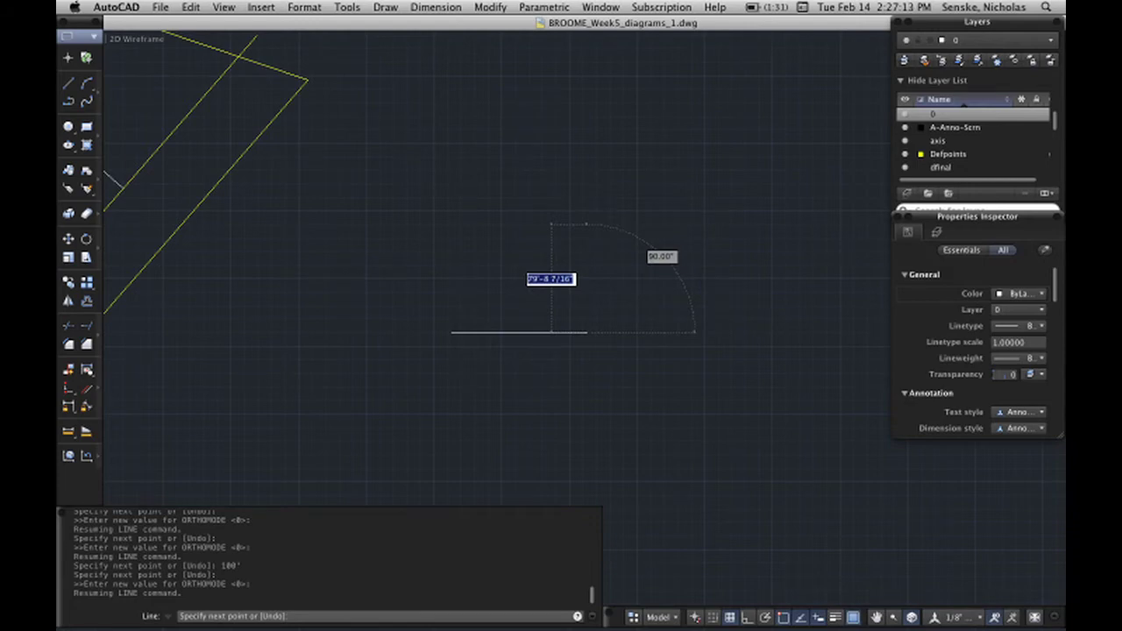
pyautogui.write('50')
pyautogui.press('Return')
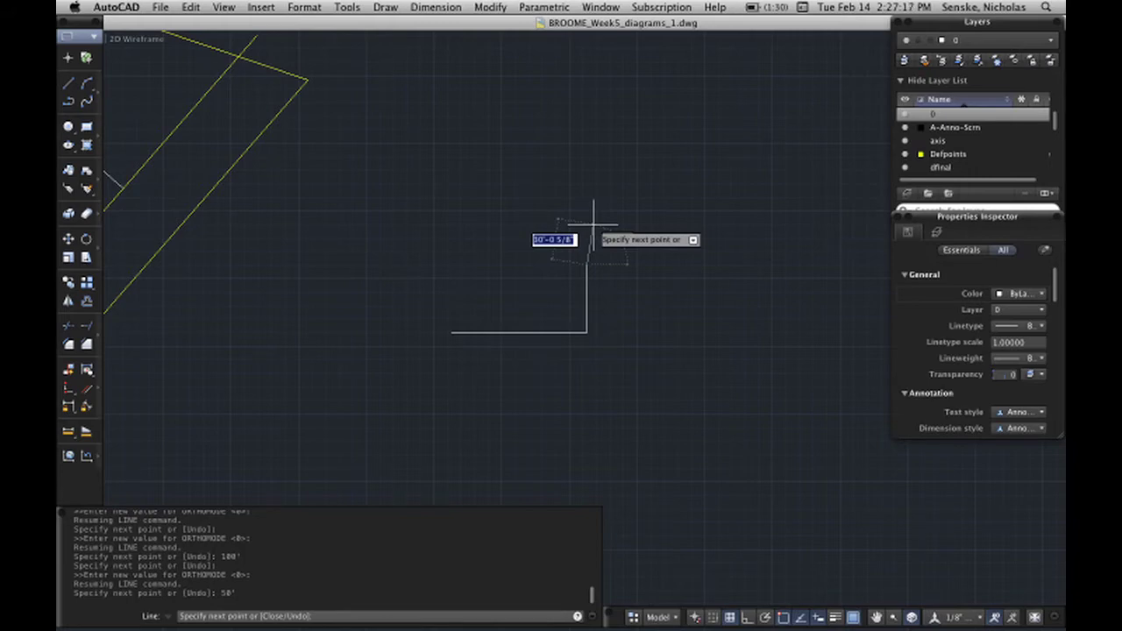
pyautogui.press('Return')
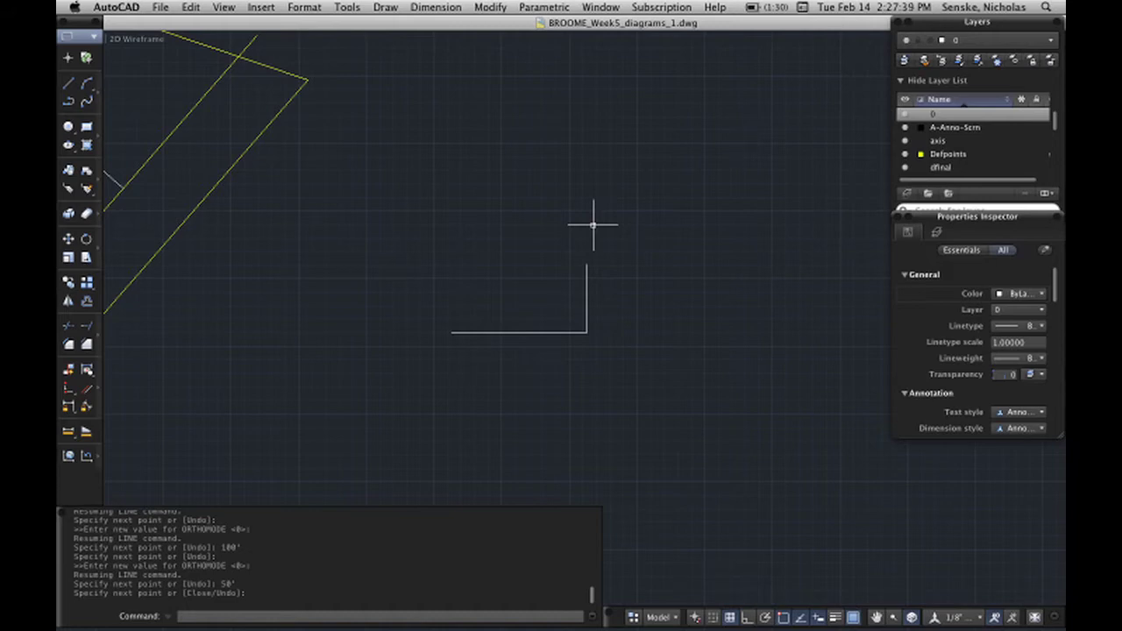
pyautogui.click(69, 83)
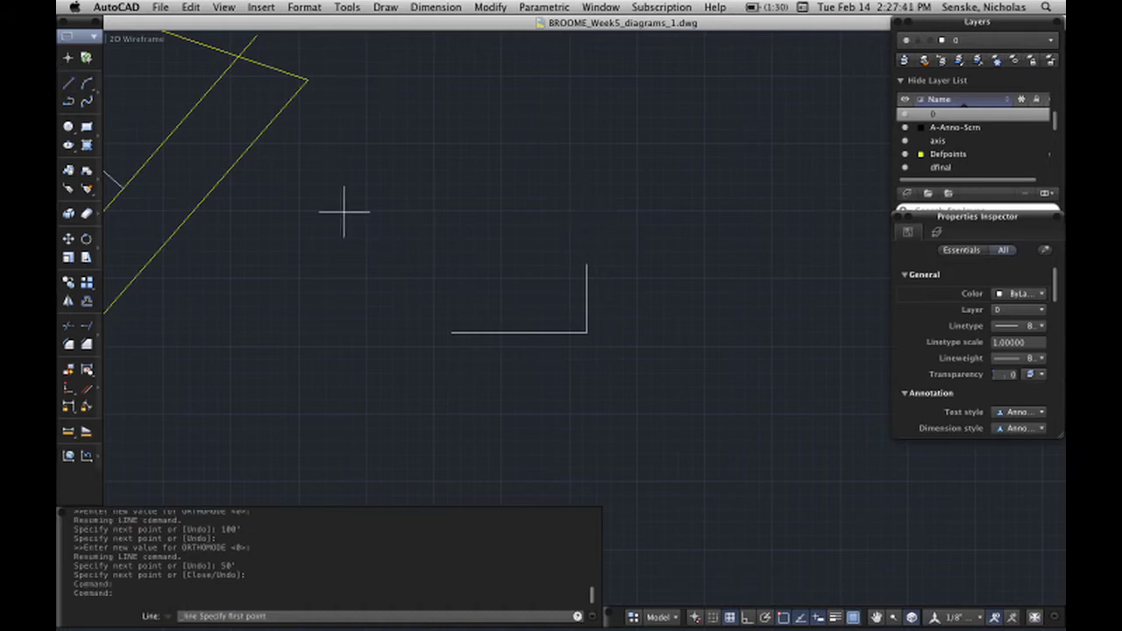
pyautogui.moveTo(539, 406); pyautogui.dragTo(456, 284, button='middle')
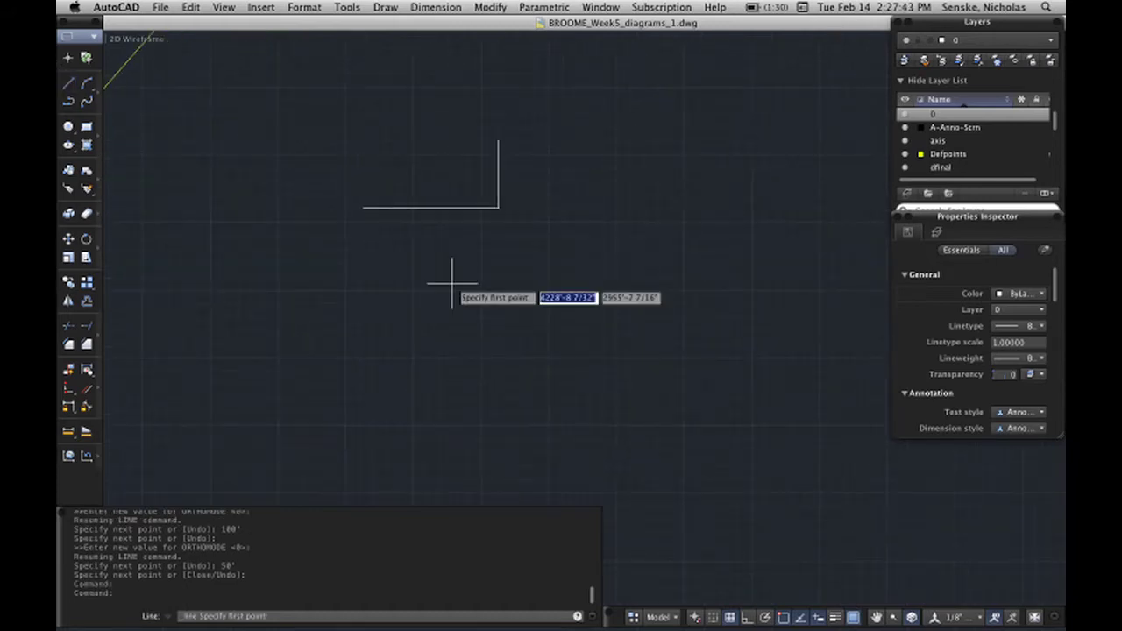
pyautogui.scroll(-3, 452, 283)
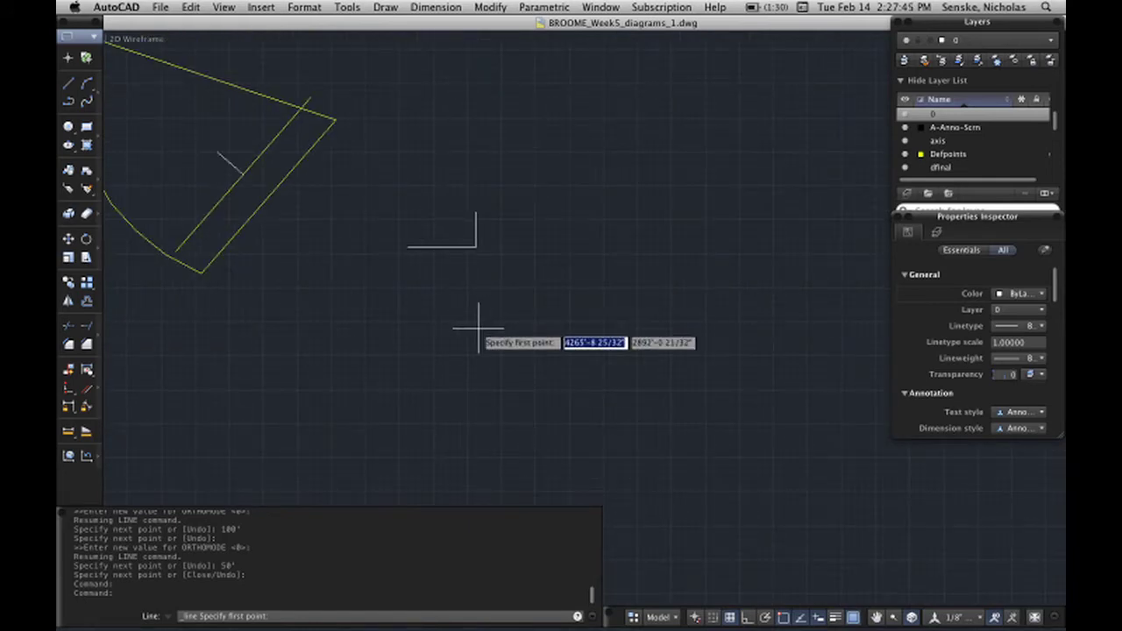
pyautogui.moveTo(479, 327); pyautogui.dragTo(601, 243, button='middle')
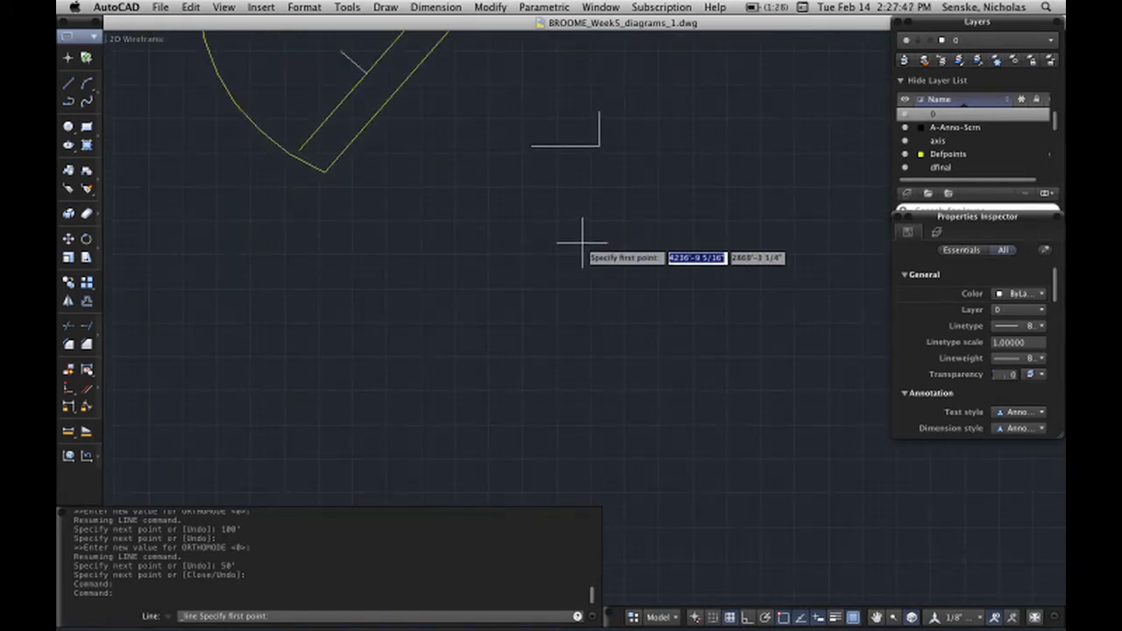
pyautogui.scroll(-3, 584, 238)
pyautogui.moveTo(513, 268); pyautogui.dragTo(397, 296, button='middle')
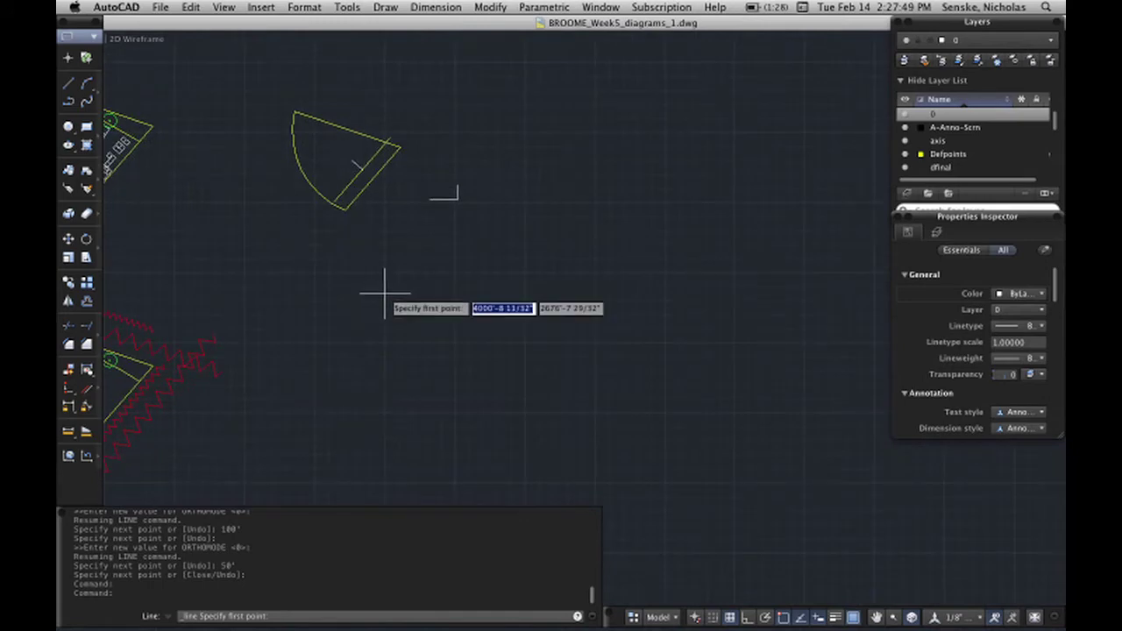
pyautogui.scroll(-1, 455, 277)
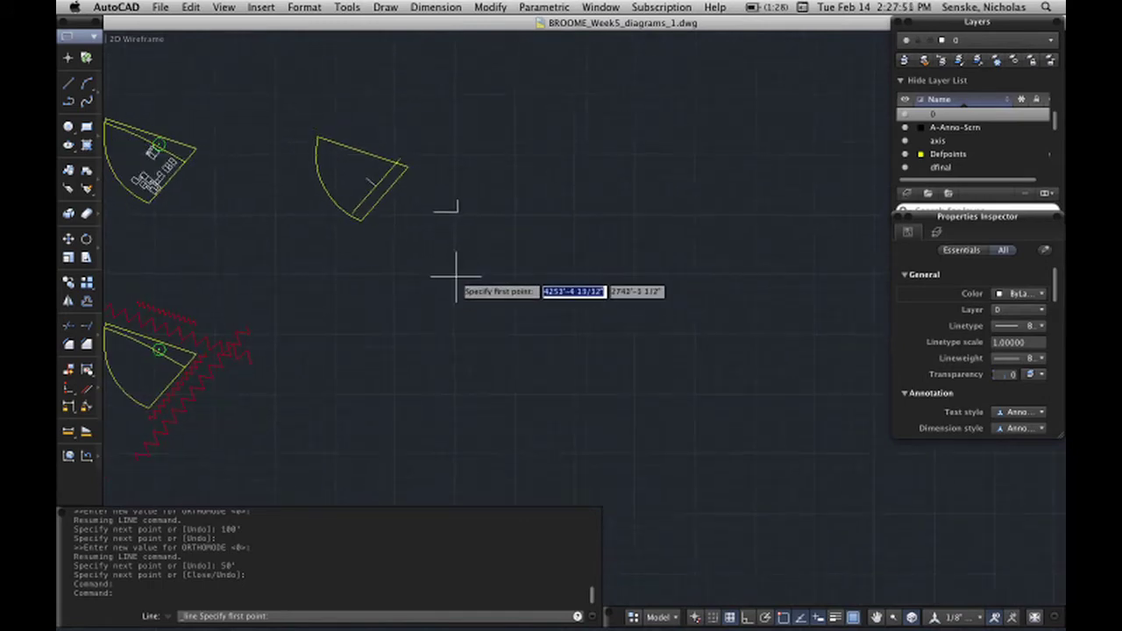
pyautogui.press('Escape')
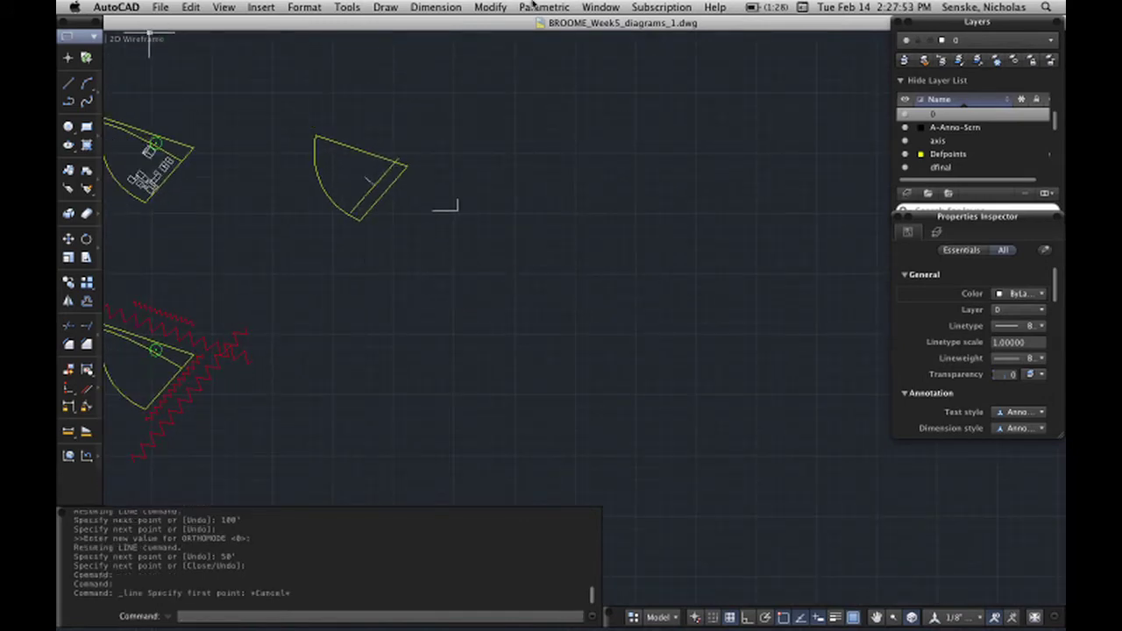
# Step: Switch to the open drawing Drawing1.dwg and enlarge its window to fill the workspace
pyautogui.click(605, 7)
pyautogui.click(640, 222)
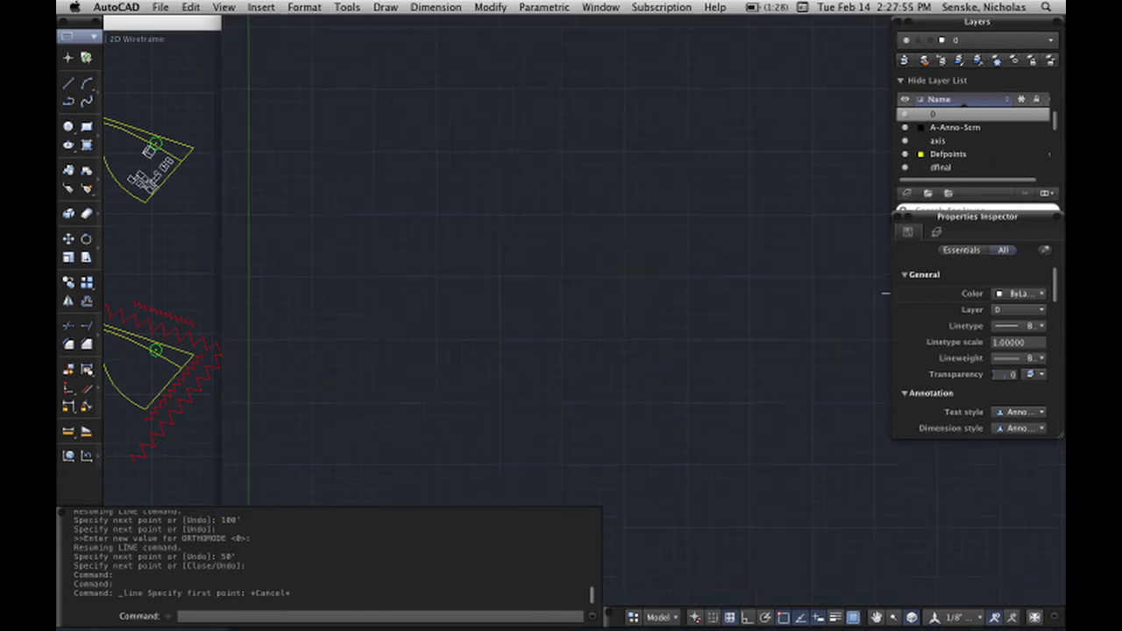
pyautogui.click(277, 102)
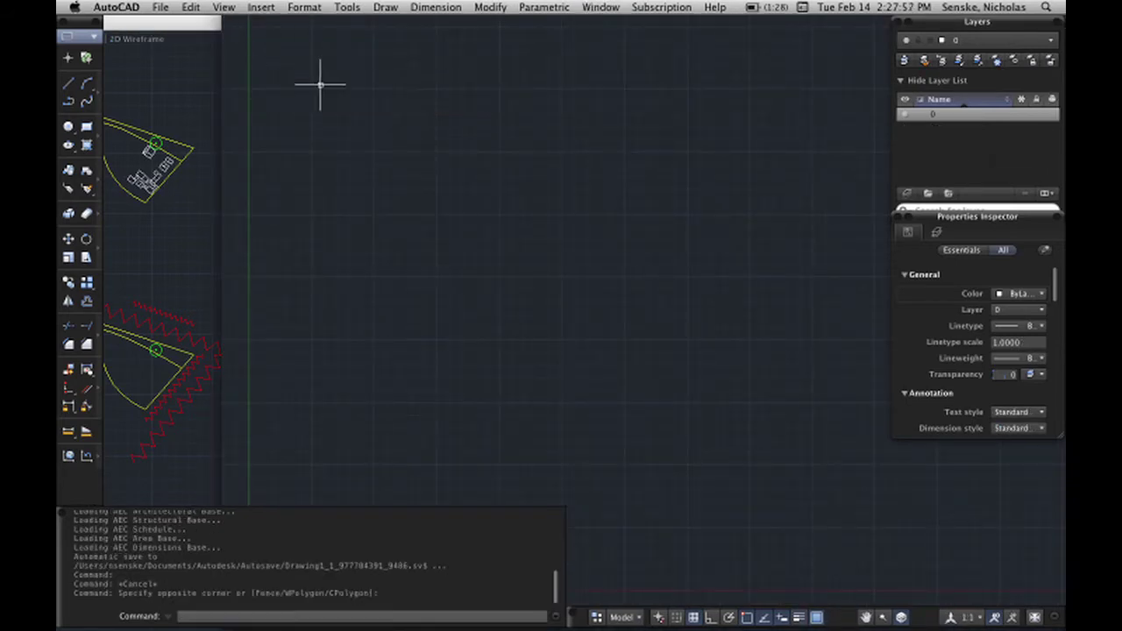
pyautogui.click(600, 7)
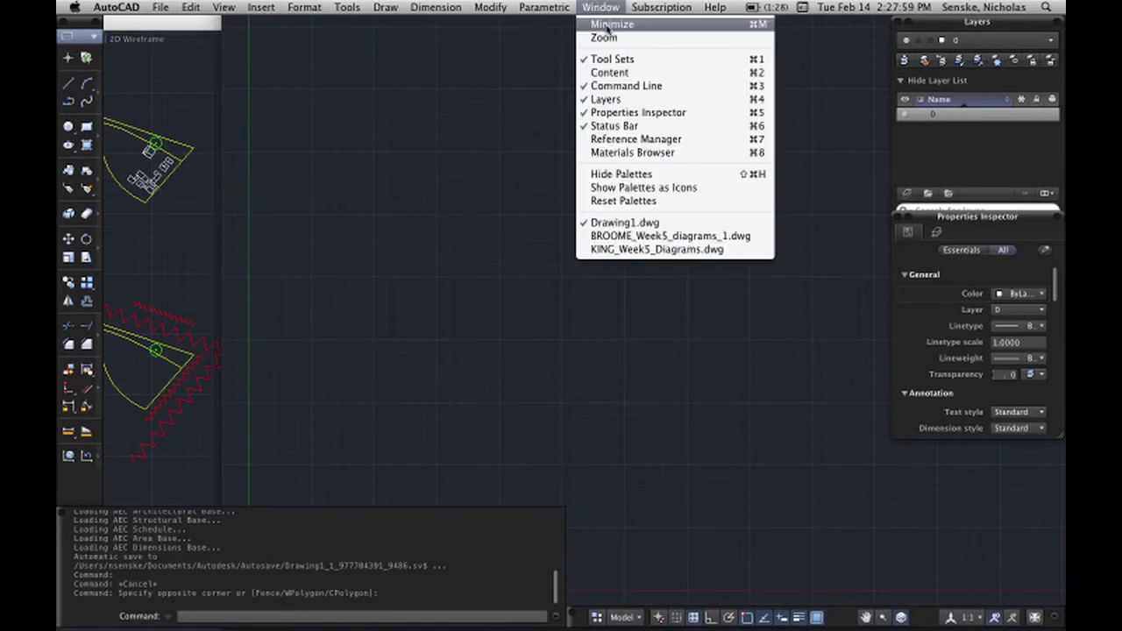
pyautogui.click(605, 38)
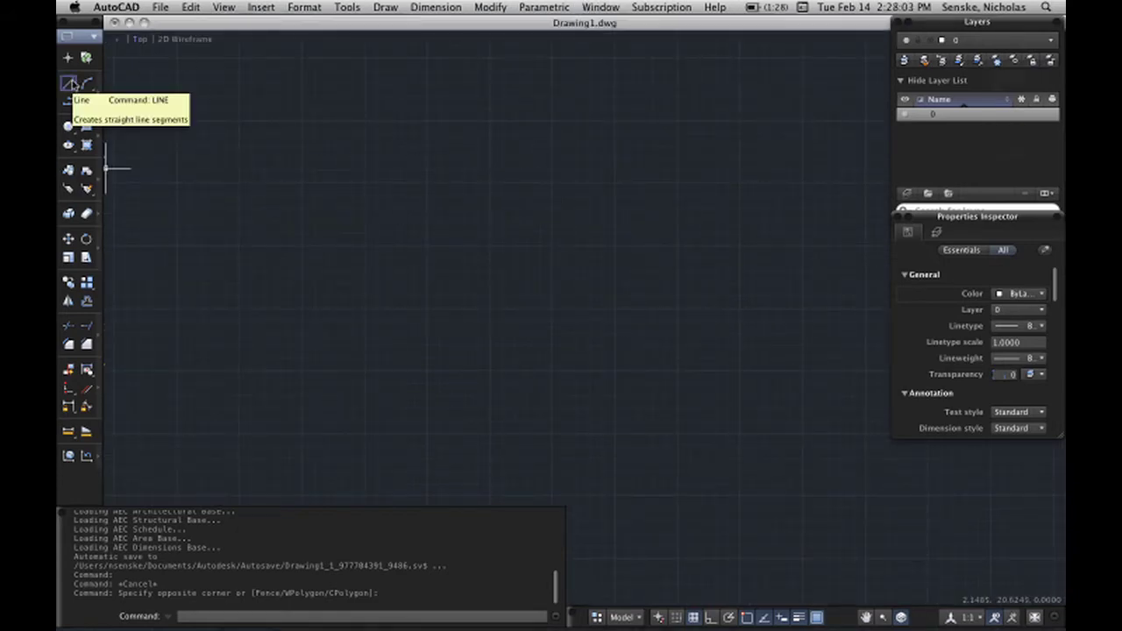
pyautogui.click(70, 83)
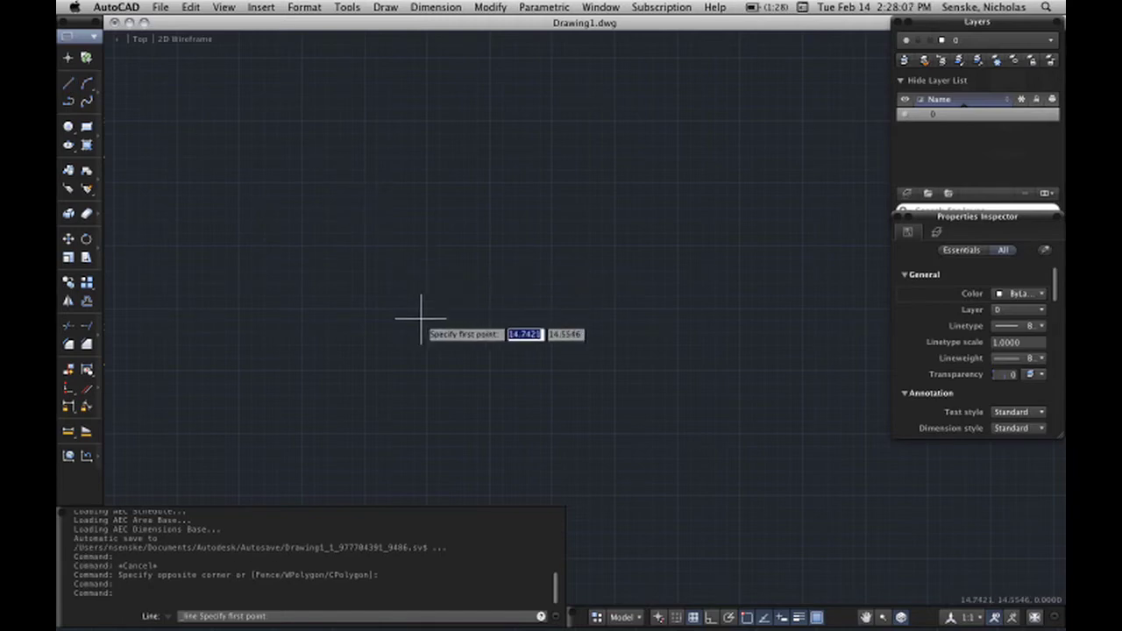
pyautogui.press('Escape')
pyautogui.click(205, 7)
pyautogui.click(204, 7)
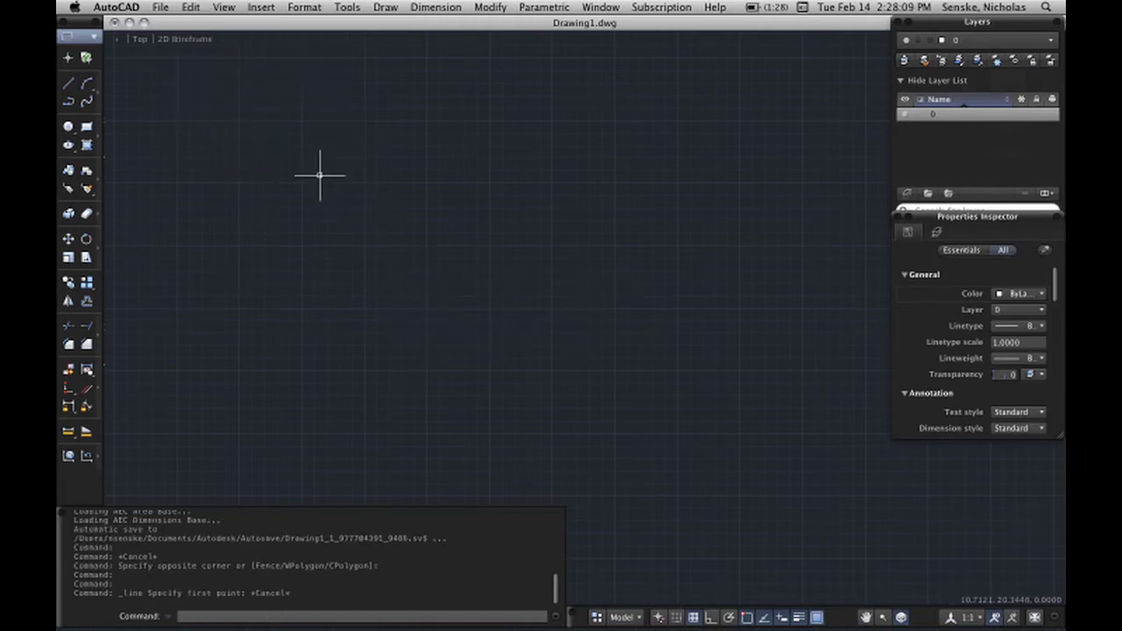
pyautogui.write('unitmode')
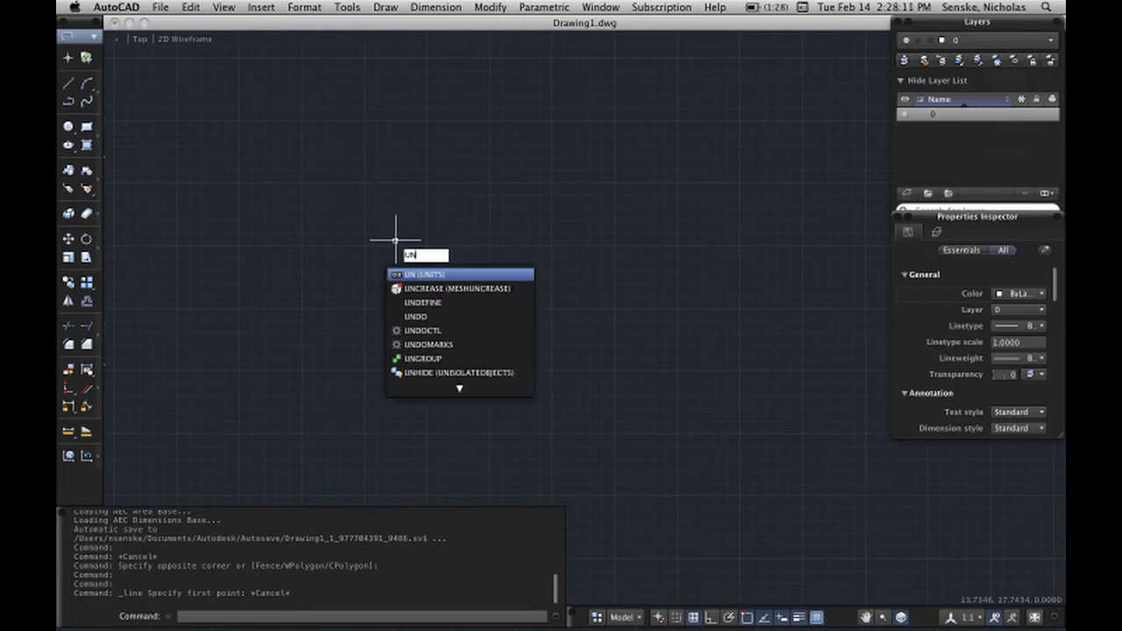
pyautogui.press('Return')
pyautogui.press('Escape')
pyautogui.press('Escape')
pyautogui.press('Escape')
pyautogui.write('unti')
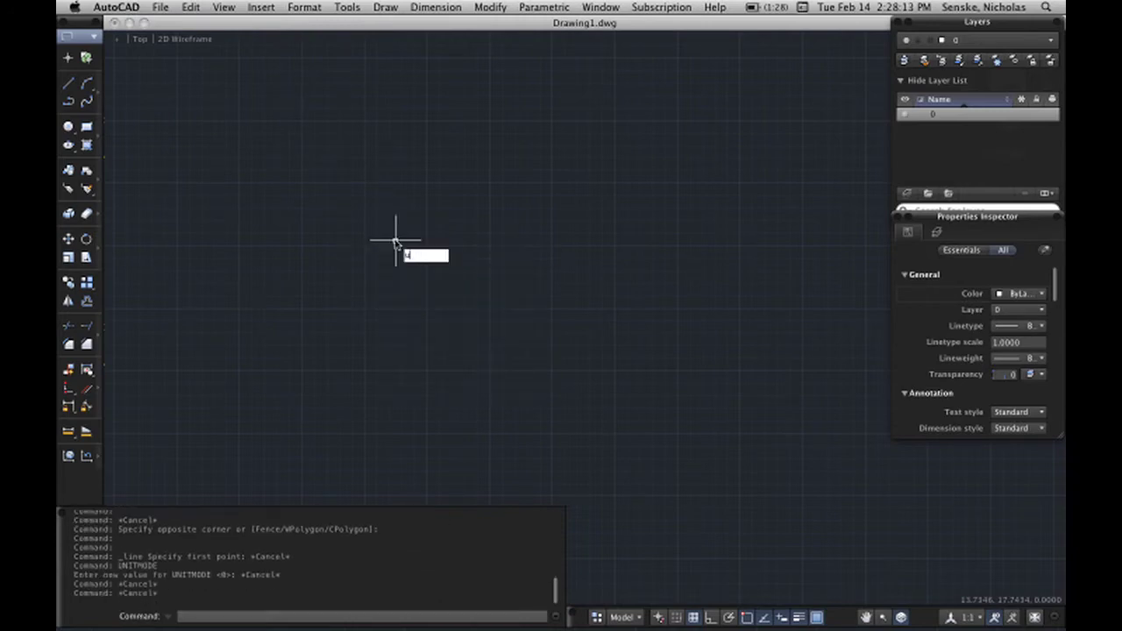
pyautogui.press('Return')
pyautogui.write('unit')
pyautogui.press('Return')
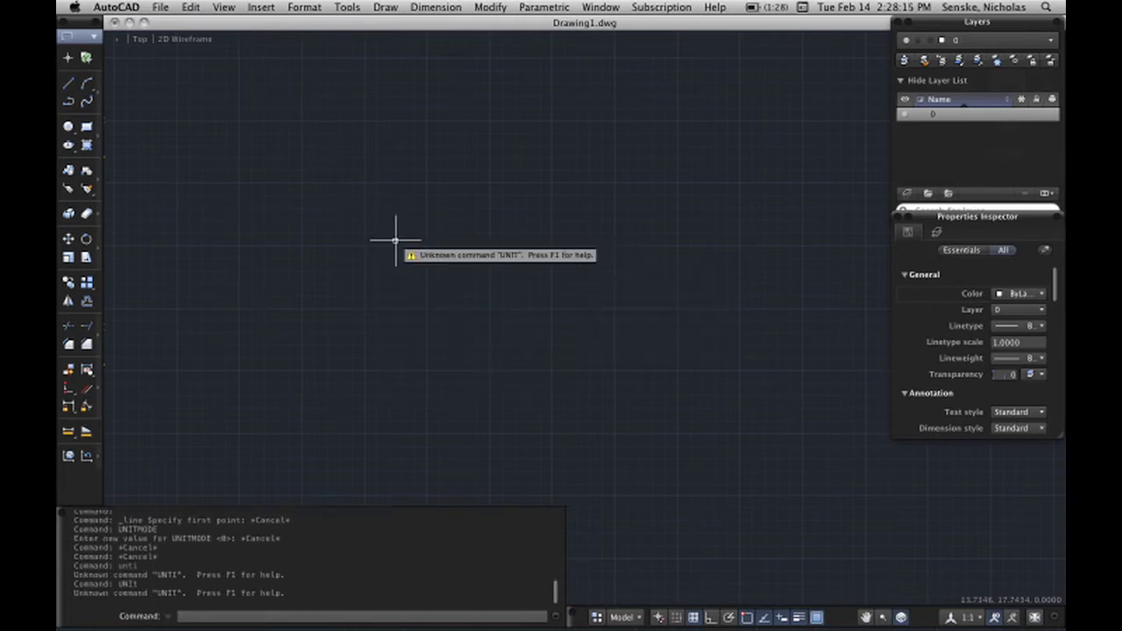
# Step: Set the drawing's length unit type to Architectural in the UNITS settings
pyautogui.write('units')
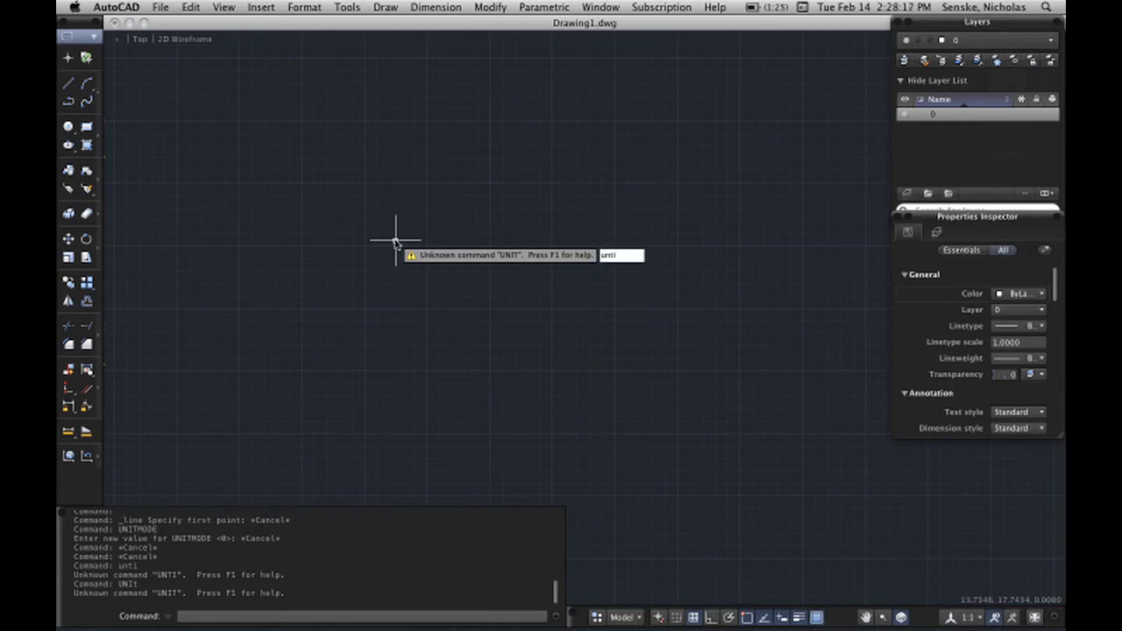
pyautogui.press('Return')
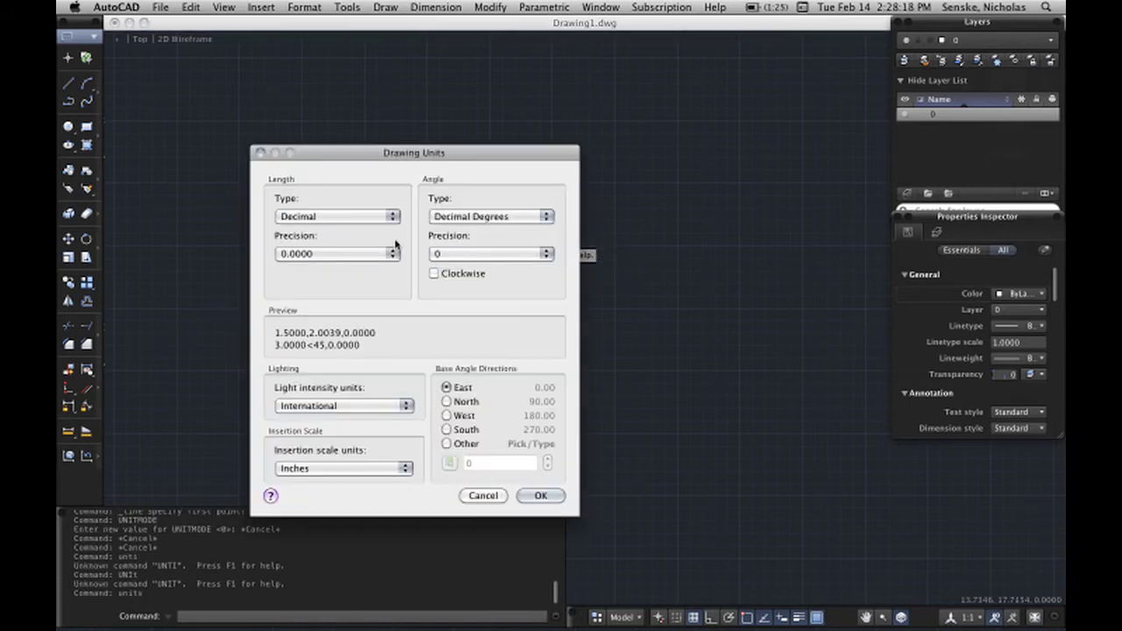
pyautogui.click(314, 220)
pyautogui.click(308, 203)
pyautogui.click(541, 495)
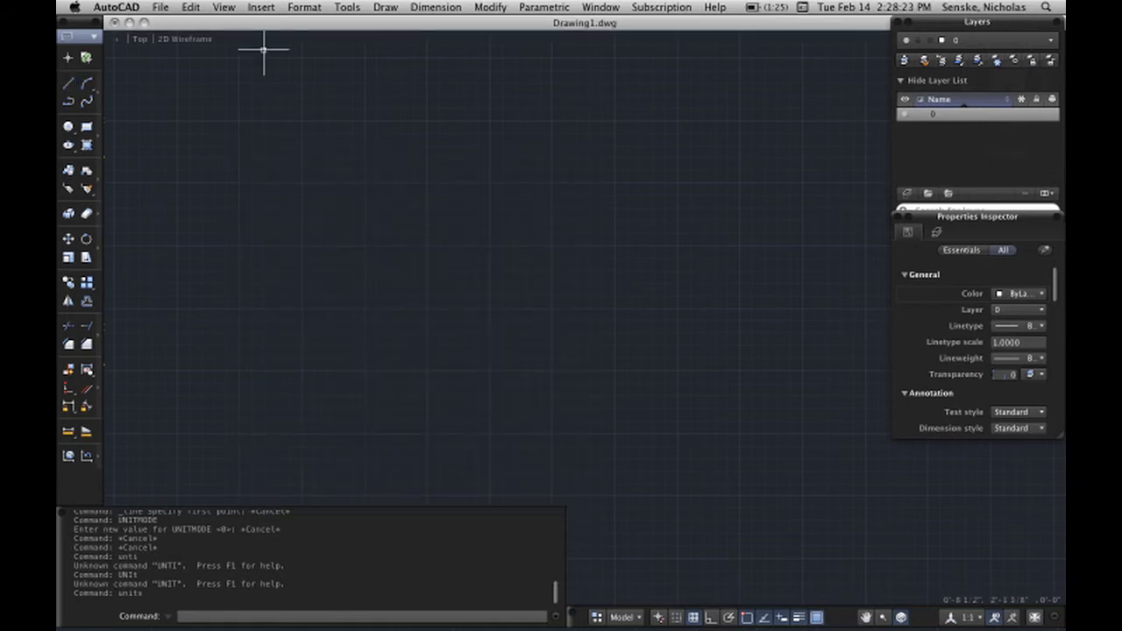
# Step: Draw a line from a free point in the upper left of the empty drawing to the coordinates 10',0
pyautogui.click(68, 84)
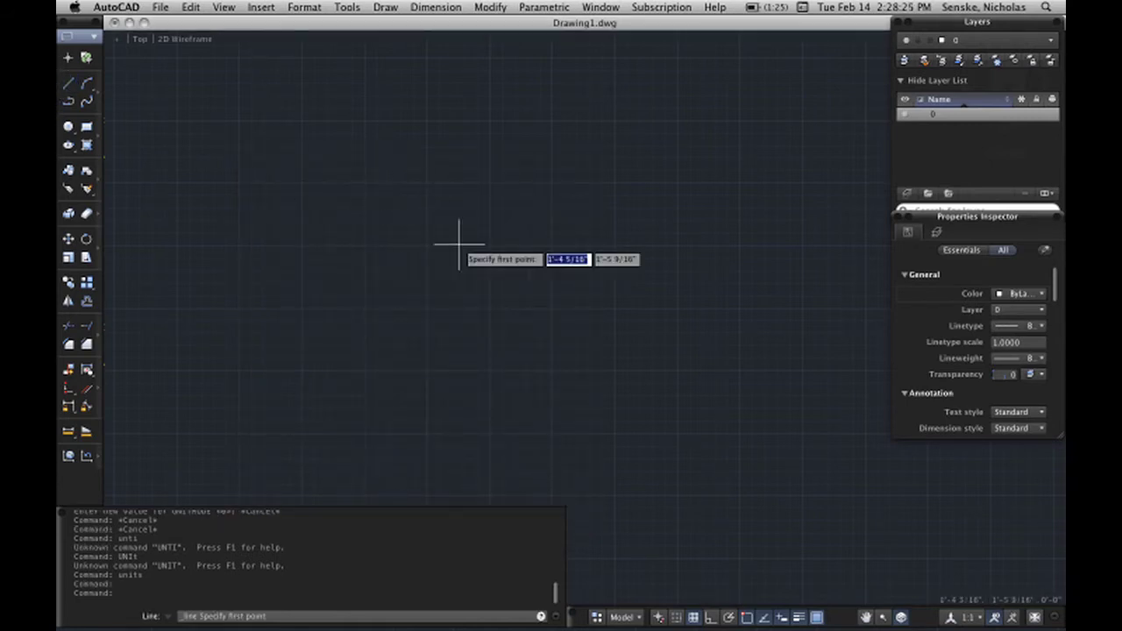
pyautogui.click(314, 281)
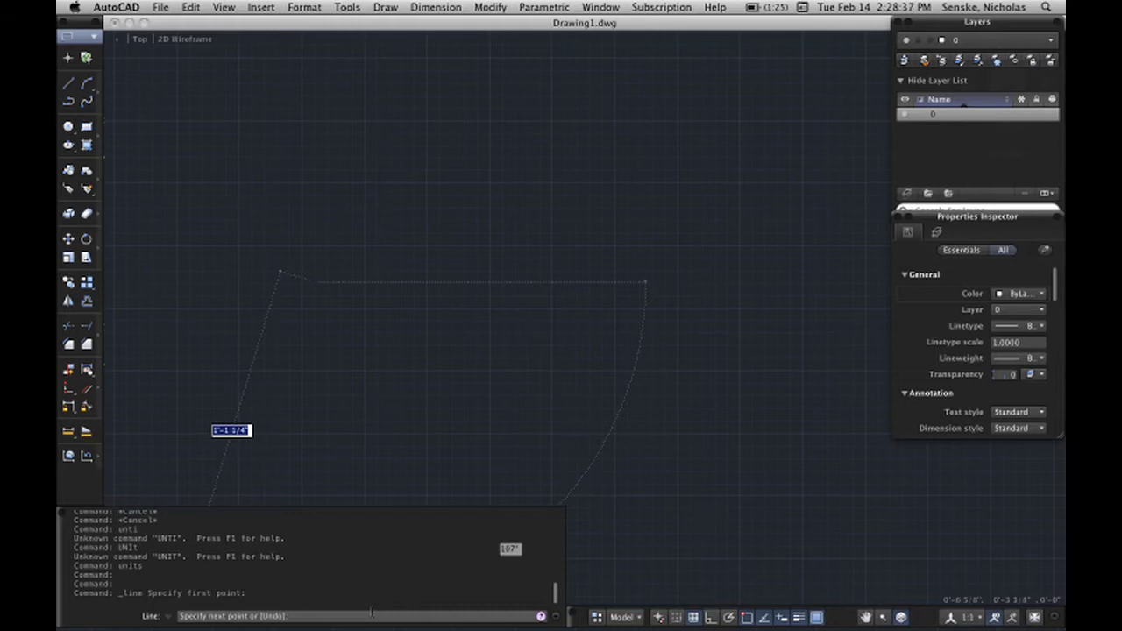
pyautogui.write('10,0')
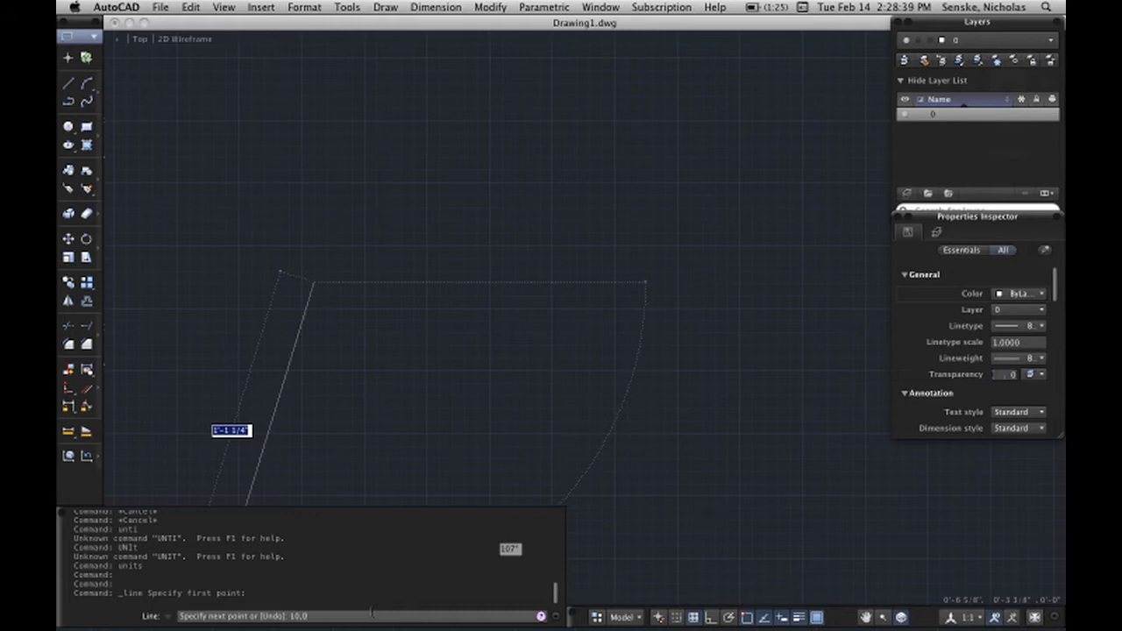
pyautogui.press('BackSpace')
pyautogui.press('BackSpace')
pyautogui.press('BackSpace')
pyautogui.write("'0',0")
pyautogui.press('Return')
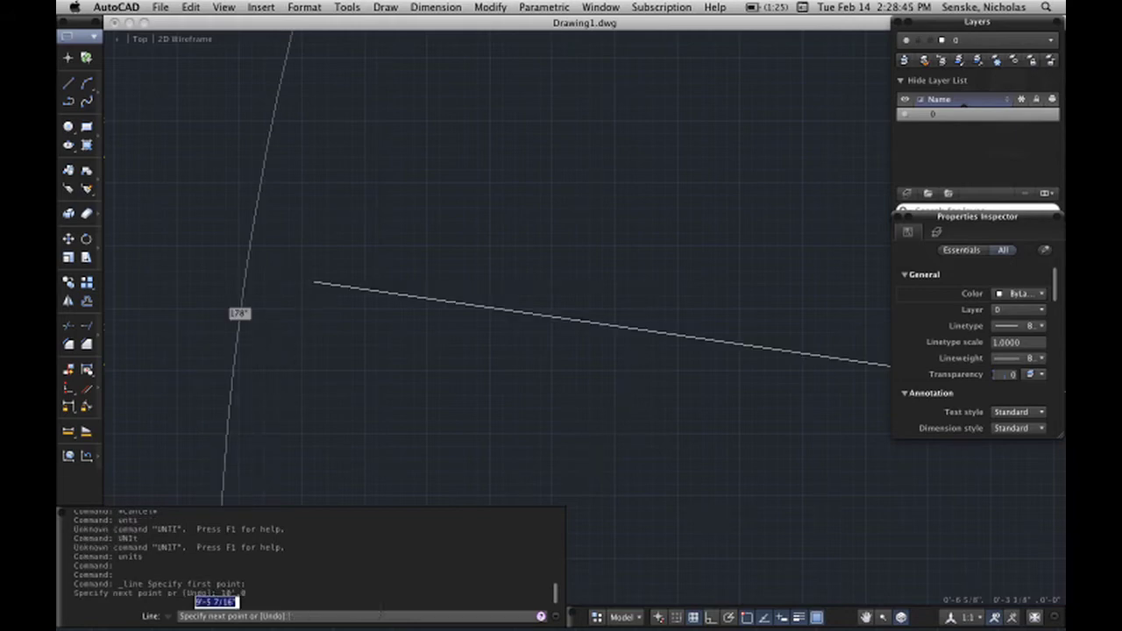
# Step: End the line command after the segment drawn to 10',0
pyautogui.scroll(-5, 552, 351)
pyautogui.scroll(2, 633, 342)
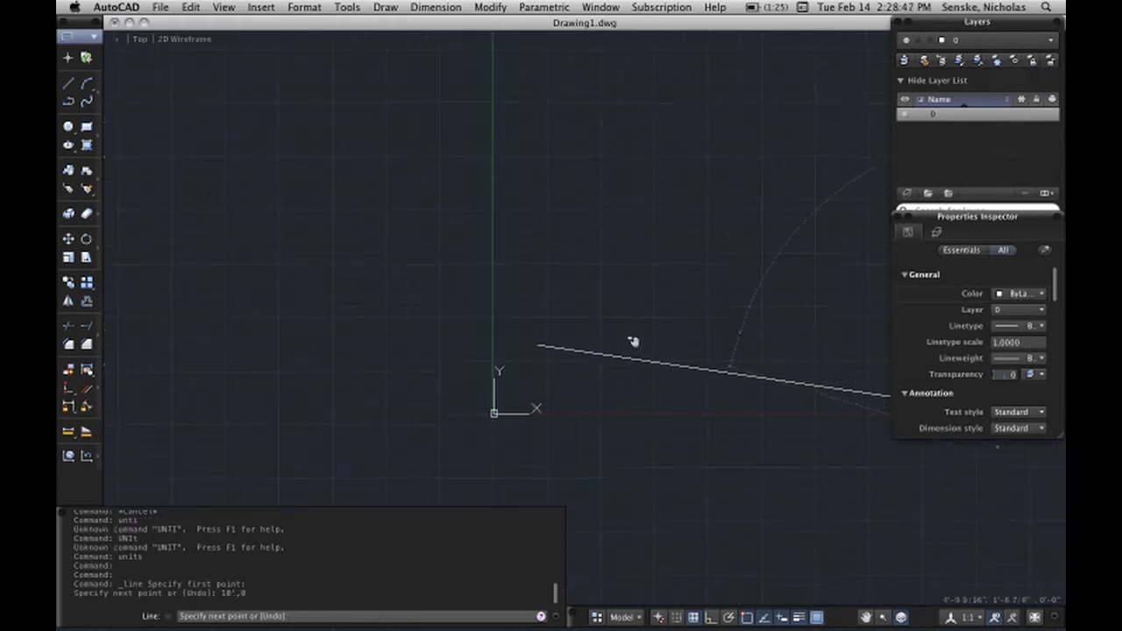
pyautogui.scroll(-2, 633, 342)
pyautogui.press('Return')
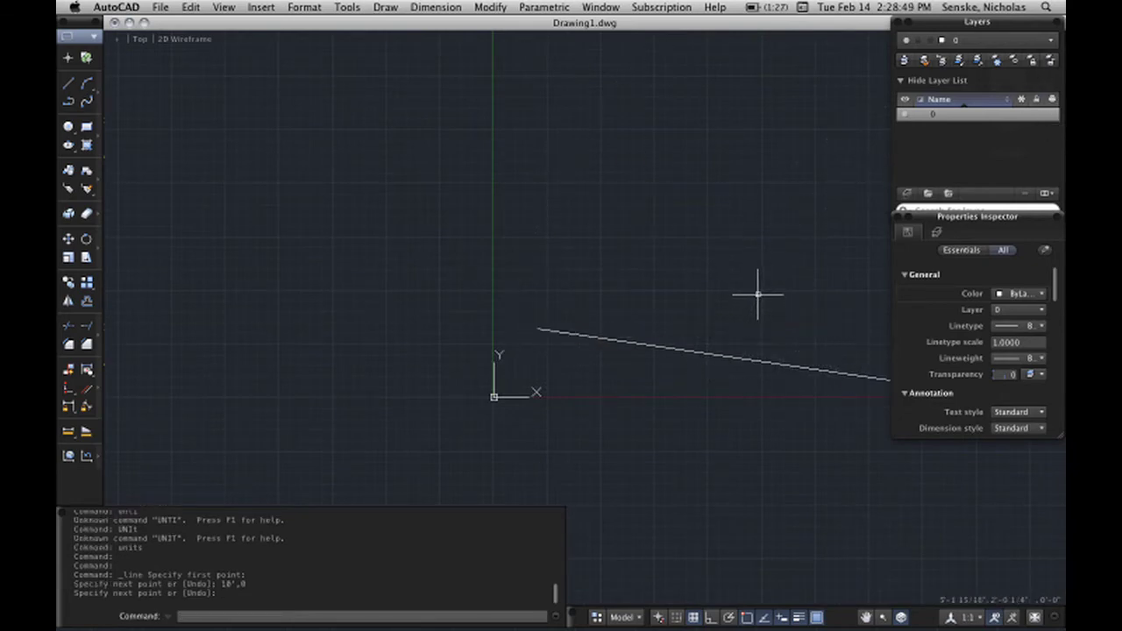
# Step: Zoom to all of the drawing and examine where the line's endpoints lie relative to the origin and the X axis
pyautogui.scroll(-5, 728, 296)
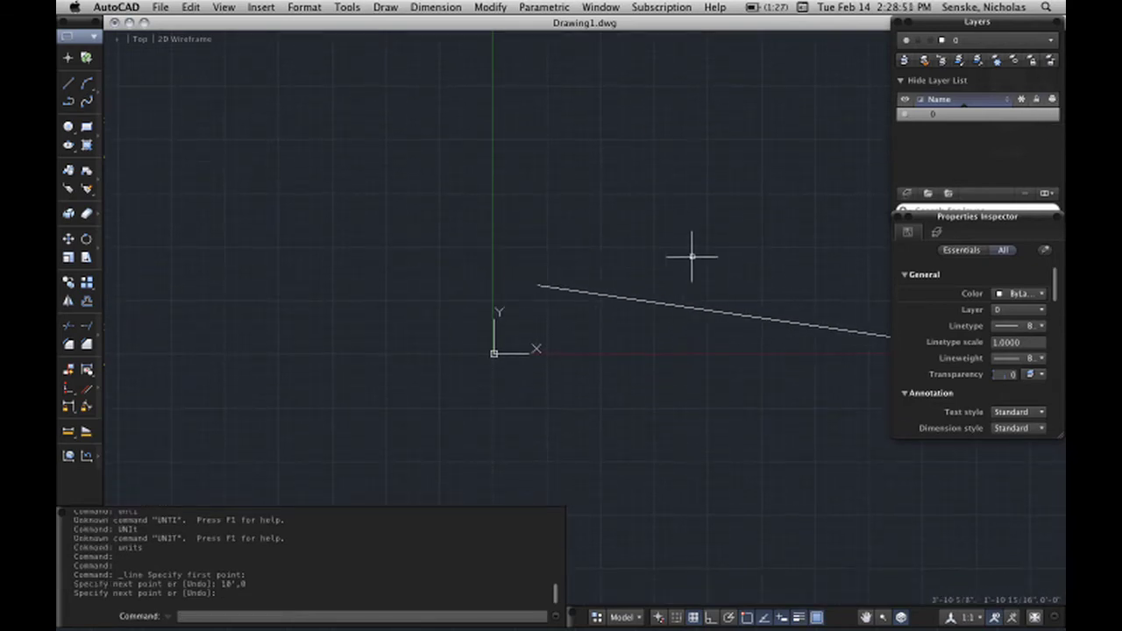
pyautogui.write('z')
pyautogui.press('Return')
pyautogui.write('all')
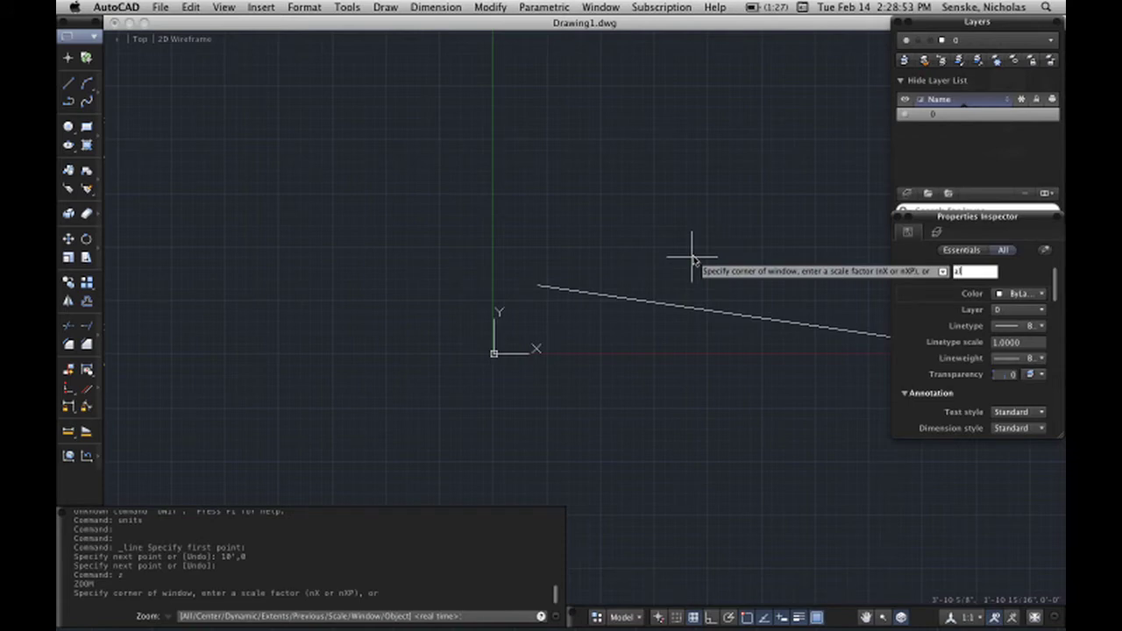
pyautogui.press('Return')
pyautogui.scroll(-1, 819, 313)
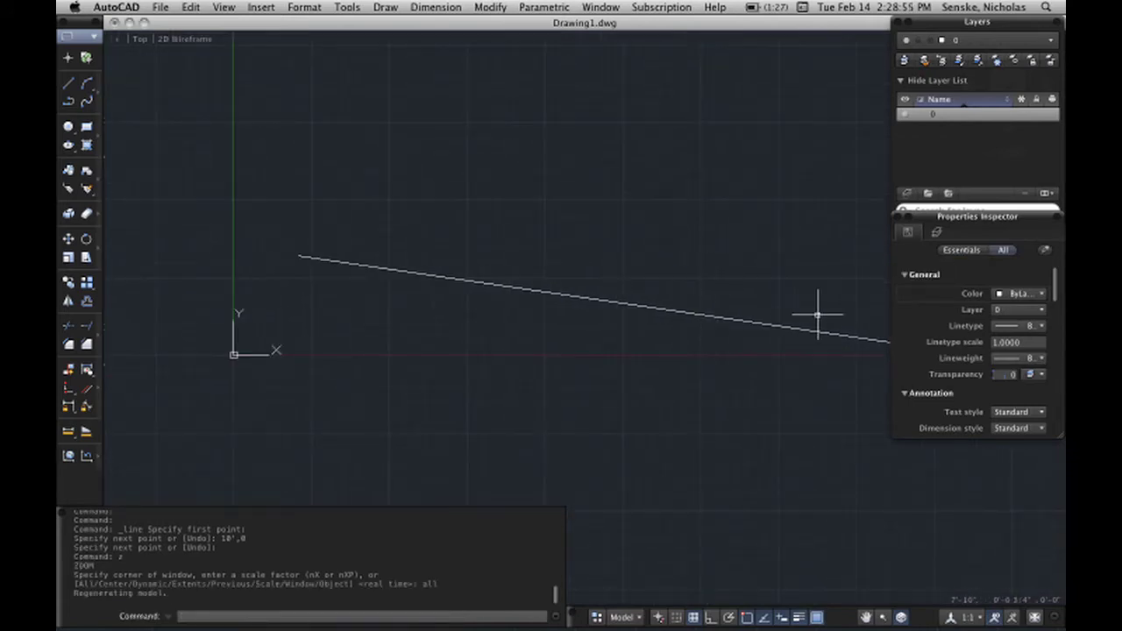
pyautogui.moveTo(819, 313); pyautogui.dragTo(588, 321, button='middle')
pyautogui.scroll(-3, 528, 321)
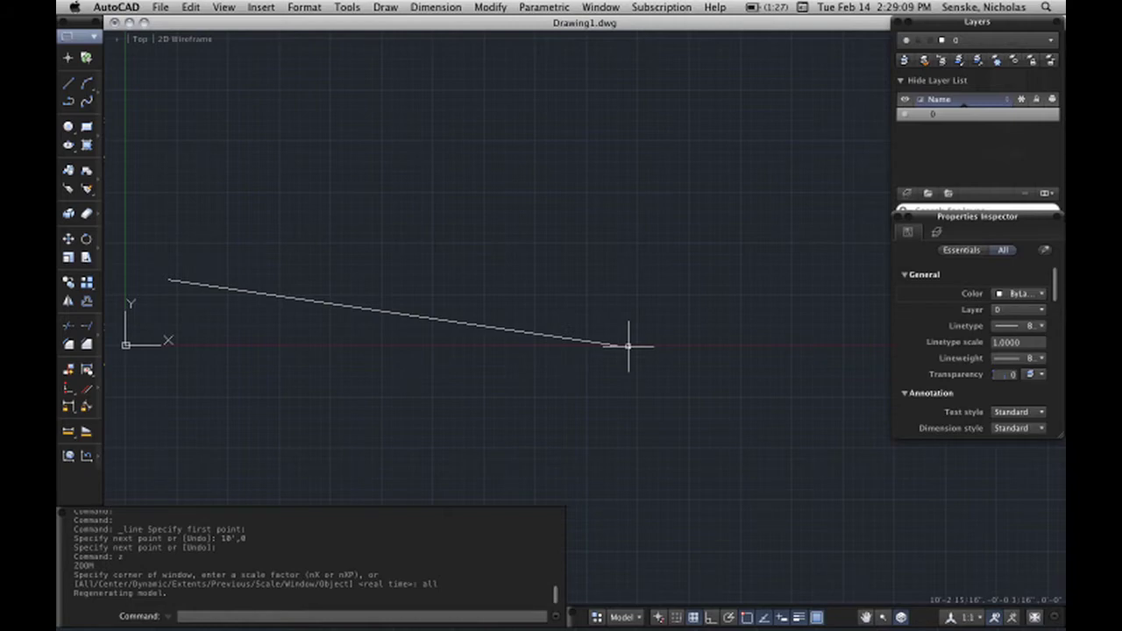
pyautogui.hscroll(-5, 491, 395)
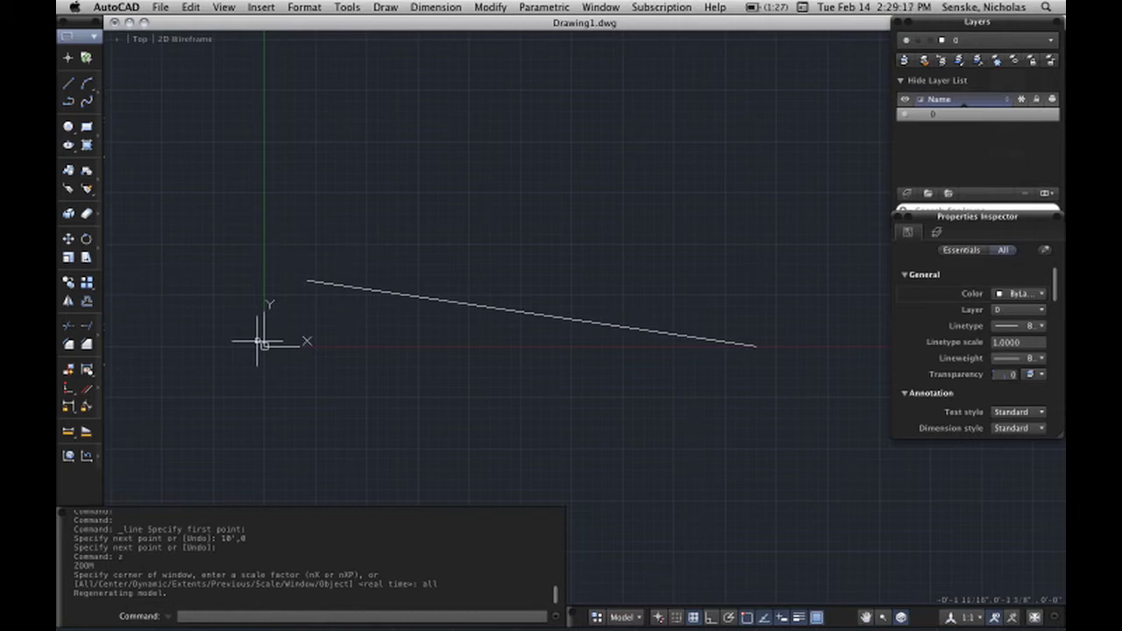
pyautogui.click(70, 85)
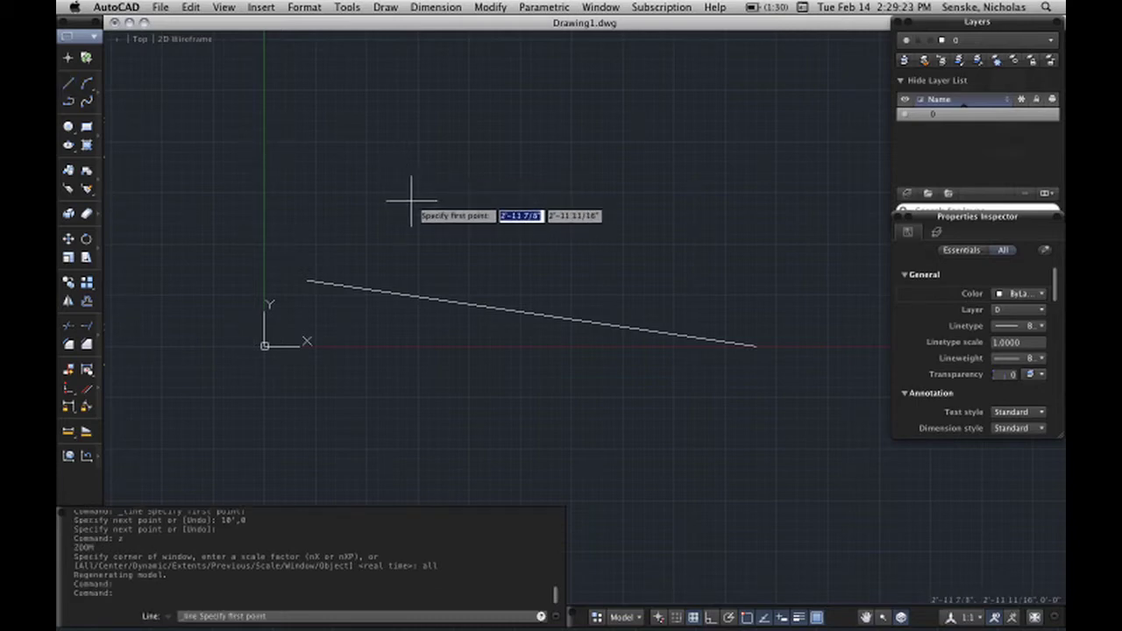
pyautogui.write('0')
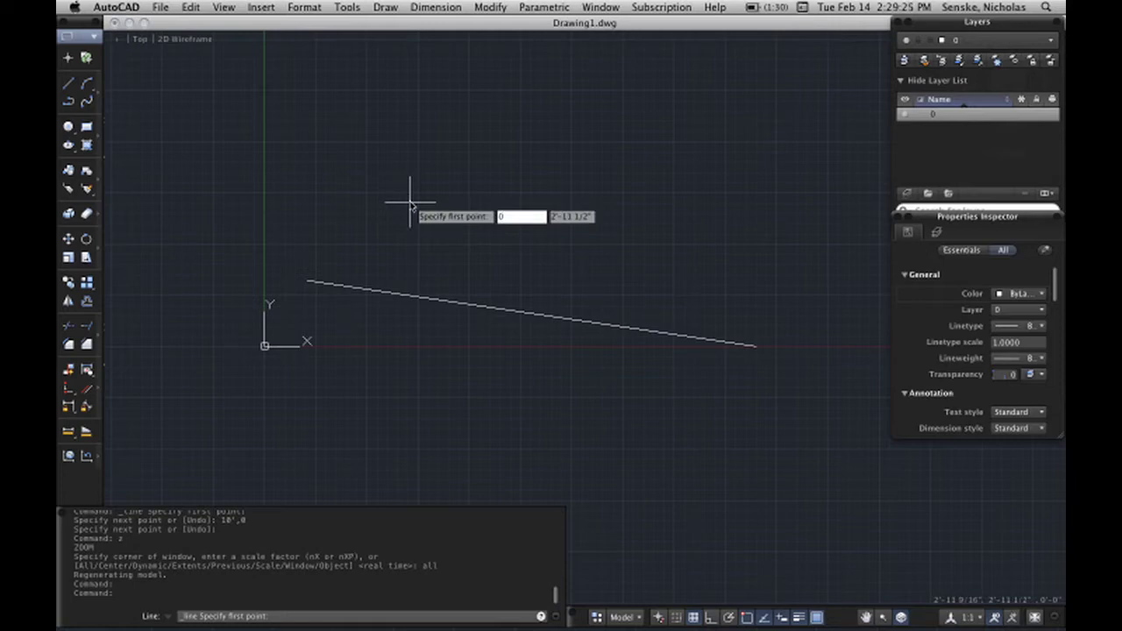
pyautogui.write(',0')
pyautogui.press('Return')
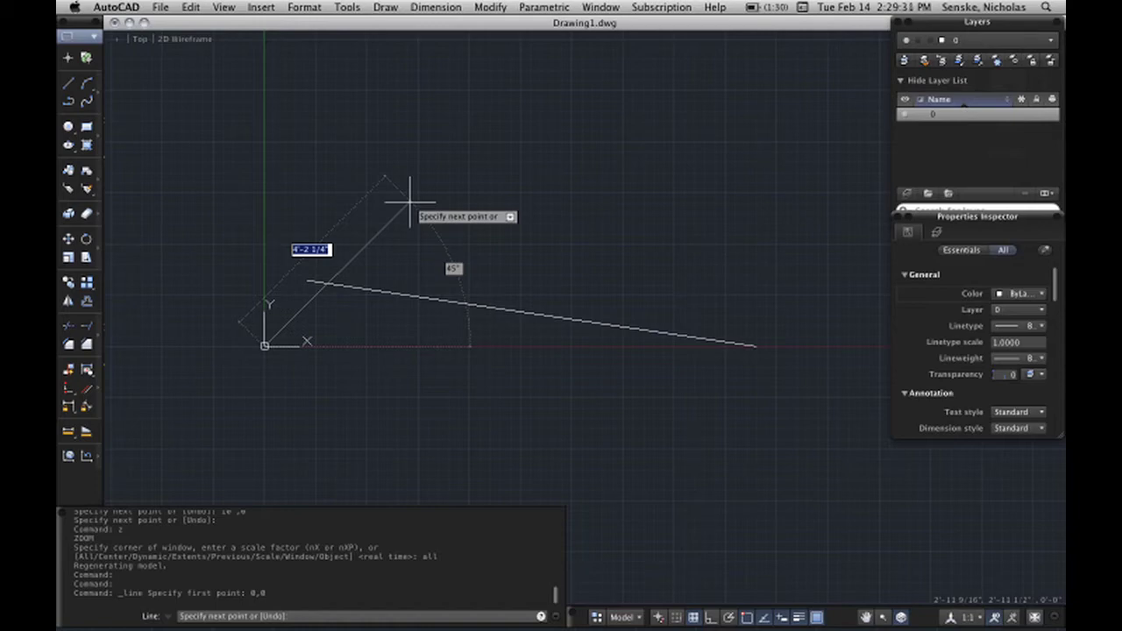
pyautogui.write('10')
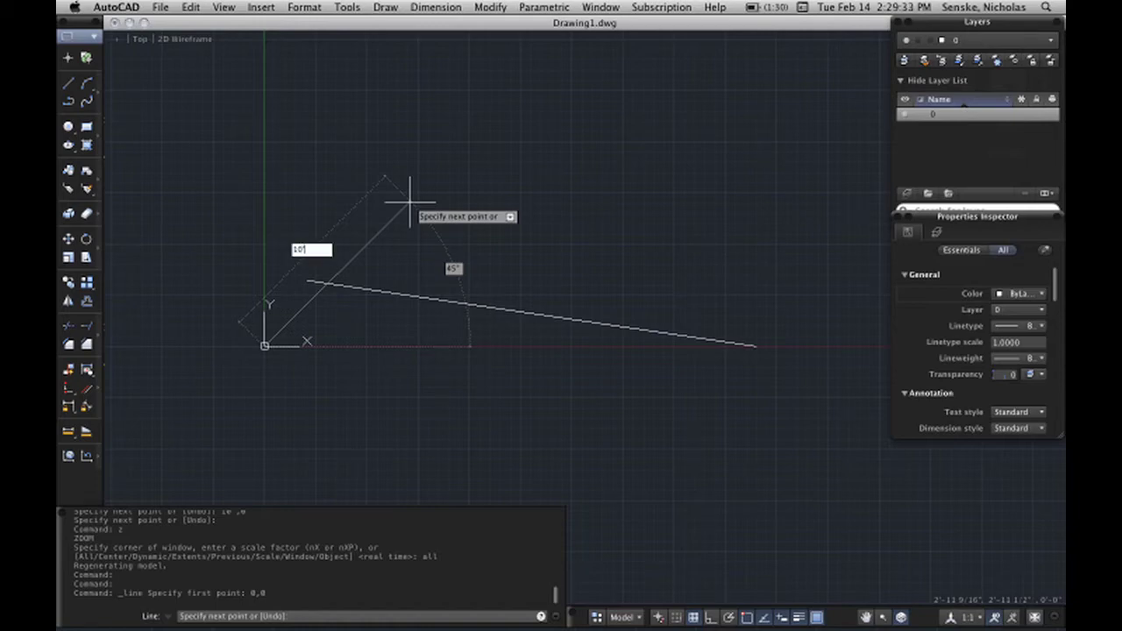
pyautogui.press('Tab')
pyautogui.write("10'")
pyautogui.press('Return')
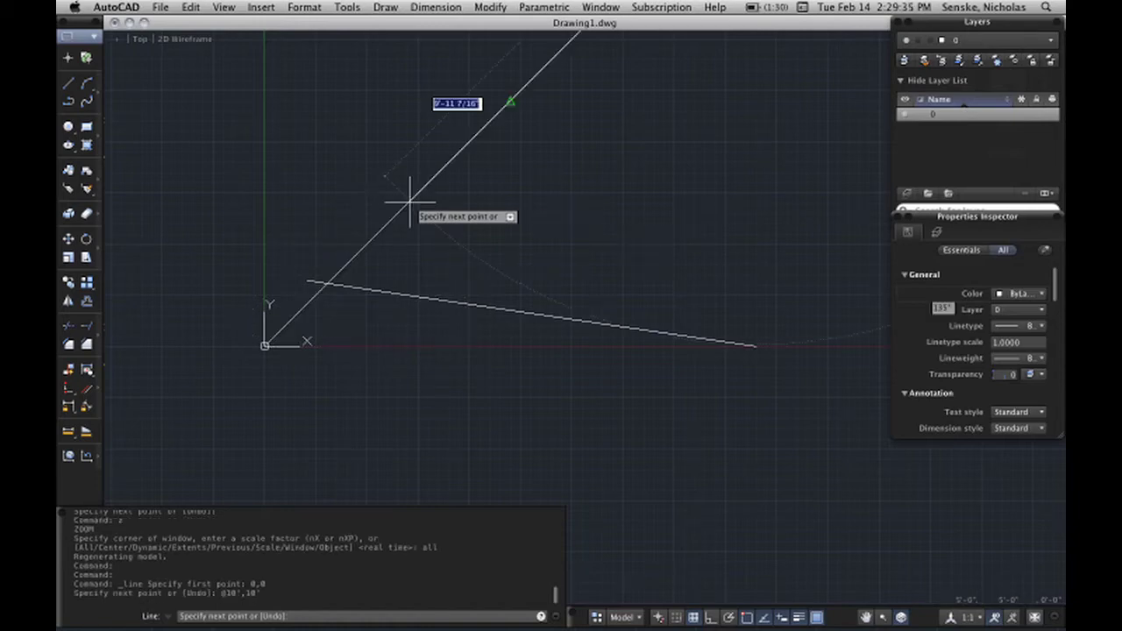
pyautogui.press('Return')
pyautogui.scroll(-4, 572, 240)
pyautogui.moveTo(659, 324); pyautogui.dragTo(630, 455, button='middle')
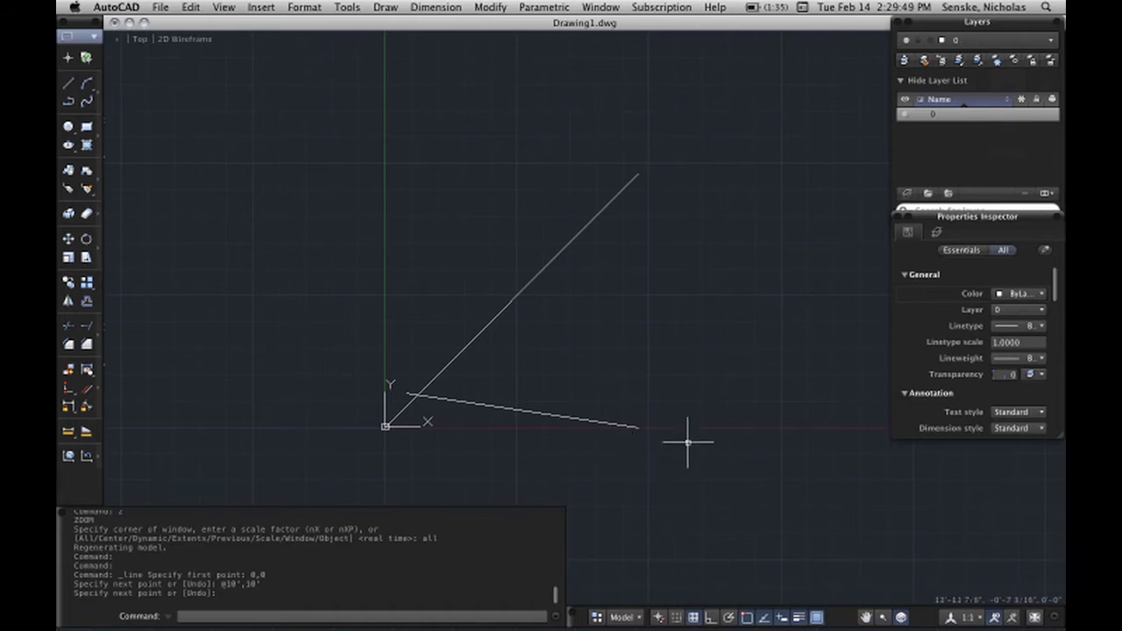
pyautogui.click(69, 83)
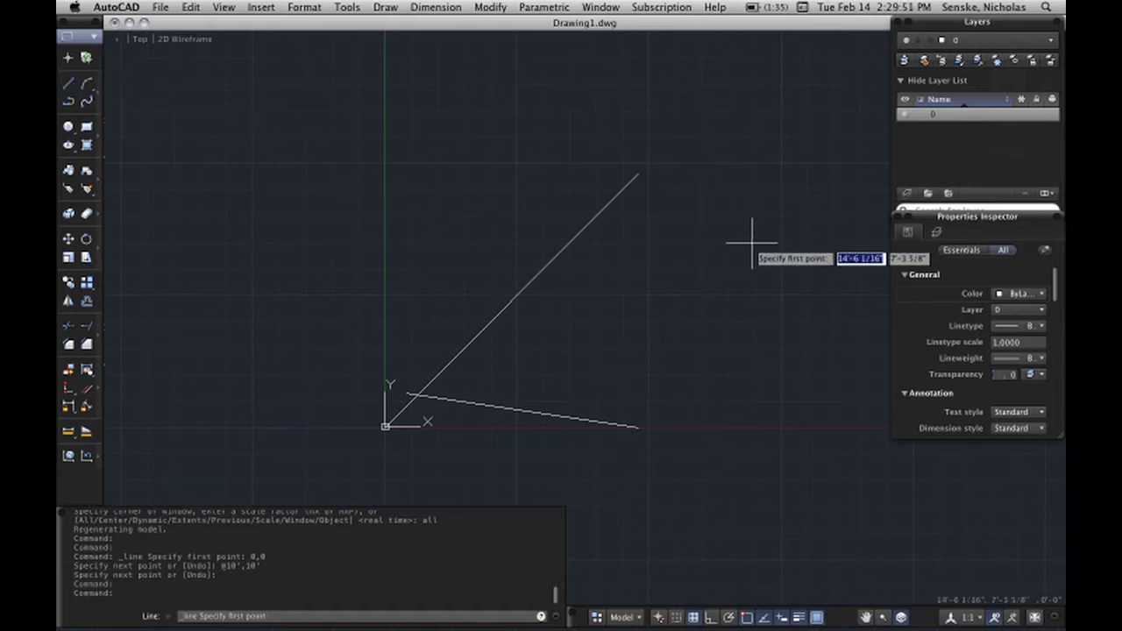
pyautogui.moveTo(486, 286); pyautogui.dragTo(404, 286, button='middle')
pyautogui.moveTo(306, 334); pyautogui.dragTo(389, 333, button='middle')
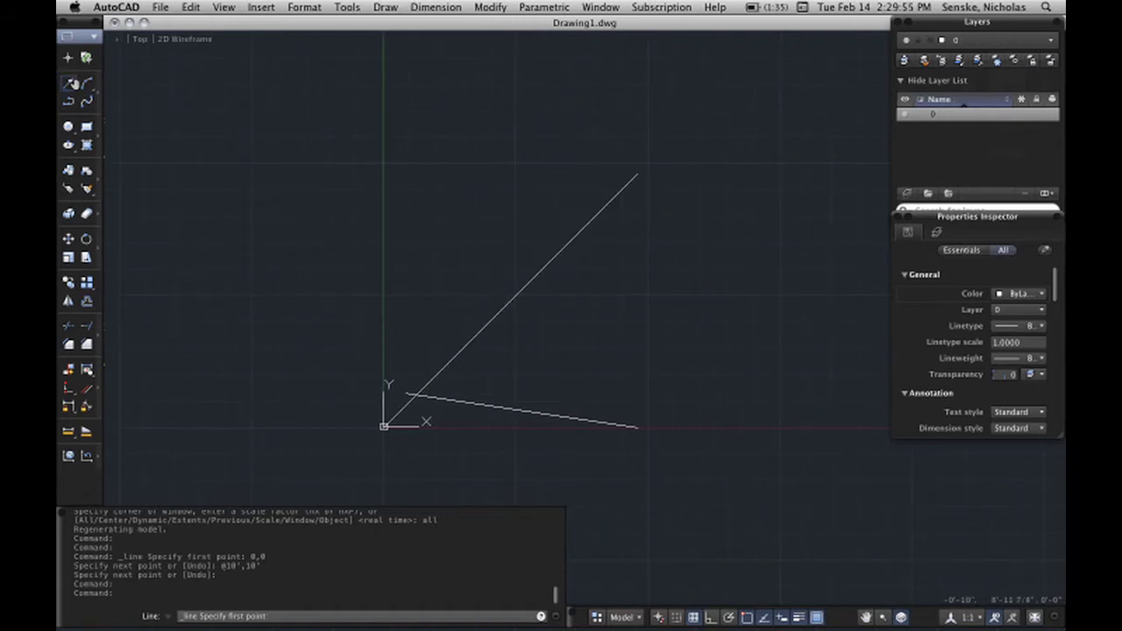
pyautogui.click(68, 83)
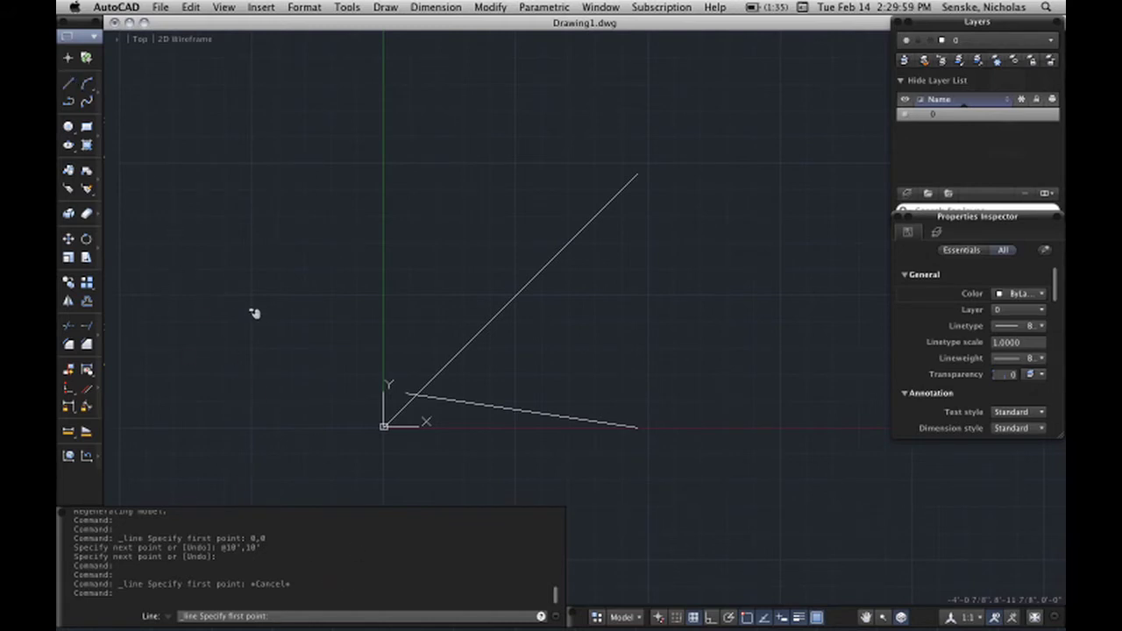
pyautogui.scroll(1, 264, 316)
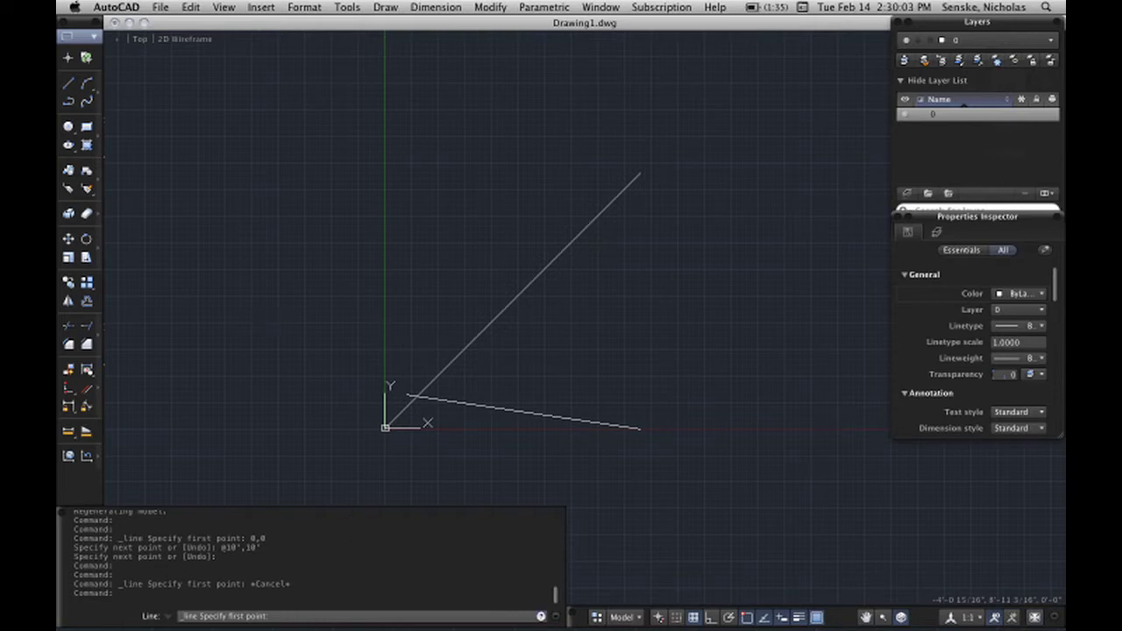
pyautogui.click(292, 317)
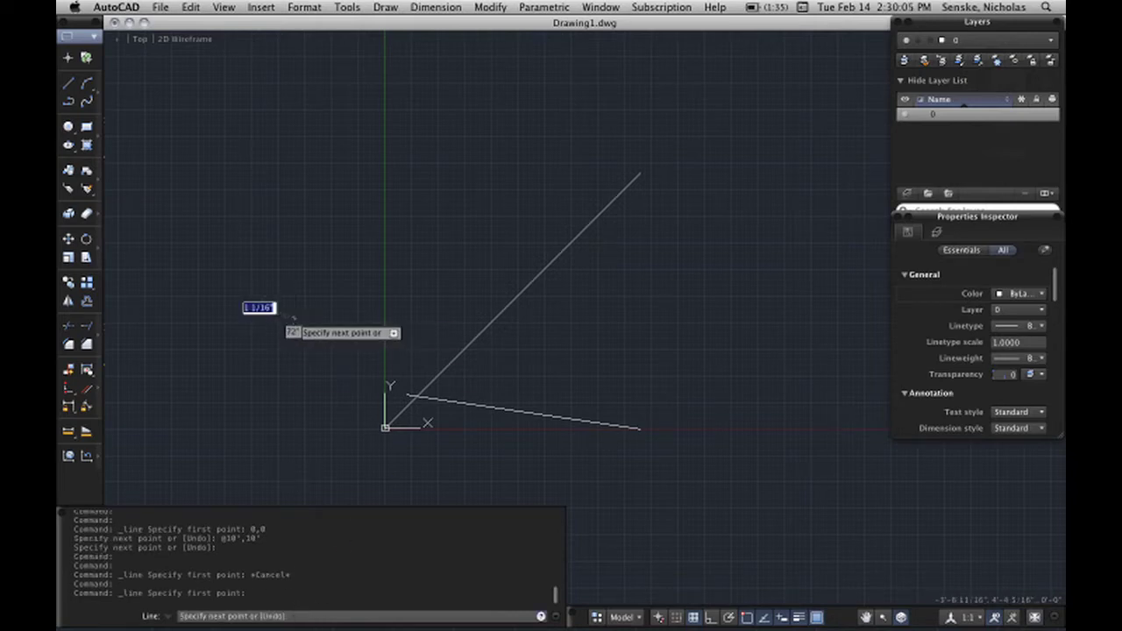
pyautogui.press('Escape')
pyautogui.press('Escape')
pyautogui.click(69, 83)
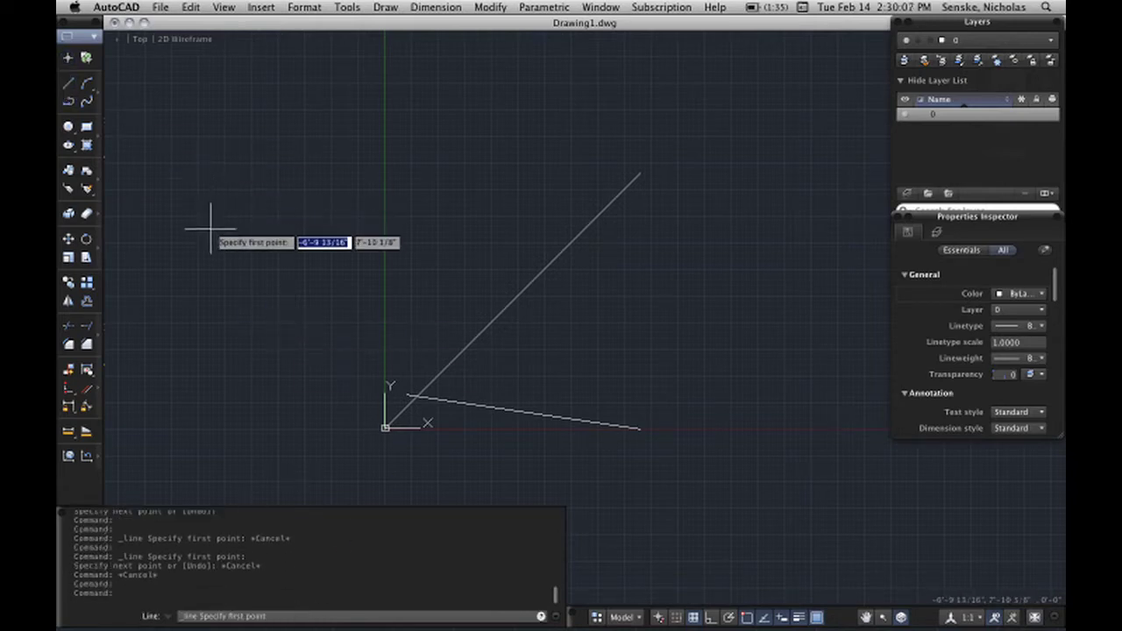
pyautogui.click(210, 226)
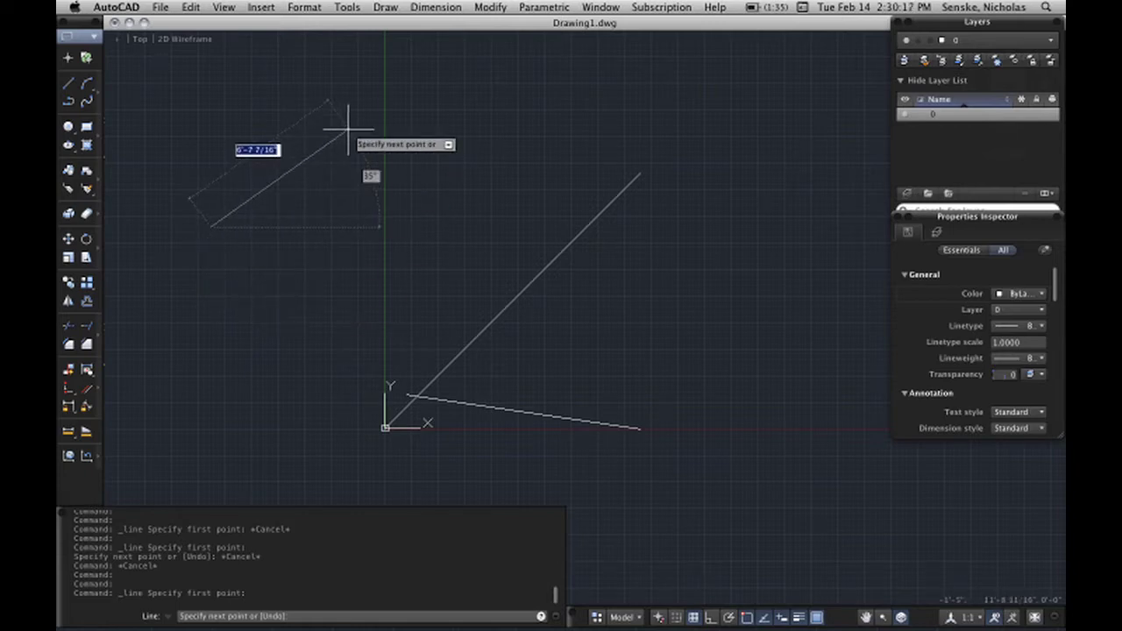
pyautogui.press('F8')
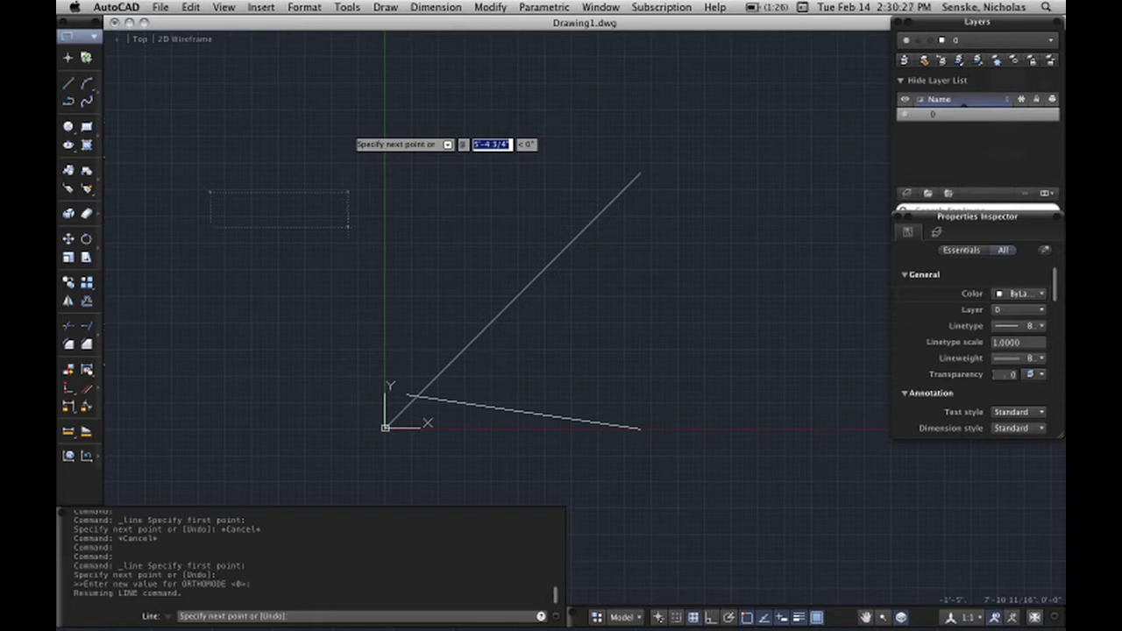
pyautogui.write("10',0")
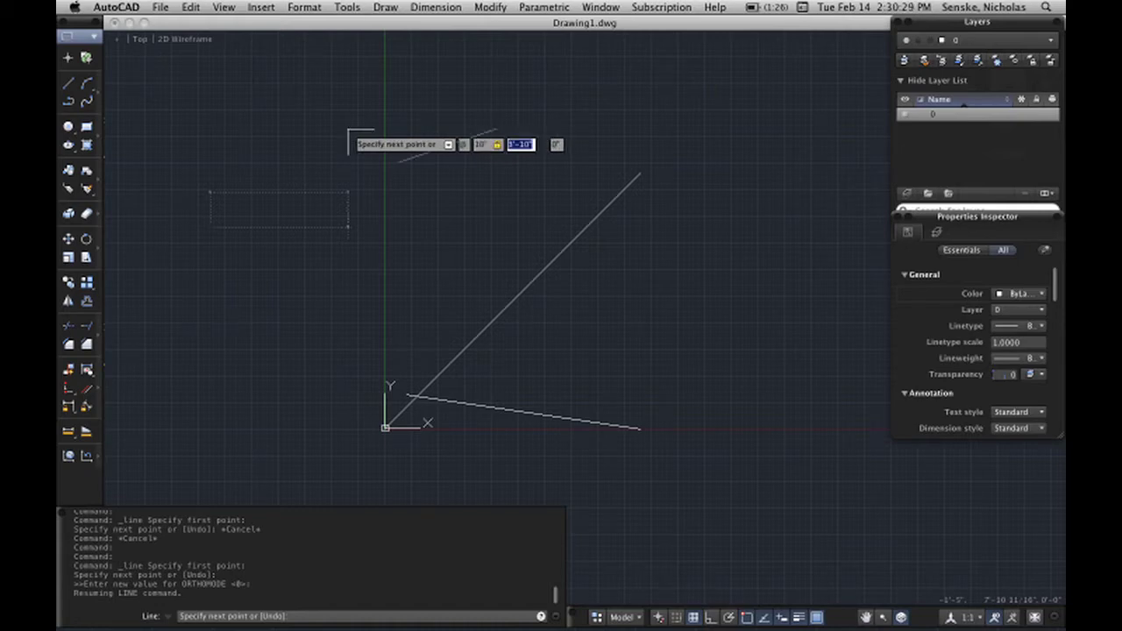
pyautogui.press('Return')
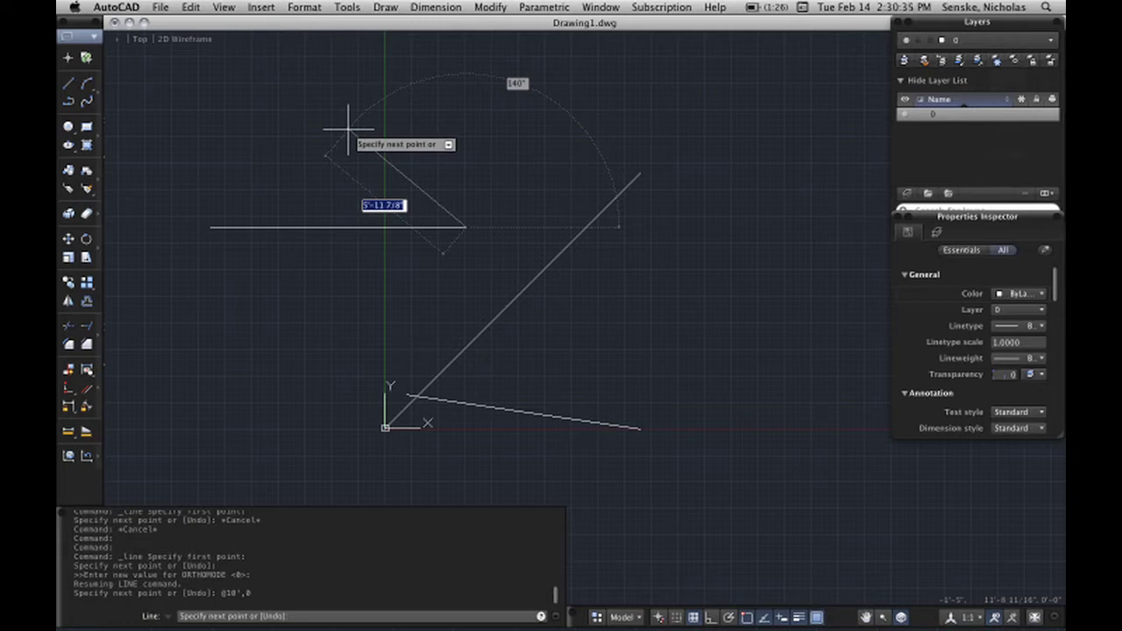
pyautogui.click(443, 227)
pyautogui.press('Return')
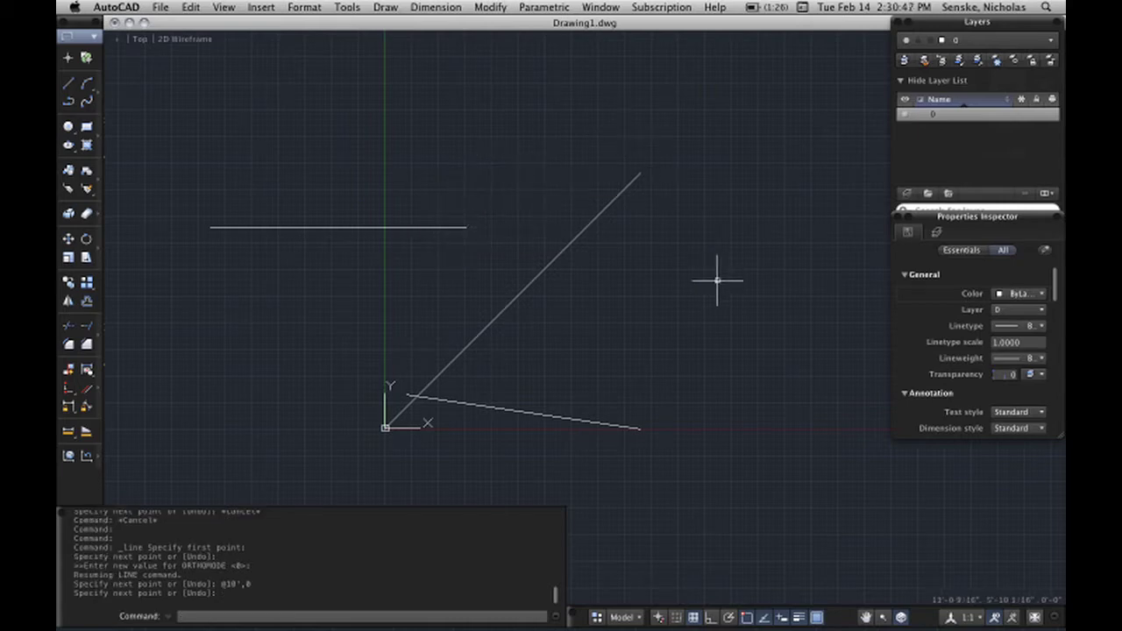
# Step: Start a line at a free point to the right of the diagonal line and enter the relative polar point @0<20'
pyautogui.moveTo(351, 299); pyautogui.dragTo(262, 300, button='middle')
pyautogui.click(68, 83)
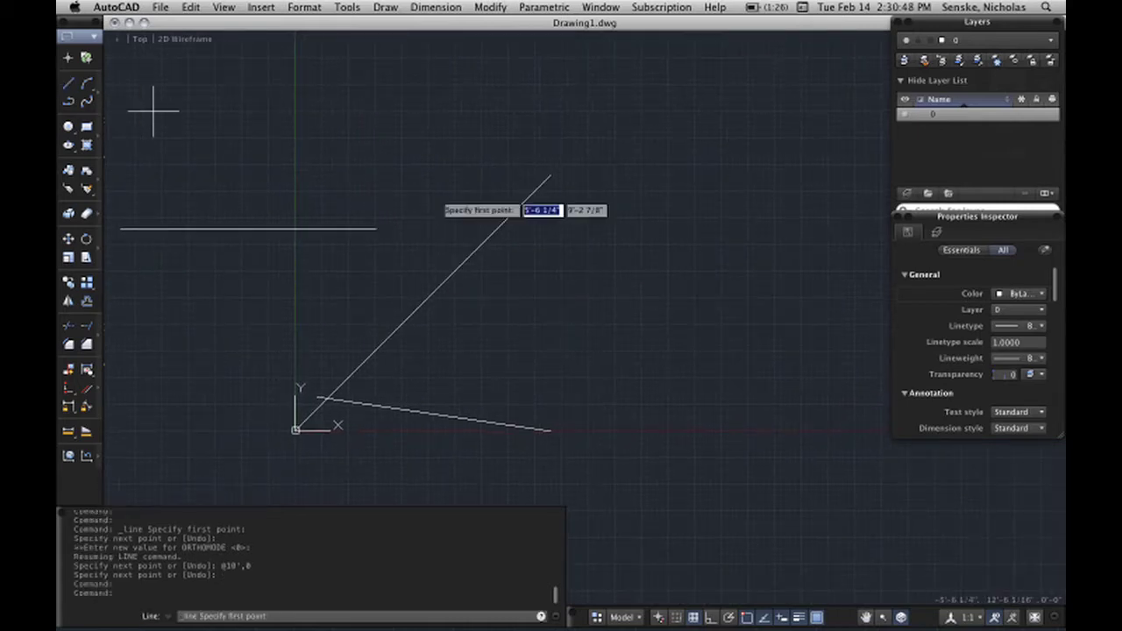
pyautogui.click(742, 332)
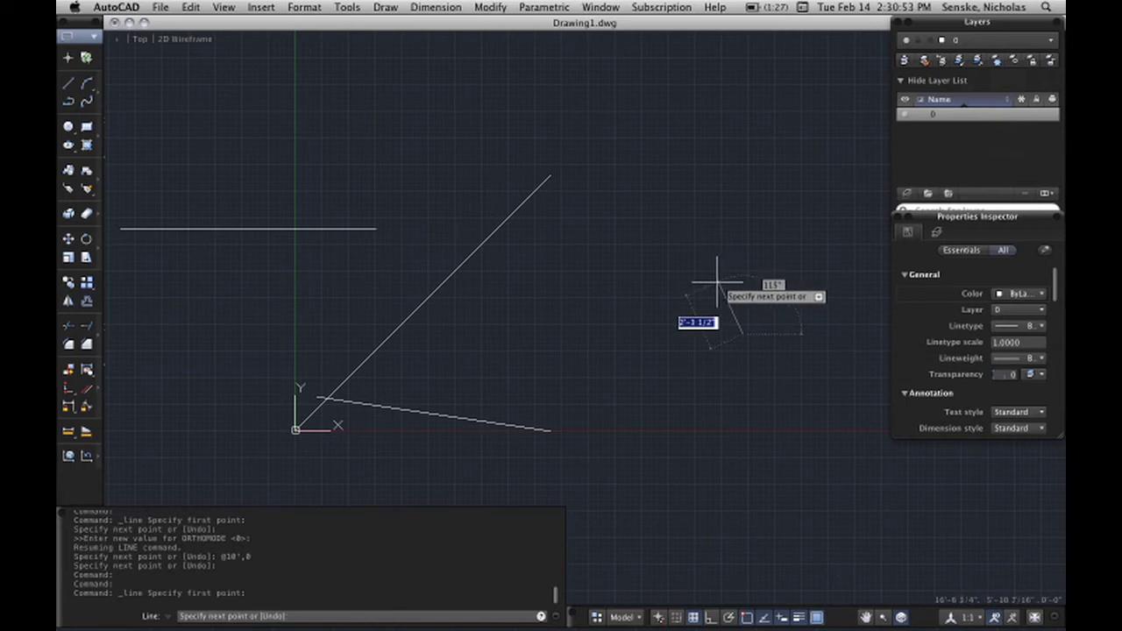
pyautogui.press('F8')
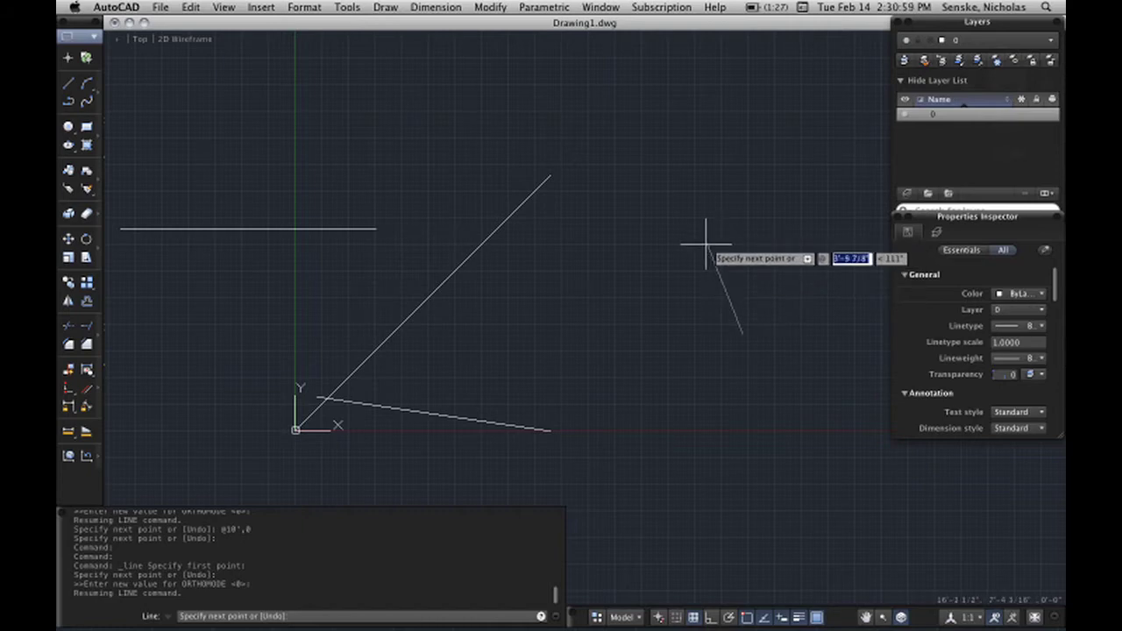
pyautogui.write('0')
pyautogui.press('Tab')
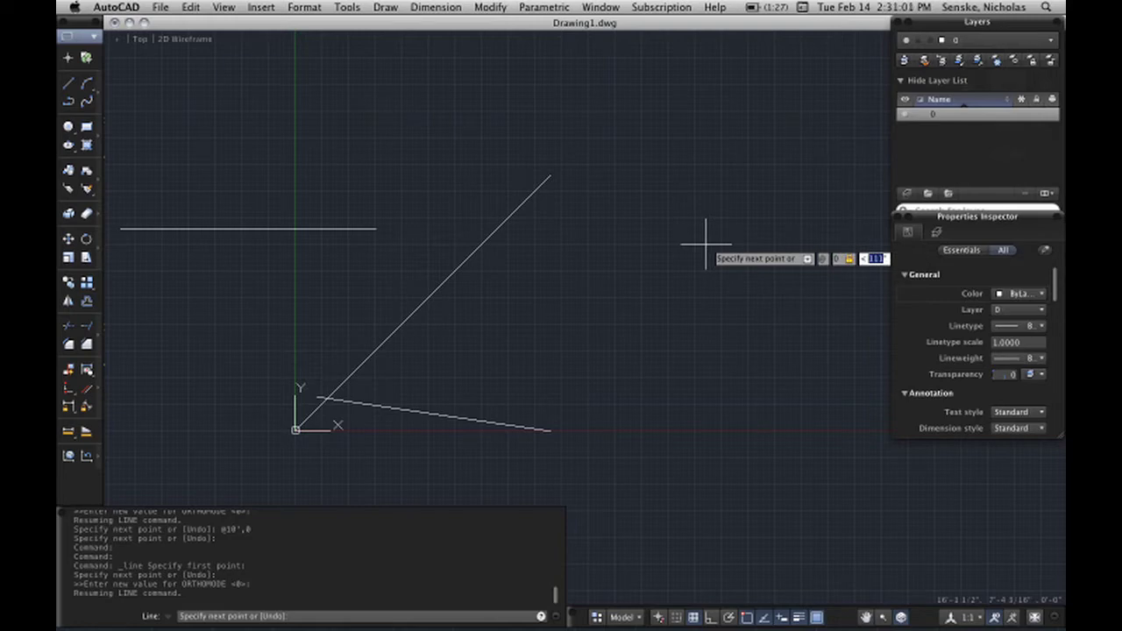
pyautogui.write('20')
pyautogui.press('Return')
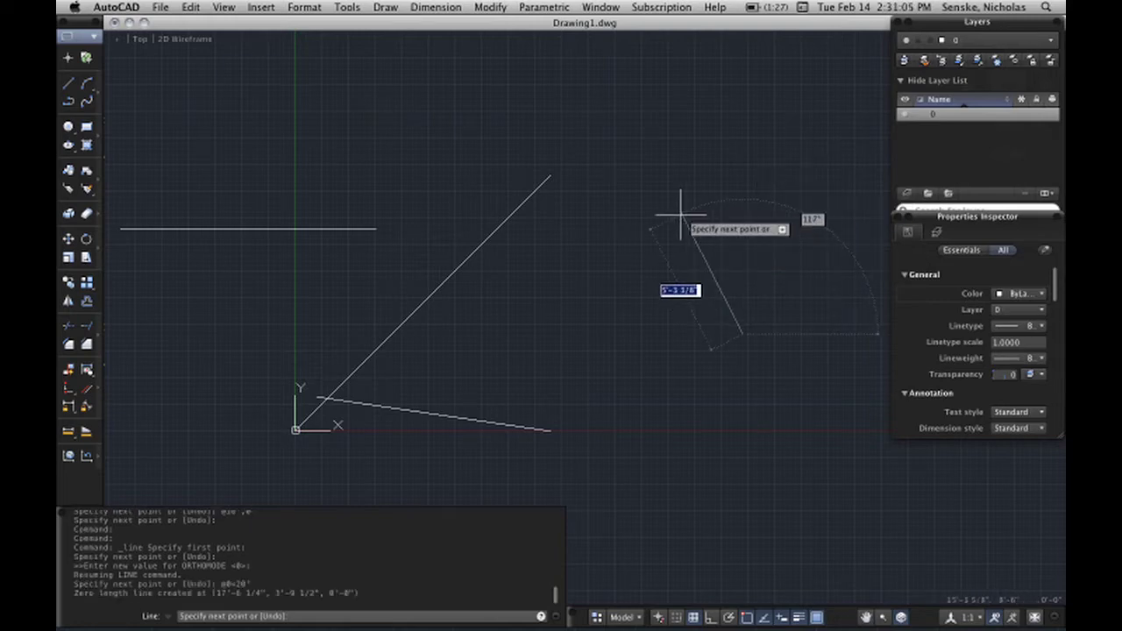
# Step: Continue the line from the same point with a length of 20' at a 90° angle, and end the command
pyautogui.write('@')
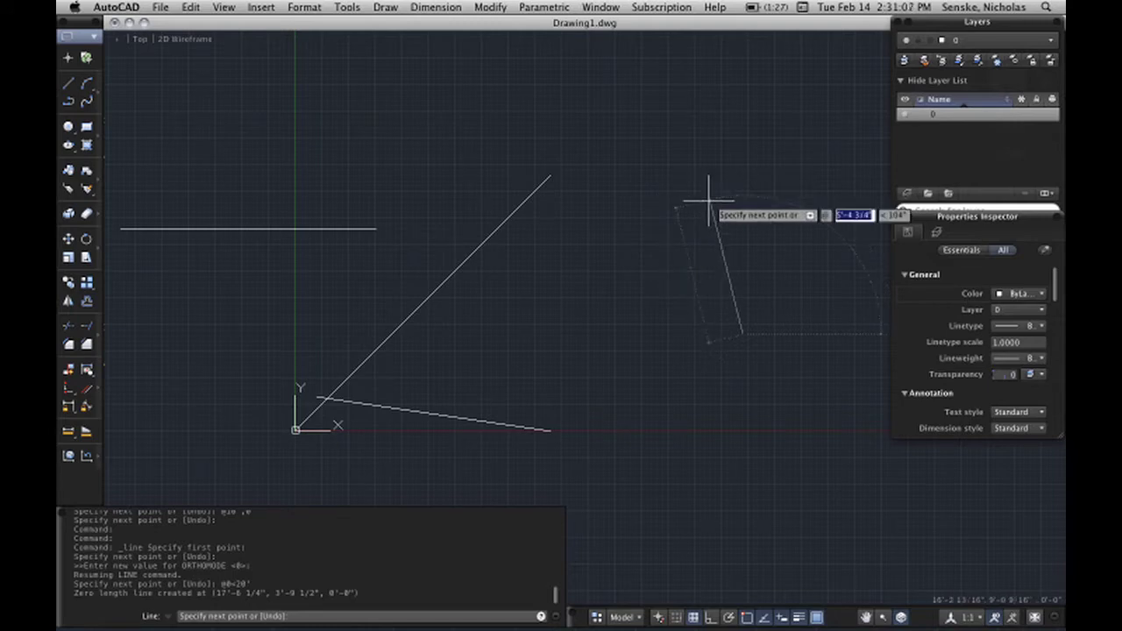
pyautogui.write('0')
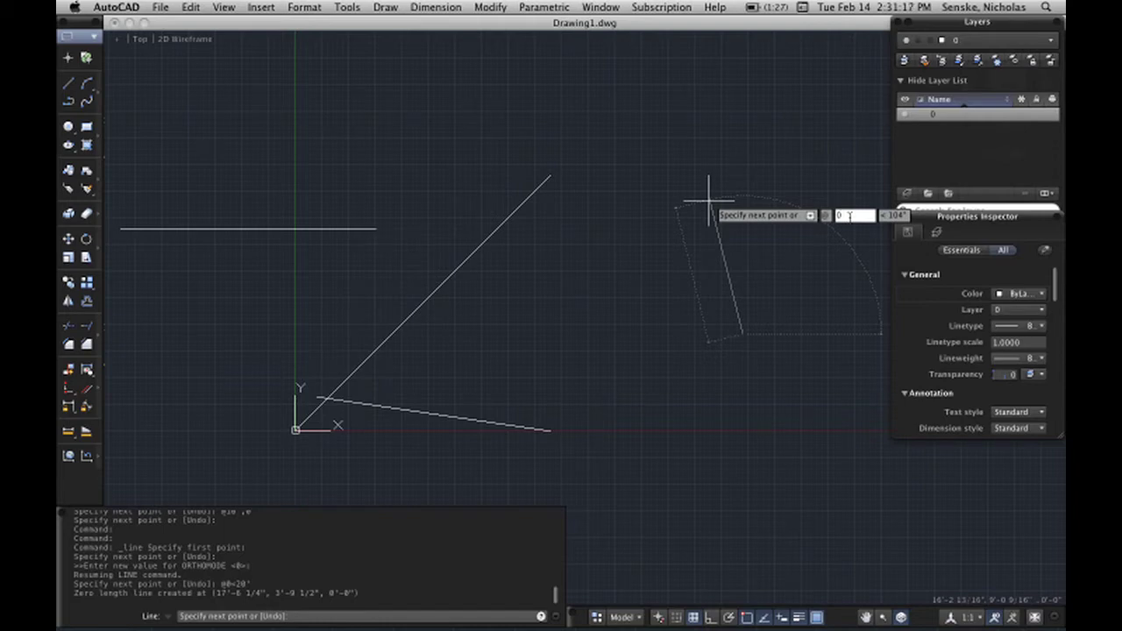
pyautogui.press('BackSpace')
pyautogui.write("20'")
pyautogui.press('Tab')
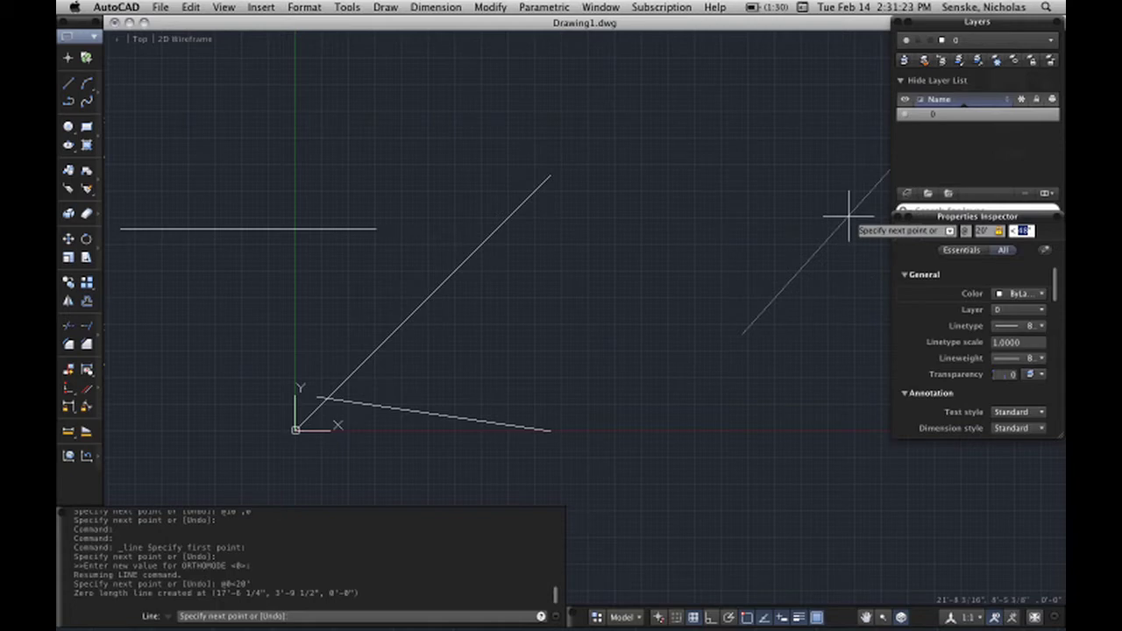
pyautogui.write('90')
pyautogui.press('Return')
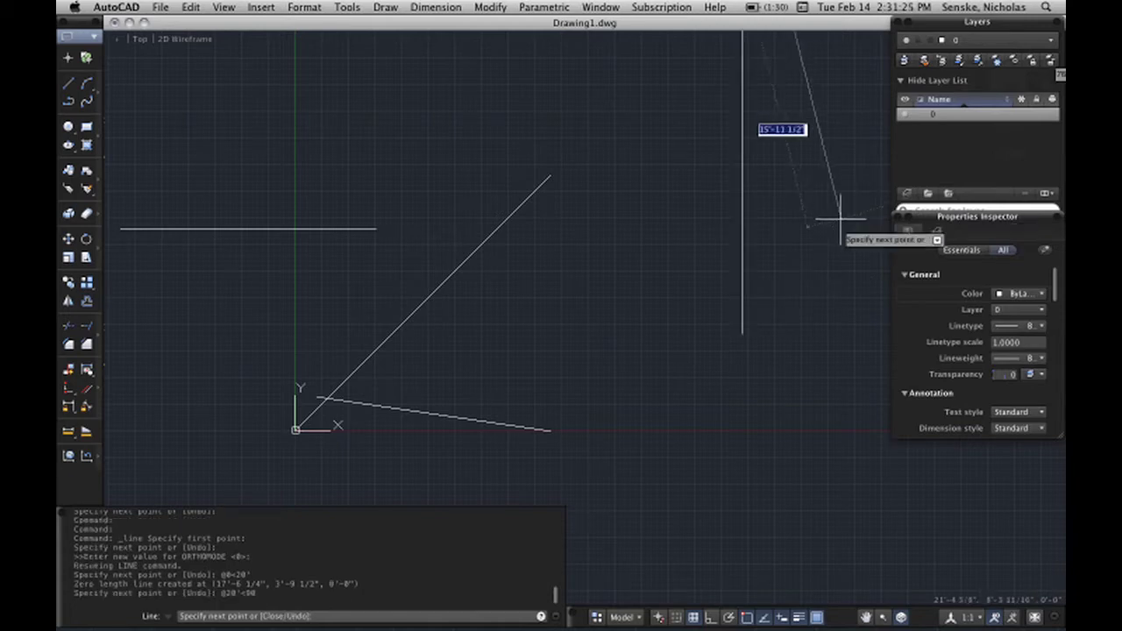
pyautogui.press('Escape')
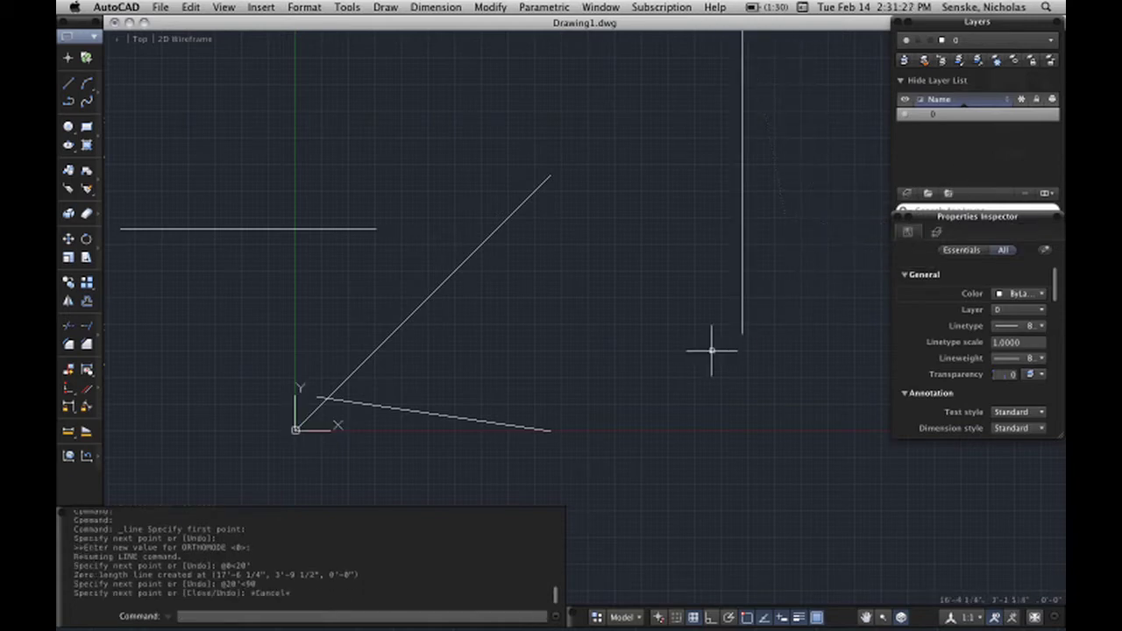
# Step: Draw a vertical line from a free point right of the diagonal line to the relative coordinates @0,20', and end the command
pyautogui.click(70, 83)
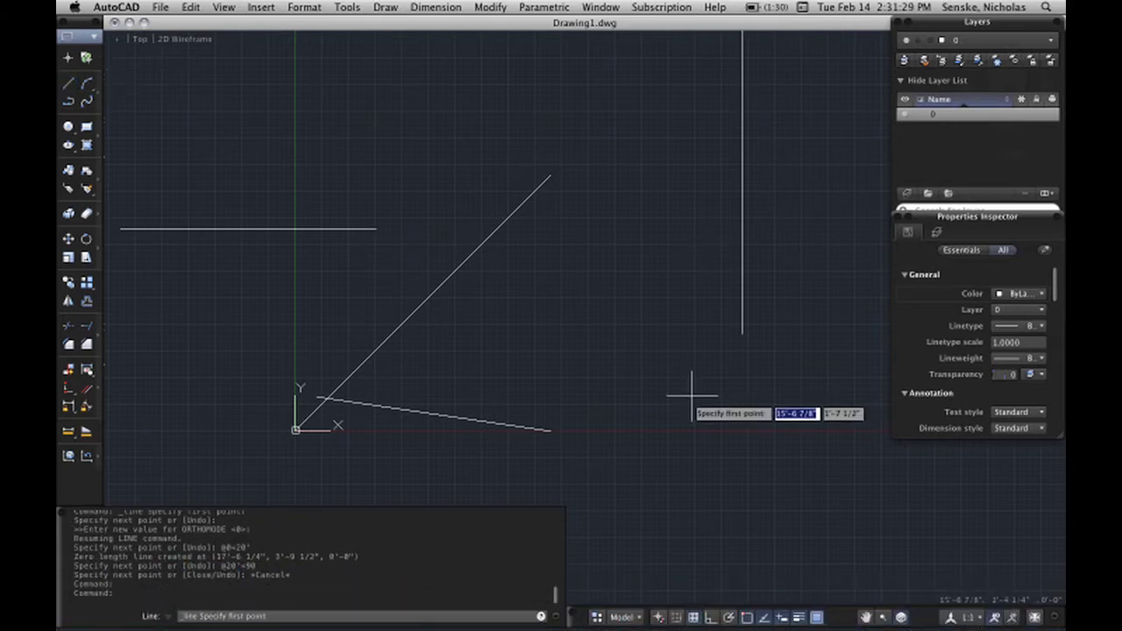
pyautogui.click(615, 404)
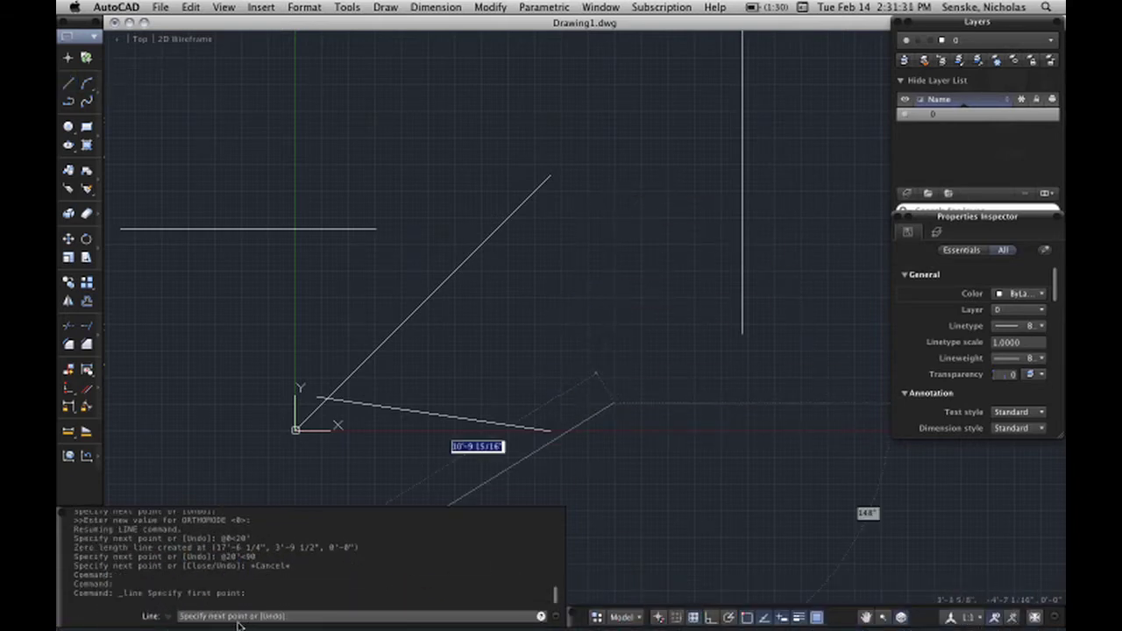
pyautogui.write('@0,20')
pyautogui.press('Return')
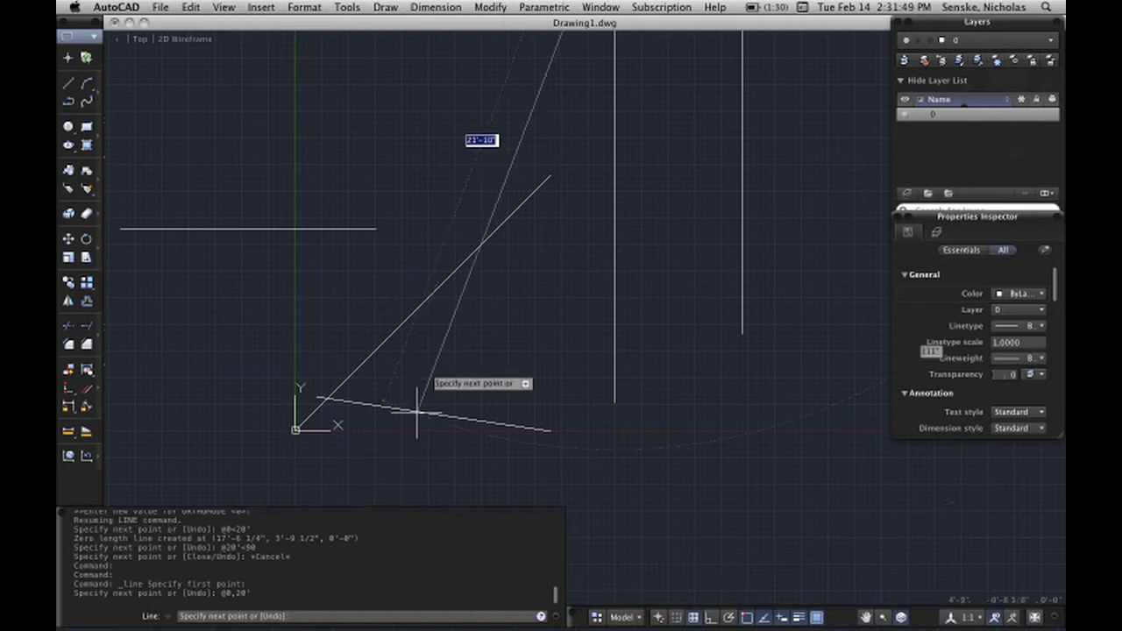
pyautogui.press('Return')
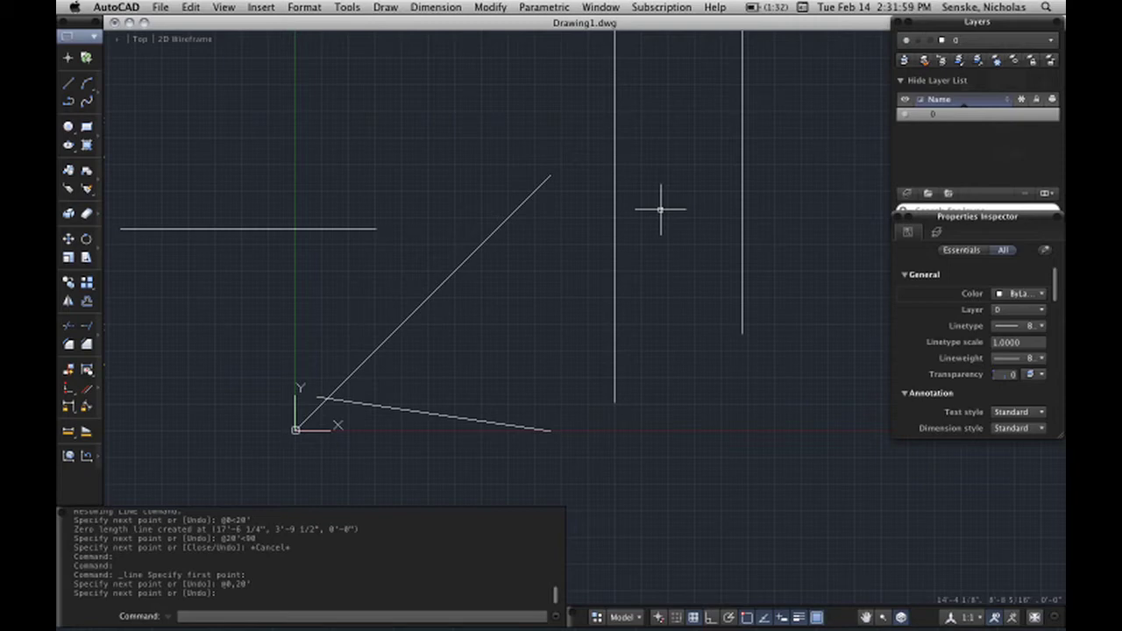
# Step: Select all six lines in the drawing and erase them
pyautogui.press('Return')
pyautogui.write('z')
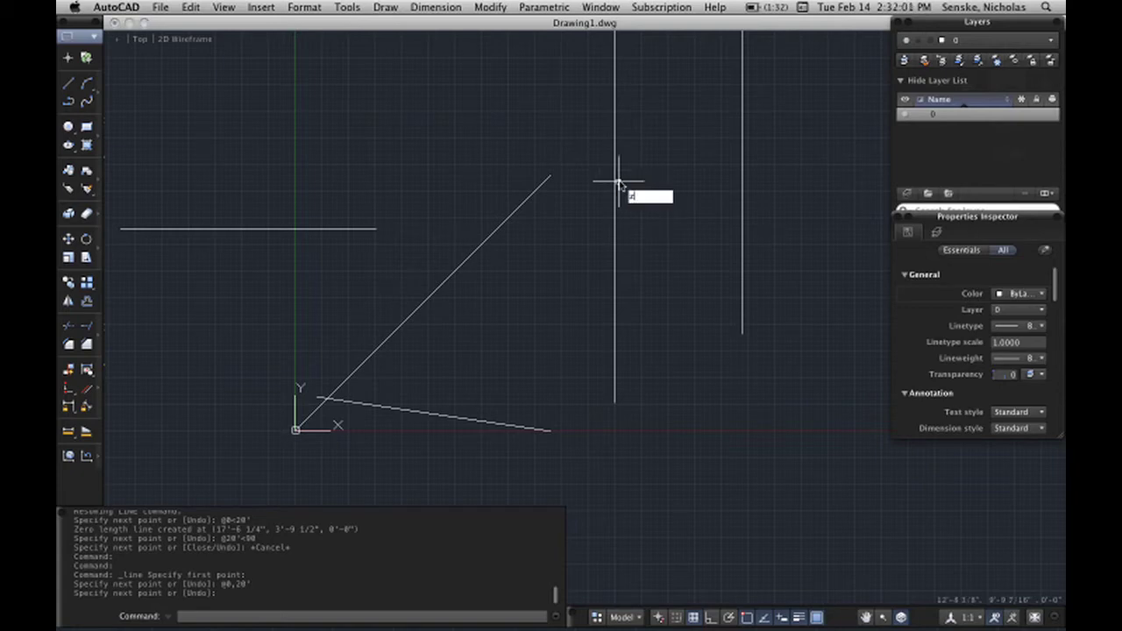
pyautogui.press('Return')
pyautogui.write('all')
pyautogui.press('Return')
pyautogui.scroll(-5, 692, 298)
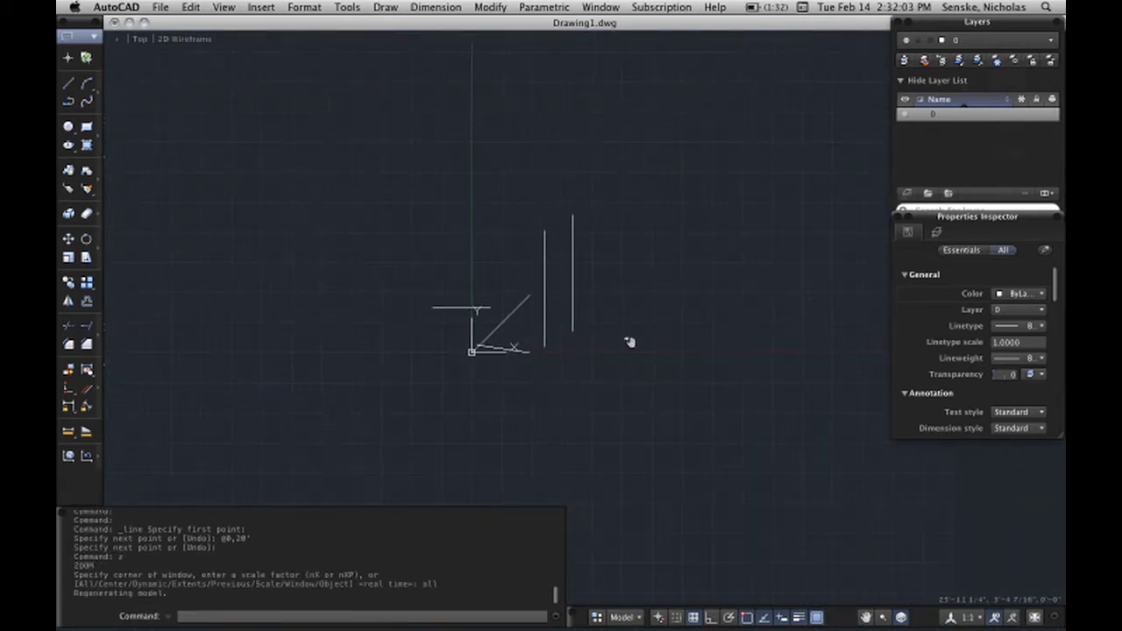
pyautogui.click(618, 361)
pyautogui.click(289, 199)
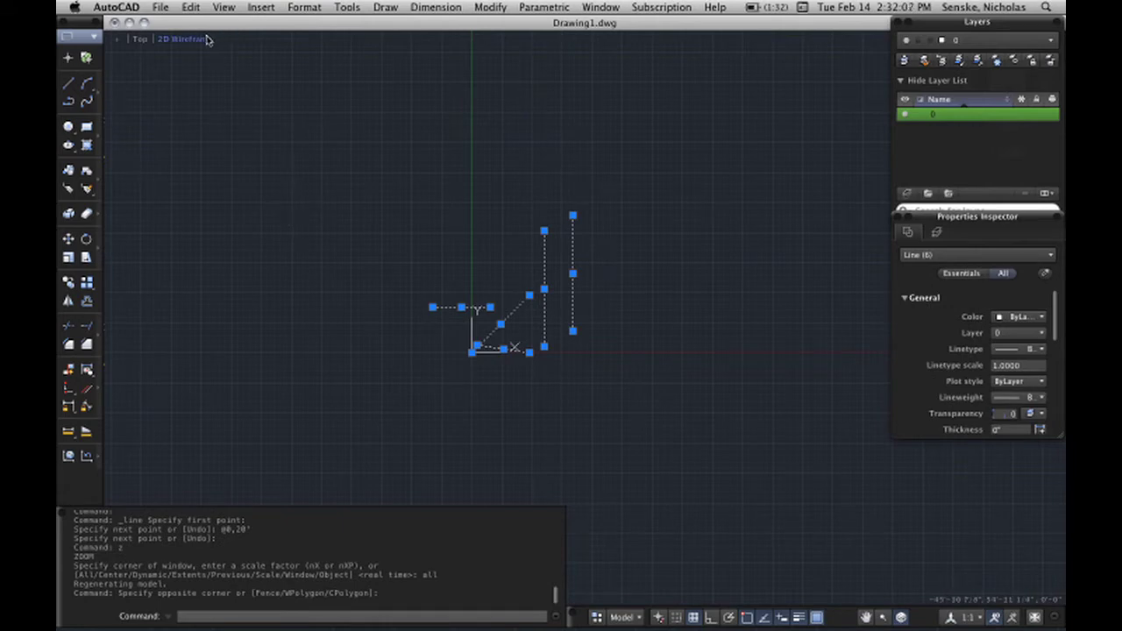
pyautogui.click(191, 7)
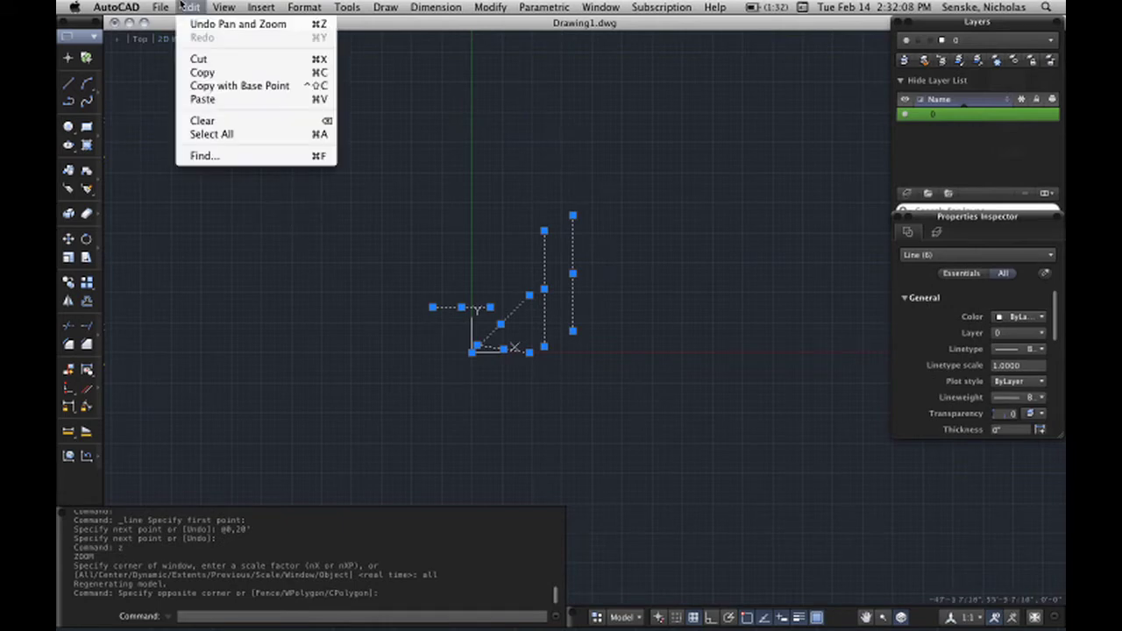
pyautogui.click(210, 120)
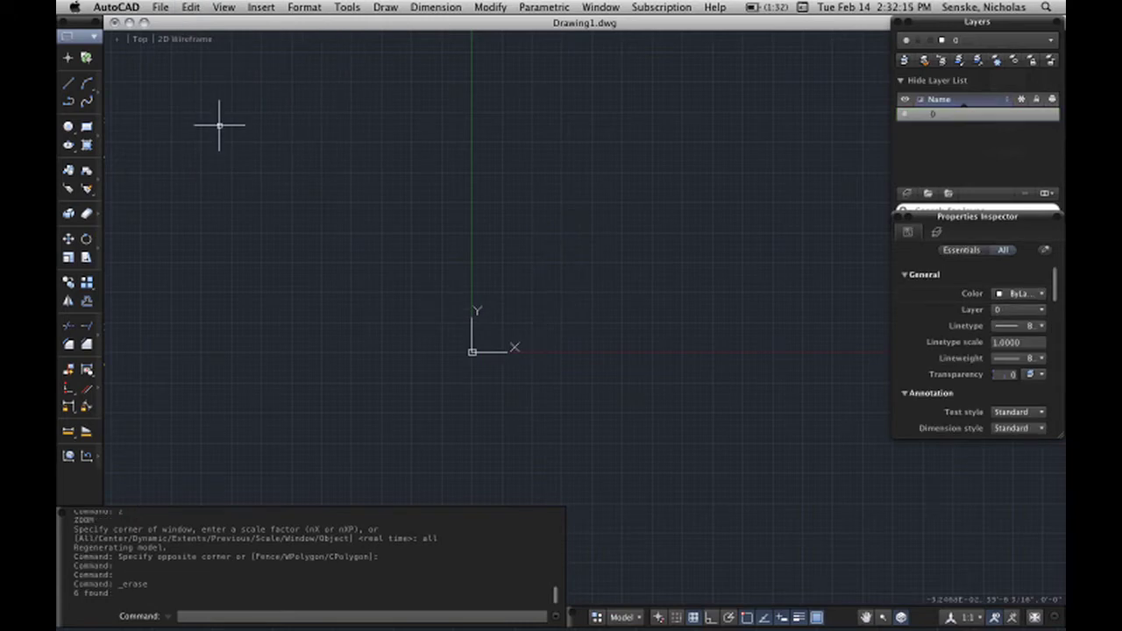
# Step: Draw a freehand vertical line with ortho on, just right of the origin, and end the command
pyautogui.scroll(1, 593, 270)
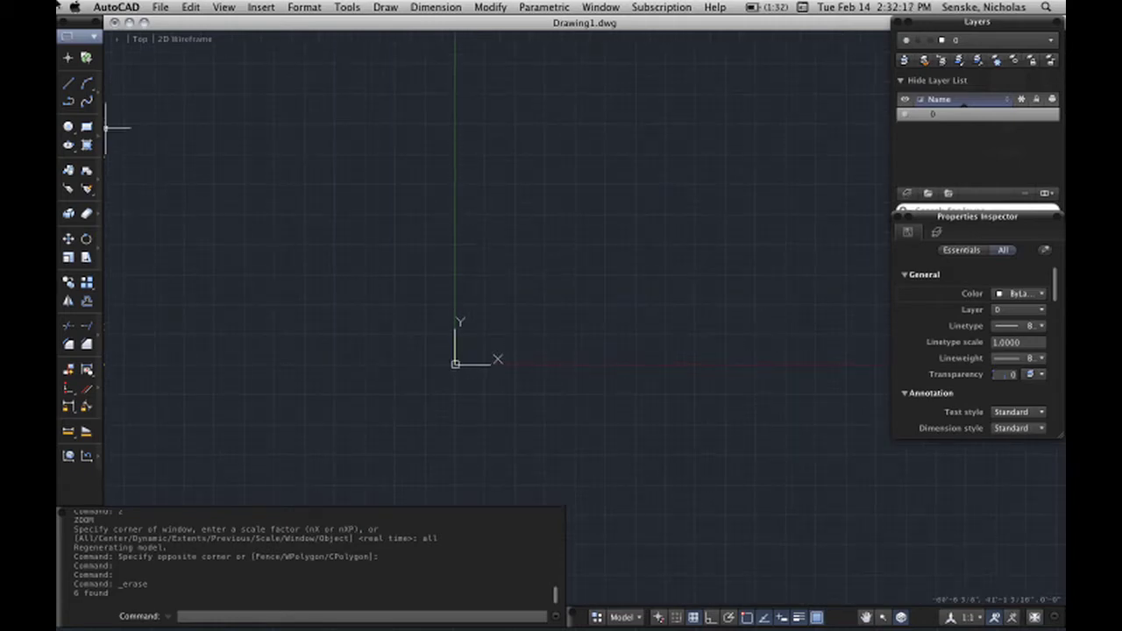
pyautogui.click(68, 85)
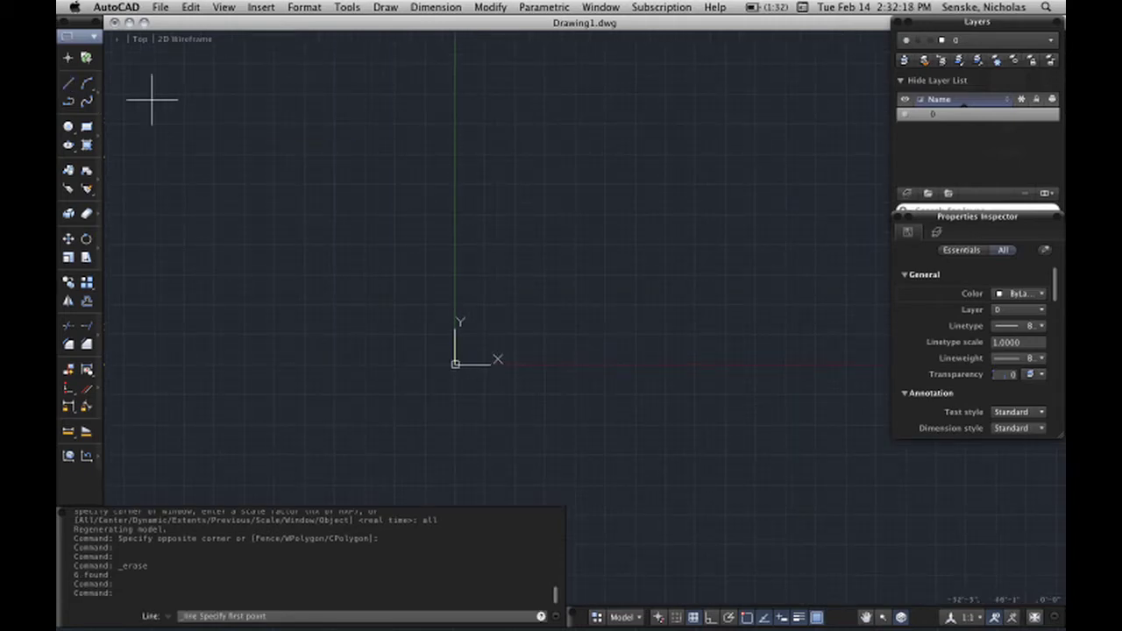
pyautogui.click(556, 339)
pyautogui.press('F8')
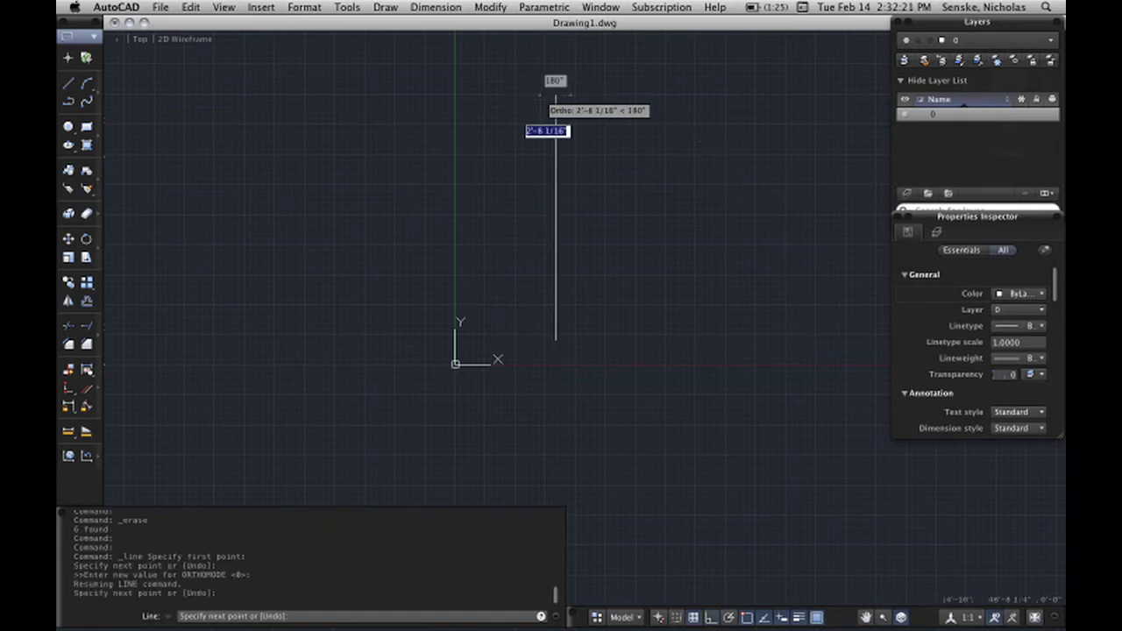
pyautogui.rightClick(543, 98)
pyautogui.click(547, 102)
pyautogui.scroll(-1, 462, 170)
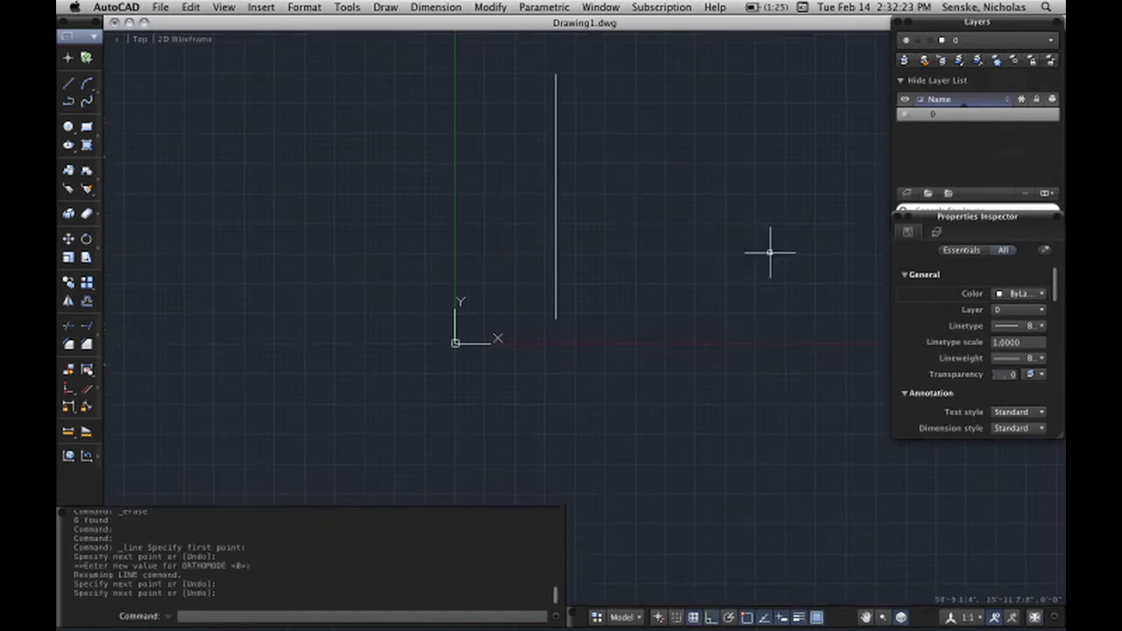
pyautogui.click(649, 260)
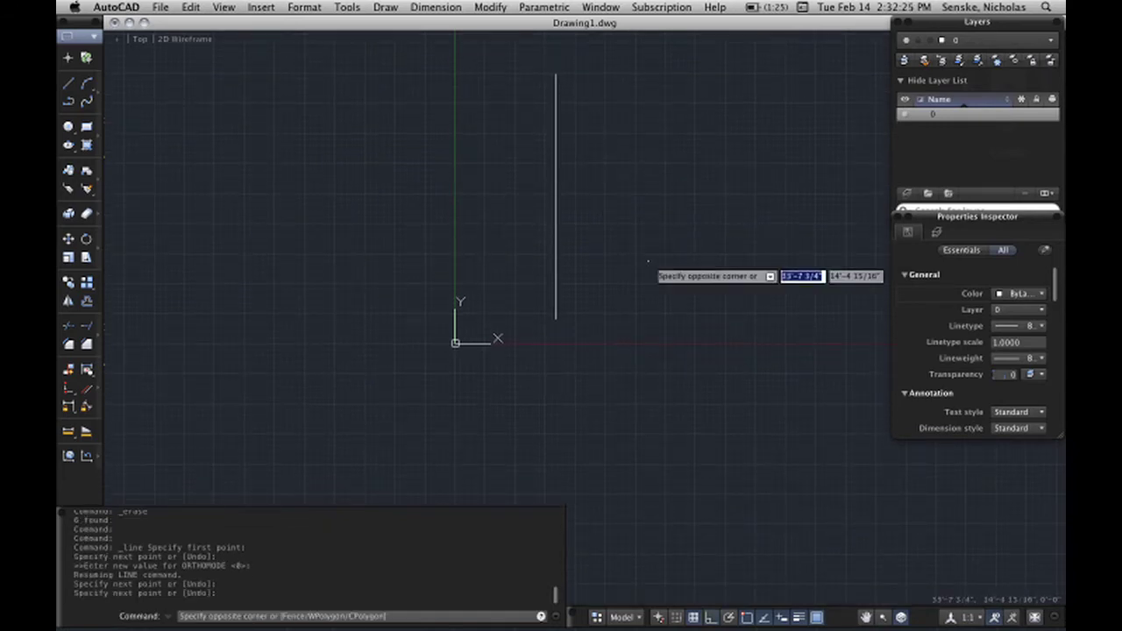
pyautogui.click(668, 274)
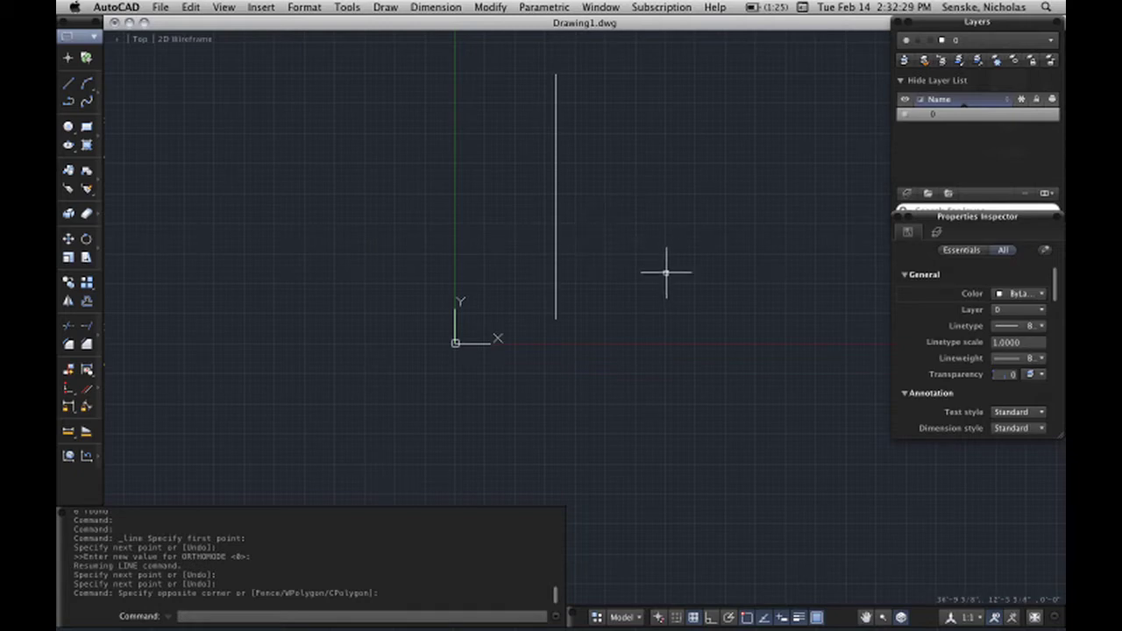
# Step: Offset the vertical line 50' to its right
pyautogui.scroll(2, 666, 269)
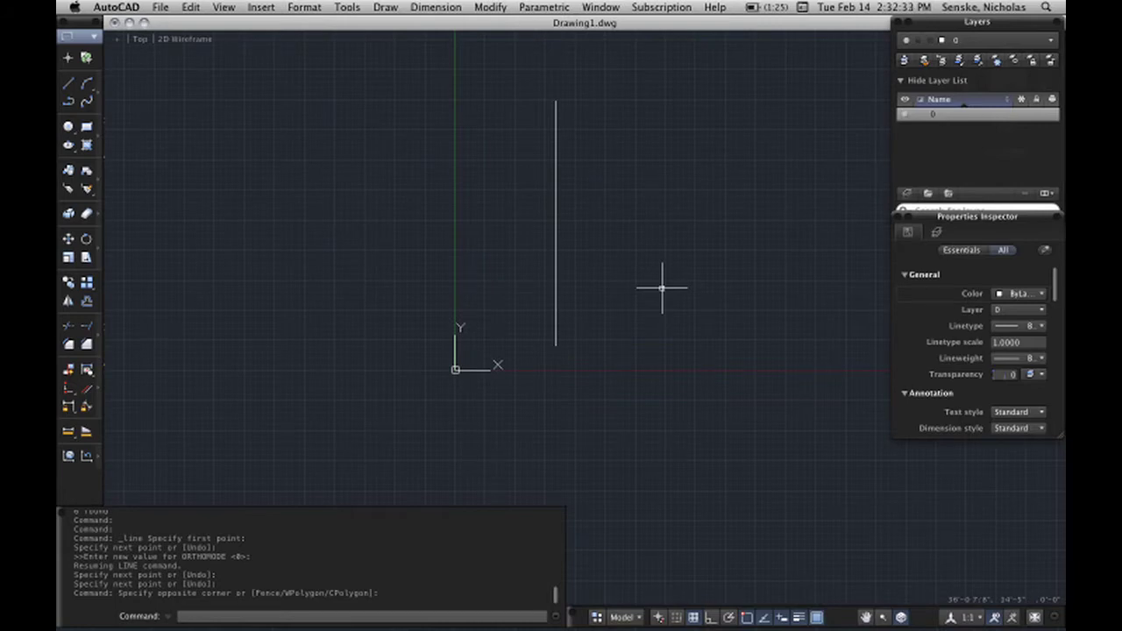
pyautogui.write('offset')
pyautogui.press('Return')
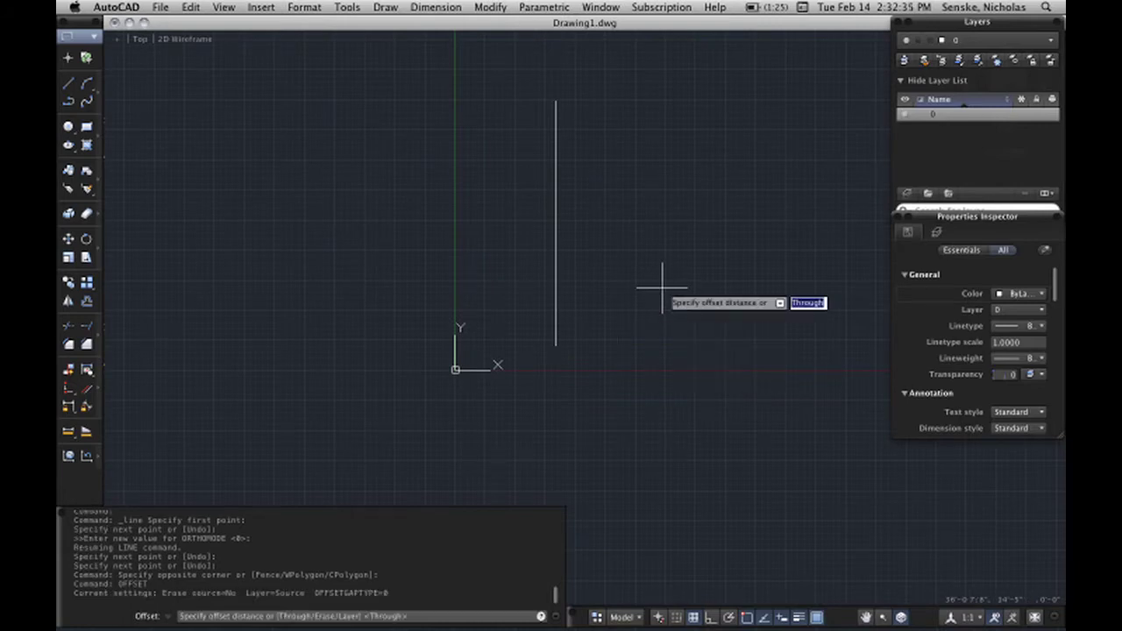
pyautogui.write('50')
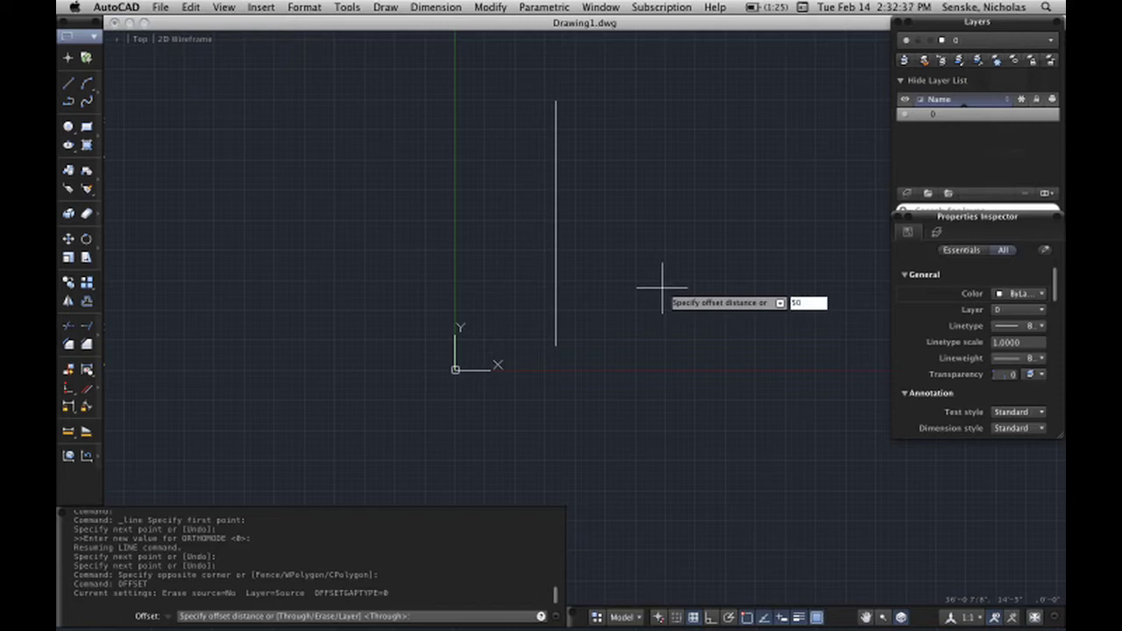
pyautogui.write("'")
pyautogui.press('Return')
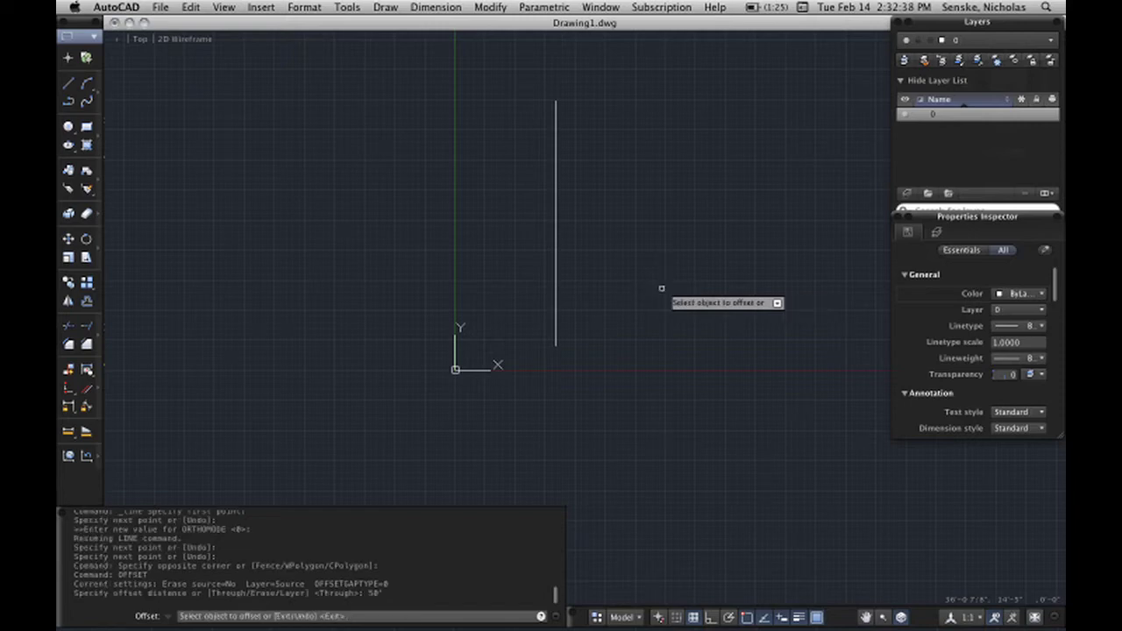
pyautogui.click(556, 263)
pyautogui.click(658, 263)
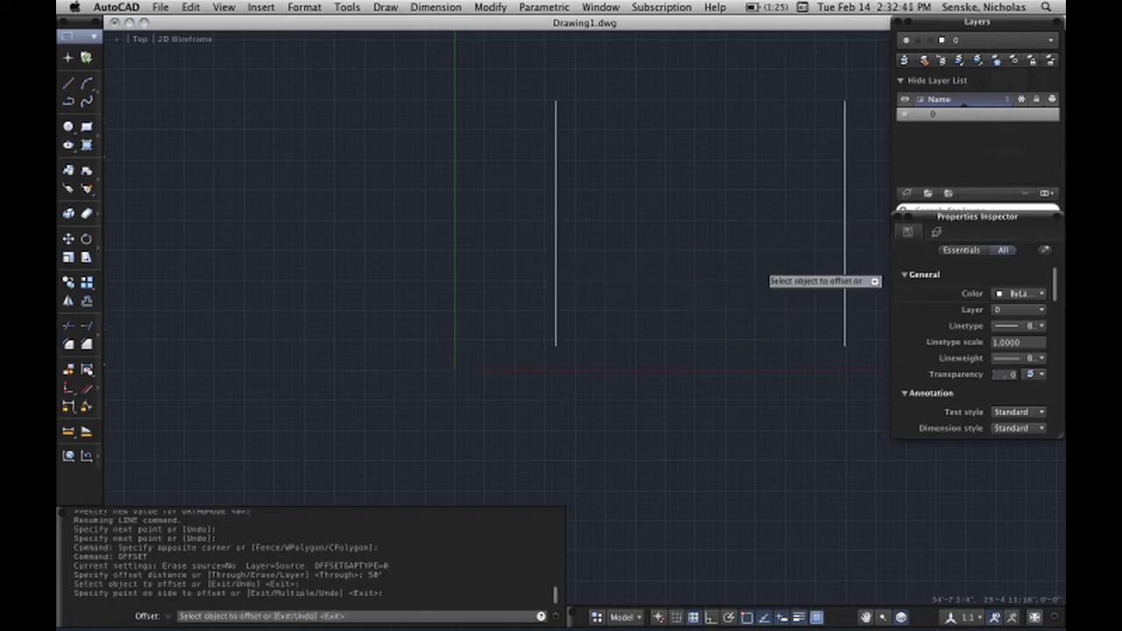
# Step: End the Offset command and erase both vertical lines
pyautogui.write('z')
pyautogui.press('Return')
pyautogui.write('all')
pyautogui.press('Return')
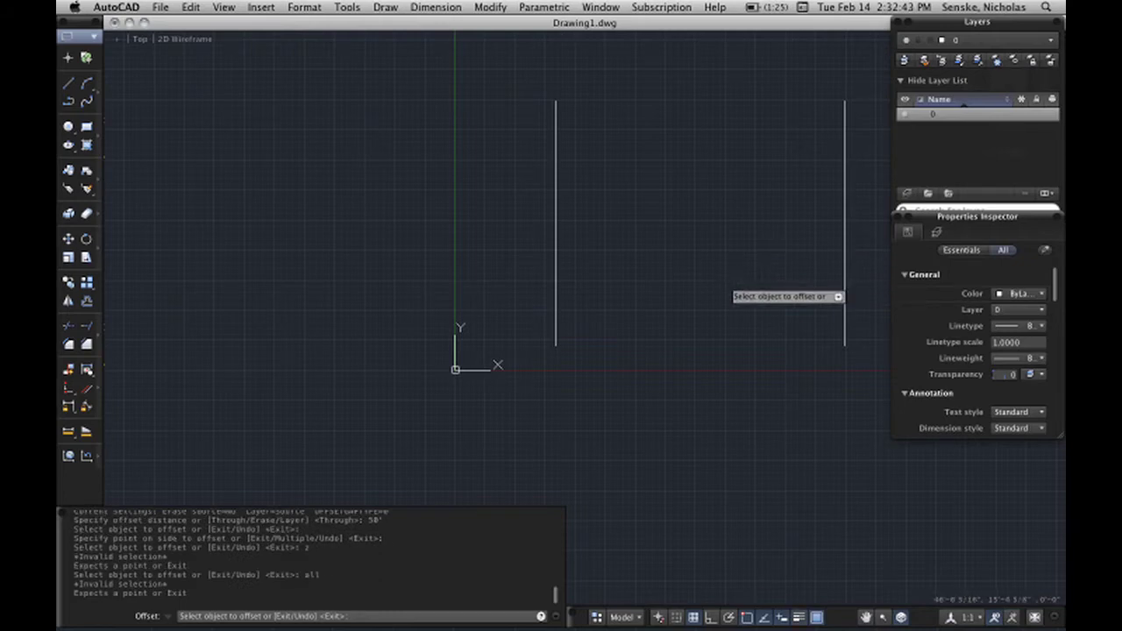
pyautogui.press('Escape')
pyautogui.write('z')
pyautogui.press('Return')
pyautogui.write('all')
pyautogui.press('Return')
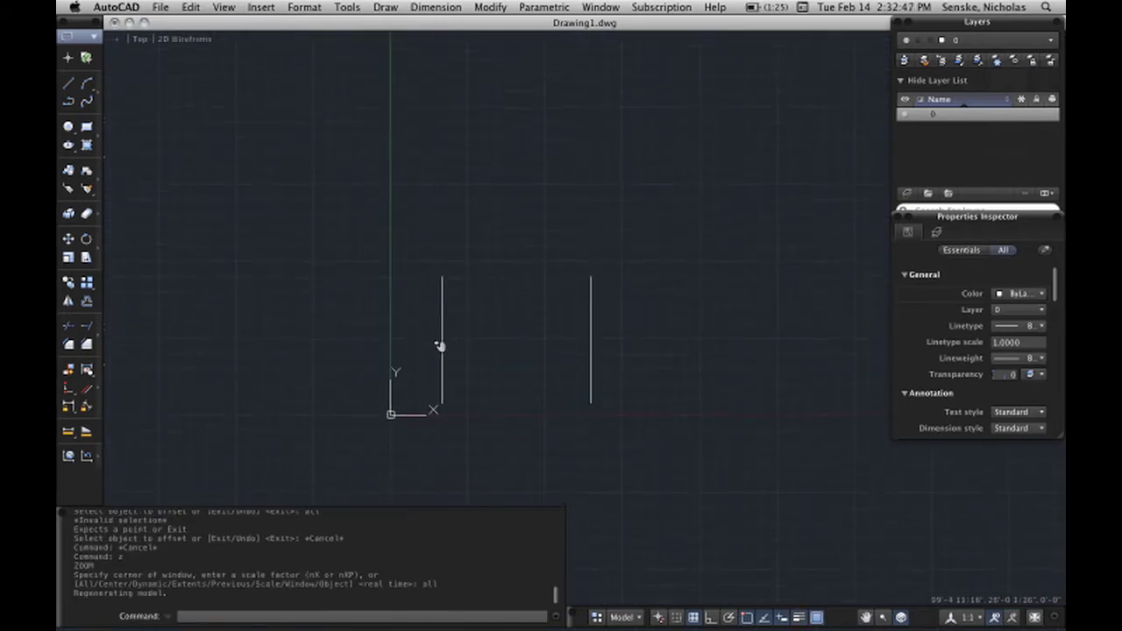
pyautogui.click(663, 388)
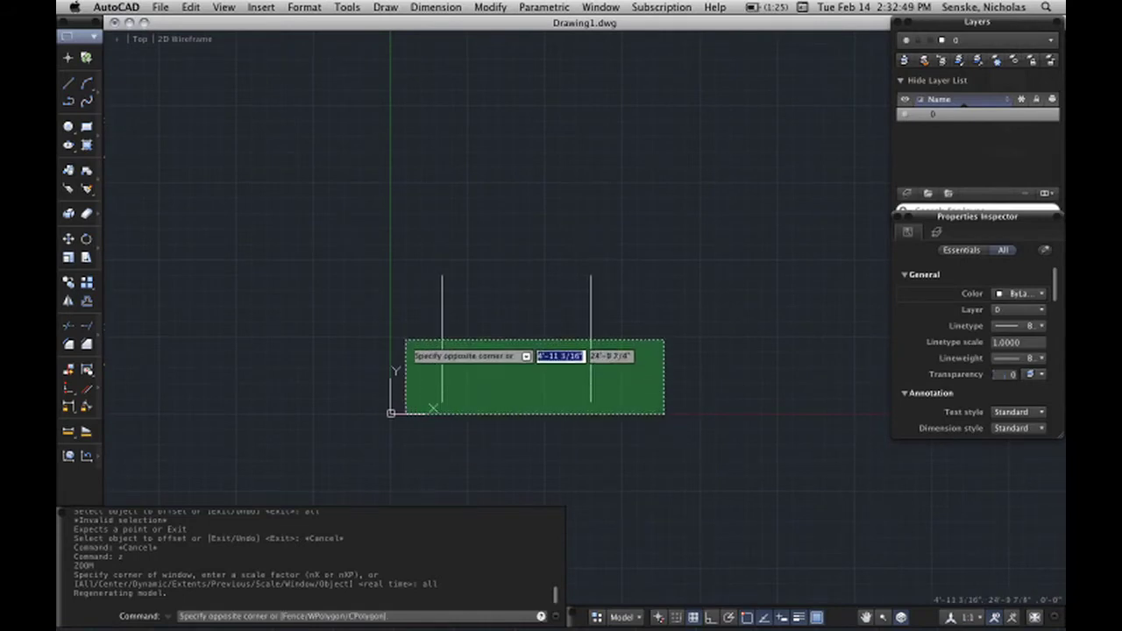
pyautogui.click(404, 337)
pyautogui.press('Delete')
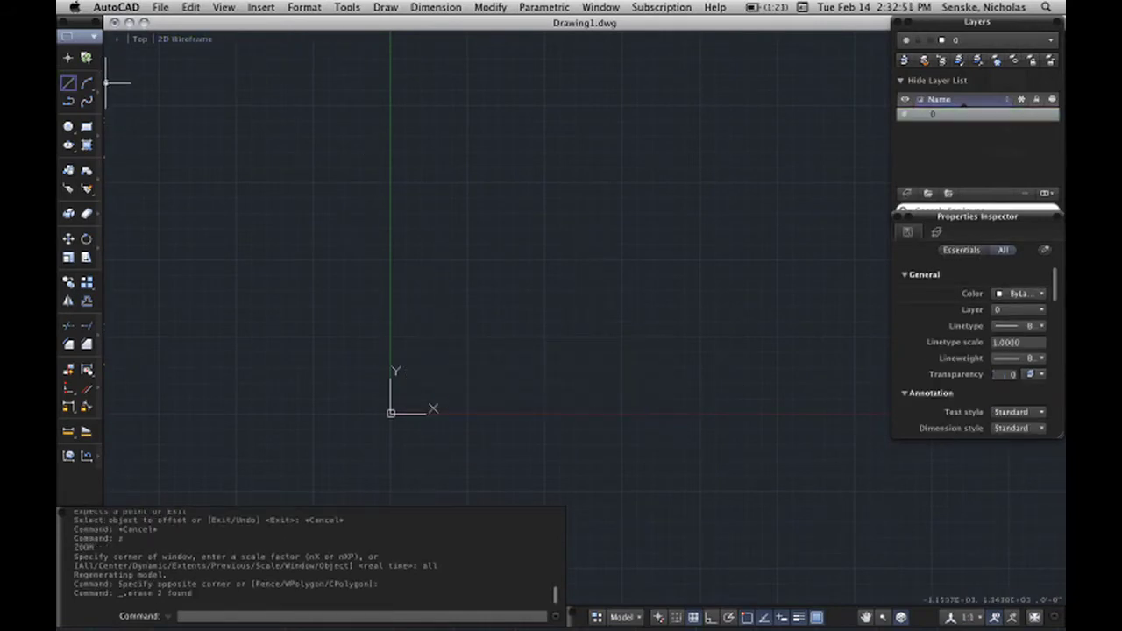
# Step: Draw a vertical line about 111' long with ortho on, right of the origin, and end the command
pyautogui.click(69, 83)
pyautogui.click(480, 384)
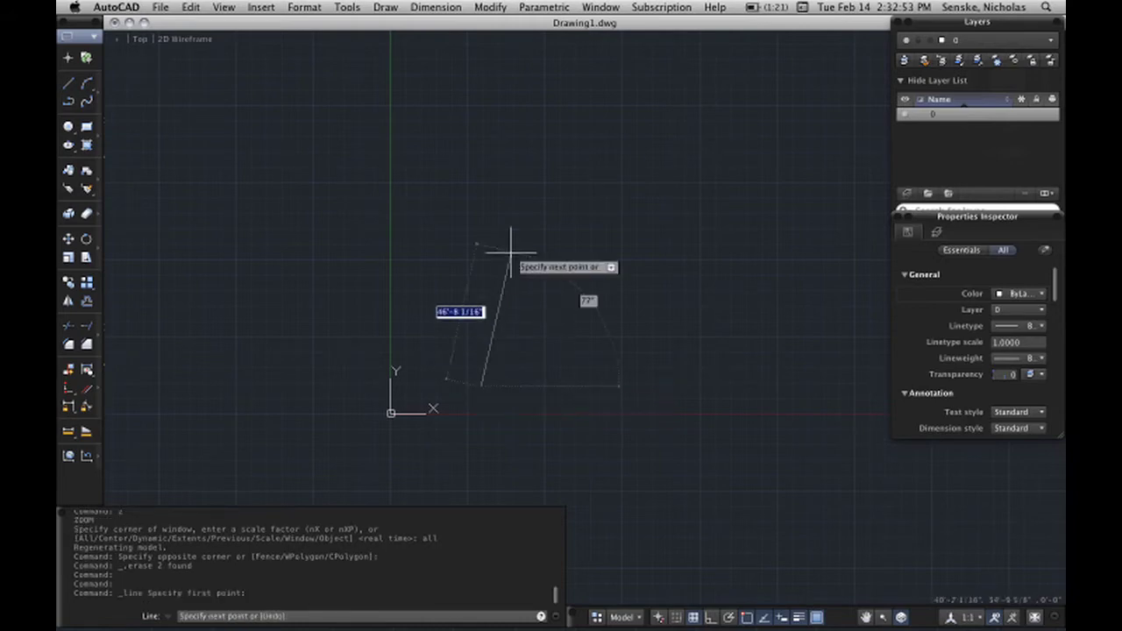
pyautogui.press('F8')
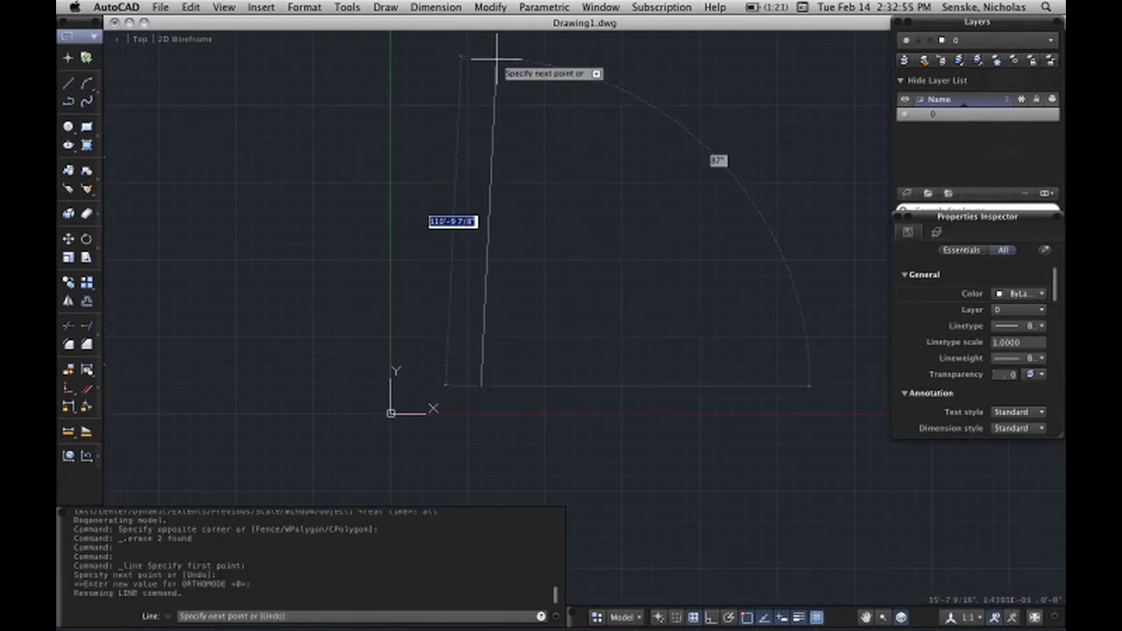
pyautogui.press('F8')
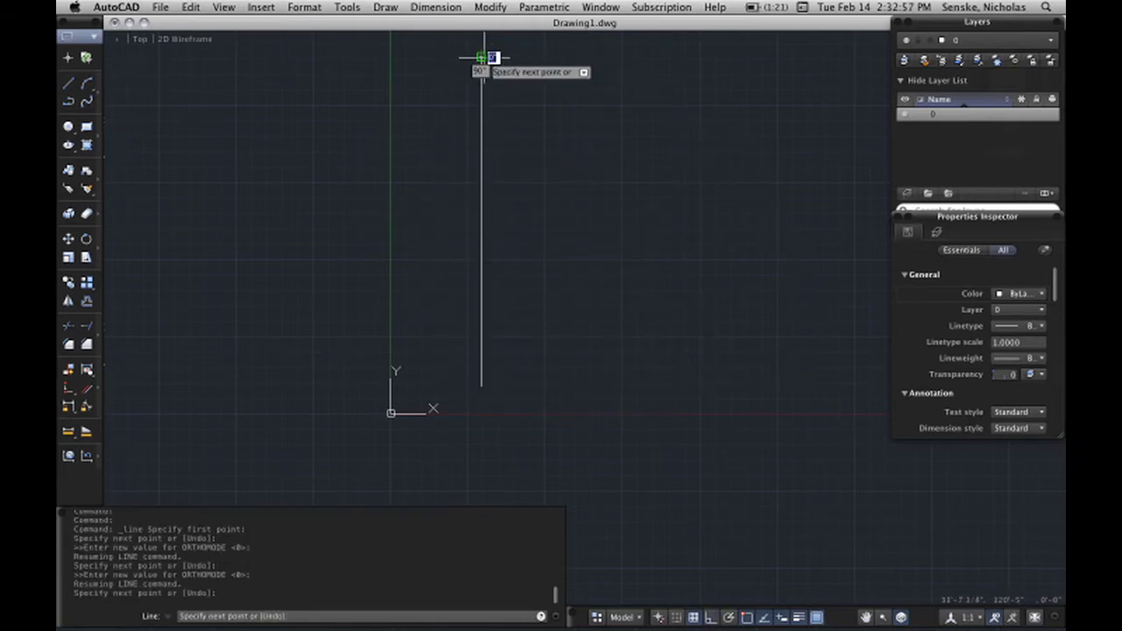
pyautogui.rightClick(484, 55)
pyautogui.click(534, 79)
# Step: Offset the tall vertical line 50' to the right, and offset that copy another 50' to the right
pyautogui.write('off')
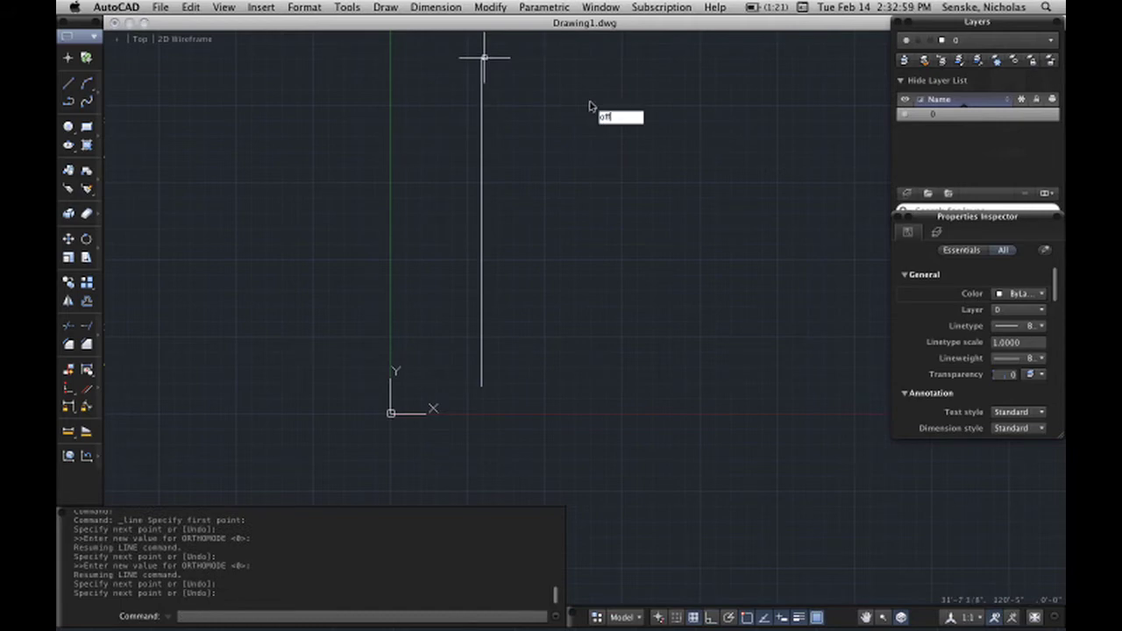
pyautogui.write('set')
pyautogui.press('Return')
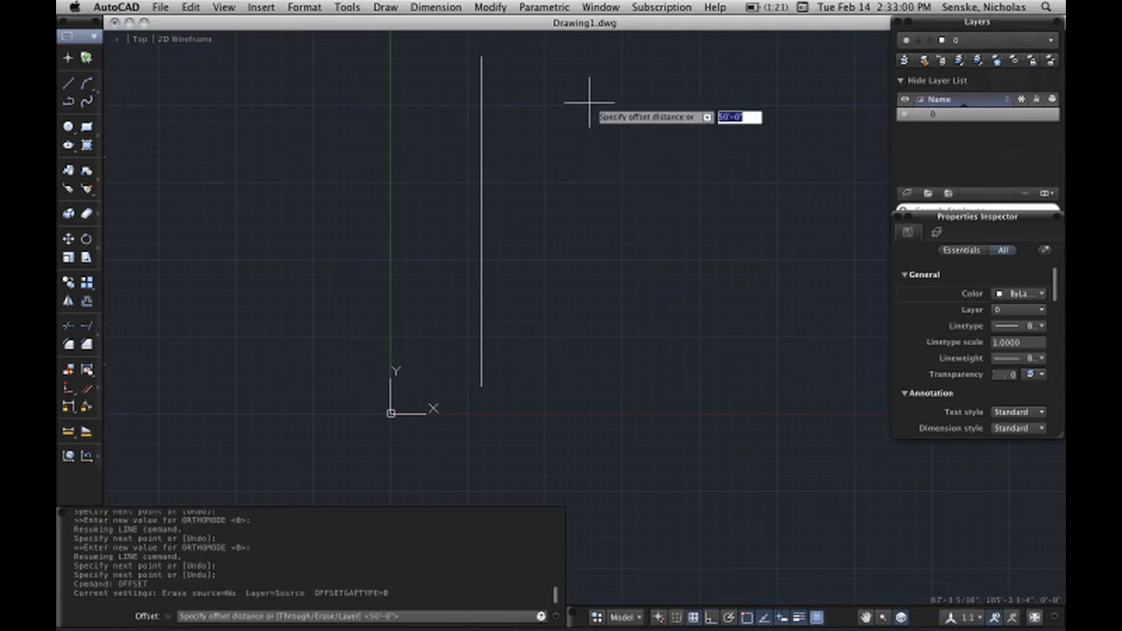
pyautogui.press('Return')
pyautogui.click(482, 201)
pyautogui.click(653, 204)
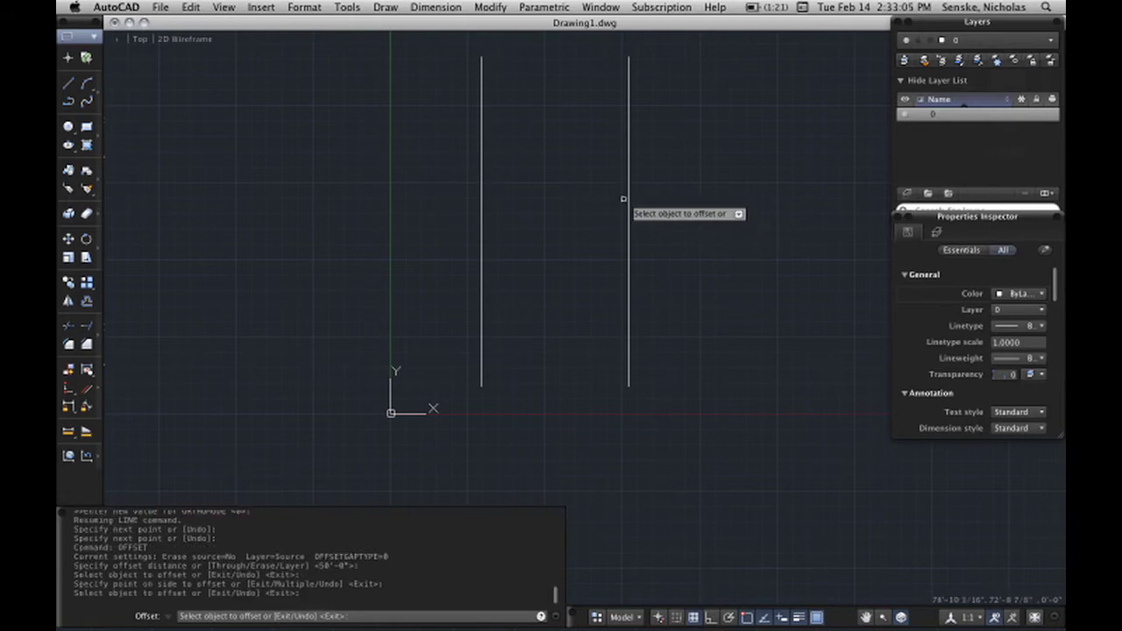
pyautogui.click(629, 200)
pyautogui.click(746, 213)
pyautogui.press('Return')
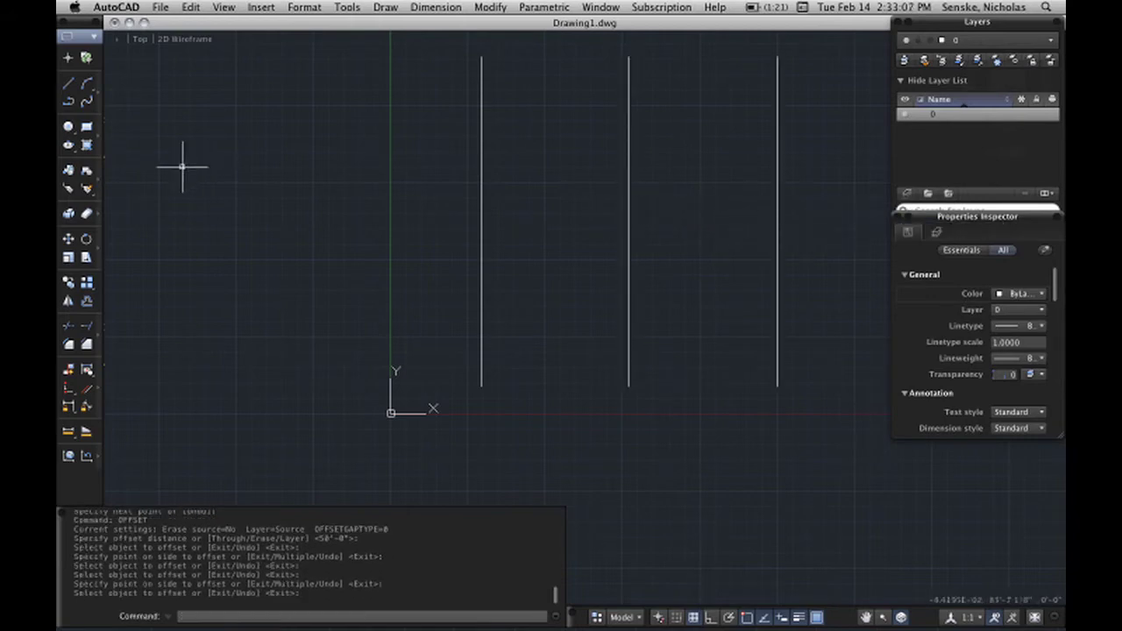
# Step: Draw a horizontal line with ortho on across the lower part of all three vertical lines, and end the command
pyautogui.click(313, 330)
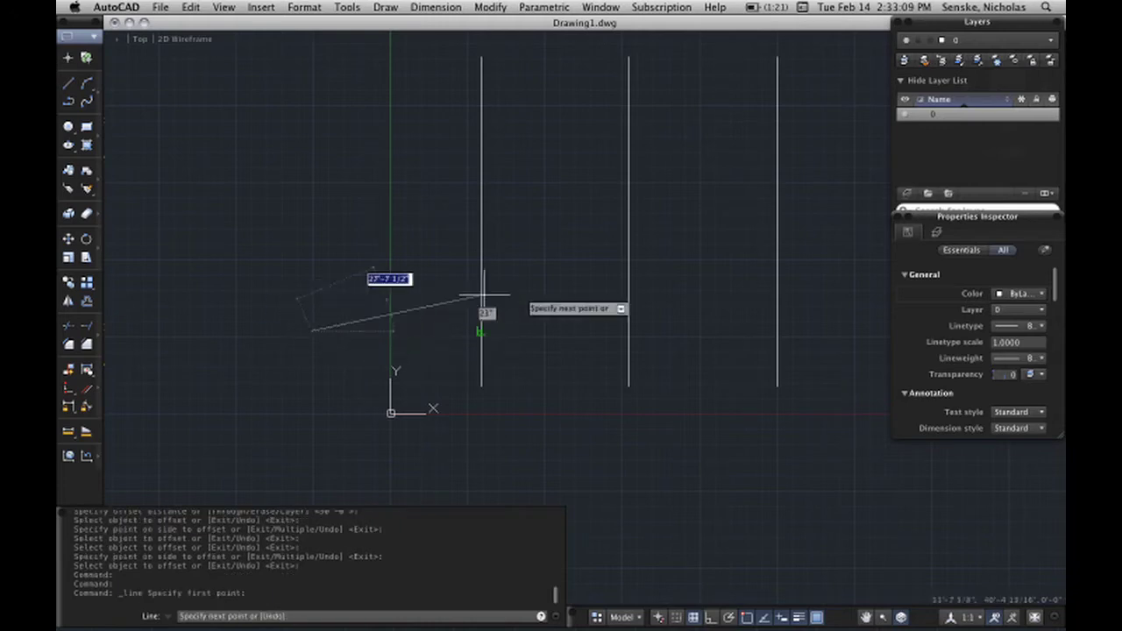
pyautogui.press('F8')
pyautogui.click(847, 326)
pyautogui.rightClick(847, 317)
pyautogui.click(864, 321)
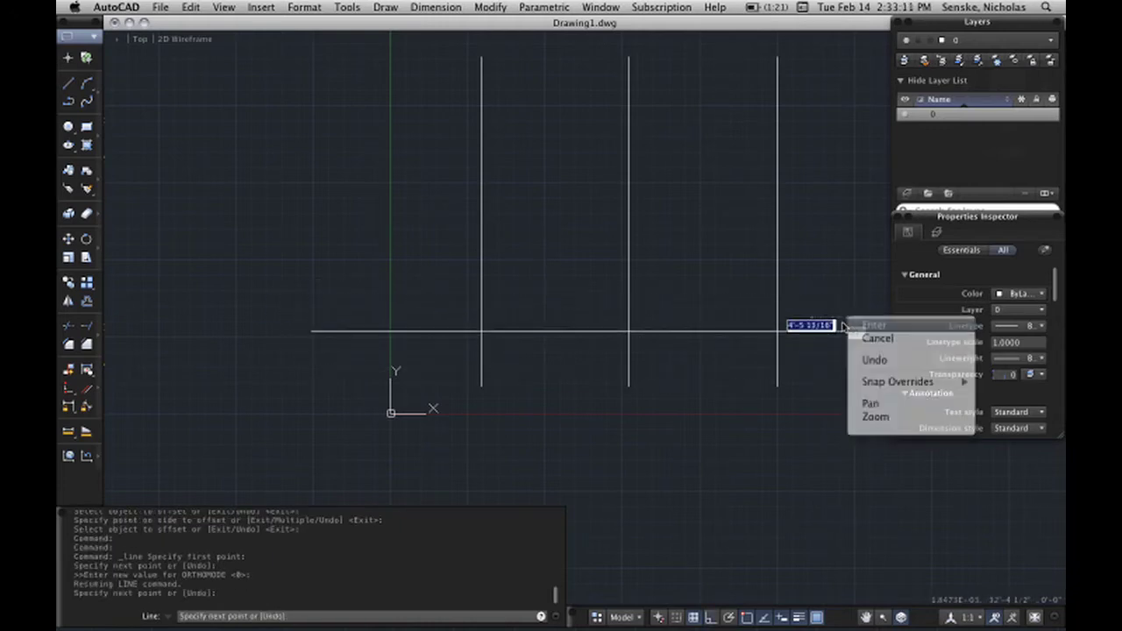
# Step: Offset the horizontal line upward by 20' three times in succession, each from the newest copy, and end the command
pyautogui.write('off')
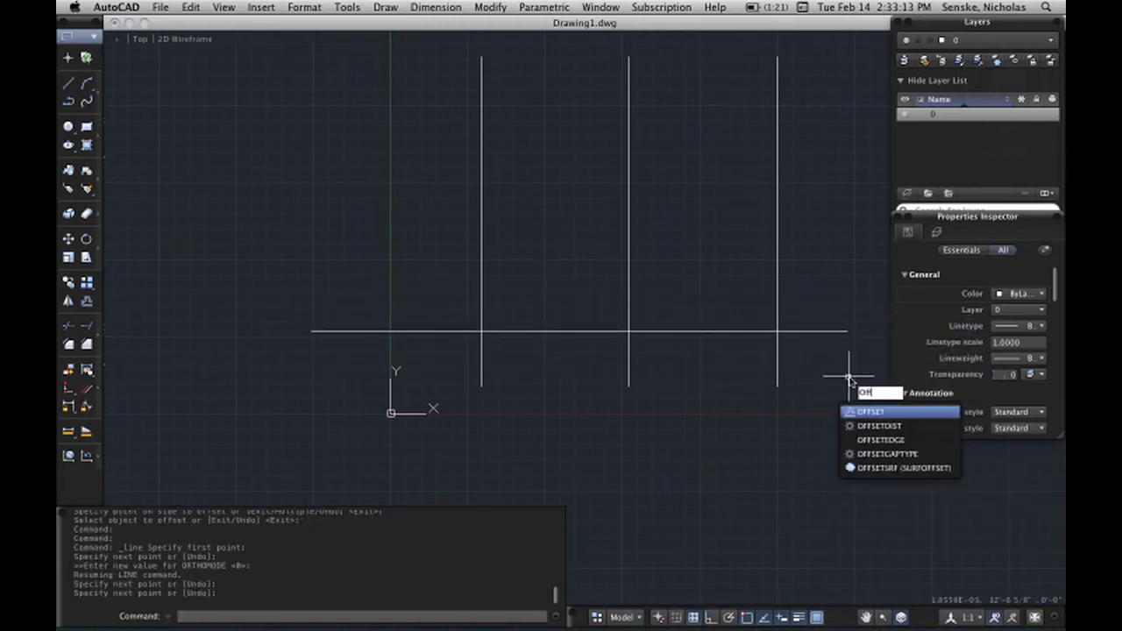
pyautogui.press('Return')
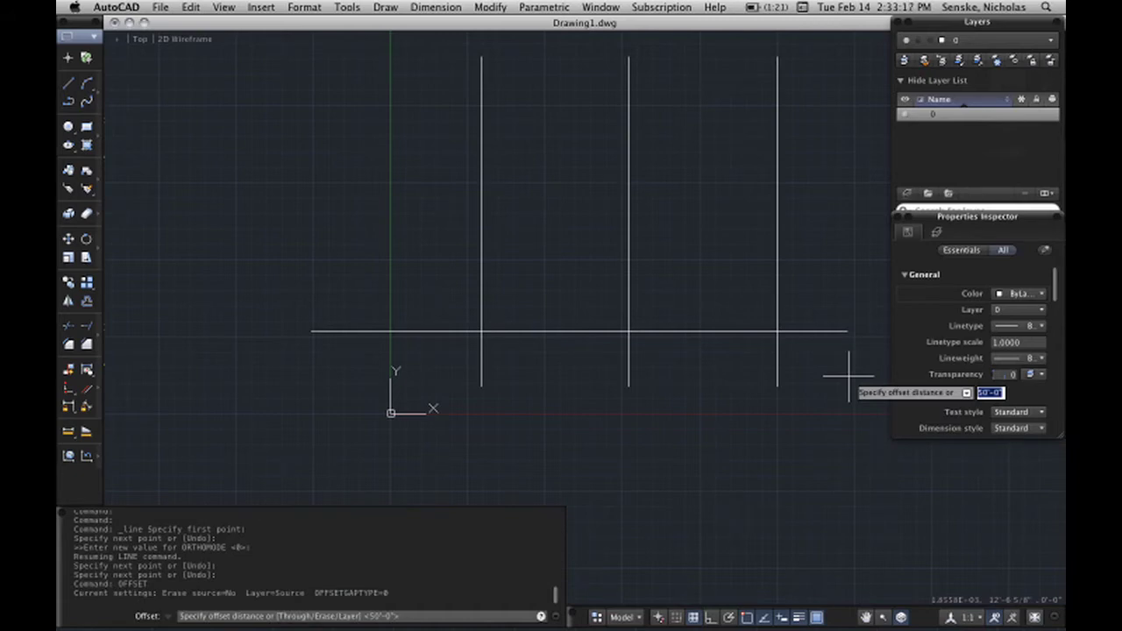
pyautogui.write("20'")
pyautogui.press('Return')
pyautogui.click(808, 331)
pyautogui.click(804, 254)
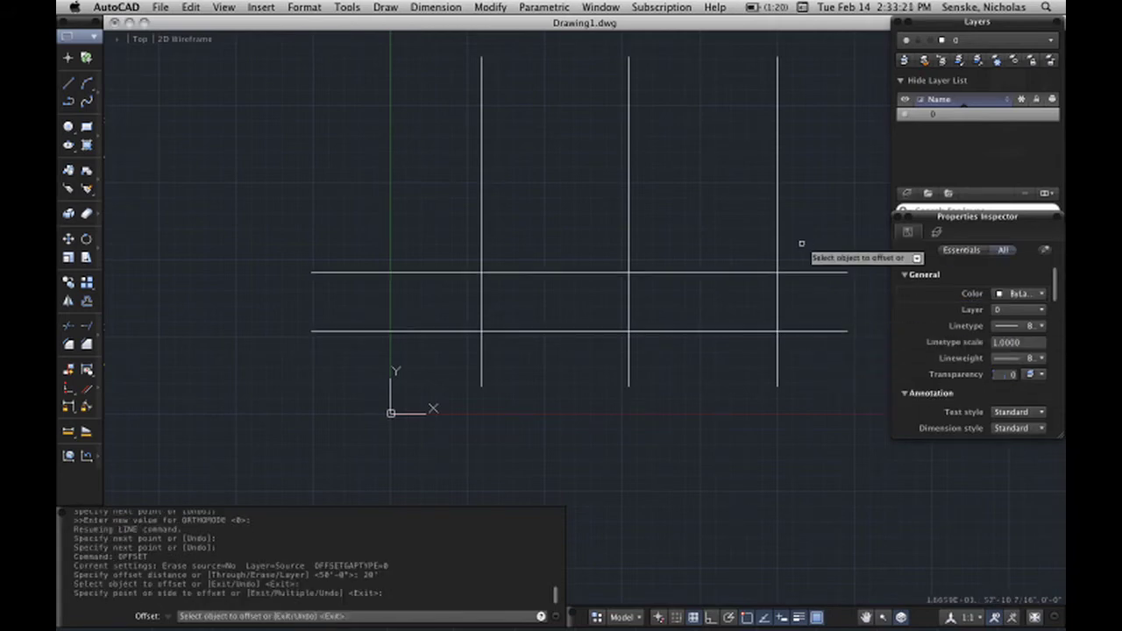
pyautogui.click(806, 272)
pyautogui.click(809, 213)
pyautogui.click(814, 213)
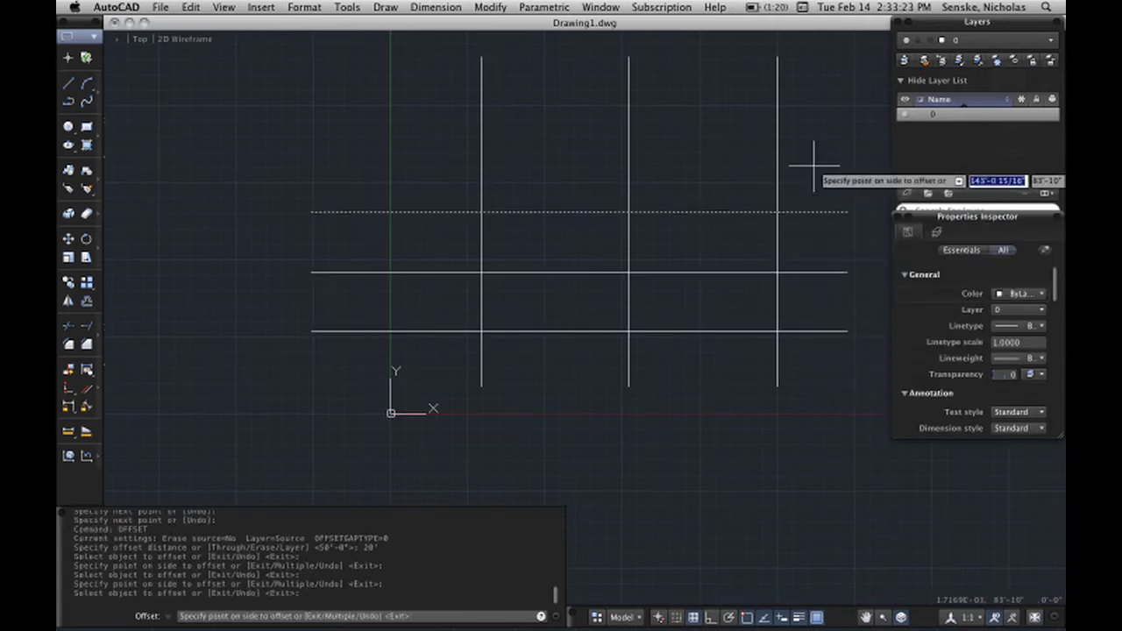
pyautogui.click(815, 170)
pyautogui.press('Escape')
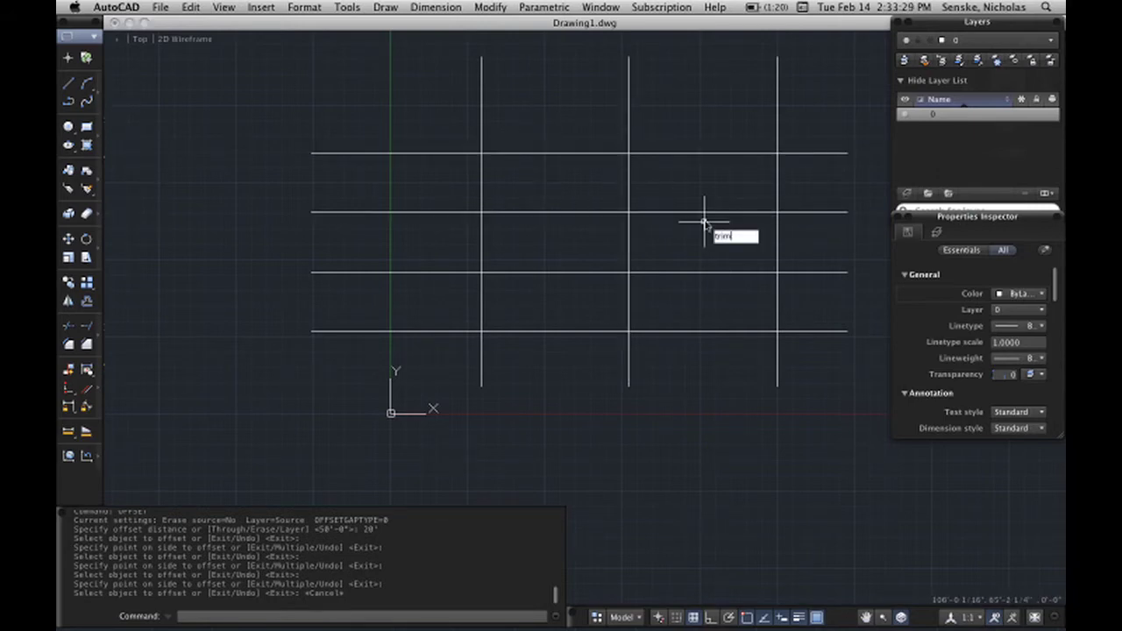
# Step: Offset the middle vertical line 10' to the right and end the command
pyautogui.press('Escape')
pyautogui.press('Escape')
pyautogui.press('Escape')
pyautogui.write('off')
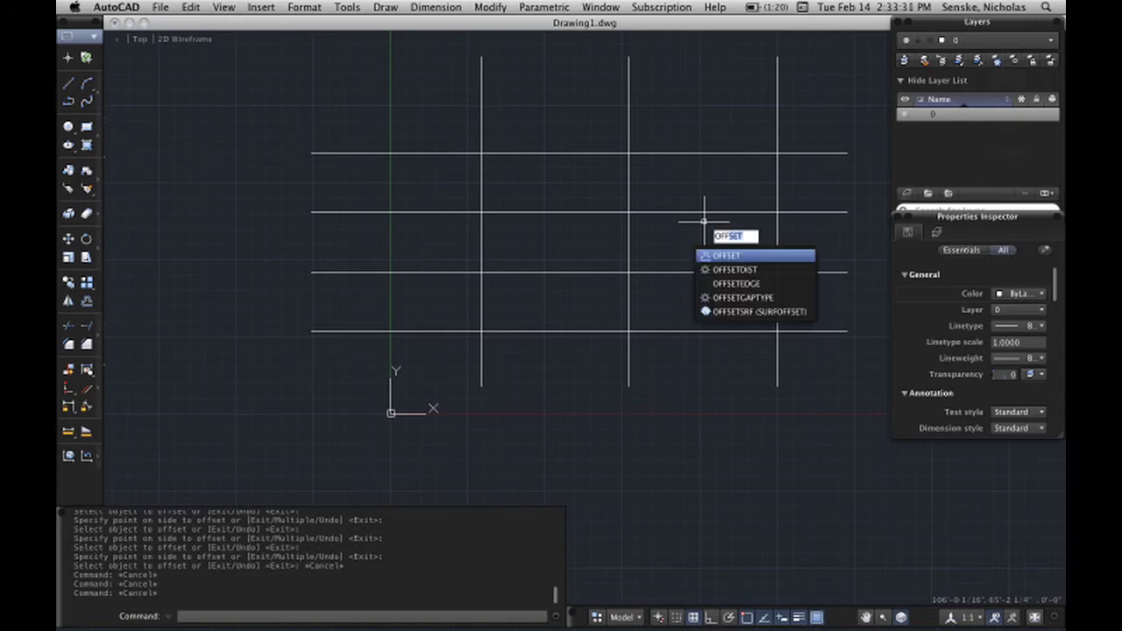
pyautogui.press('Return')
pyautogui.write("10'")
pyautogui.press('Return')
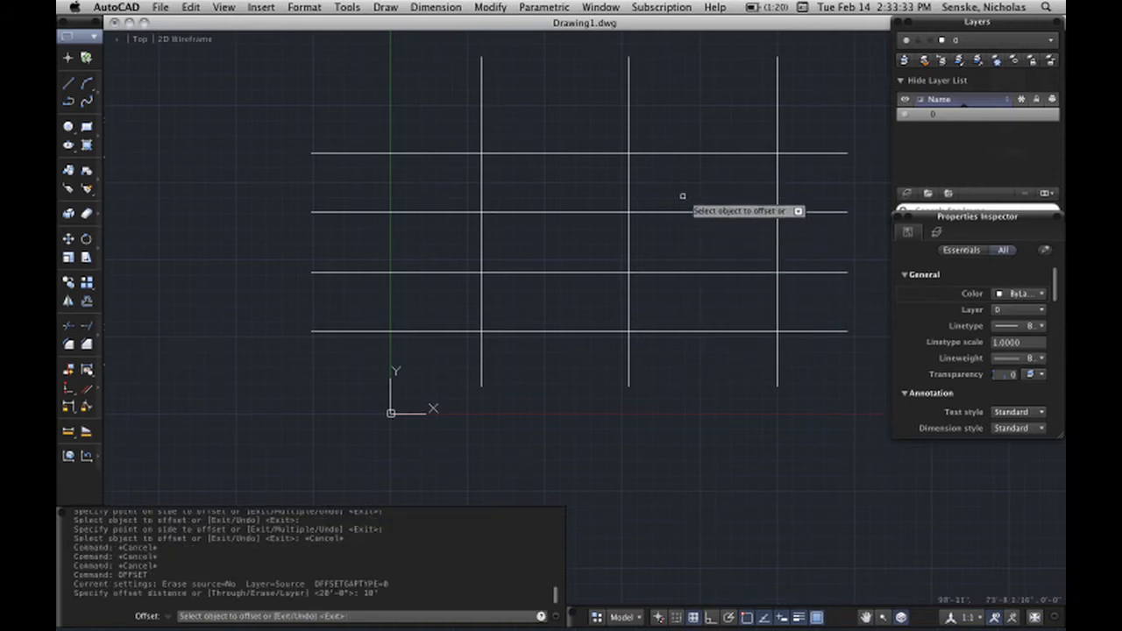
pyautogui.click(629, 181)
pyautogui.click(696, 188)
pyautogui.press('Escape')
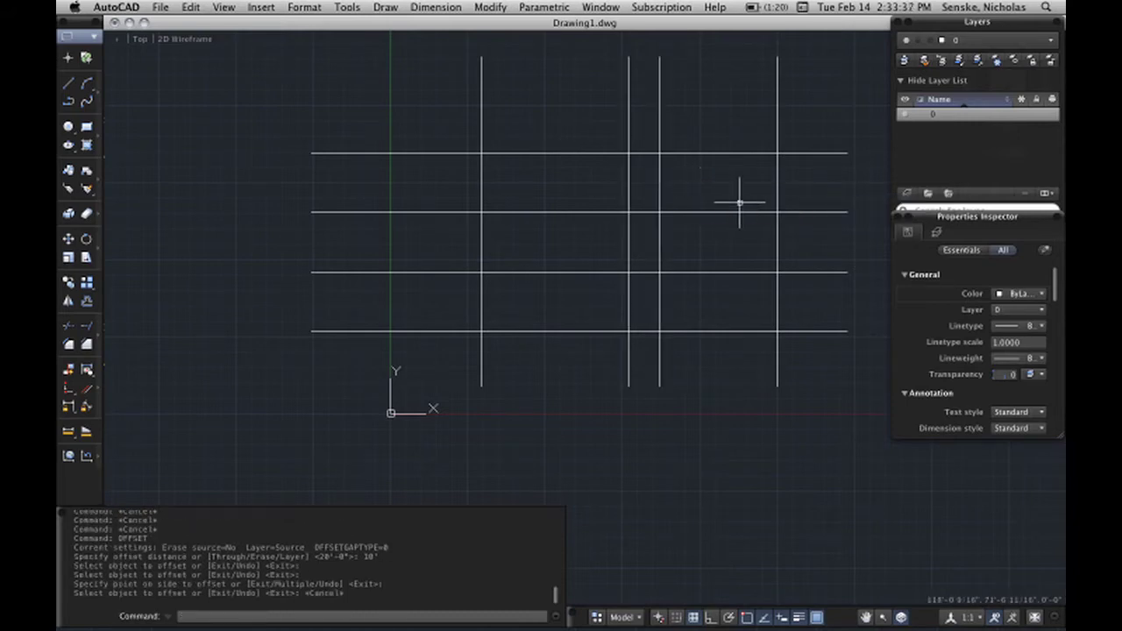
# Step: Use Trim with all lines as cutting edges to remove the horizontal lines' overhangs left of the first vertical line
pyautogui.write('t')
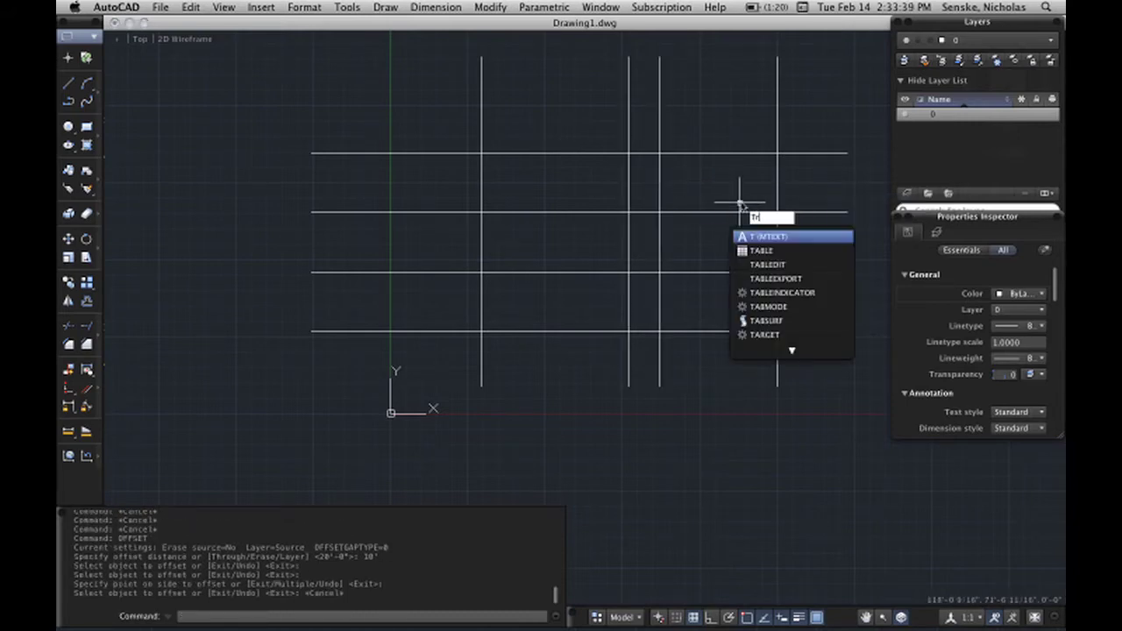
pyautogui.write('r')
pyautogui.press('Return')
pyautogui.click(812, 373)
pyautogui.click(564, 233)
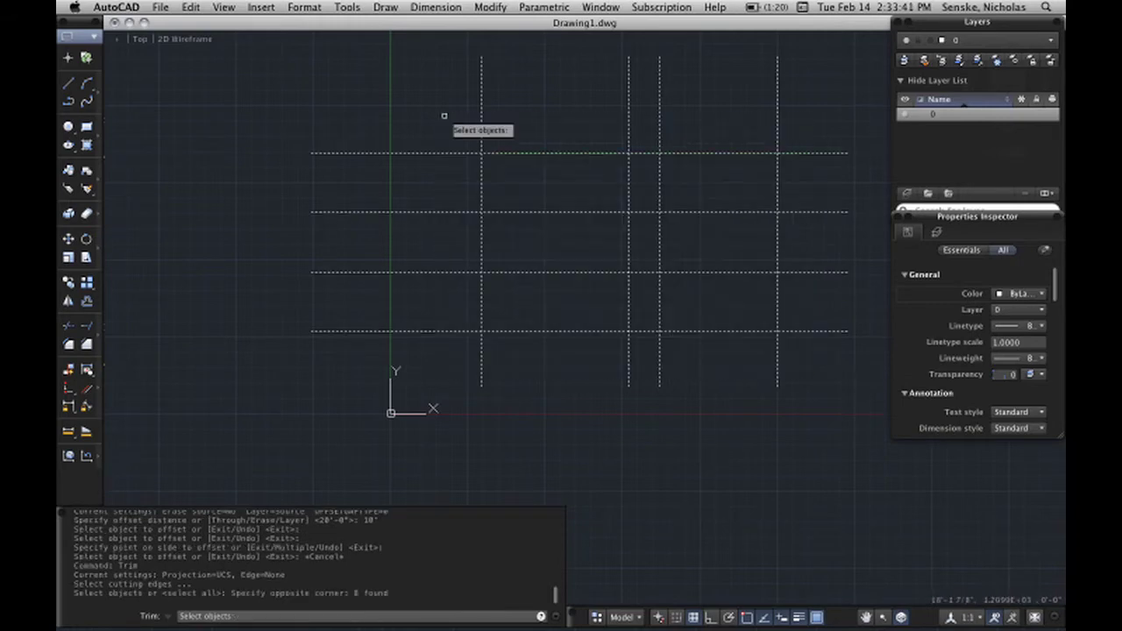
pyautogui.press('Return')
pyautogui.click(461, 351)
pyautogui.click(394, 31)
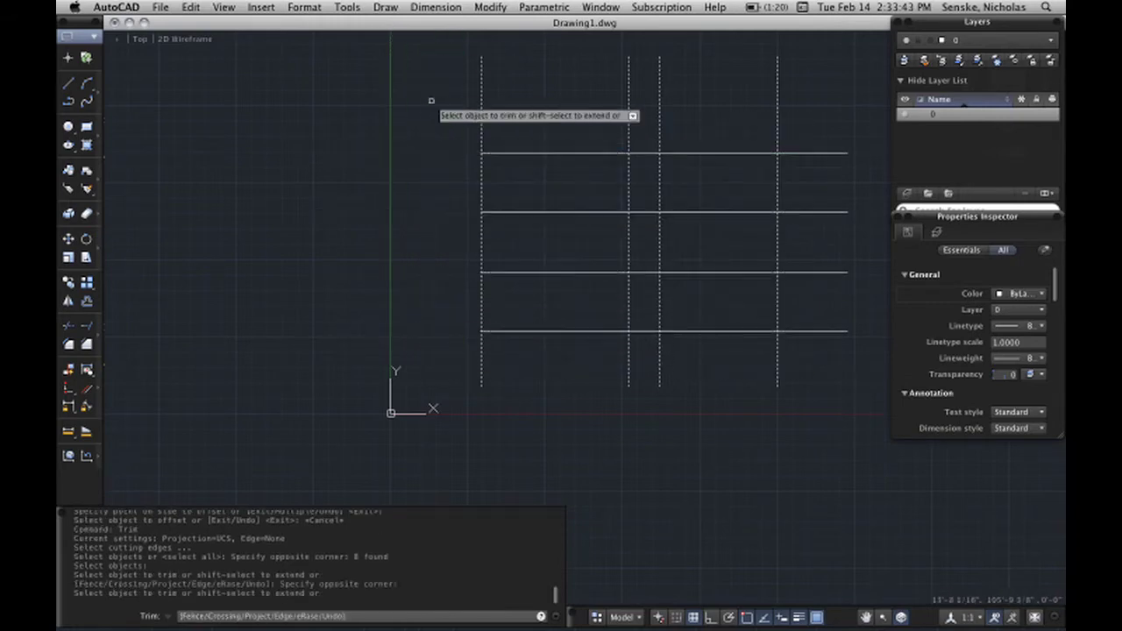
# Step: Trim the vertical lines below the lowest horizontal line and the horizontal lines' overhangs beyond the rightmost vertical line
pyautogui.click(797, 377)
pyautogui.click(482, 394)
pyautogui.click(392, 365)
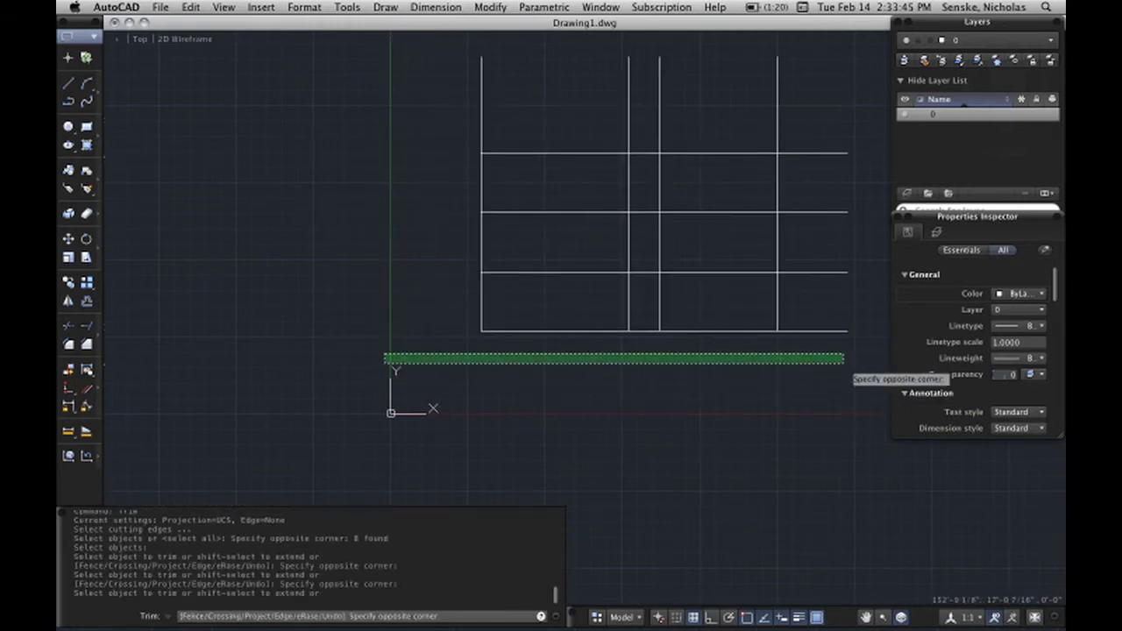
pyautogui.click(844, 382)
pyautogui.click(840, 384)
pyautogui.click(793, 113)
# Step: Trim the outer edges of the grid's upper-right cell and the vertical ends above the highest horizontal line, then end Trim
pyautogui.click(812, 176)
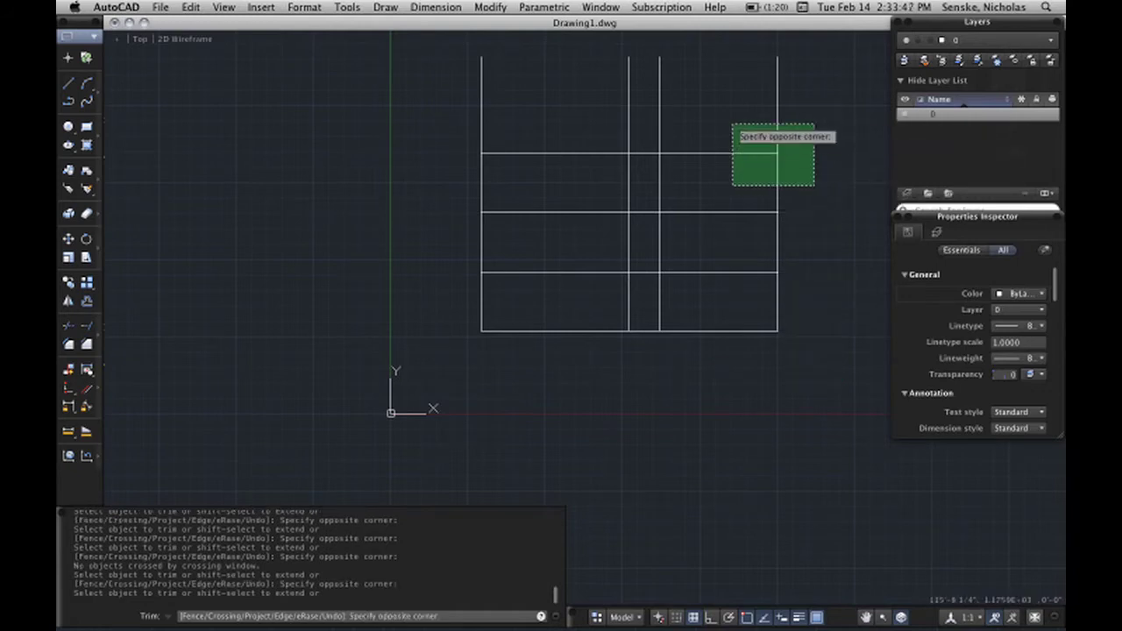
pyautogui.click(730, 123)
pyautogui.click(707, 130)
pyautogui.click(454, 117)
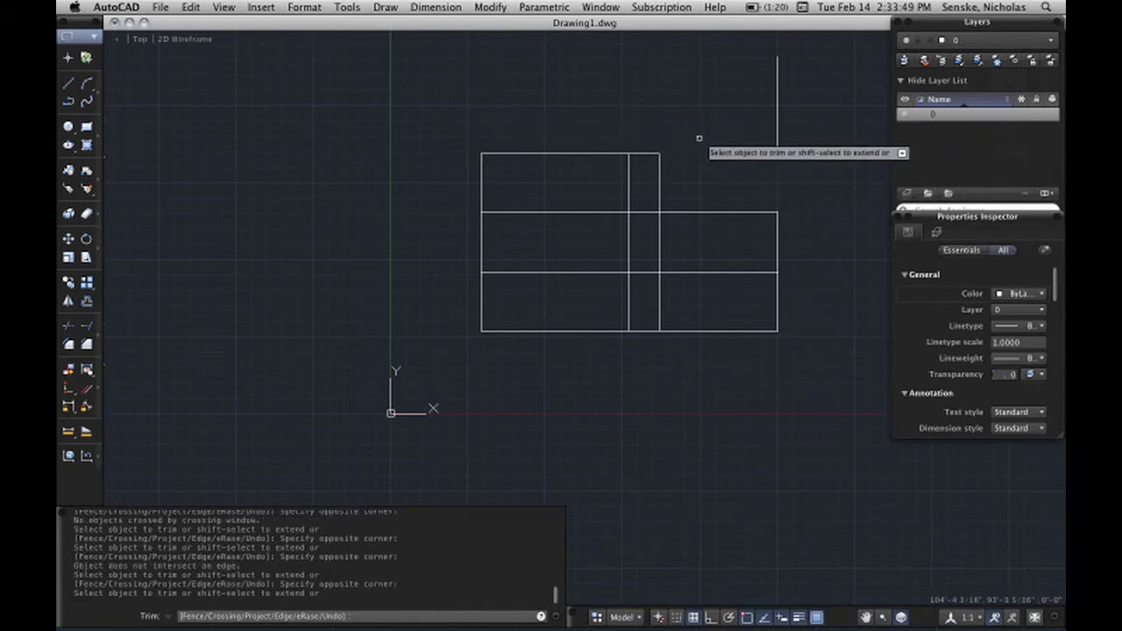
pyautogui.press('Escape')
# Step: Erase the leftover vertical line segment above the grid's right edge
pyautogui.click(851, 165)
pyautogui.click(766, 121)
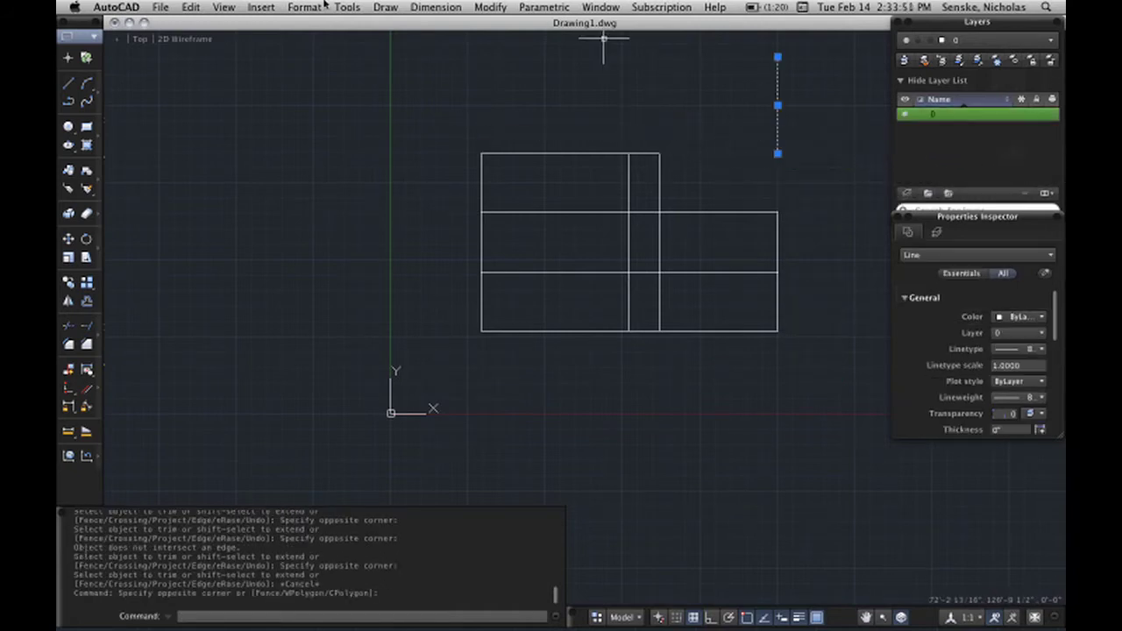
pyautogui.click(191, 7)
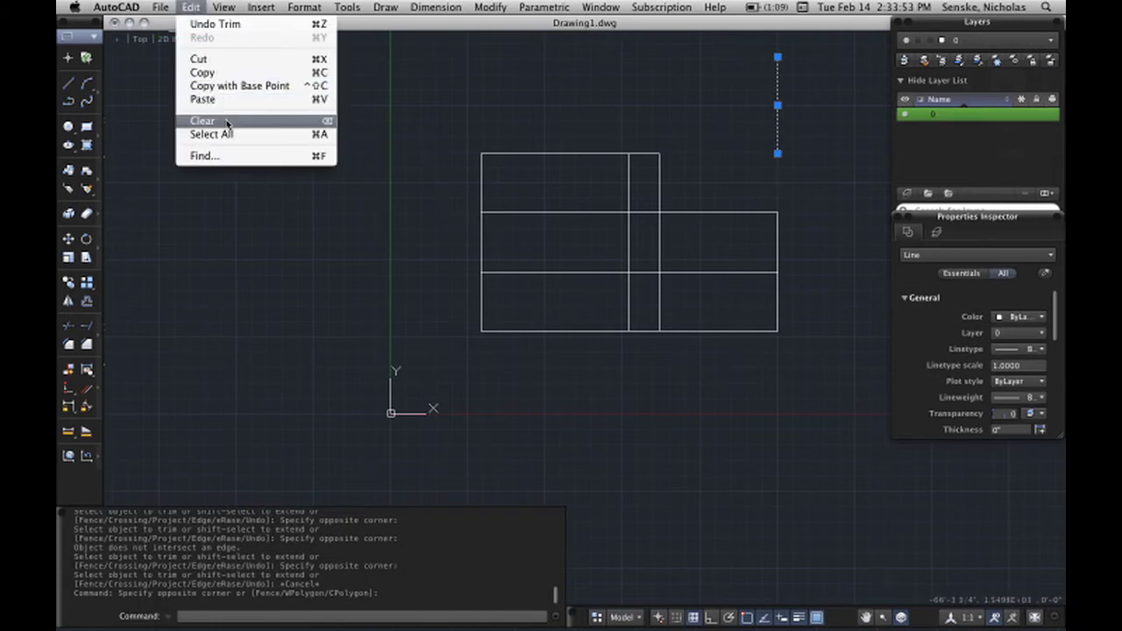
pyautogui.click(226, 123)
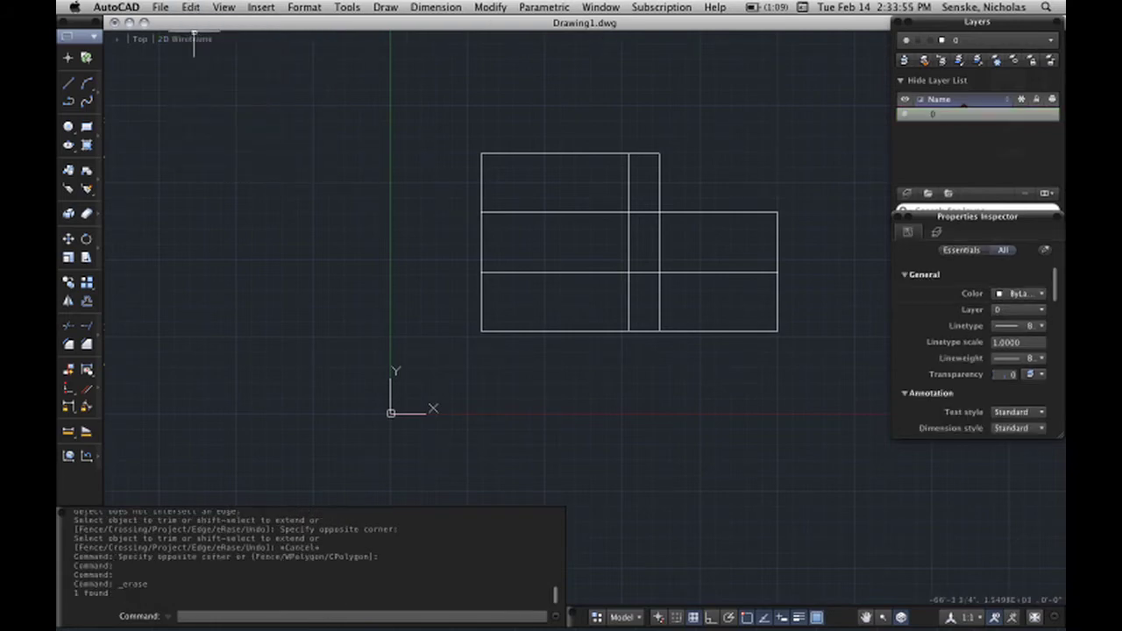
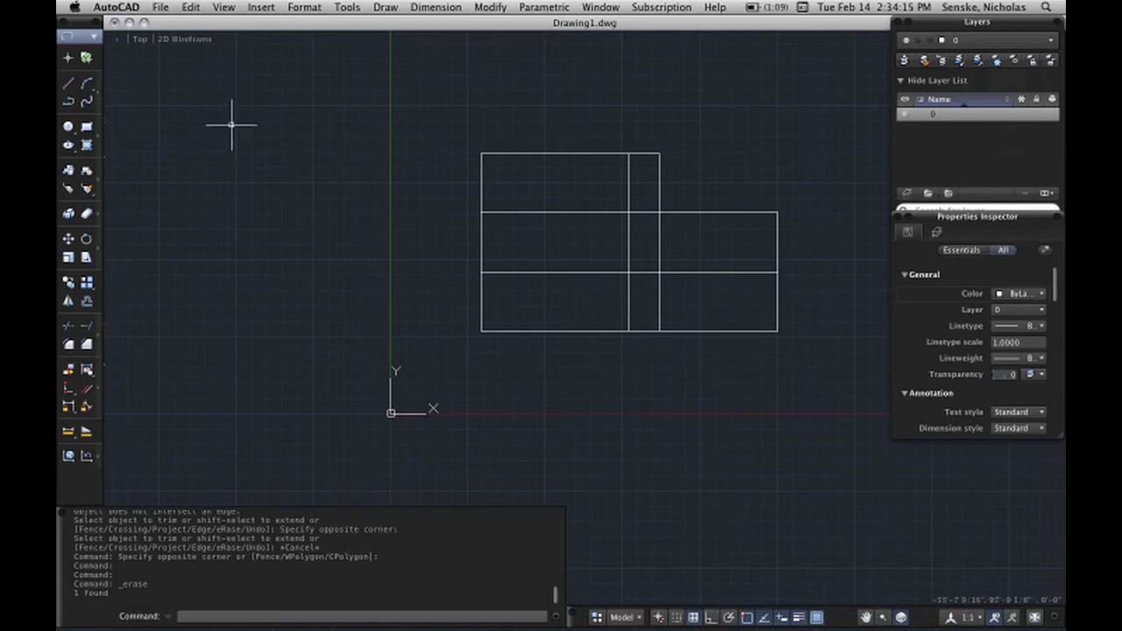
# Step: Draw a long horizontal line with ortho on above the trimmed grid, extending past both of its sides, and end the command
pyautogui.moveTo(441, 244); pyautogui.dragTo(441, 278, button='middle')
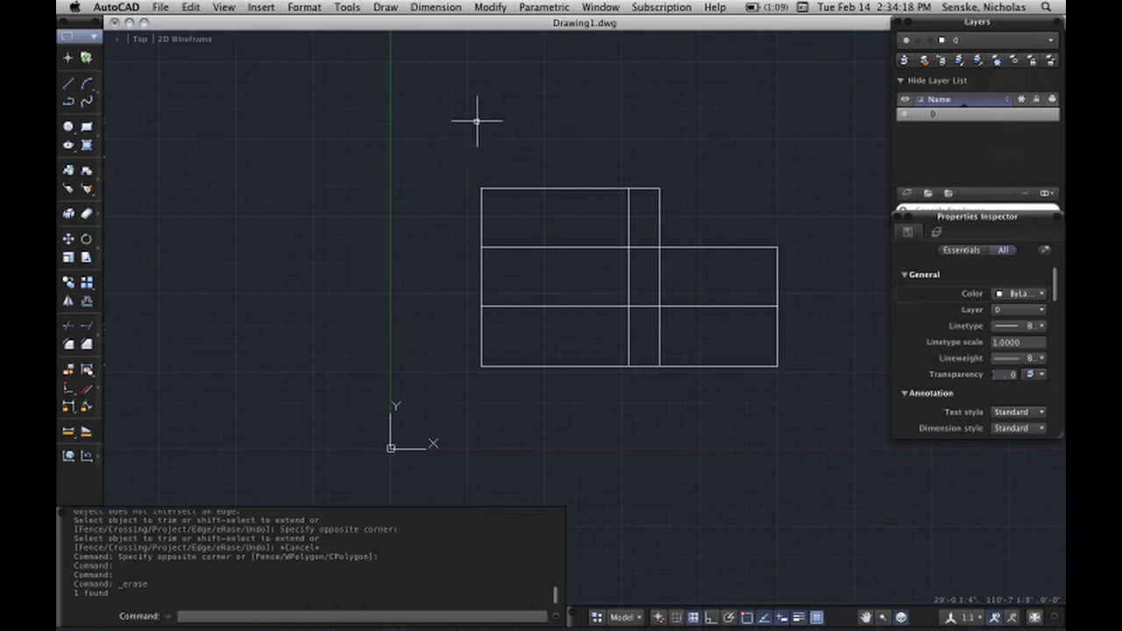
pyautogui.click(69, 83)
pyautogui.click(216, 121)
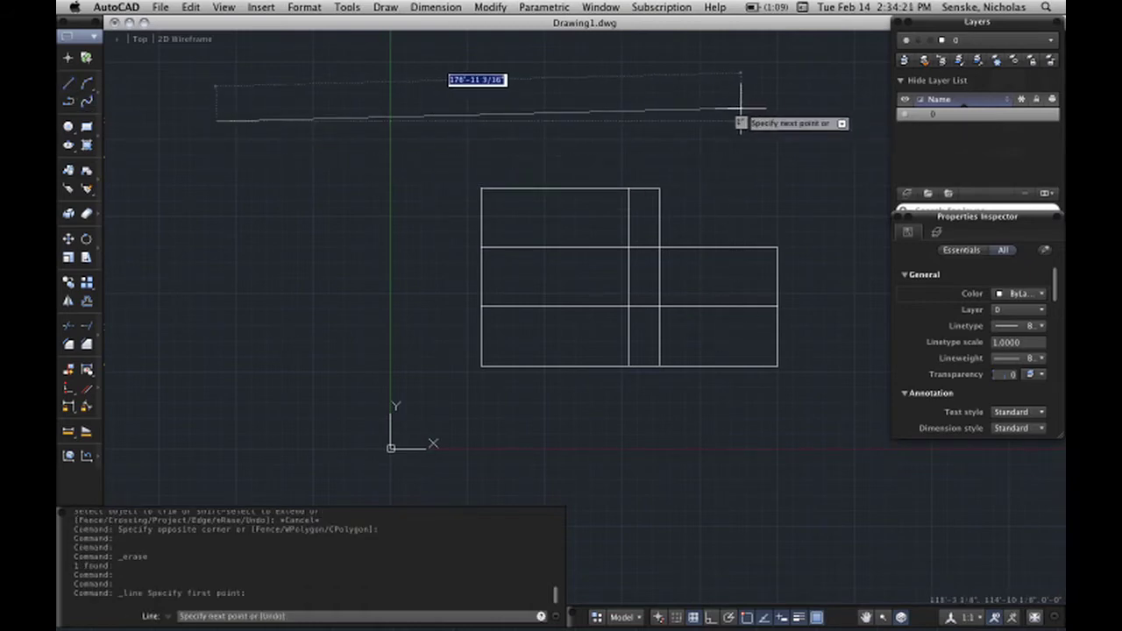
pyautogui.press('F8')
pyautogui.click(841, 121)
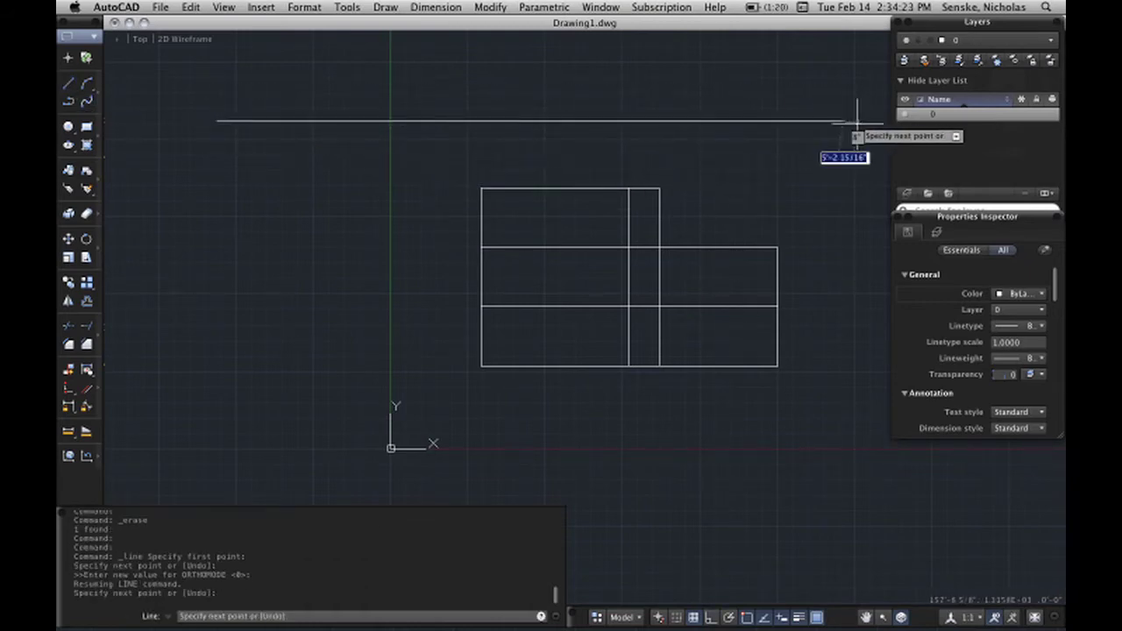
pyautogui.rightClick(845, 161)
pyautogui.click(849, 163)
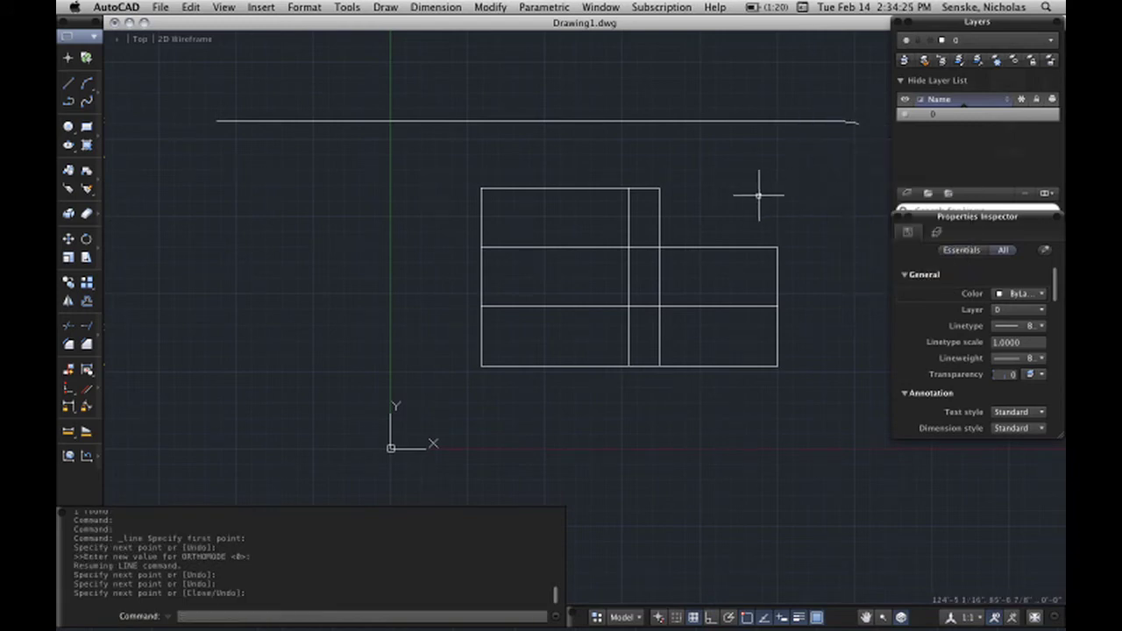
pyautogui.rightClick(768, 211)
pyautogui.click(789, 218)
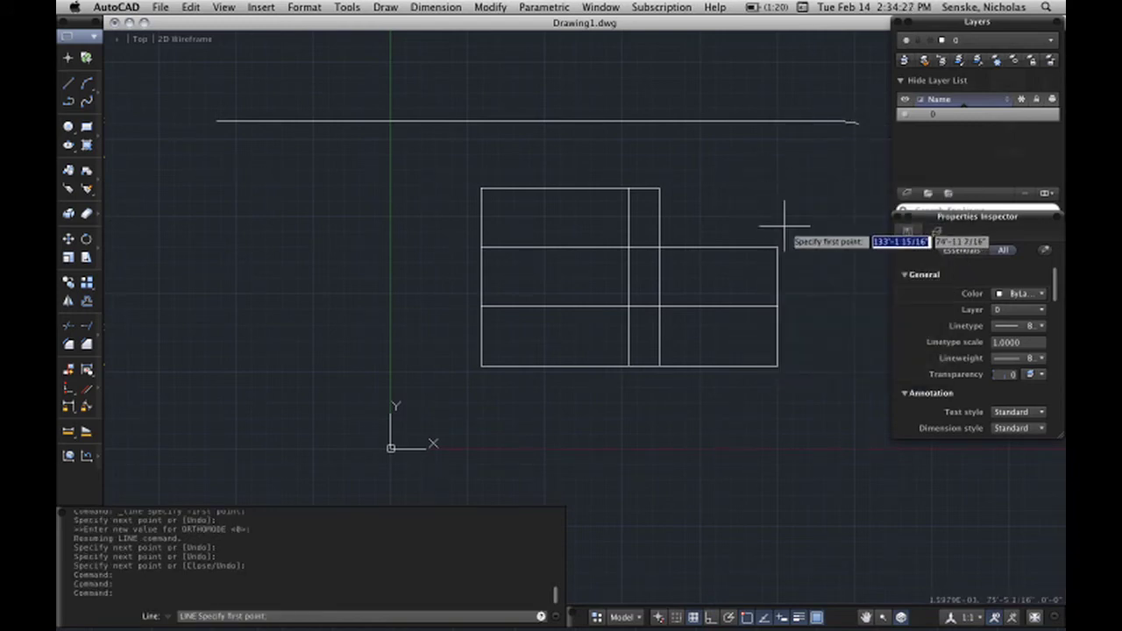
pyautogui.click(776, 248)
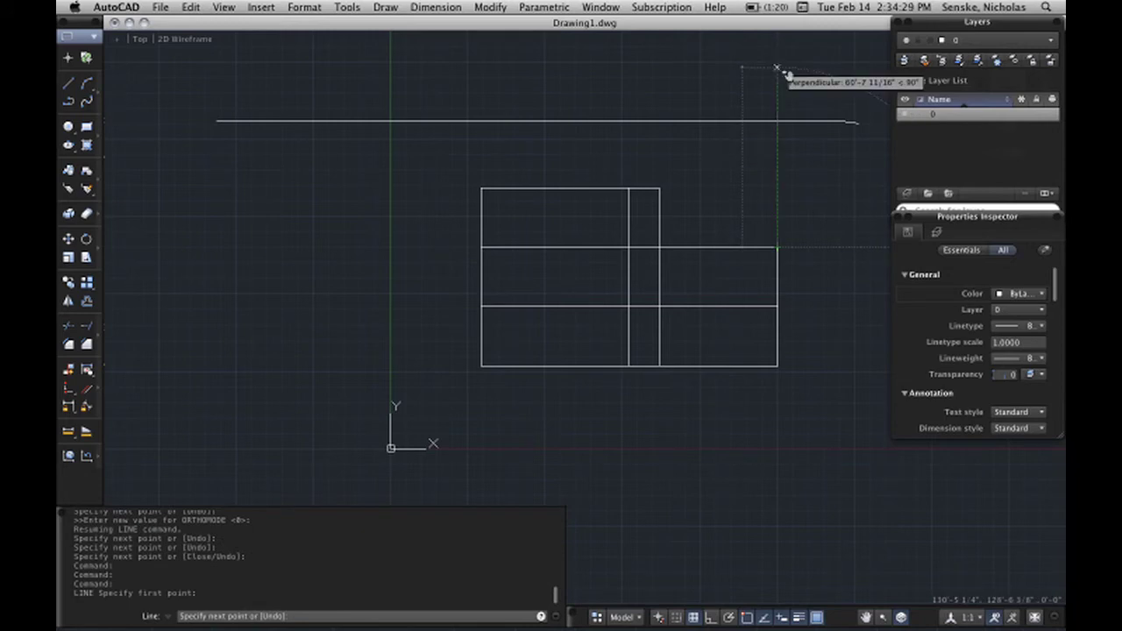
pyautogui.rightClick(770, 99)
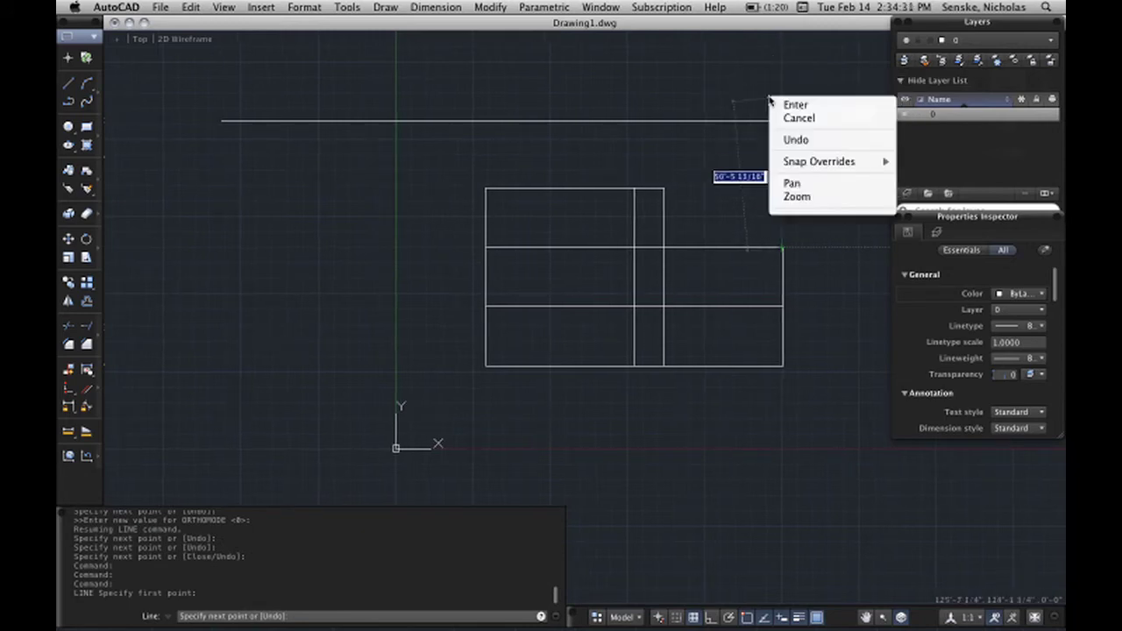
pyautogui.press('Escape')
pyautogui.press('Escape')
pyautogui.hscroll(1, 701, 127)
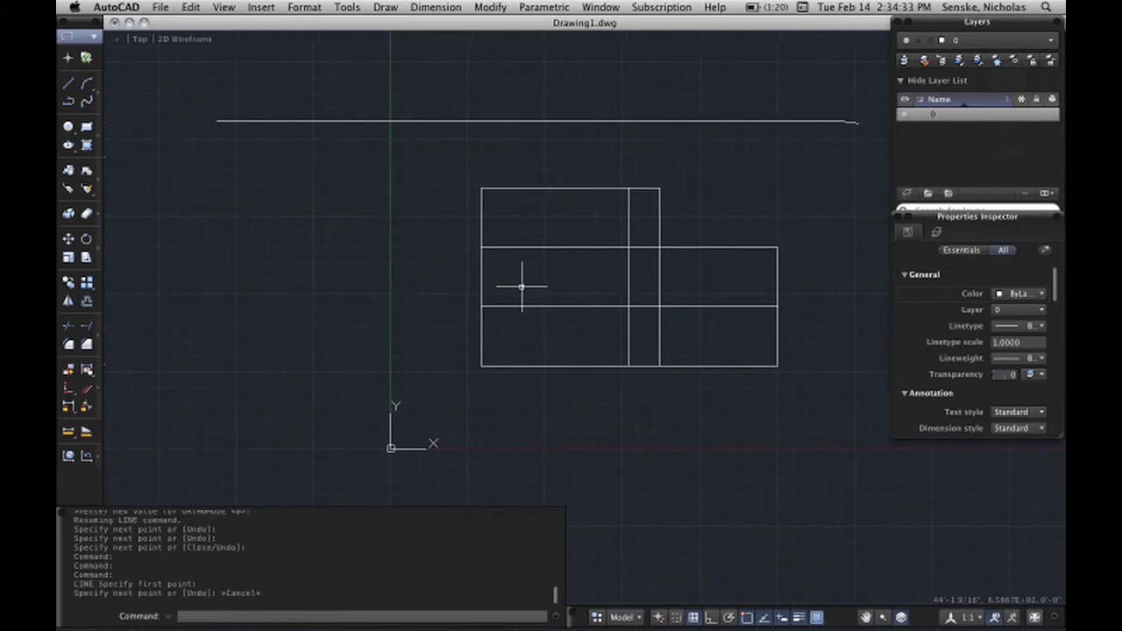
# Step: Draw a vertical line about 100' long with ortho on, from the upper end of the grid's right edge up past the long horizontal line
pyautogui.write('z')
pyautogui.press('Return')
pyautogui.write('a')
pyautogui.press('Return')
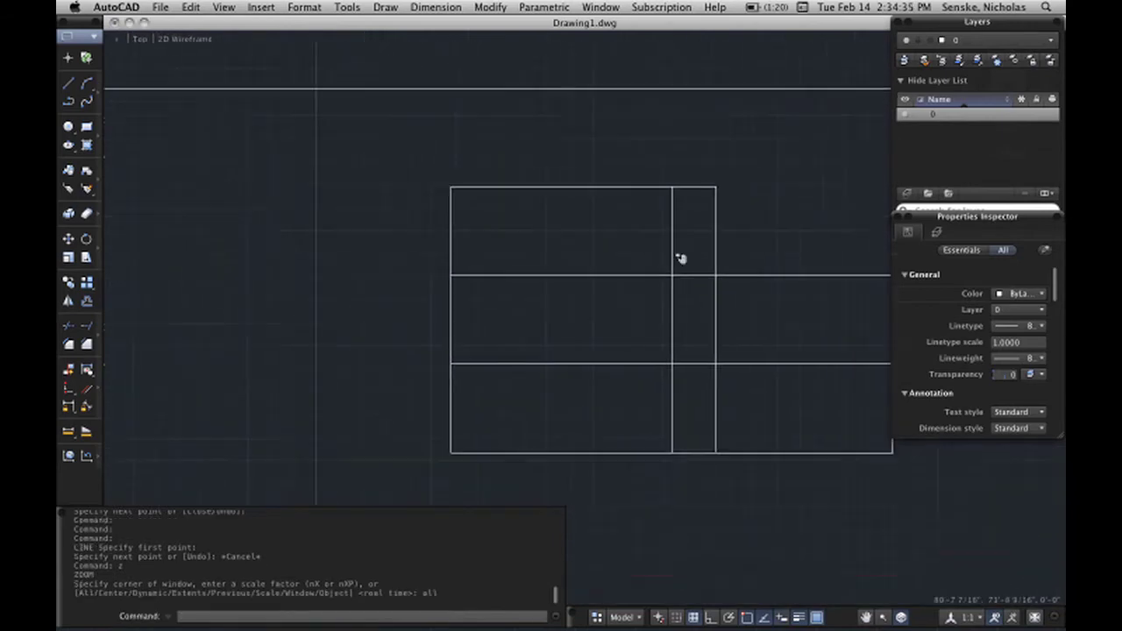
pyautogui.click(189, 7)
pyautogui.moveTo(224, 7)
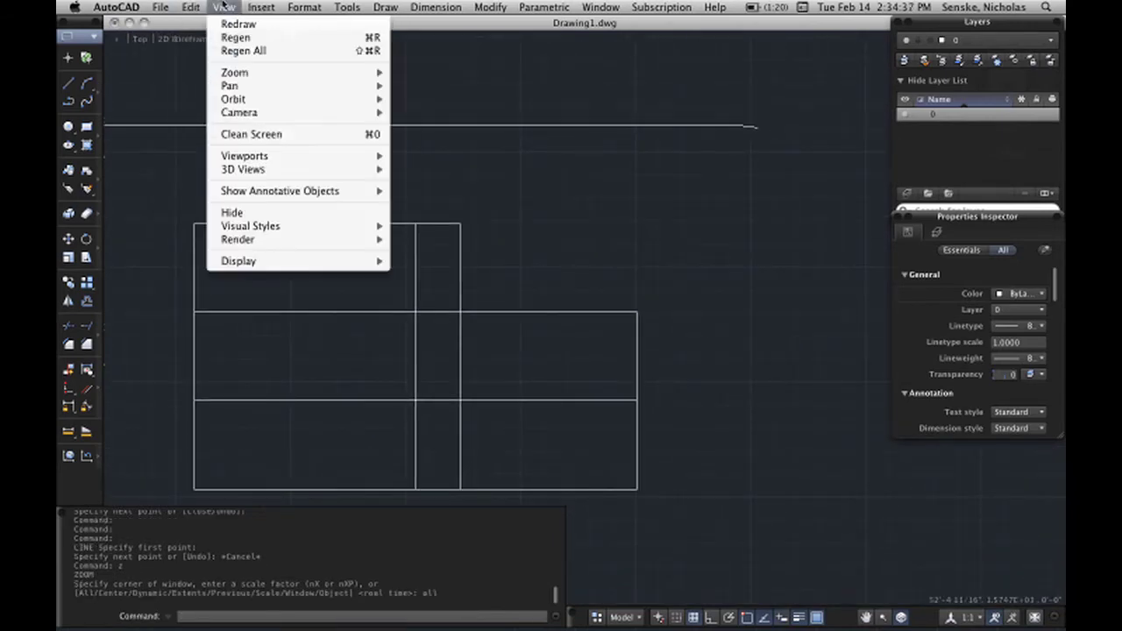
pyautogui.moveTo(237, 74)
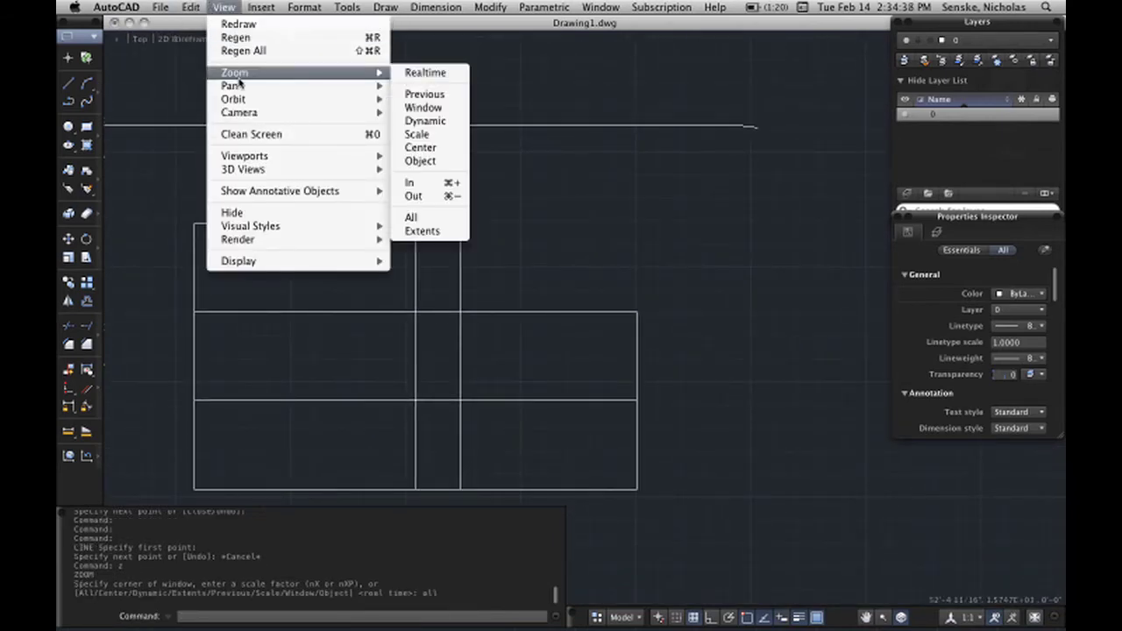
pyautogui.click(413, 196)
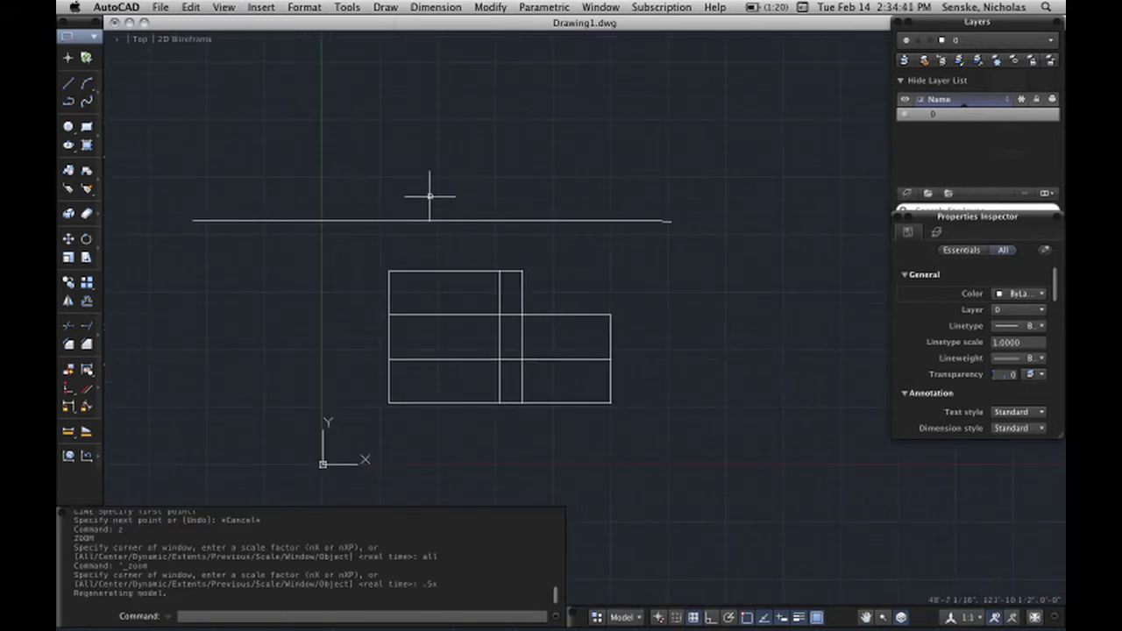
pyautogui.click(68, 83)
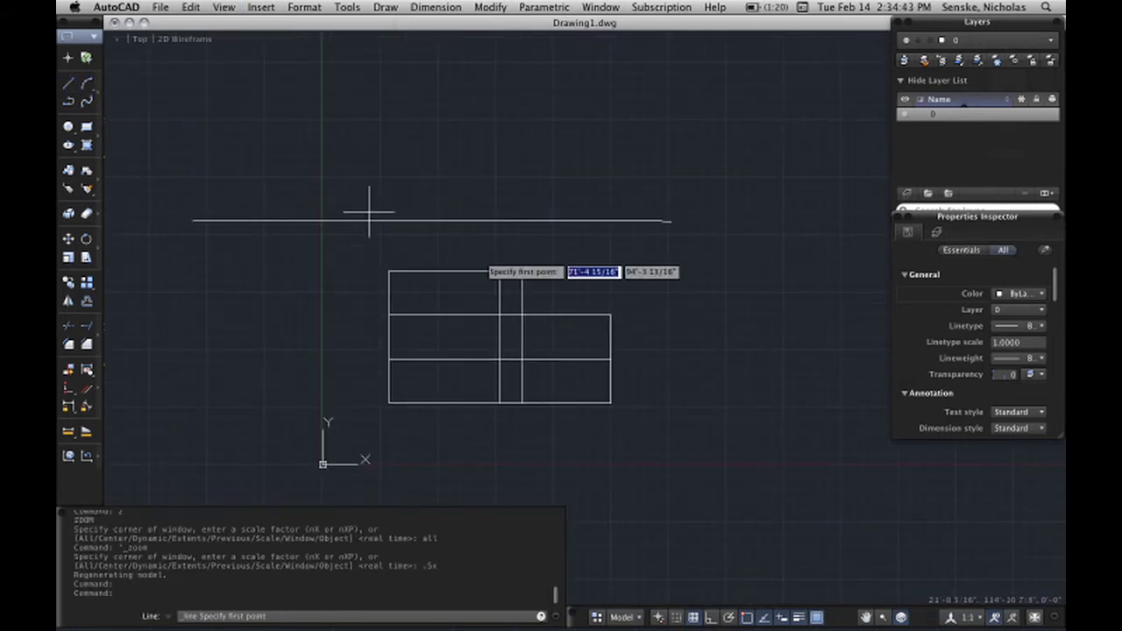
pyautogui.click(611, 314)
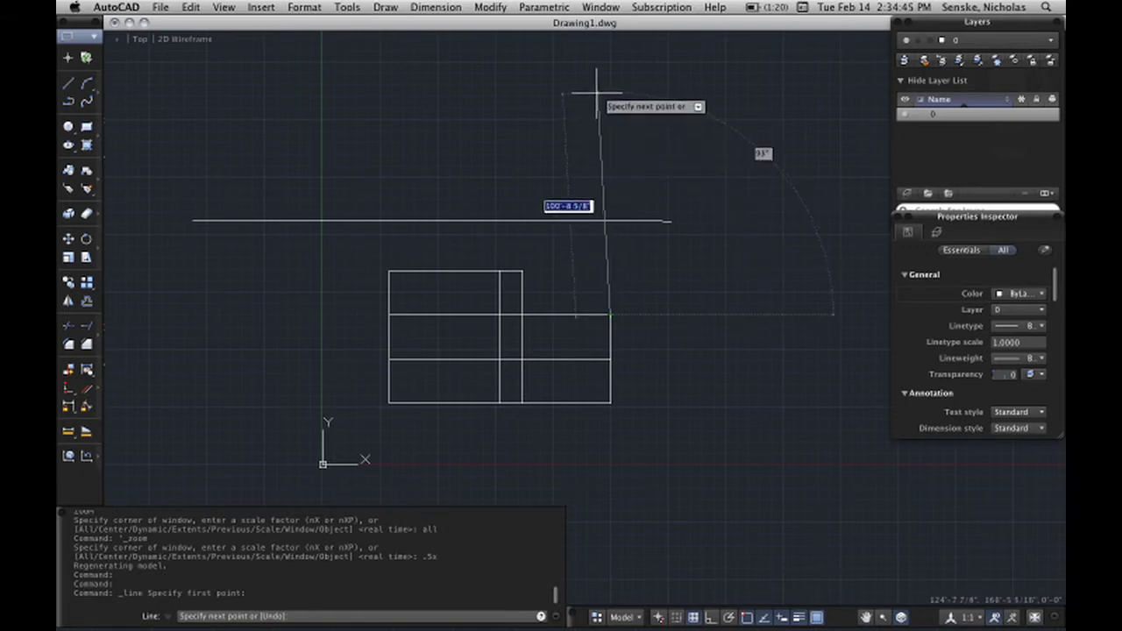
pyautogui.keyDown('shift'); pyautogui.click(658, 90); pyautogui.keyUp('shift')
pyautogui.rightClick(658, 90)
pyautogui.click(663, 95)
# Step: Draw a vertical line with ortho on from the grid's inner upper-right corner up past the long horizontal line, then end the command
pyautogui.rightClick(507, 148)
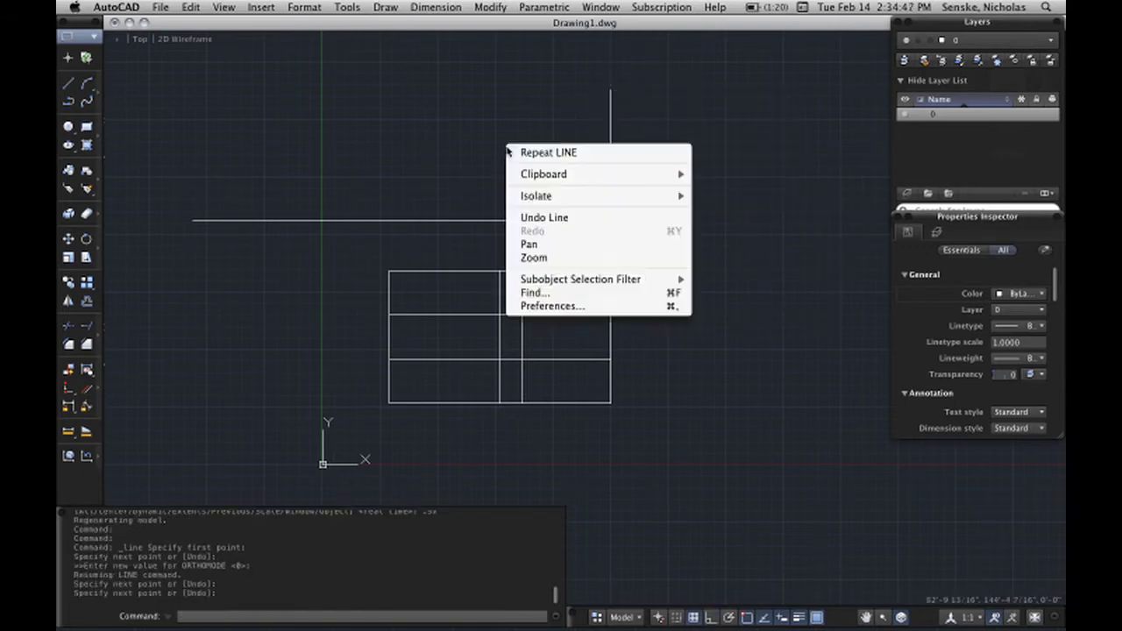
pyautogui.click(513, 153)
pyautogui.click(522, 270)
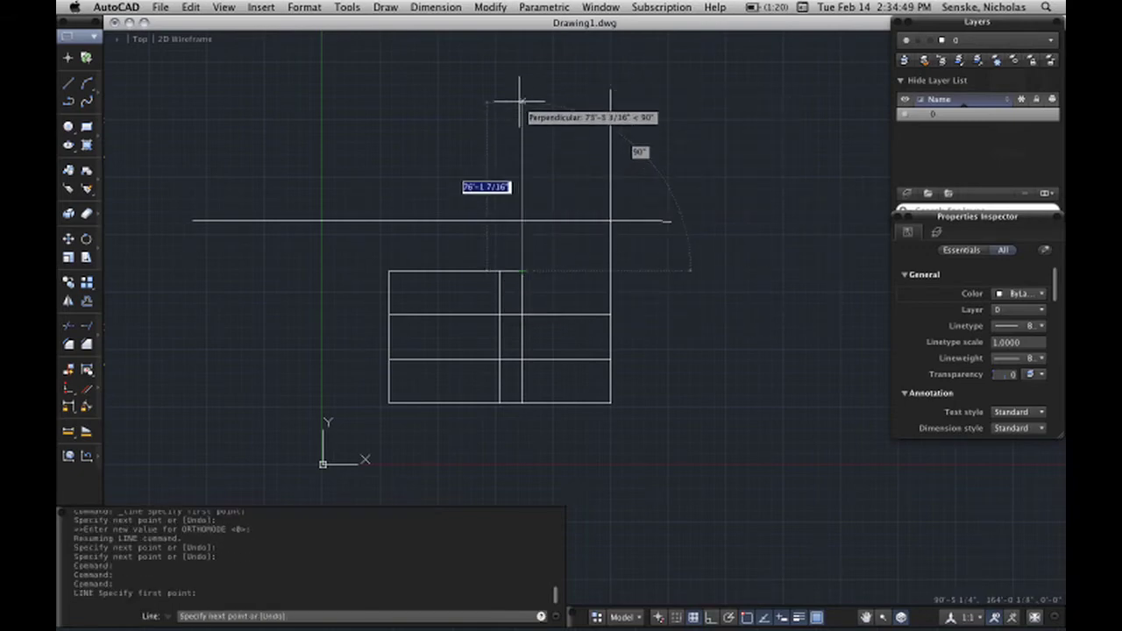
pyautogui.keyDown('shift'); pyautogui.click(522, 90); pyautogui.keyUp('shift')
pyautogui.rightClick(541, 99)
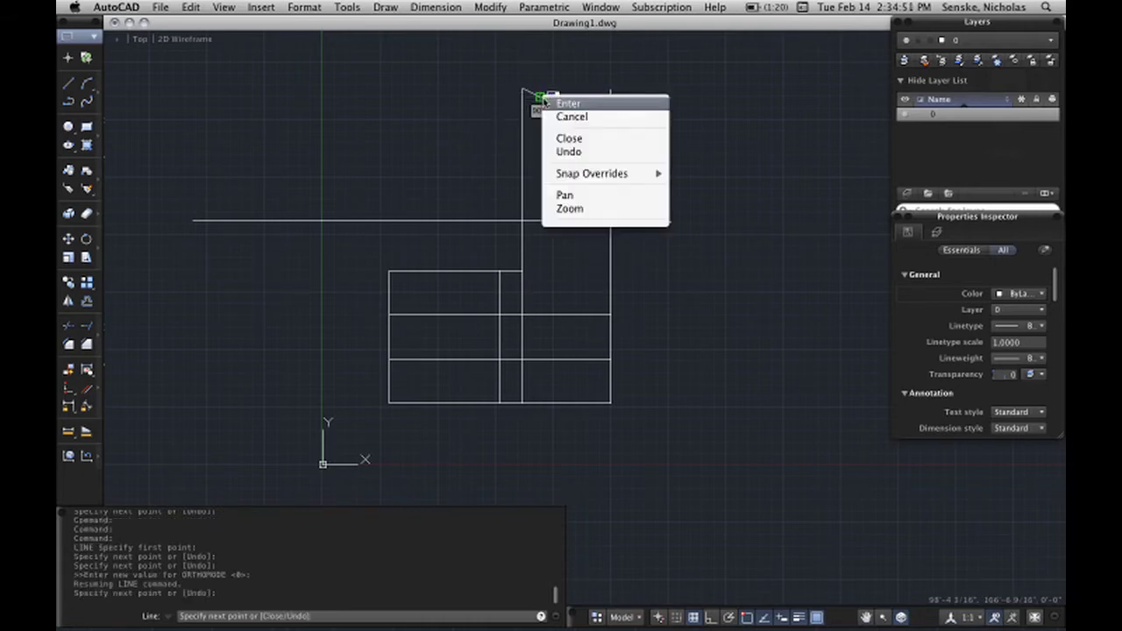
pyautogui.click(552, 104)
# Step: Draw a vertical line with ortho on from the grid's upper-left corner up past the long horizontal line, then end the command
pyautogui.click(380, 178)
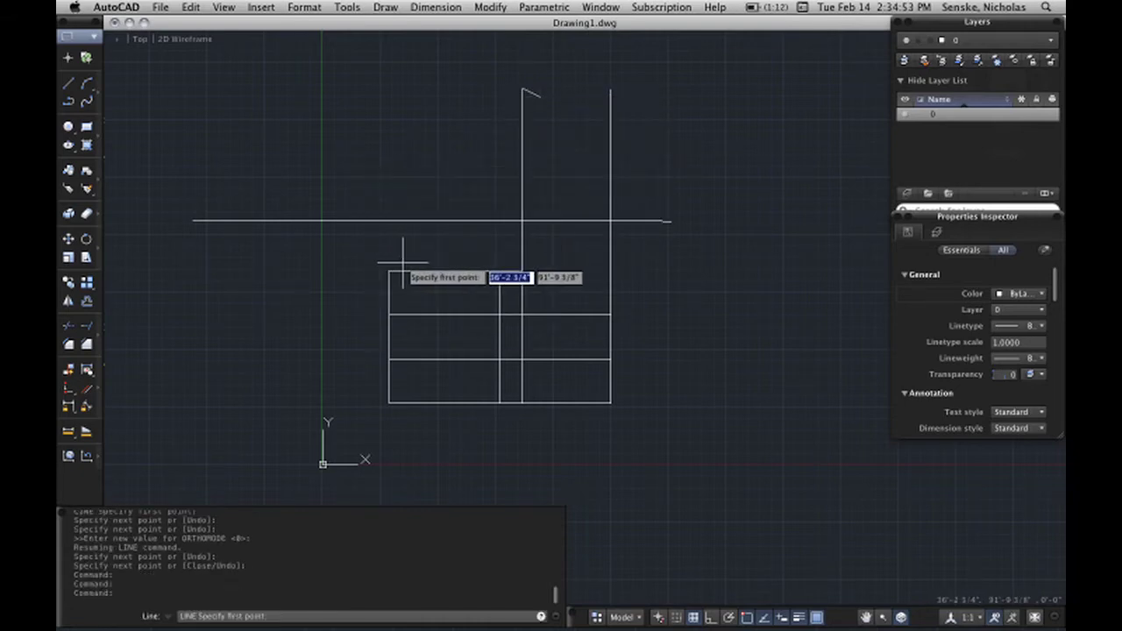
pyautogui.click(389, 271)
pyautogui.press('F8')
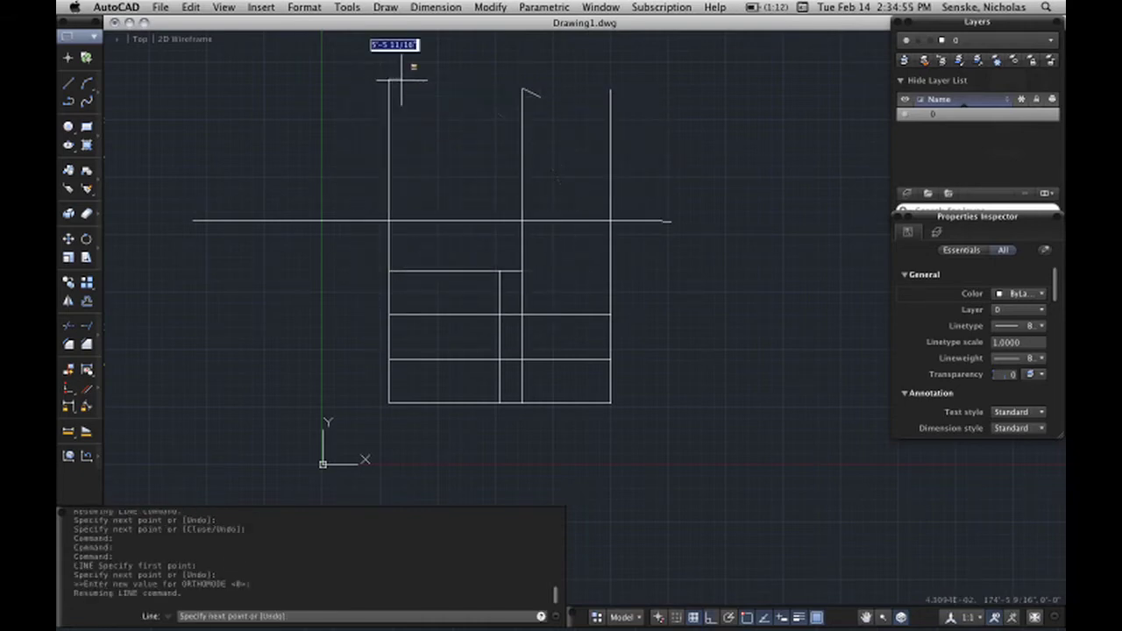
pyautogui.click(392, 80)
pyautogui.press('Return')
# Step: Erase the short stray segments atop the left and middle vertical construction lines and at the right end of the long horizontal line
pyautogui.click(447, 103)
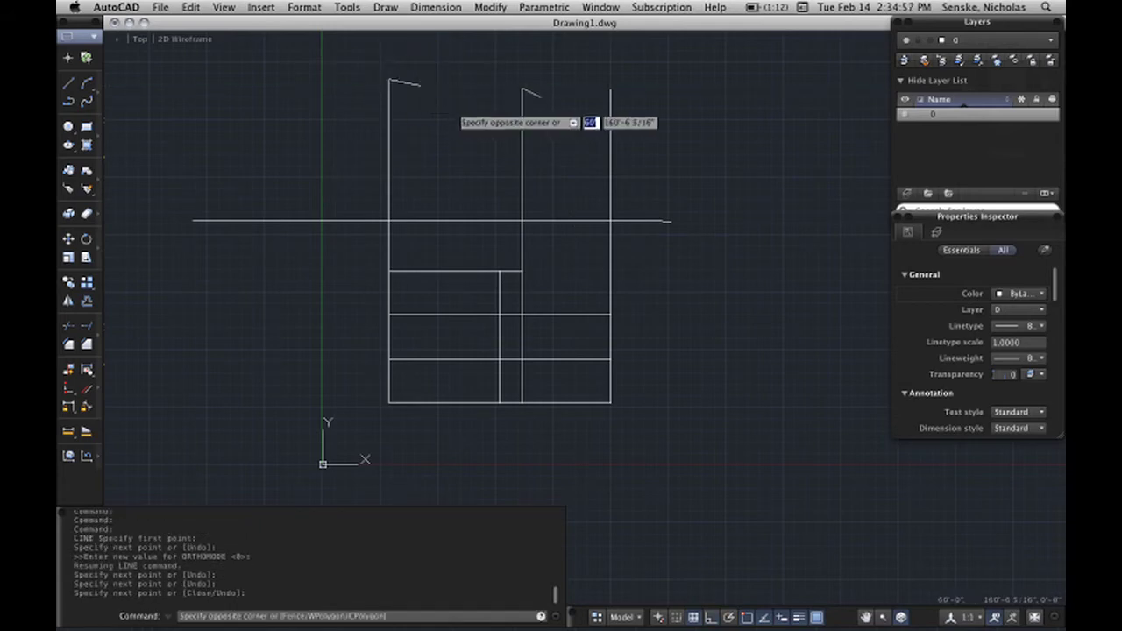
pyautogui.click(394, 75)
pyautogui.press('Delete')
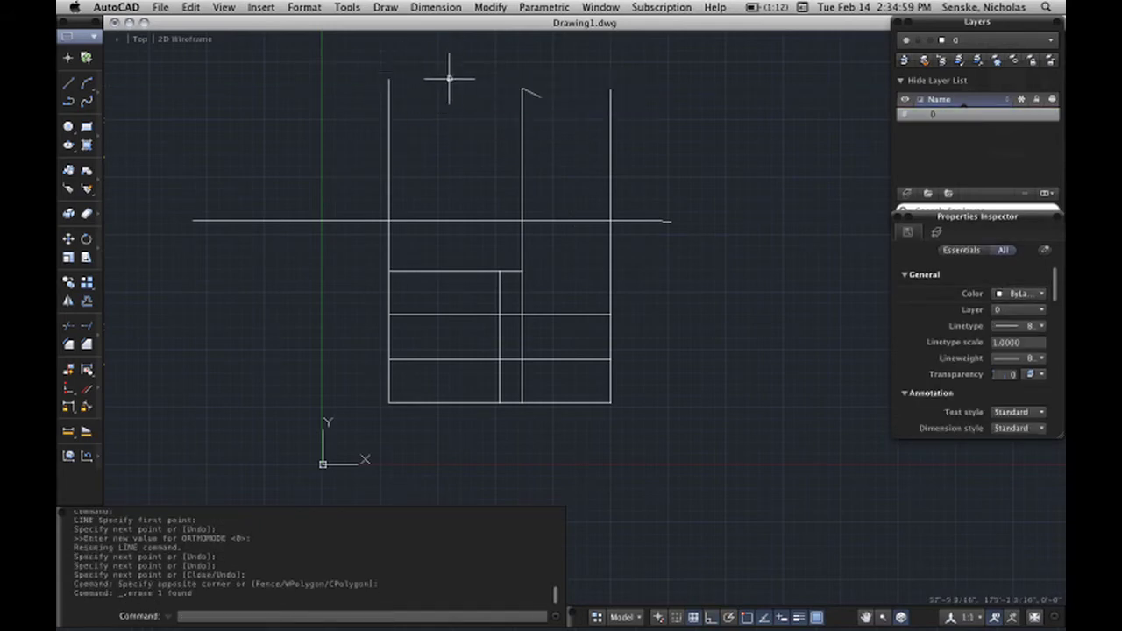
pyautogui.click(552, 131)
pyautogui.click(537, 71)
pyautogui.press('Delete')
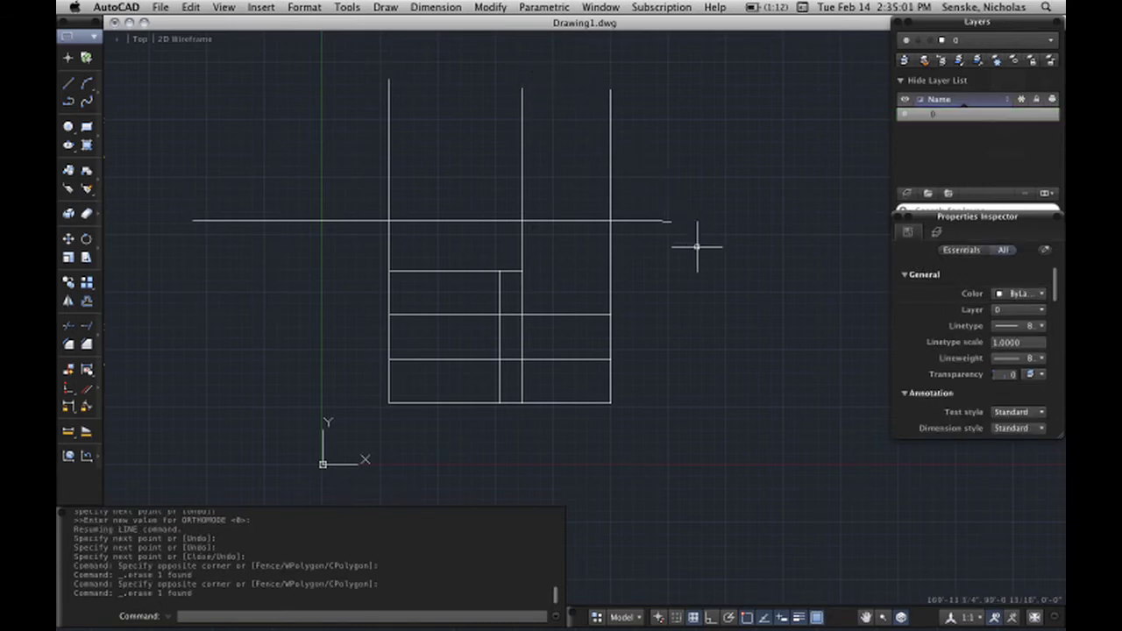
pyautogui.click(693, 243)
pyautogui.click(664, 201)
pyautogui.press('Delete')
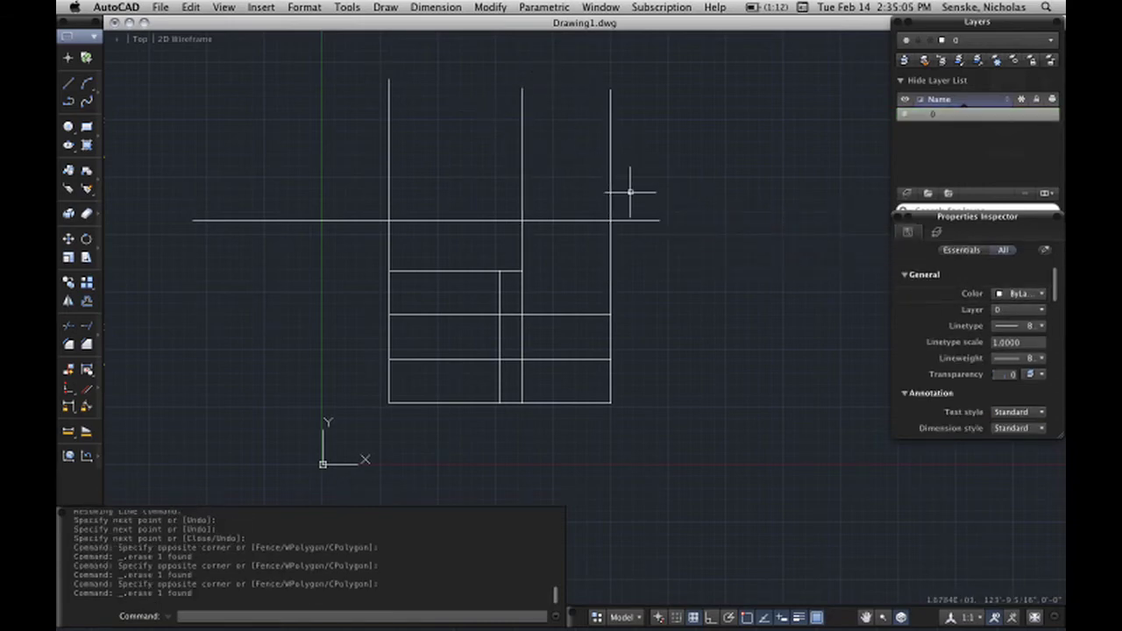
# Step: Offset the long horizontal line 12' upward and end Offset
pyautogui.write('o')
pyautogui.press('Return')
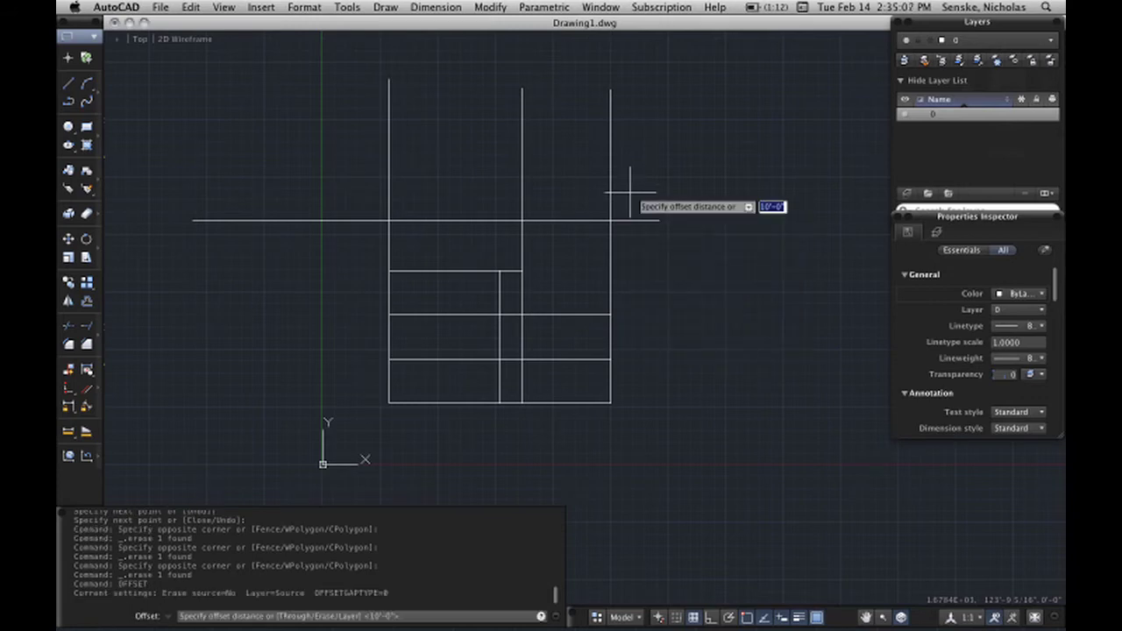
pyautogui.write("12'")
pyautogui.press('Return')
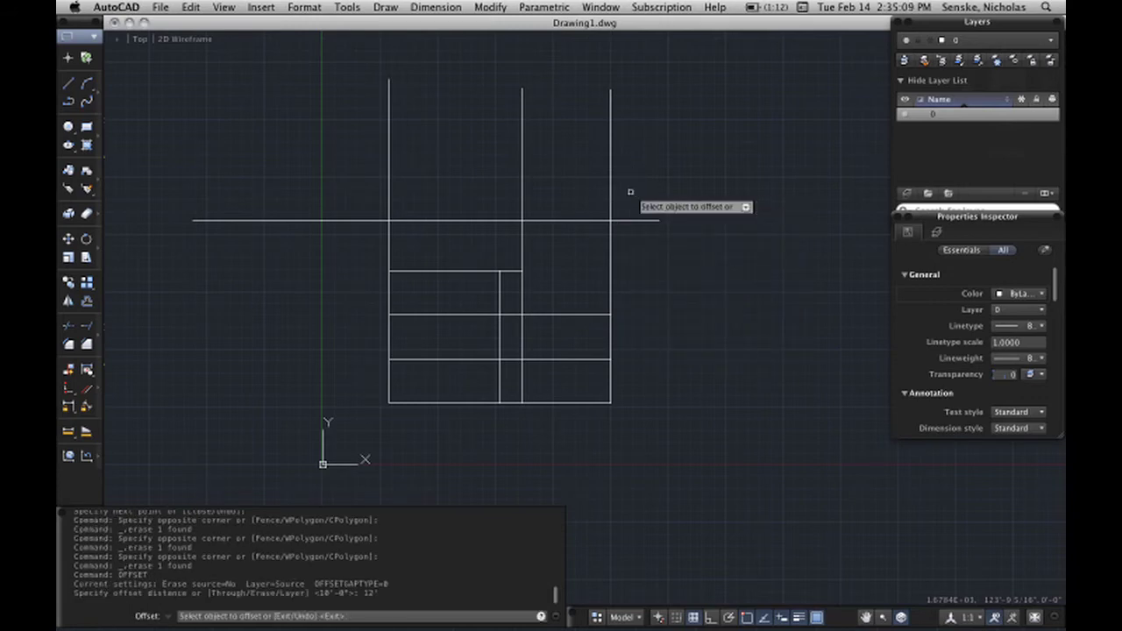
pyautogui.click(640, 219)
pyautogui.click(649, 160)
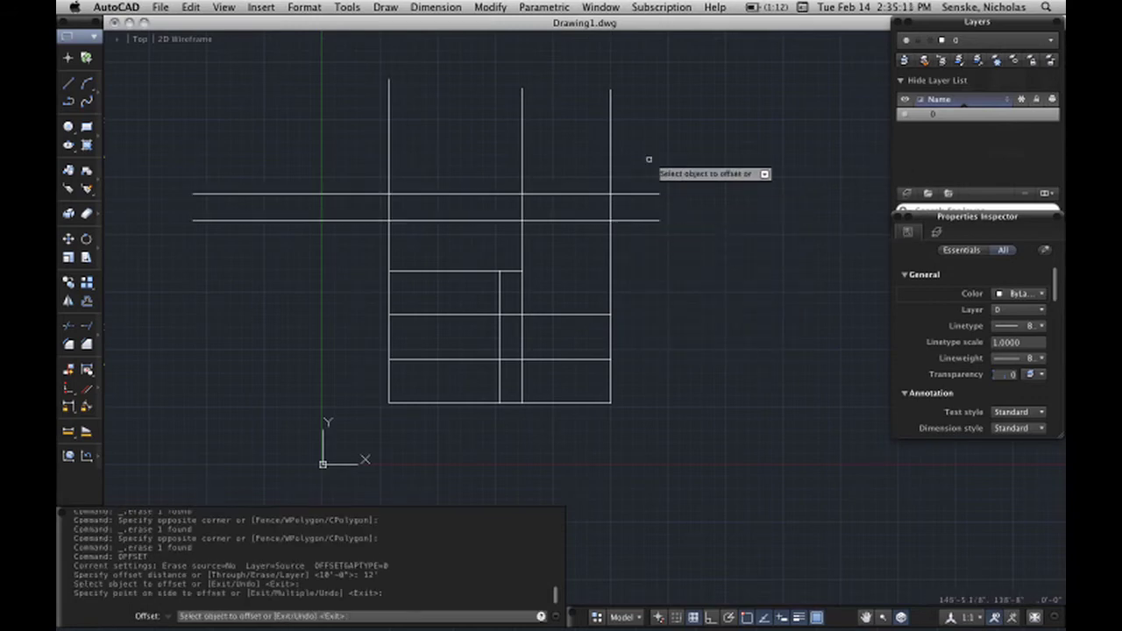
pyautogui.press('Return')
# Step: Offset the original long horizontal line 16' upward and end Offset
pyautogui.write('offs')
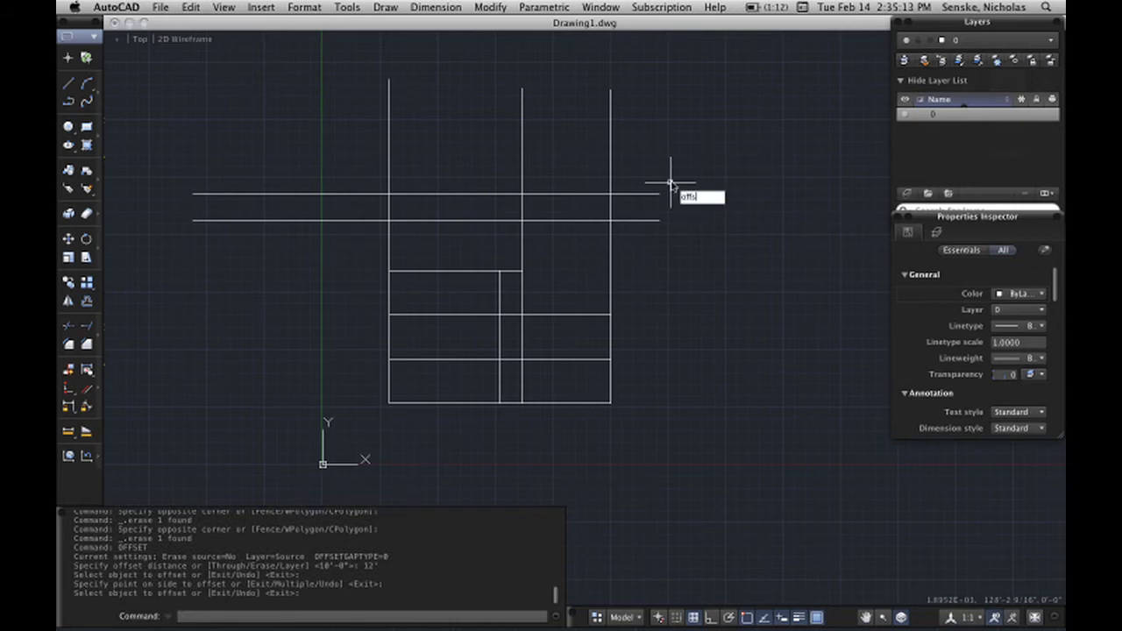
pyautogui.press('Return')
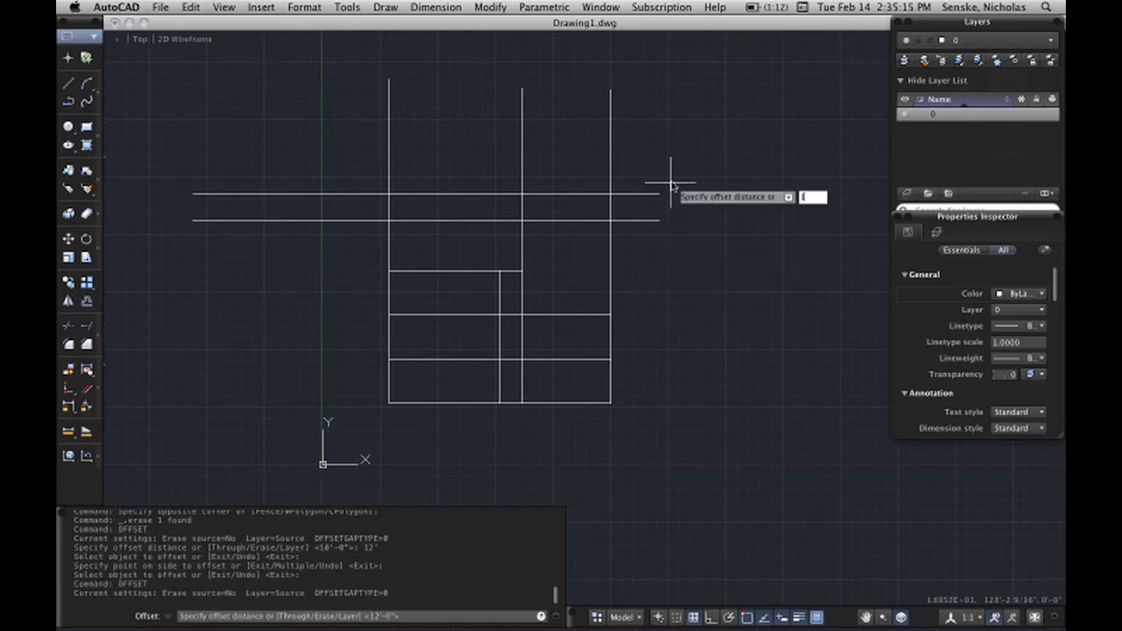
pyautogui.write('16')
pyautogui.press('Return')
pyautogui.click(604, 220)
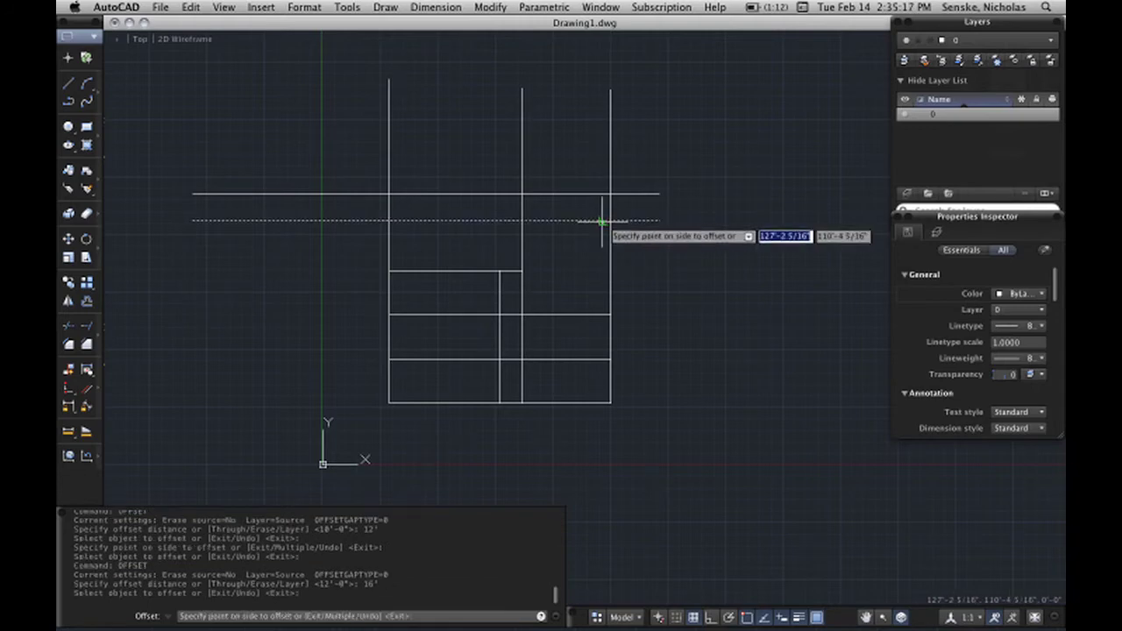
pyautogui.click(602, 165)
pyautogui.press('Escape')
# Step: Draw a vertical line with ortho on from the upper end of the grid's inner left vertical up past both offset lines
pyautogui.scroll(1, 535, 232)
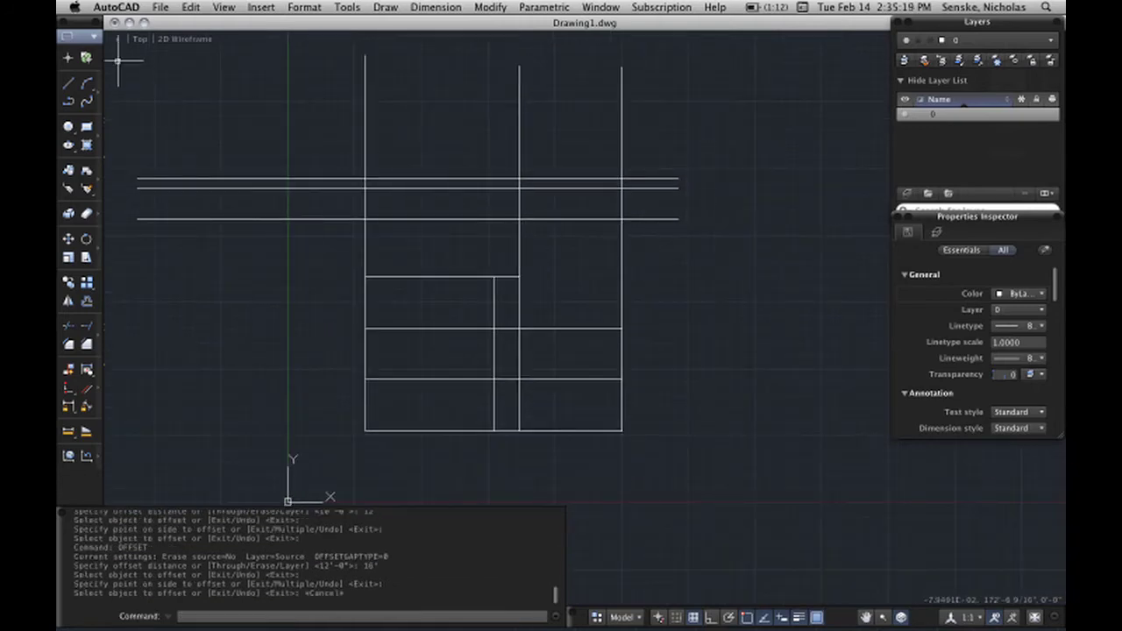
pyautogui.click(70, 84)
pyautogui.click(495, 277)
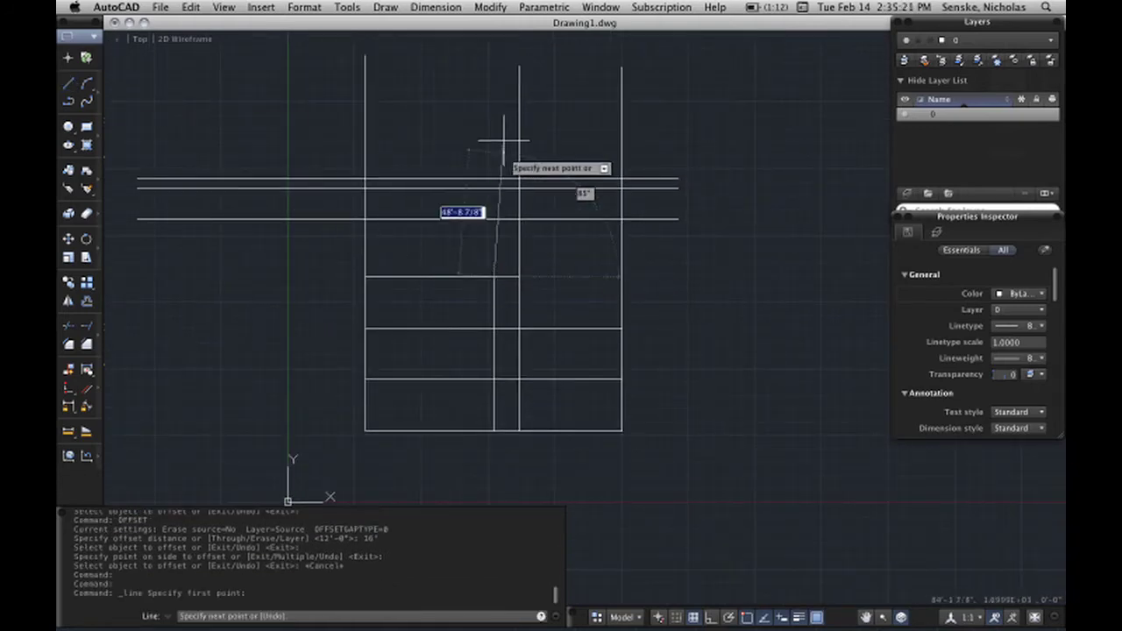
pyautogui.press('F8')
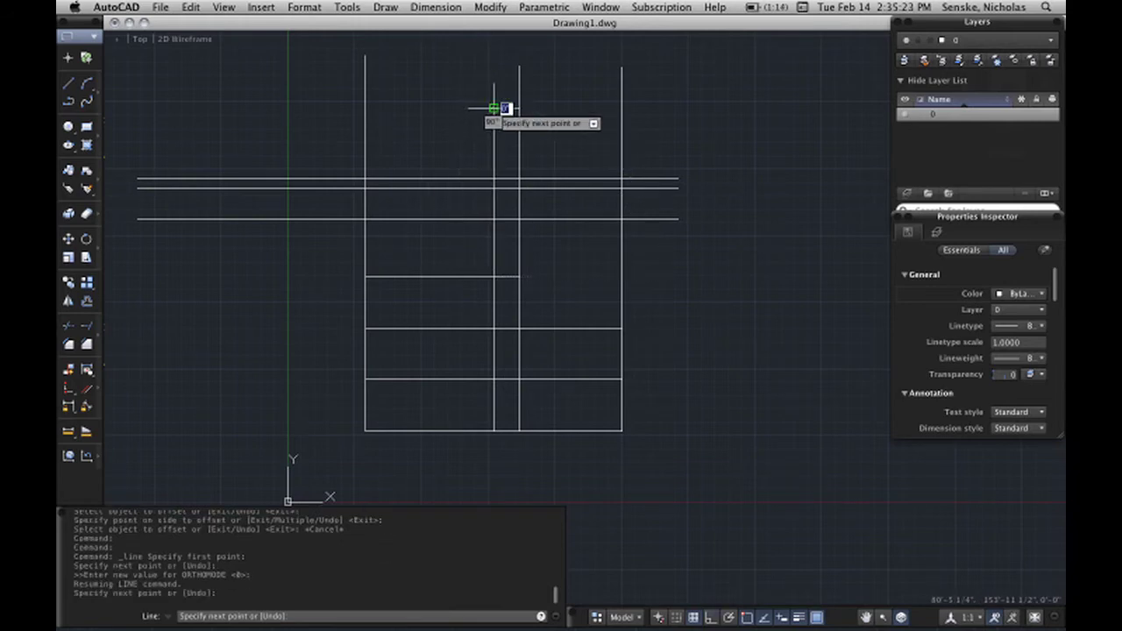
pyautogui.click(495, 108)
pyautogui.press('Return')
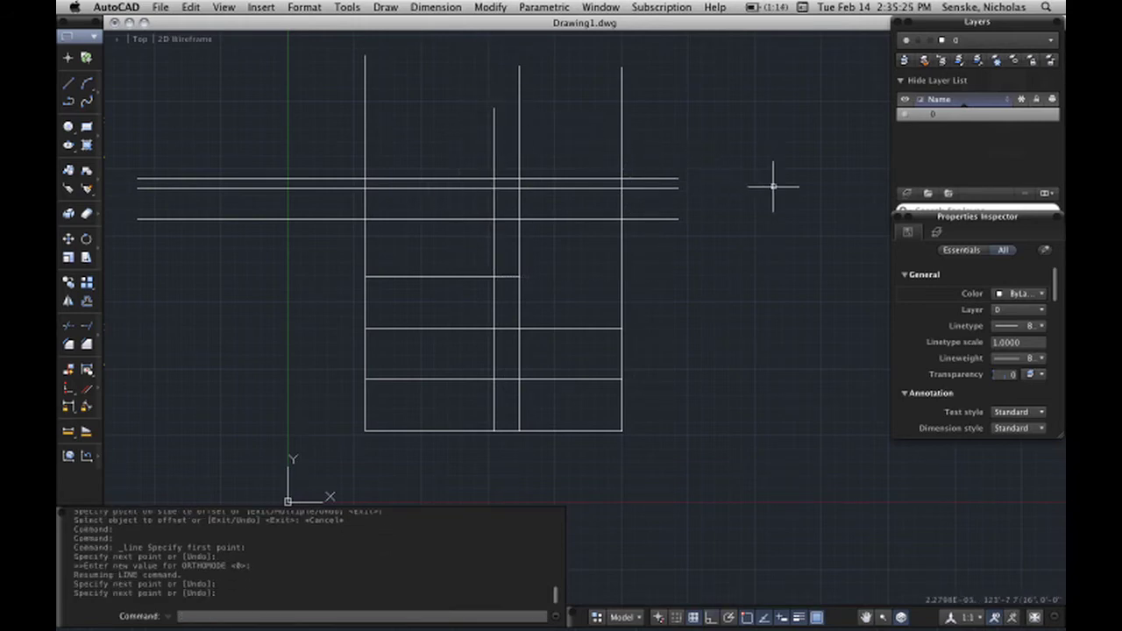
# Step: With the offset lines and verticals as cutting edges, trim the offset lines' right overhangs and the upper one right of the middle verticals
pyautogui.write('trim')
pyautogui.press('Return')
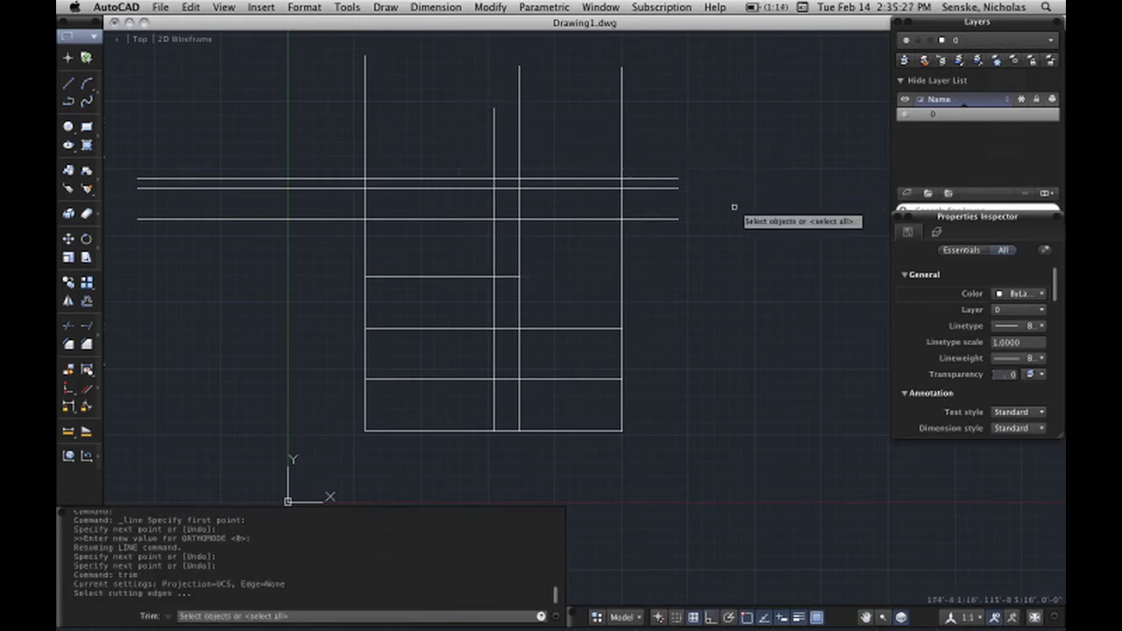
pyautogui.click(775, 207)
pyautogui.click(654, 151)
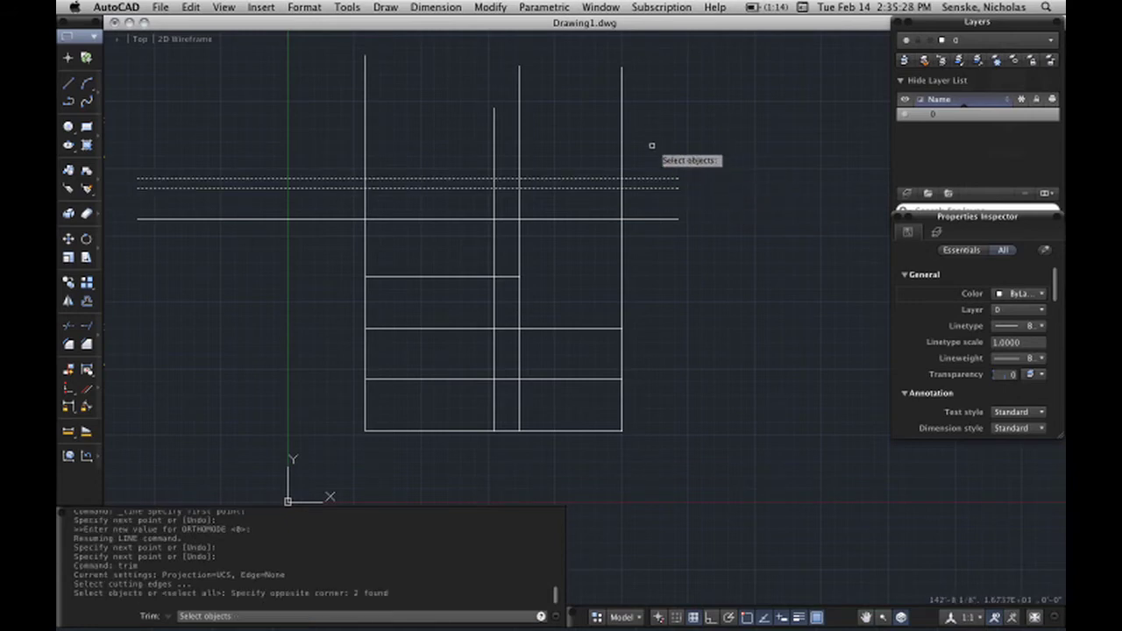
pyautogui.click(656, 205)
pyautogui.click(342, 142)
pyautogui.press('Return')
pyautogui.click(685, 191)
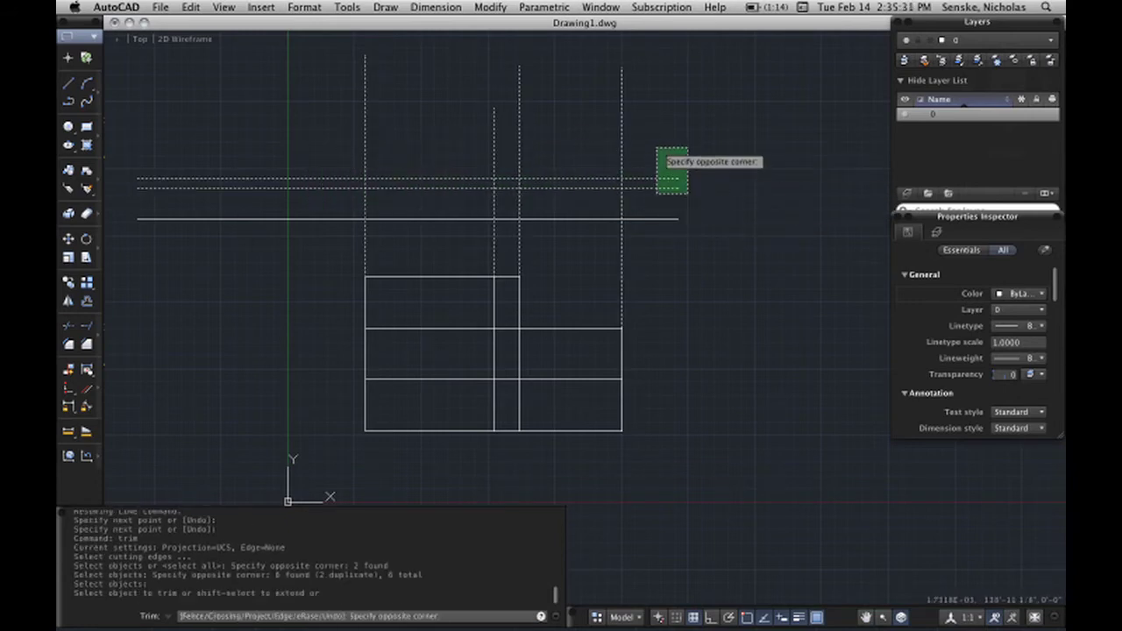
pyautogui.click(653, 146)
pyautogui.click(650, 181)
pyautogui.click(560, 141)
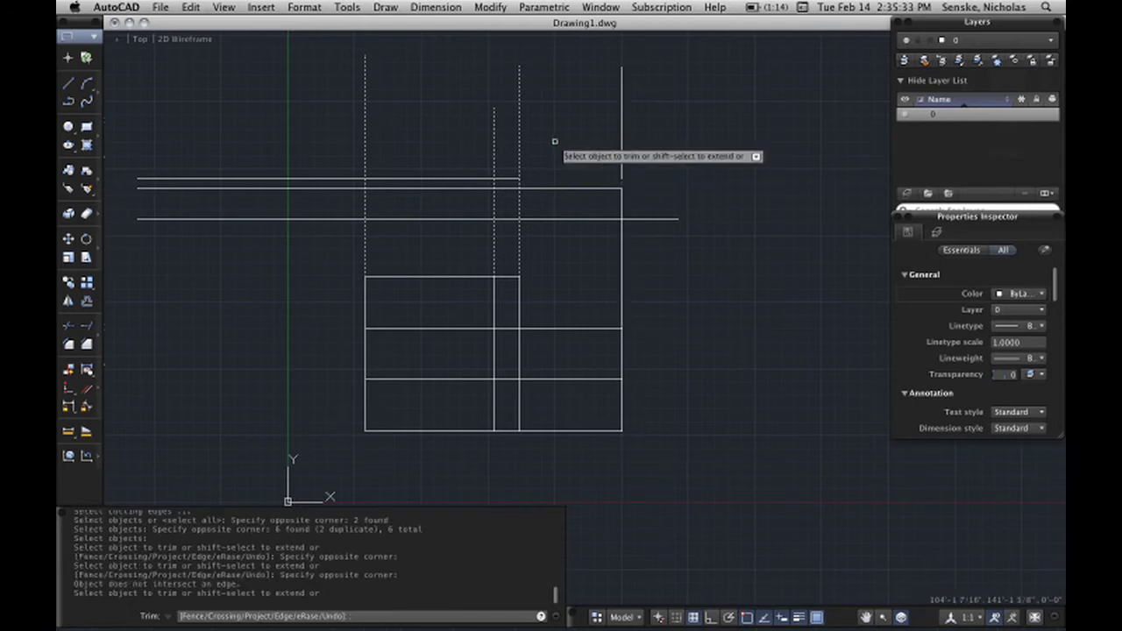
# Step: Trim the left and middle verticals above the offset lines, both left overhangs, and the upper offset line outside the narrow middle bay
pyautogui.click(549, 146)
pyautogui.click(478, 138)
pyautogui.click(446, 156)
pyautogui.click(322, 112)
pyautogui.scroll(2, 367, 181)
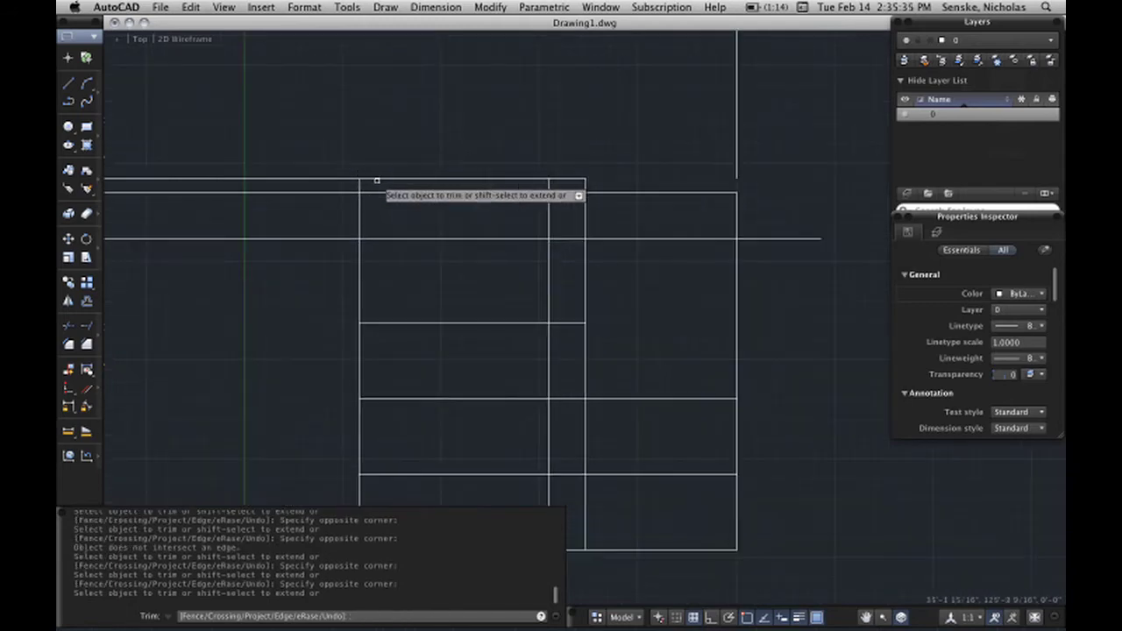
pyautogui.click(376, 175)
pyautogui.click(339, 145)
pyautogui.scroll(-4, 406, 158)
pyautogui.click(370, 180)
pyautogui.click(375, 168)
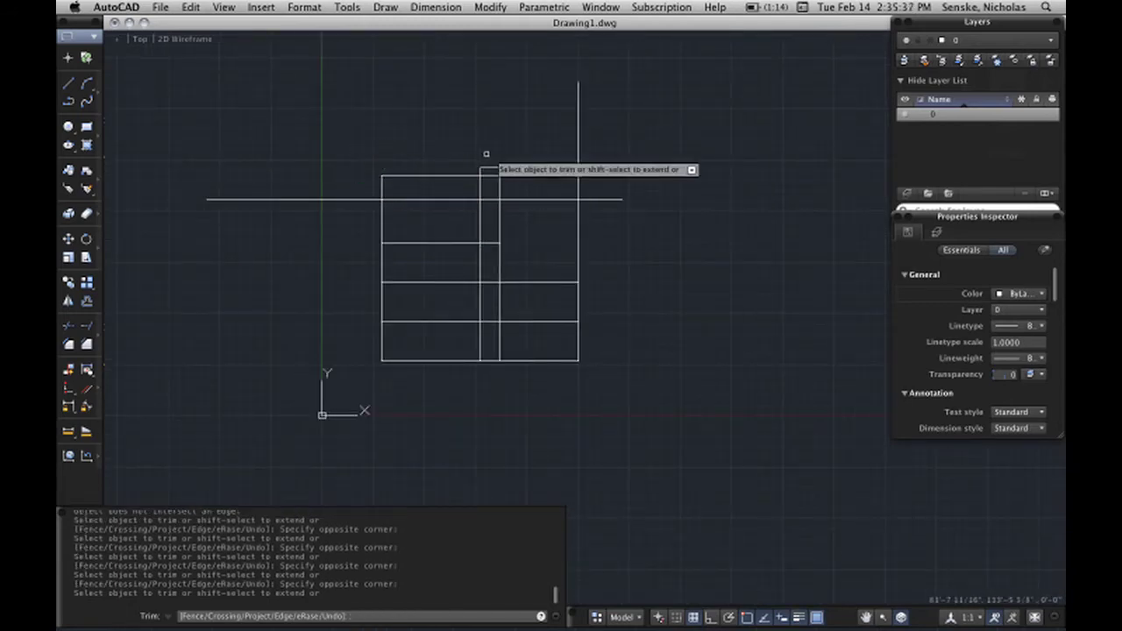
pyautogui.press('Escape')
# Step: Erase the leftover vertical segment above the right edge of the upper outline
pyautogui.click(622, 166)
pyautogui.click(570, 120)
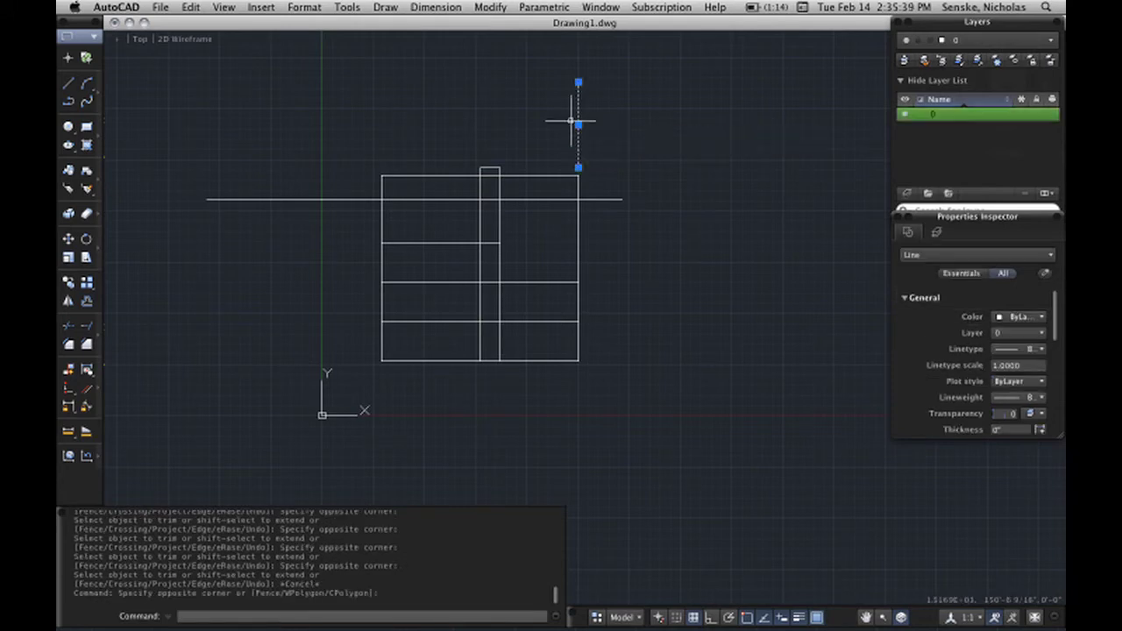
pyautogui.press('Delete')
# Step: Trim away the four vertical lines between the long horizontal base line and the grid below it, then end Trim
pyautogui.write('tr')
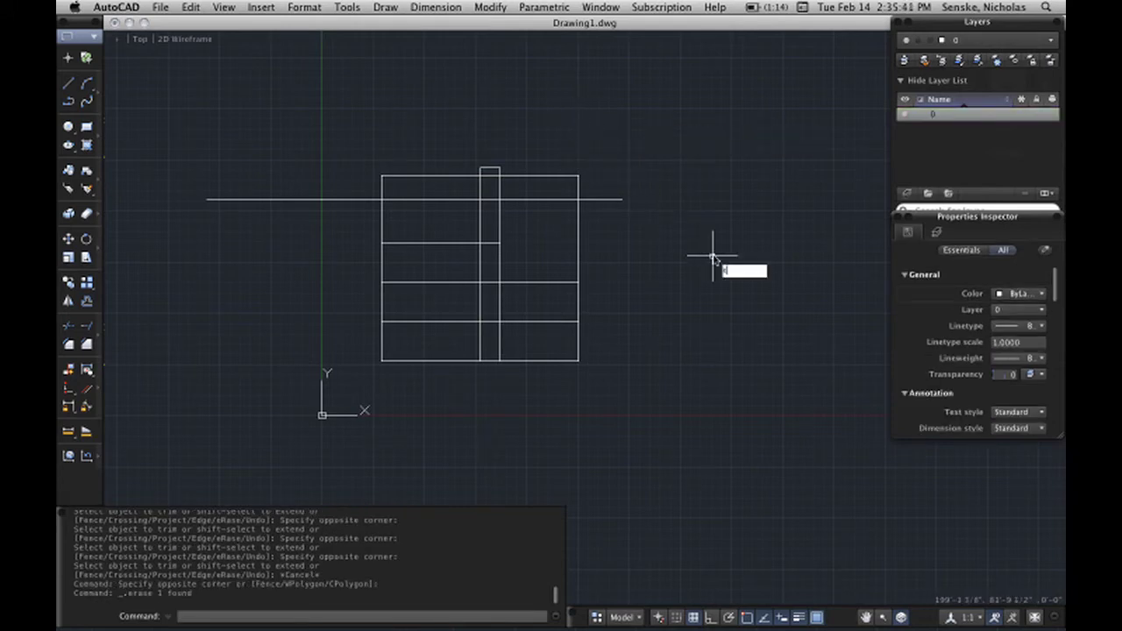
pyautogui.press('Return')
pyautogui.click(653, 224)
pyautogui.click(344, 169)
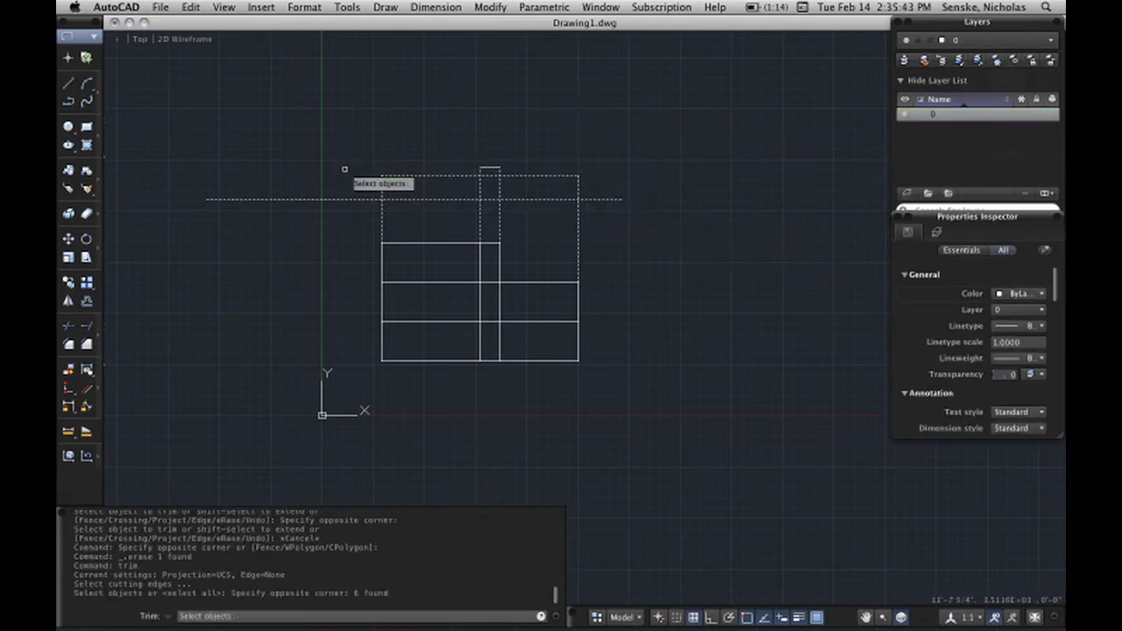
pyautogui.press('Return')
pyautogui.click(599, 228)
pyautogui.click(355, 207)
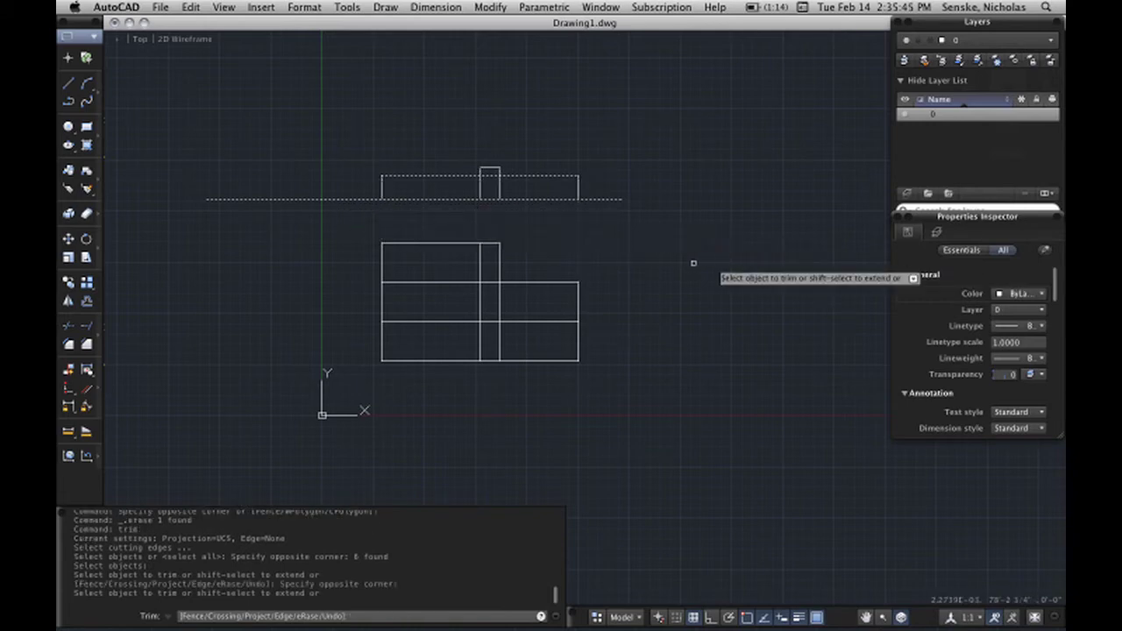
pyautogui.press('Return')
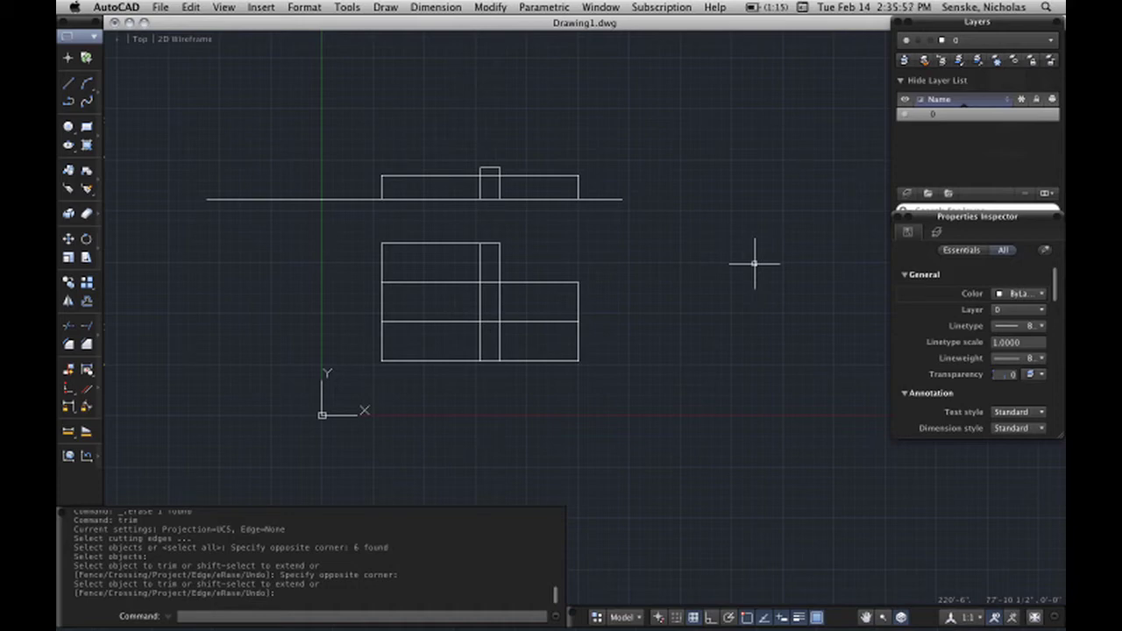
# Step: Draw a horizontal line about 236' long with ortho on, well above the stepped upper outline, and end the command
pyautogui.click(68, 84)
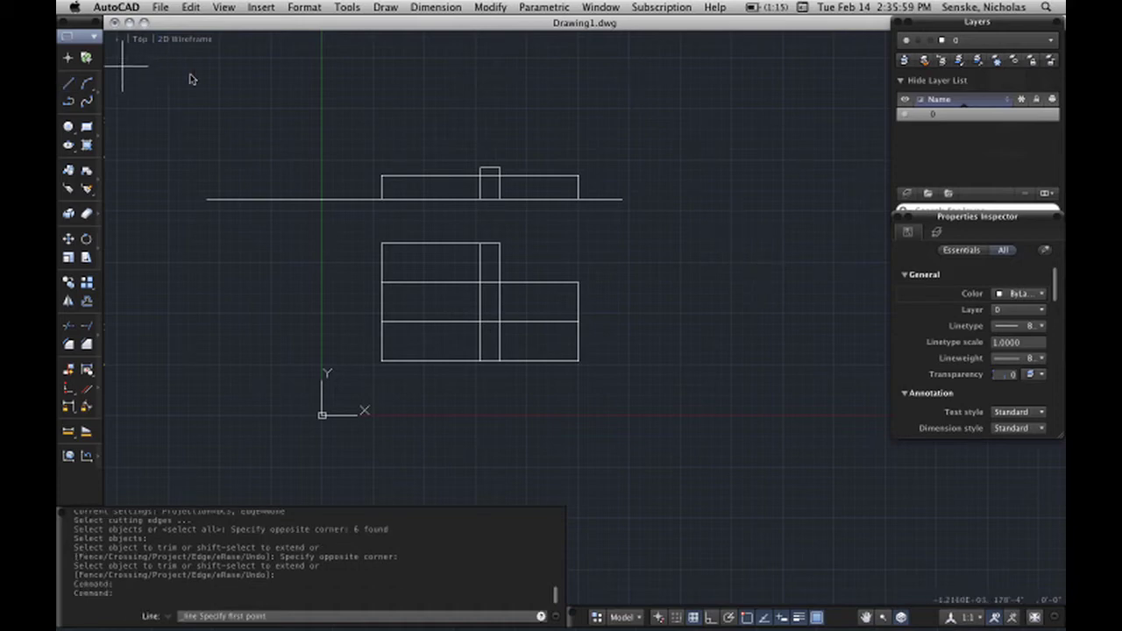
pyautogui.click(211, 70)
pyautogui.press('F8')
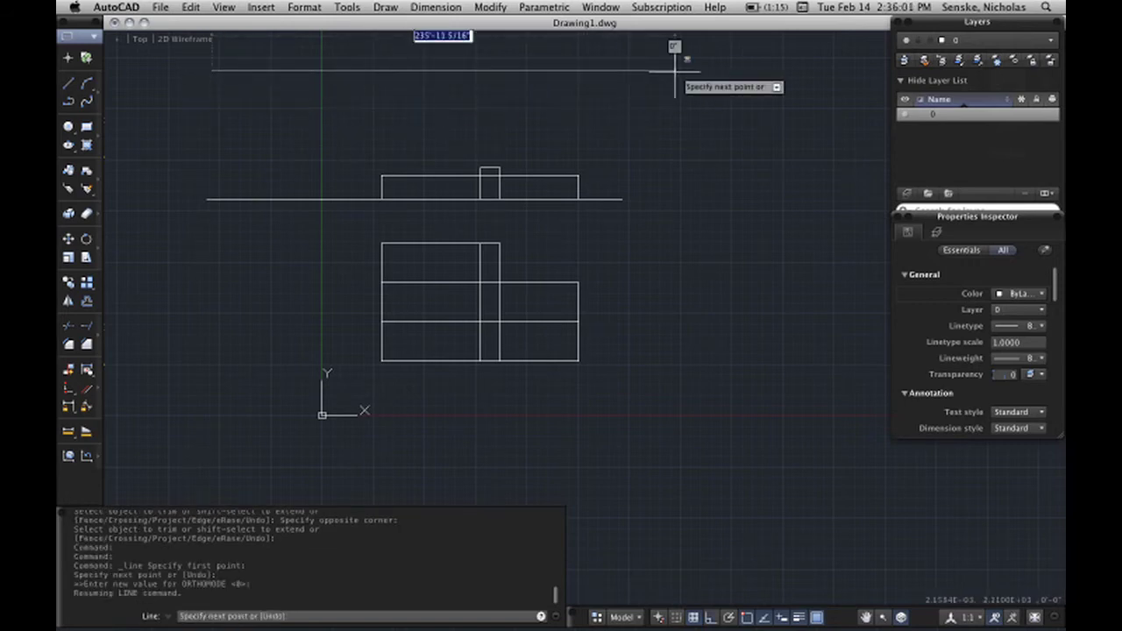
pyautogui.click(674, 70)
pyautogui.press('Return')
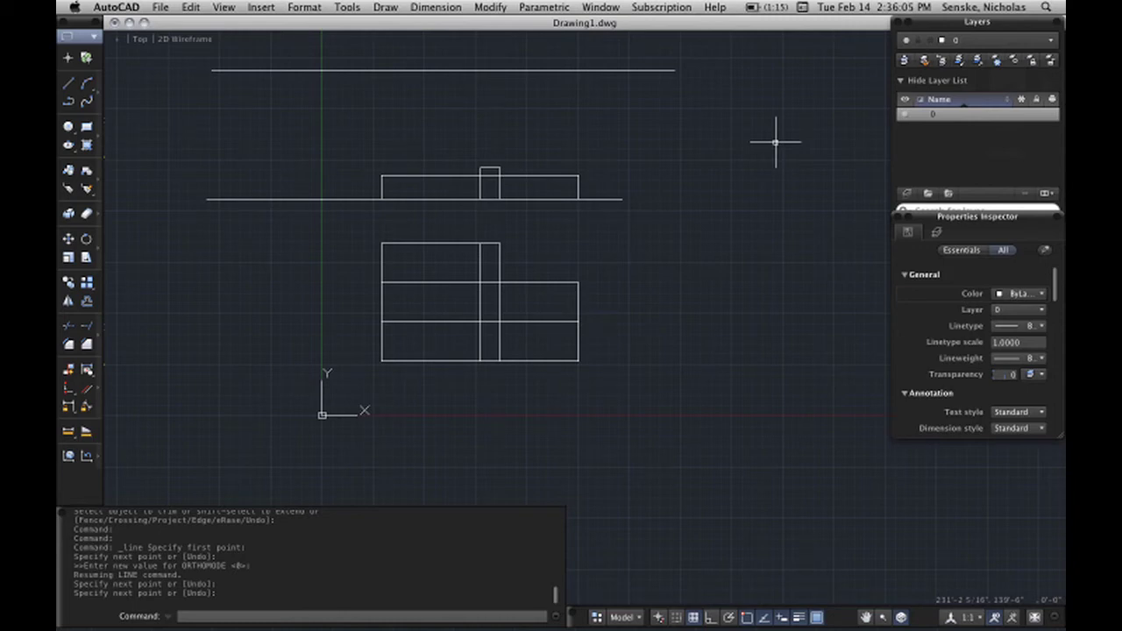
# Step: Extend the grid's four vertical lines up to the long horizontal line at the top of the drawing, and end Extend
pyautogui.write('extend')
pyautogui.press('Return')
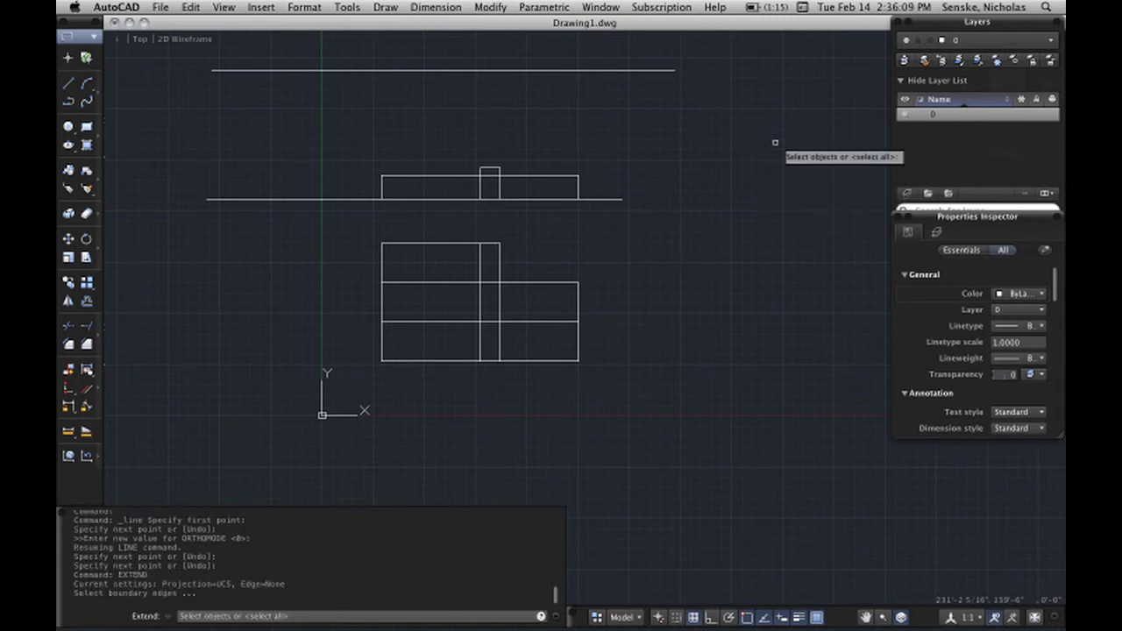
pyautogui.click(615, 97)
pyautogui.click(589, 61)
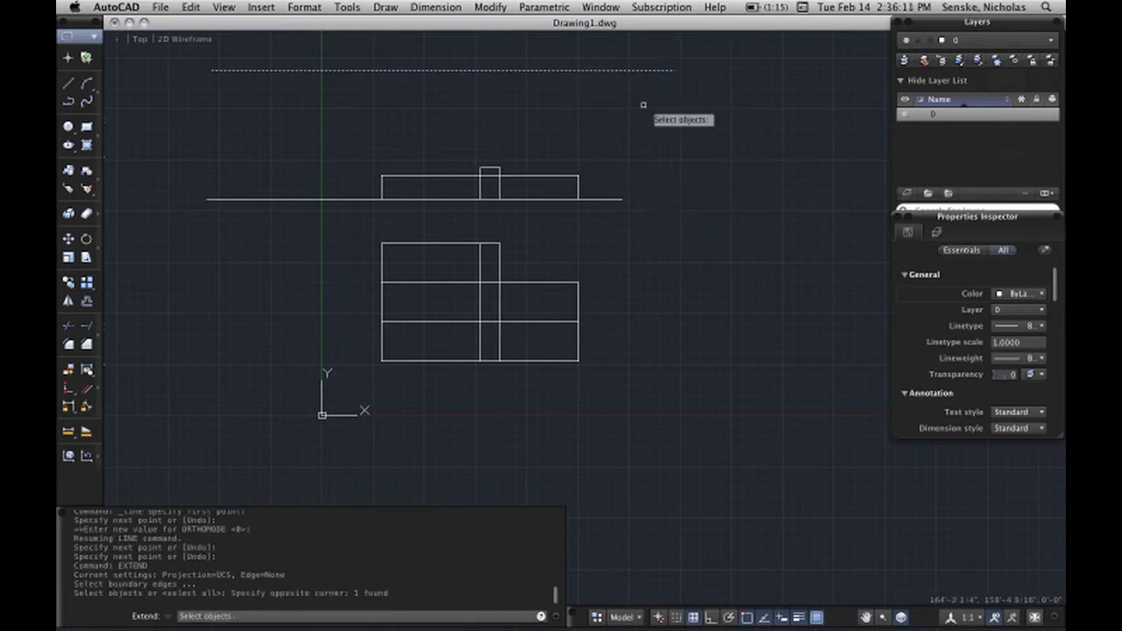
pyautogui.press('Return')
pyautogui.click(579, 312)
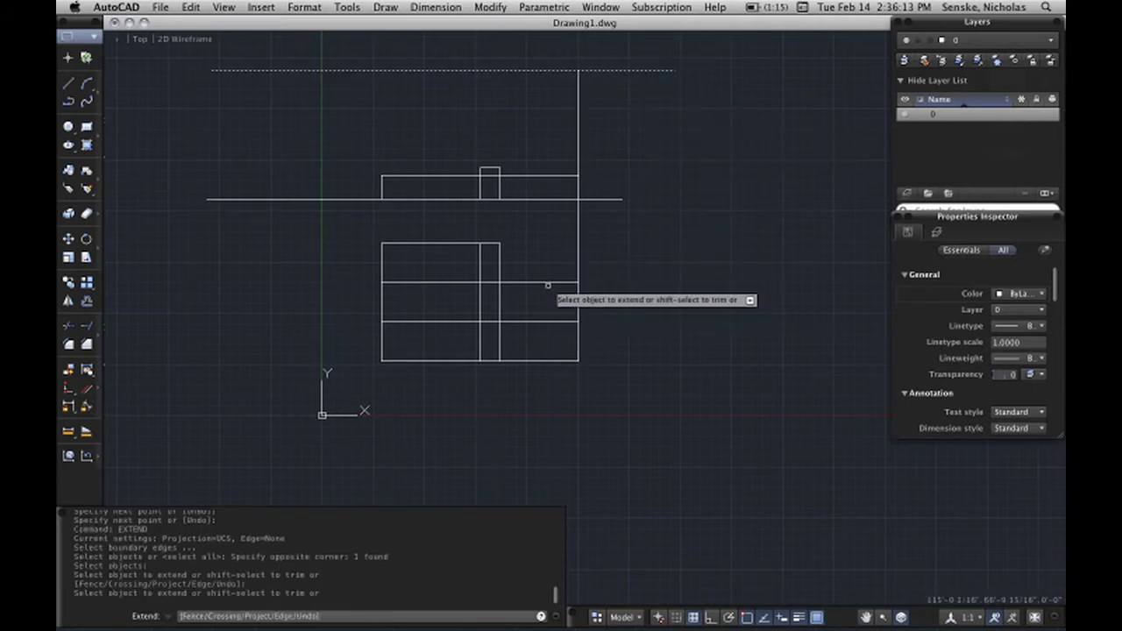
pyautogui.click(533, 245)
pyautogui.click(358, 254)
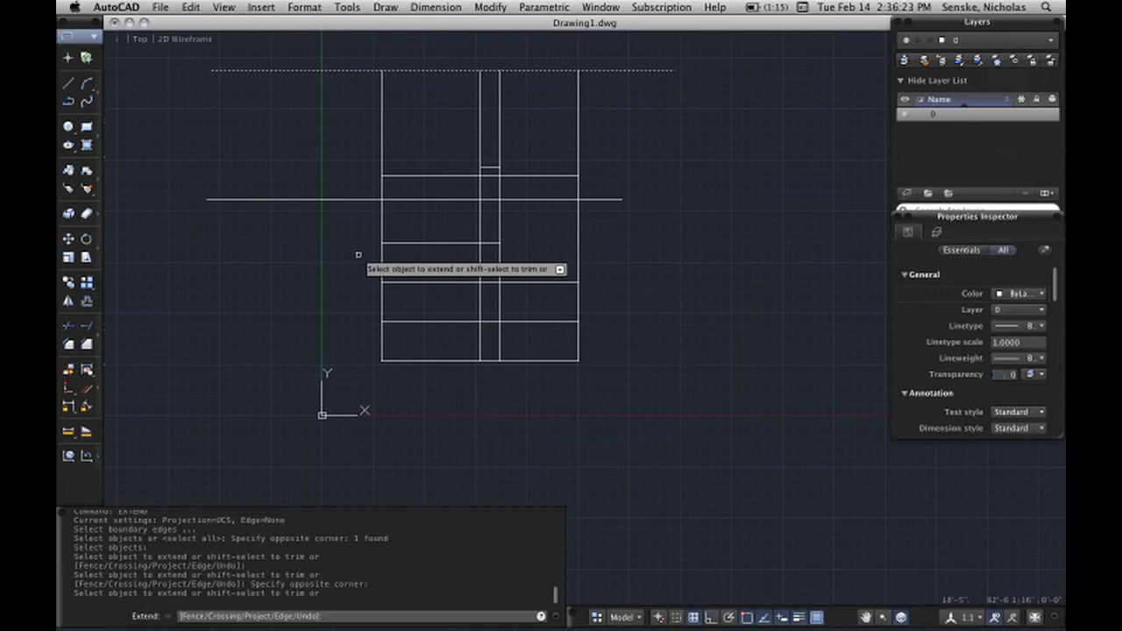
pyautogui.press('Escape')
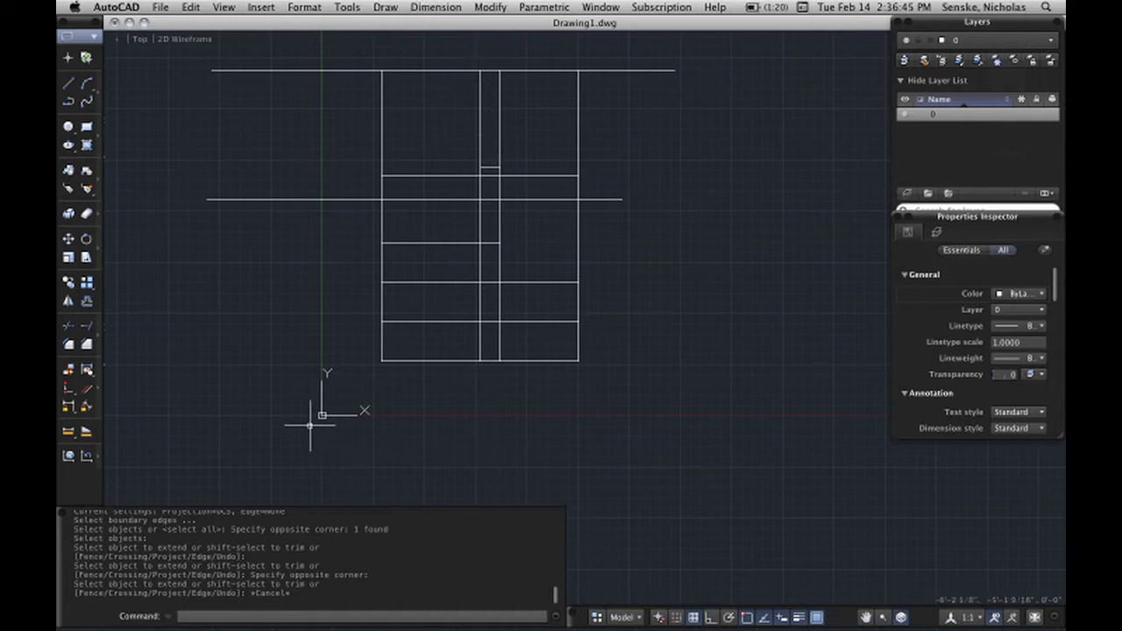
# Step: Switch to the other open drawing whose file name ends in Week5_diagrams_1.dwg
pyautogui.moveTo(456, 605)
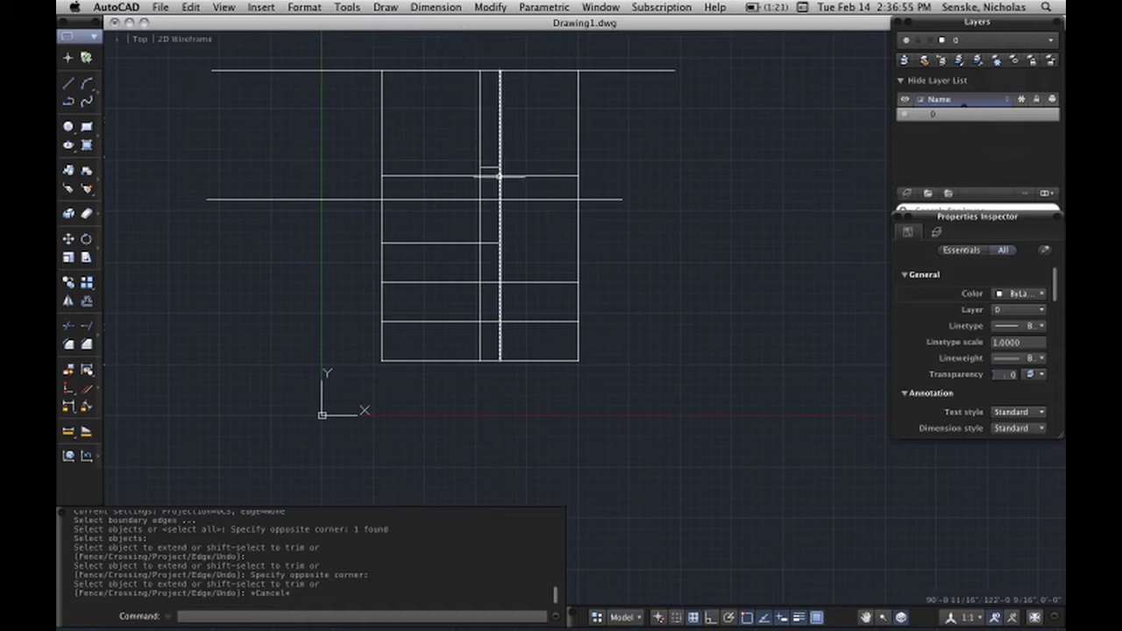
pyautogui.click(160, 7)
pyautogui.moveTo(189, 51)
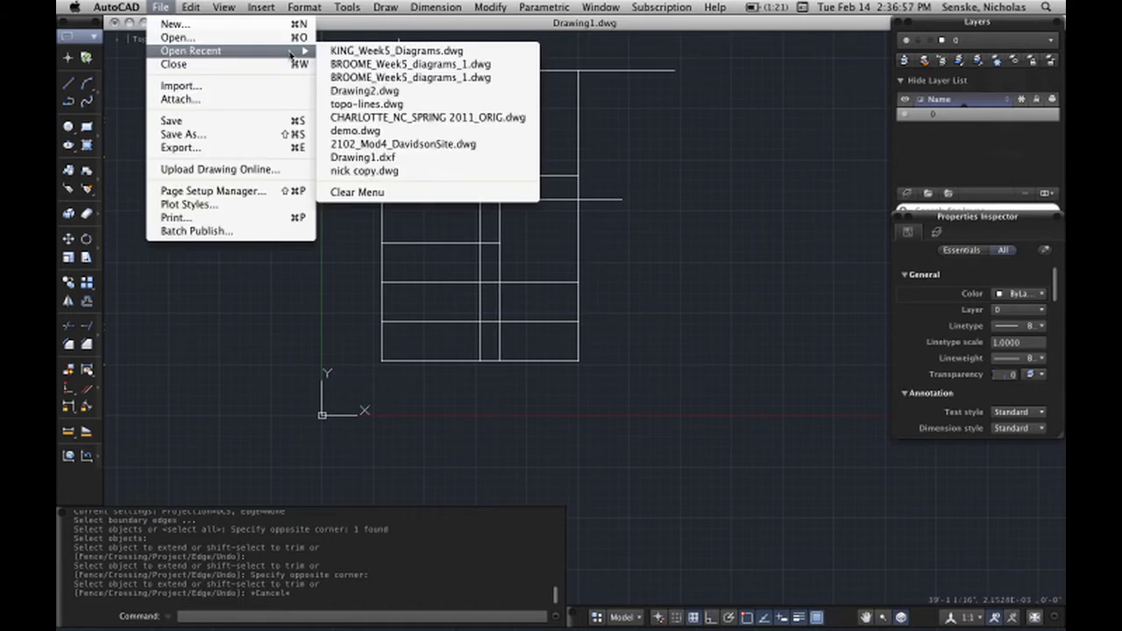
pyautogui.click(600, 7)
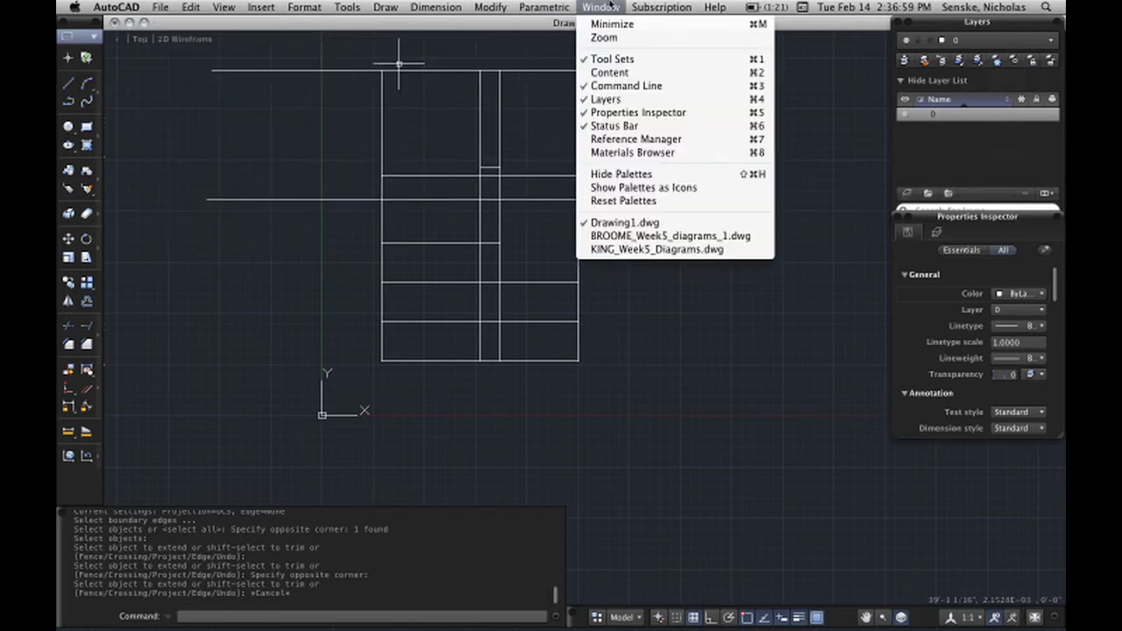
pyautogui.click(631, 236)
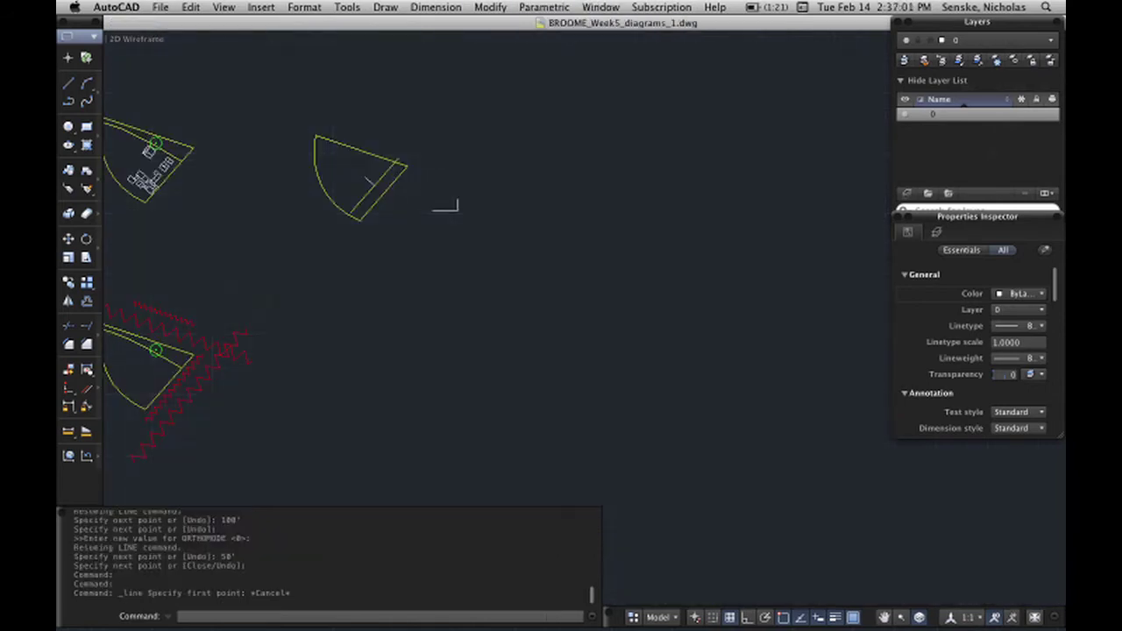
# Step: Erase the two short perpendicular lines beside the rightmost wedge-shaped site diagram
pyautogui.hscroll(-5, 409, 321)
pyautogui.click(697, 243)
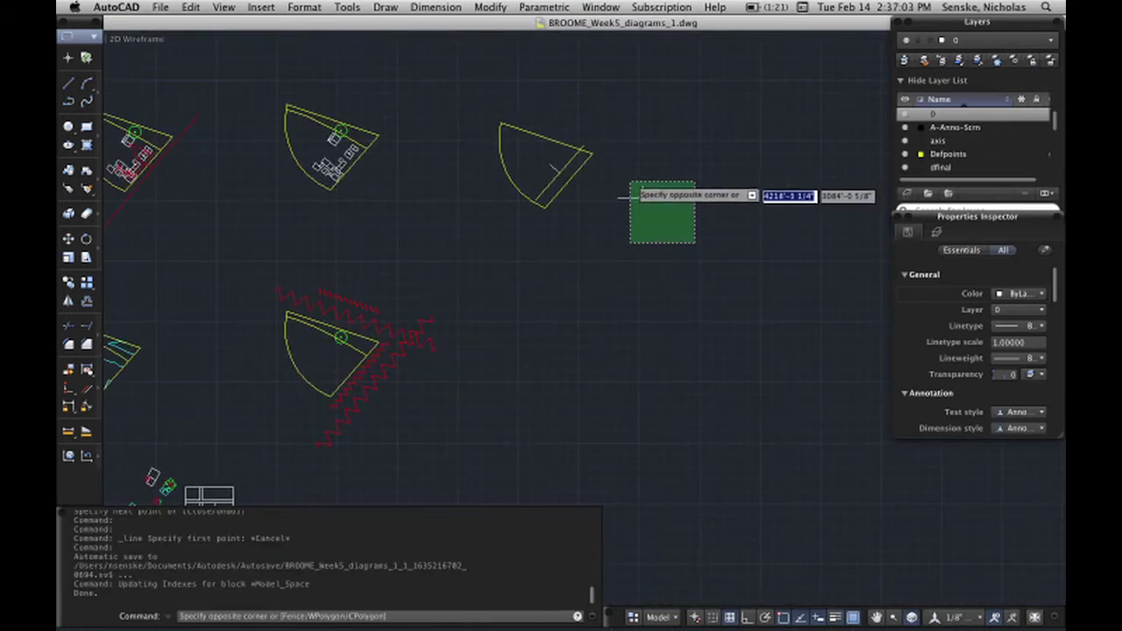
pyautogui.click(628, 178)
pyautogui.click(192, 7)
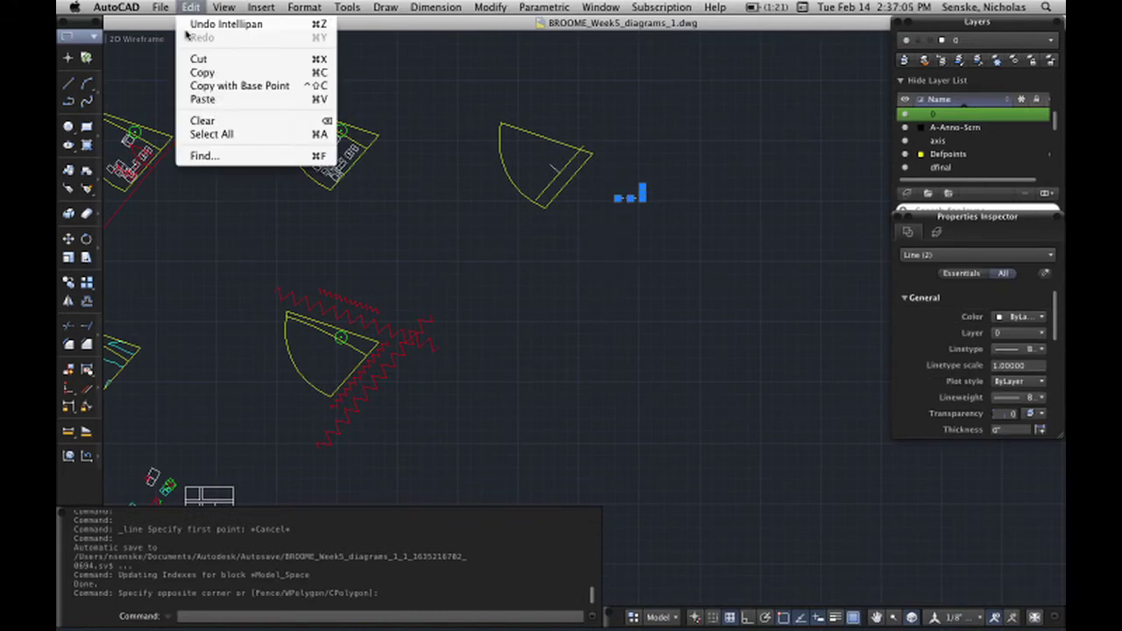
pyautogui.click(207, 121)
# Step: Erase the white gridded rectangle beside the small coloured building plan below the site diagrams
pyautogui.moveTo(523, 258); pyautogui.dragTo(704, 256, button='middle')
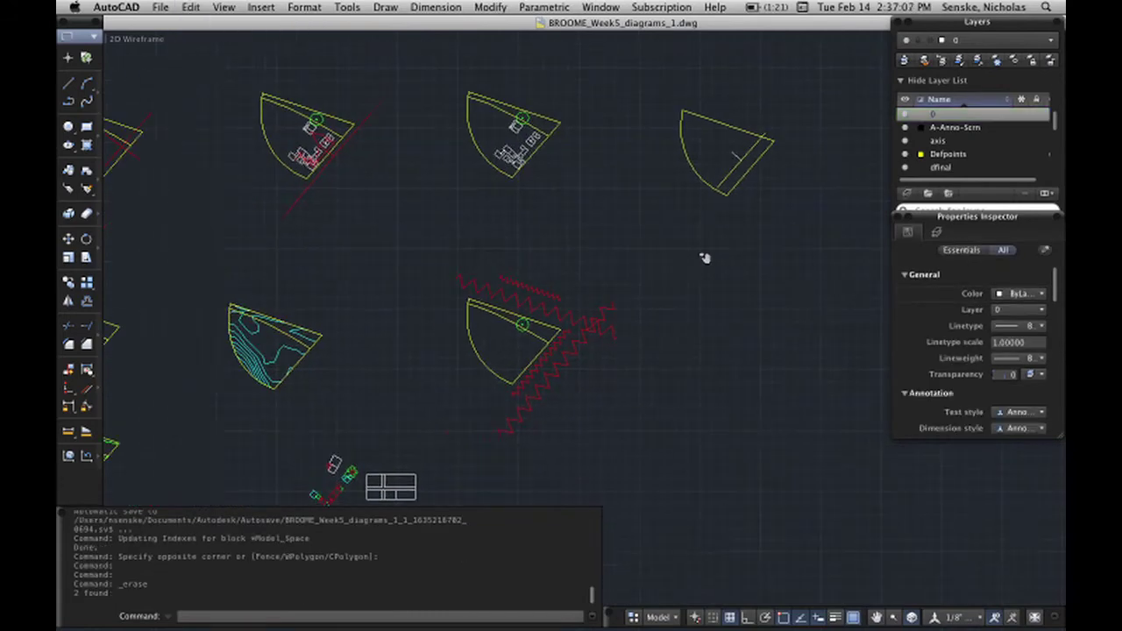
pyautogui.scroll(-5, 696, 266)
pyautogui.moveTo(711, 306)
pyautogui.mouseDown(button='middle')
pyautogui.moveTo(566, 289)
pyautogui.moveTo(650, 287)
pyautogui.mouseUp(button='middle')
pyautogui.scroll(4, 438, 357)
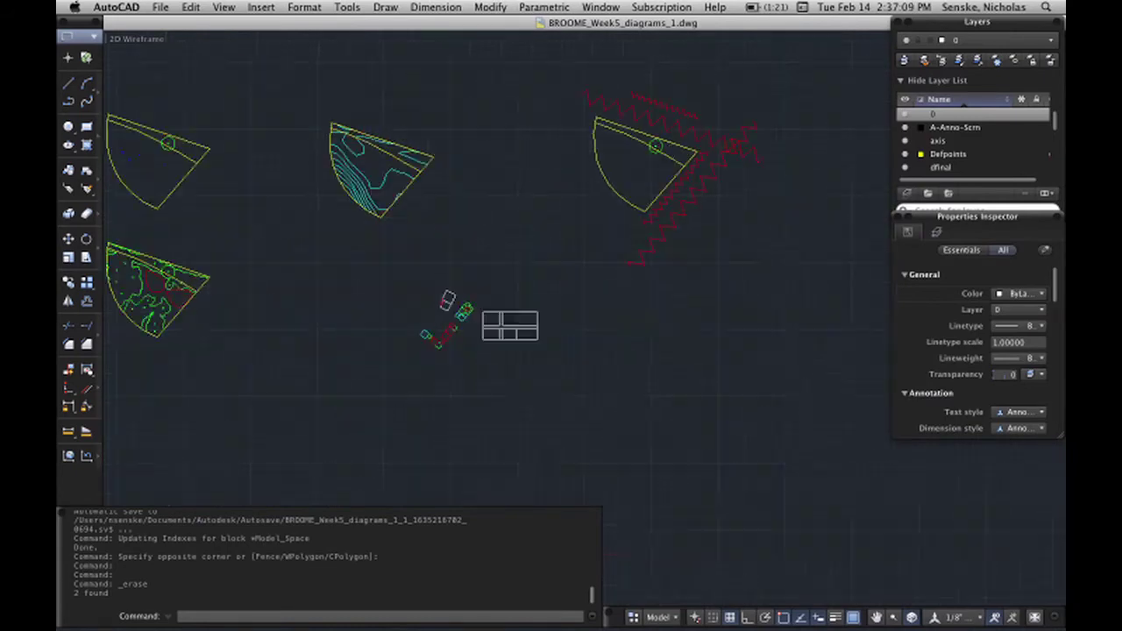
pyautogui.click(563, 355)
pyautogui.scroll(2, 477, 307)
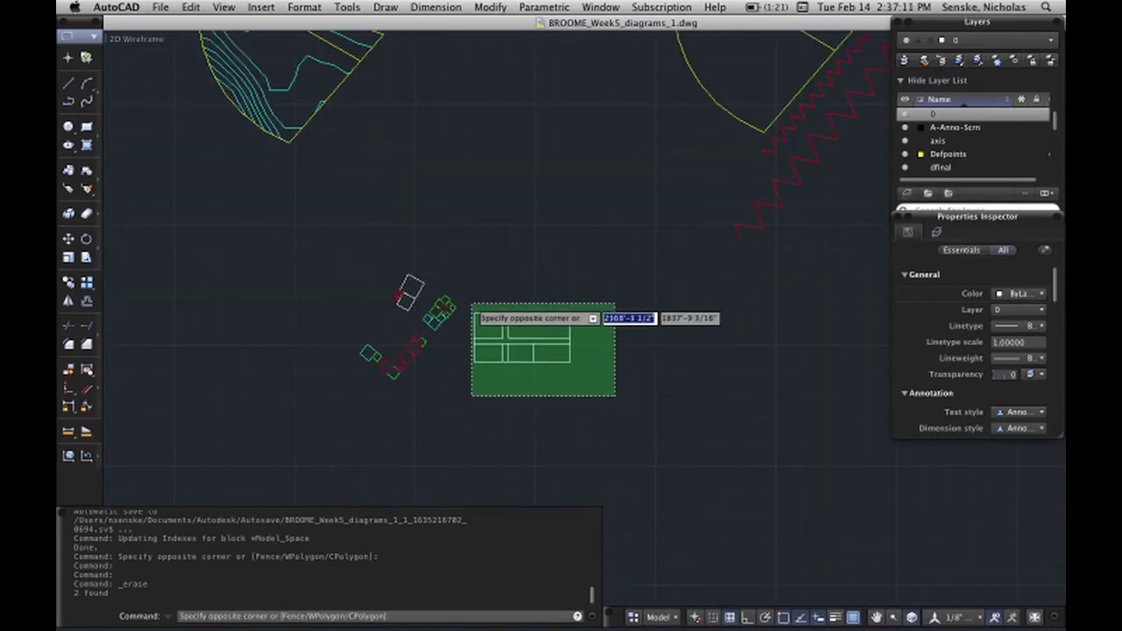
pyautogui.click(472, 301)
pyautogui.click(191, 7)
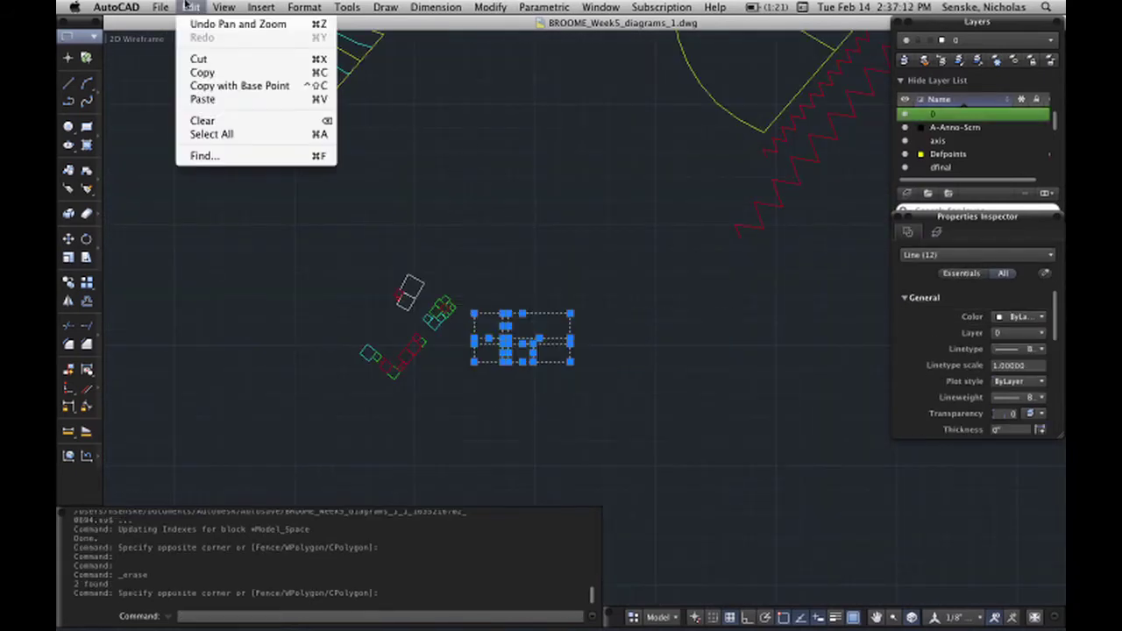
pyautogui.click(216, 114)
pyautogui.click(197, 5)
pyautogui.click(215, 120)
# Step: Examine the site diagram with white building outlines and red paths, and the separate coloured building plan
pyautogui.scroll(-1, 694, 300)
pyautogui.scroll(-5, 694, 300)
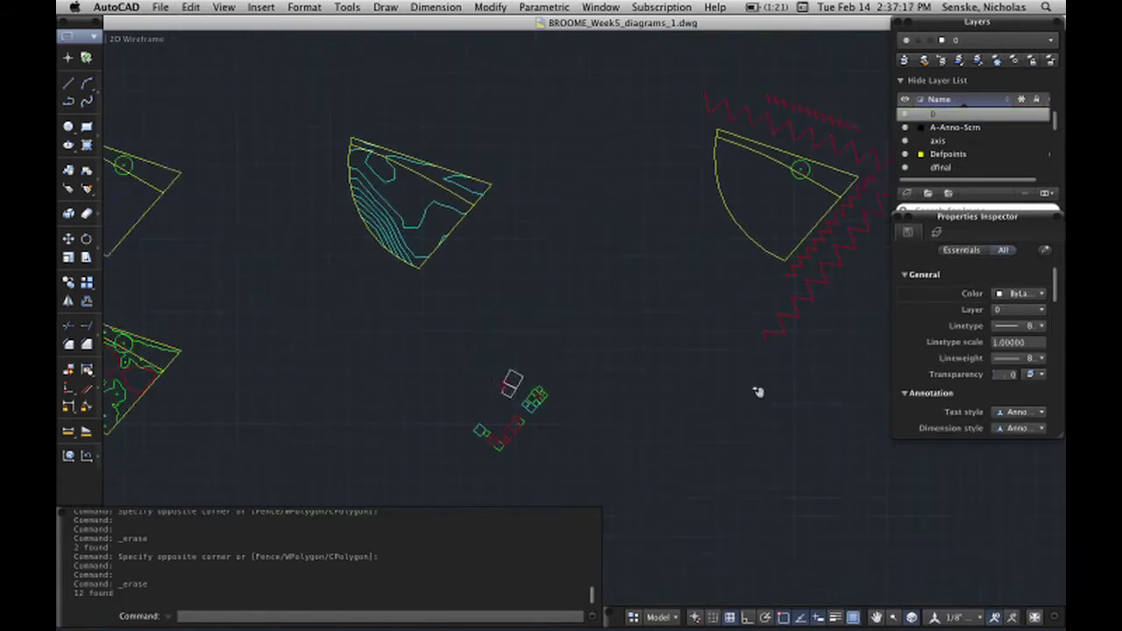
pyautogui.moveTo(646, 290)
pyautogui.mouseDown(button='middle')
pyautogui.moveTo(620, 368)
pyautogui.moveTo(593, 308)
pyautogui.moveTo(595, 237)
pyautogui.moveTo(623, 299)
pyautogui.mouseUp(button='middle')
pyautogui.scroll(8, 606, 161)
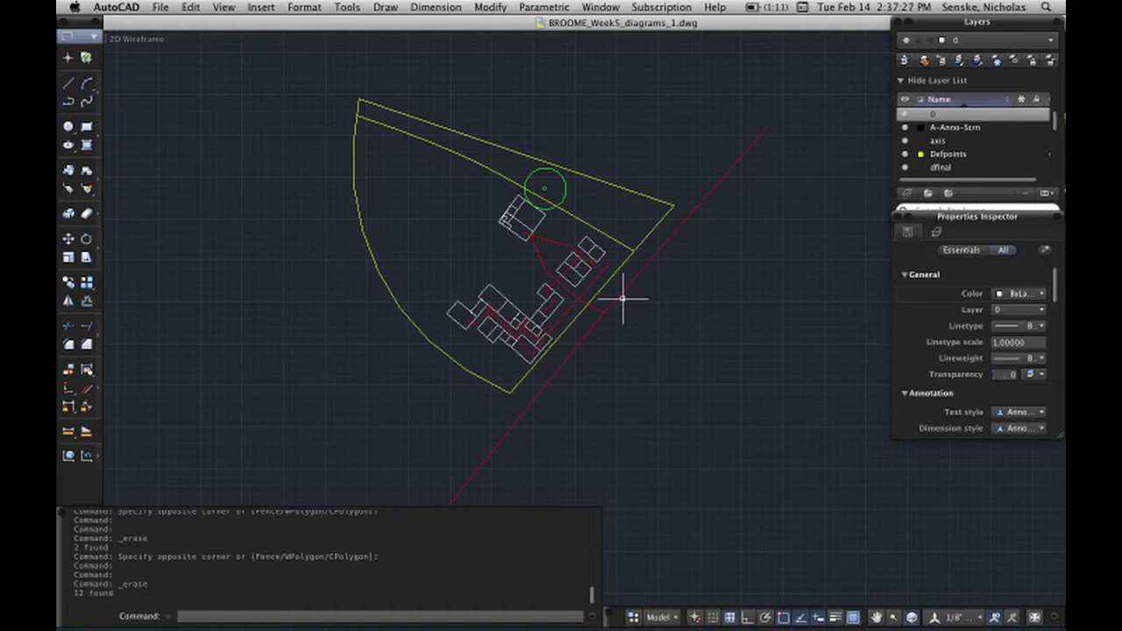
pyautogui.scroll(-3, 623, 303)
pyautogui.moveTo(700, 596); pyautogui.dragTo(655, 251, button='middle')
pyautogui.moveTo(664, 404); pyautogui.dragTo(632, 190, button='middle')
pyautogui.moveTo(640, 471)
pyautogui.mouseDown(button='middle')
pyautogui.moveTo(592, 219)
pyautogui.moveTo(590, 114)
pyautogui.mouseUp(button='middle')
pyautogui.scroll(4, 527, 338)
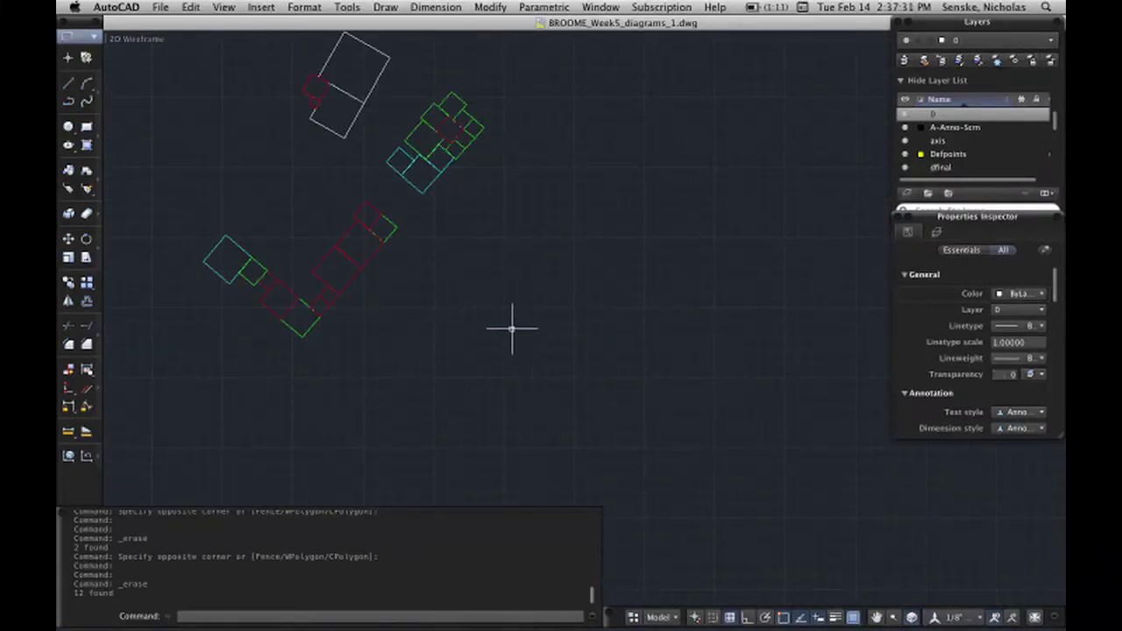
pyautogui.moveTo(513, 326); pyautogui.dragTo(676, 431, button='middle')
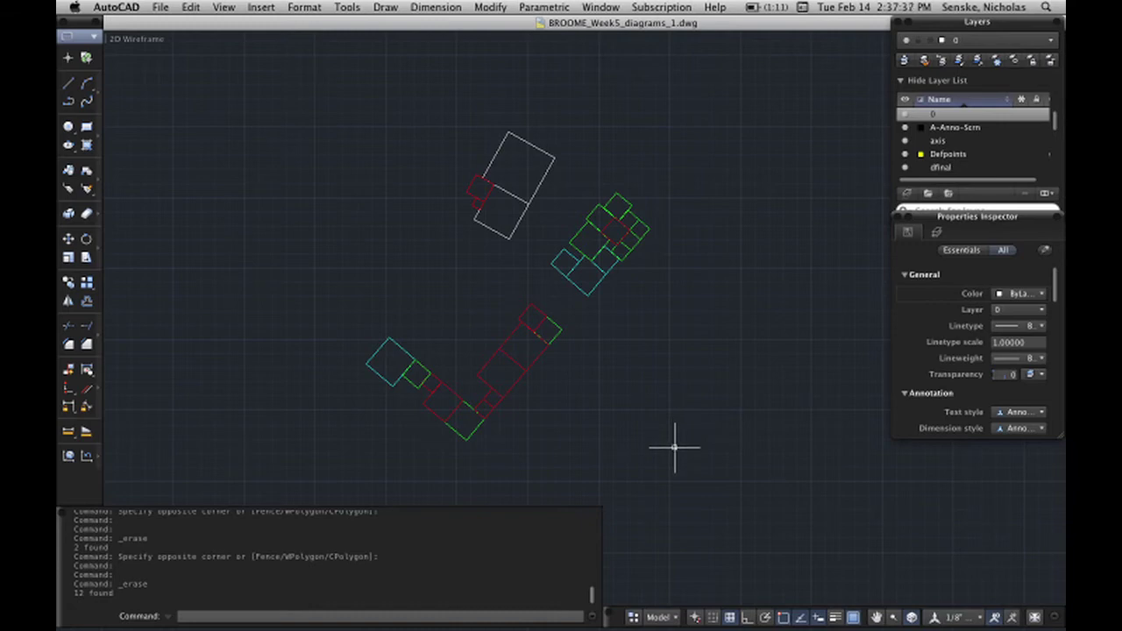
# Step: Examine the building outlines and red path lines within the yellow wedge-shaped site boundary
pyautogui.scroll(-6, 686, 376)
pyautogui.moveTo(654, 333); pyautogui.dragTo(661, 514, button='middle')
pyautogui.scroll(5, 596, 286)
pyautogui.moveTo(628, 153); pyautogui.dragTo(629, 359, button='middle')
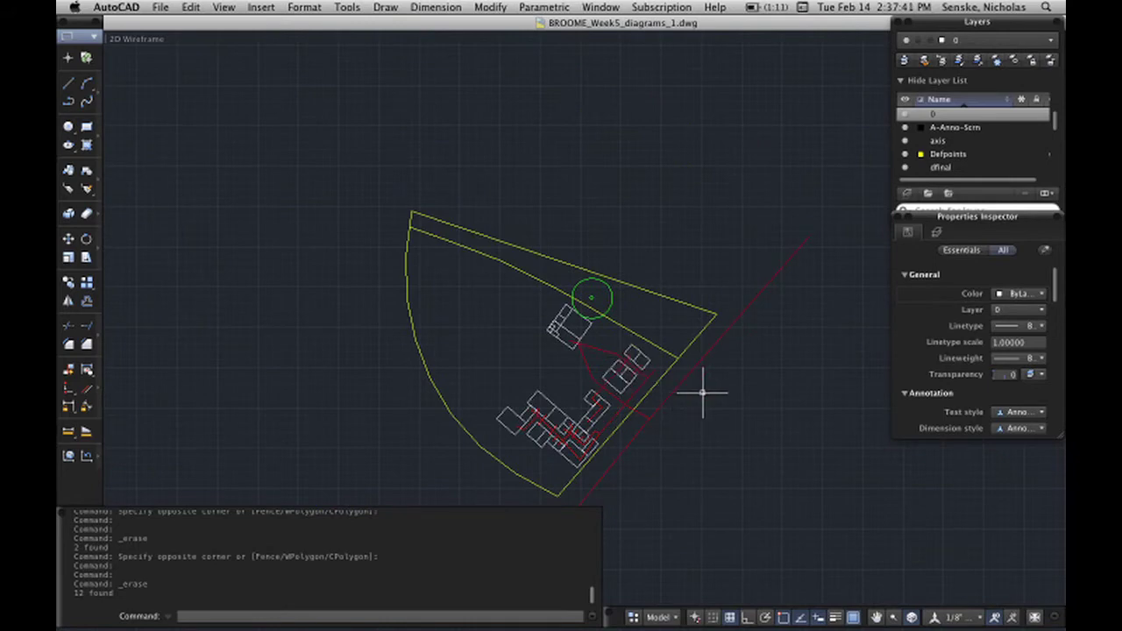
pyautogui.moveTo(702, 393); pyautogui.dragTo(608, 382, button='middle')
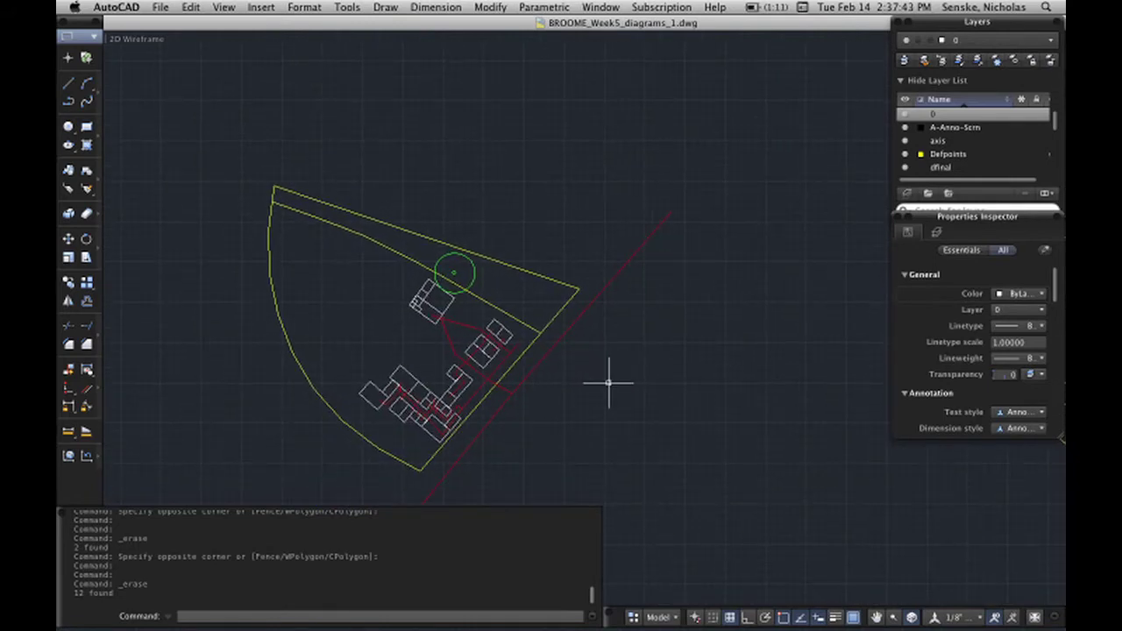
pyautogui.scroll(3, 448, 369)
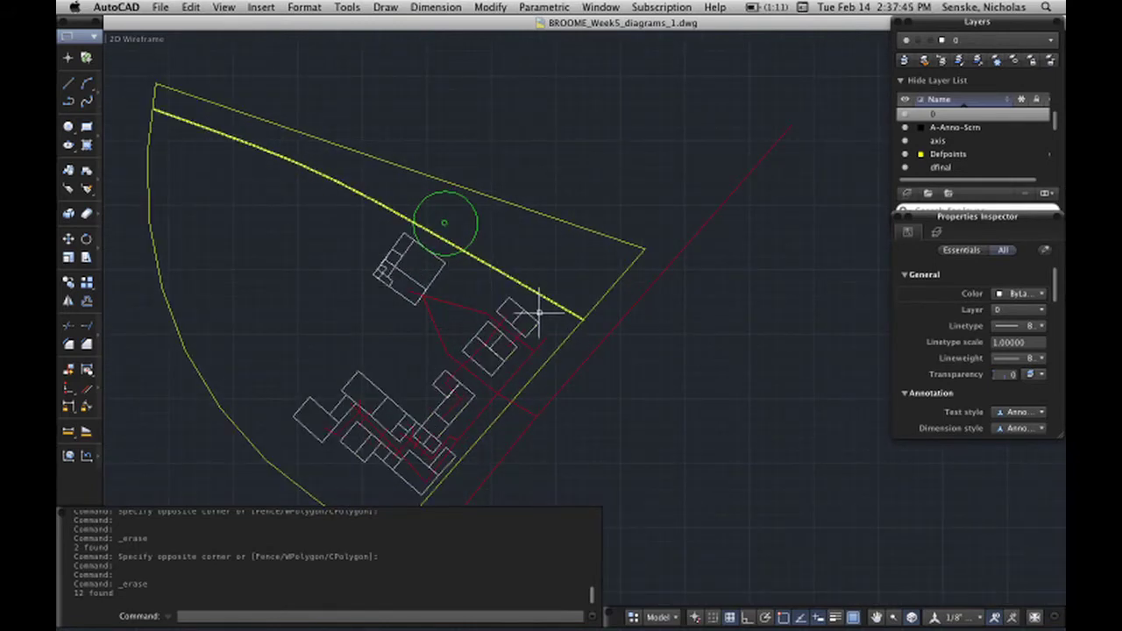
pyautogui.moveTo(540, 311)
pyautogui.mouseDown(button='middle')
pyautogui.moveTo(699, 250)
pyautogui.moveTo(702, 263)
pyautogui.mouseUp(button='middle')
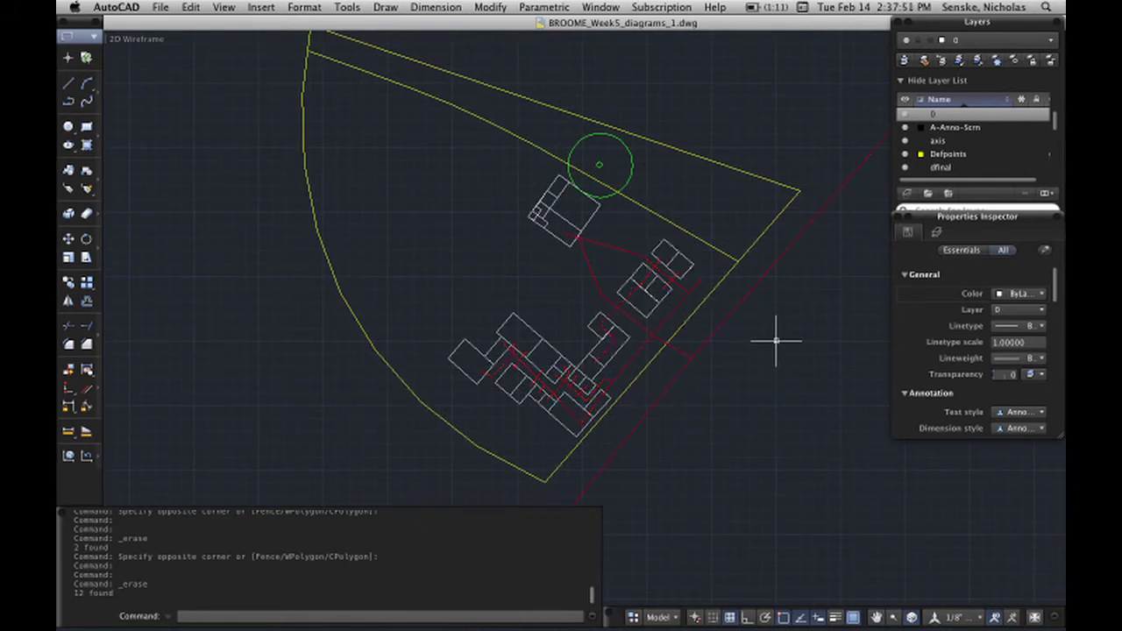
pyautogui.scroll(-2, 771, 343)
pyautogui.moveTo(773, 353); pyautogui.dragTo(501, 332, button='middle')
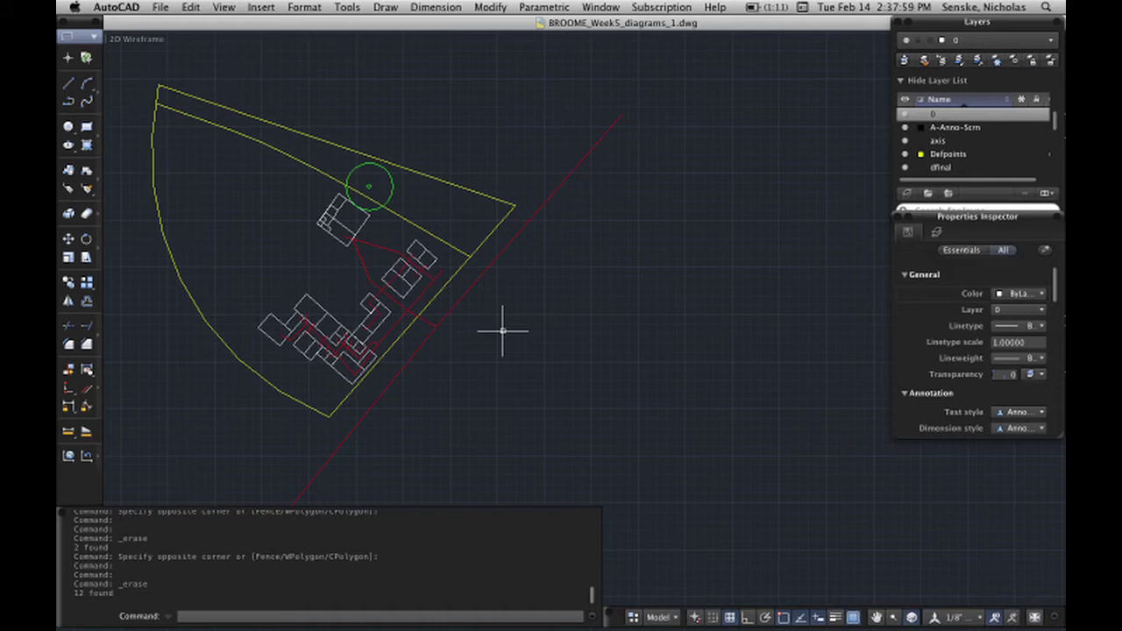
# Step: Examine the room blocks of the separate building plan drawn in white, green, cyan and red
pyautogui.scroll(-3, 549, 338)
pyautogui.moveTo(636, 383)
pyautogui.mouseDown(button='middle')
pyautogui.moveTo(564, 324)
pyautogui.moveTo(424, 266)
pyautogui.mouseUp(button='middle')
pyautogui.scroll(-5, 675, 287)
pyautogui.moveTo(675, 287); pyautogui.dragTo(513, 233, button='middle')
pyautogui.scroll(8, 432, 320)
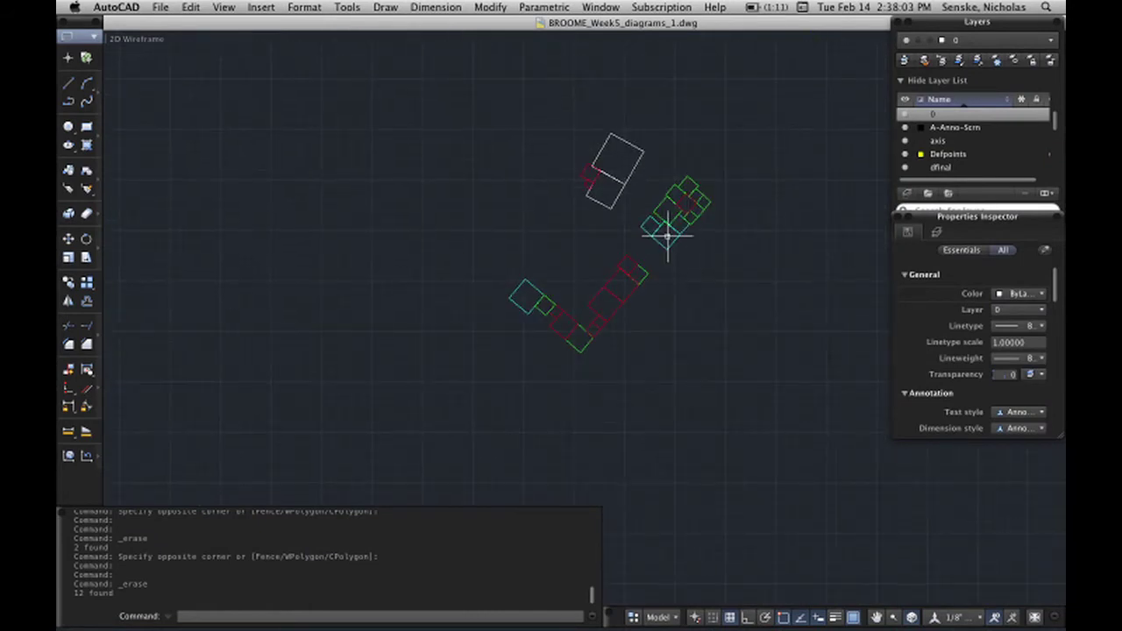
pyautogui.scroll(3, 531, 303)
pyautogui.moveTo(666, 236)
pyautogui.mouseDown(button='middle')
pyautogui.moveTo(532, 303)
pyautogui.moveTo(611, 233)
pyautogui.mouseUp(button='middle')
pyautogui.scroll(2, 531, 303)
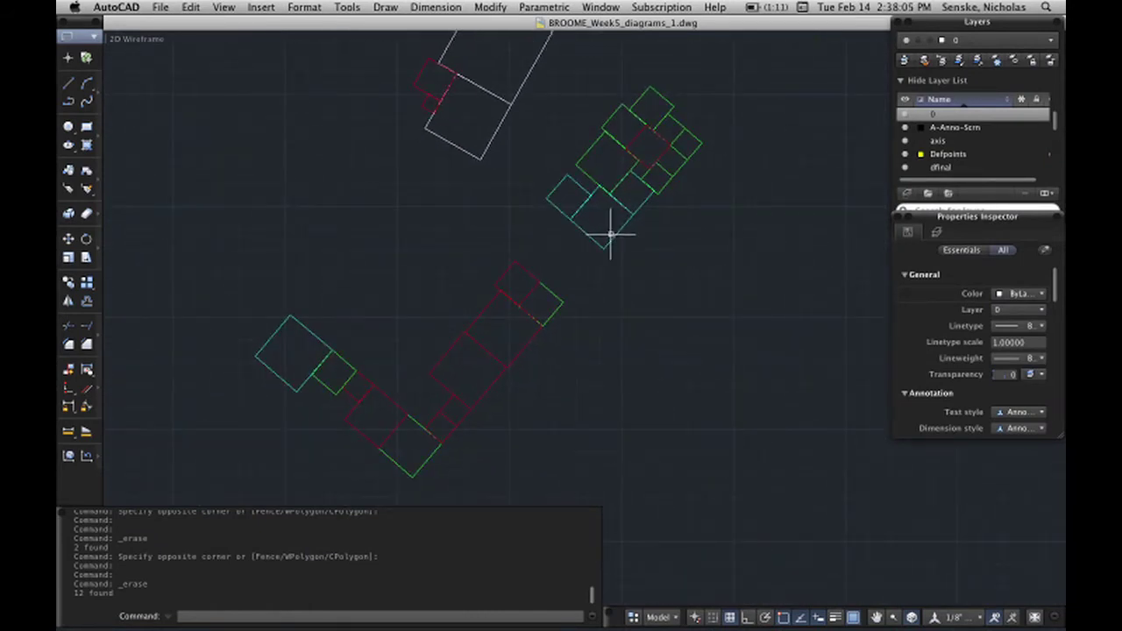
pyautogui.scroll(-2, 611, 233)
pyautogui.moveTo(708, 243); pyautogui.dragTo(607, 271, button='middle')
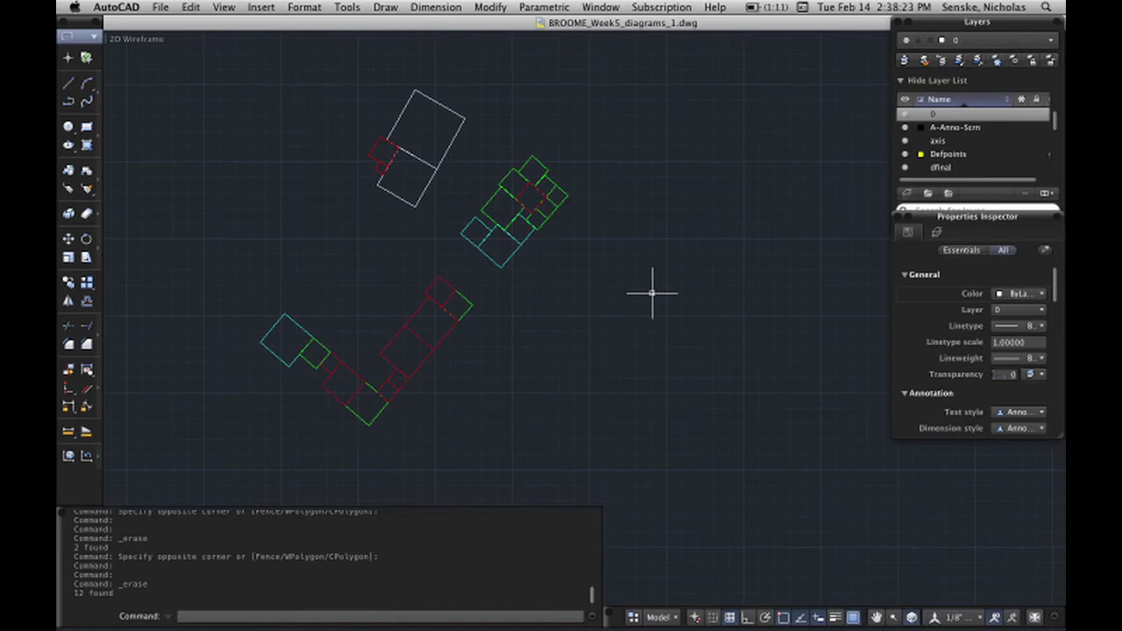
# Step: Survey the full set of site diagrams, including the contour diagram and the one with red zigzag lines
pyautogui.scroll(-3, 651, 292)
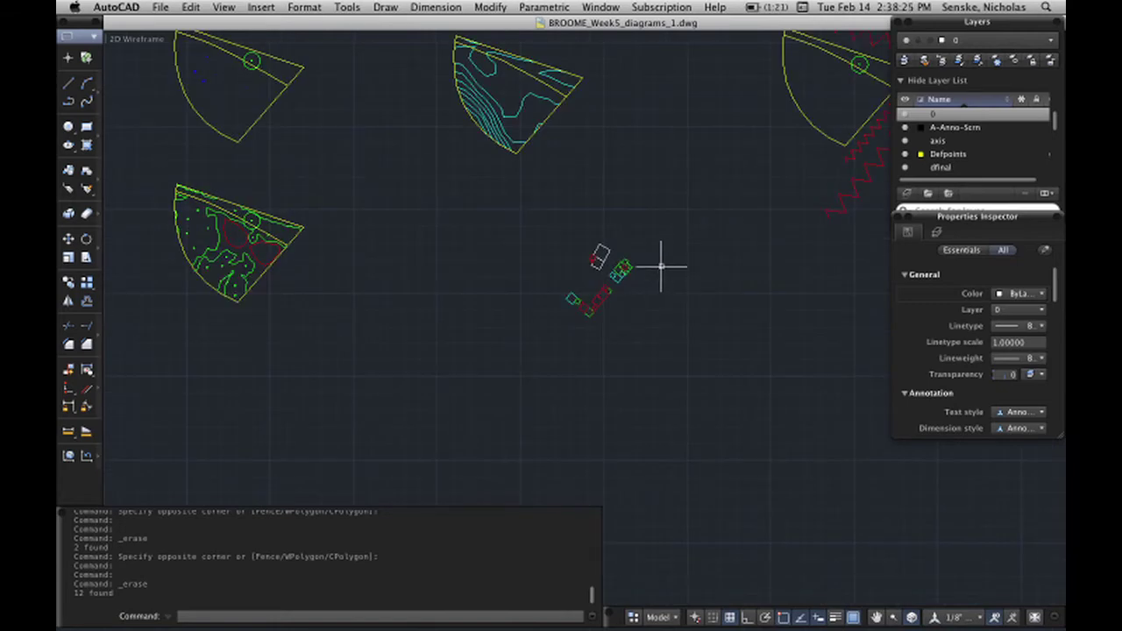
pyautogui.moveTo(658, 268); pyautogui.dragTo(538, 371, button='middle')
pyautogui.scroll(-2, 739, 167)
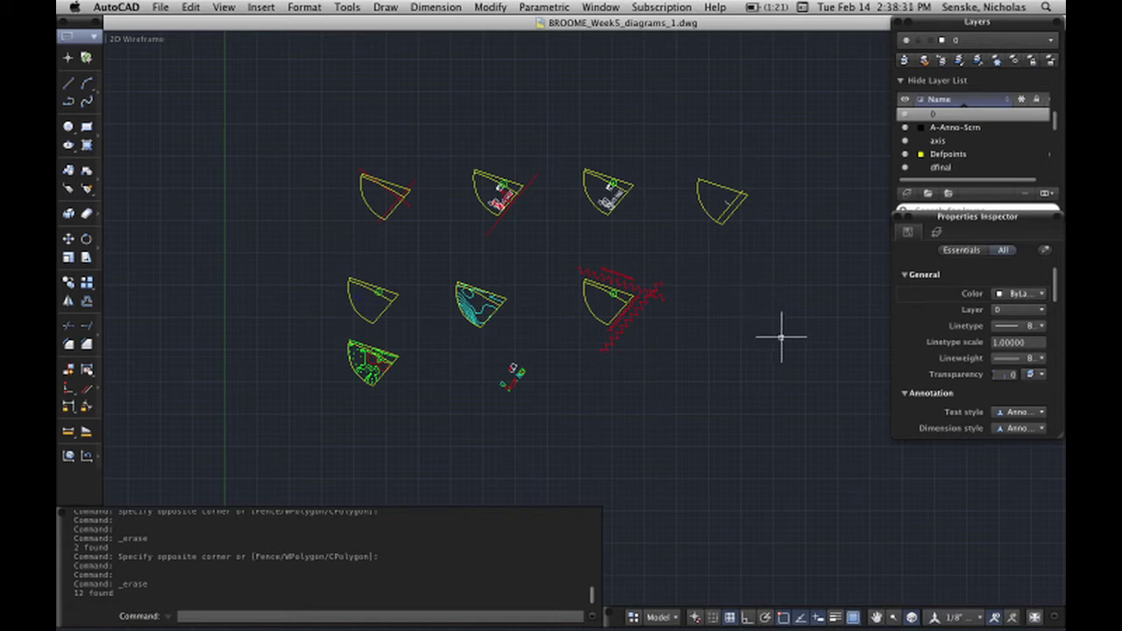
pyautogui.scroll(3, 781, 325)
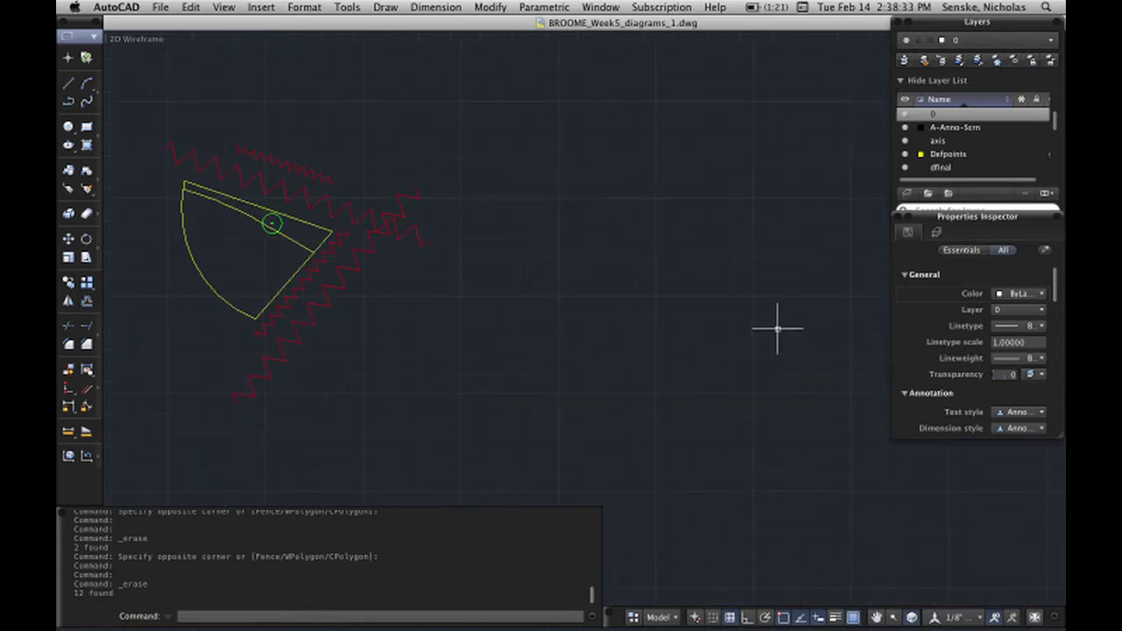
pyautogui.scroll(3, 526, 333)
pyautogui.scroll(-3, 508, 295)
pyautogui.moveTo(354, 298); pyautogui.dragTo(517, 310, button='middle')
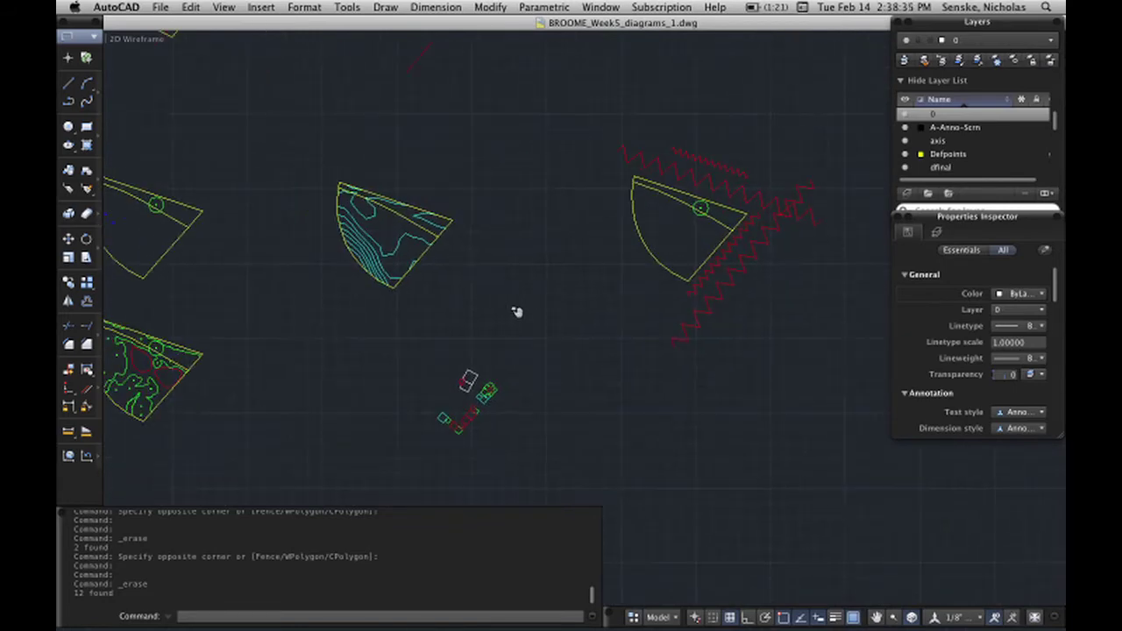
# Step: Examine the building blocks in the circulation diagram and the separate coloured room-block plan up close
pyautogui.moveTo(498, 194)
pyautogui.mouseDown(button='middle')
pyautogui.moveTo(541, 343)
pyautogui.moveTo(556, 196)
pyautogui.mouseUp(button='middle')
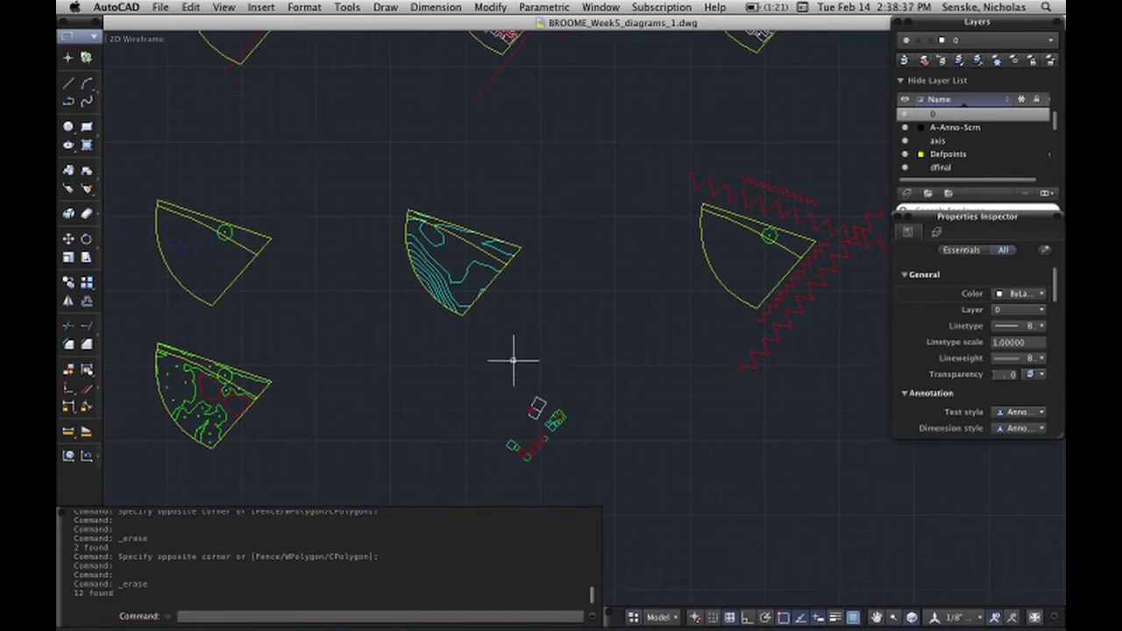
pyautogui.moveTo(514, 361); pyautogui.dragTo(544, 584, button='middle')
pyautogui.scroll(5, 571, 230)
pyautogui.scroll(1, 479, 248)
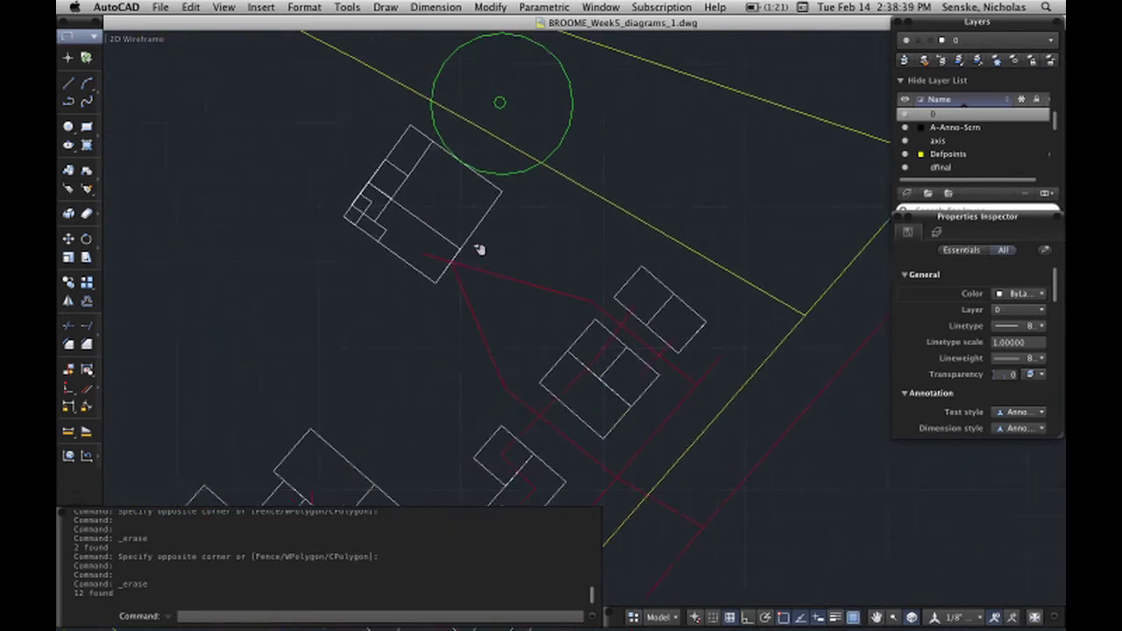
pyautogui.scroll(1, 288, 393)
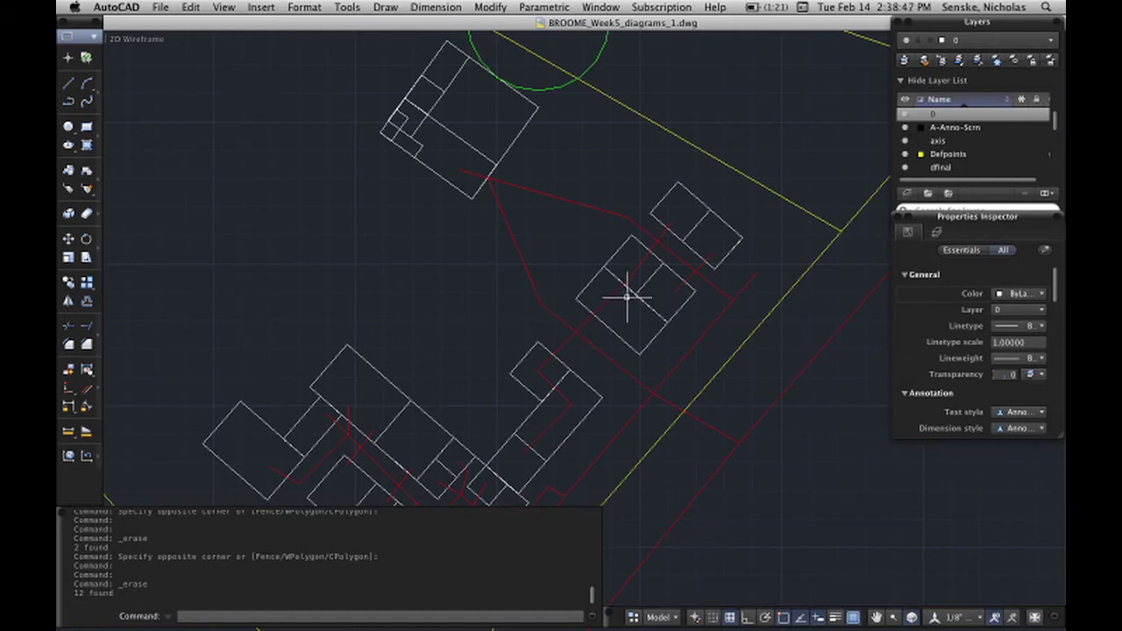
pyautogui.scroll(-5, 625, 325)
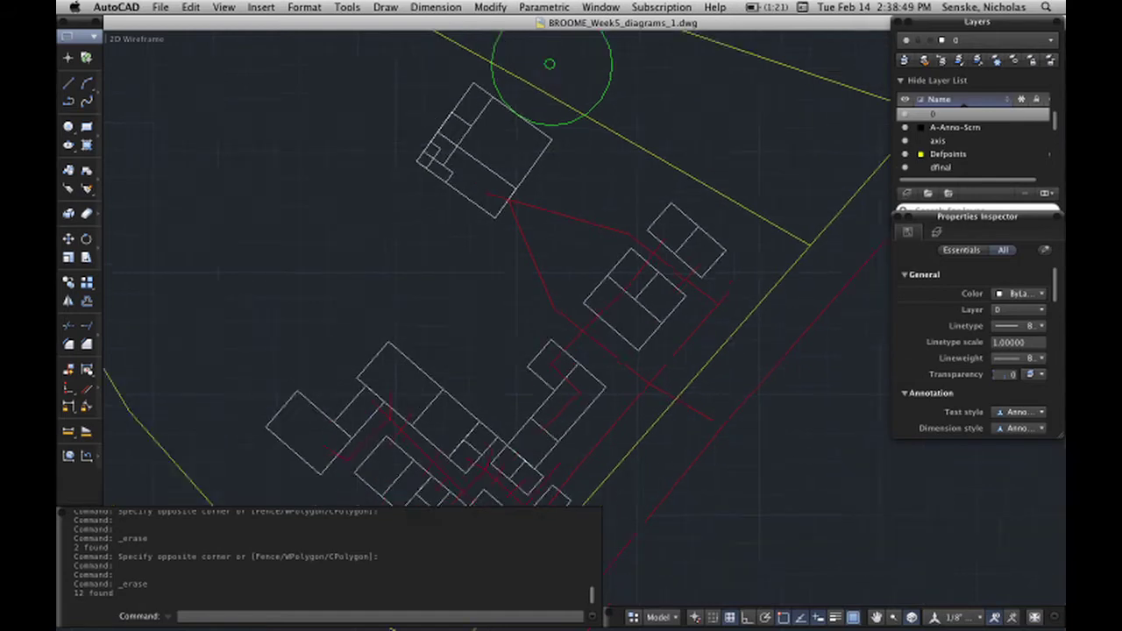
pyautogui.scroll(-6, 709, 351)
pyautogui.moveTo(688, 441)
pyautogui.mouseDown(button='middle')
pyautogui.moveTo(602, 213)
pyautogui.moveTo(543, 387)
pyautogui.mouseUp(button='middle')
pyautogui.scroll(12, 601, 213)
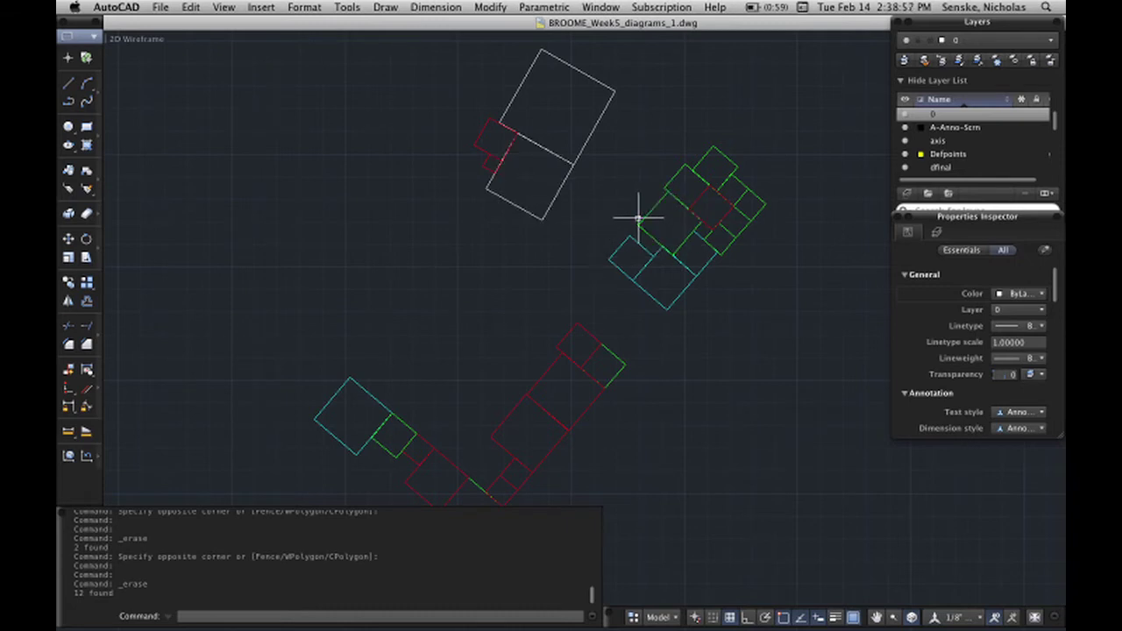
pyautogui.scroll(10, 632, 258)
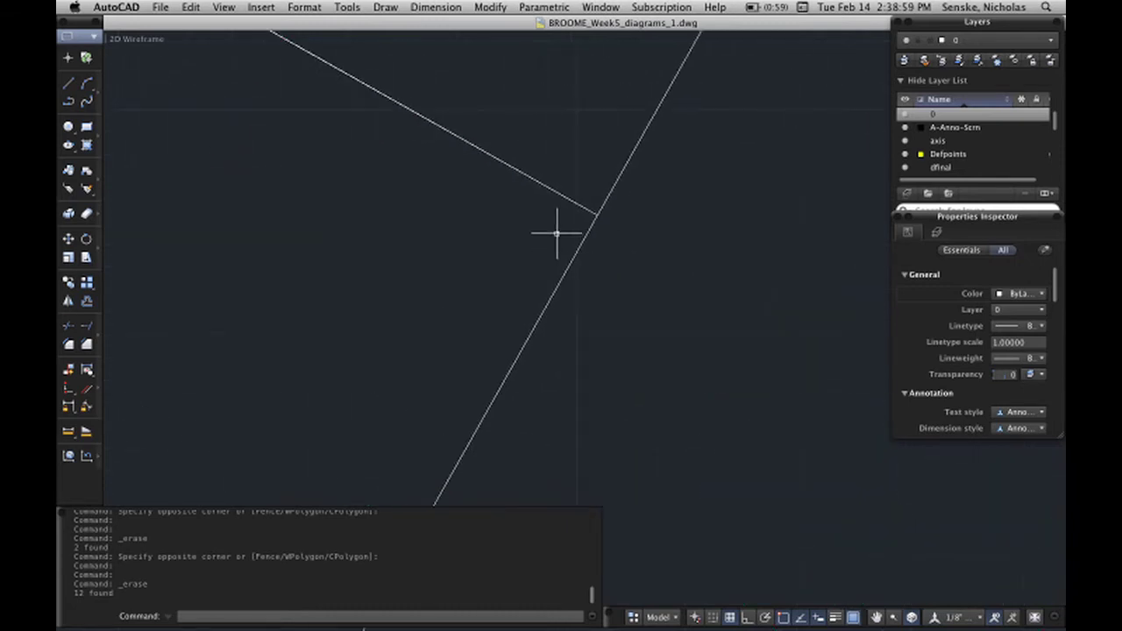
pyautogui.scroll(-10, 556, 235)
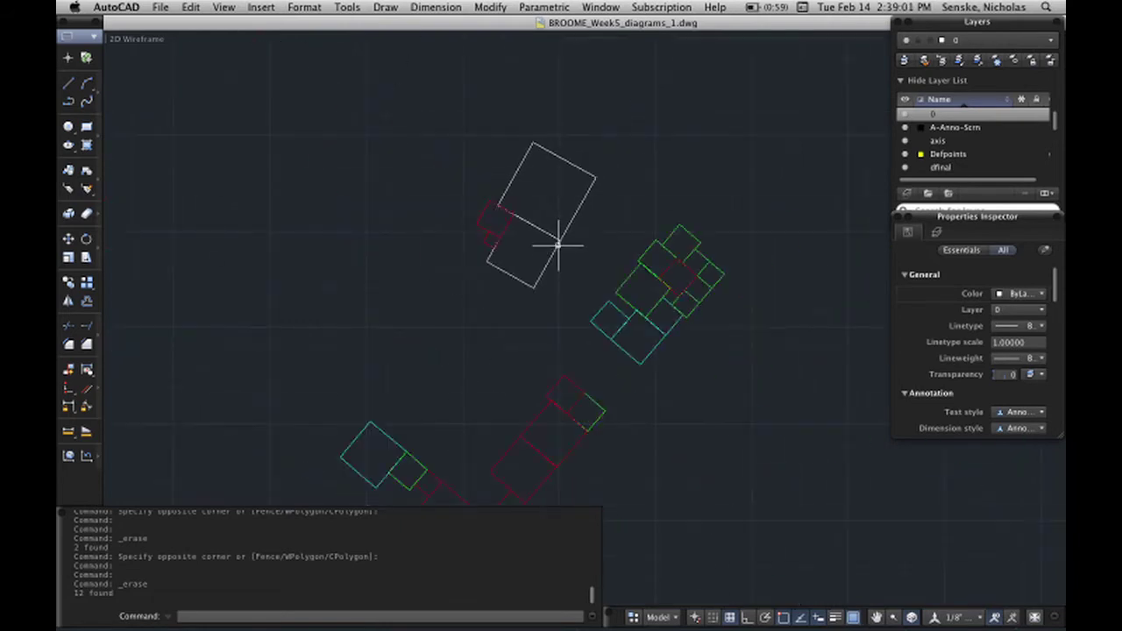
pyautogui.moveTo(608, 243); pyautogui.dragTo(576, 390, button='middle')
pyautogui.scroll(-2, 576, 390)
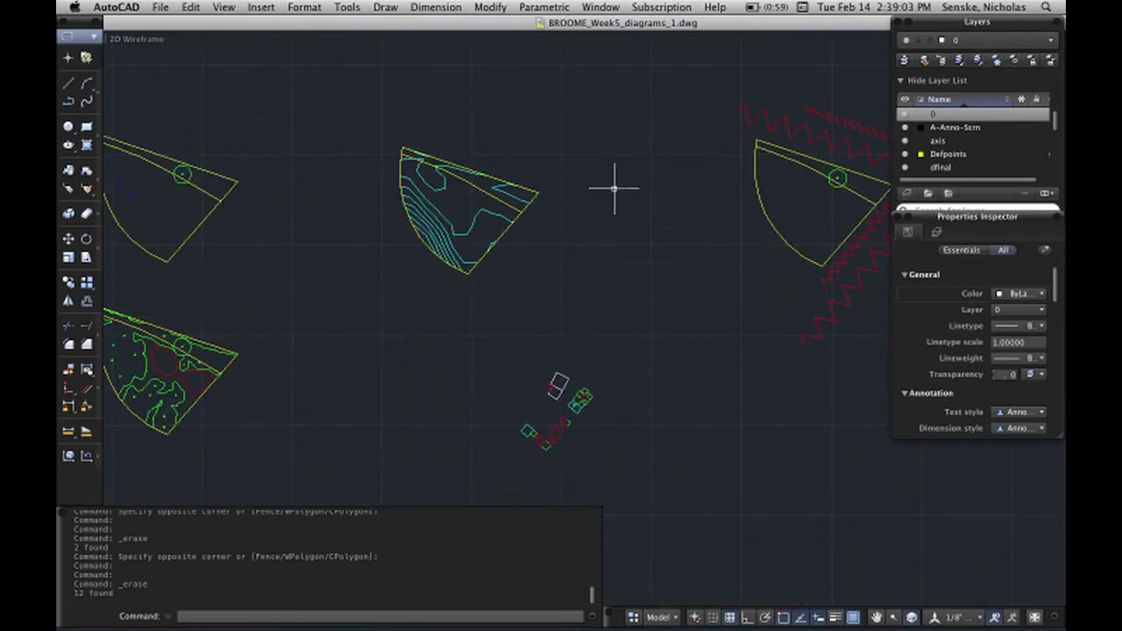
# Step: Examine the site diagram with red circulation lines and compare it with the neighbouring contour, building and zigzag-line diagrams
pyautogui.moveTo(614, 185); pyautogui.dragTo(459, 307, button='middle')
pyautogui.scroll(-2, 491, 313)
pyautogui.moveTo(546, 317); pyautogui.dragTo(543, 298, button='middle')
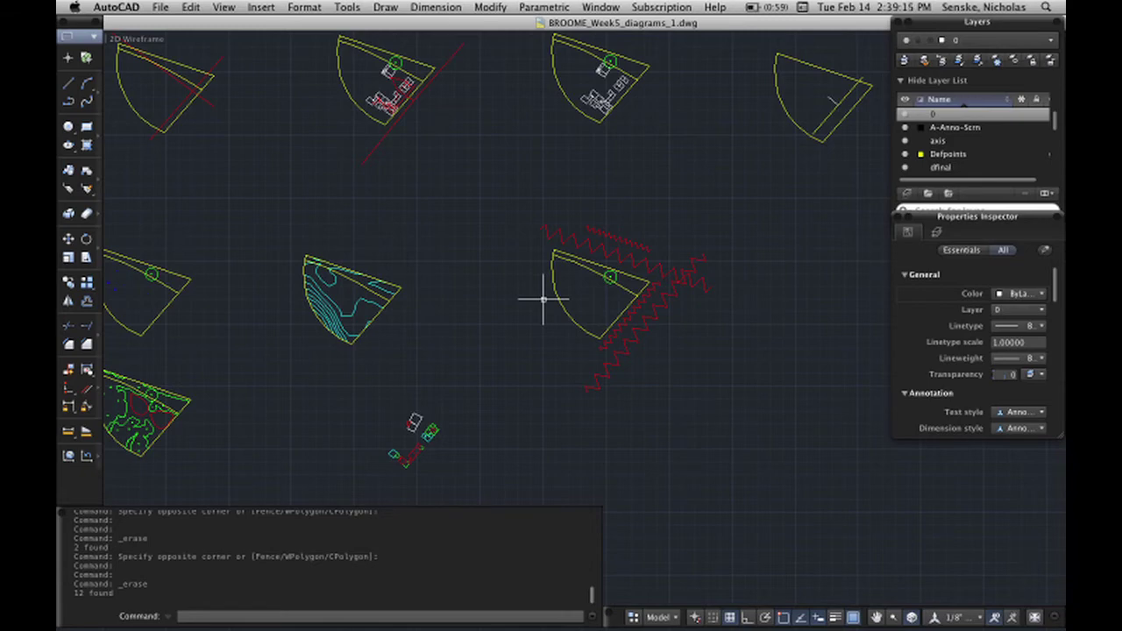
pyautogui.moveTo(487, 275); pyautogui.dragTo(480, 370, button='middle')
pyautogui.scroll(5, 403, 189)
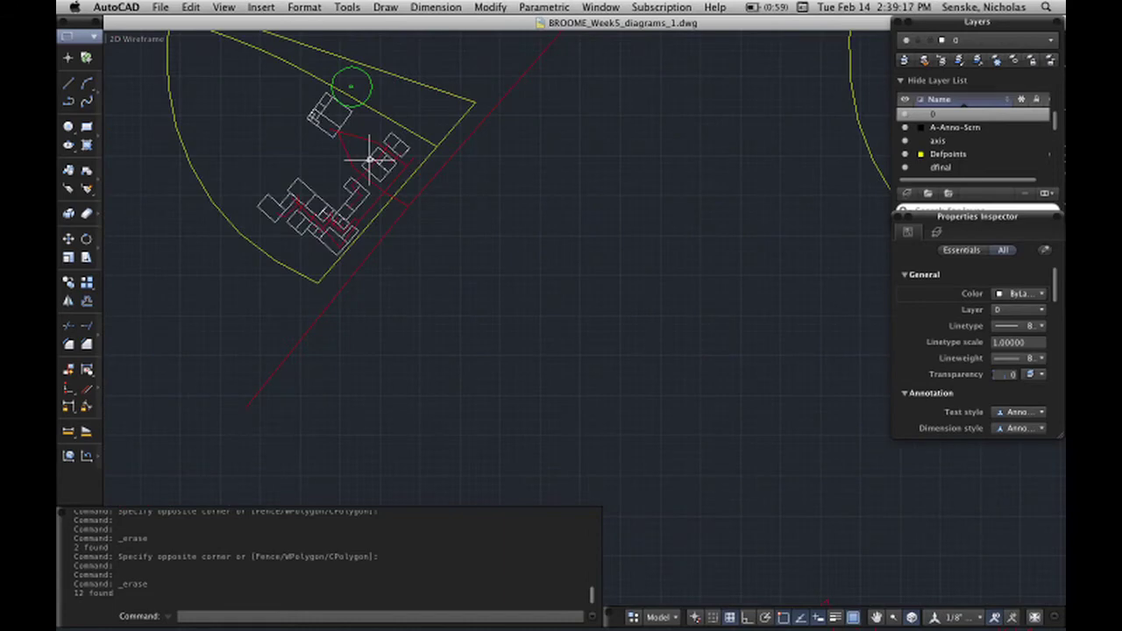
pyautogui.moveTo(370, 158); pyautogui.dragTo(439, 227, button='middle')
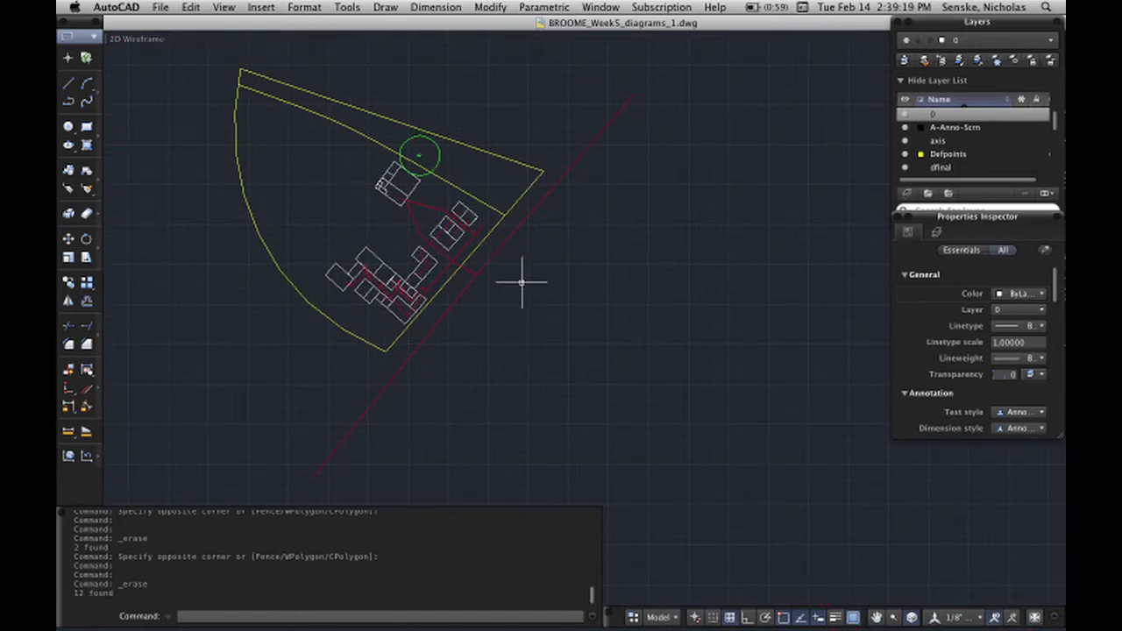
pyautogui.scroll(-3, 522, 283)
pyautogui.scroll(-1, 708, 336)
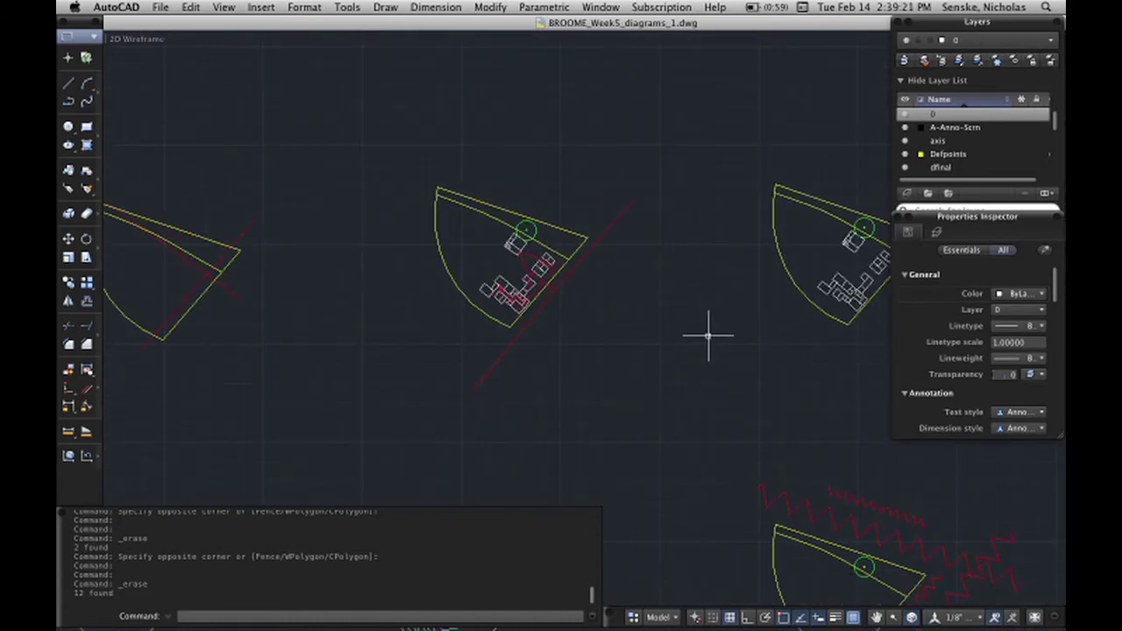
pyautogui.moveTo(709, 336); pyautogui.dragTo(514, 228, button='middle')
pyautogui.scroll(-1, 556, 259)
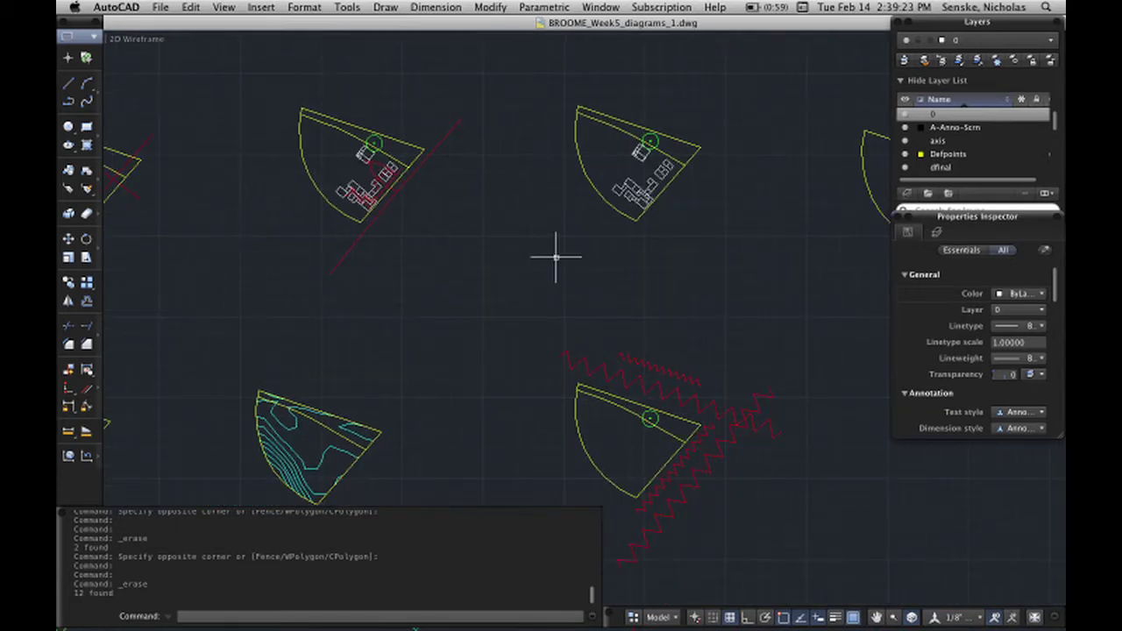
pyautogui.moveTo(623, 293)
pyautogui.mouseDown(button='middle')
pyautogui.moveTo(548, 231)
pyautogui.moveTo(558, 203)
pyautogui.mouseUp(button='middle')
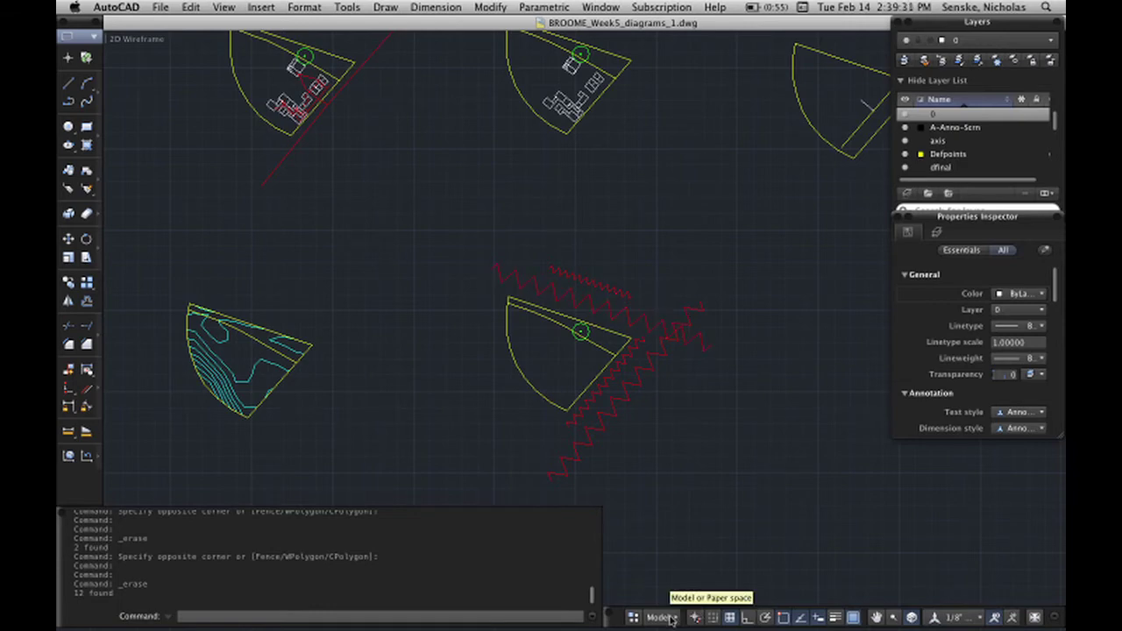
# Step: Preview the open drawings and their layouts, and view the Work layout
pyautogui.click(635, 617)
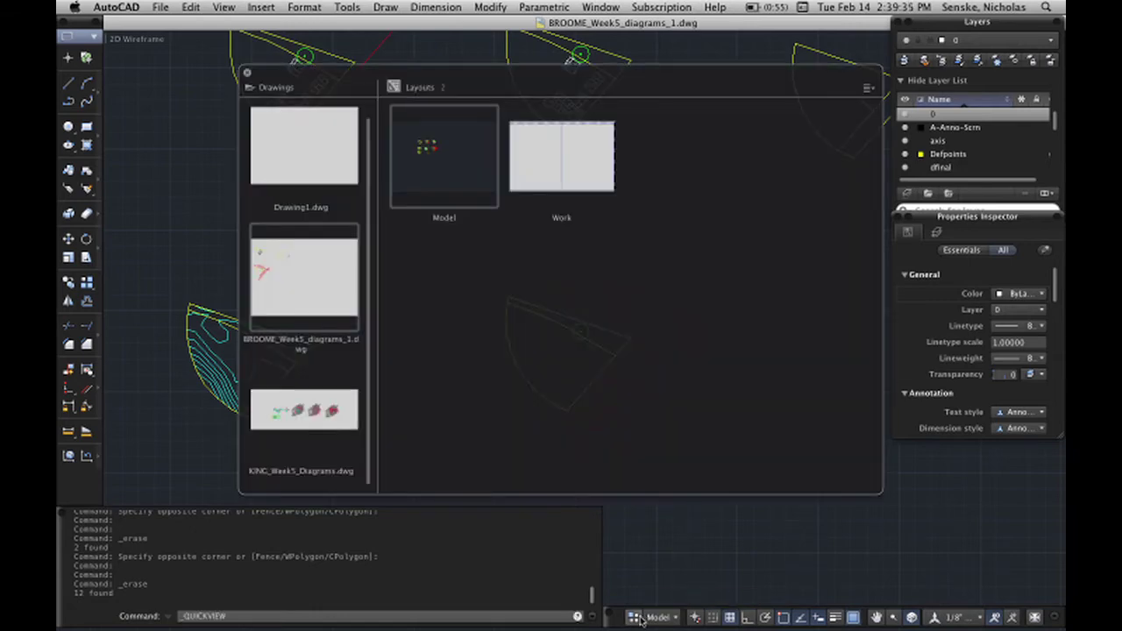
pyautogui.click(614, 218)
pyautogui.rightClick(621, 218)
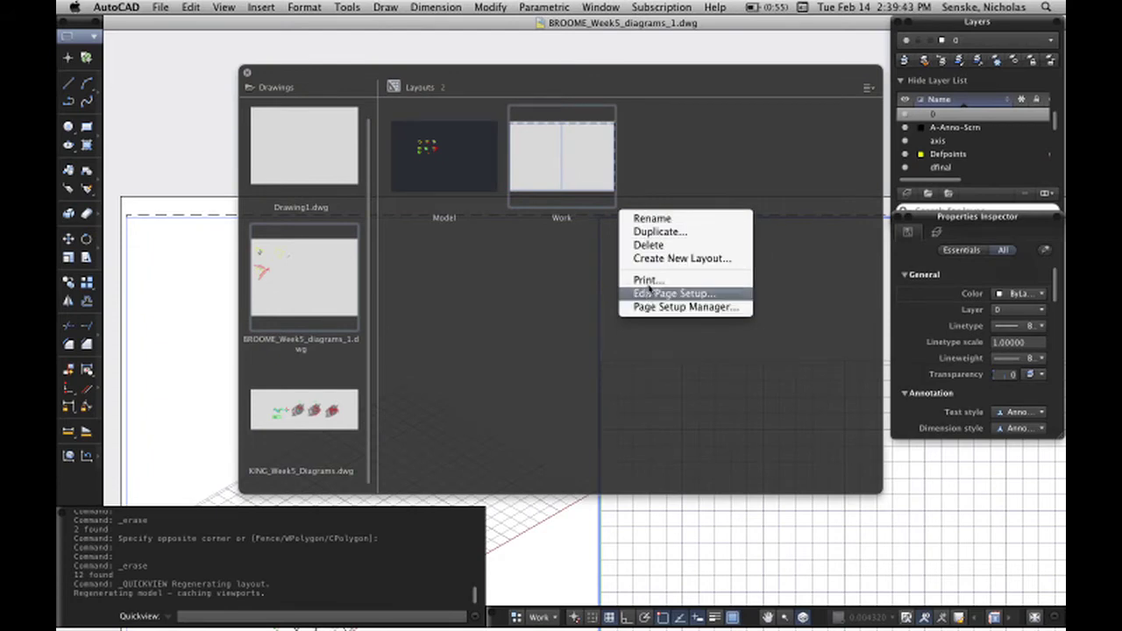
pyautogui.click(855, 78)
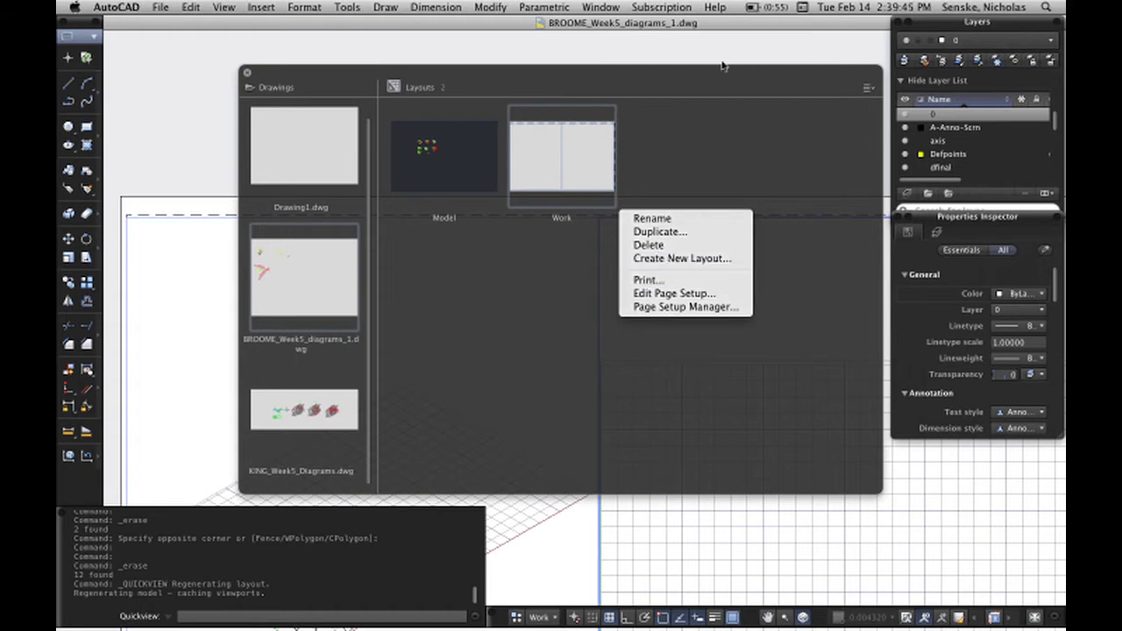
pyautogui.click(249, 74)
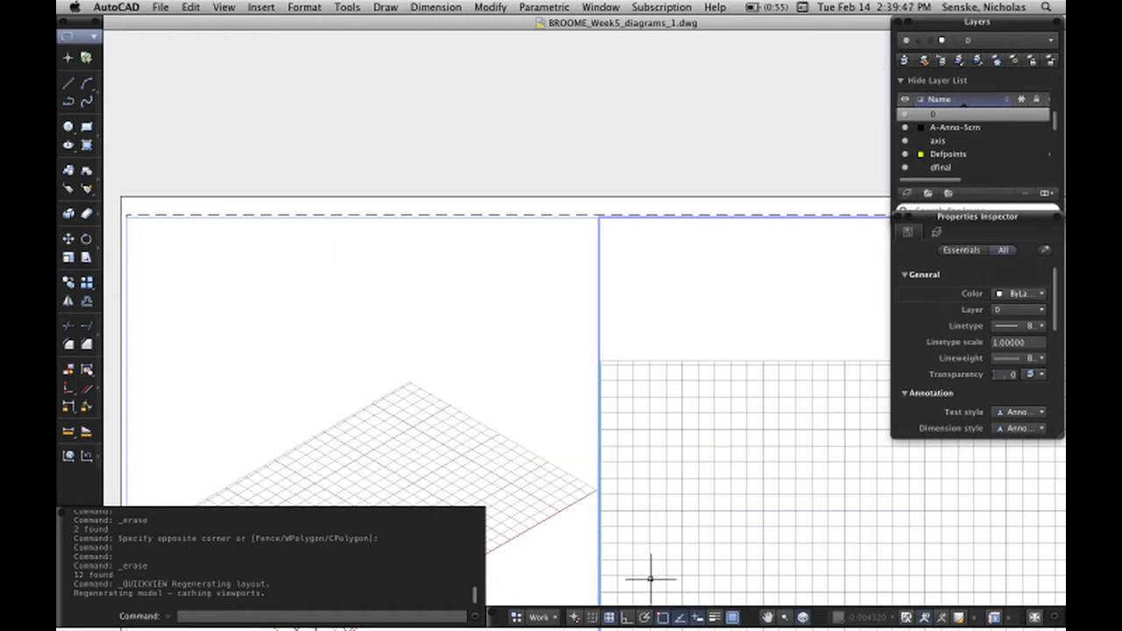
# Step: Create a new layout and add a page setup named My Layout based on Layout1 - Default
pyautogui.click(537, 617)
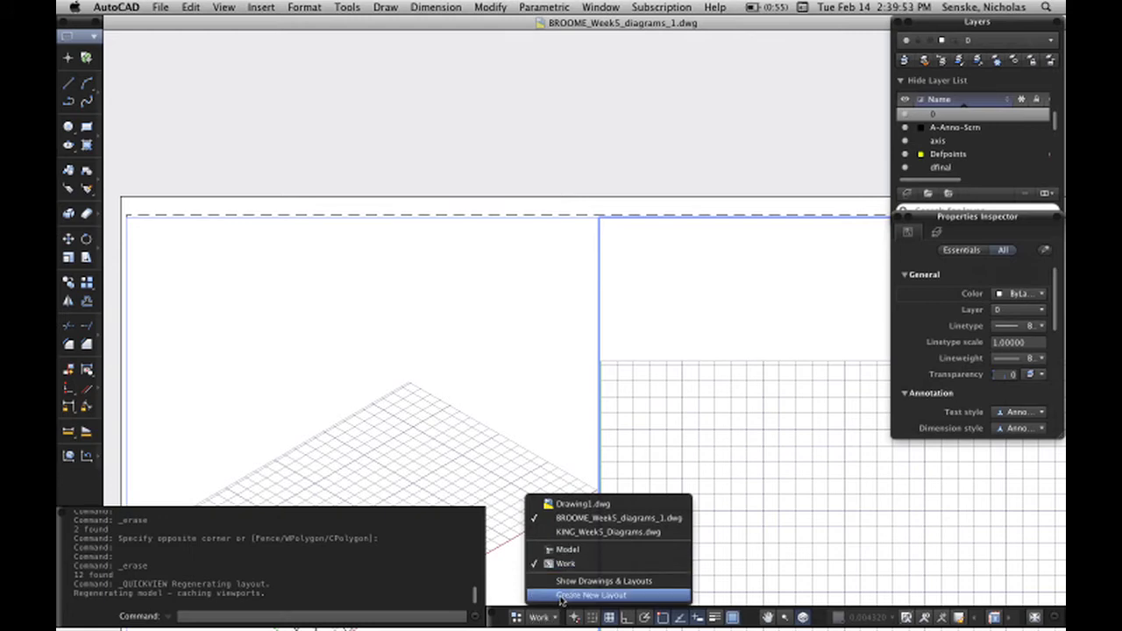
pyautogui.click(562, 596)
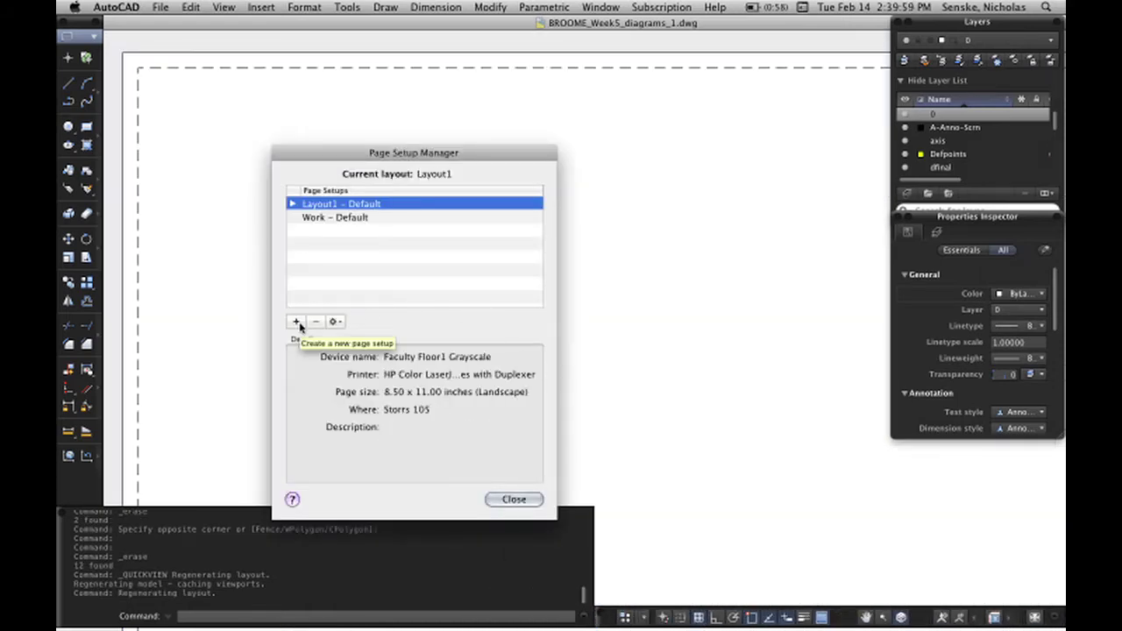
pyautogui.click(296, 322)
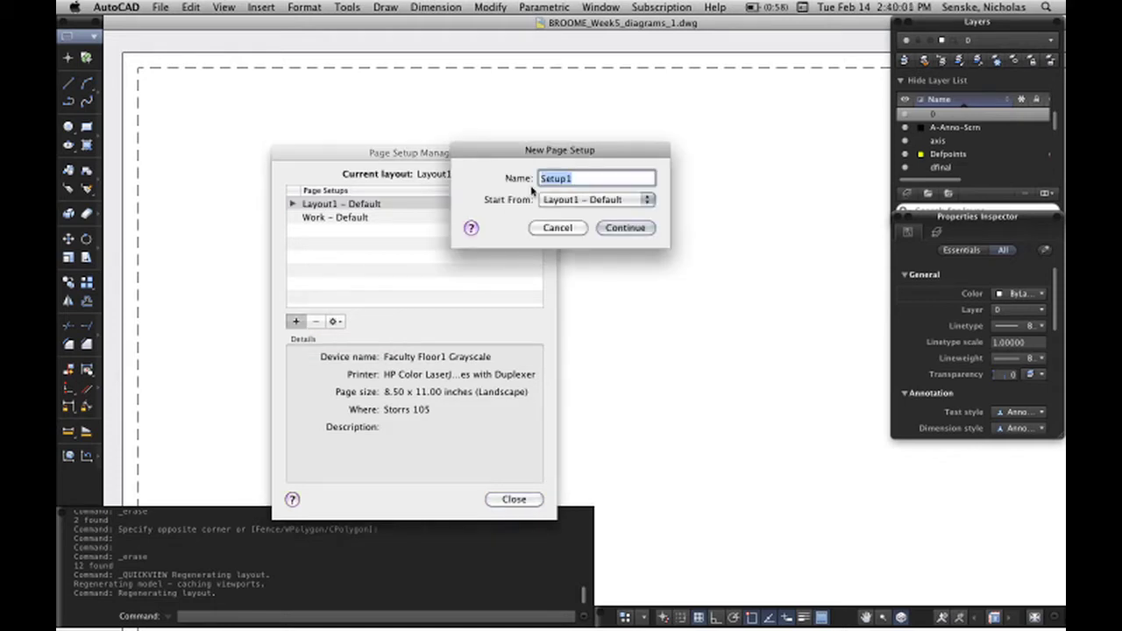
pyautogui.write('My Layout')
pyautogui.click(605, 227)
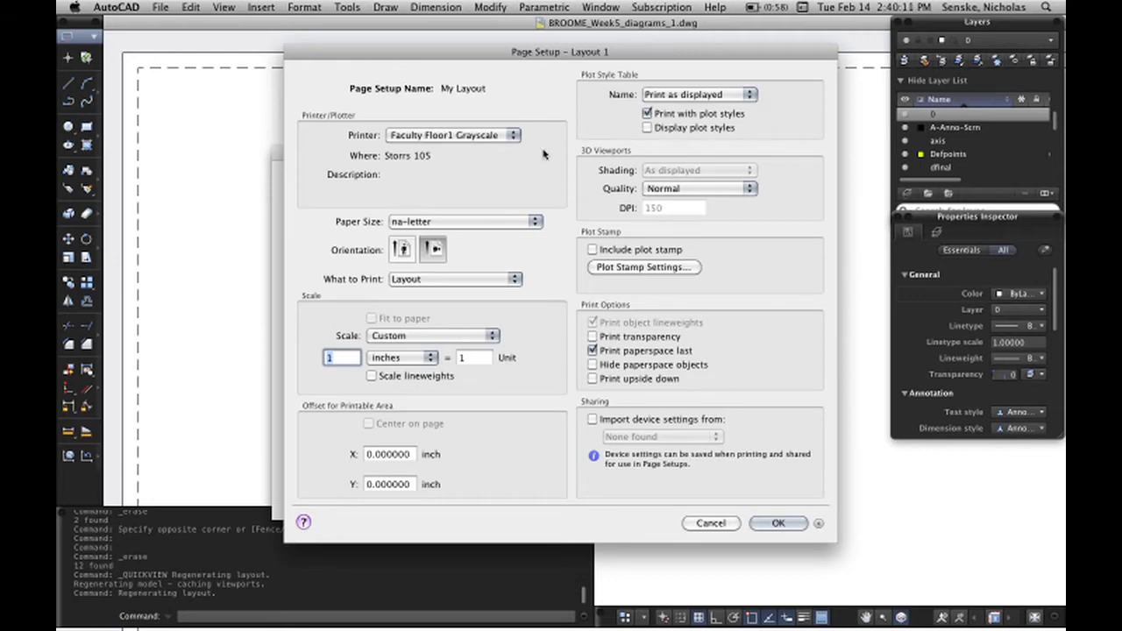
# Step: Set the page setup's printer to PL 36 inch Coated Bond and check its available paper sizes
pyautogui.click(447, 136)
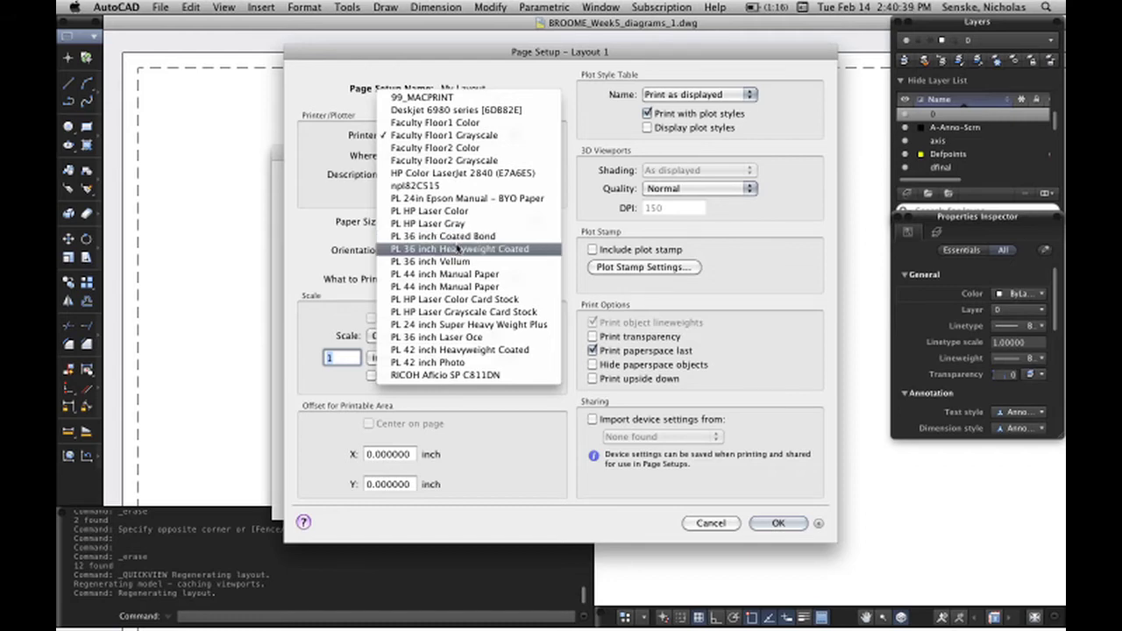
pyautogui.click(456, 238)
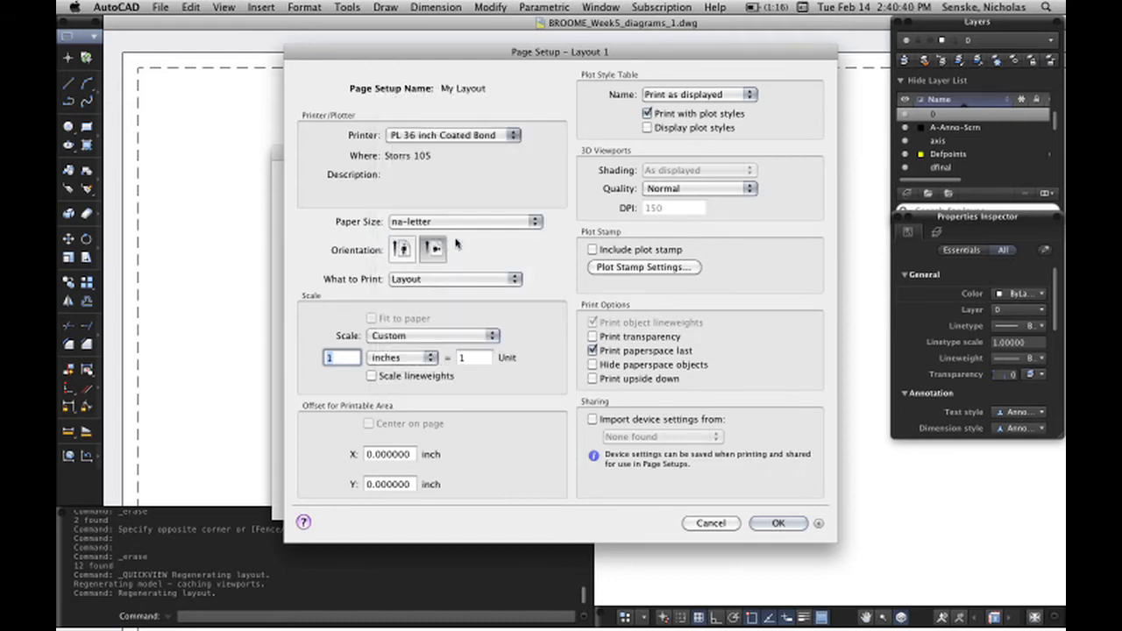
pyautogui.click(437, 223)
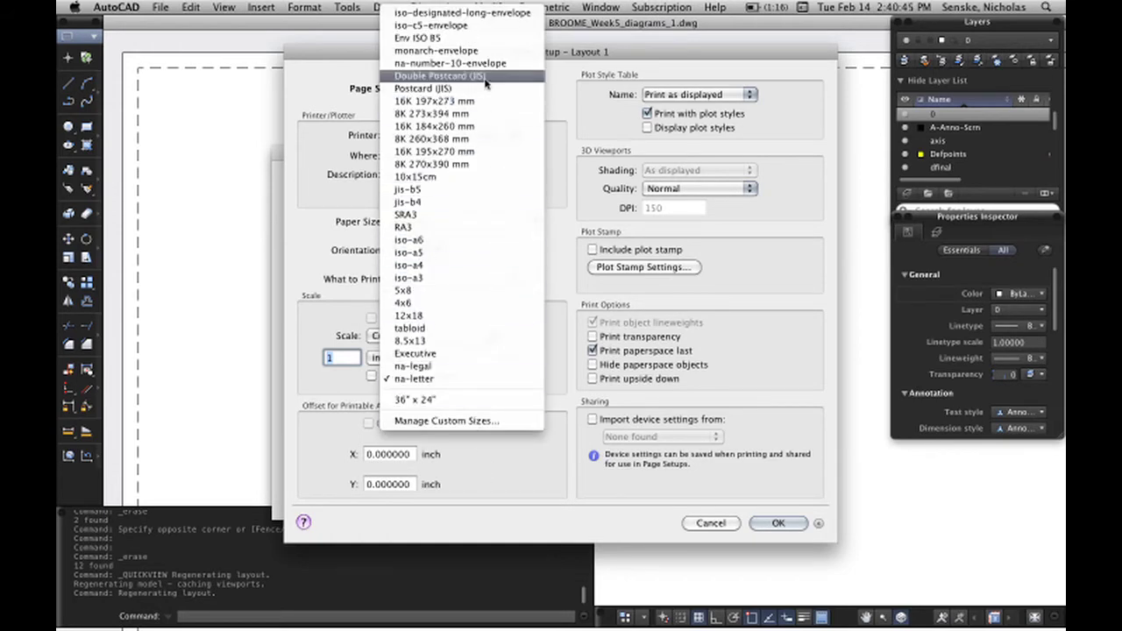
pyautogui.click(551, 221)
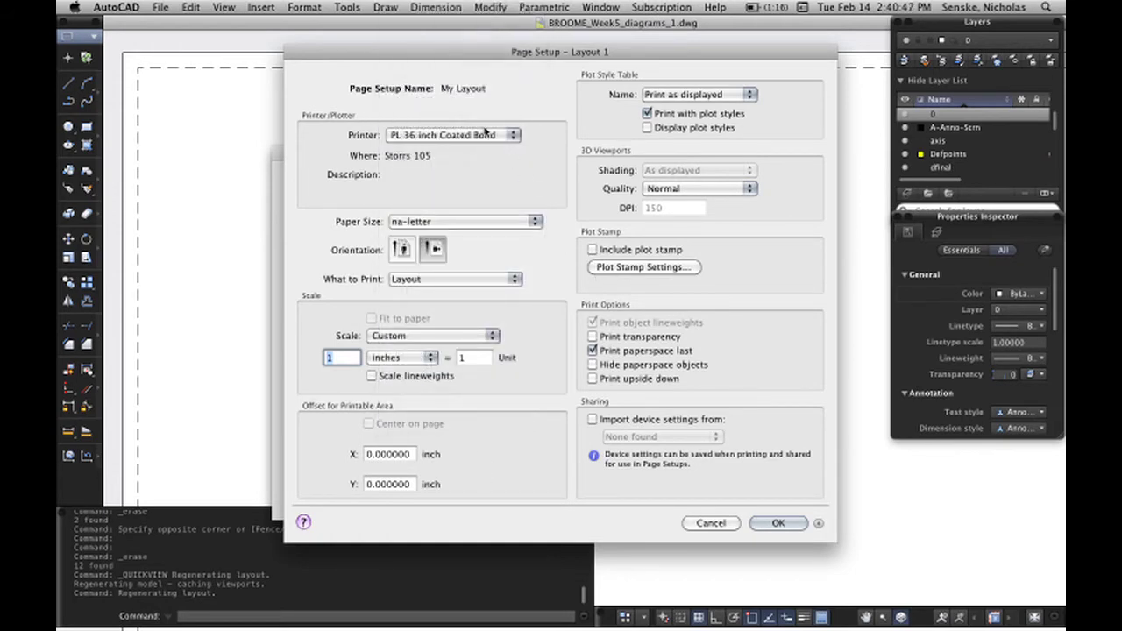
# Step: Change the printer to PL 36 inch Heavyweight Coated and look through its paper sizes
pyautogui.click(484, 135)
pyautogui.click(464, 151)
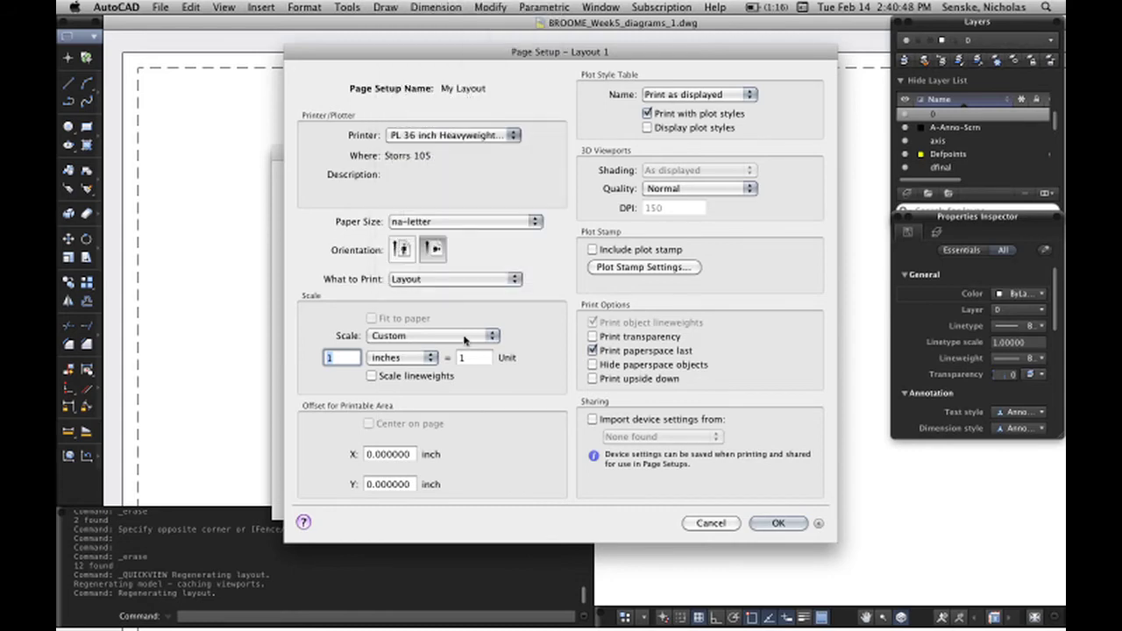
pyautogui.click(471, 222)
pyautogui.scroll(2, 473, 219)
pyautogui.scroll(6, 474, 219)
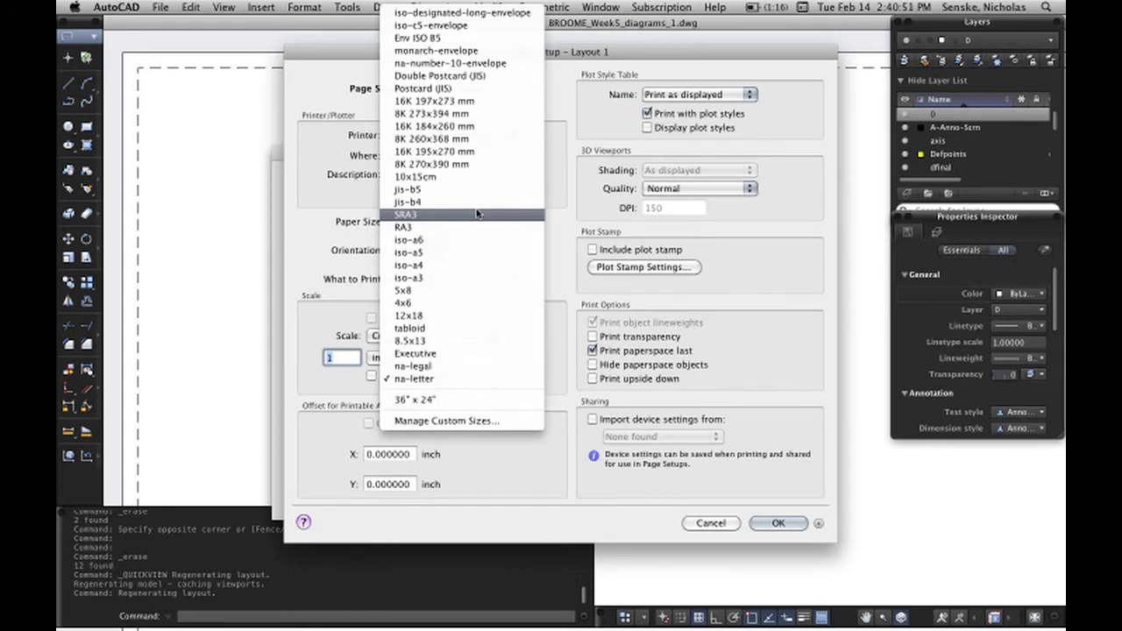
pyautogui.click(569, 235)
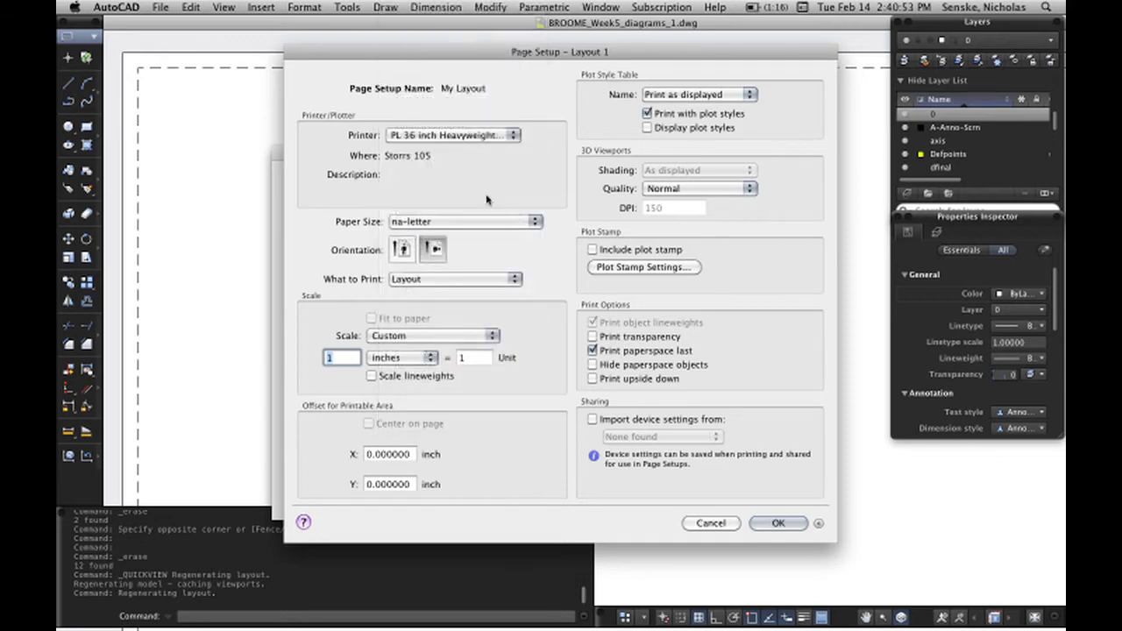
# Step: Set the printer to Faculty Floor2 Grayscale and review the paper sizes offered for it
pyautogui.click(462, 136)
pyautogui.scroll(2, 462, 140)
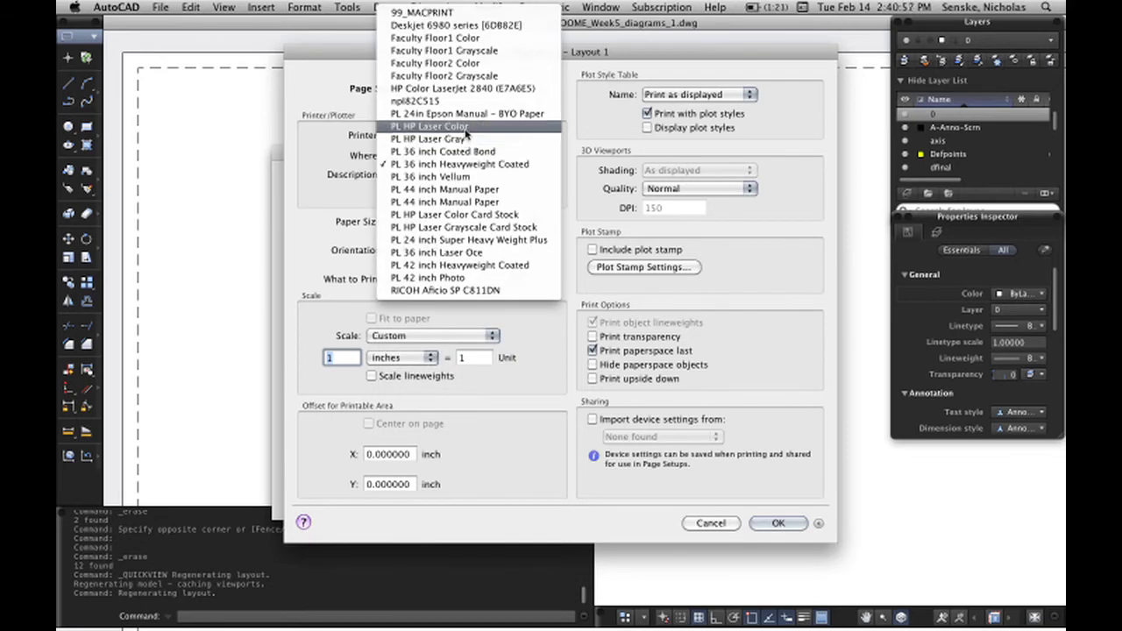
pyautogui.click(477, 77)
pyautogui.click(480, 223)
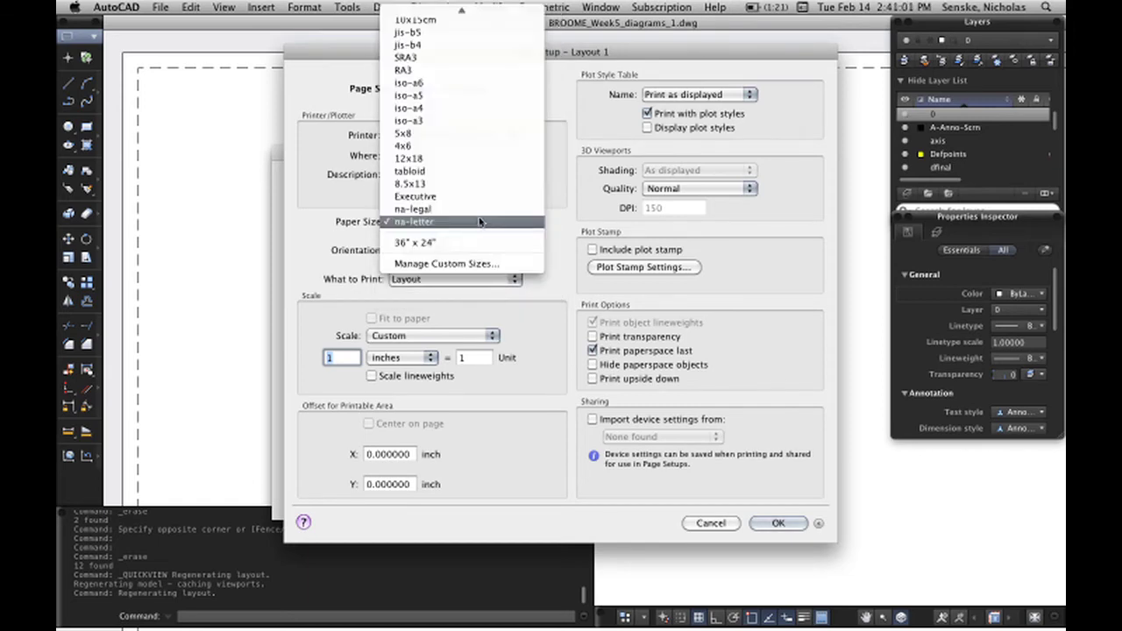
pyautogui.scroll(5, 480, 223)
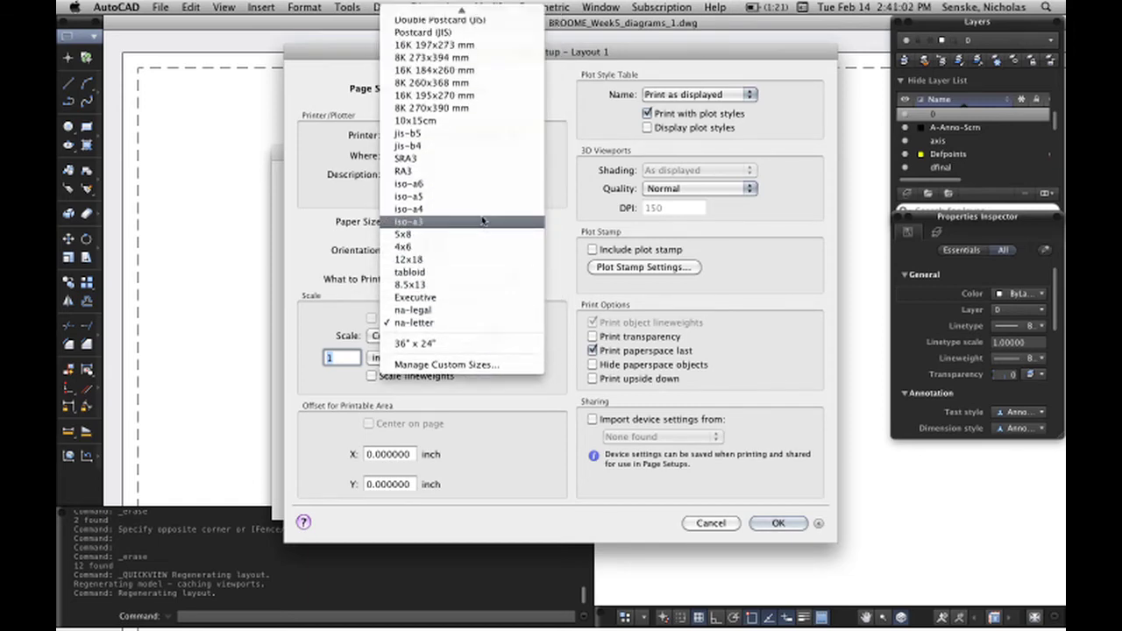
pyautogui.click(558, 239)
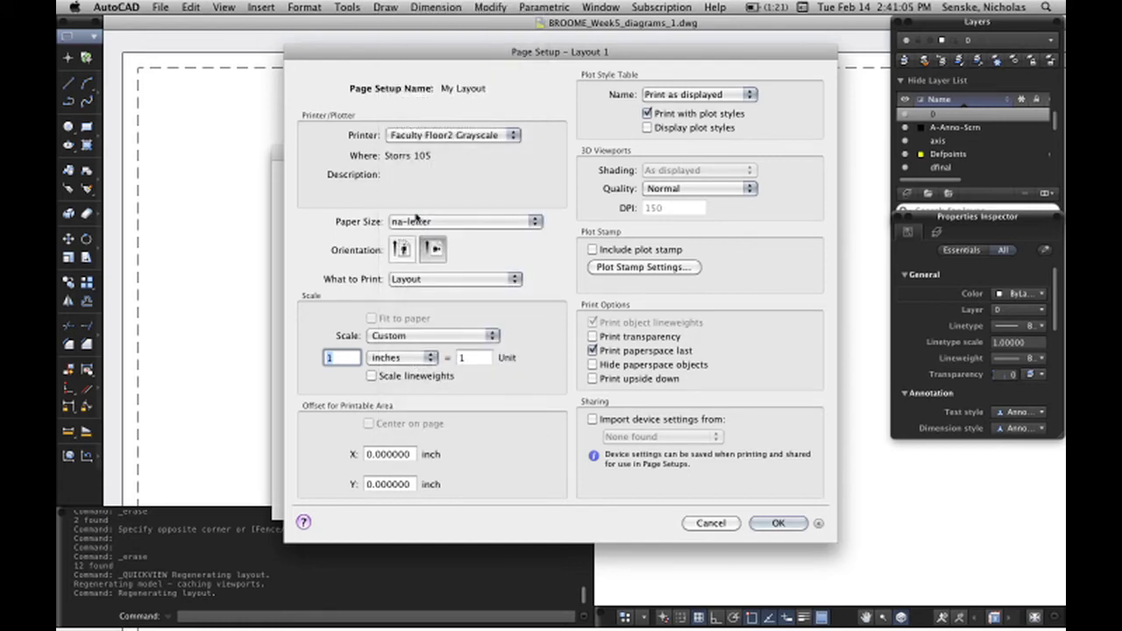
pyautogui.click(478, 222)
pyautogui.scroll(5, 470, 233)
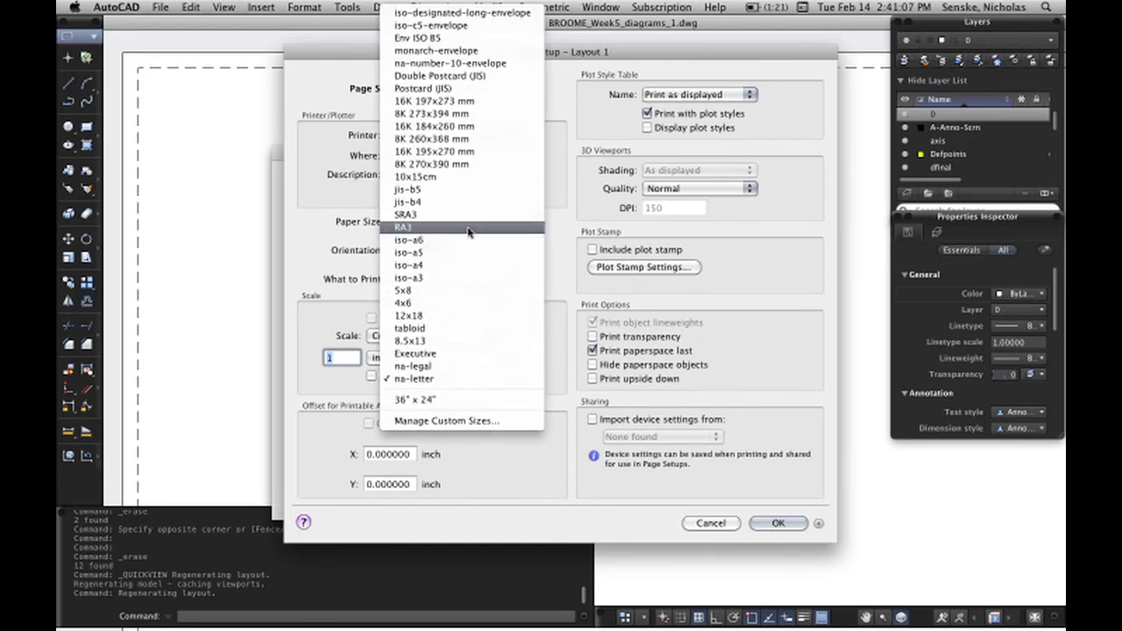
pyautogui.click(568, 169)
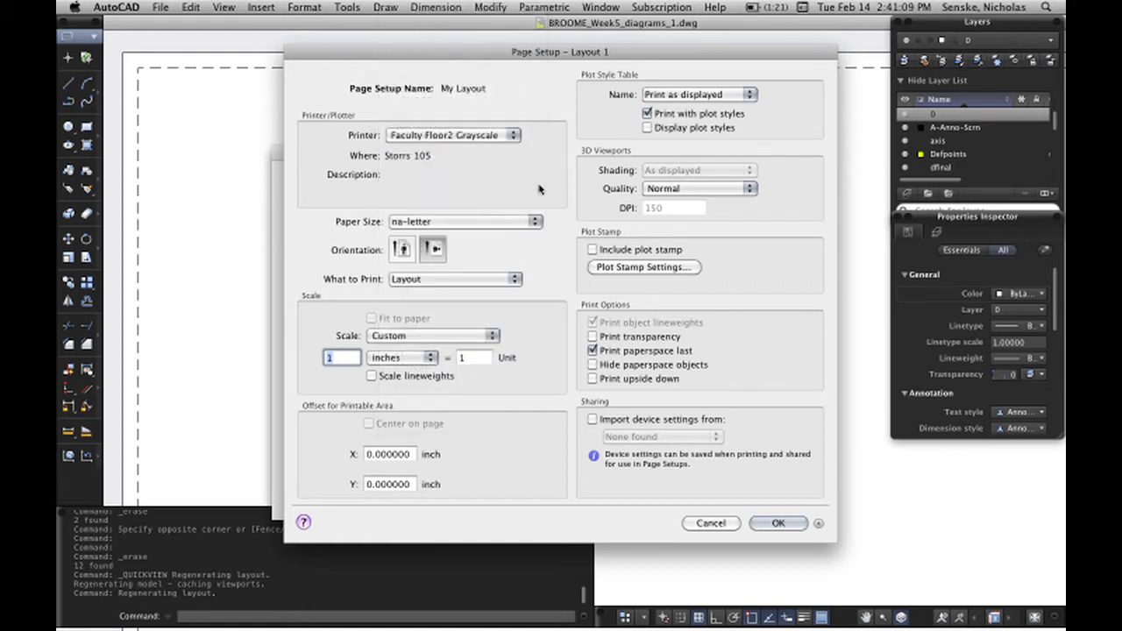
# Step: Set the page setup's printer back to PL 36 inch Heavyweight Coated
pyautogui.click(465, 229)
pyautogui.click(504, 218)
pyautogui.click(461, 136)
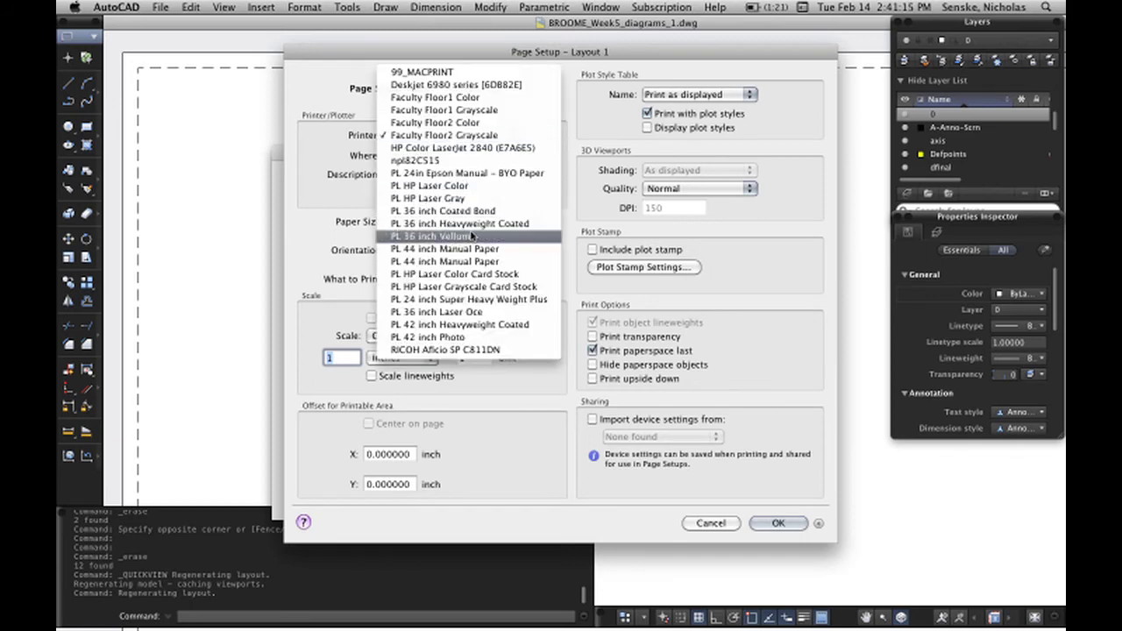
pyautogui.click(462, 224)
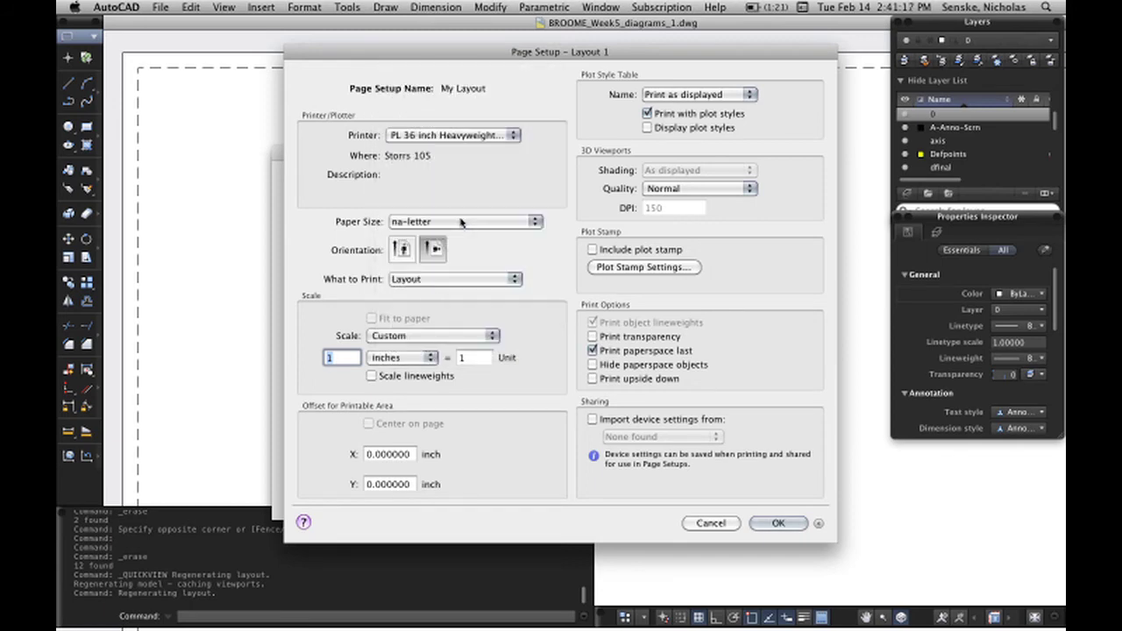
# Step: Review the custom paper size definition and choose 36" x 24" as the page setup's paper size
pyautogui.click(462, 222)
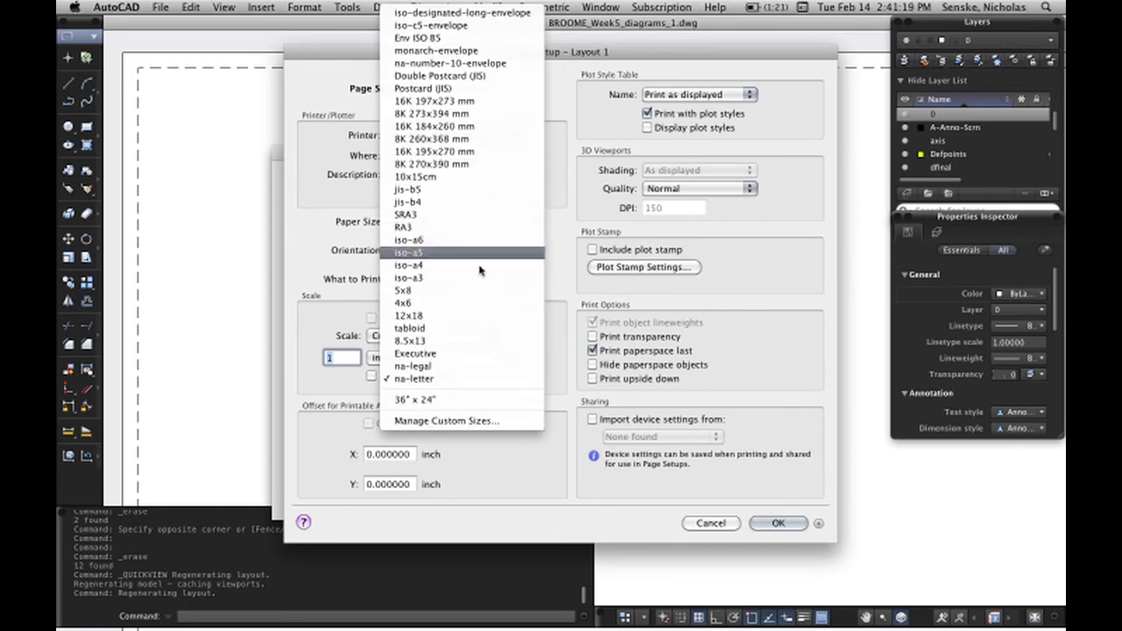
pyautogui.click(425, 422)
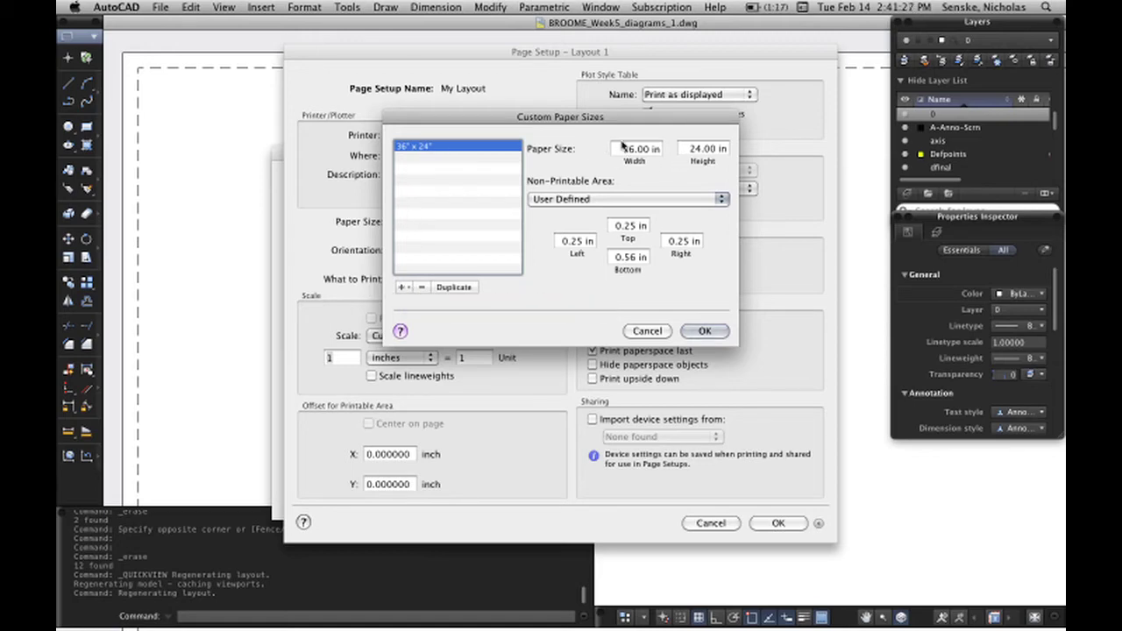
pyautogui.click(659, 335)
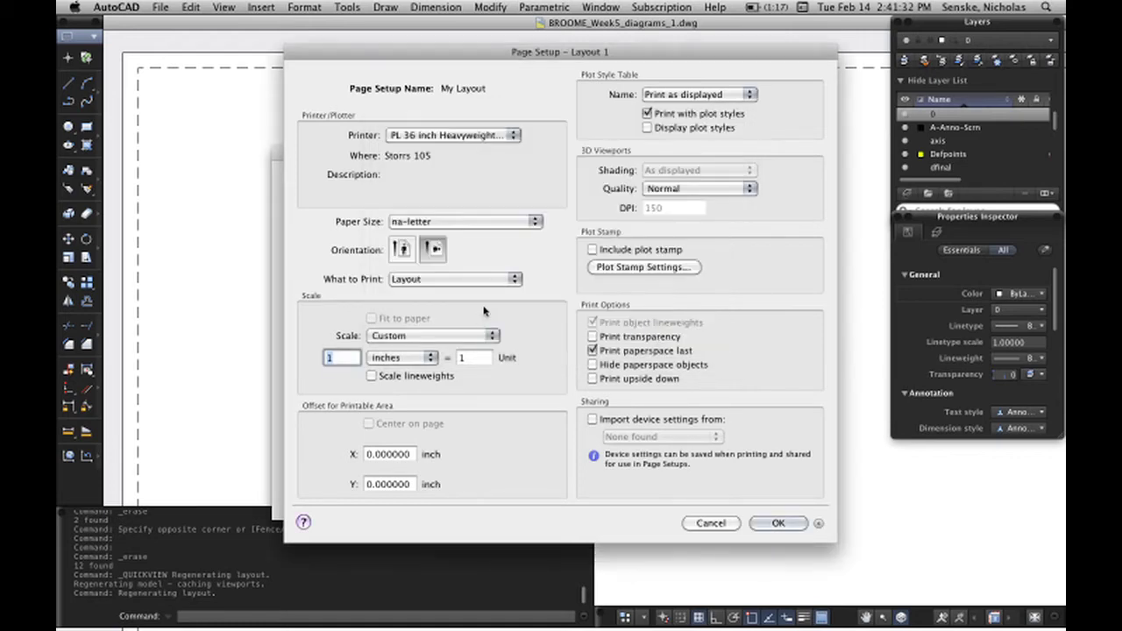
pyautogui.click(449, 225)
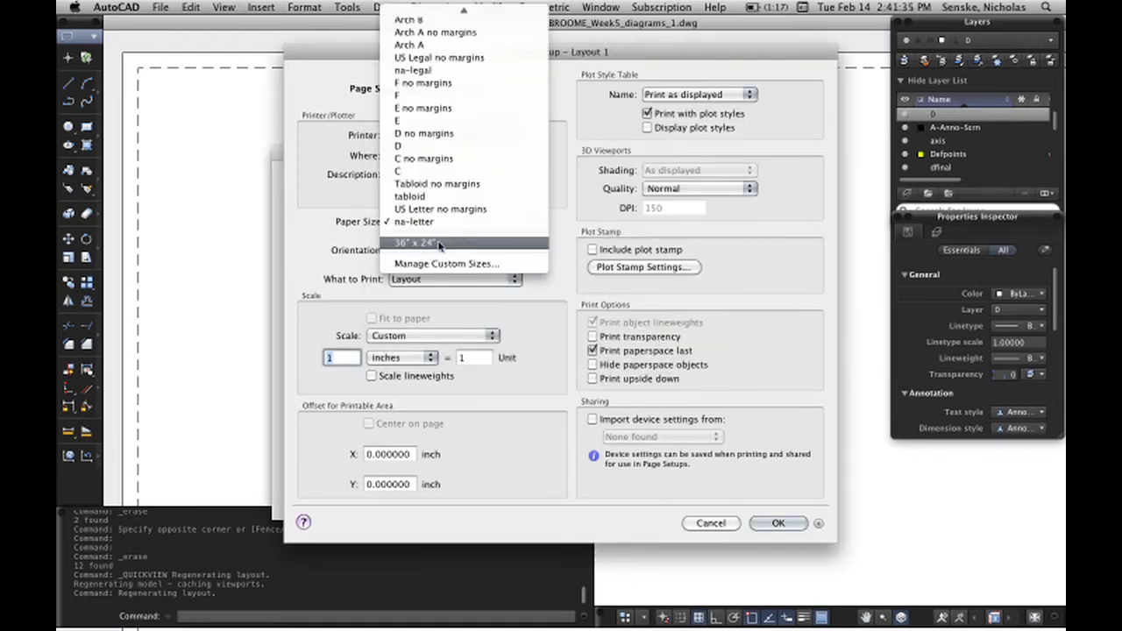
pyautogui.click(442, 244)
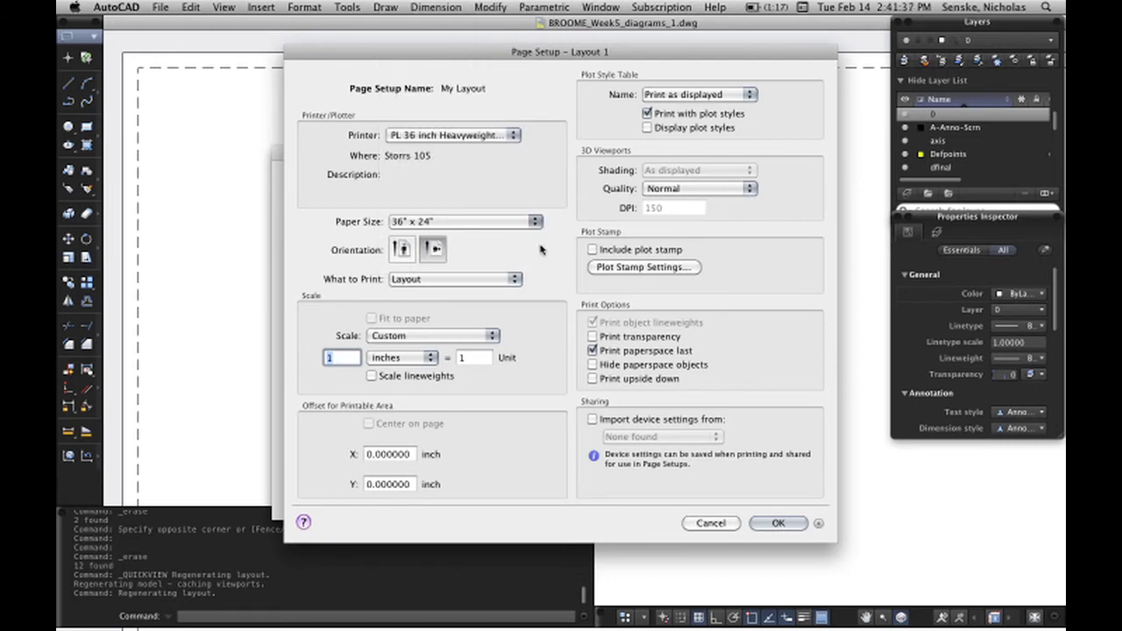
# Step: Set the plot scale to 1'-0" = 1'-0" and the plot style table to Autodesk-Color.stb
pyautogui.click(429, 336)
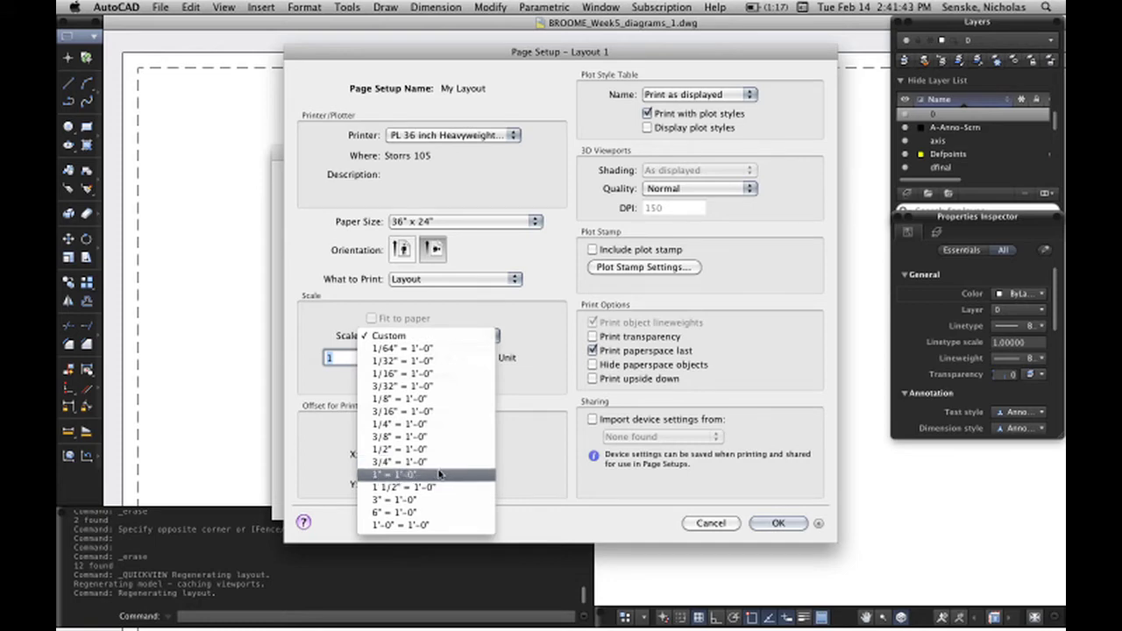
pyautogui.click(419, 525)
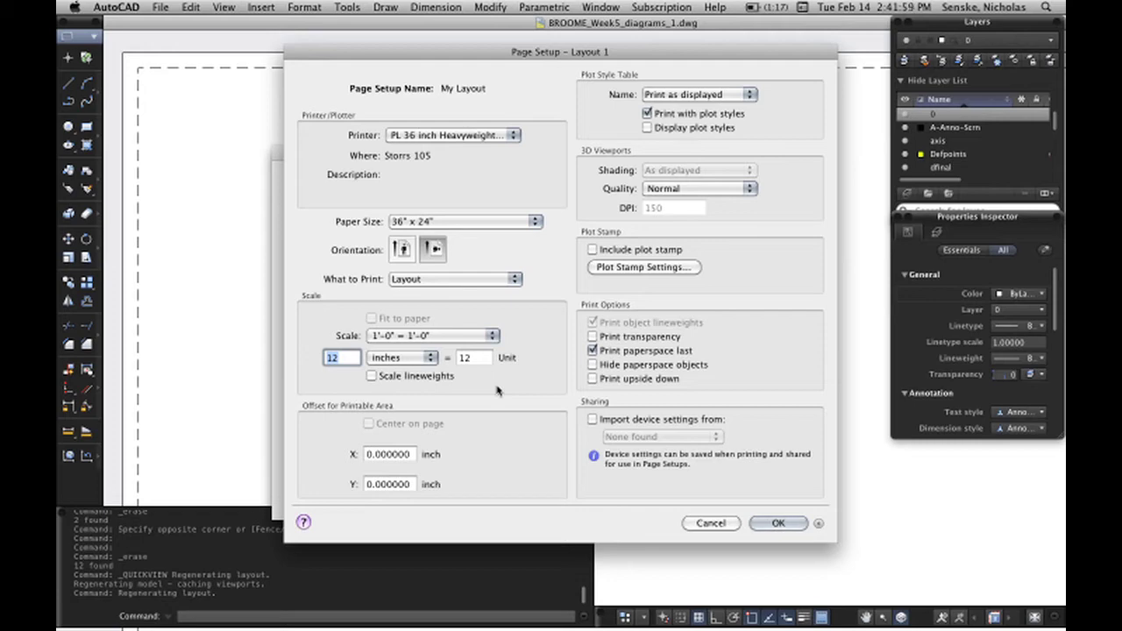
pyautogui.click(490, 337)
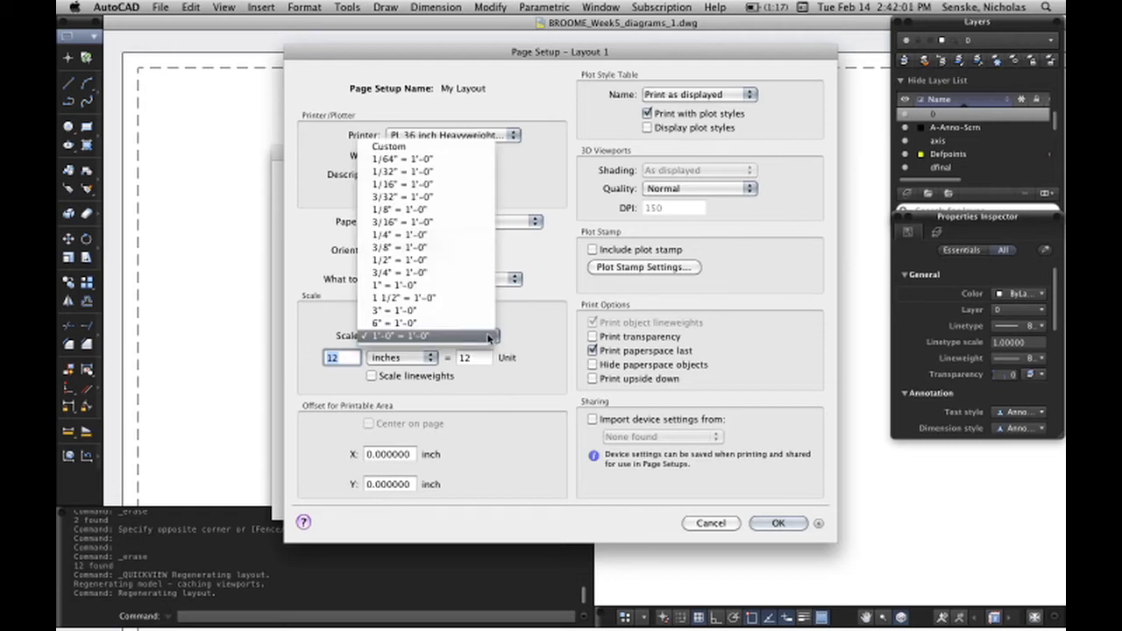
pyautogui.click(489, 337)
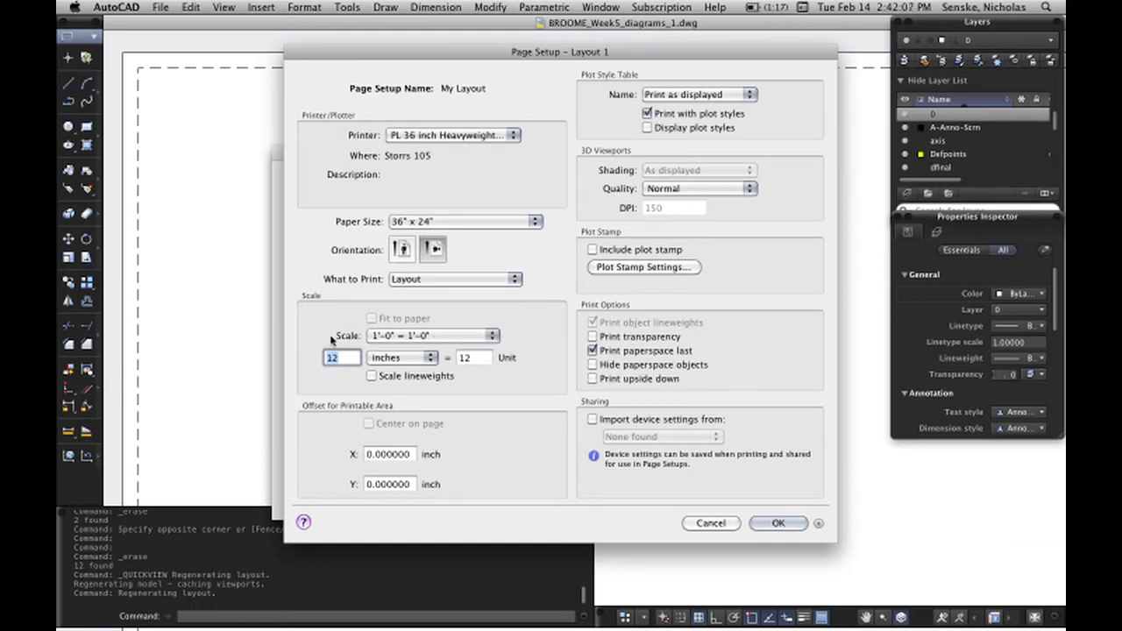
pyautogui.click(700, 94)
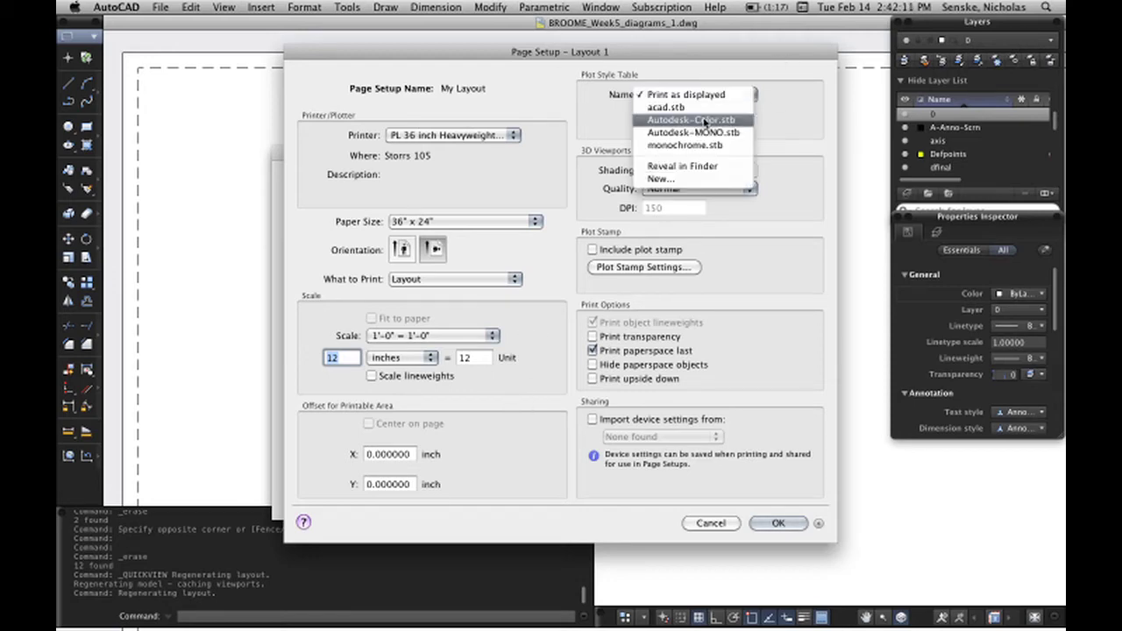
pyautogui.click(706, 120)
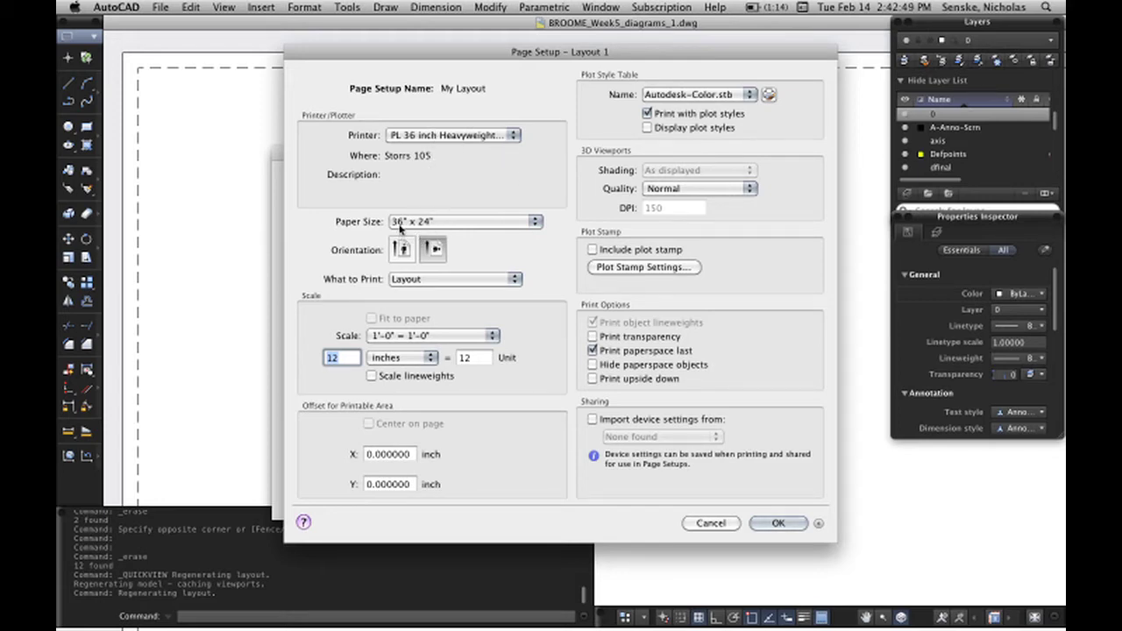
# Step: Try the D paper size and return the page setup to 36" x 24"
pyautogui.click(404, 224)
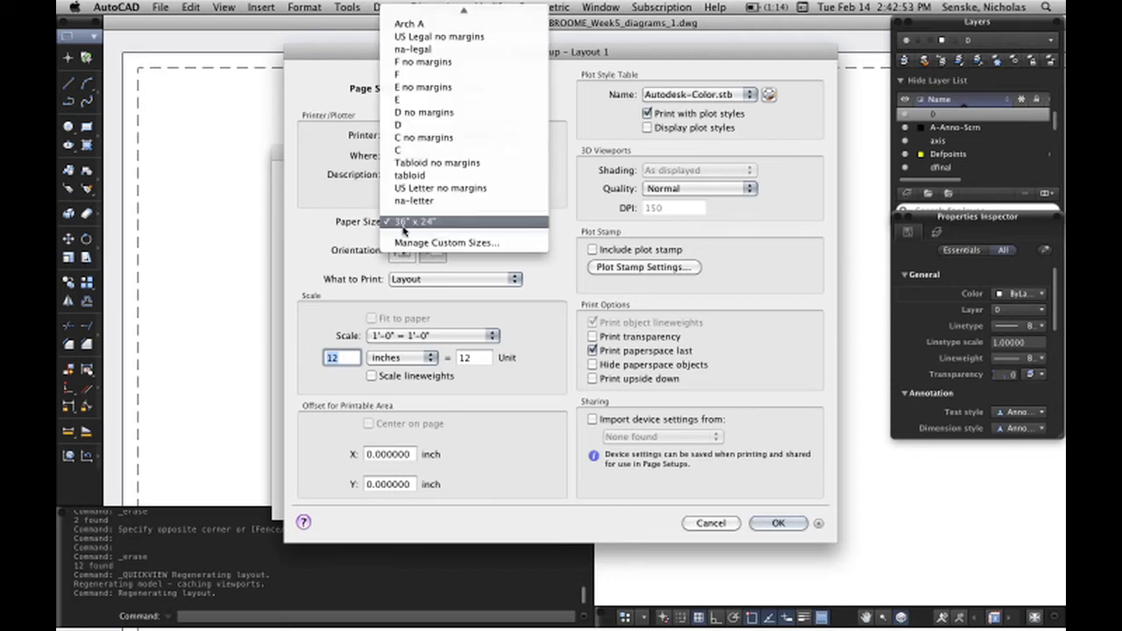
pyautogui.click(418, 126)
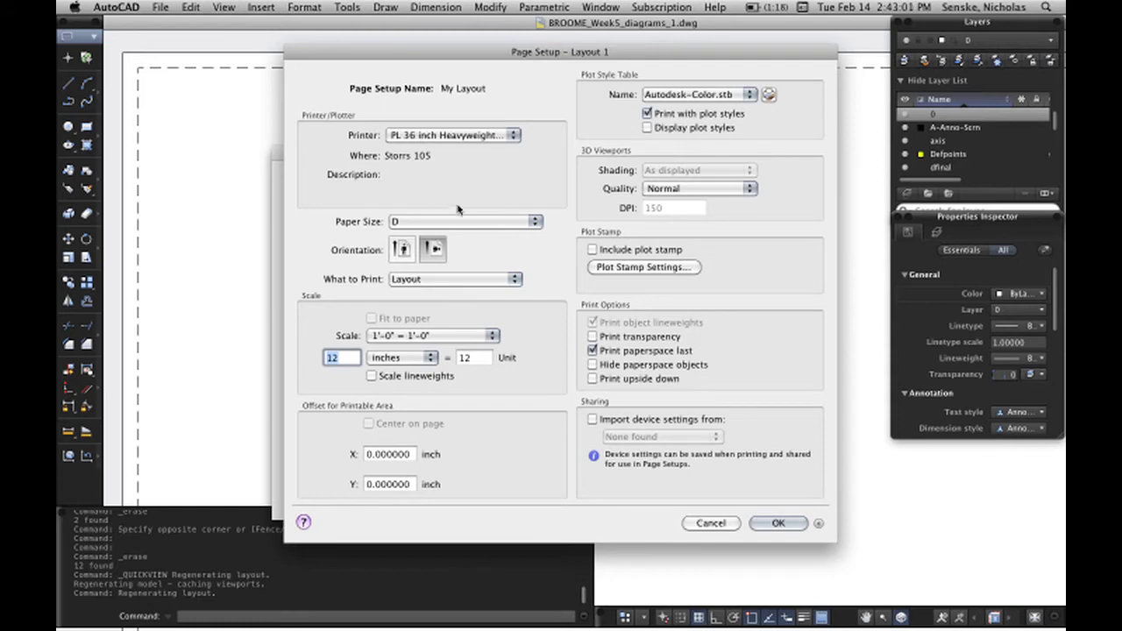
pyautogui.click(457, 221)
pyautogui.click(464, 321)
# Step: Accept the My Layout page setup, make it current for Layout1, and close the Page Setup Manager
pyautogui.click(779, 523)
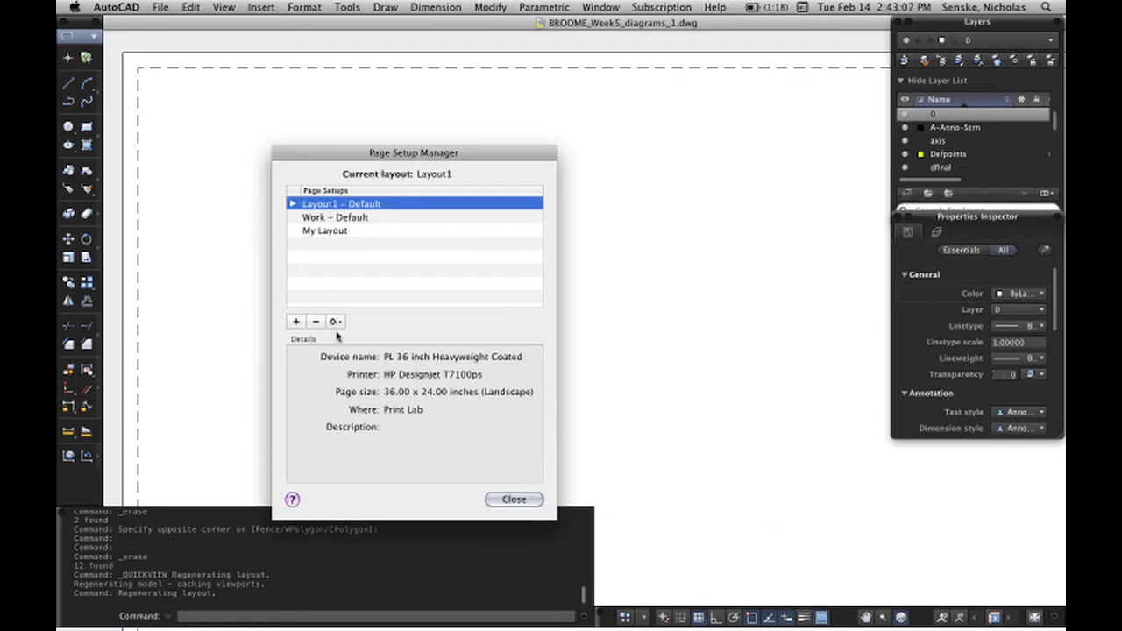
pyautogui.doubleClick(318, 231)
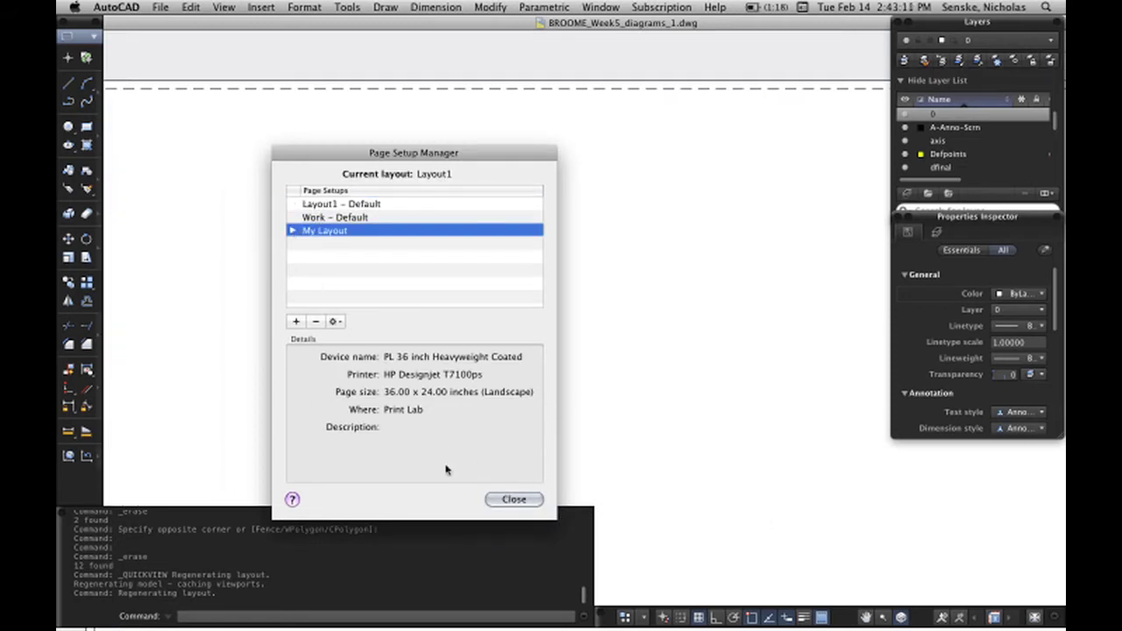
pyautogui.click(527, 501)
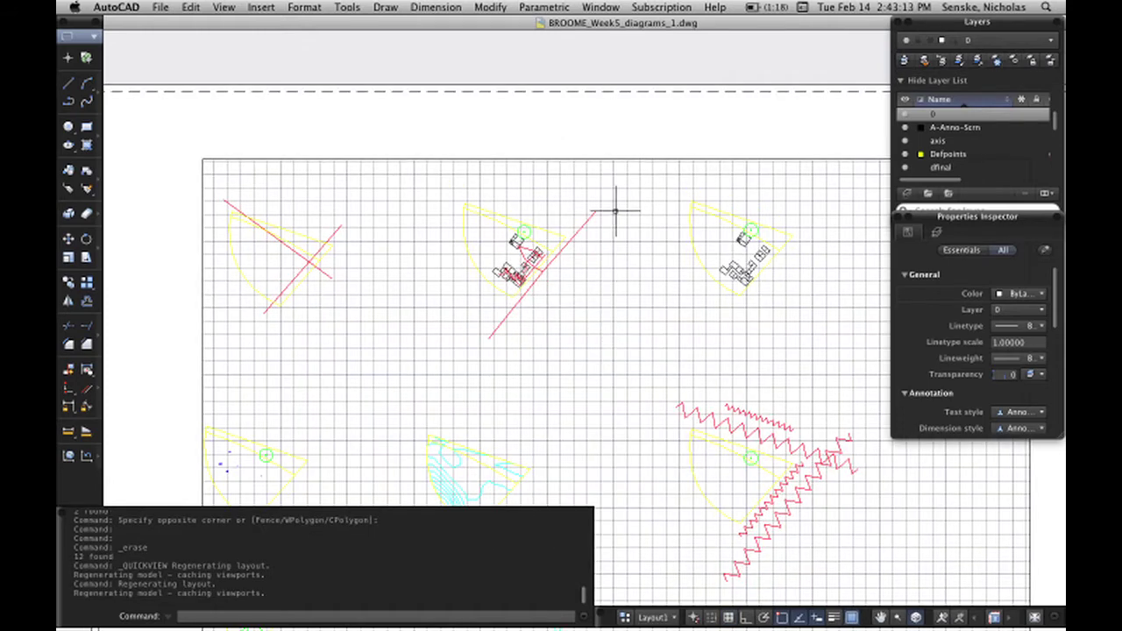
# Step: Zoom out and center the layout to examine the whole sheet, its printable margin and the viewport
pyautogui.moveTo(575, 122); pyautogui.dragTo(564, 119, button='middle')
pyautogui.write('z')
pyautogui.press('Return')
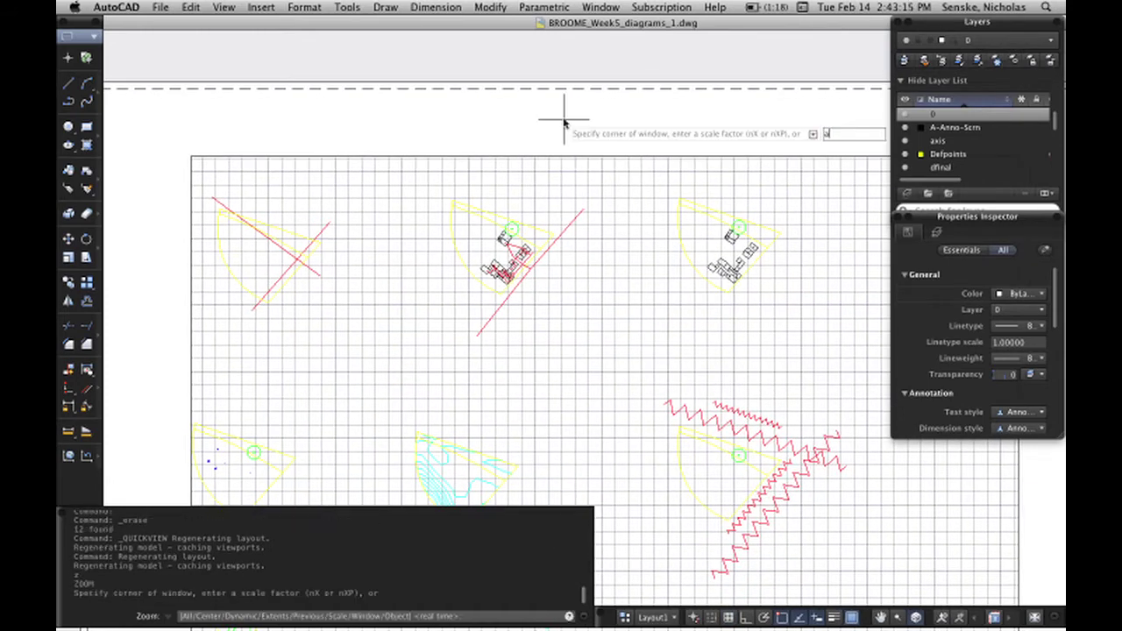
pyautogui.write('all')
pyautogui.press('Return')
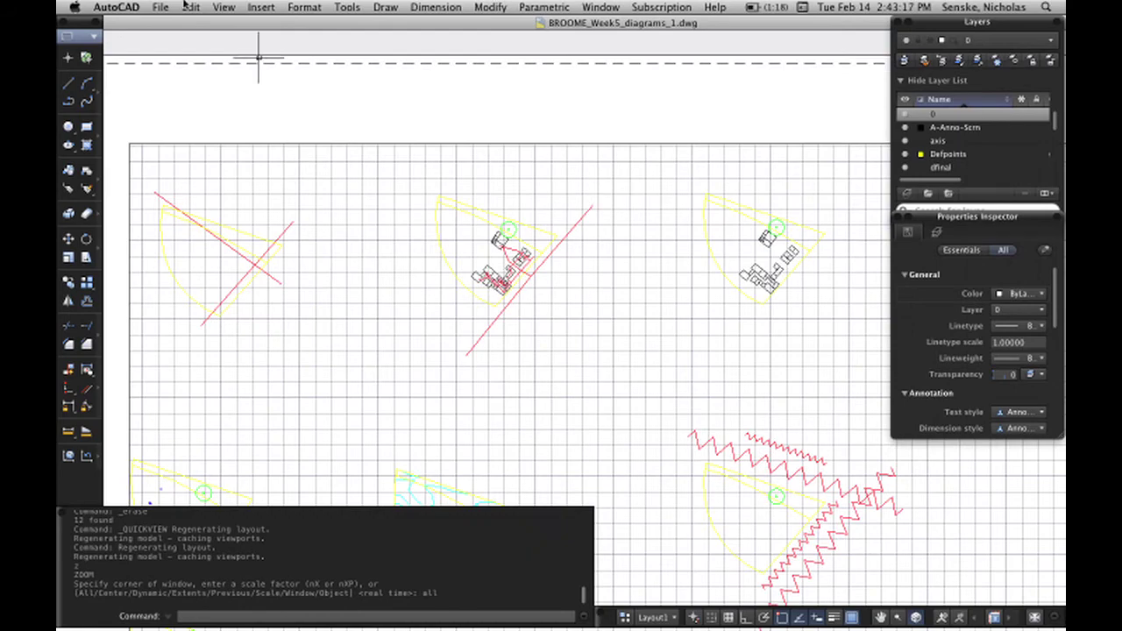
pyautogui.click(223, 7)
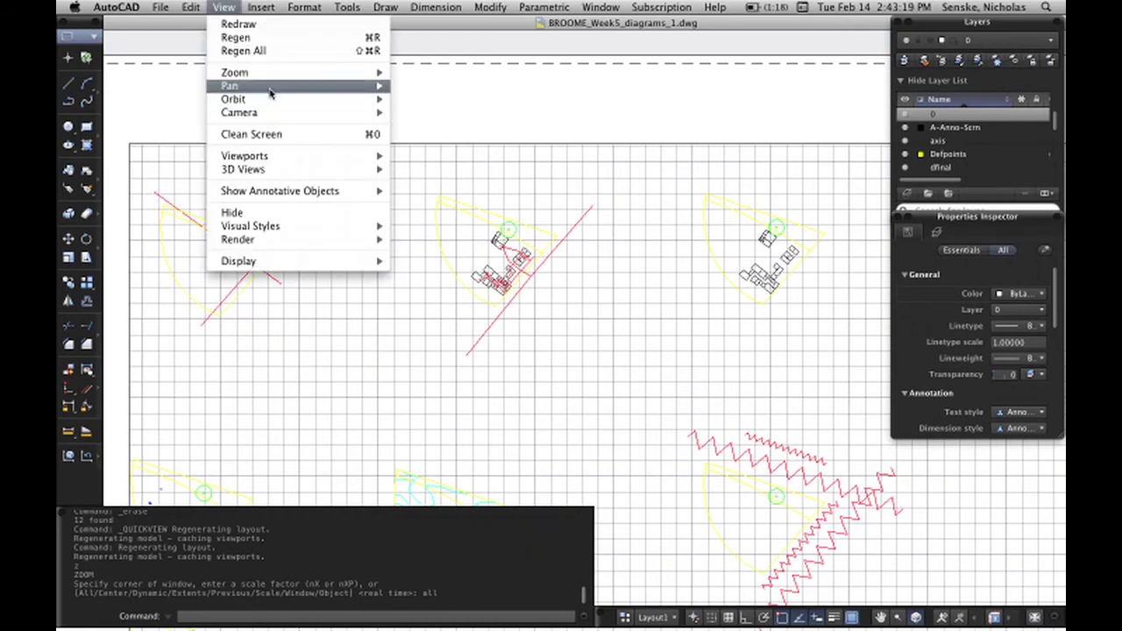
pyautogui.moveTo(234, 73)
pyautogui.click(433, 200)
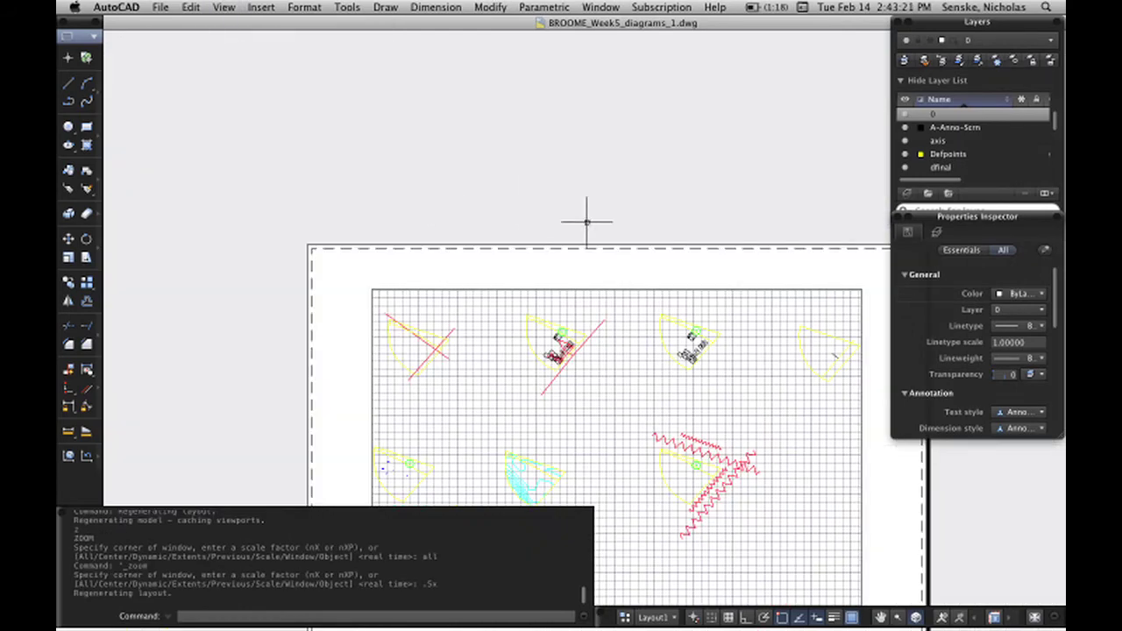
pyautogui.scroll(-4, 664, 278)
pyautogui.moveTo(663, 278); pyautogui.dragTo(543, 212, button='middle')
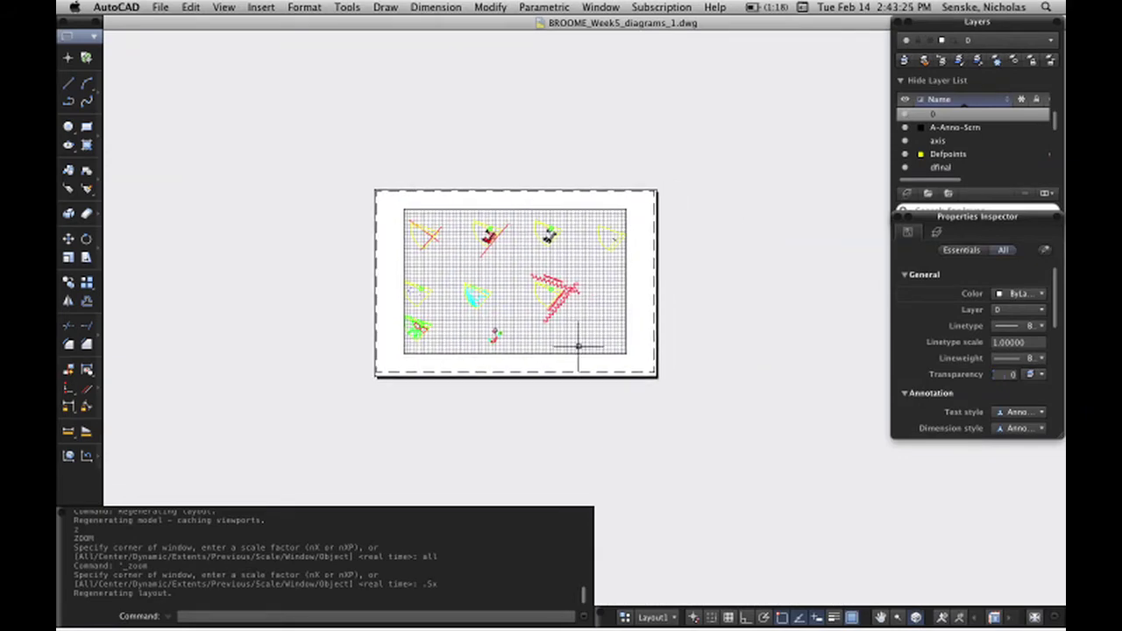
pyautogui.scroll(4, 584, 376)
pyautogui.moveTo(591, 376); pyautogui.dragTo(645, 409, button='middle')
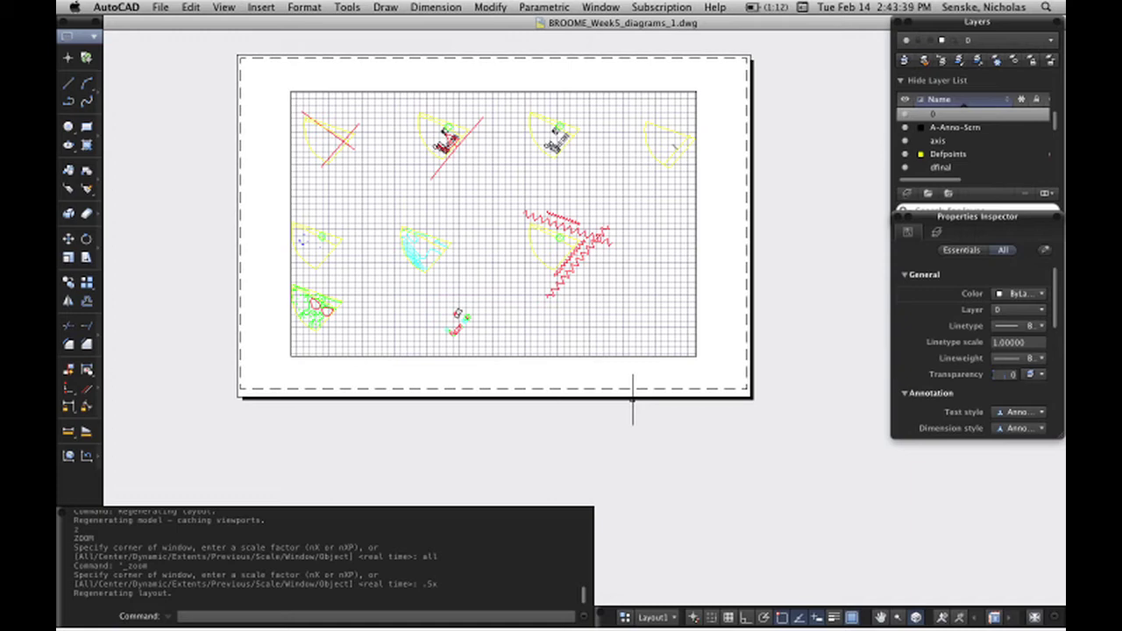
pyautogui.moveTo(684, 357); pyautogui.dragTo(722, 388, button='middle')
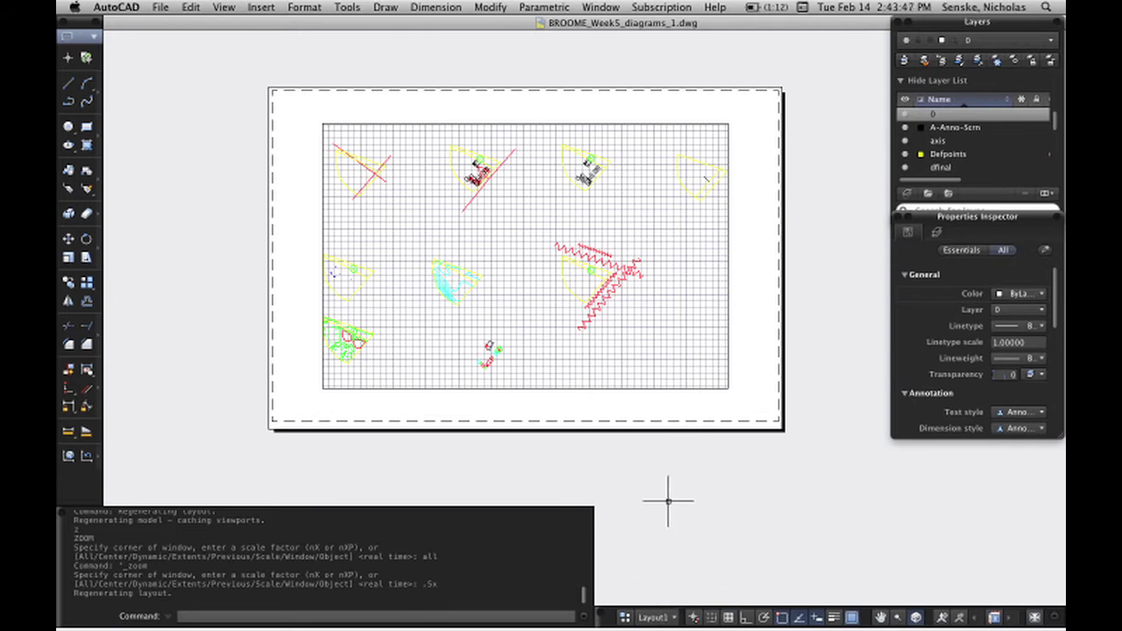
pyautogui.click(668, 618)
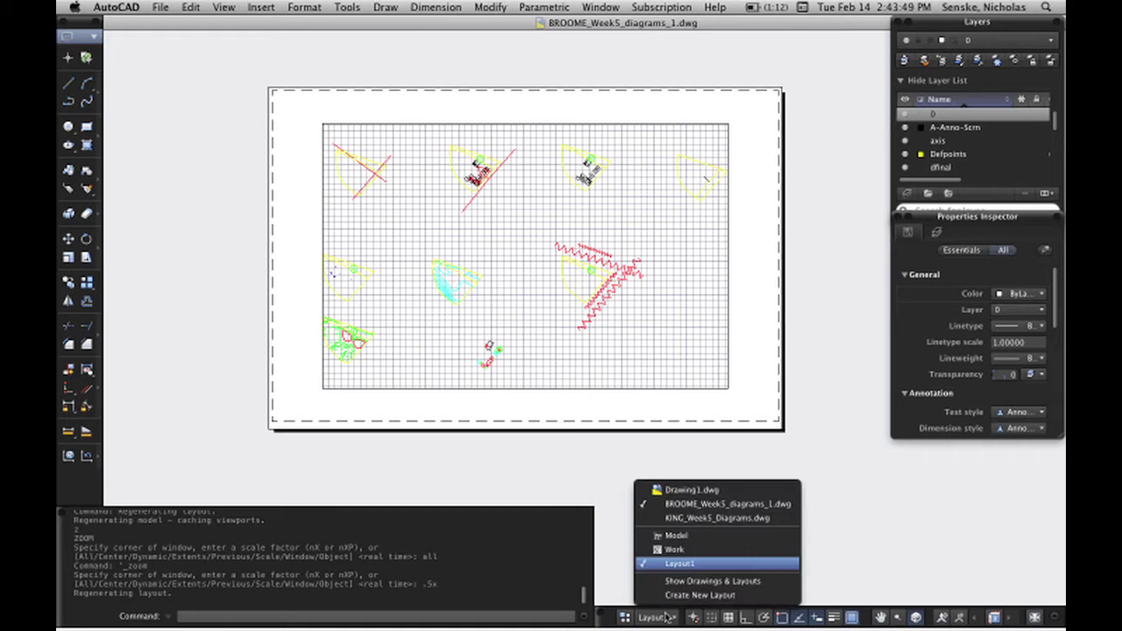
pyautogui.click(801, 388)
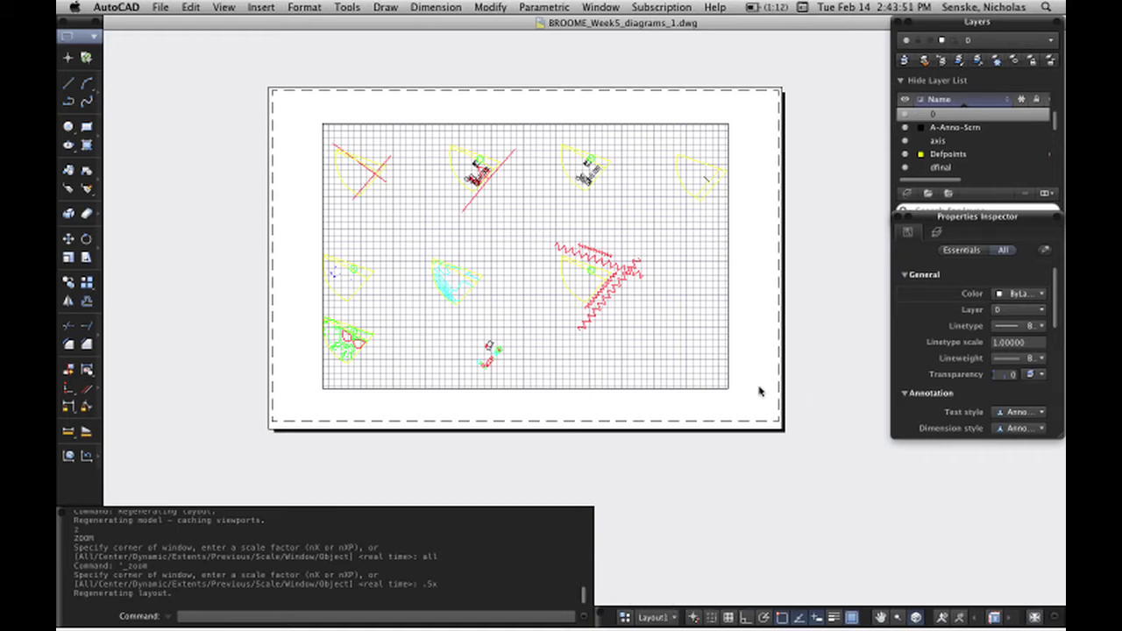
pyautogui.moveTo(760, 392); pyautogui.dragTo(733, 401, button='middle')
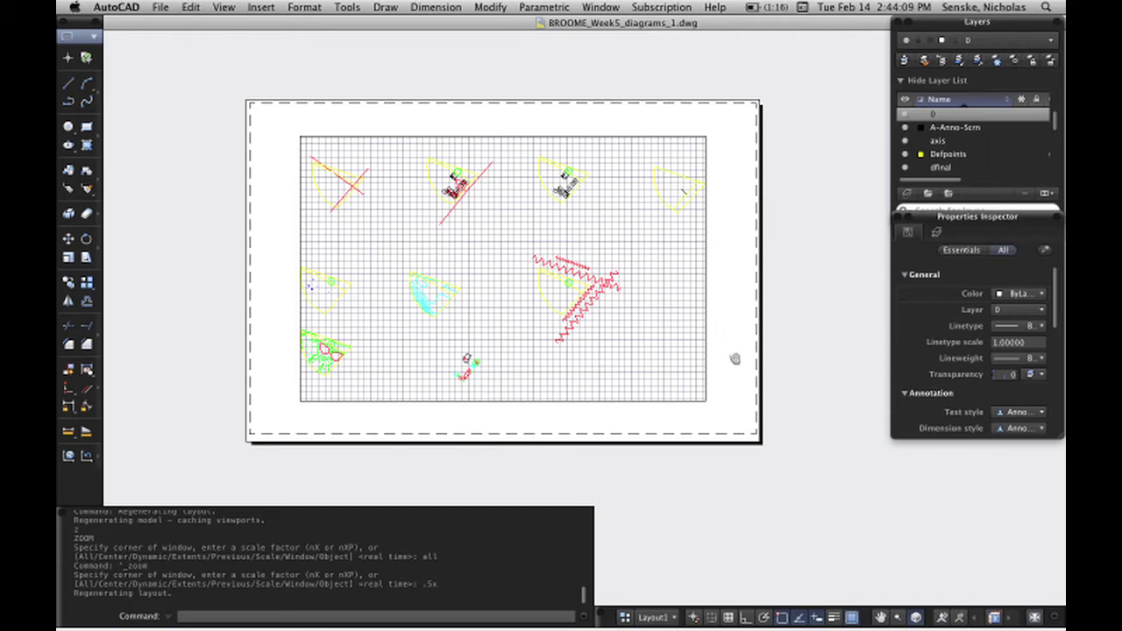
pyautogui.scroll(-2, 526, 452)
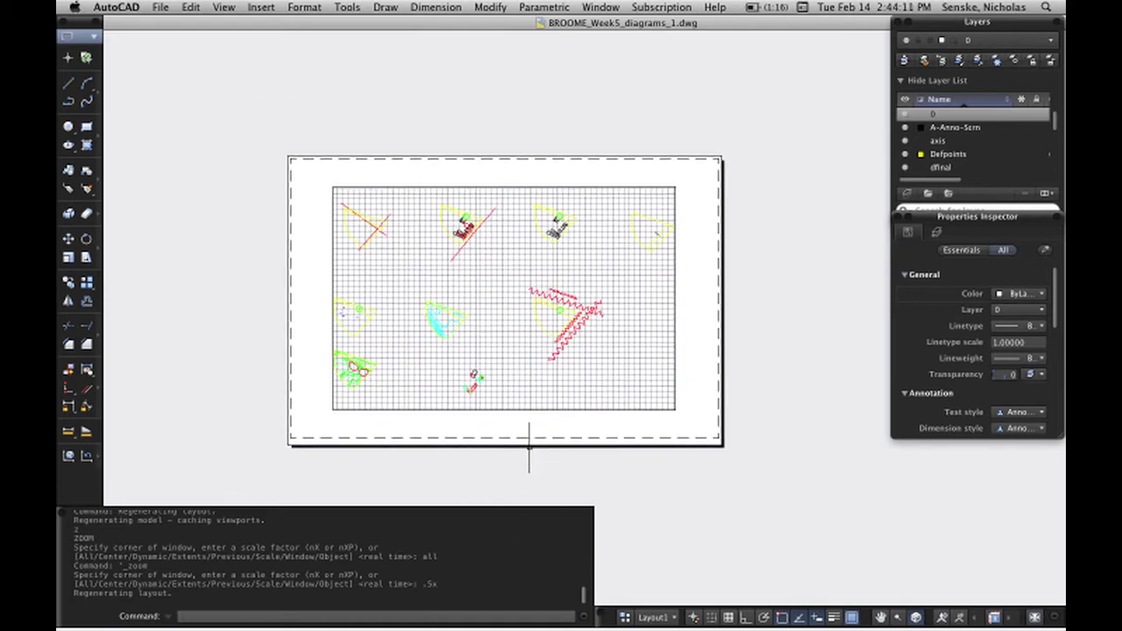
# Step: Set the layout viewport's standard scale to 1/64" = 1'-0" in its properties
pyautogui.click(535, 412)
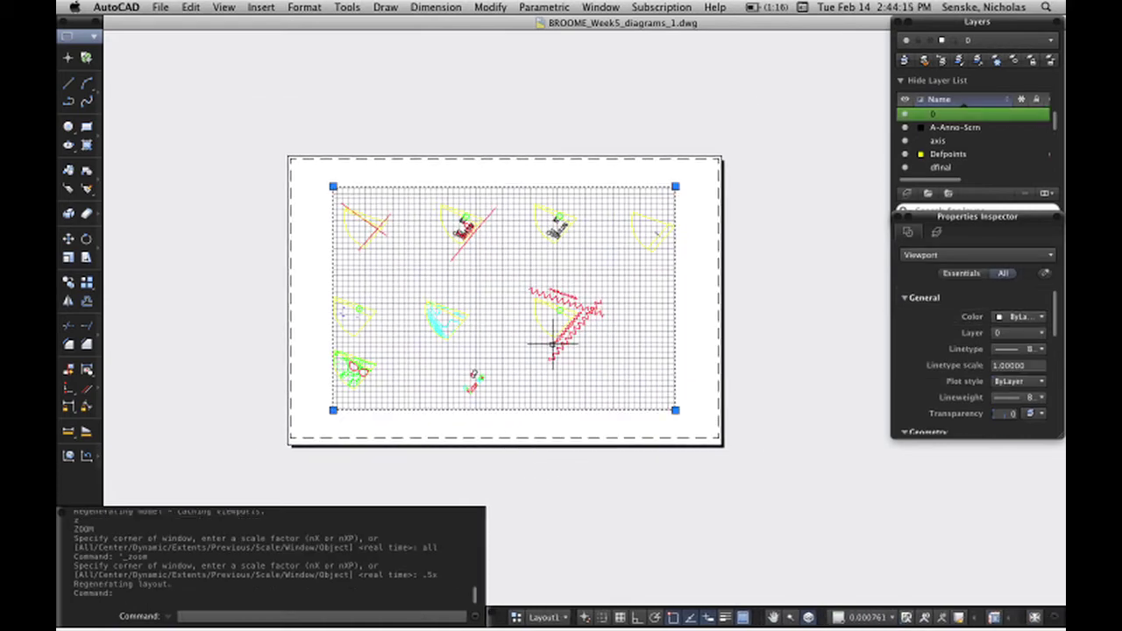
pyautogui.press('Escape')
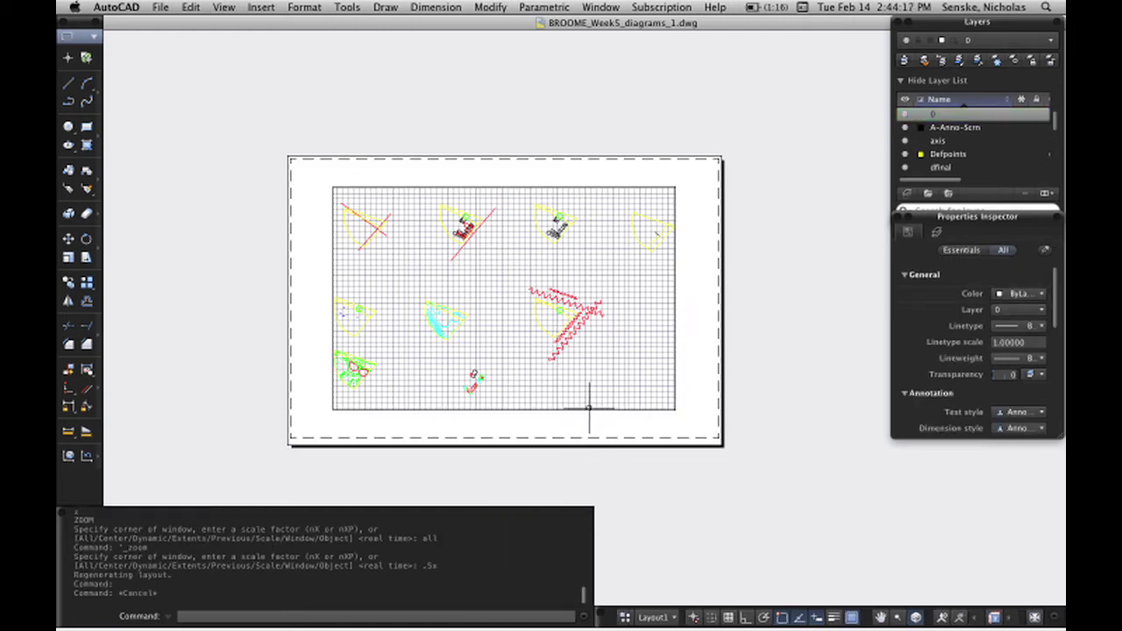
pyautogui.click(594, 409)
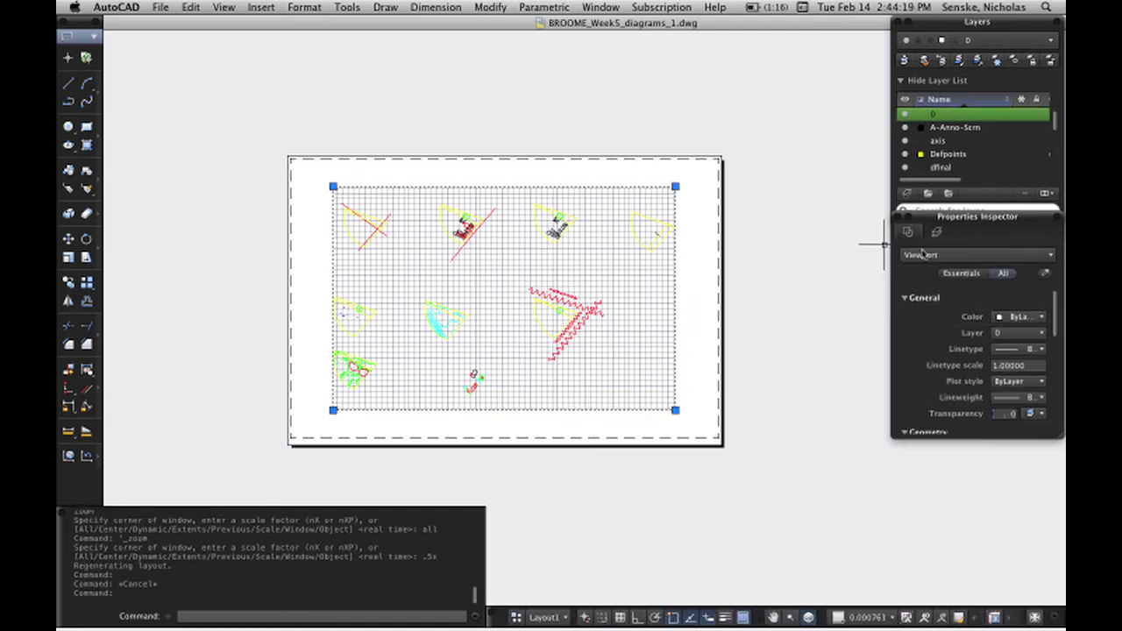
pyautogui.moveTo(1060, 438); pyautogui.dragTo(1054, 605)
pyautogui.scroll(-5, 1037, 542)
pyautogui.scroll(-1, 1037, 542)
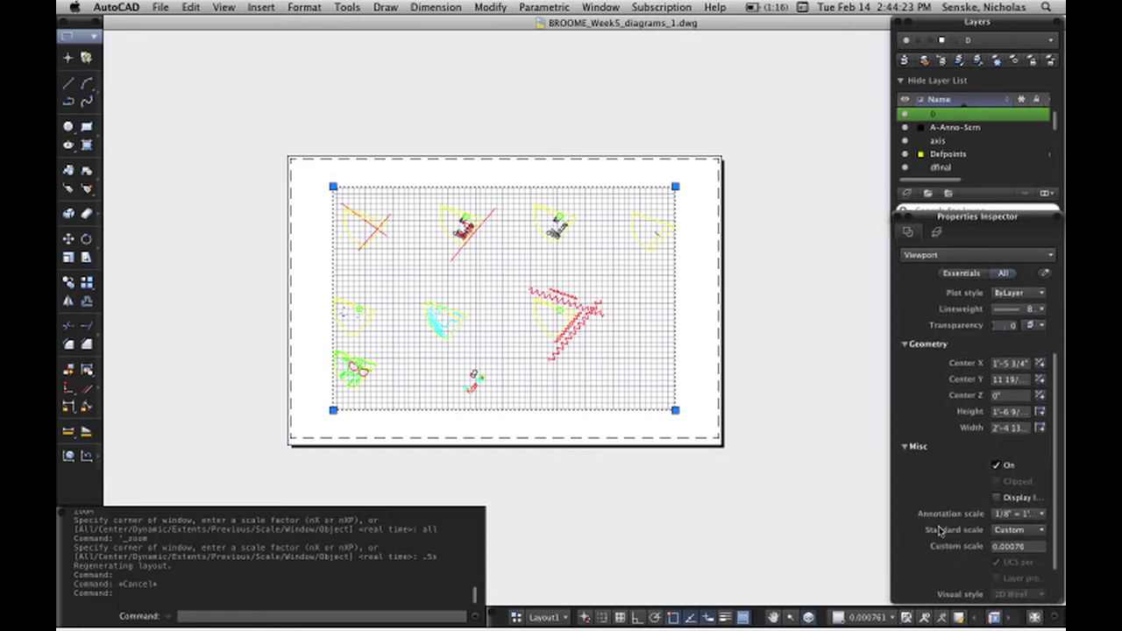
pyautogui.click(1000, 532)
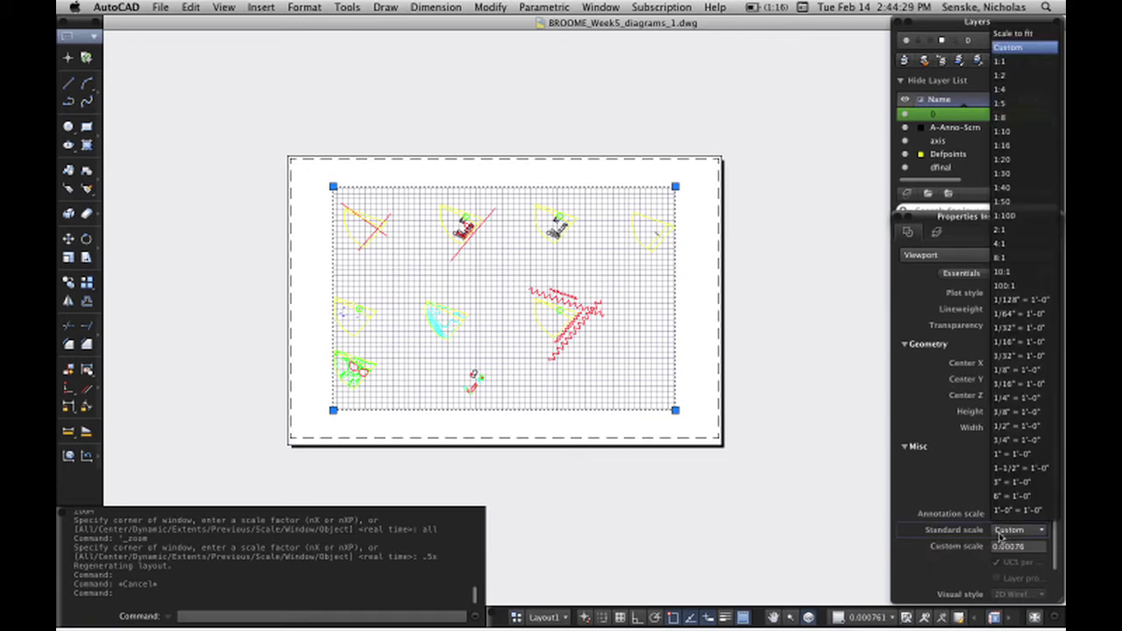
pyautogui.click(1015, 314)
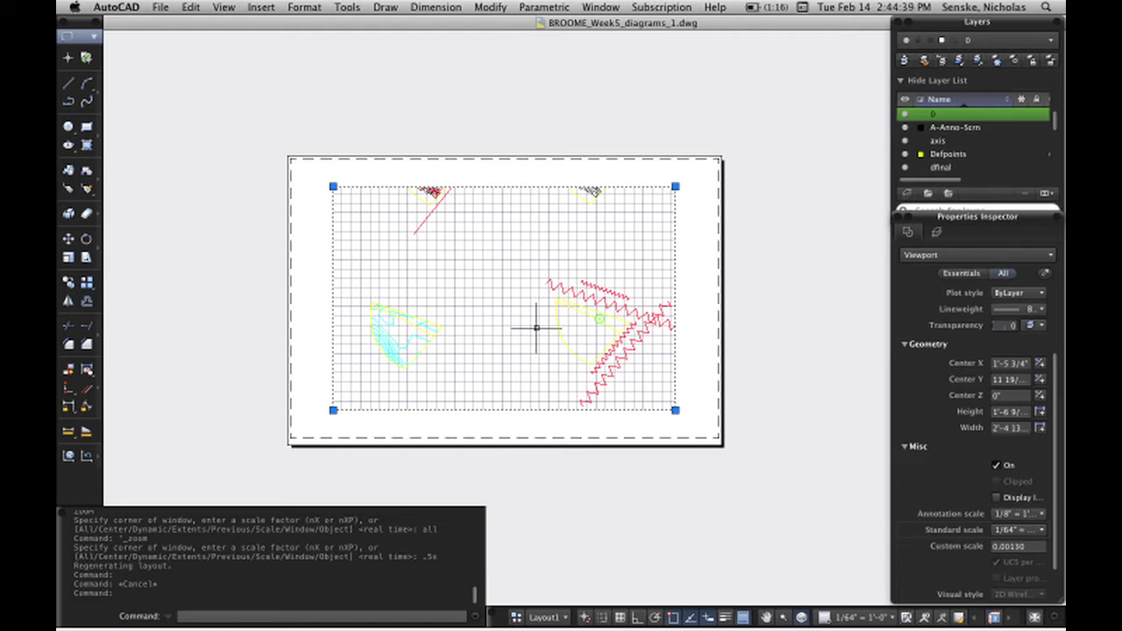
# Step: Activate the viewport, pan the model to bring the red zigzag site diagram to its upper-left area, and return to paper space
pyautogui.doubleClick(466, 283)
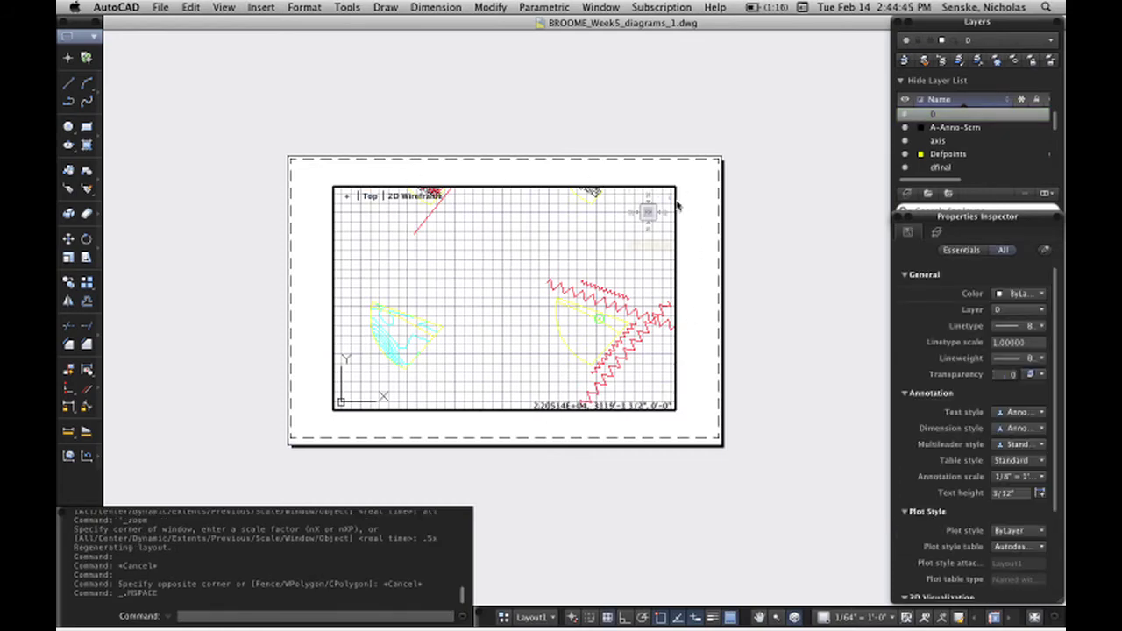
pyautogui.moveTo(576, 326)
pyautogui.mouseDown(button='middle')
pyautogui.moveTo(462, 301)
pyautogui.moveTo(400, 319)
pyautogui.moveTo(483, 293)
pyautogui.moveTo(388, 281)
pyautogui.moveTo(375, 261)
pyautogui.mouseUp(button='middle')
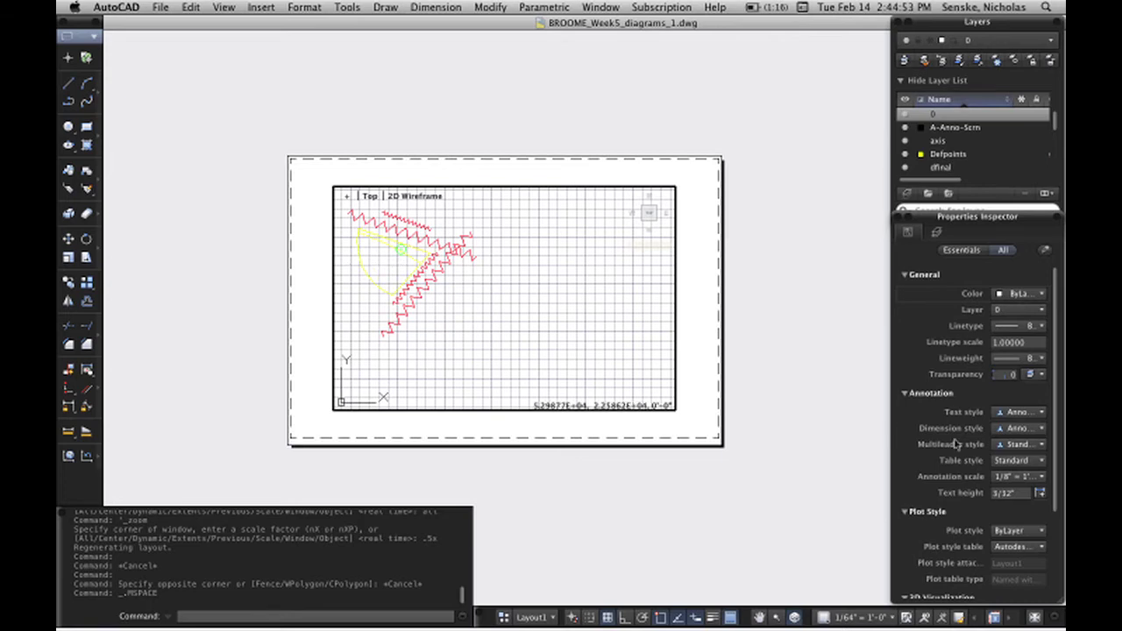
pyautogui.scroll(-5, 994, 496)
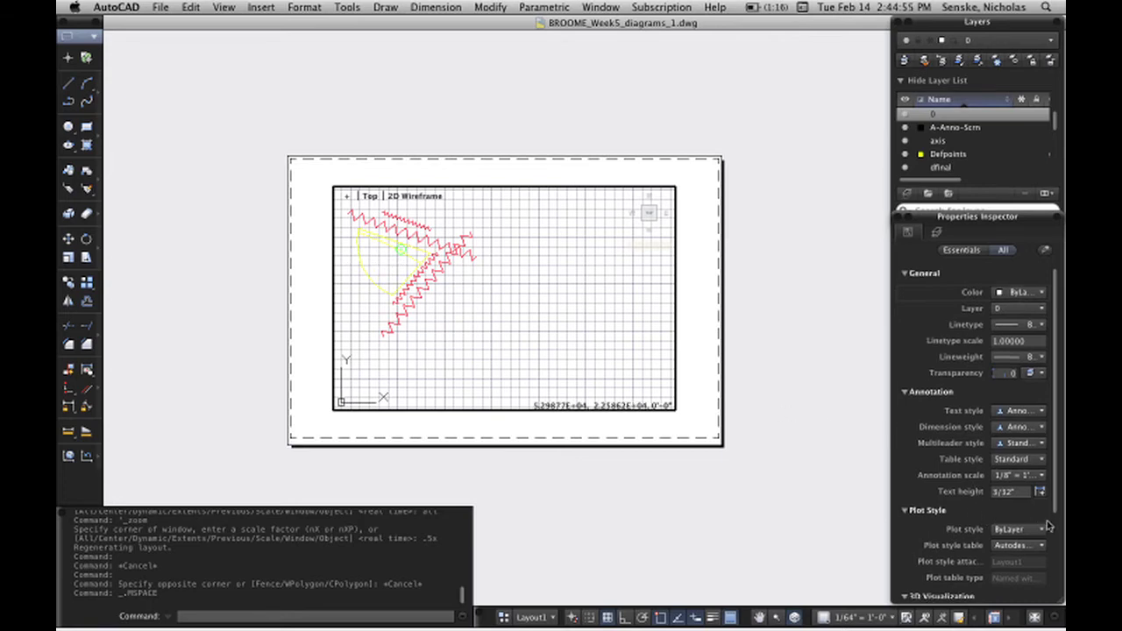
pyautogui.doubleClick(704, 346)
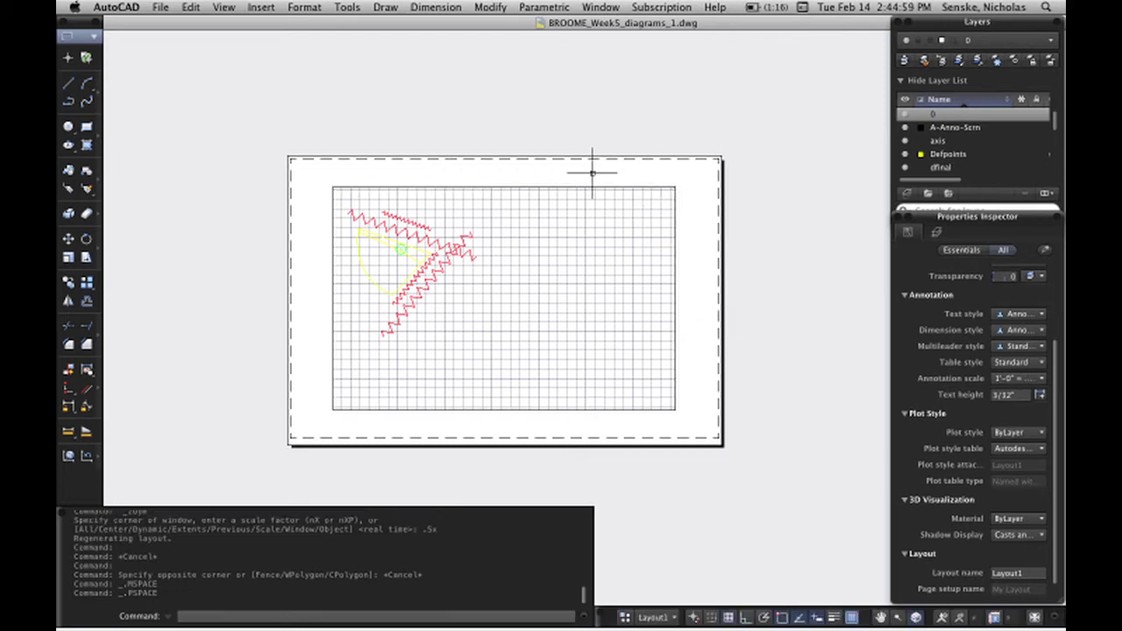
# Step: Try a standard scale of 1/128" = 1'-0" on the layout viewport and set it to 1/16" = 1'-0"
pyautogui.click(676, 256)
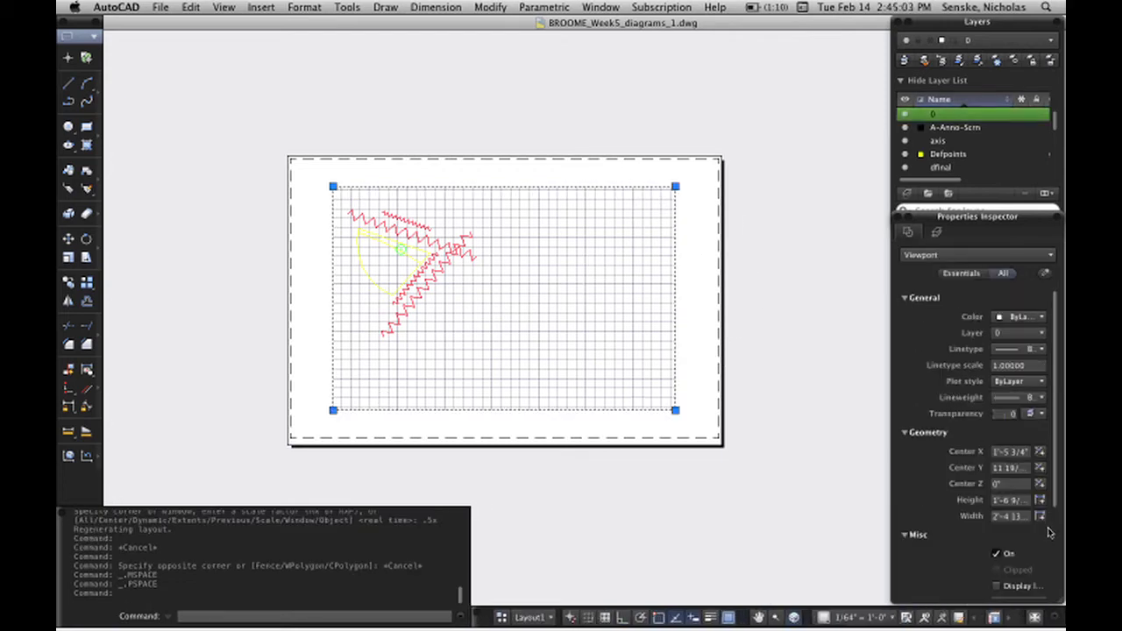
pyautogui.scroll(-3, 1049, 531)
pyautogui.click(1039, 523)
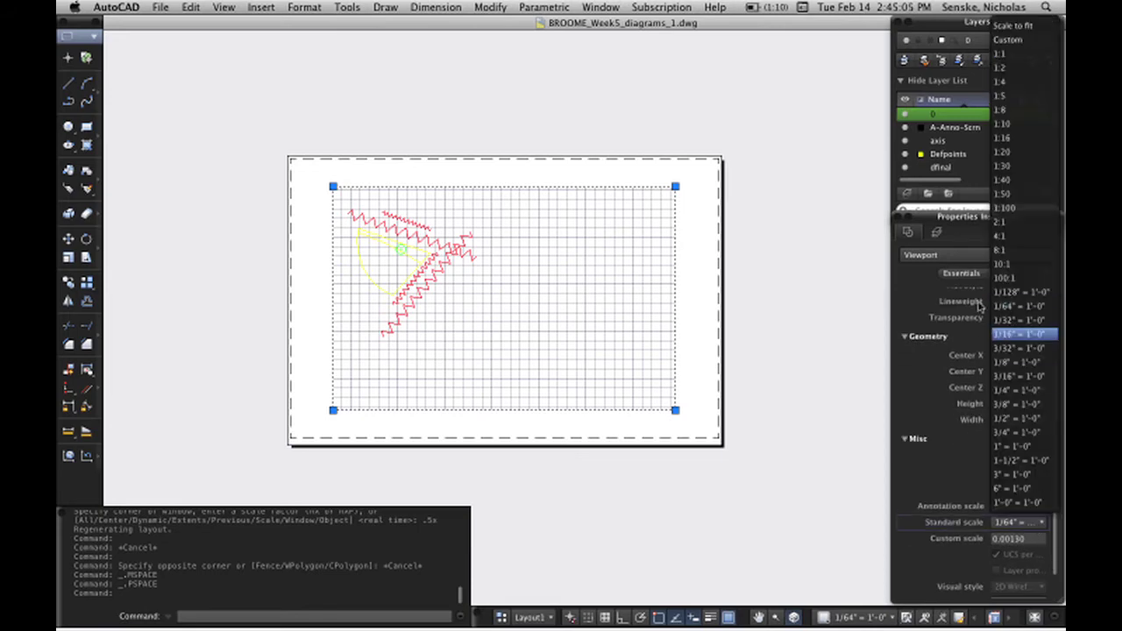
pyautogui.click(1008, 294)
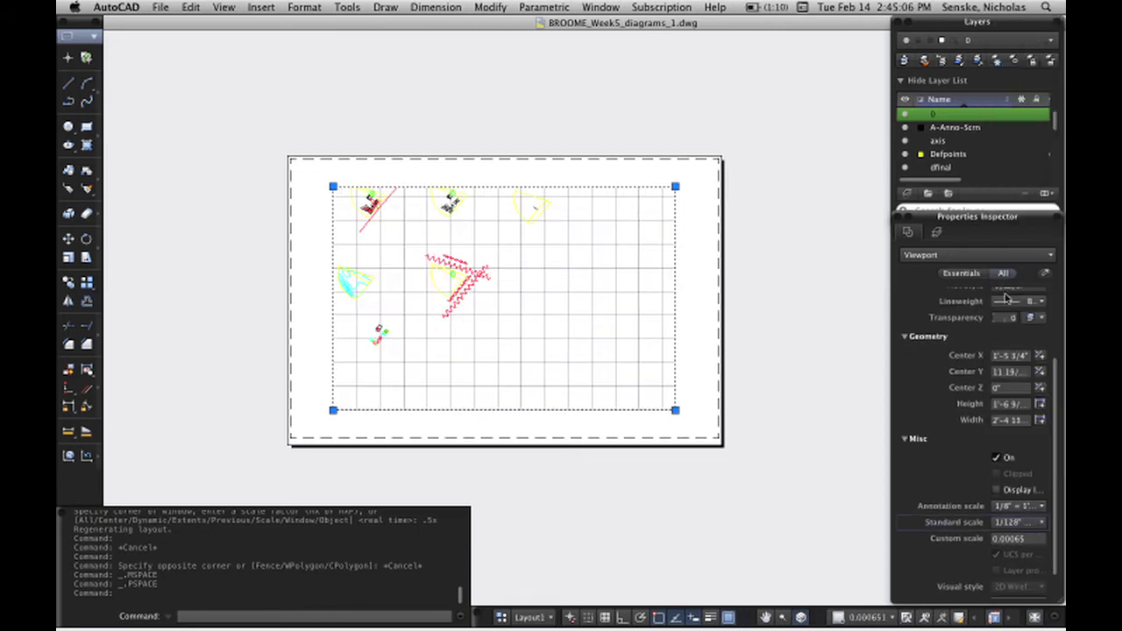
pyautogui.click(1030, 525)
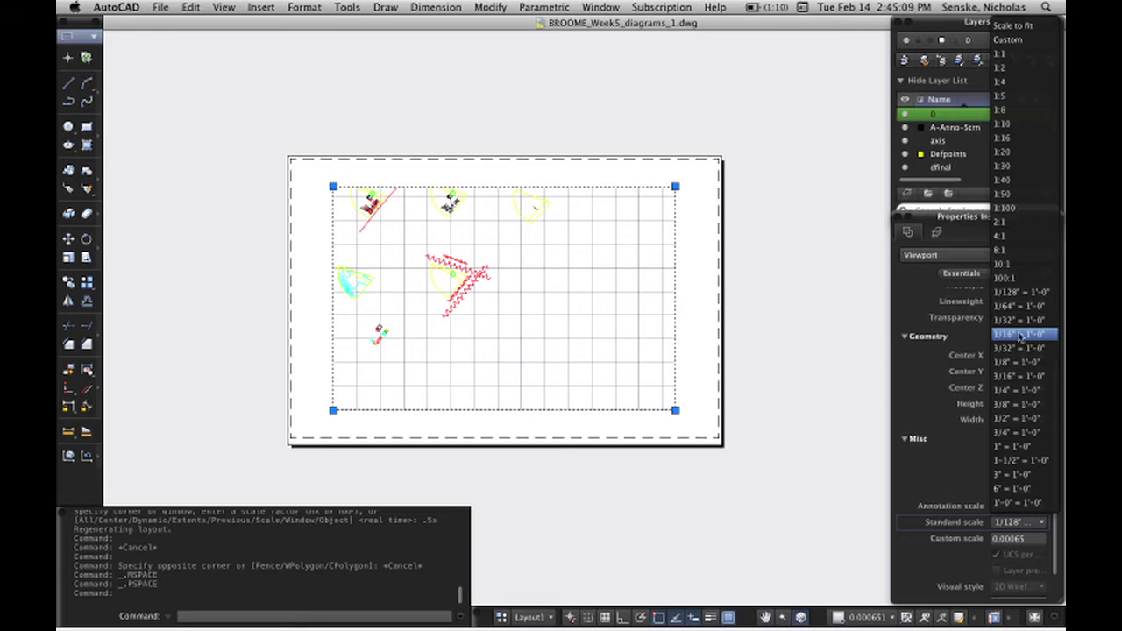
pyautogui.click(1026, 334)
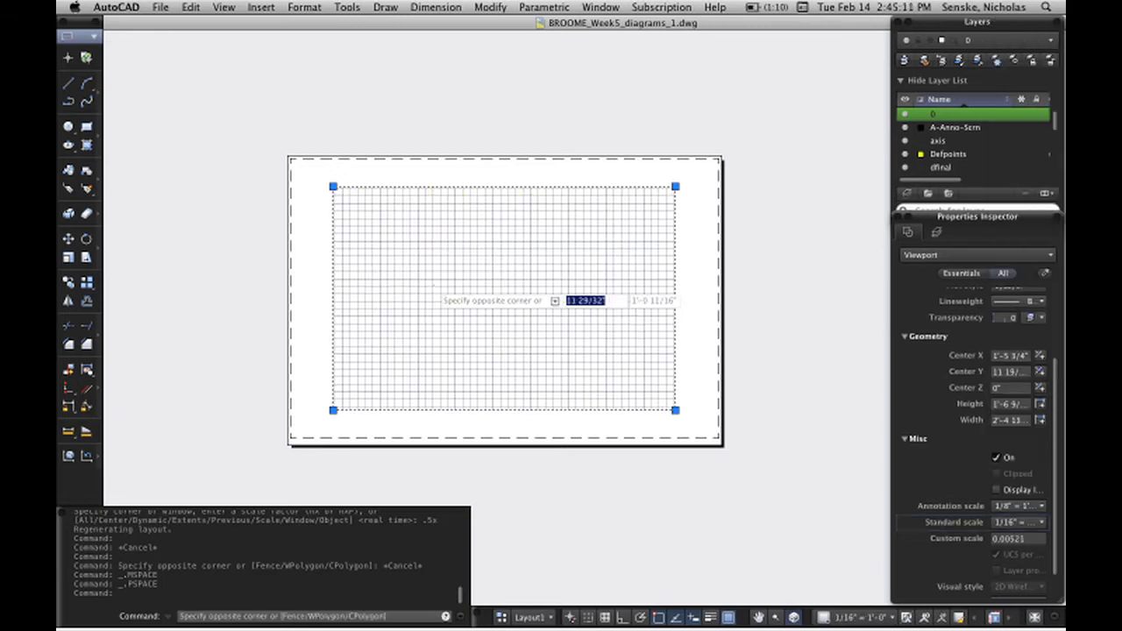
# Step: Activate the viewport and pan the model so the yellow site outline with the green circle fills it
pyautogui.doubleClick(433, 287)
pyautogui.moveTo(445, 272); pyautogui.dragTo(603, 306, button='middle')
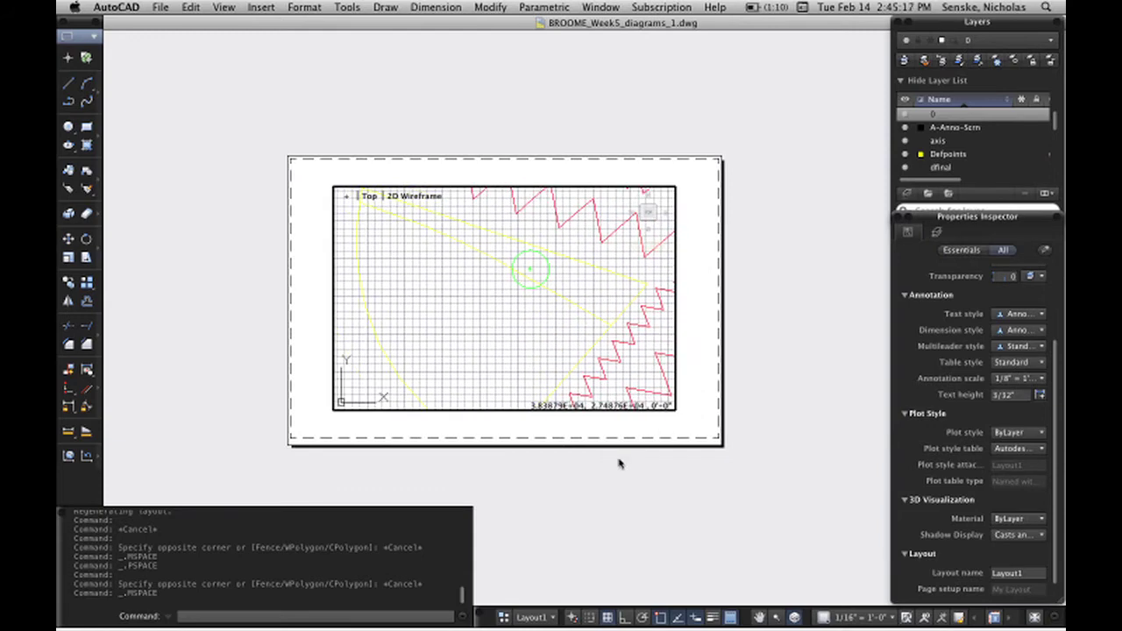
pyautogui.scroll(-1, 1017, 558)
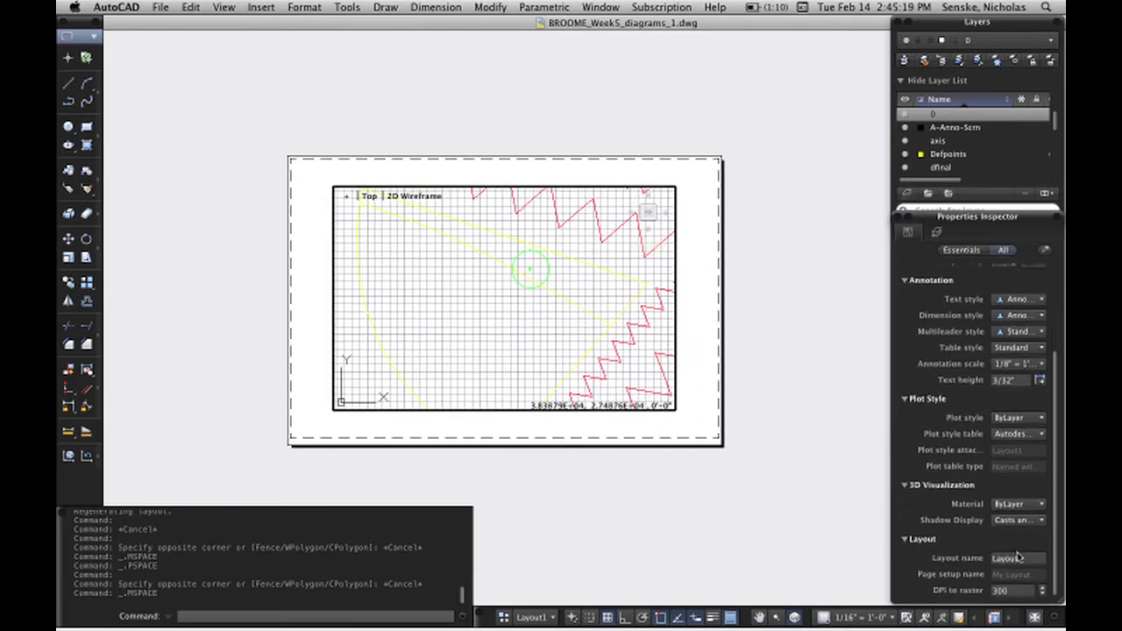
pyautogui.click(547, 619)
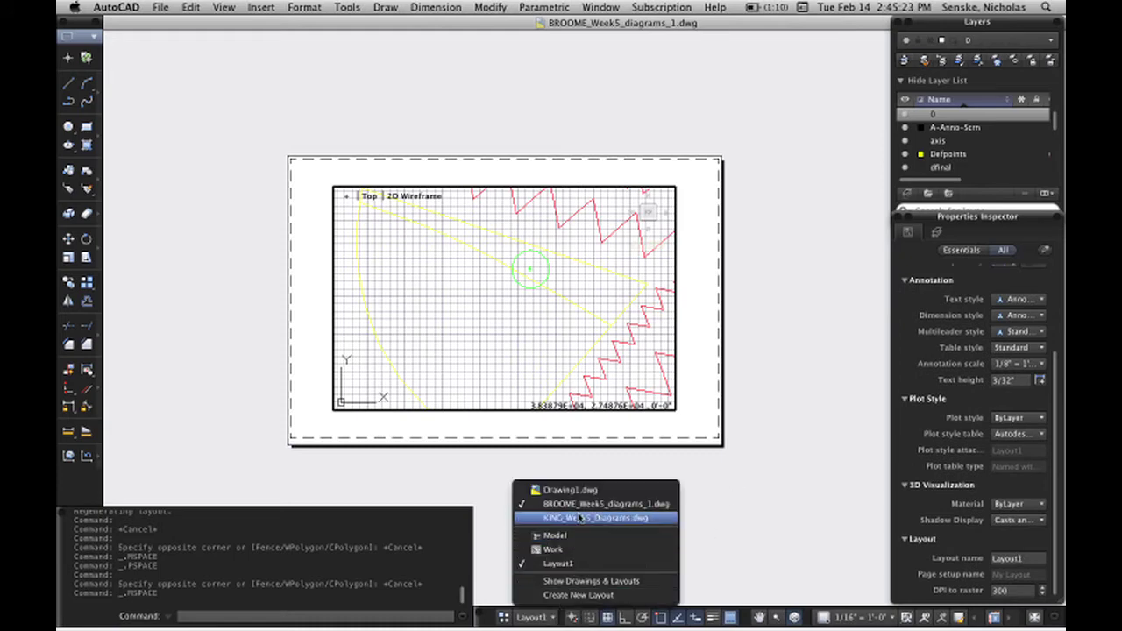
pyautogui.click(533, 618)
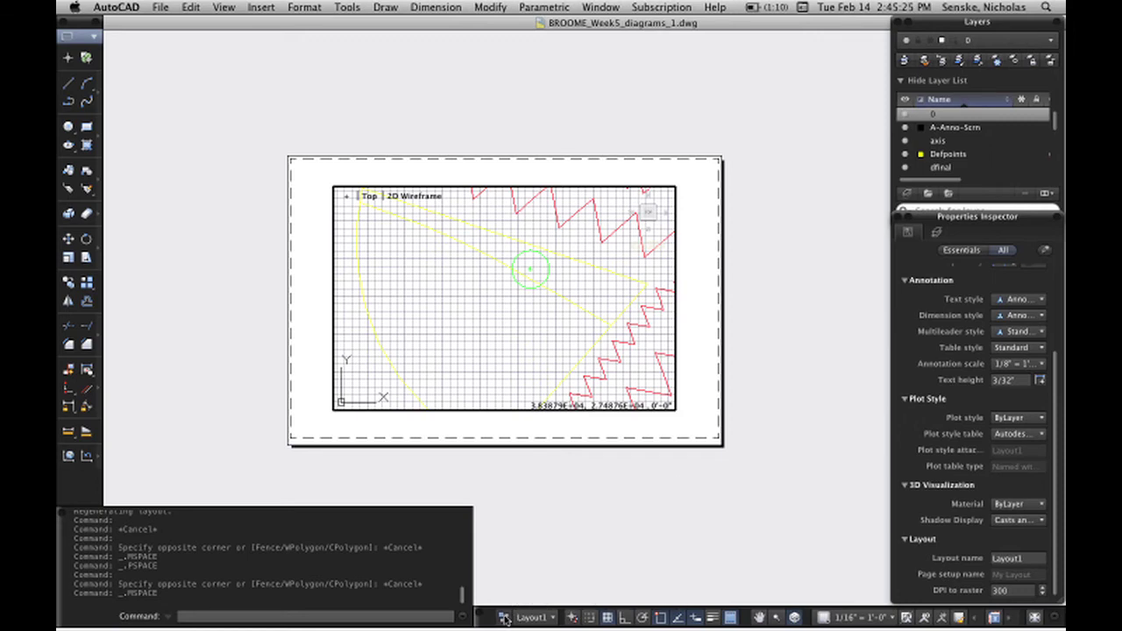
pyautogui.click(504, 619)
pyautogui.rightClick(675, 163)
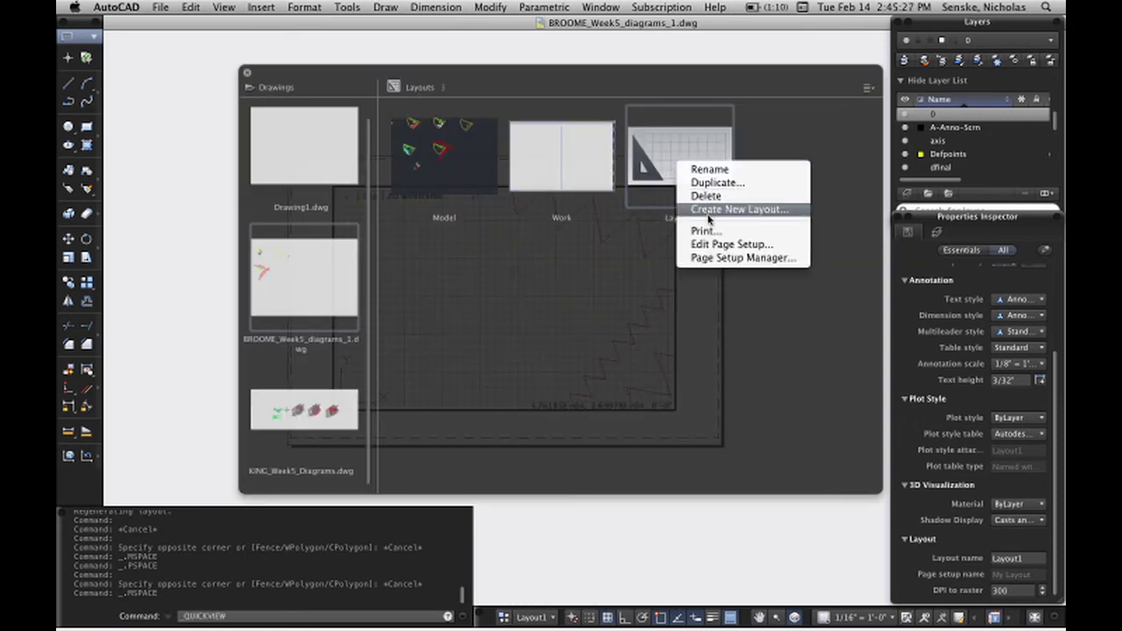
pyautogui.click(835, 234)
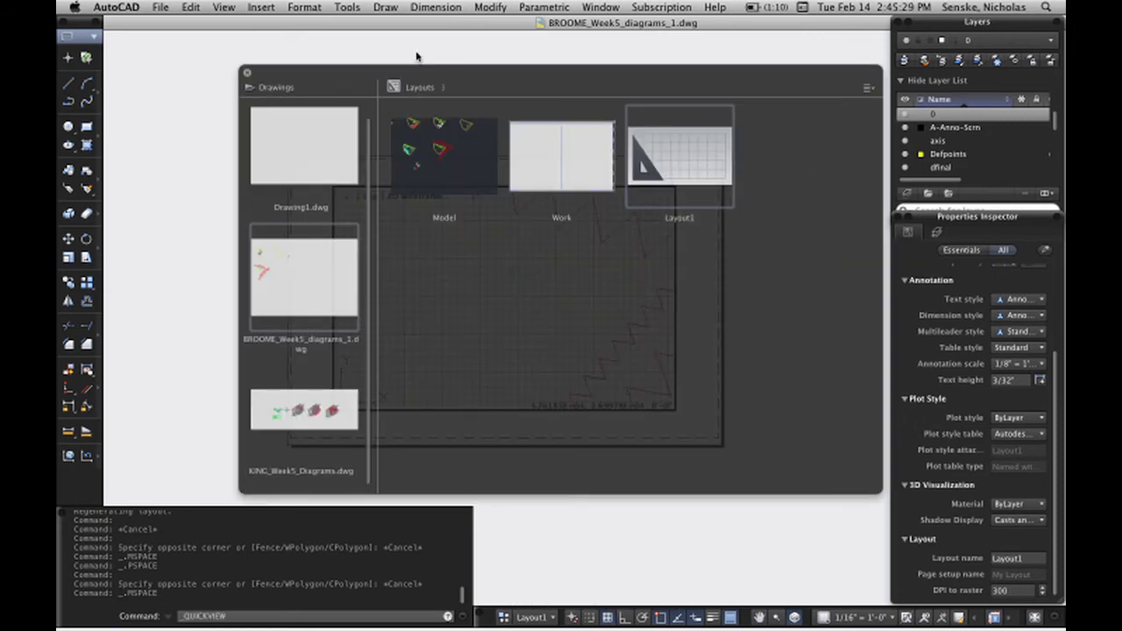
pyautogui.click(248, 73)
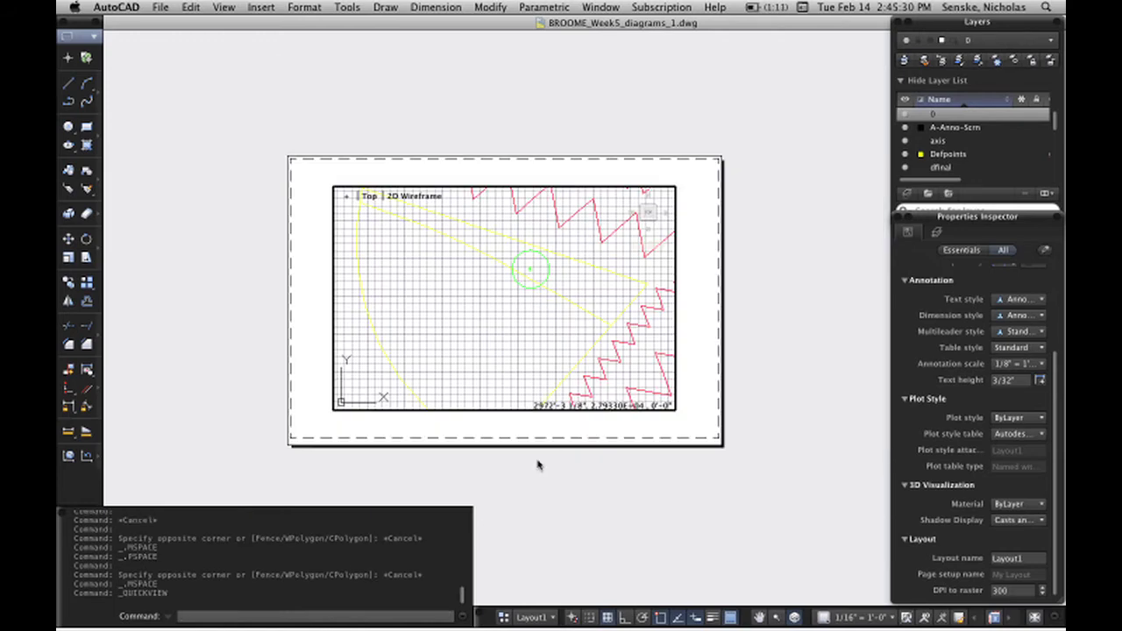
# Step: Open Layout1's page setup, review the available paper sizes, and accept it with 36" x 24"
pyautogui.click(541, 620)
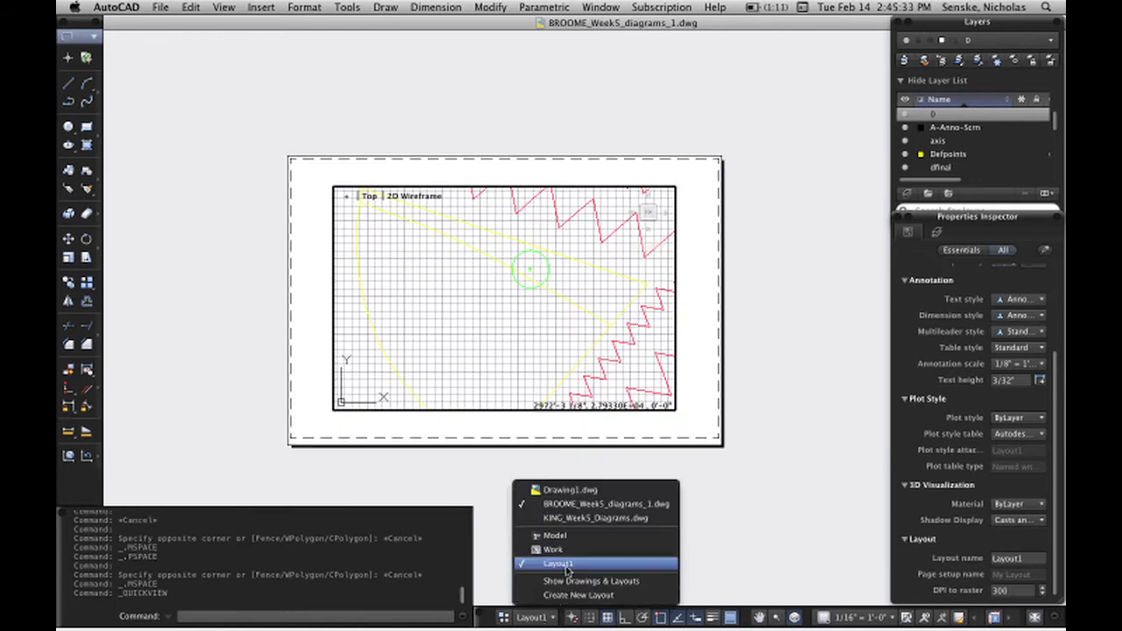
pyautogui.click(504, 617)
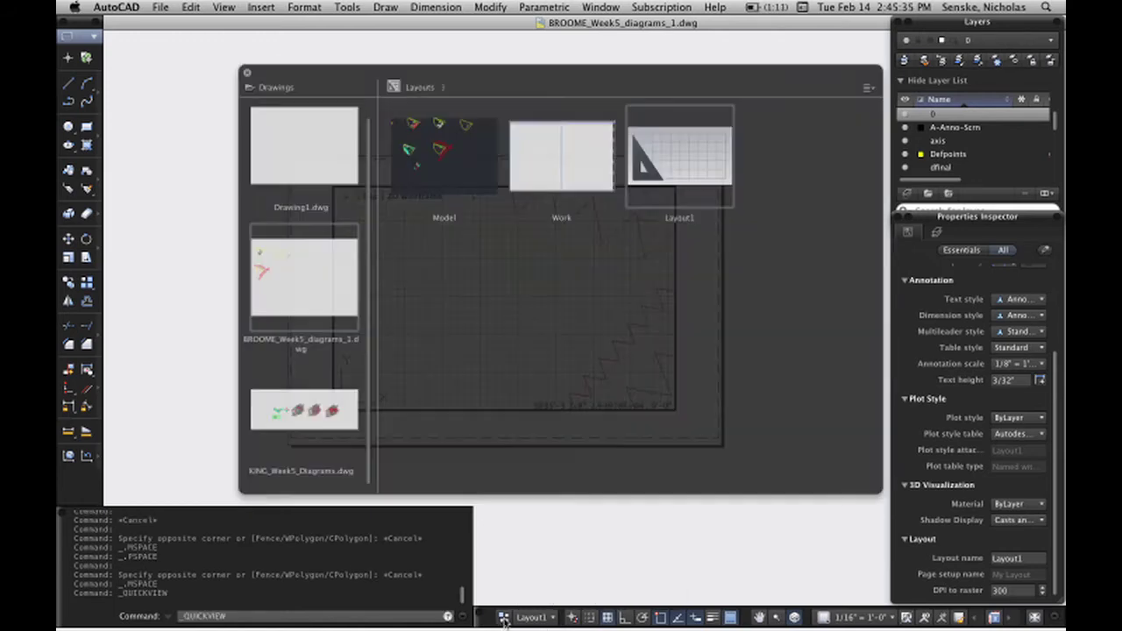
pyautogui.rightClick(710, 152)
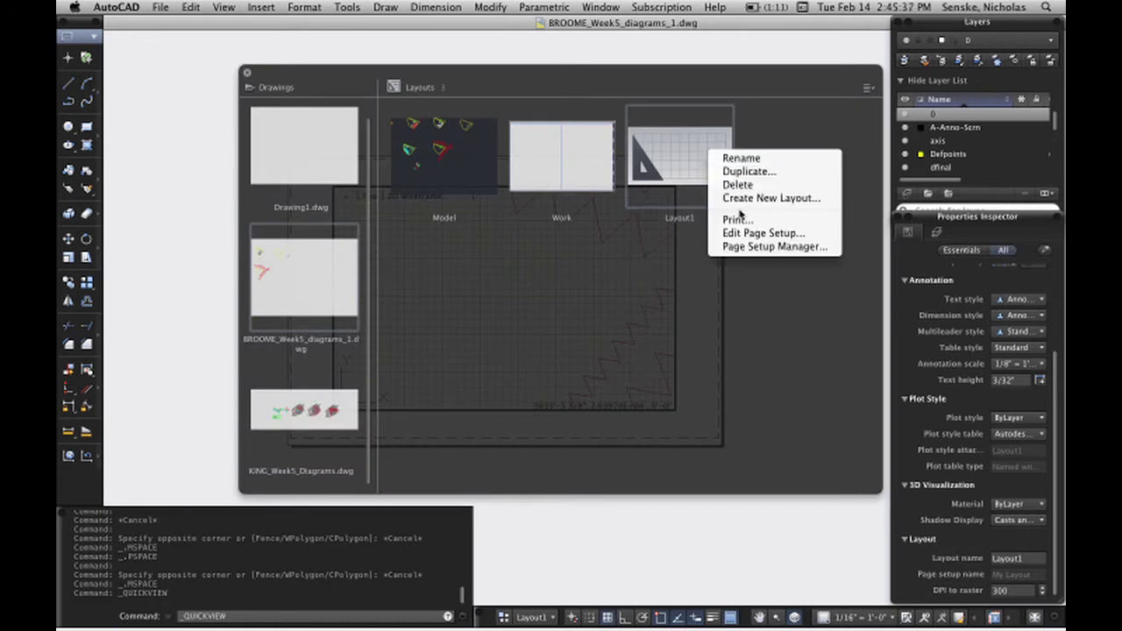
pyautogui.click(743, 235)
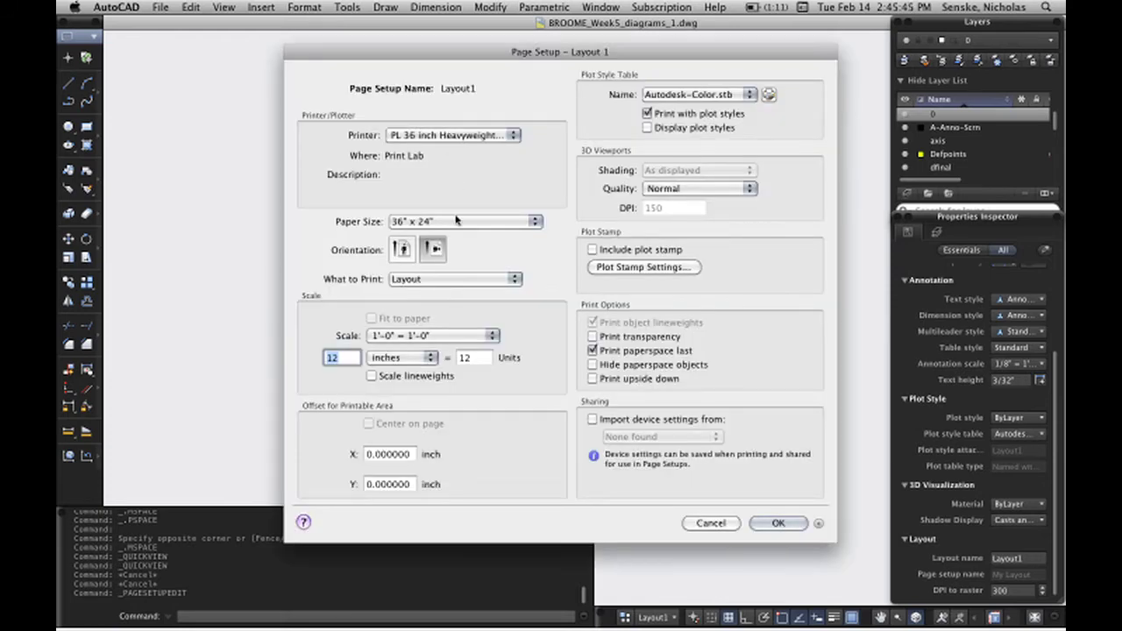
pyautogui.click(456, 225)
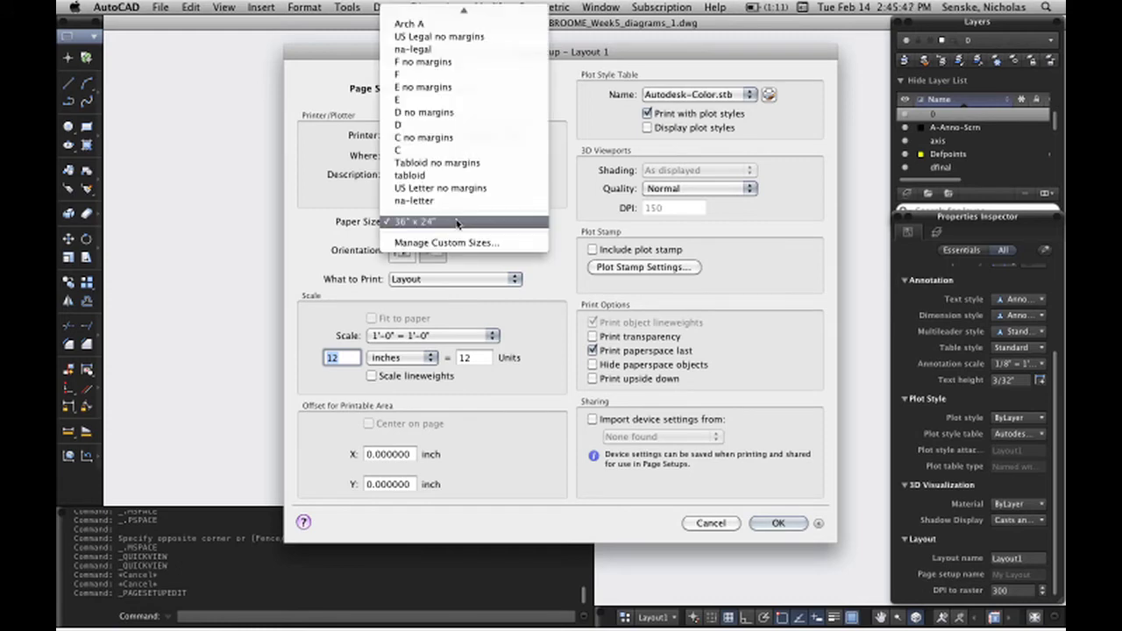
pyautogui.click(457, 224)
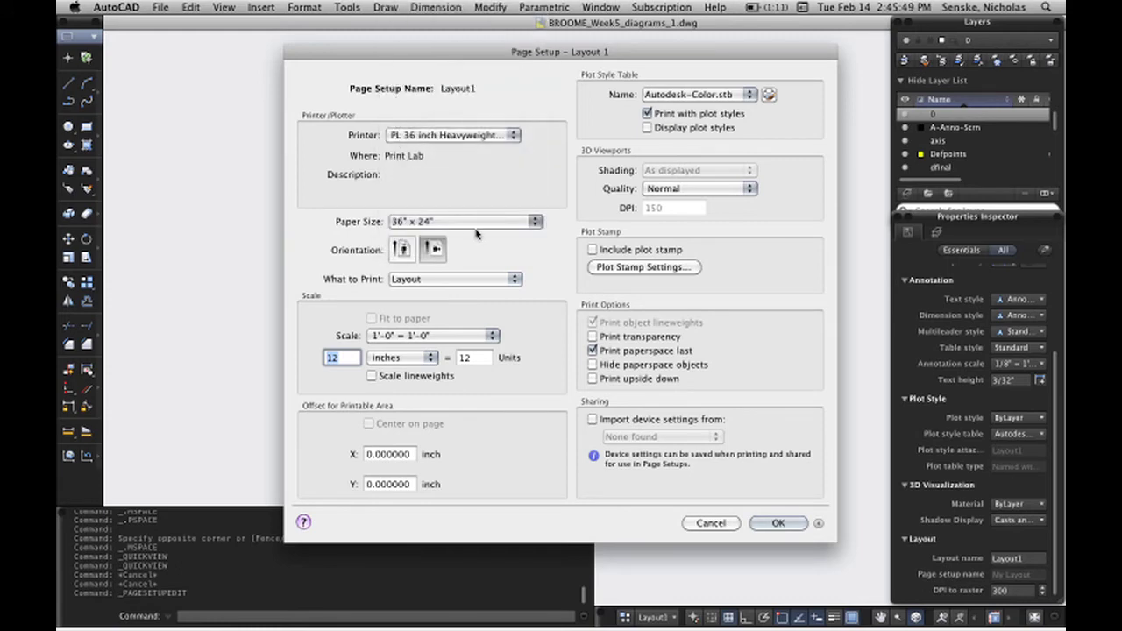
pyautogui.click(478, 228)
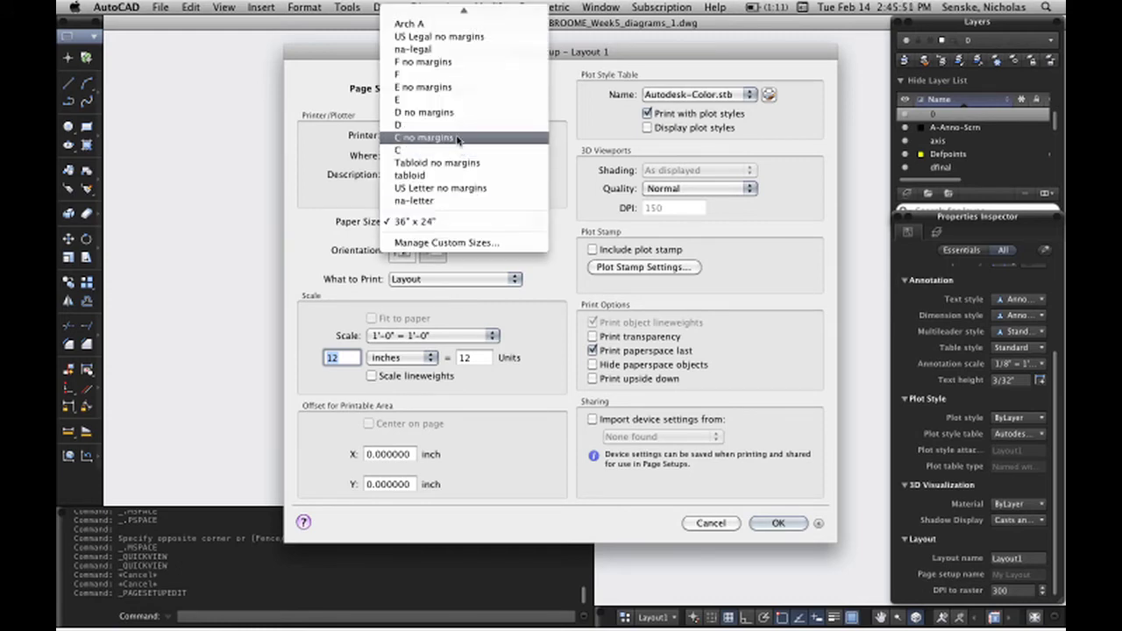
pyautogui.click(521, 257)
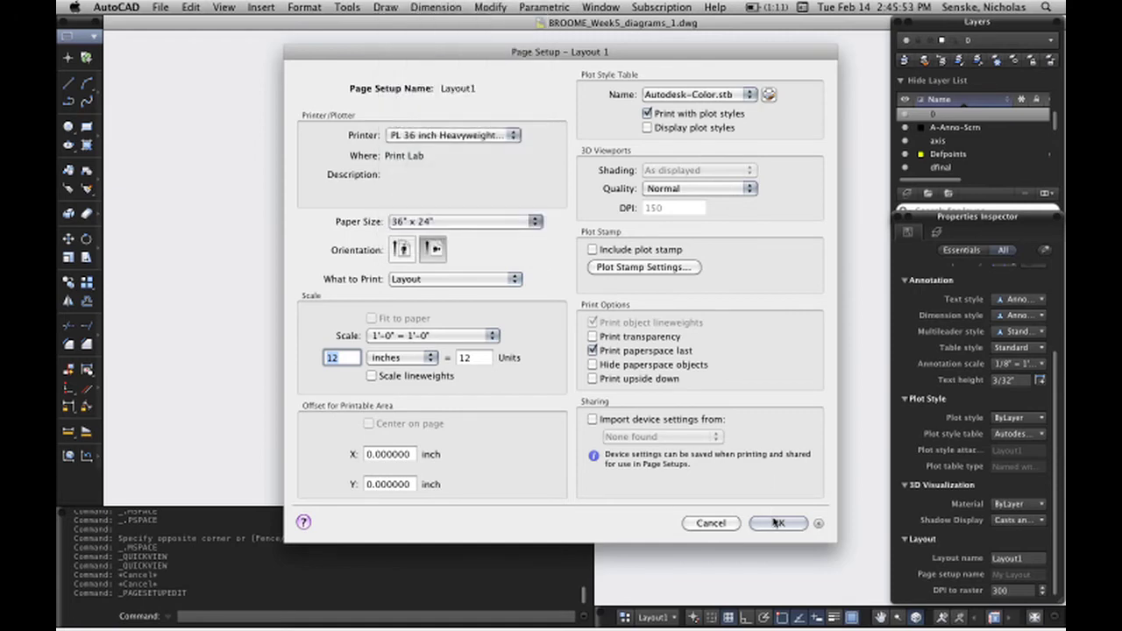
pyautogui.click(777, 524)
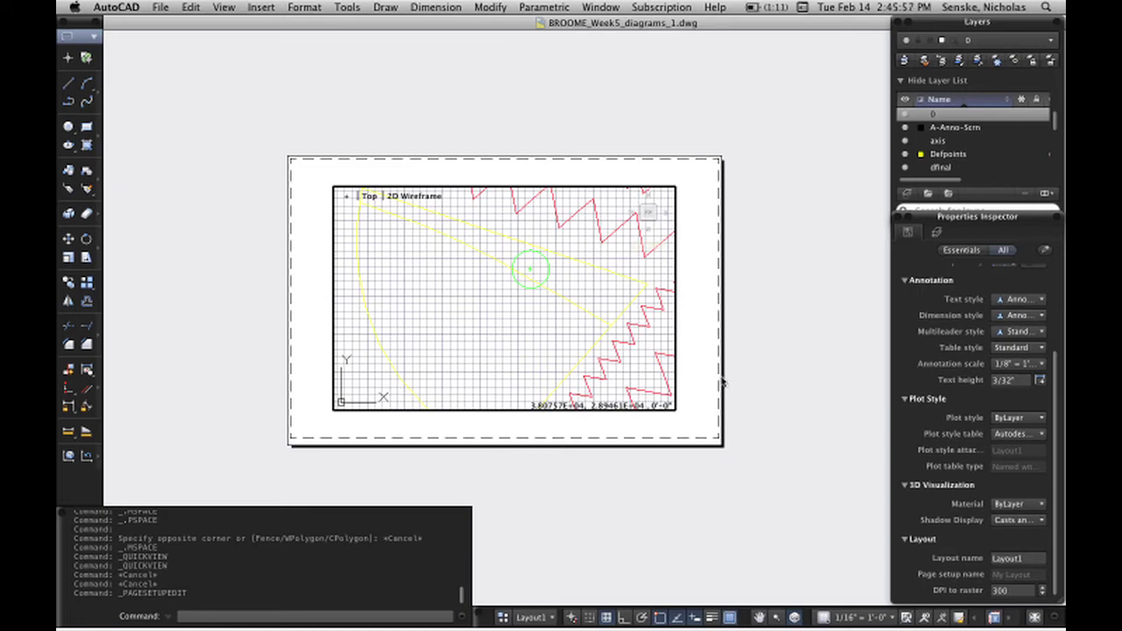
# Step: Return to paper space, select the viewport, and examine the choices for its standard scale
pyautogui.doubleClick(679, 347)
pyautogui.click(675, 348)
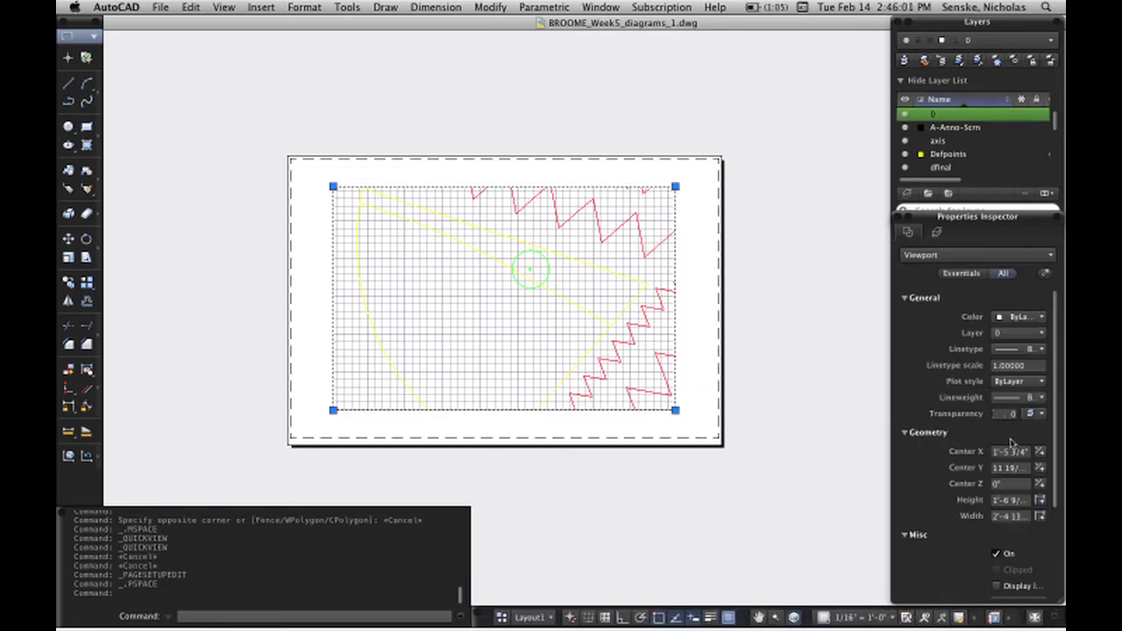
pyautogui.scroll(-5, 990, 485)
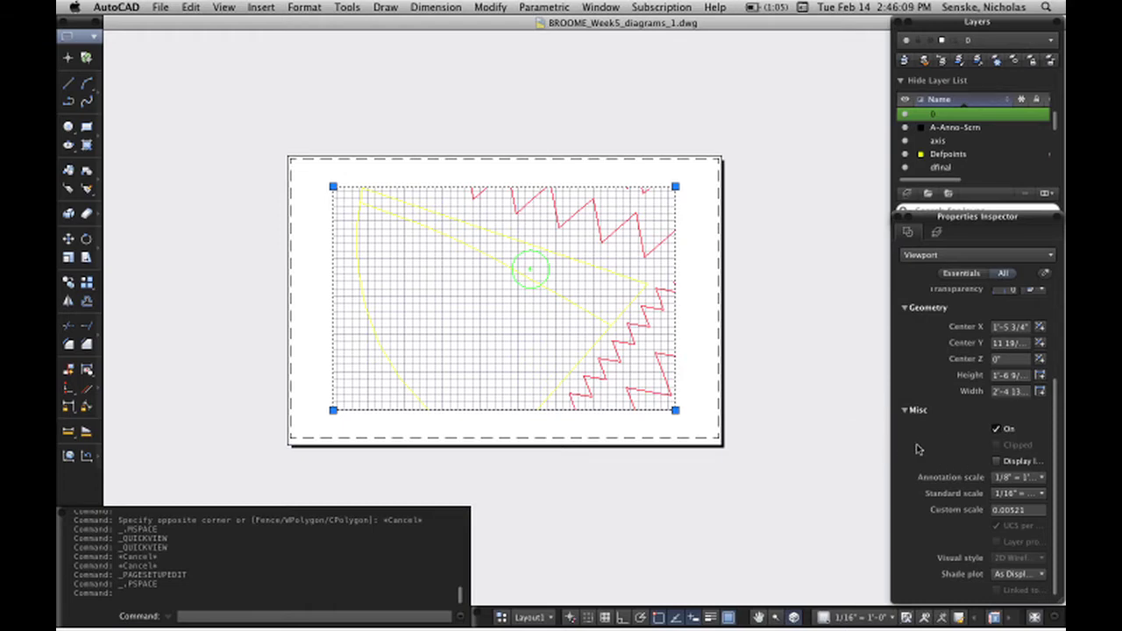
pyautogui.click(1017, 493)
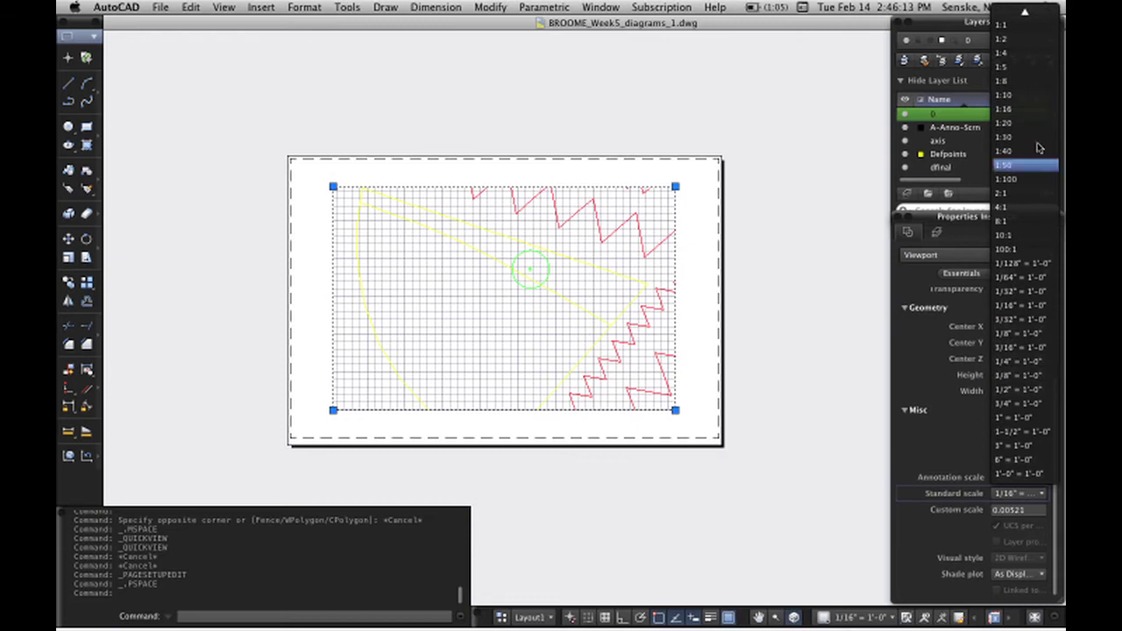
pyautogui.click(963, 474)
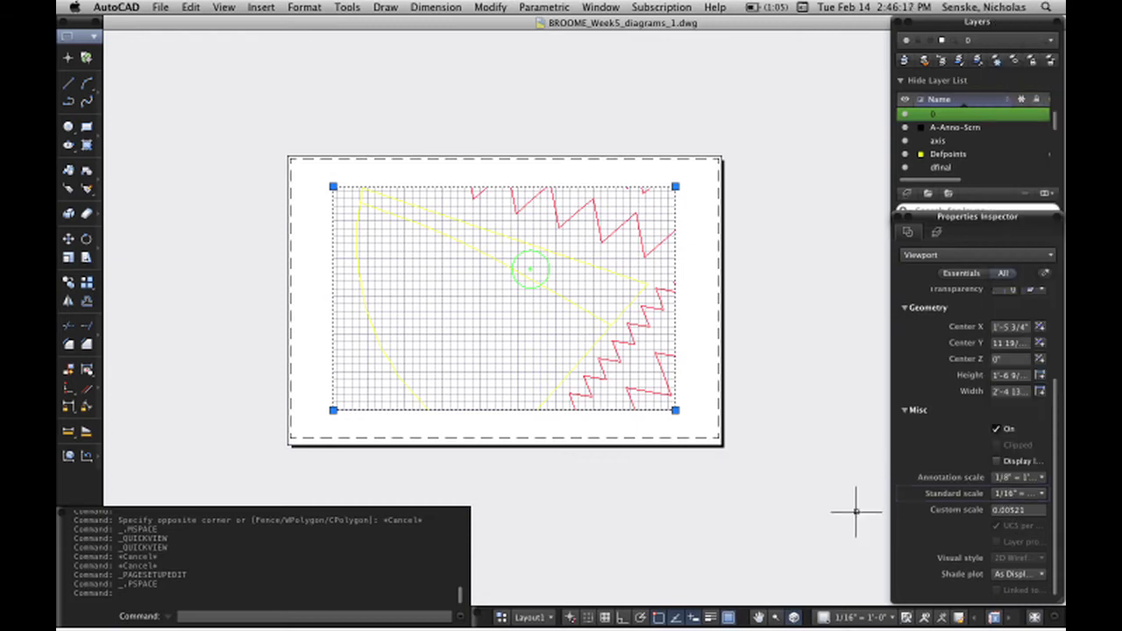
# Step: Add a custom drawing scale named 1:200 to the scale list, with 1 paper unit equal to 2400 drawing units
pyautogui.click(880, 619)
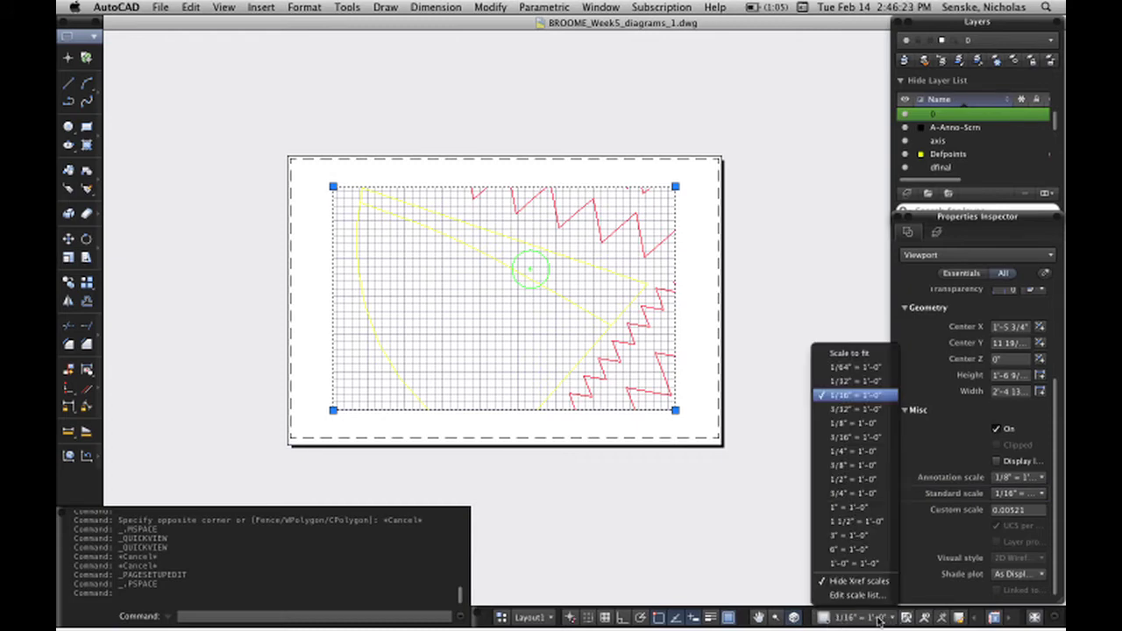
pyautogui.click(858, 596)
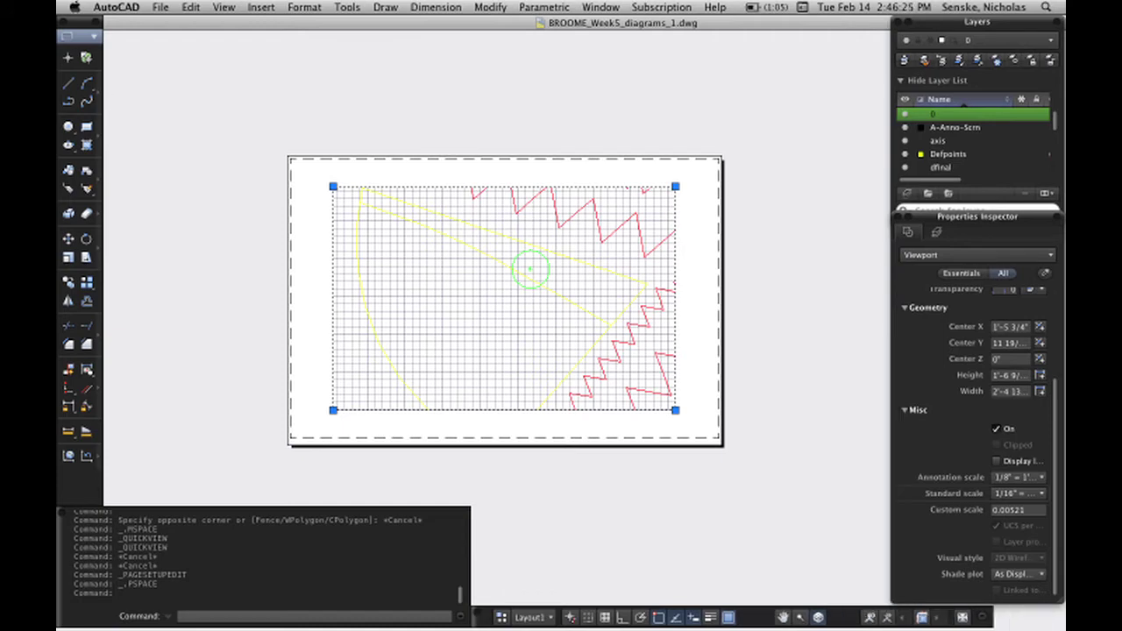
pyautogui.click(456, 313)
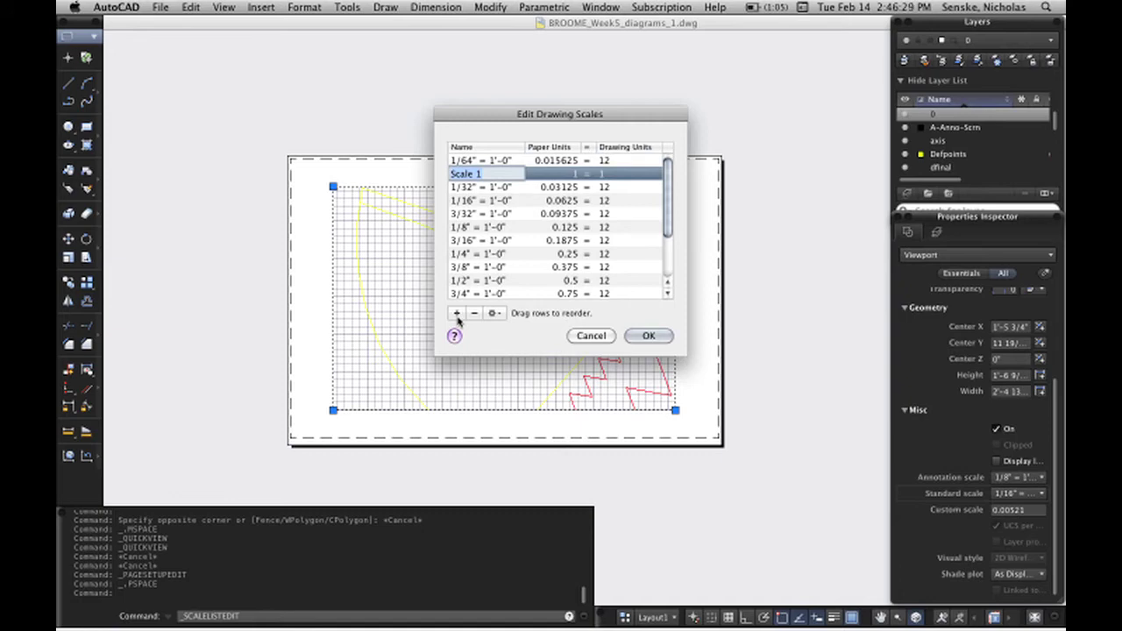
pyautogui.write('1:200')
pyautogui.click(573, 179)
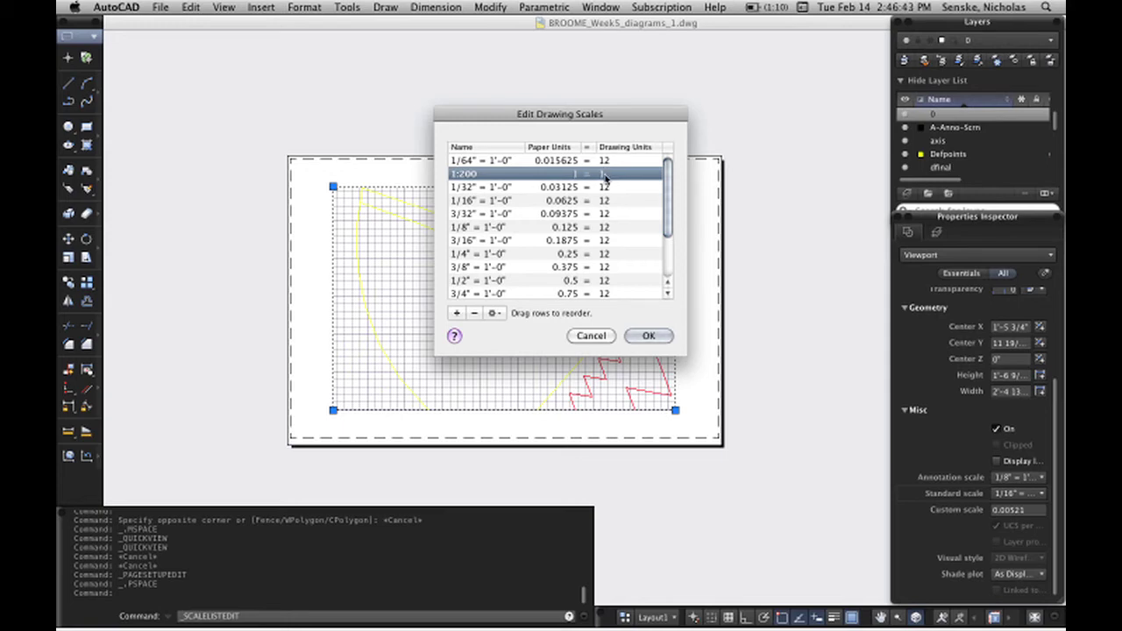
pyautogui.click(604, 178)
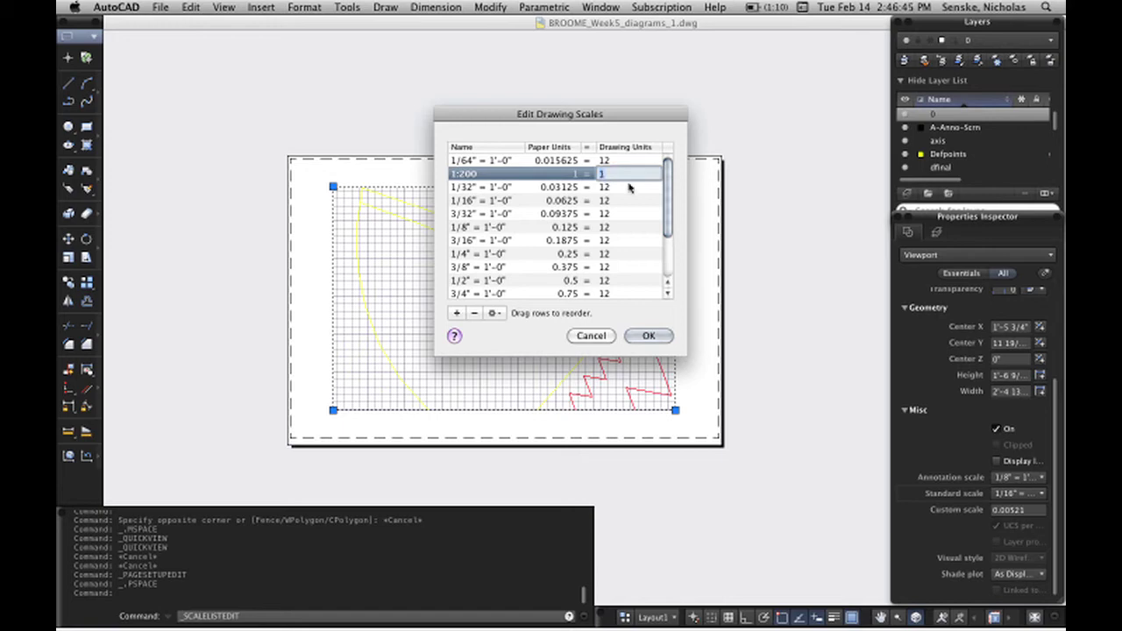
pyautogui.write('2400')
pyautogui.click(639, 162)
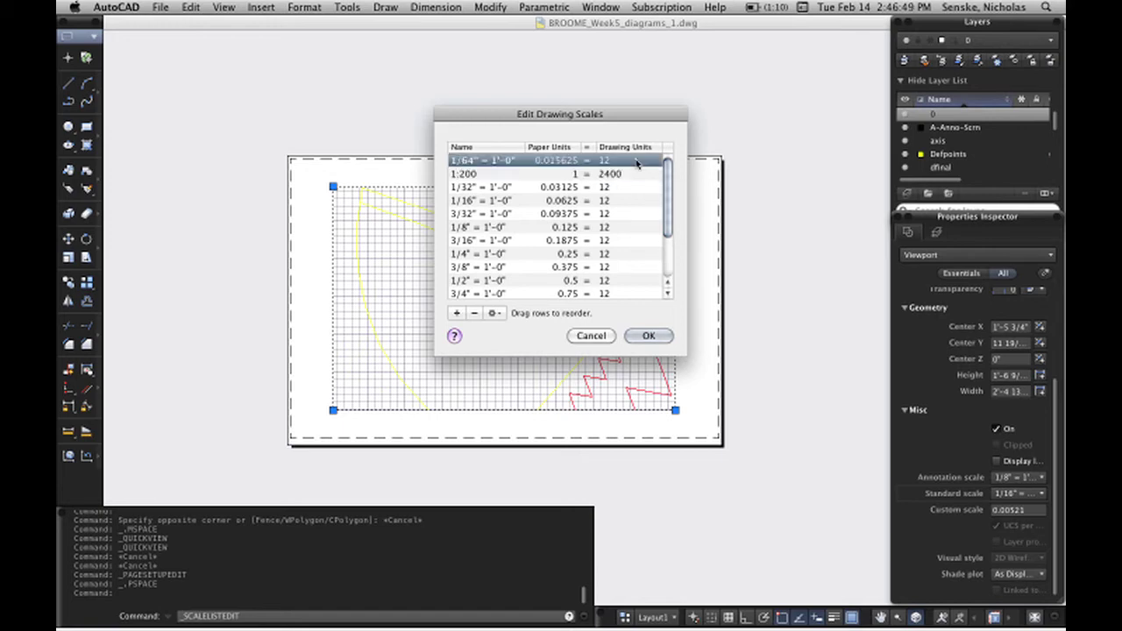
pyautogui.click(634, 176)
pyautogui.click(653, 346)
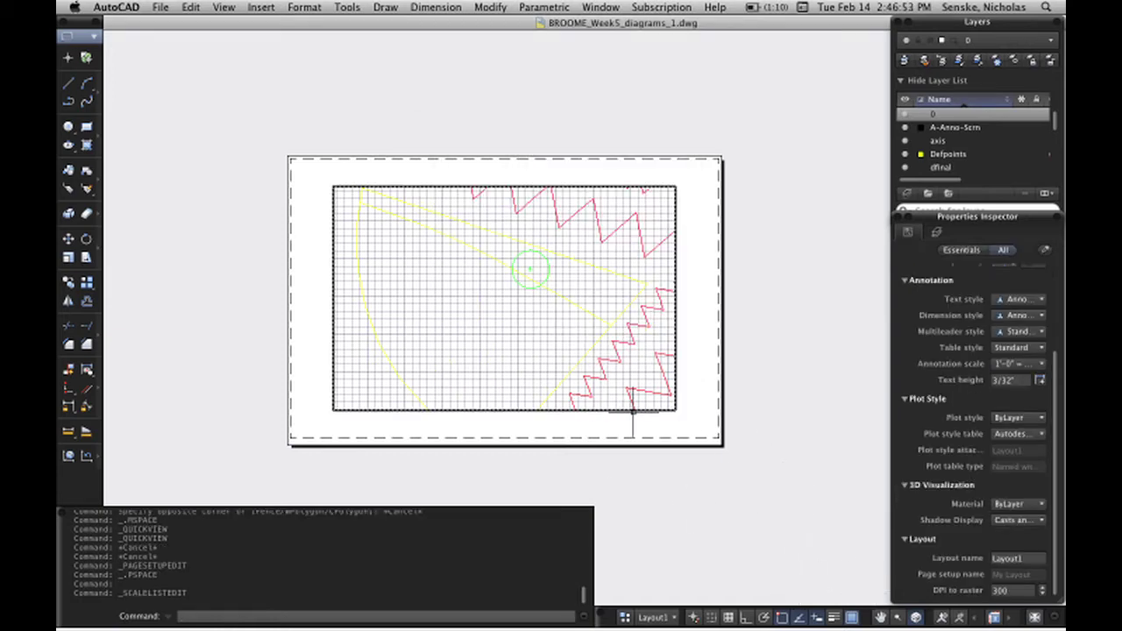
# Step: Select the layout viewport and set its scale to the custom 1:200
pyautogui.click(634, 409)
pyautogui.click(692, 449)
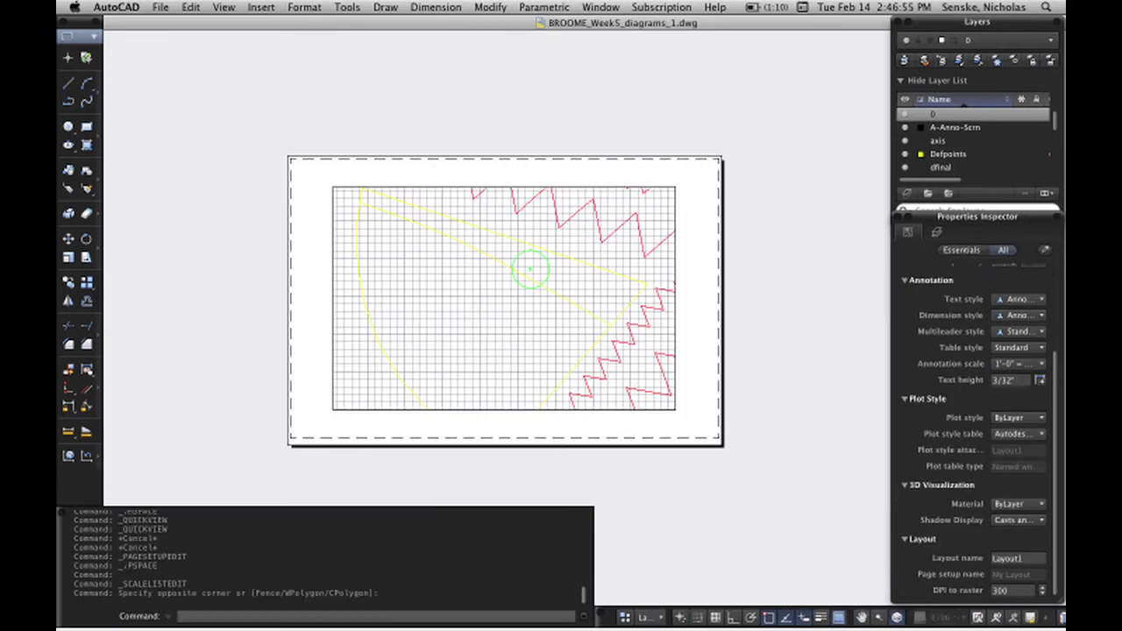
pyautogui.click(846, 617)
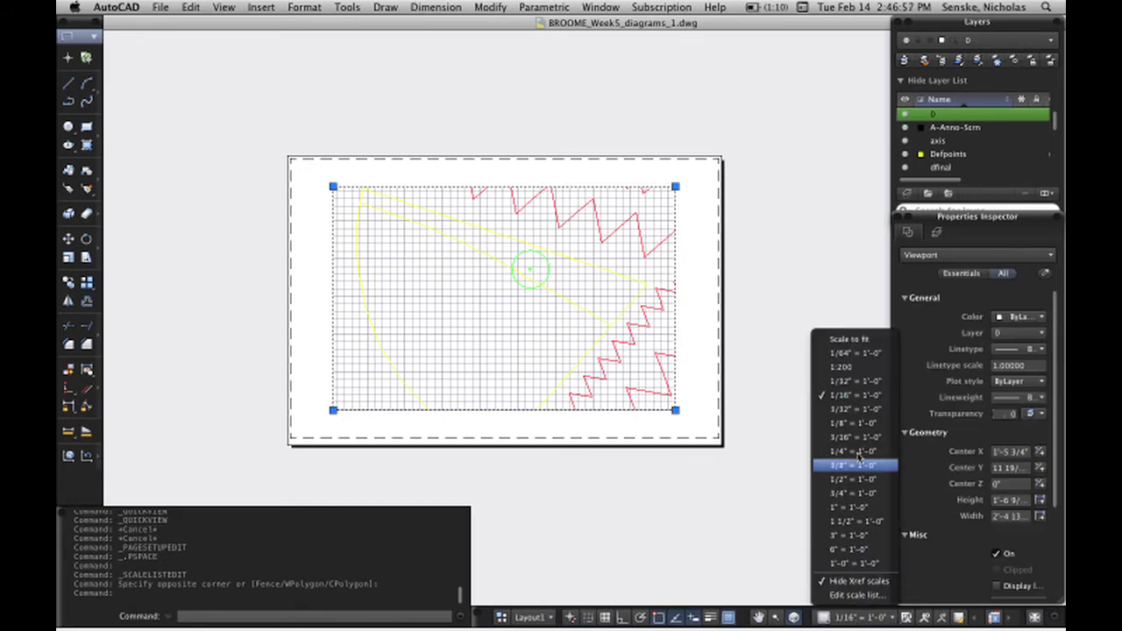
pyautogui.click(852, 366)
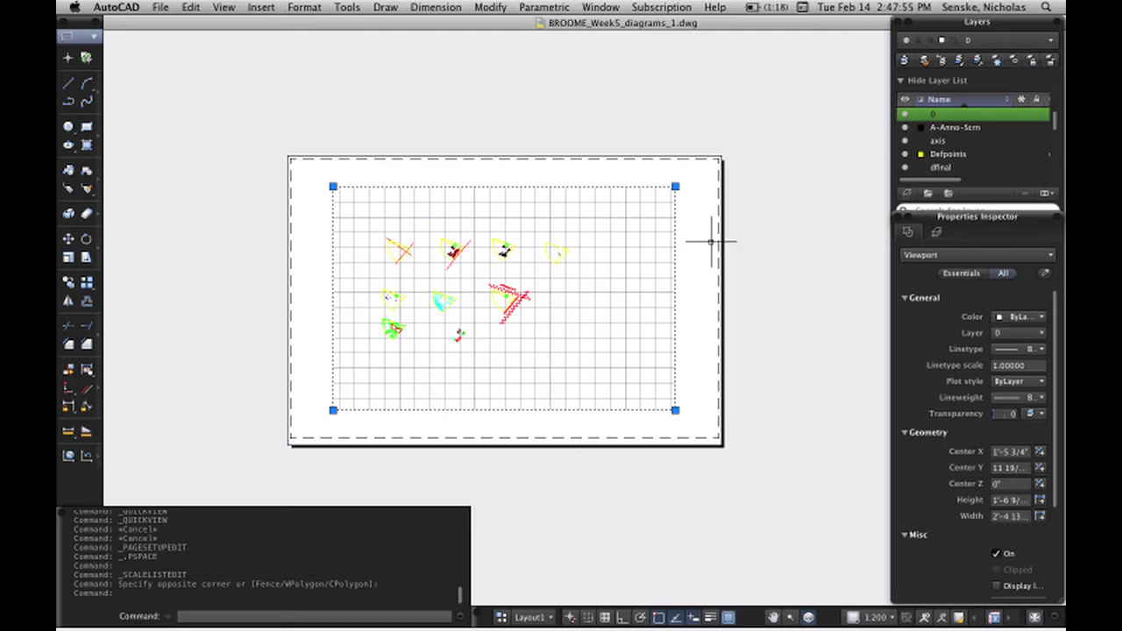
pyautogui.press('Escape')
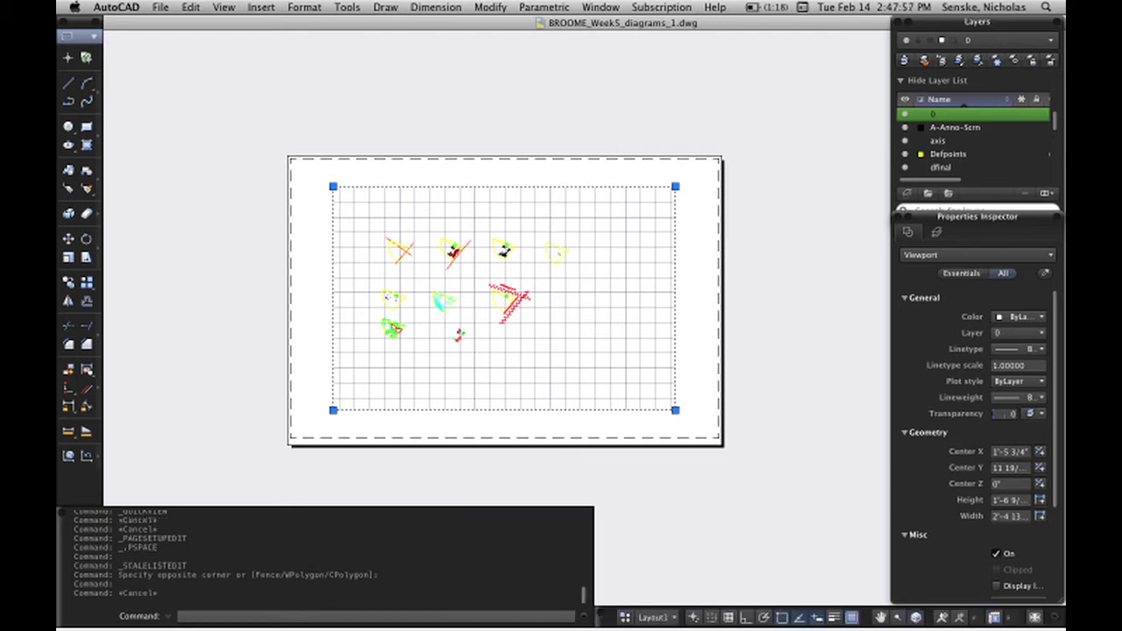
# Step: Shrink the viewport from its lower-right corner to a strip about 1'-10" wide and 3 3/4" high along the sheet's upper part
pyautogui.click(674, 262)
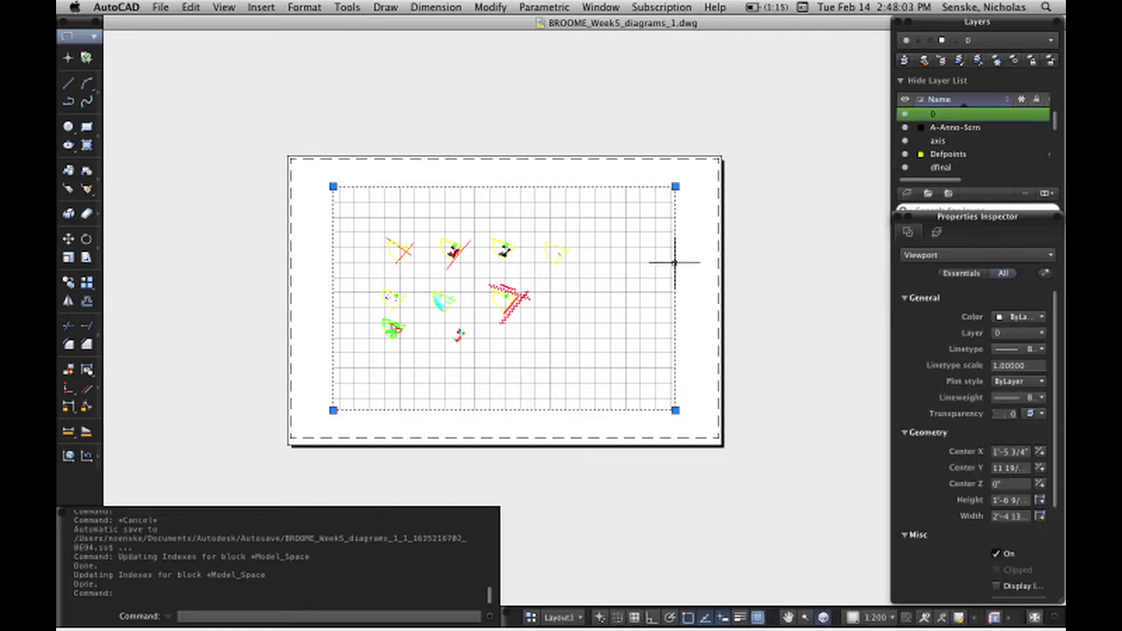
pyautogui.click(676, 409)
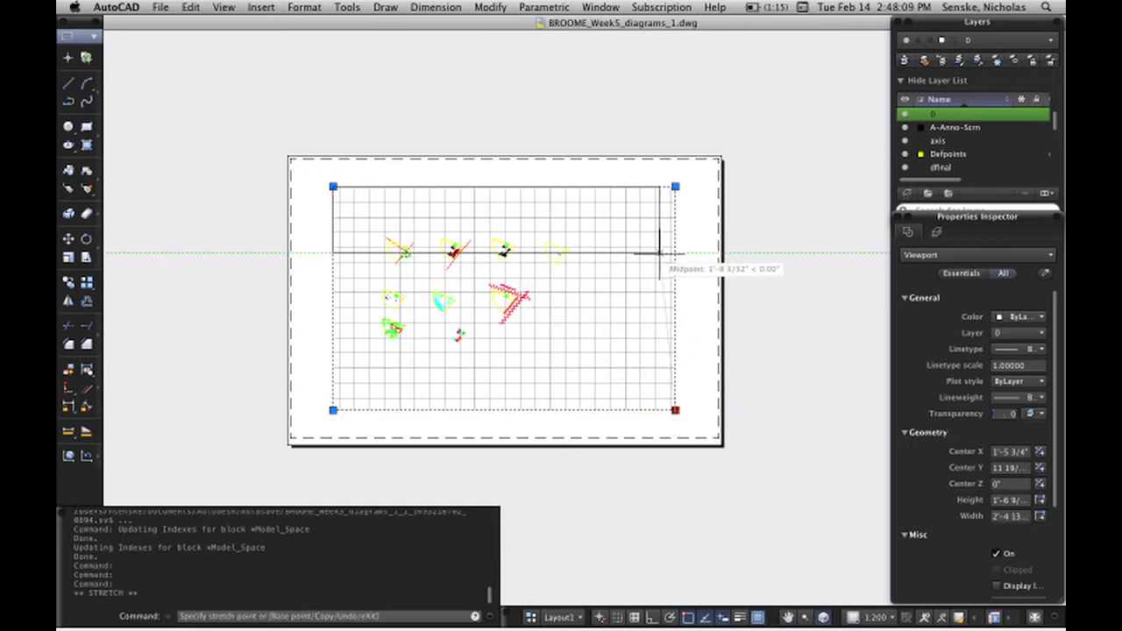
pyautogui.click(594, 230)
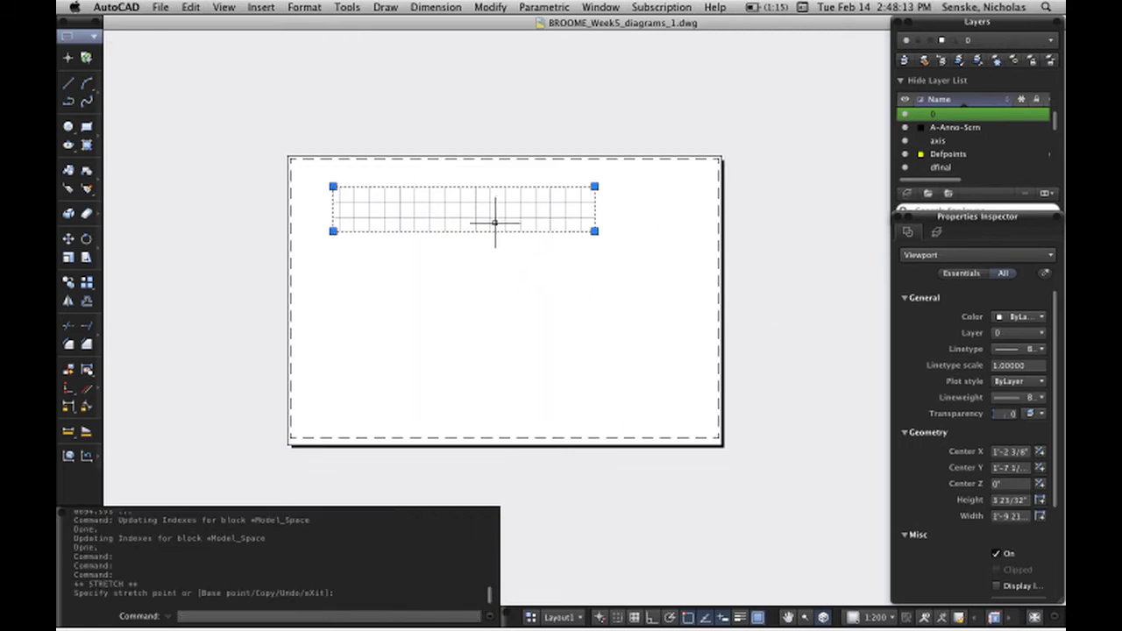
# Step: Activate the strip viewport, pan the model so the first row of four diagrams shows in it, and return to paper space
pyautogui.click(497, 223)
pyautogui.doubleClick(513, 207)
pyautogui.moveTo(513, 206); pyautogui.dragTo(504, 176, button='middle')
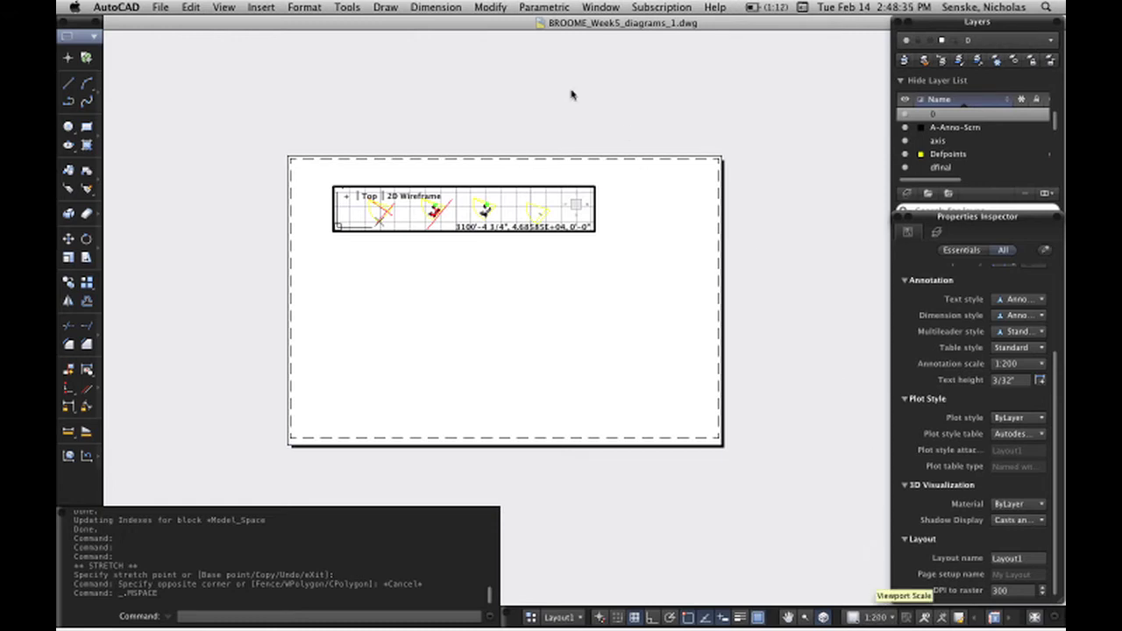
pyautogui.doubleClick(503, 323)
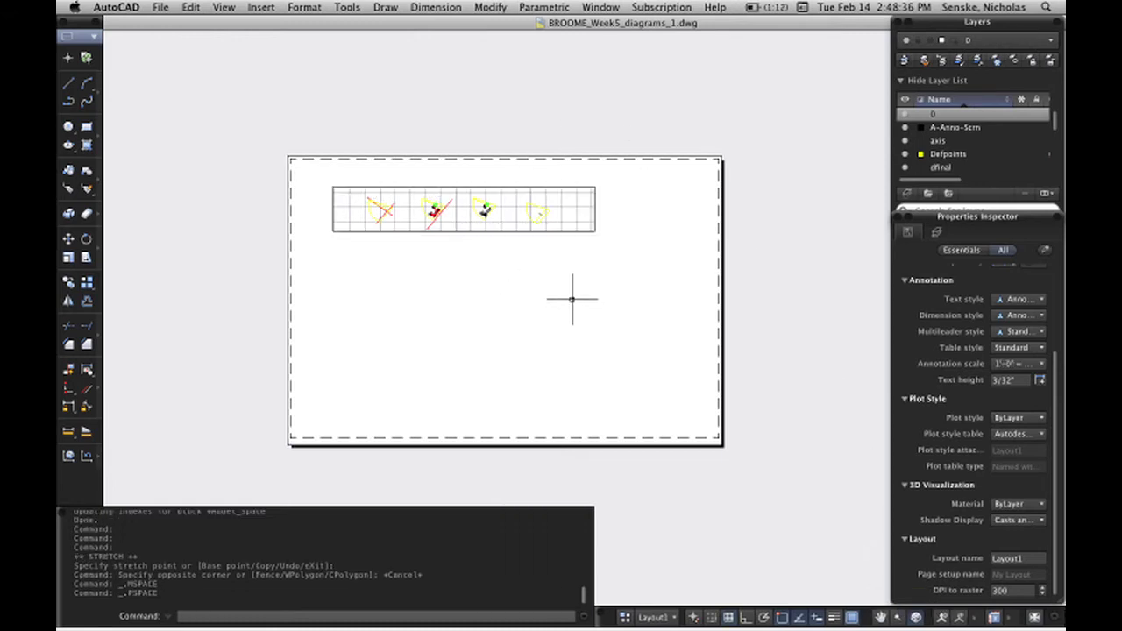
# Step: Copy the strip viewport about 5 3/4" straight down with ortho mode on
pyautogui.click(488, 232)
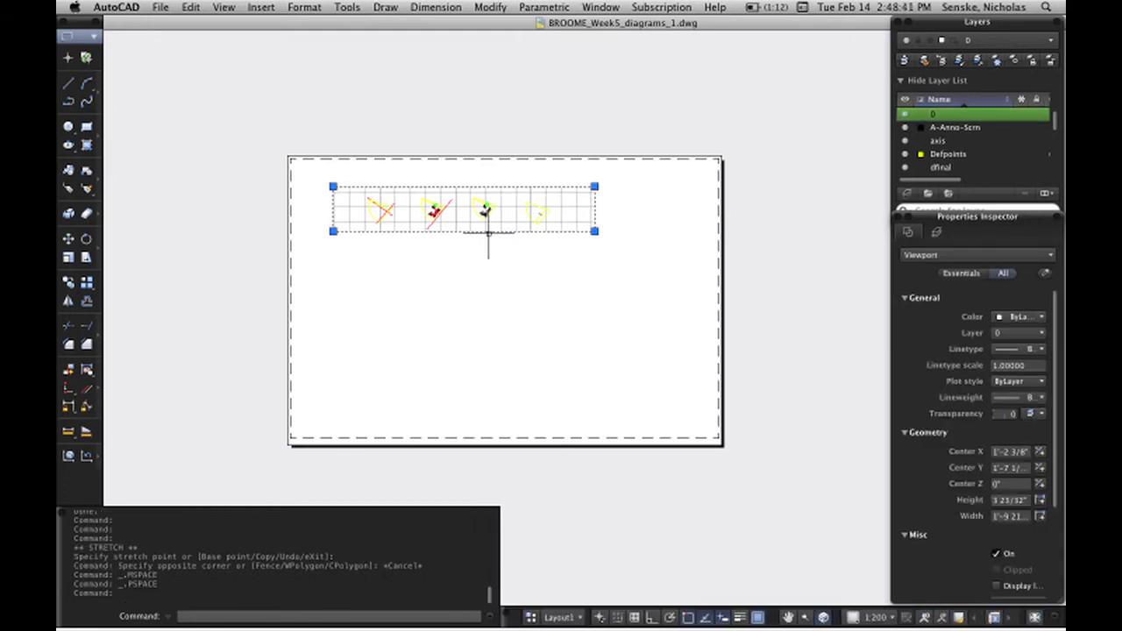
pyautogui.write('copy')
pyautogui.press('Return')
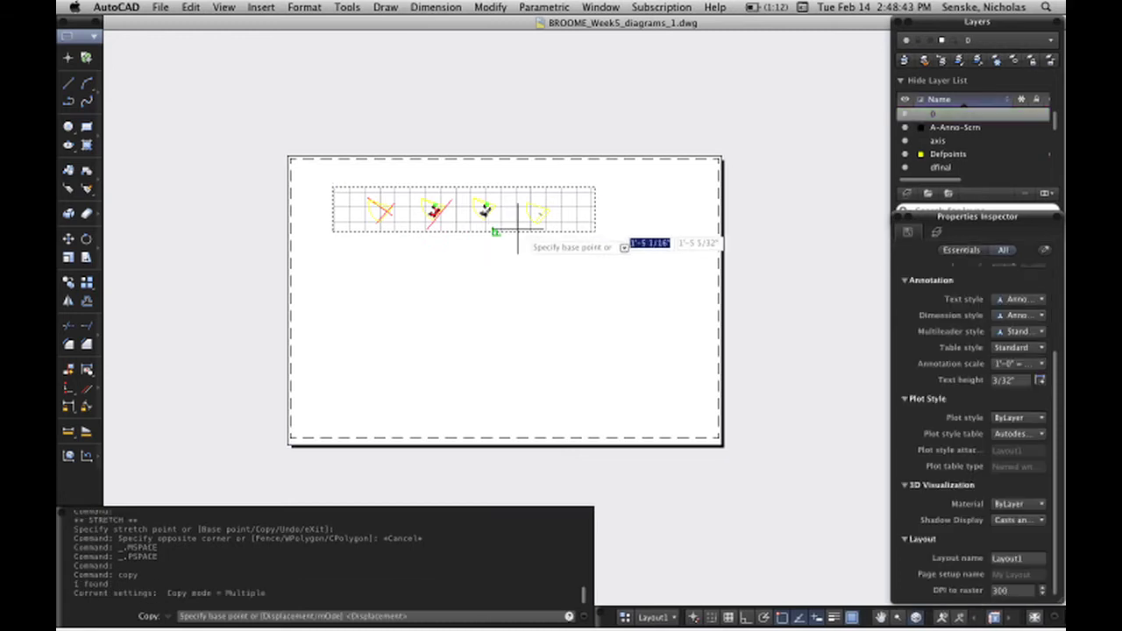
pyautogui.click(539, 285)
pyautogui.press('F8')
pyautogui.click(534, 355)
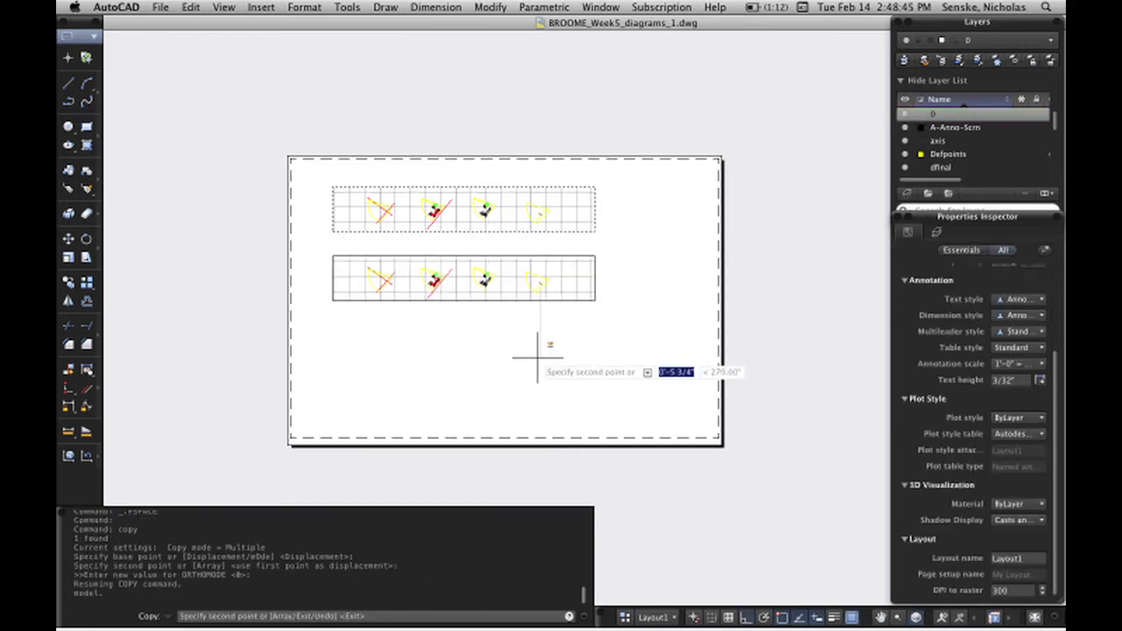
pyautogui.press('Escape')
# Step: Stretch the copied viewport's lower edge down to make it about 1'-1" high
pyautogui.click(569, 301)
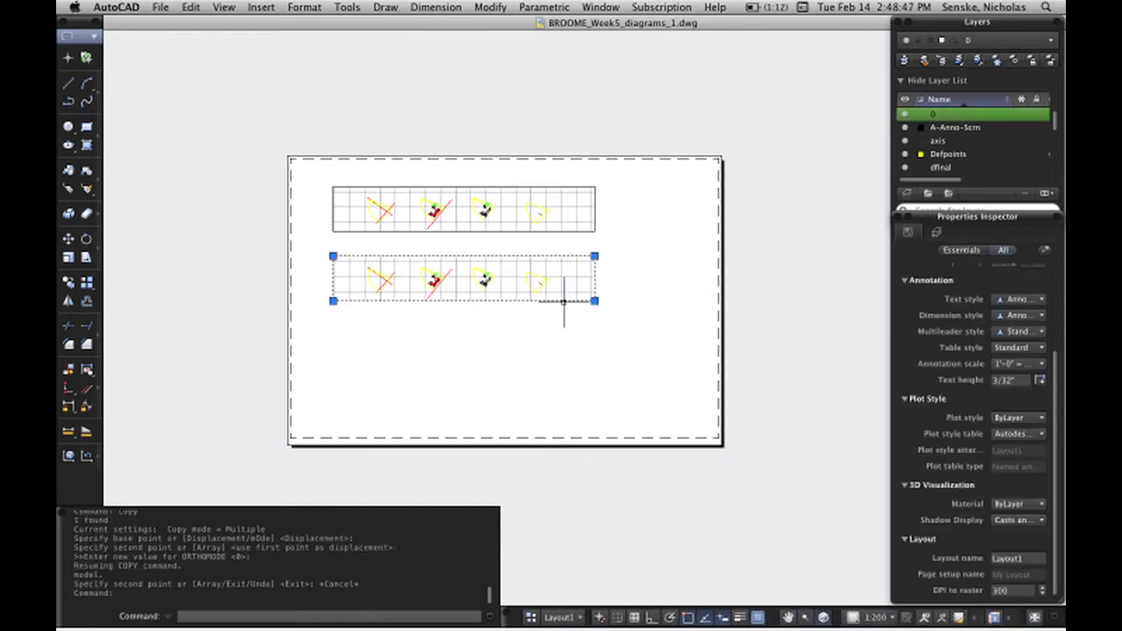
pyautogui.click(595, 301)
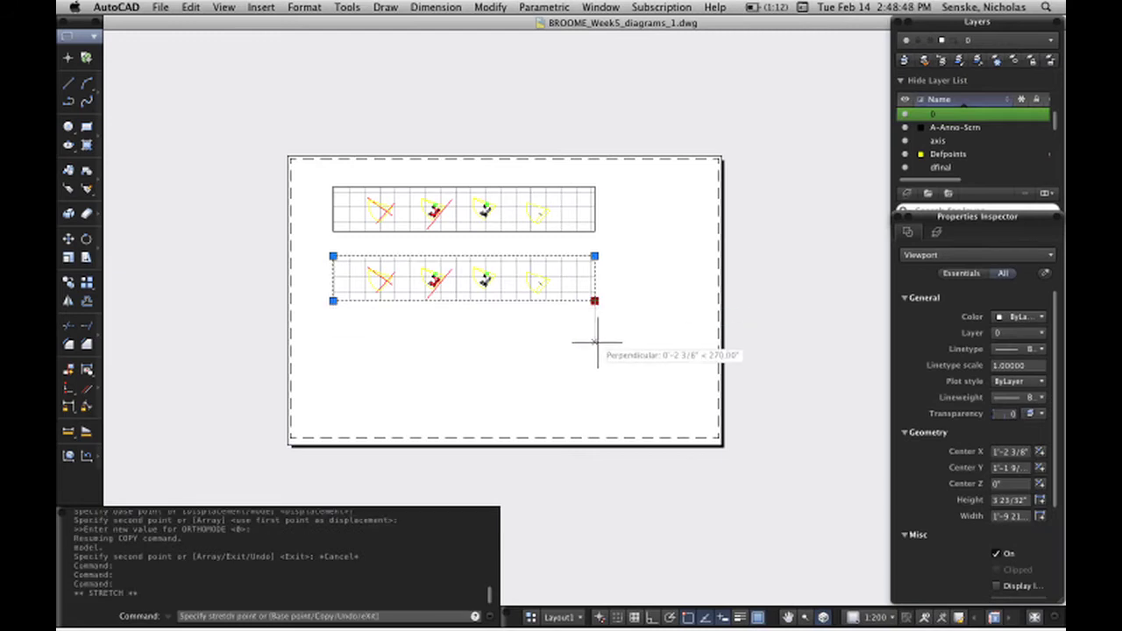
pyautogui.click(585, 409)
pyautogui.click(598, 409)
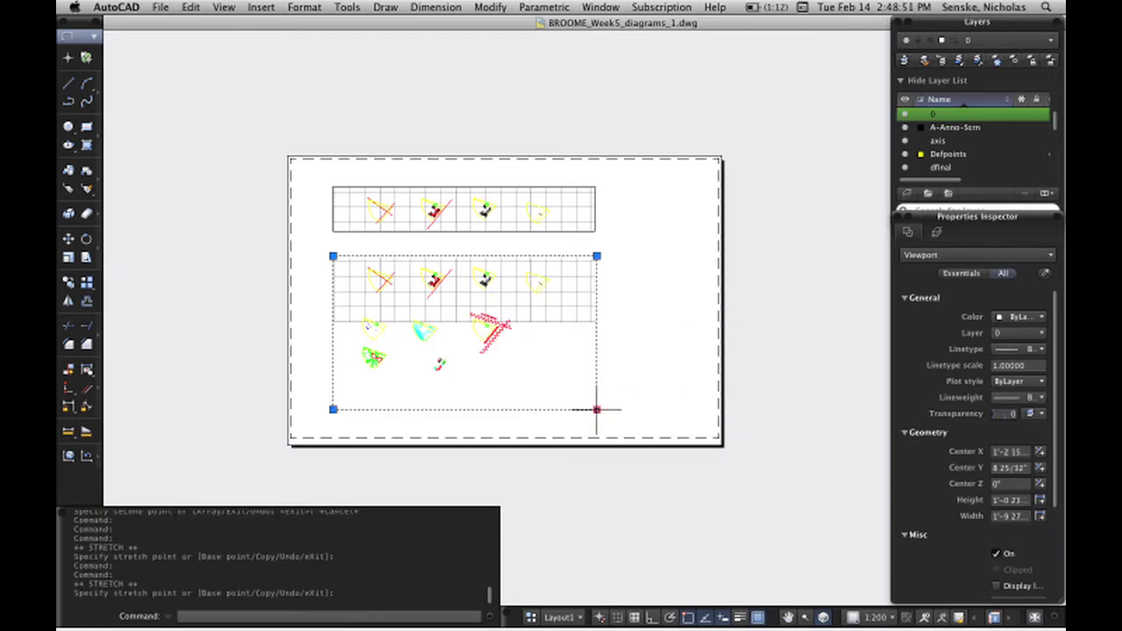
pyautogui.press('Escape')
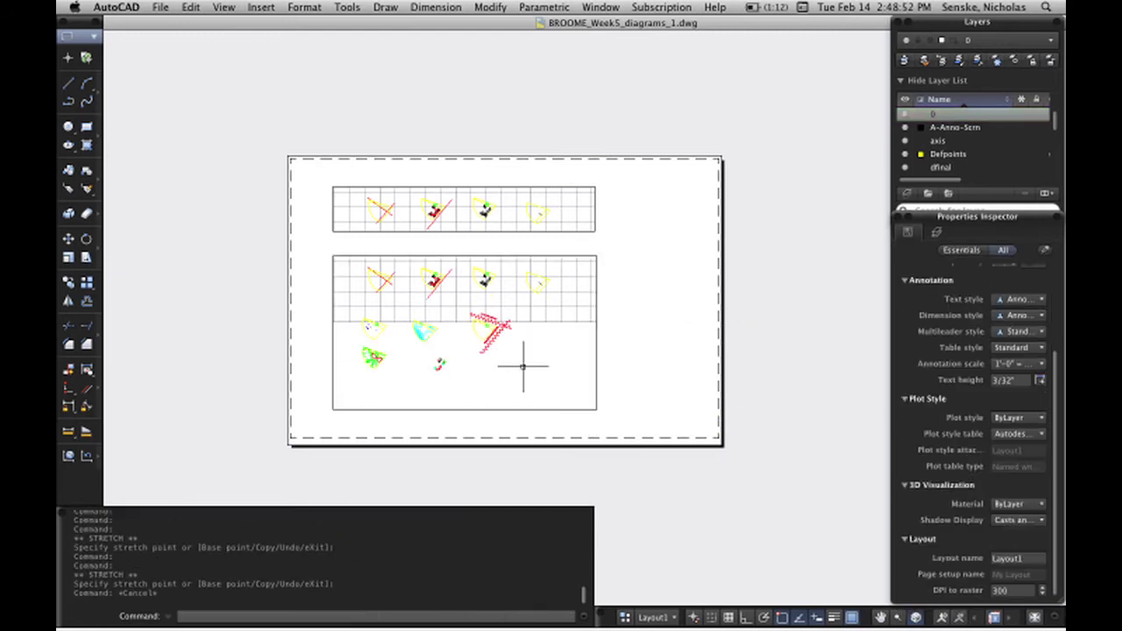
# Step: Add a custom drawing scale named 1:100 to the scale list, with 1 paper unit equal to 1200 drawing units
pyautogui.click(568, 410)
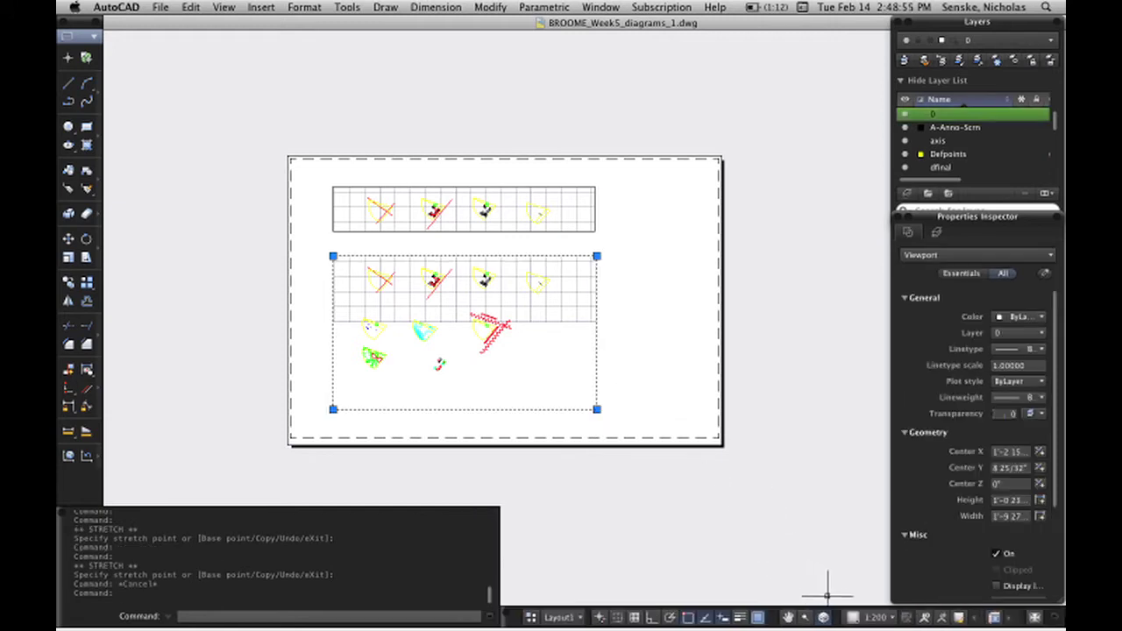
pyautogui.click(863, 618)
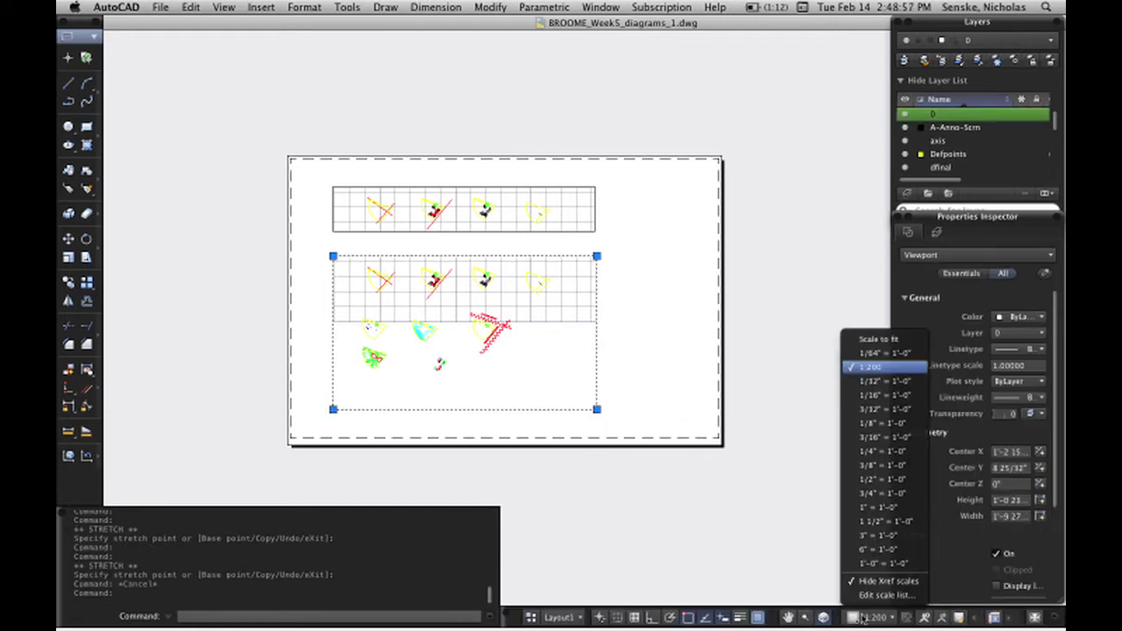
pyautogui.click(886, 595)
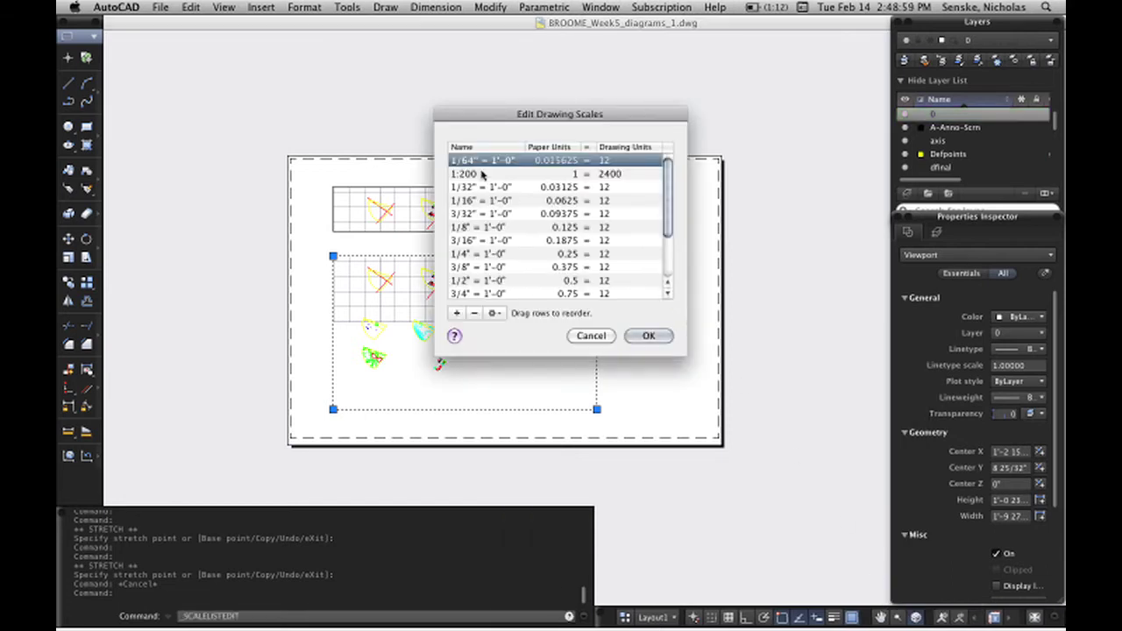
pyautogui.click(482, 174)
pyautogui.click(457, 314)
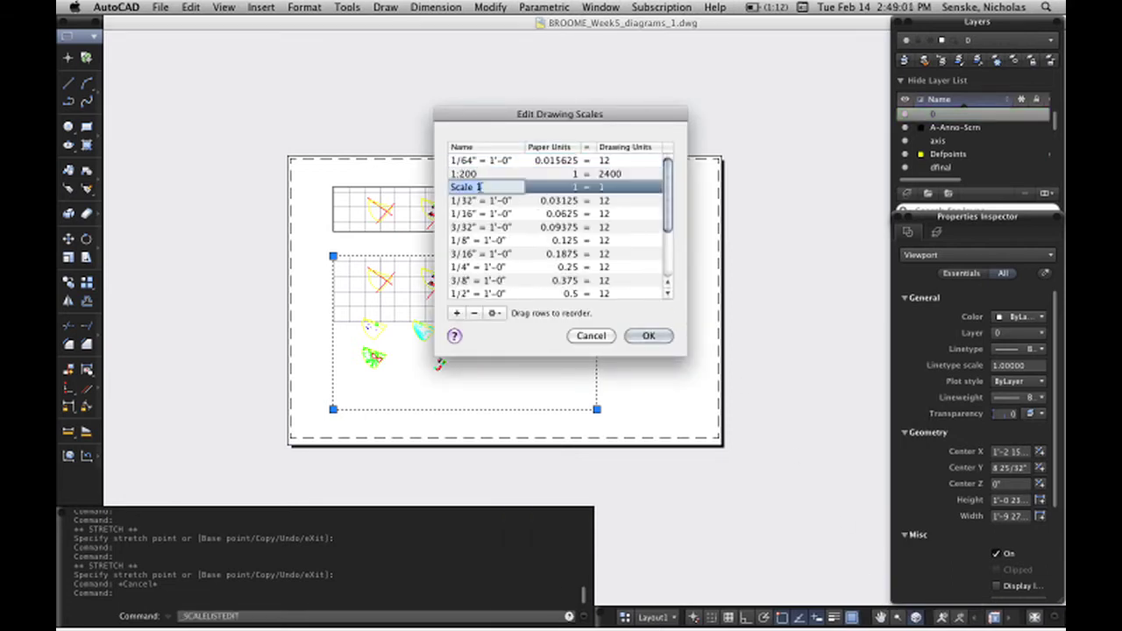
pyautogui.write('1:100')
pyautogui.press('Tab')
pyautogui.press('Tab')
pyautogui.write('1200')
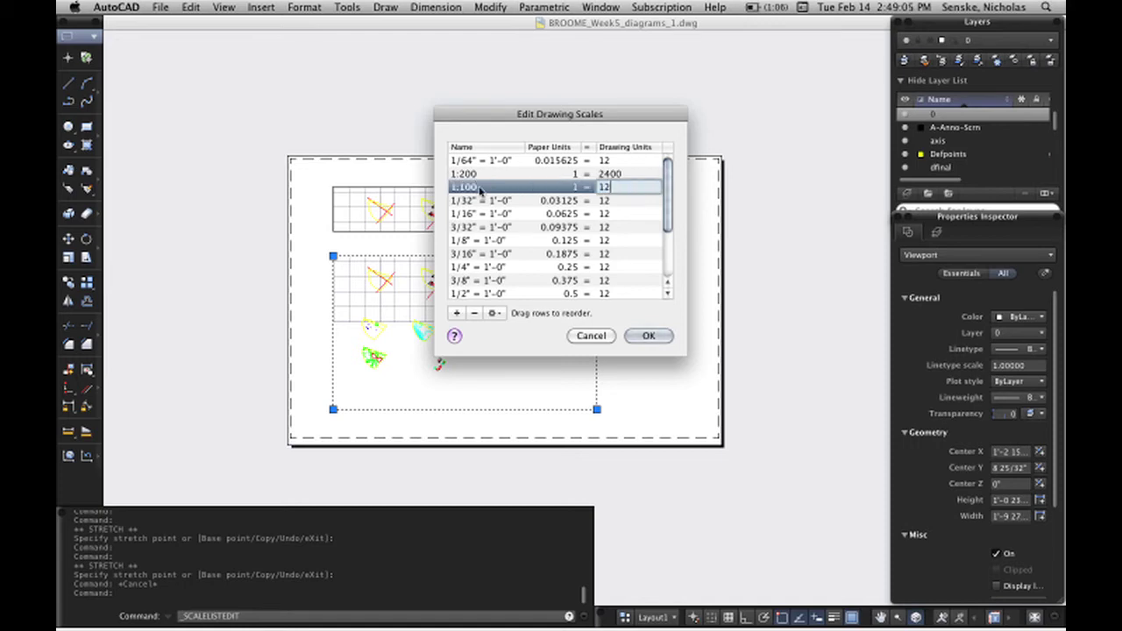
pyautogui.click(641, 339)
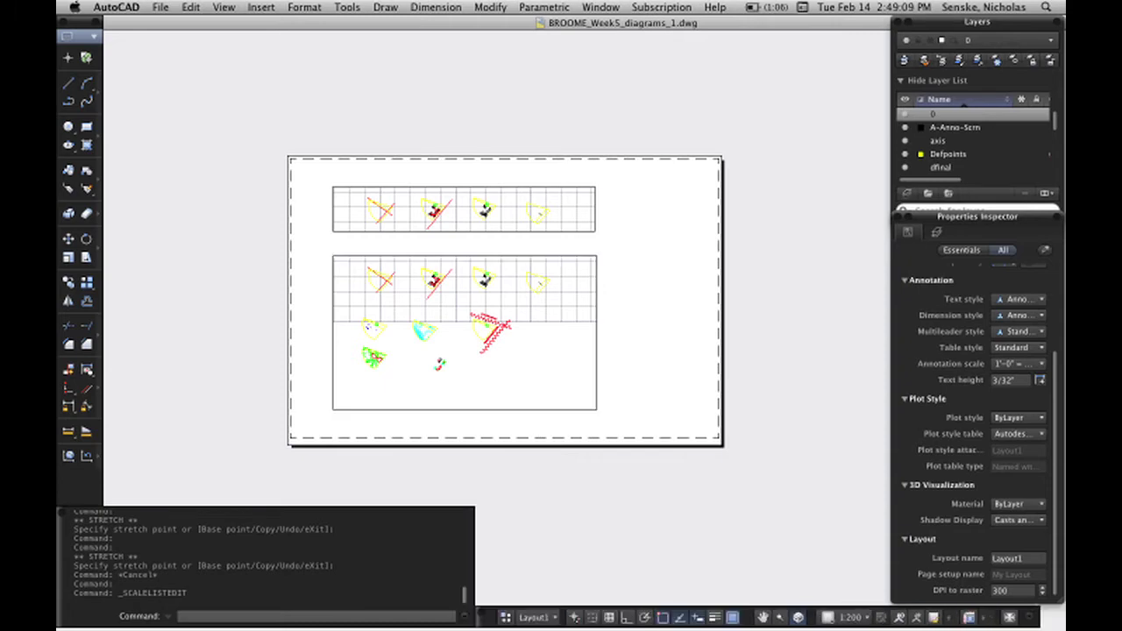
# Step: Set the lower viewport to 1:100 and pan its model so the cyan diagram sits in the viewport's upper-left corner
pyautogui.click(539, 409)
pyautogui.click(859, 618)
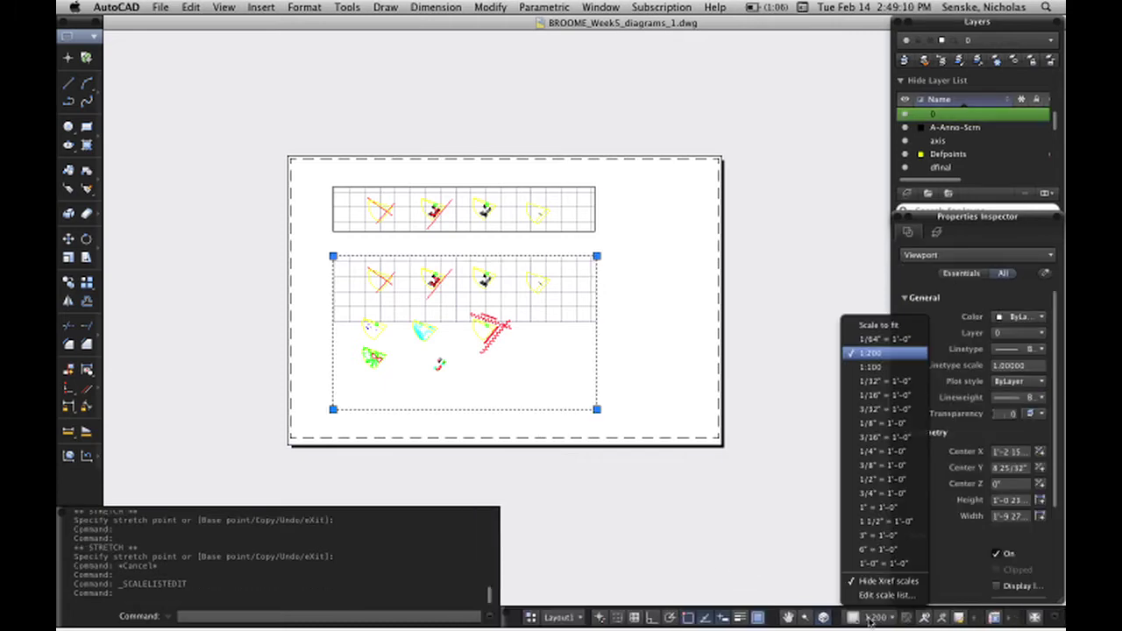
pyautogui.click(878, 367)
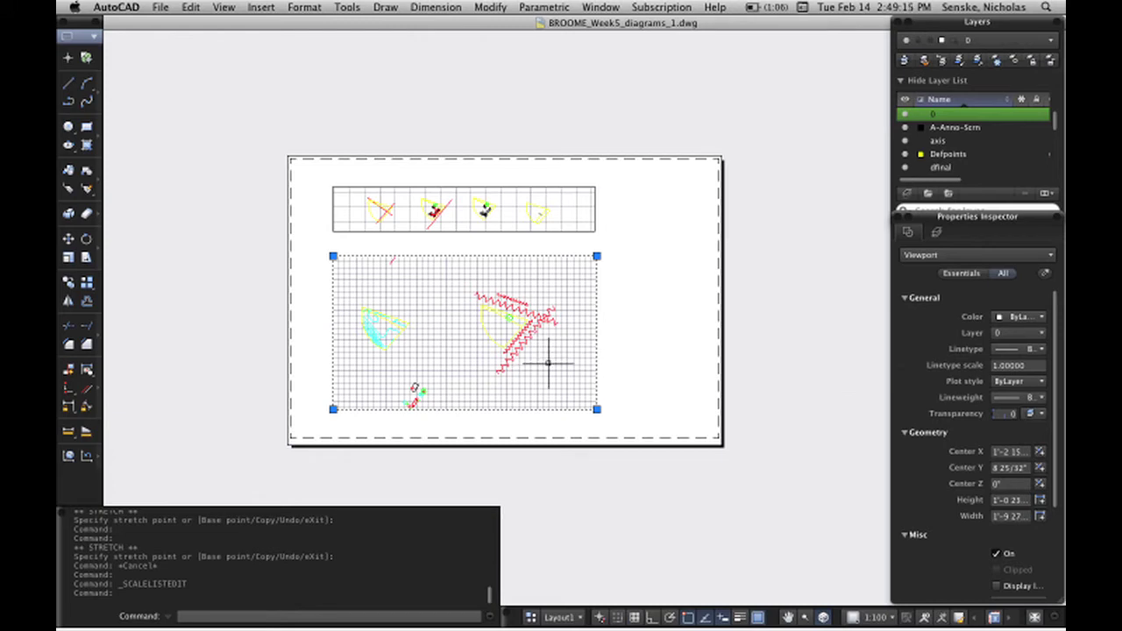
pyautogui.moveTo(556, 371)
pyautogui.mouseDown(button='middle')
pyautogui.moveTo(366, 334)
pyautogui.moveTo(631, 483)
pyautogui.moveTo(492, 332)
pyautogui.mouseUp(button='middle')
pyautogui.doubleClick(494, 354)
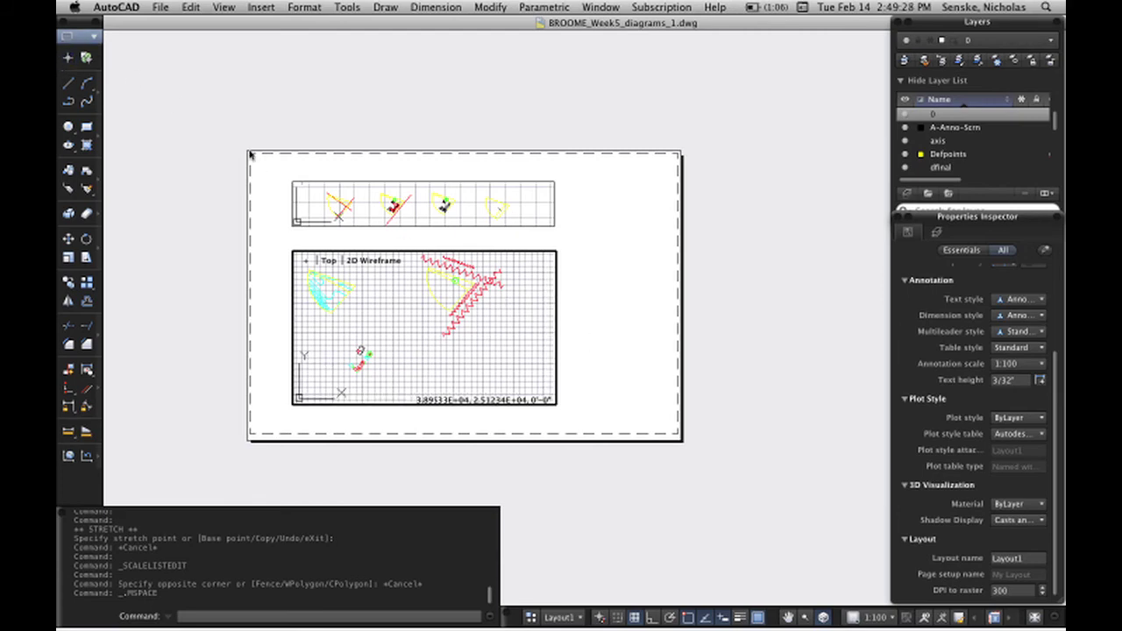
pyautogui.doubleClick(581, 338)
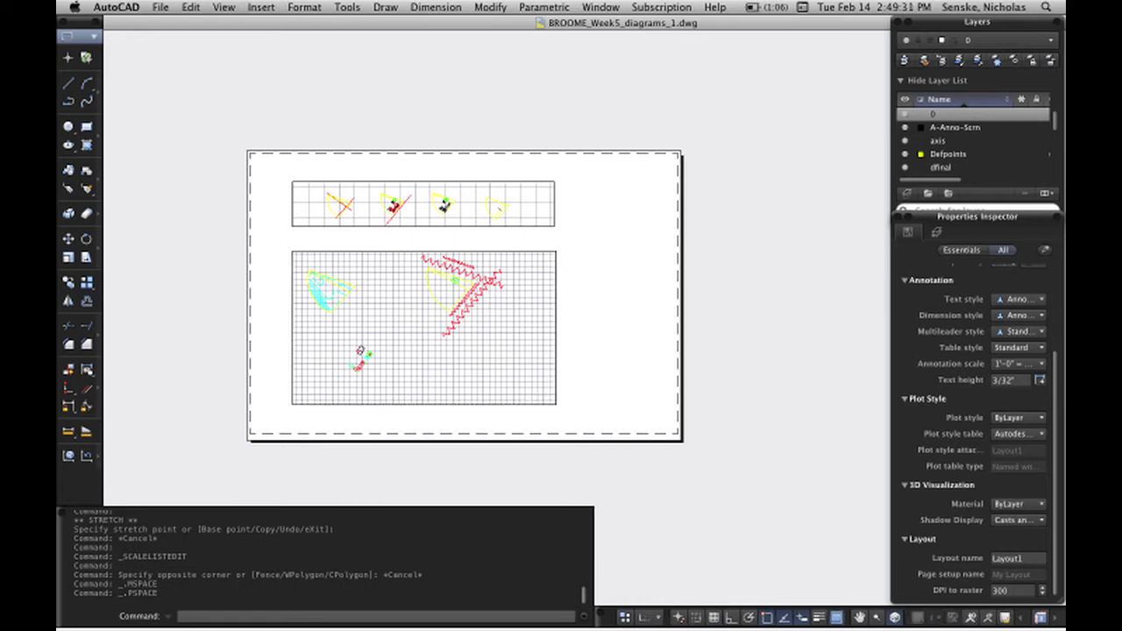
# Step: Shrink the lower viewport from its lower-right corner to a small square framing only the cyan diagram
pyautogui.click(556, 392)
pyautogui.click(556, 404)
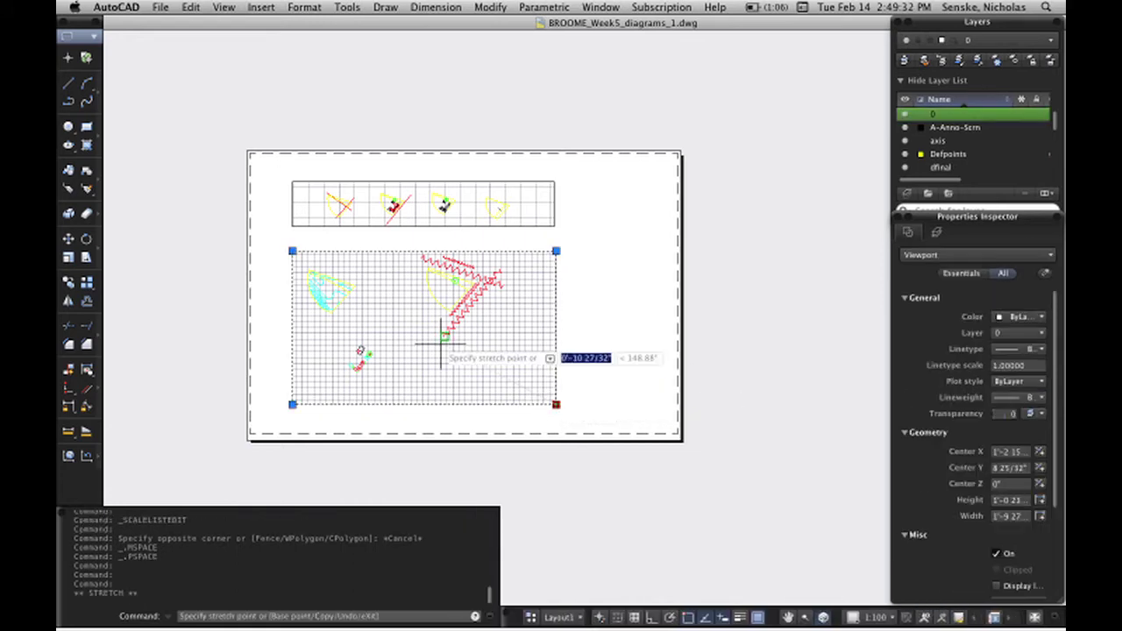
pyautogui.click(367, 329)
pyautogui.press('Escape')
# Step: Move the long strip viewport with the four small diagrams straight down below the square viewport
pyautogui.click(406, 249)
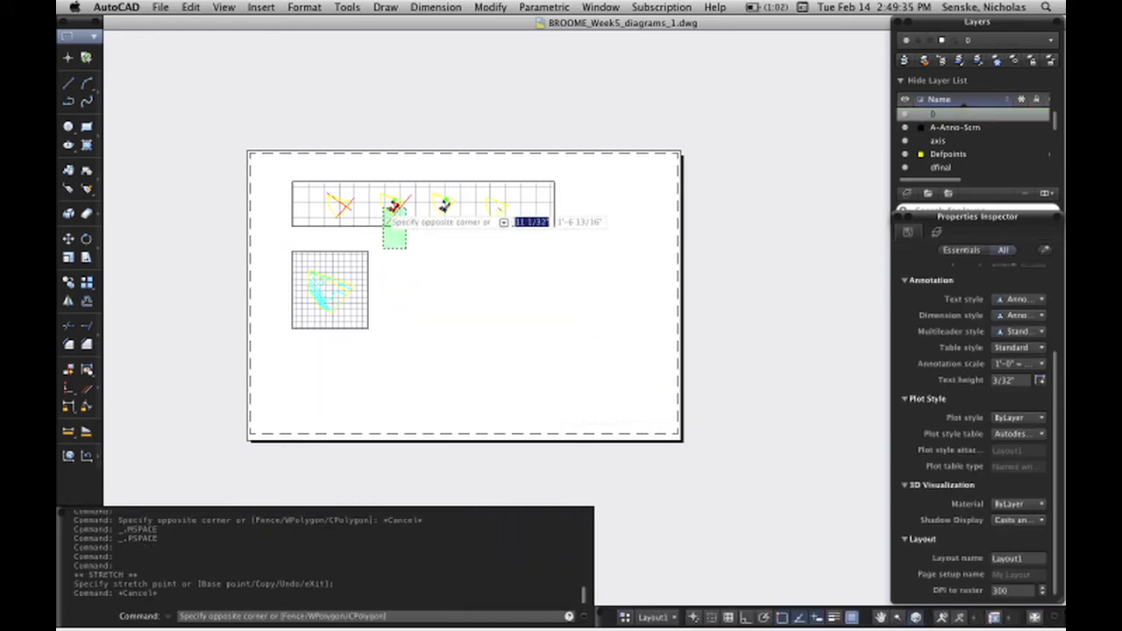
pyautogui.click(377, 176)
pyautogui.write('move')
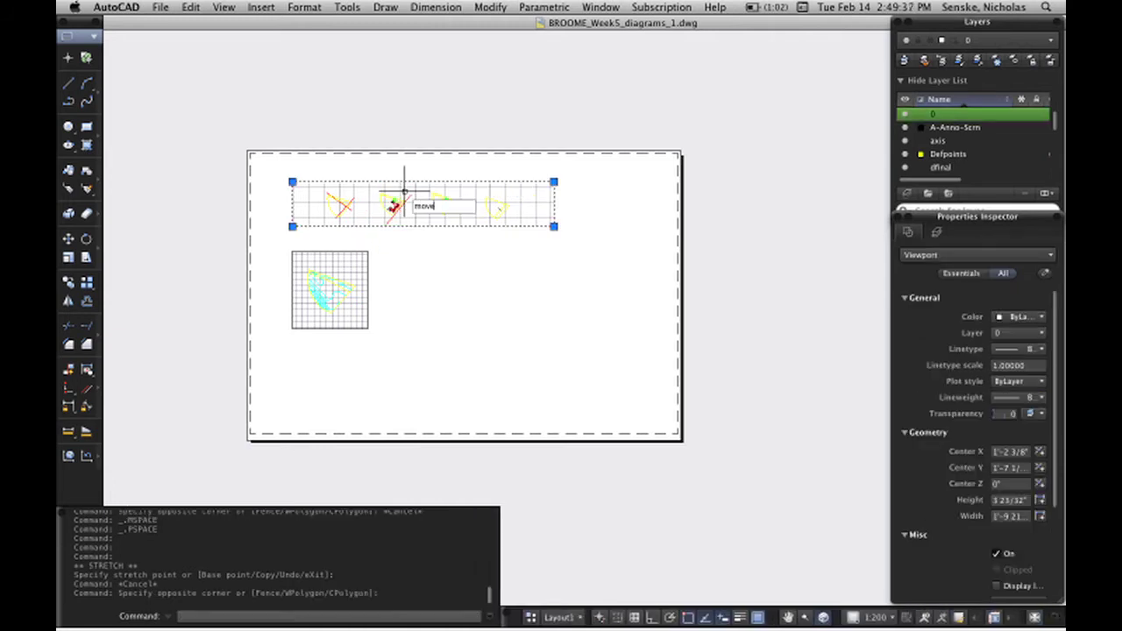
pyautogui.press('Return')
pyautogui.click(467, 263)
pyautogui.press('F8')
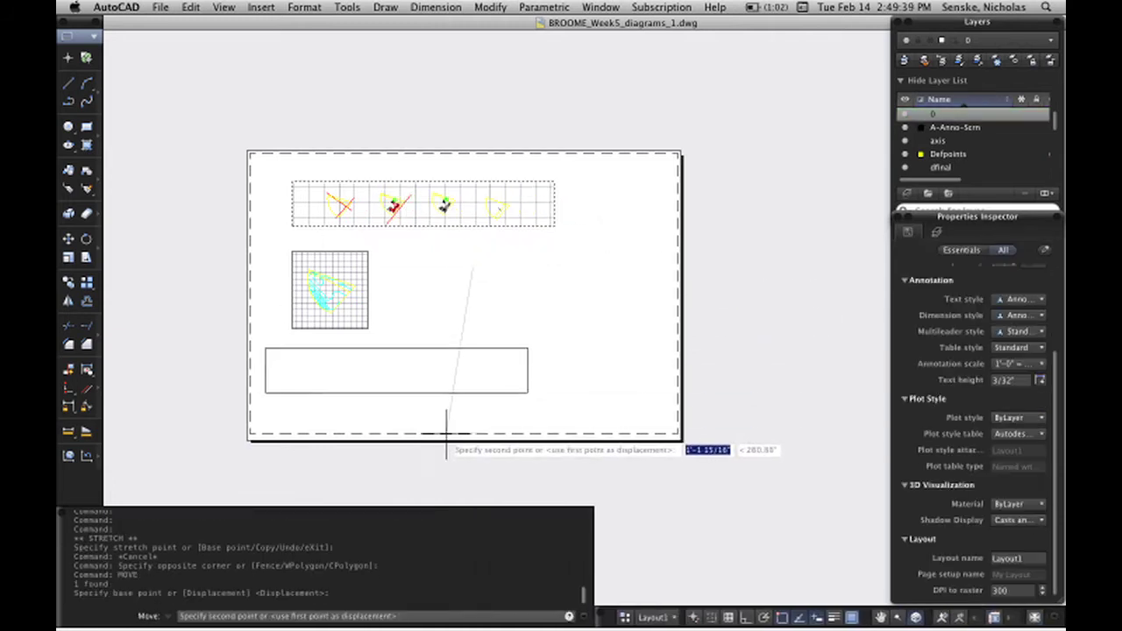
pyautogui.click(473, 432)
# Step: Move both viewports together up and over into the upper-left corner of the sheet, just inside the printable margin
pyautogui.click(522, 412)
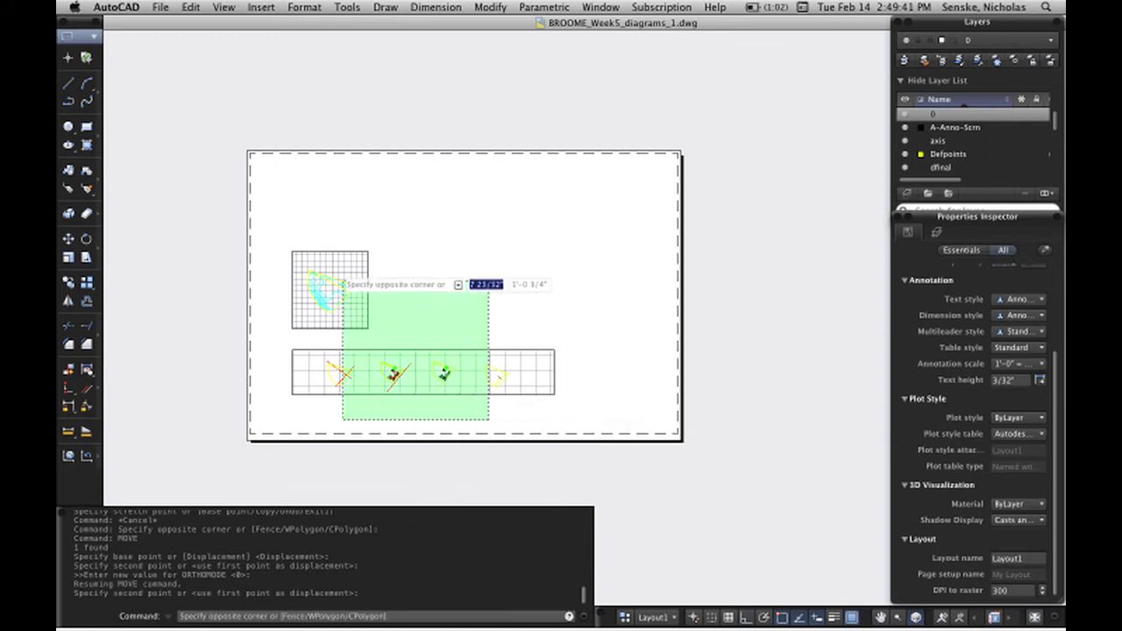
pyautogui.click(252, 222)
pyautogui.write('move')
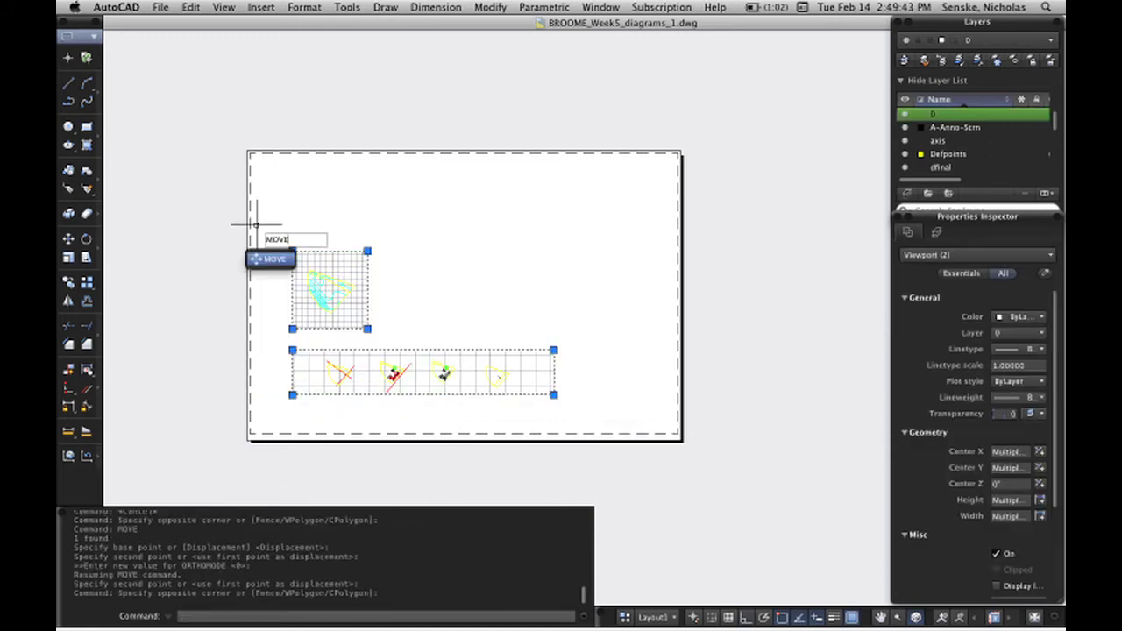
pyautogui.press('Return')
pyautogui.click(501, 289)
pyautogui.press('F8')
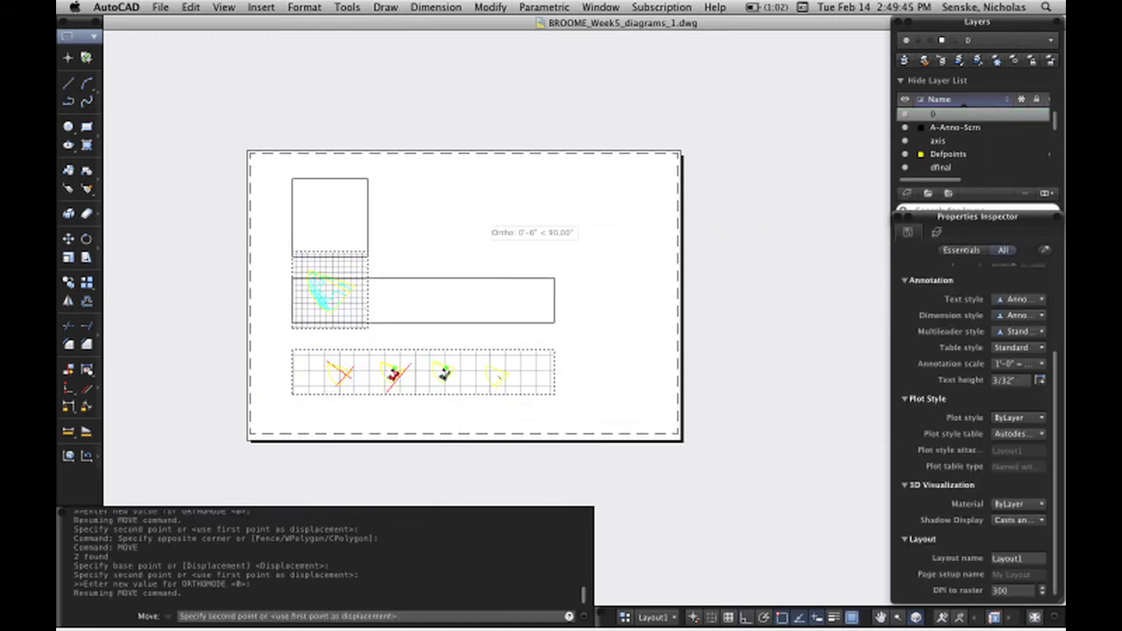
pyautogui.click(465, 214)
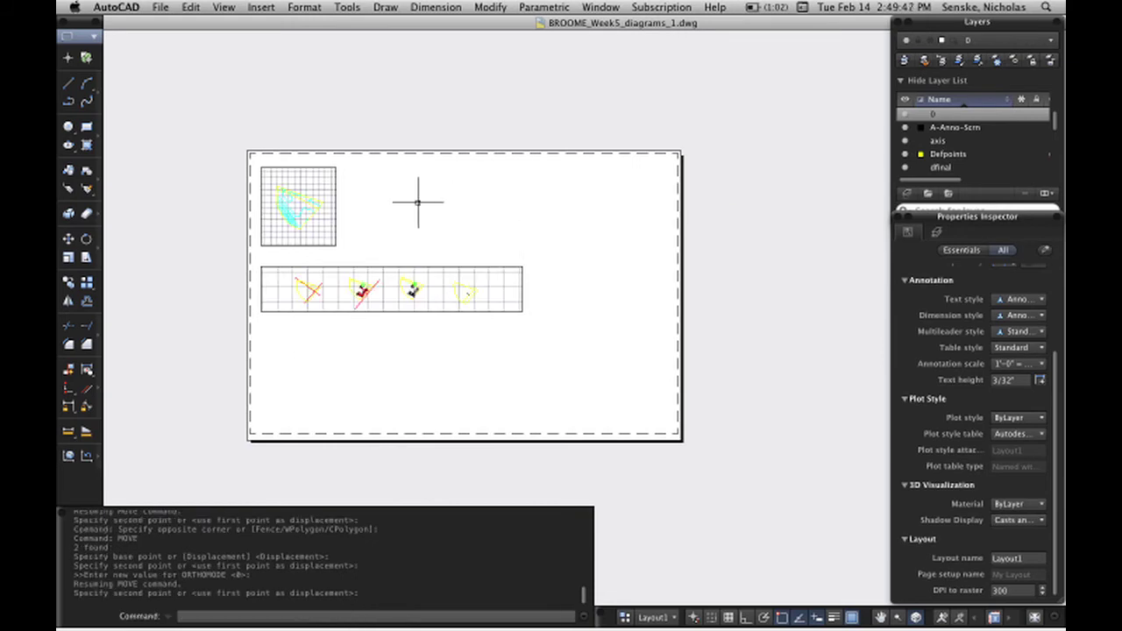
# Step: Examine the sheet layout and the cyan contour diagram inside the square 1:100 viewport up close
pyautogui.scroll(3, 419, 201)
pyautogui.scroll(-4, 409, 247)
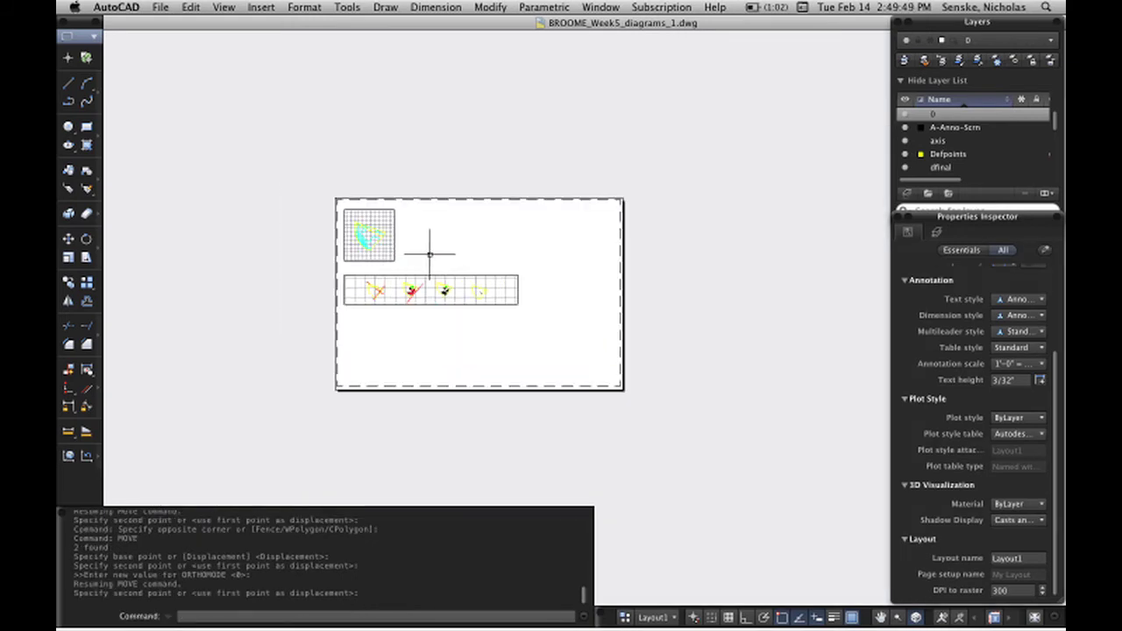
pyautogui.scroll(2, 465, 263)
pyautogui.moveTo(466, 269); pyautogui.dragTo(490, 231, button='middle')
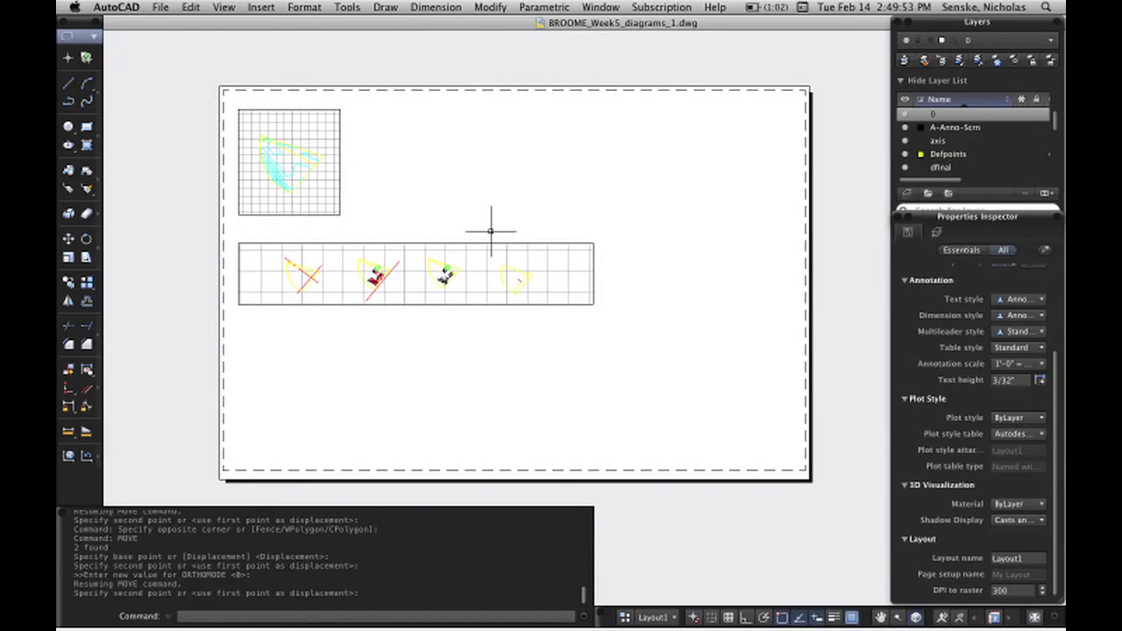
pyautogui.scroll(1, 451, 188)
pyautogui.moveTo(450, 188); pyautogui.dragTo(576, 292, button='middle')
pyautogui.scroll(6, 401, 251)
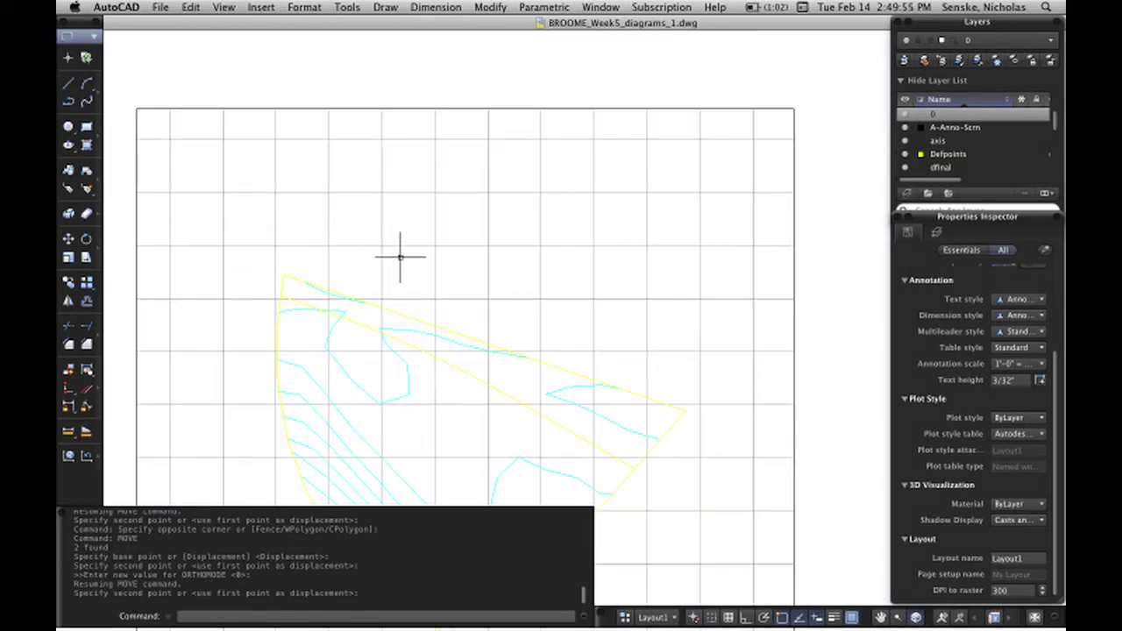
pyautogui.moveTo(482, 298); pyautogui.dragTo(423, 107, button='middle')
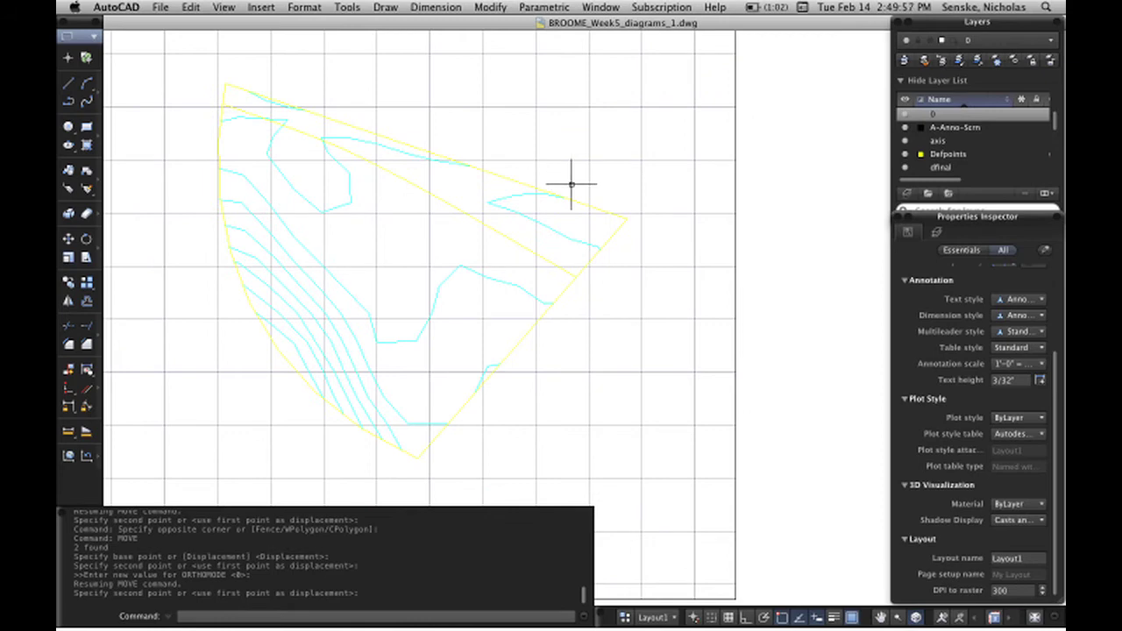
pyautogui.scroll(-3, 658, 284)
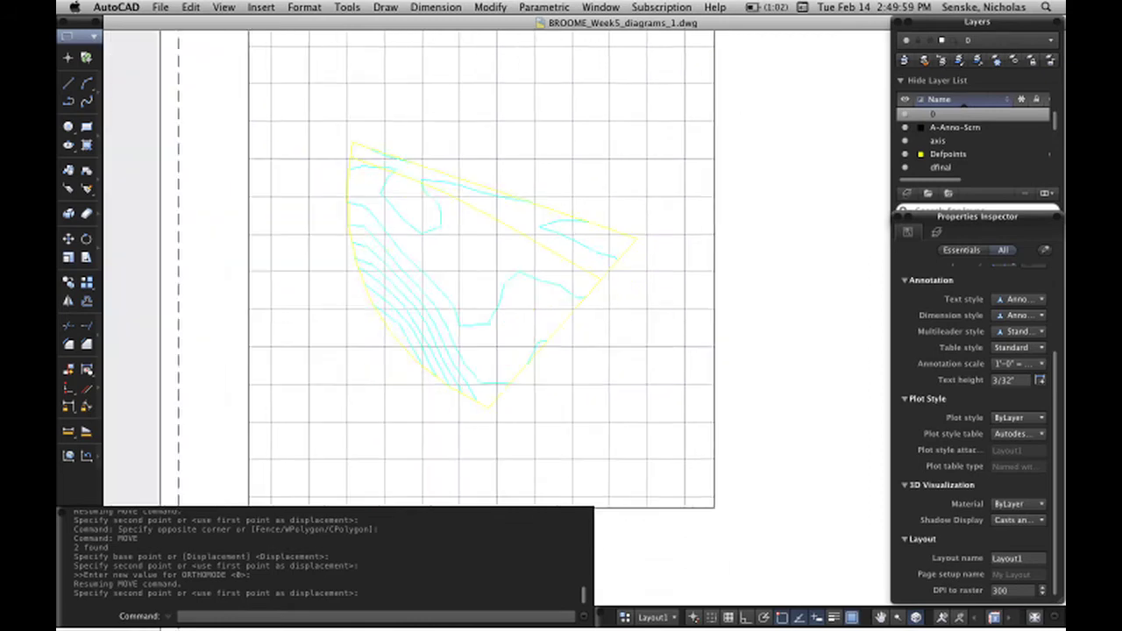
pyautogui.scroll(-3, 756, 300)
pyautogui.moveTo(759, 306); pyautogui.dragTo(571, 313, button='middle')
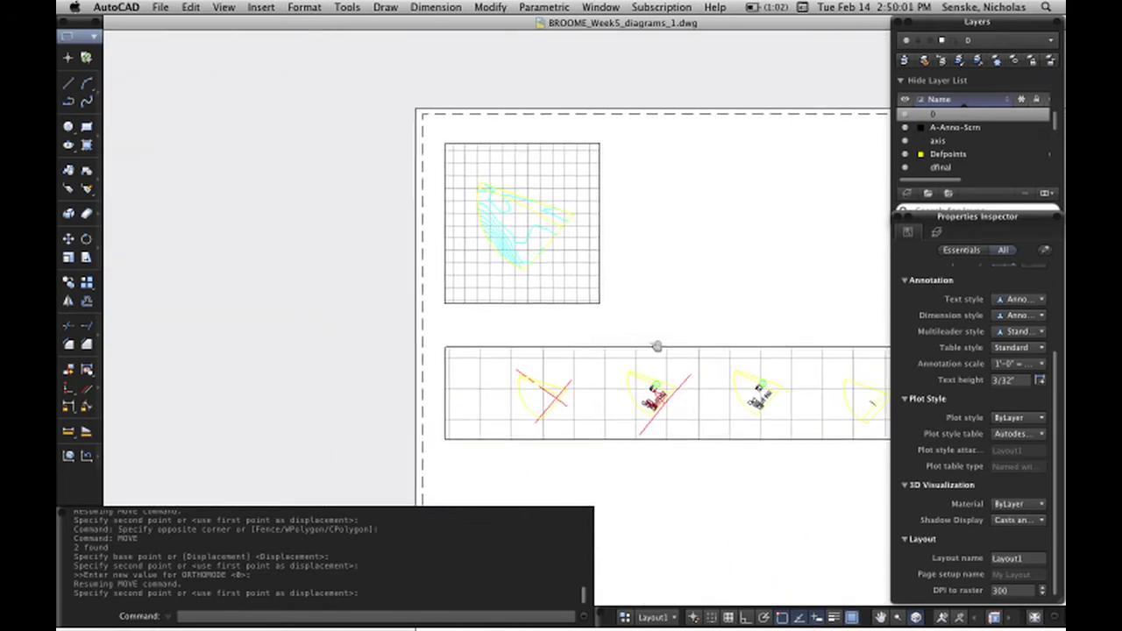
# Step: Examine the four small site diagrams in the 1:200 strip viewport, including the two on its far end
pyautogui.moveTo(657, 348); pyautogui.dragTo(515, 316, button='middle')
pyautogui.moveTo(592, 314); pyautogui.dragTo(514, 319, button='middle')
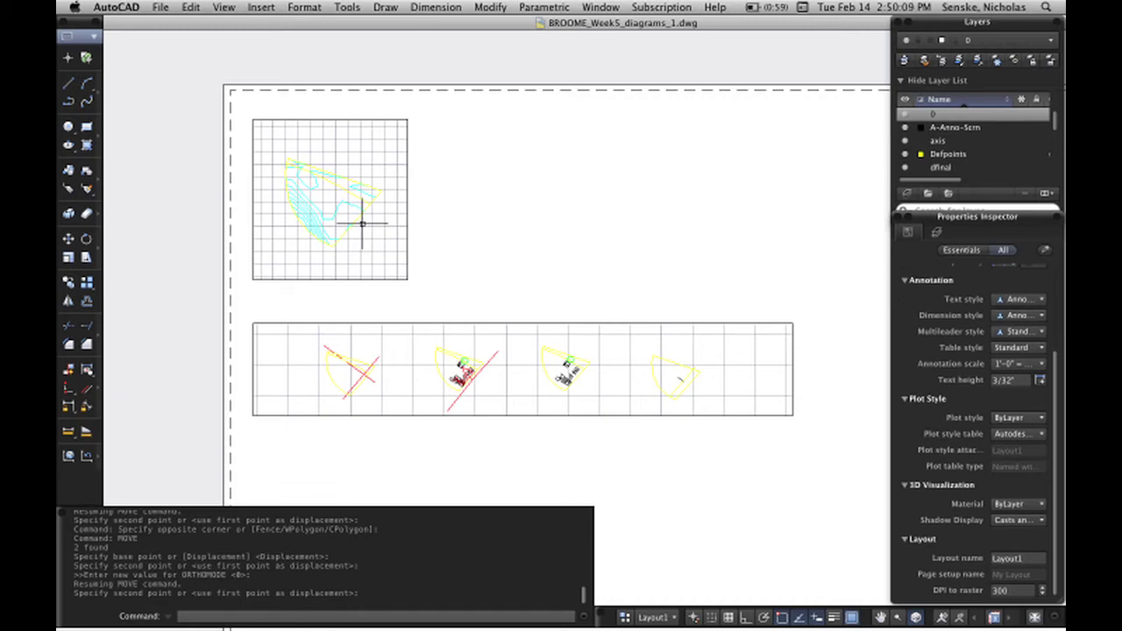
pyautogui.scroll(5, 497, 380)
pyautogui.scroll(-1, 673, 390)
pyautogui.moveTo(673, 390); pyautogui.dragTo(879, 379, button='middle')
pyautogui.moveTo(875, 307); pyautogui.dragTo(491, 300, button='middle')
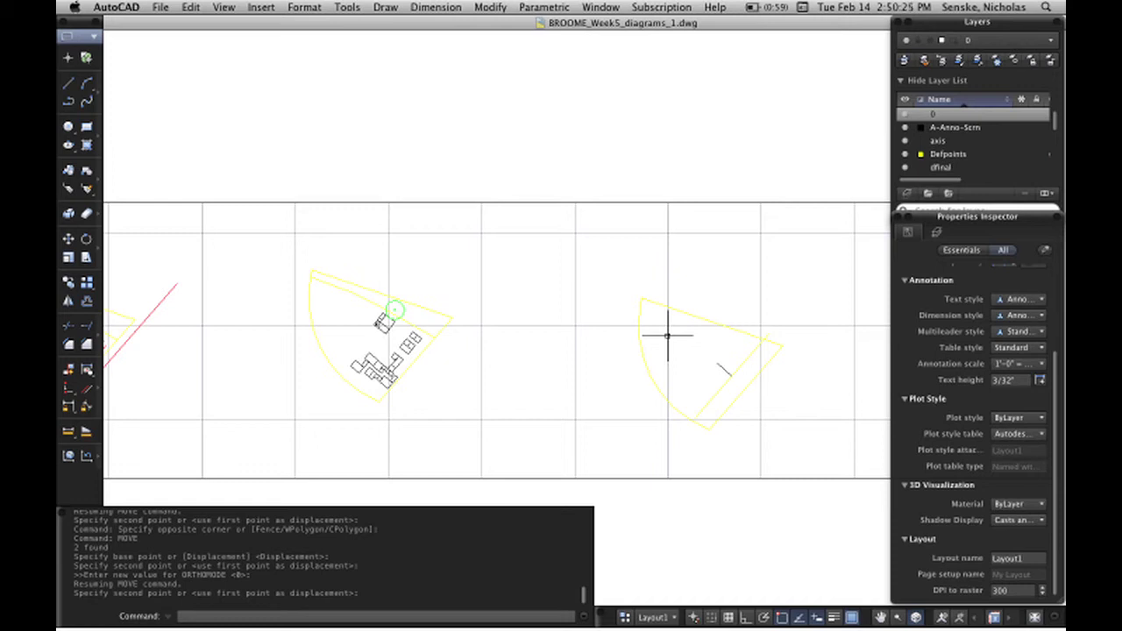
pyautogui.scroll(-3, 667, 335)
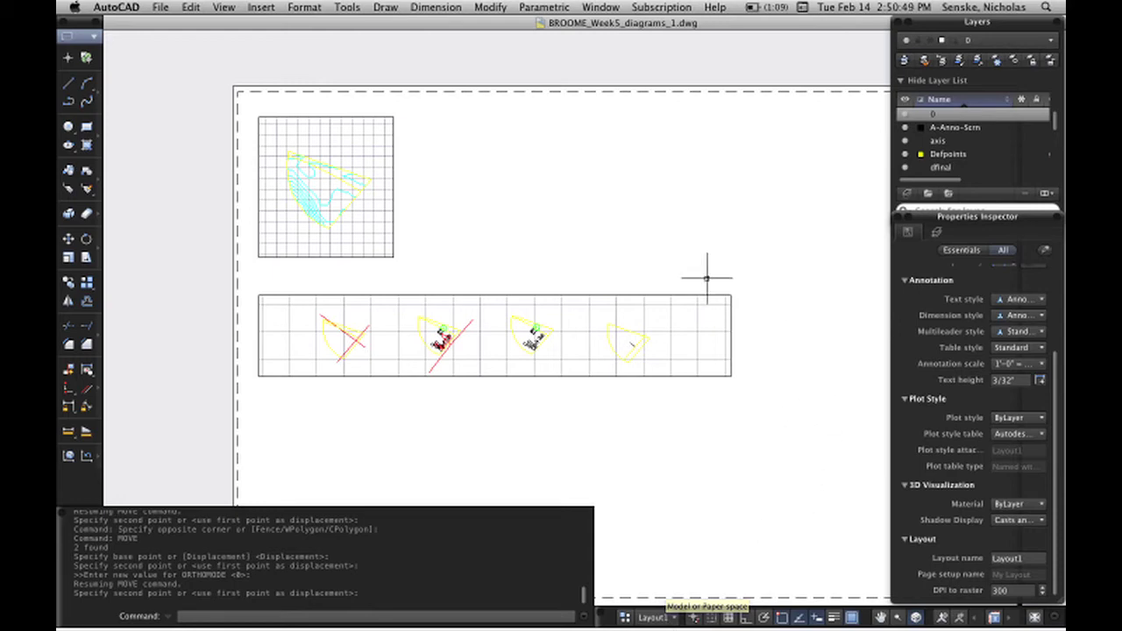
# Step: Plot the 36" x 24" layout to a PDF file named "my pdf" on the Desktop
pyautogui.write('plot')
pyautogui.press('Return')
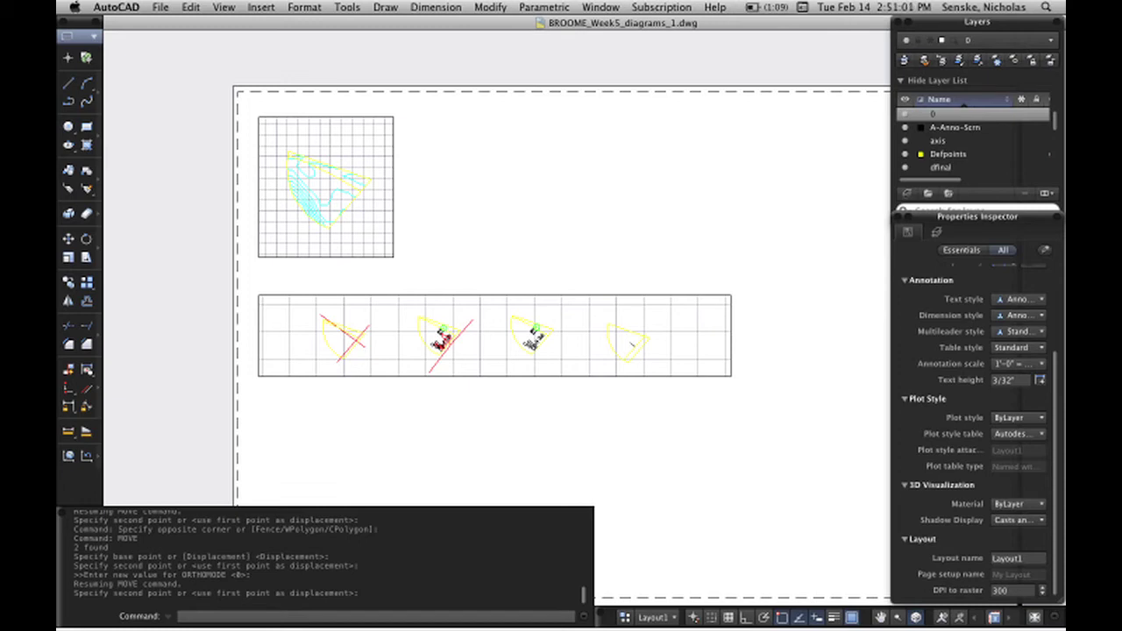
pyautogui.press('super+p')
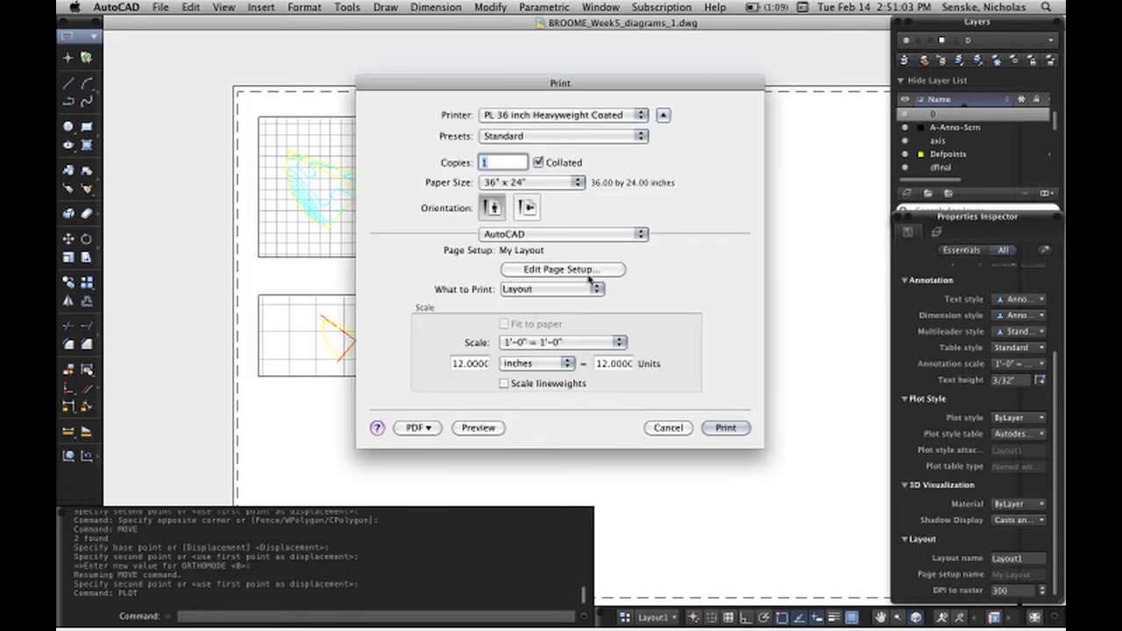
pyautogui.click(417, 428)
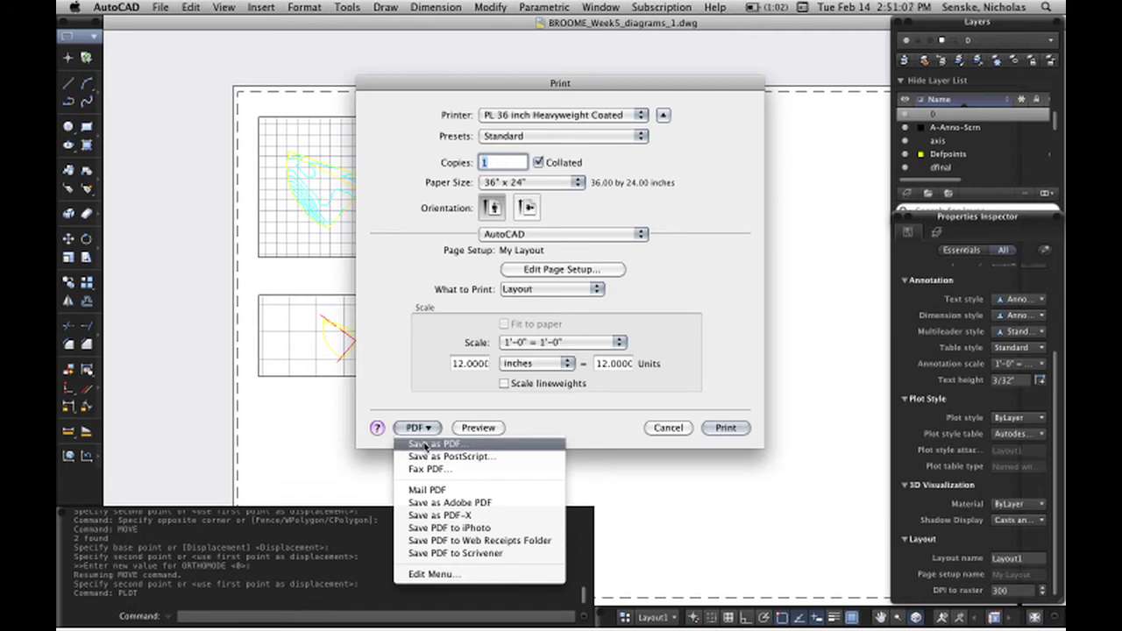
pyautogui.click(426, 445)
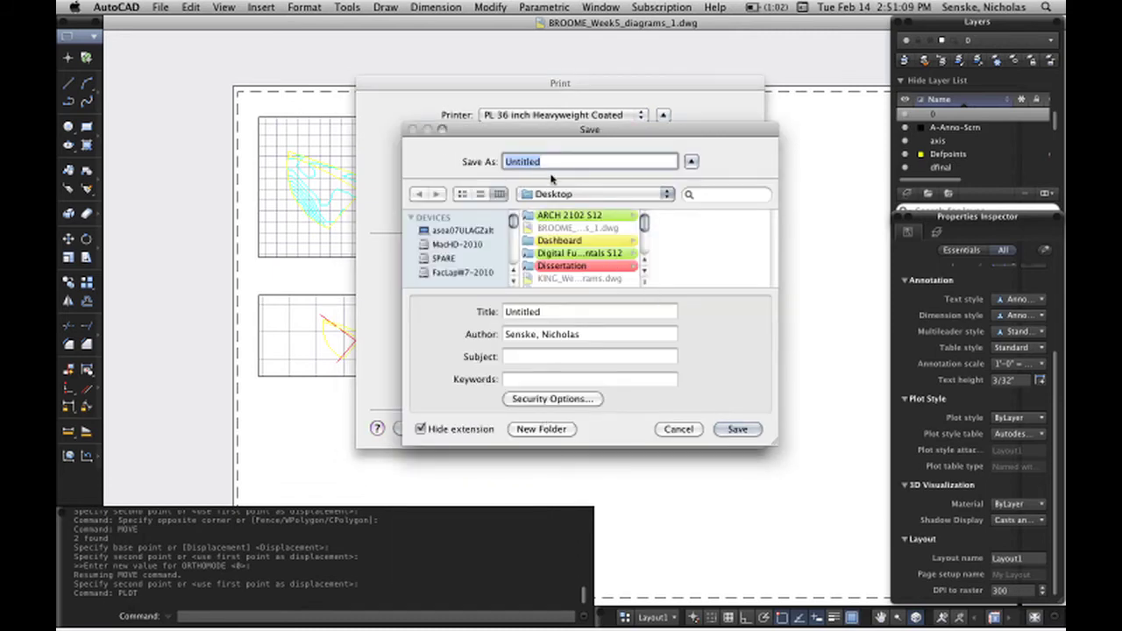
pyautogui.write('my pdf')
pyautogui.press('Return')
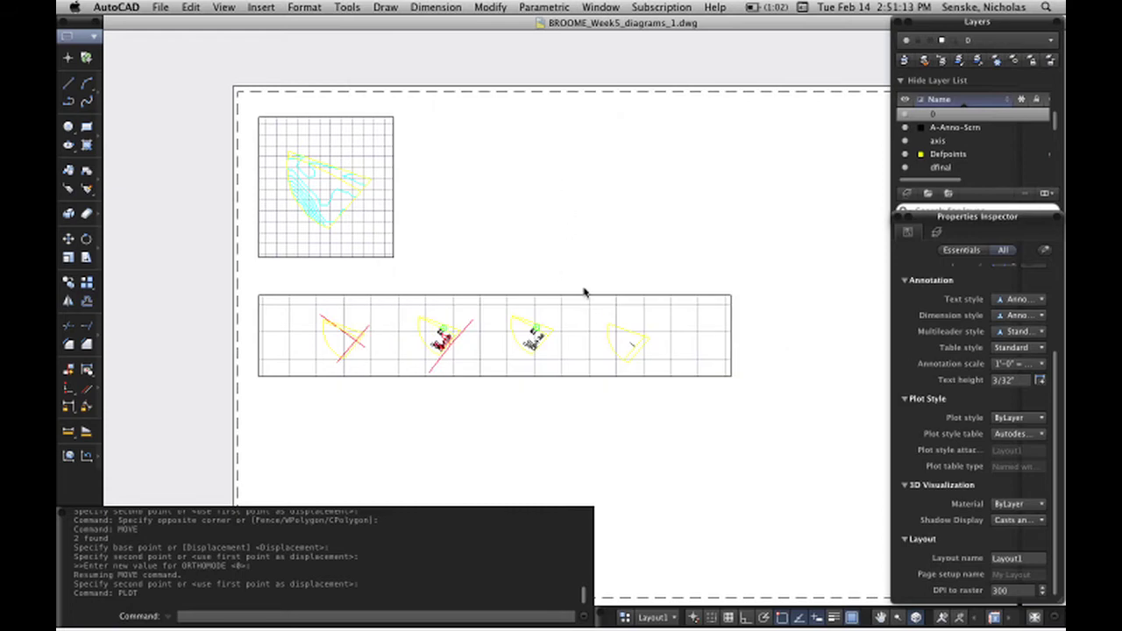
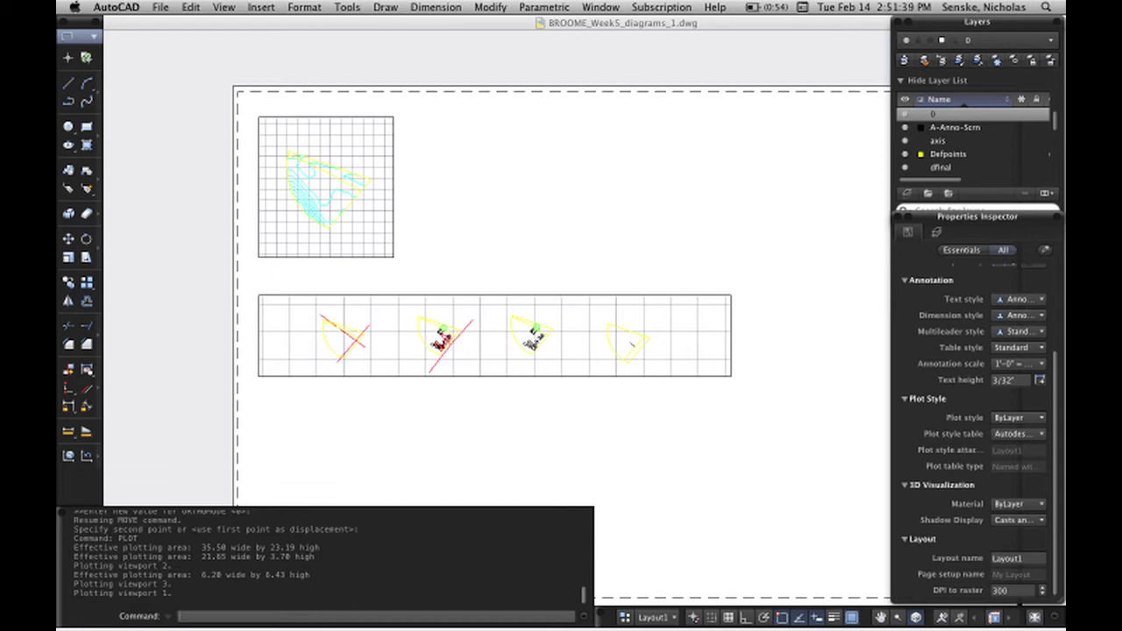
# Step: Launch Adobe Illustrator by searching the system for "ill"
pyautogui.moveTo(456, 618)
pyautogui.press('super+space')
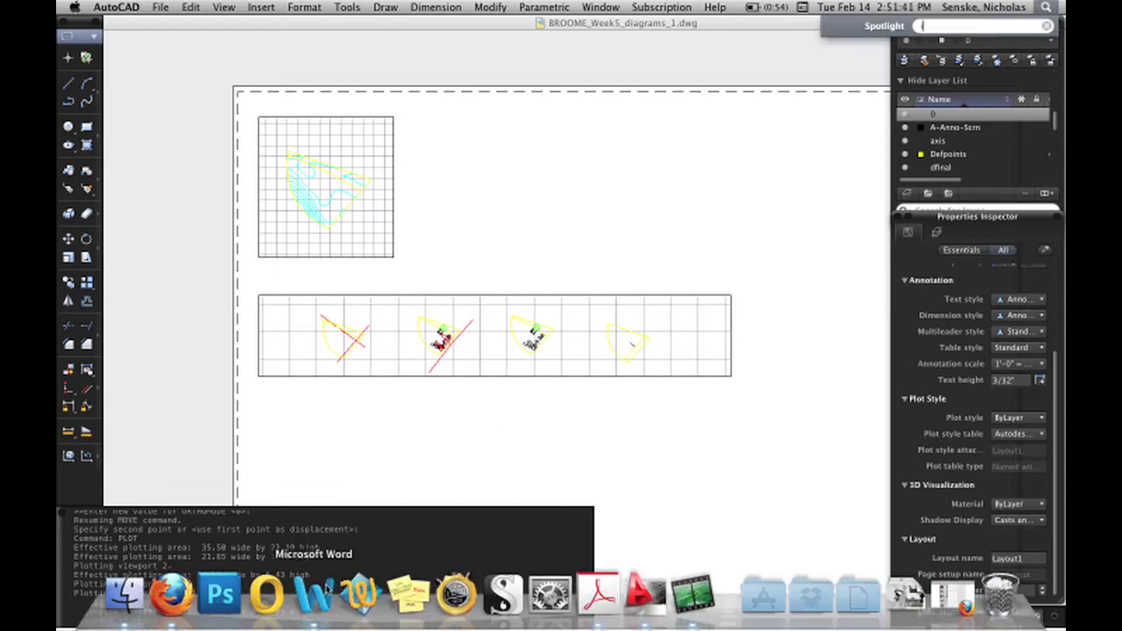
pyautogui.write('ill')
pyautogui.press('Return')
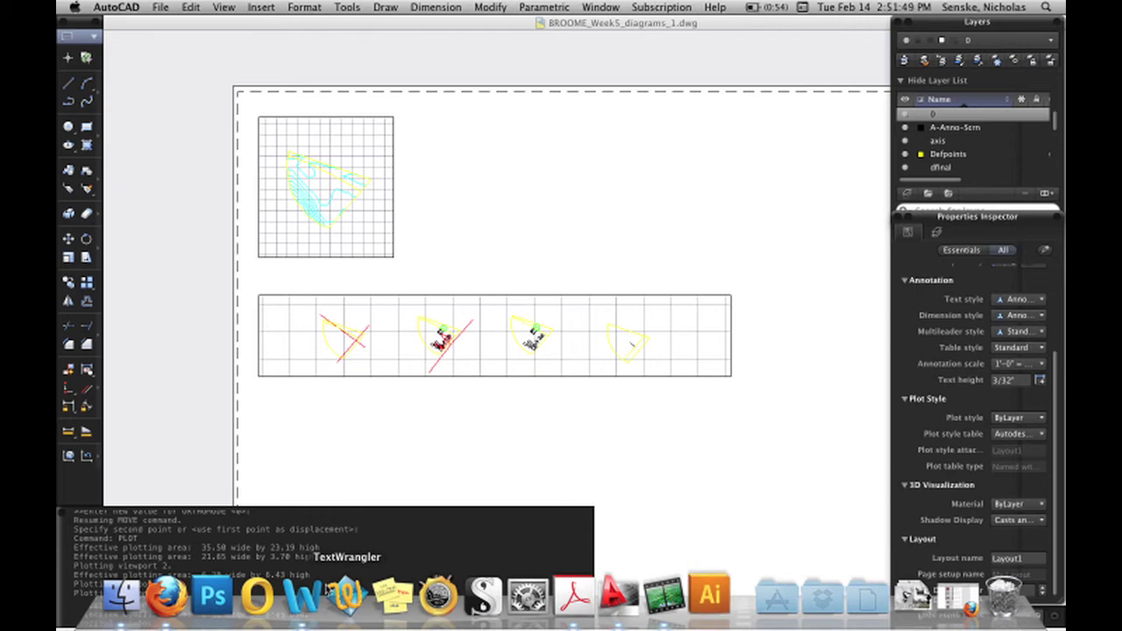
# Step: Inspect the layer properties of Defpoints, including its color and plot setting
pyautogui.click(621, 253)
pyautogui.scroll(-1, 651, 200)
pyautogui.click(651, 194)
pyautogui.moveTo(672, 203); pyautogui.dragTo(456, 188, button='middle')
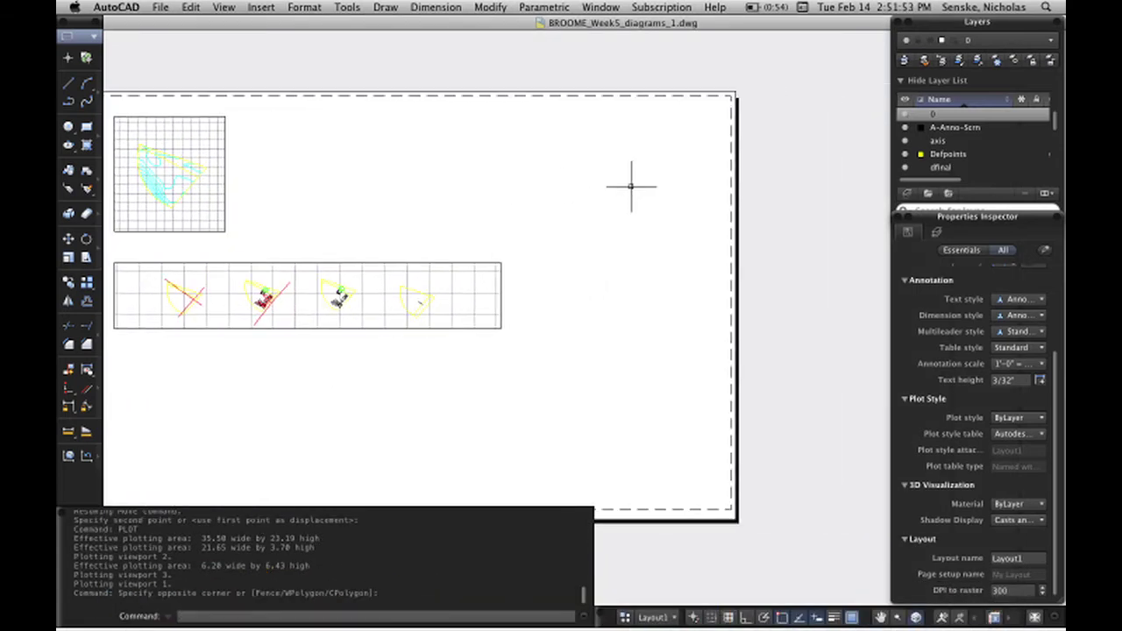
pyautogui.click(962, 157)
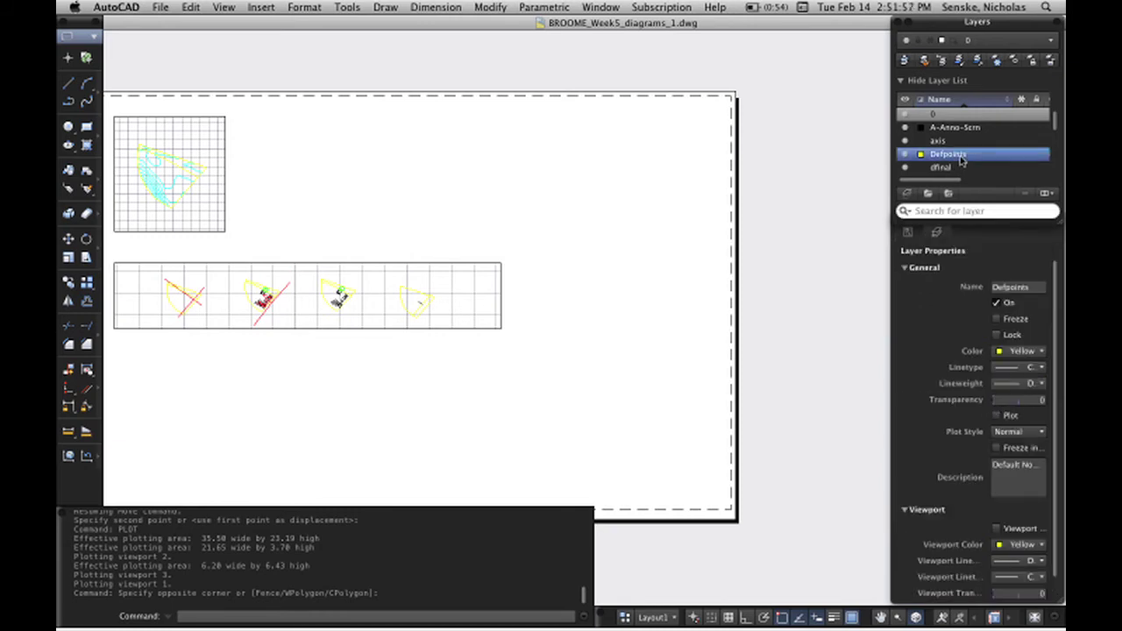
pyautogui.press('super+0')
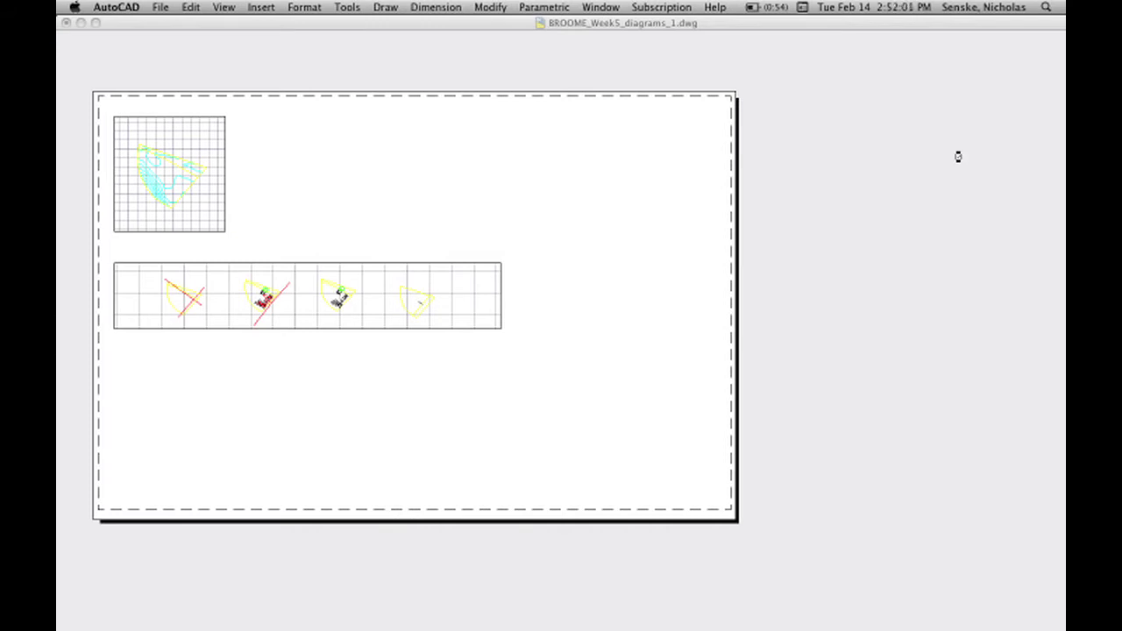
pyautogui.click(938, 189)
pyautogui.click(805, 210)
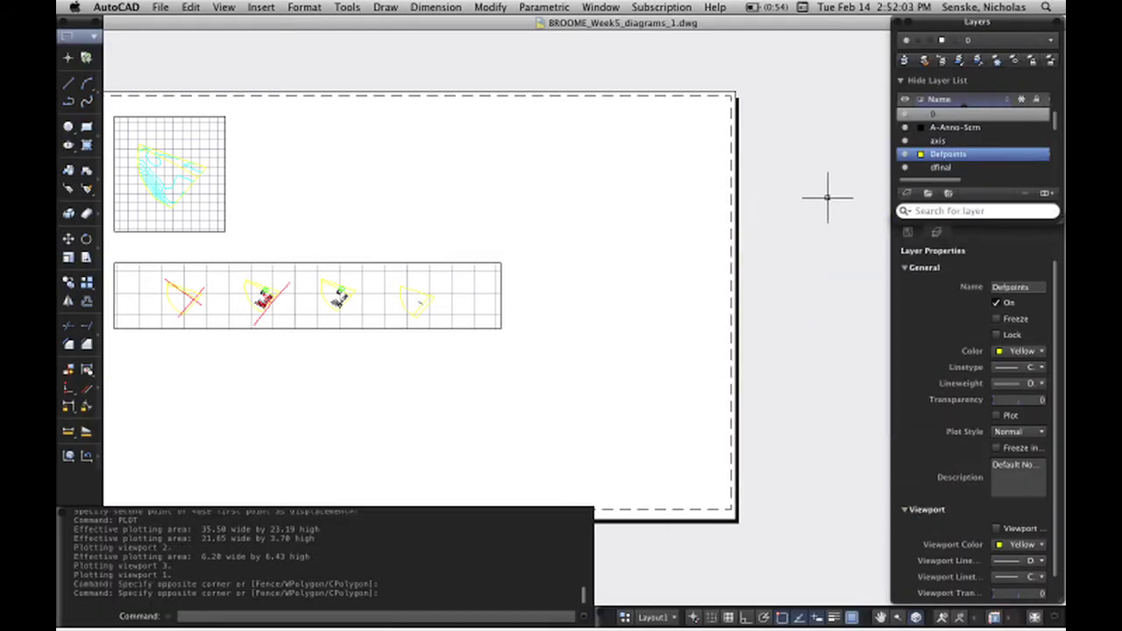
pyautogui.moveTo(820, 207); pyautogui.dragTo(784, 220, button='middle')
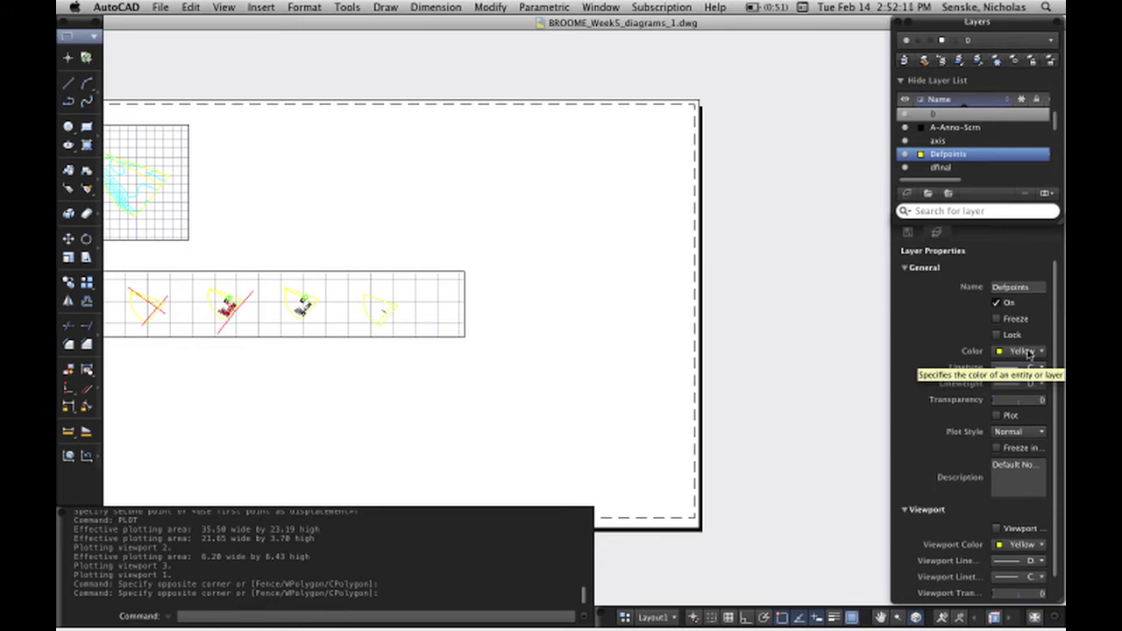
# Step: Check which layer the strip viewport's border is on, and clear the selection
pyautogui.click(322, 337)
pyautogui.click(321, 337)
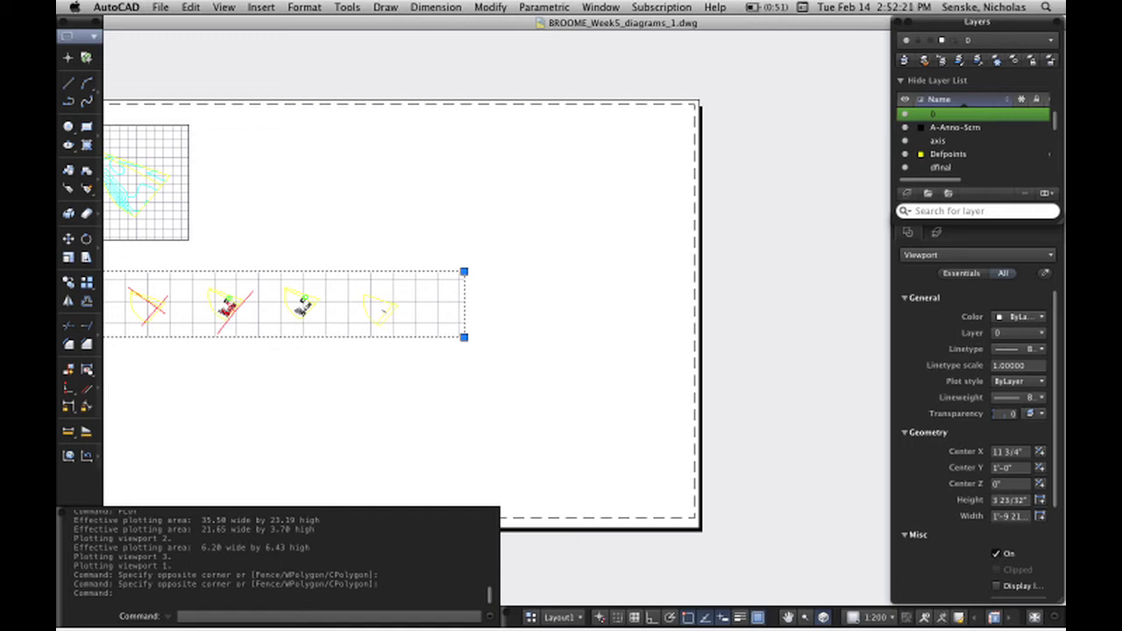
pyautogui.press('Escape')
pyautogui.press('Escape')
# Step: Make Defpoints the current layer and set its color to Cyan
pyautogui.rightClick(942, 154)
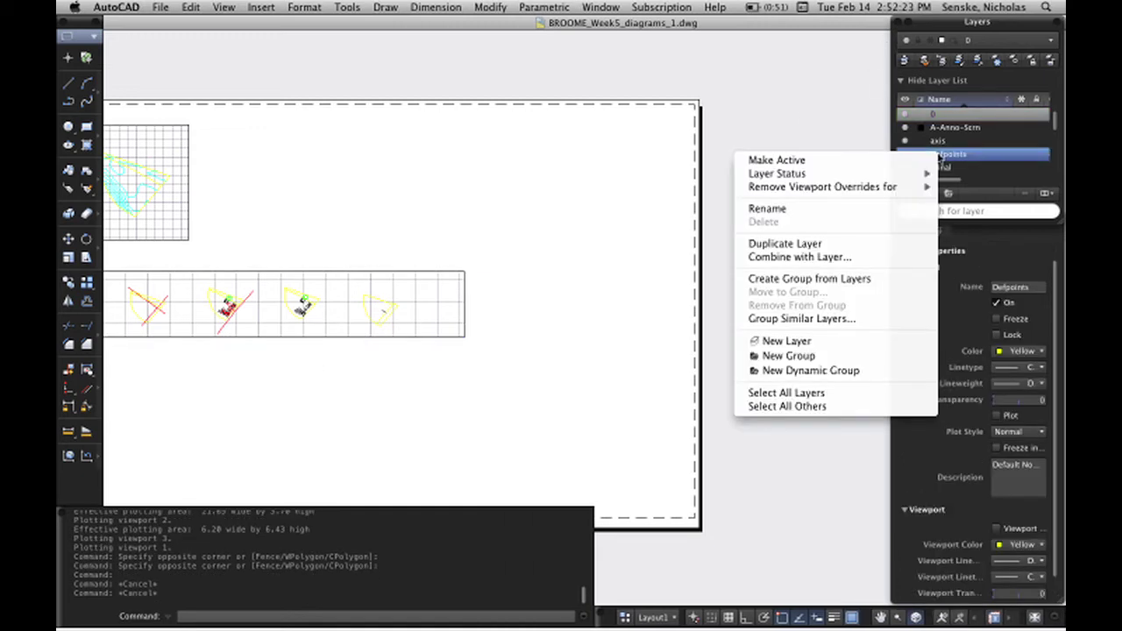
pyautogui.click(928, 158)
pyautogui.moveTo(548, 297); pyautogui.dragTo(699, 261, button='middle')
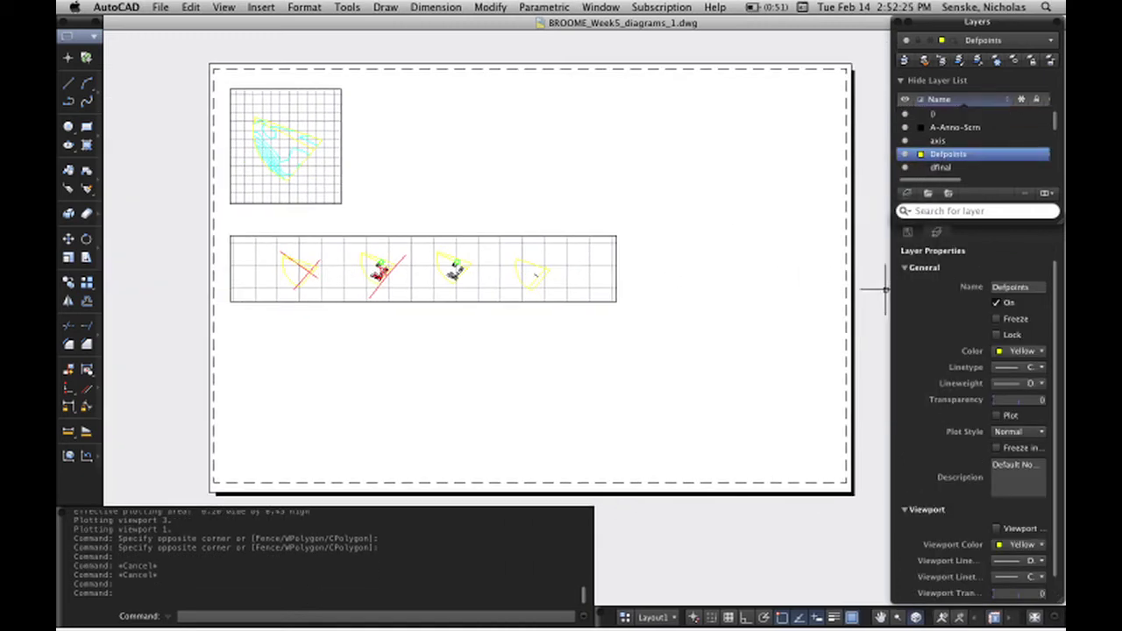
pyautogui.click(1002, 352)
pyautogui.click(1010, 412)
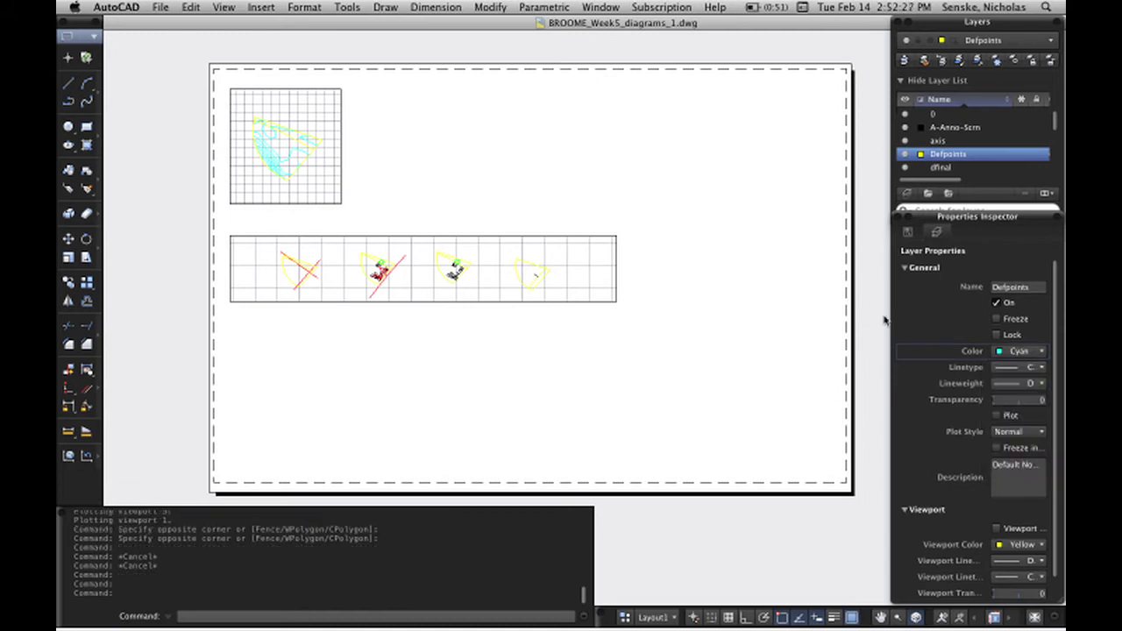
pyautogui.moveTo(762, 242); pyautogui.dragTo(760, 242, button='middle')
pyautogui.scroll(-2, 760, 242)
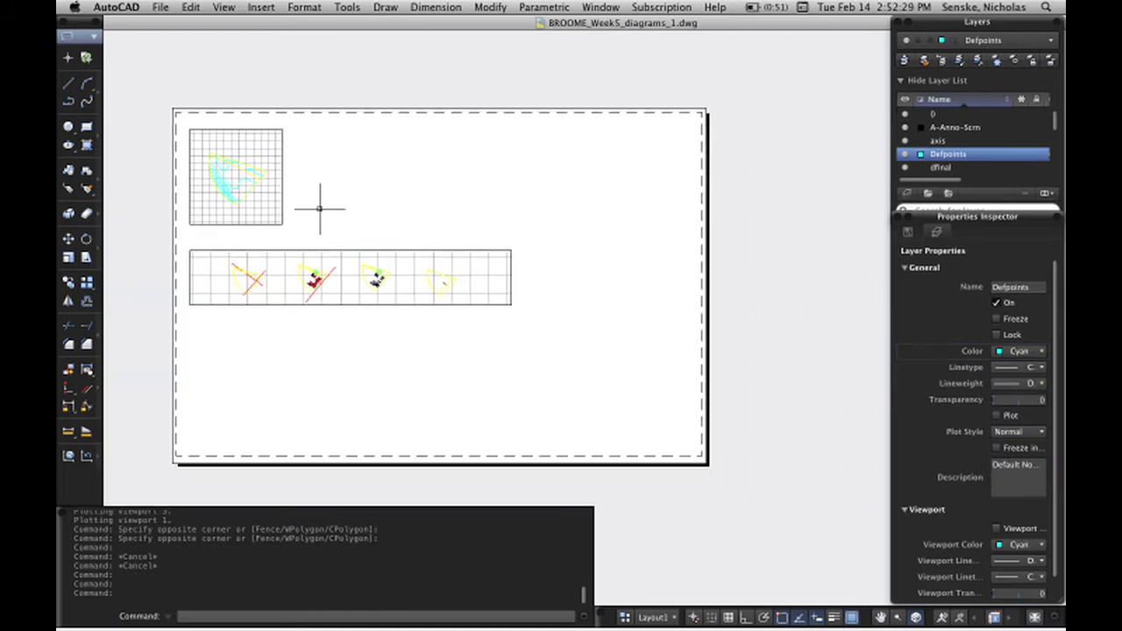
# Step: Draw a vertical guide line with Ortho on along the viewports' left edges, running from above the sheet to below it
pyautogui.click(68, 83)
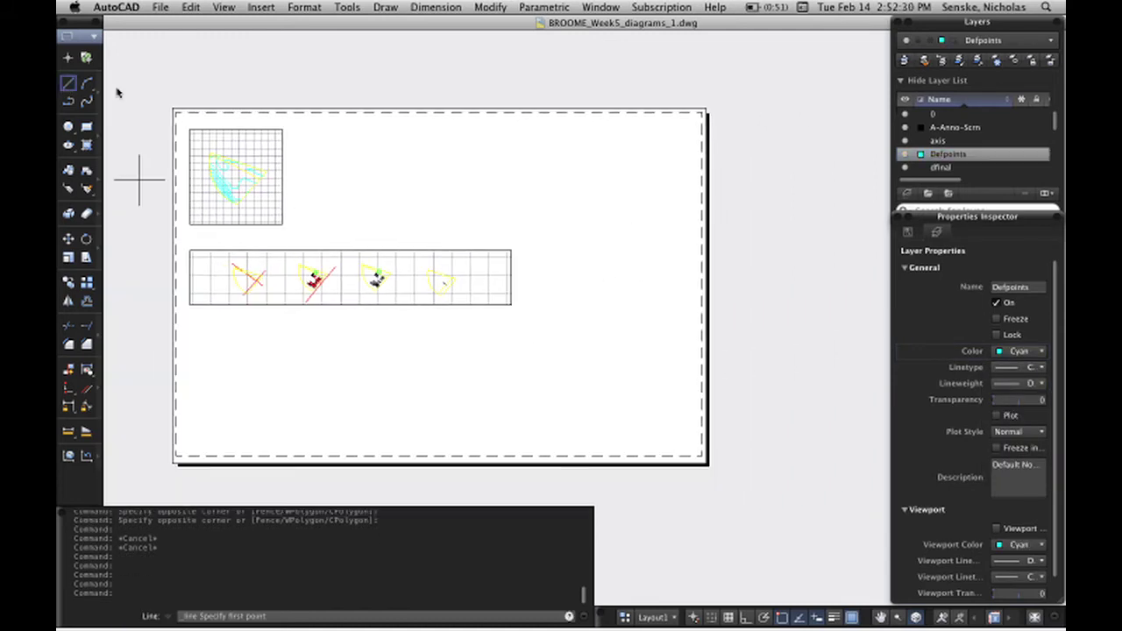
pyautogui.click(190, 86)
pyautogui.press('F8')
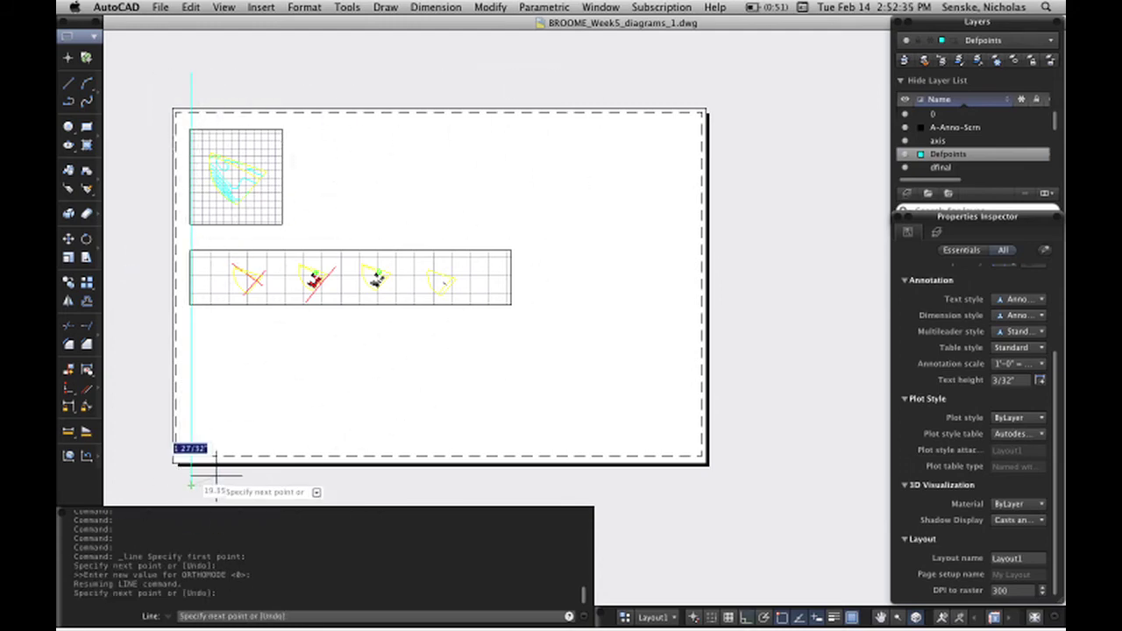
pyautogui.click(216, 474)
pyautogui.press('Return')
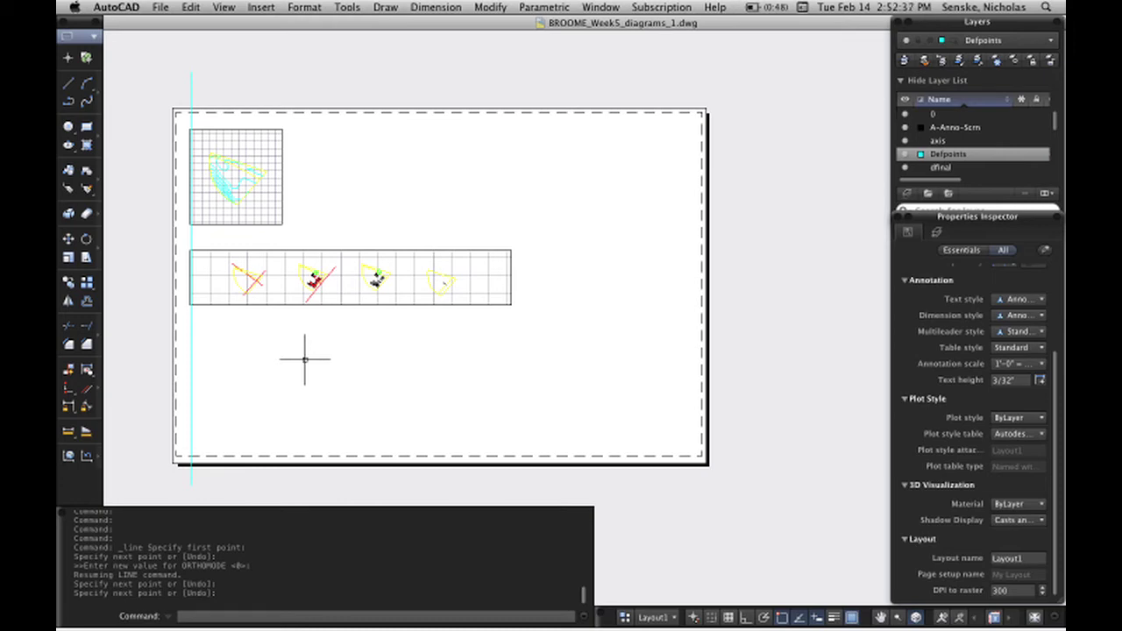
# Step: Move the square site viewport horizontally so its upper-left corner snaps onto the vertical guide
pyautogui.click(298, 230)
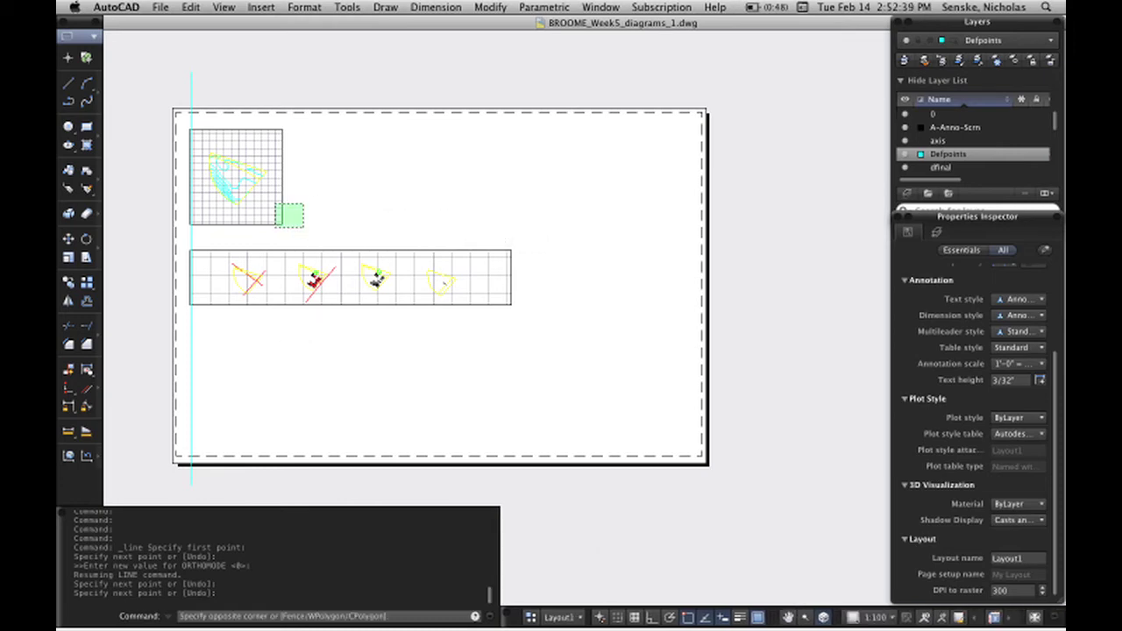
pyautogui.click(271, 202)
pyautogui.write('move')
pyautogui.press('Return')
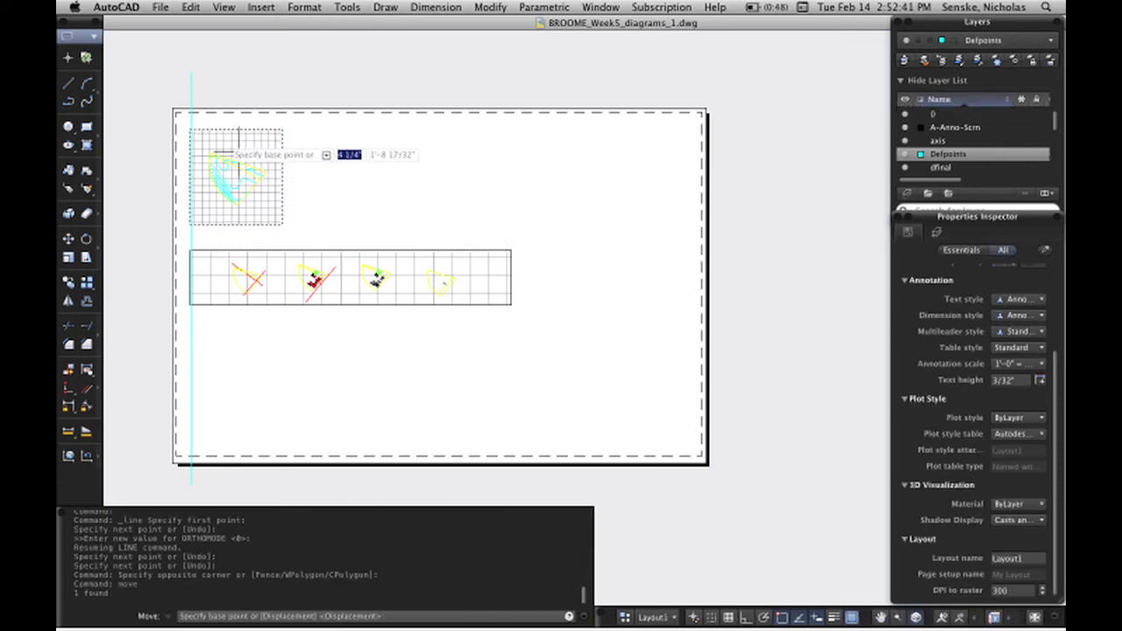
pyautogui.scroll(10, 209, 134)
pyautogui.scroll(6, 143, 91)
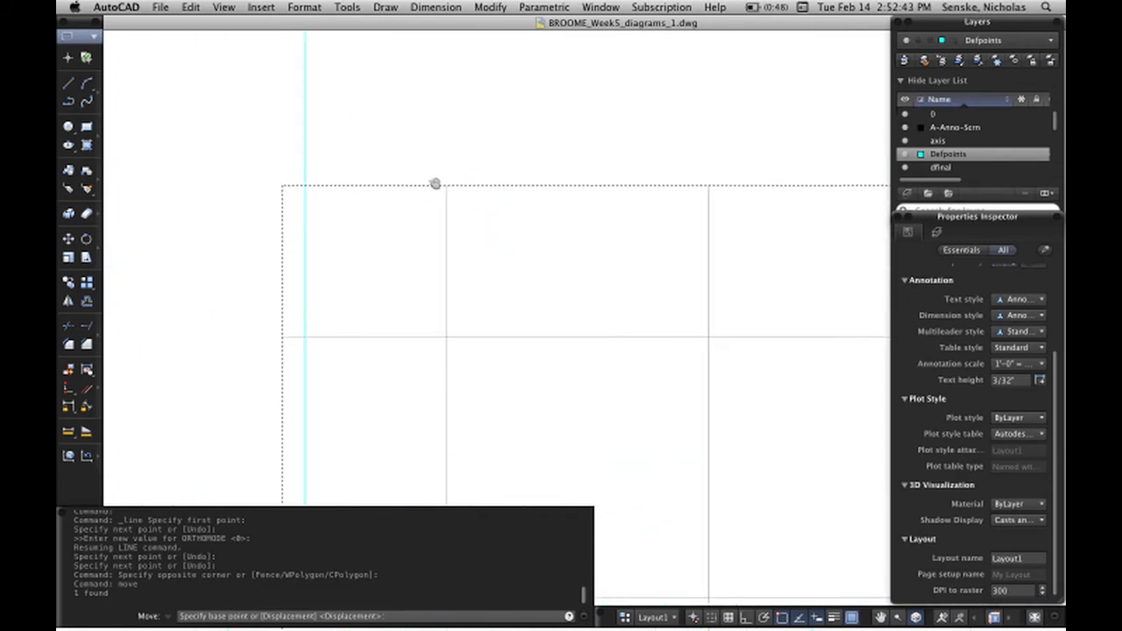
pyautogui.click(310, 186)
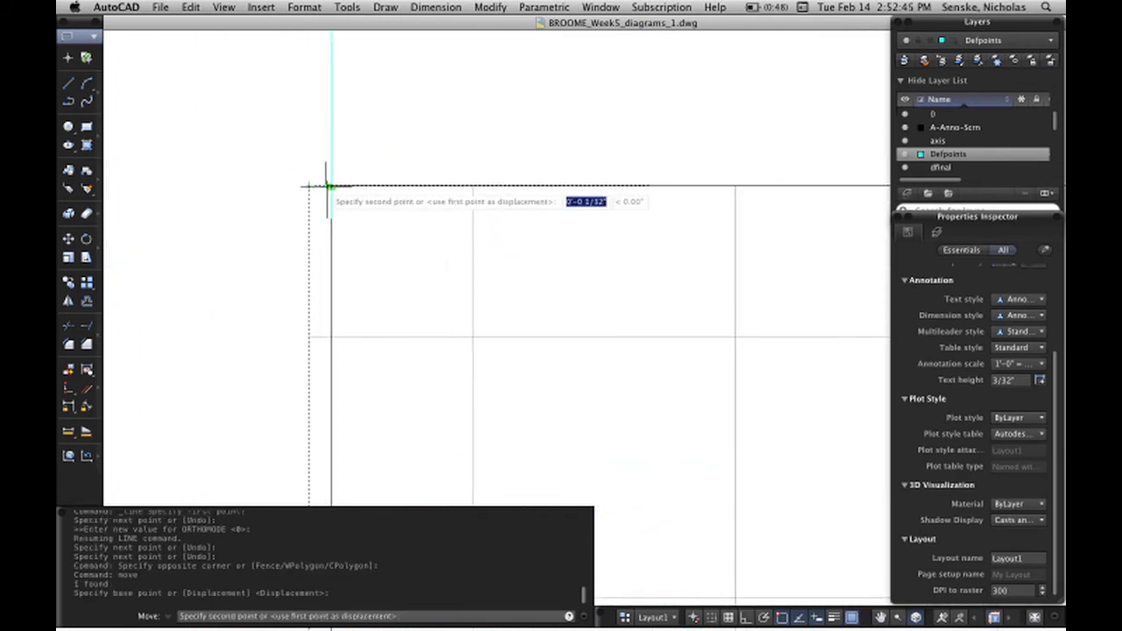
pyautogui.click(330, 186)
pyautogui.scroll(-8, 408, 224)
pyautogui.press('Escape')
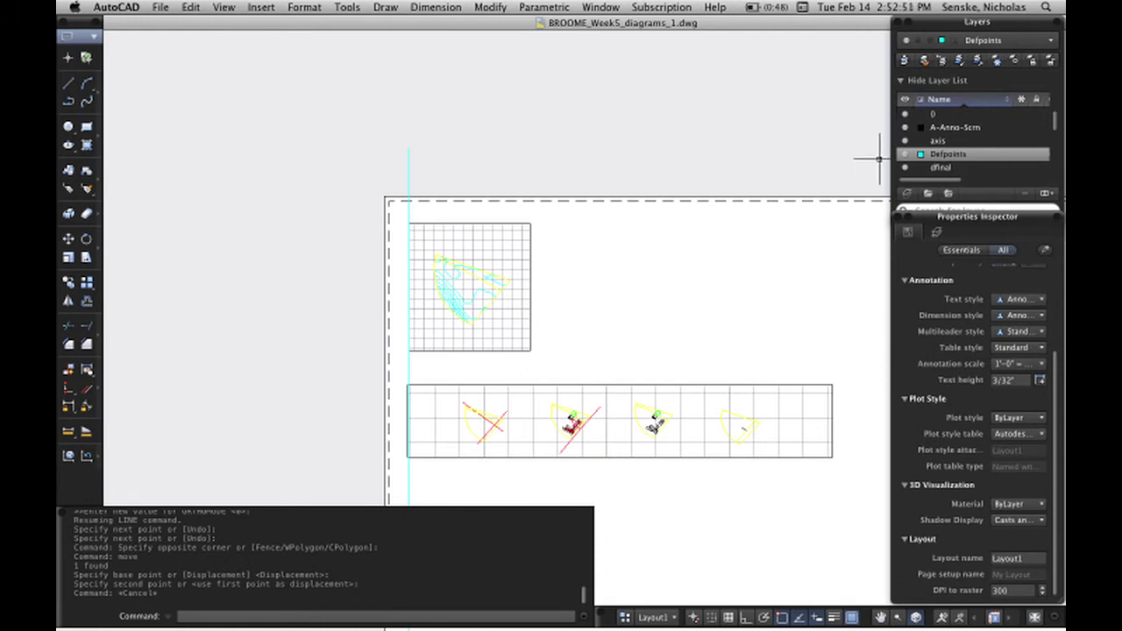
# Step: Move the long strip viewport horizontally so its upper-left corner sits on the vertical guide
pyautogui.moveTo(900, 158)
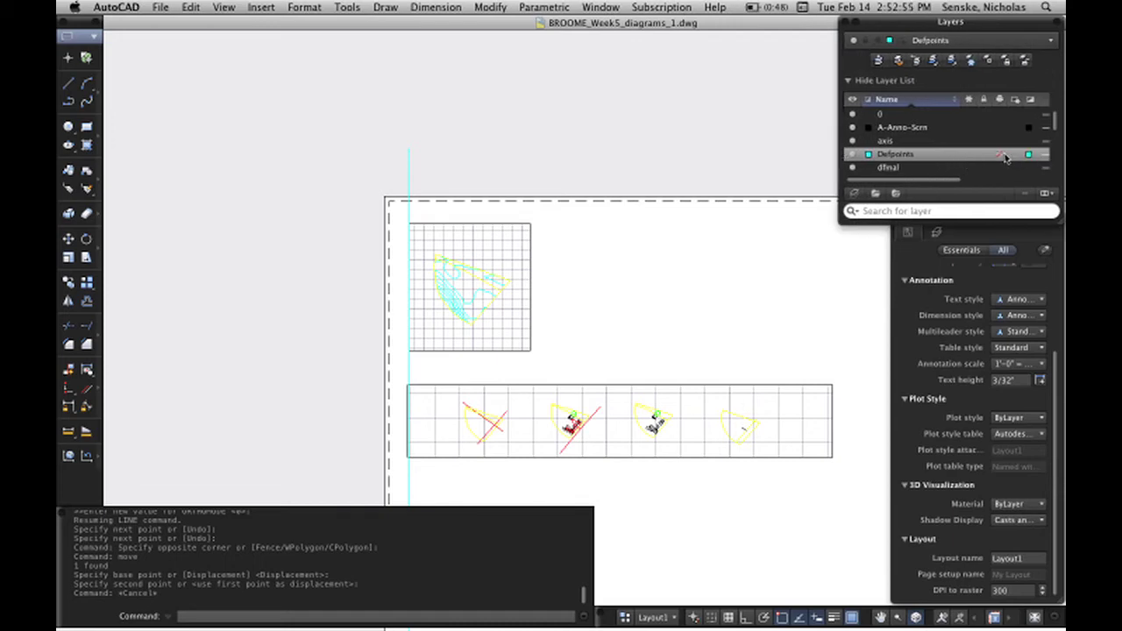
pyautogui.moveTo(697, 314)
pyautogui.mouseDown(button='middle')
pyautogui.moveTo(581, 311)
pyautogui.moveTo(592, 274)
pyautogui.mouseUp(button='middle')
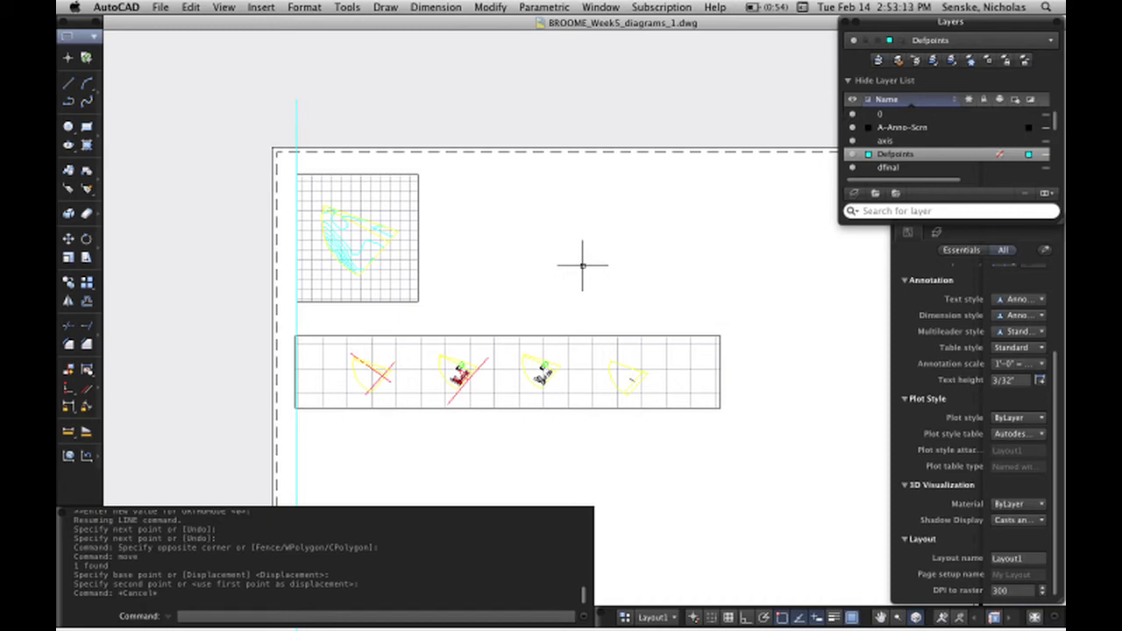
pyautogui.moveTo(685, 247); pyautogui.dragTo(566, 218, button='middle')
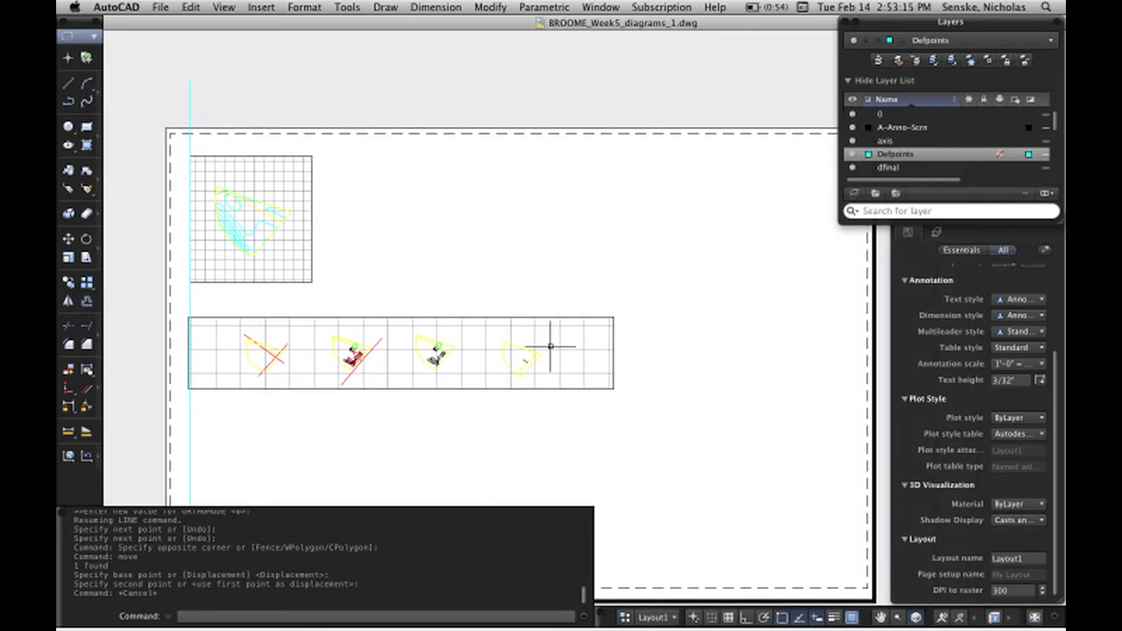
pyautogui.hscroll(-5, 533, 351)
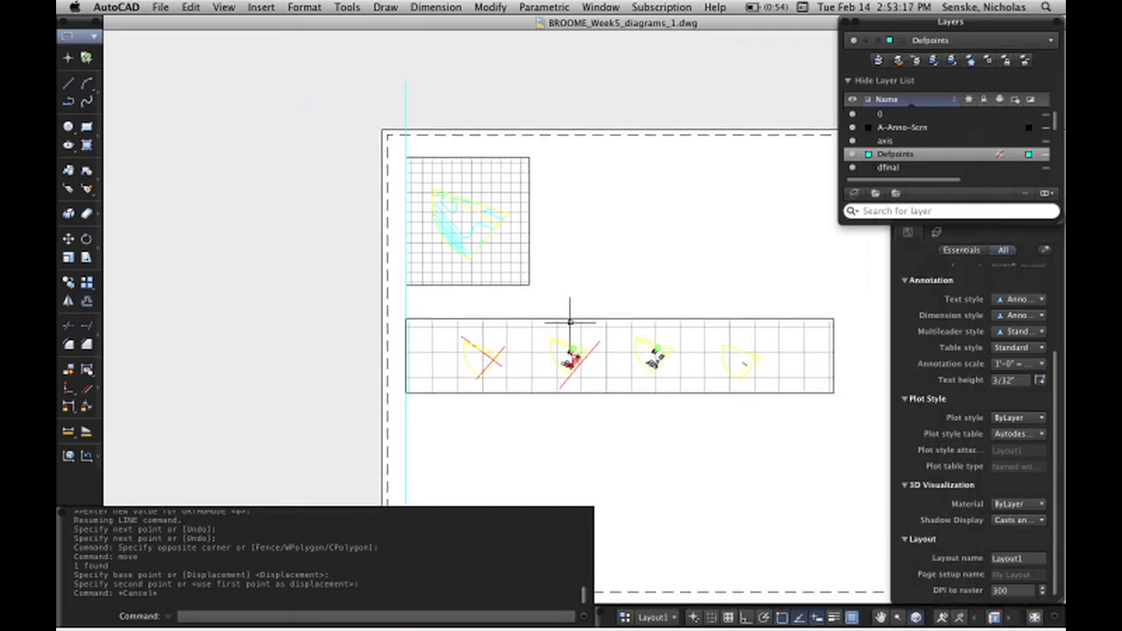
pyautogui.click(569, 321)
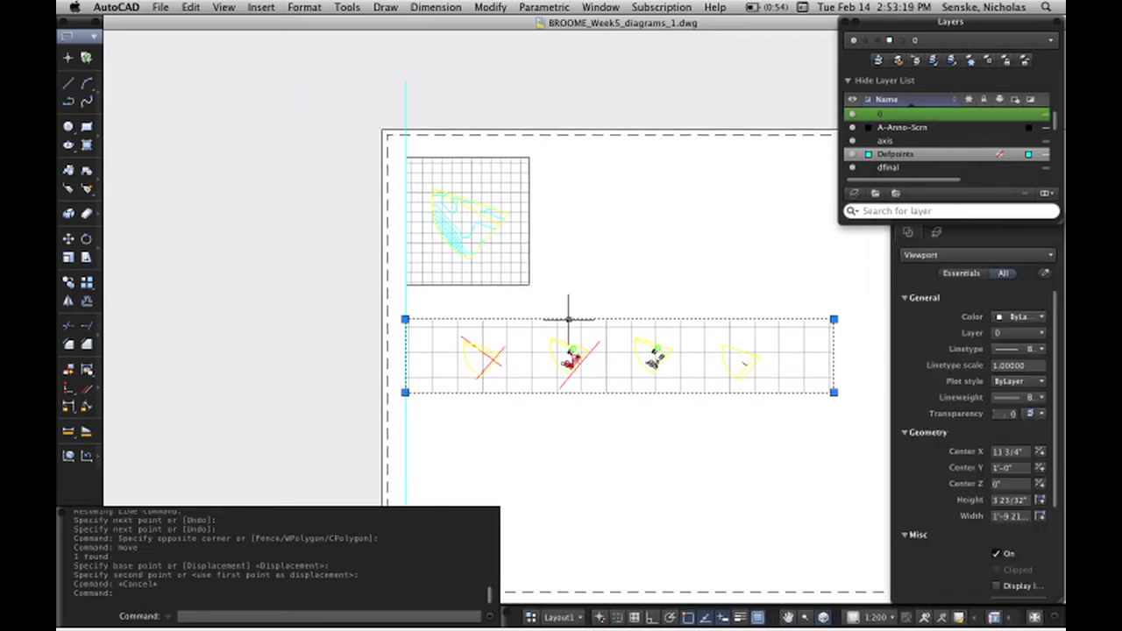
pyautogui.write('MOVE')
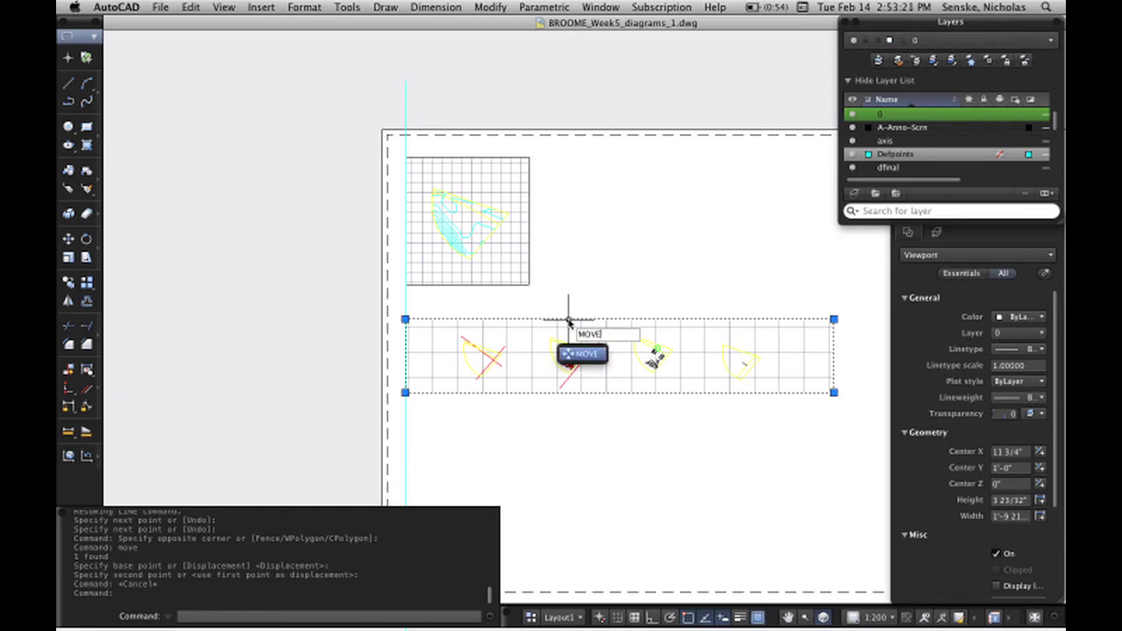
pyautogui.press('Return')
pyautogui.scroll(8, 419, 300)
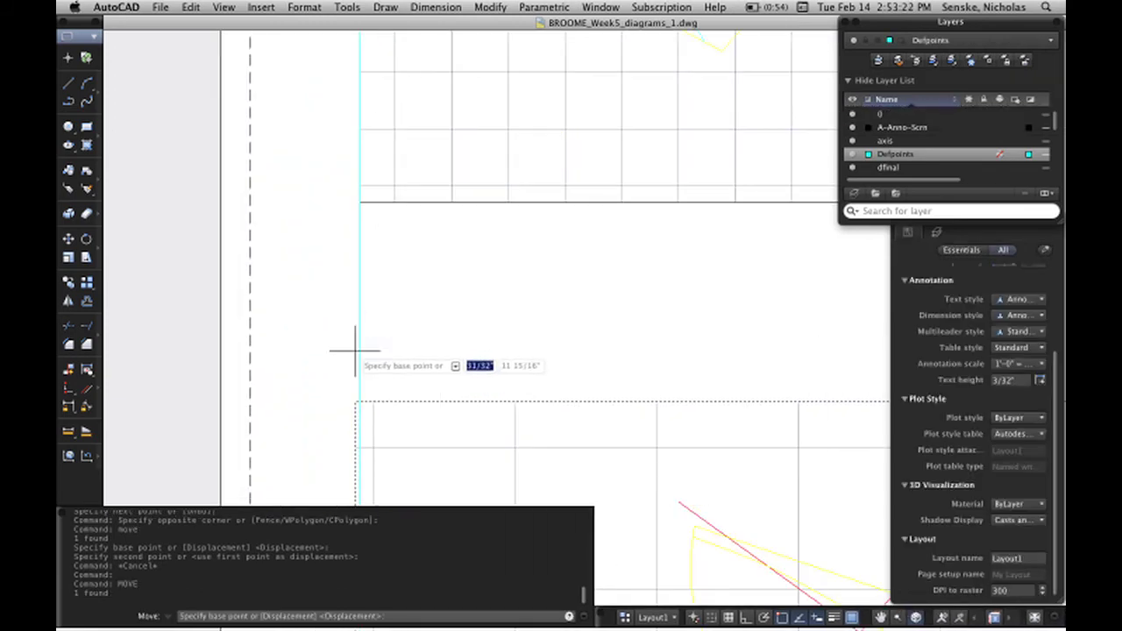
pyautogui.click(355, 403)
pyautogui.click(357, 402)
pyautogui.scroll(-6, 589, 363)
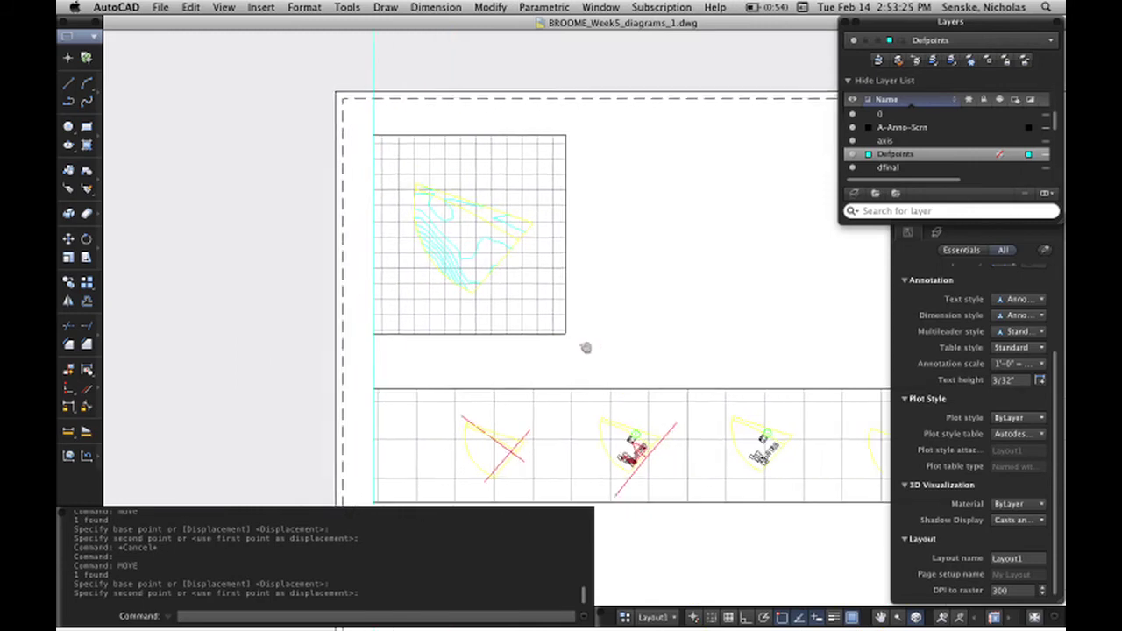
pyautogui.scroll(-2, 585, 349)
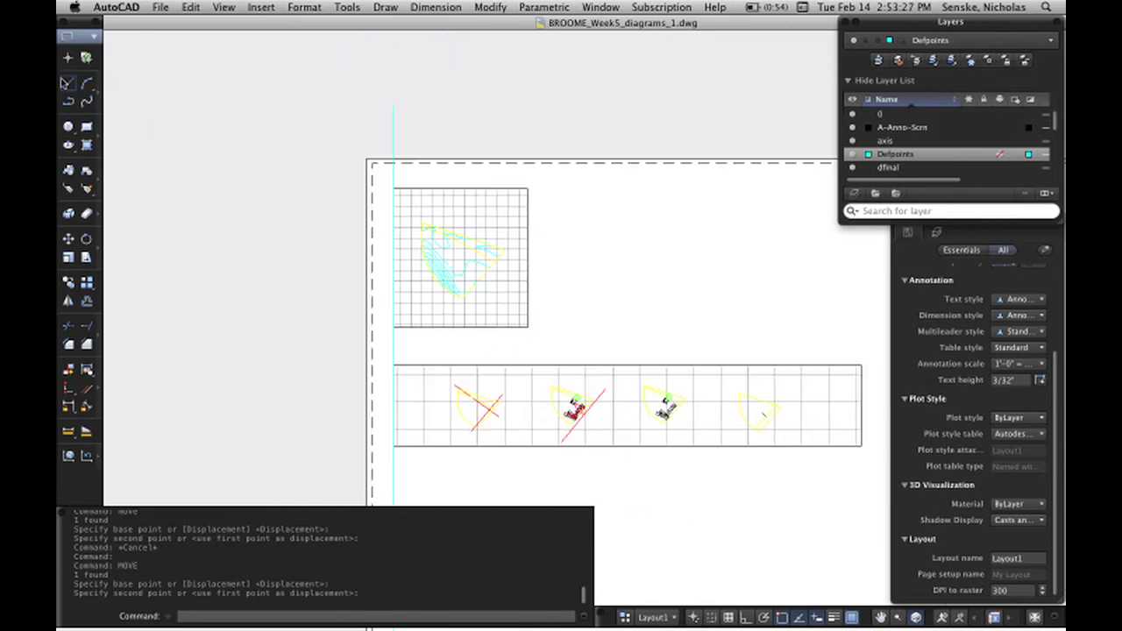
# Step: Draw a horizontal guide line about 20 inches long from the square viewport's lower-left corner along its bottom edge
pyautogui.click(67, 81)
pyautogui.click(394, 327)
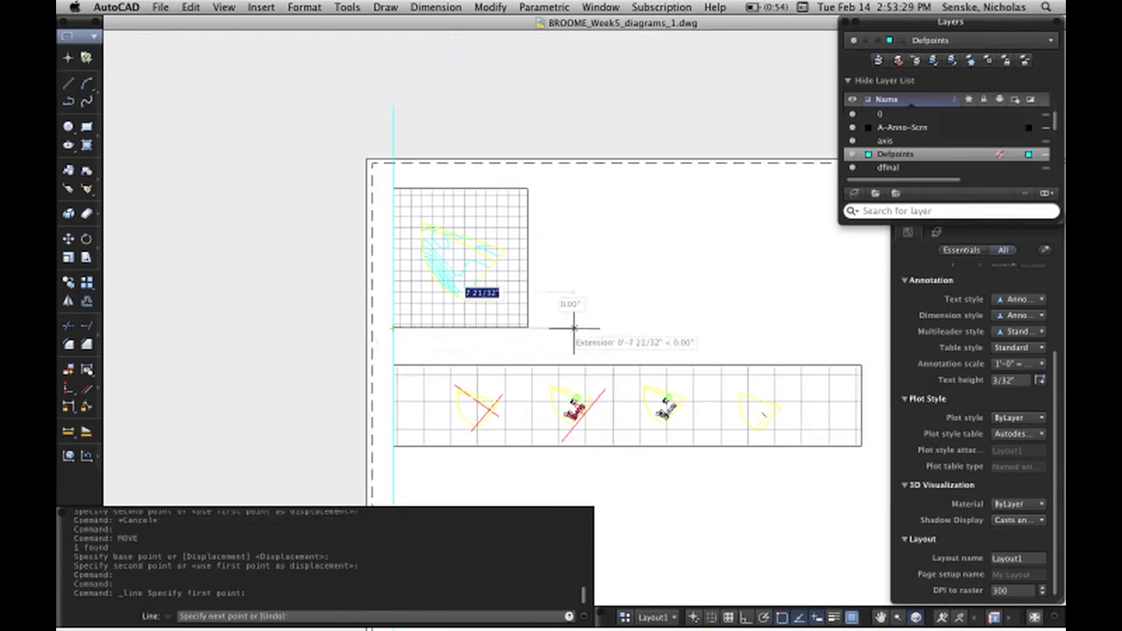
pyautogui.click(820, 327)
pyautogui.rightClick(824, 327)
pyautogui.click(837, 333)
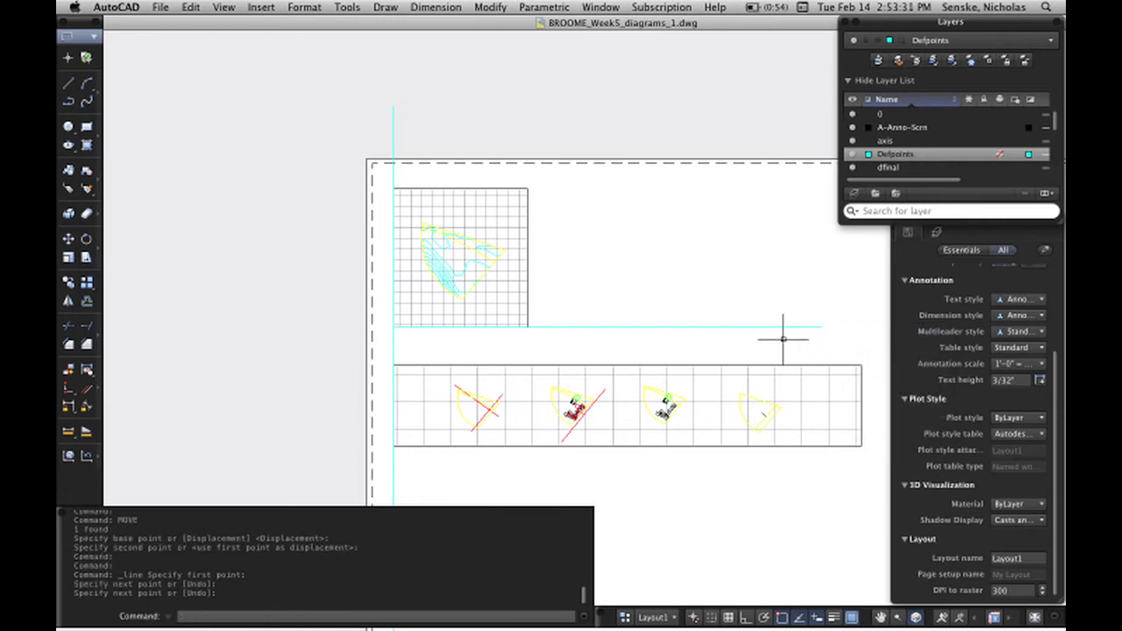
# Step: Offset the horizontal guide line 1" downward, toward the strip viewport
pyautogui.moveTo(783, 338); pyautogui.dragTo(699, 321, button='middle')
pyautogui.click(700, 329)
pyautogui.click(678, 283)
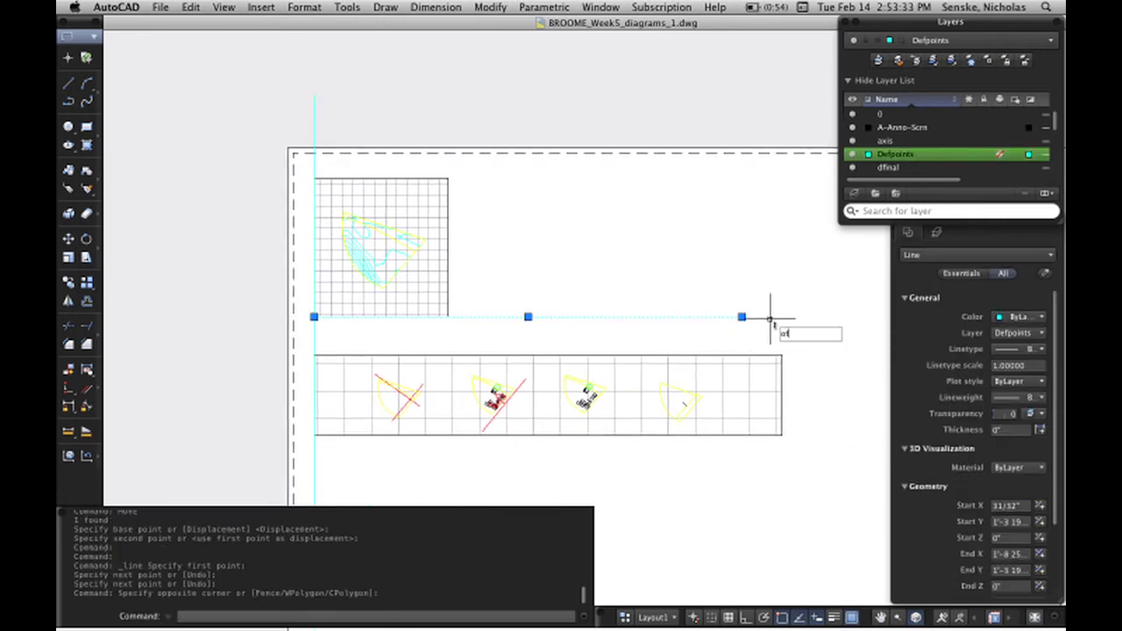
pyautogui.write('t')
pyautogui.press('Return')
pyautogui.write('1')
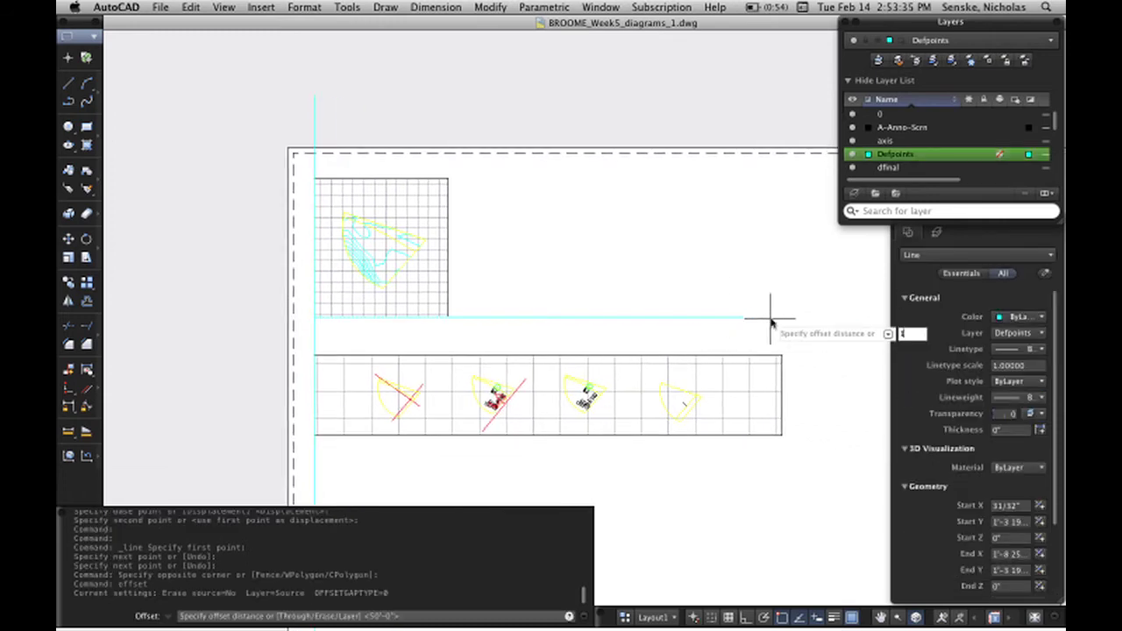
pyautogui.press('Return')
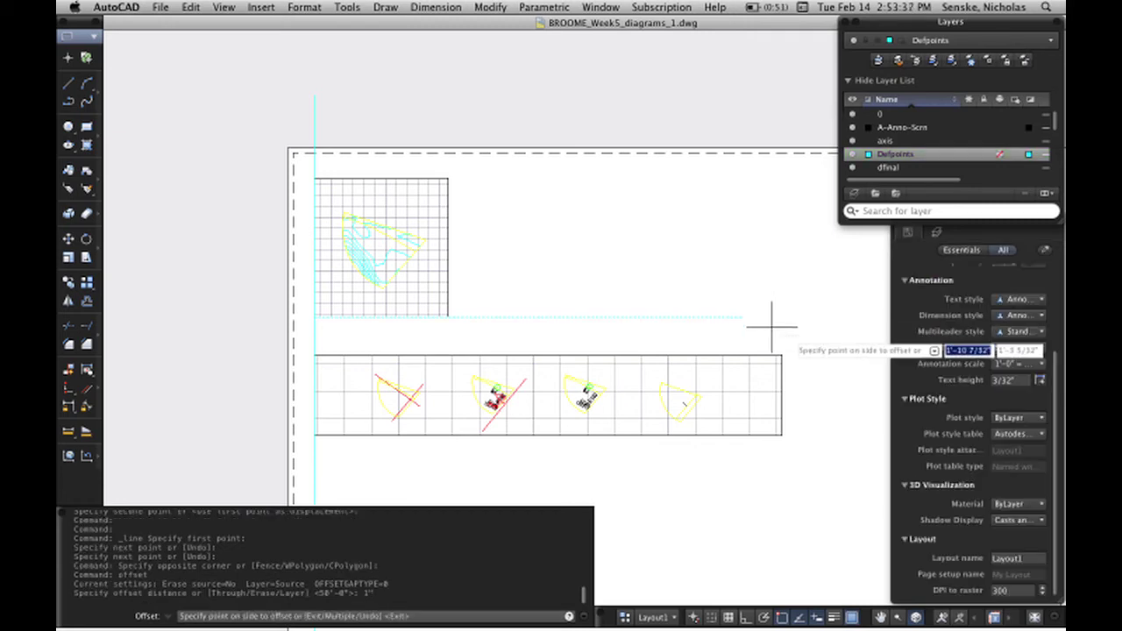
pyautogui.scroll(3, 749, 335)
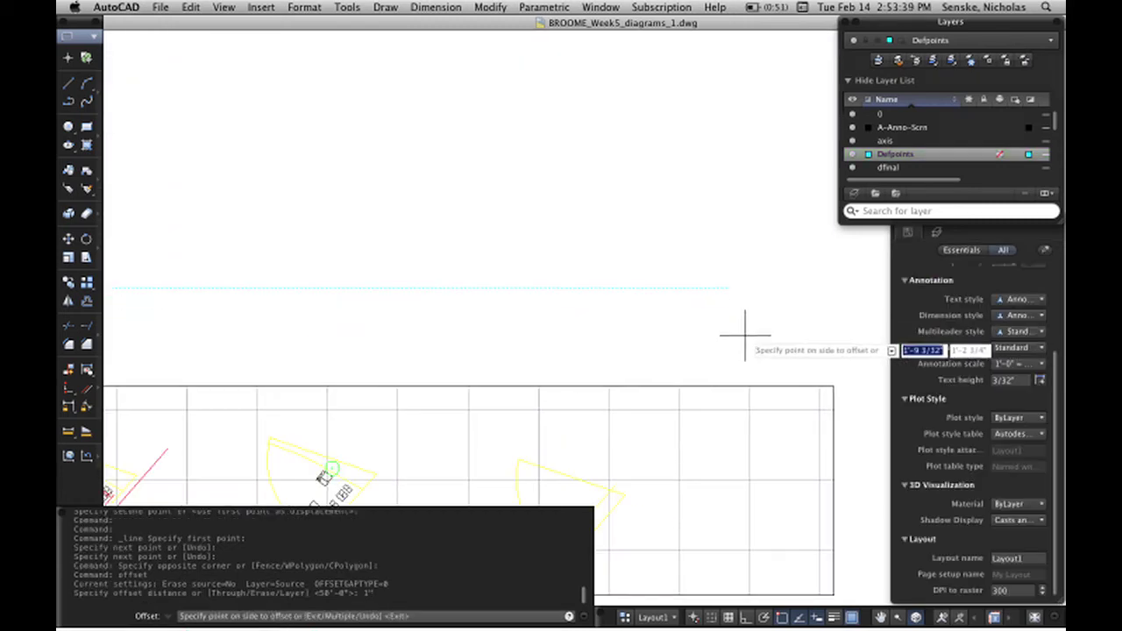
pyautogui.click(679, 346)
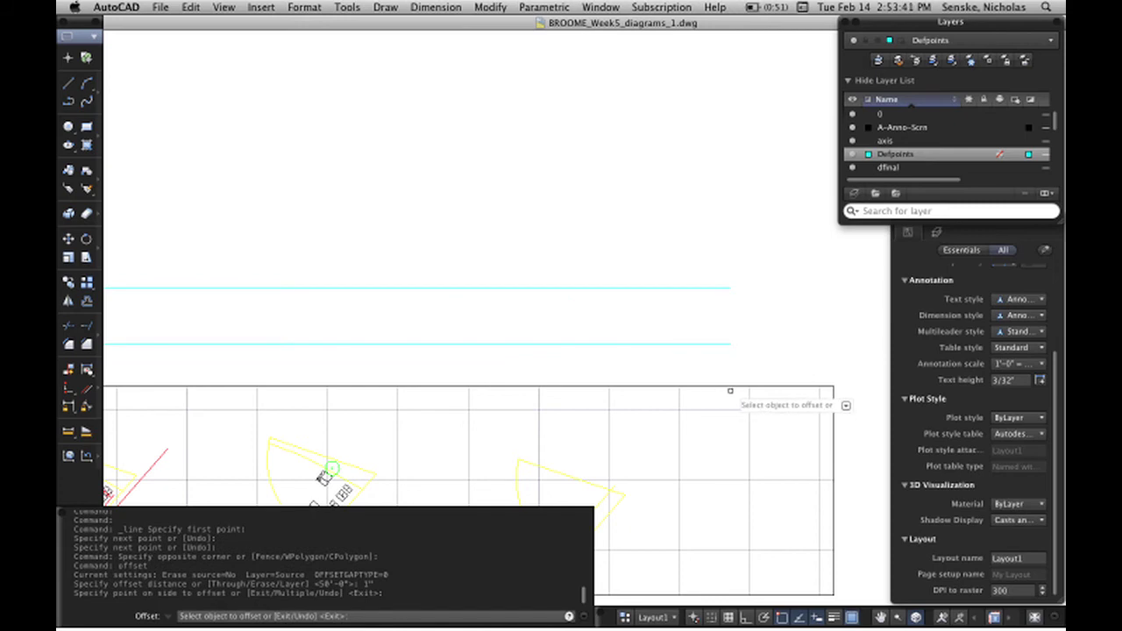
pyautogui.scroll(-5, 732, 399)
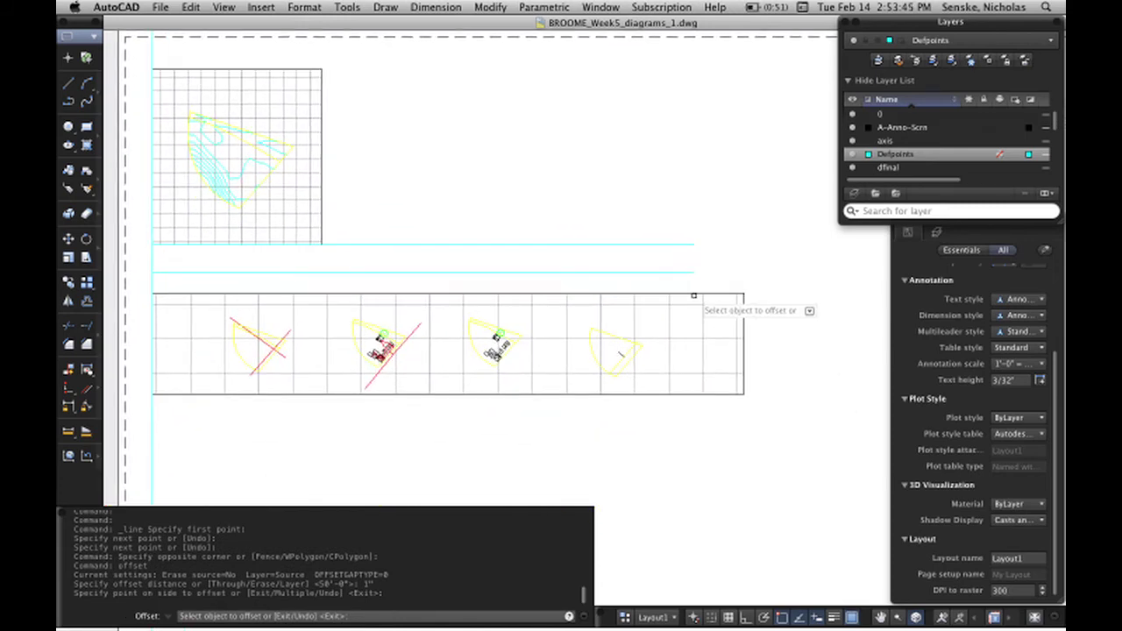
pyautogui.scroll(-3, 680, 288)
pyautogui.press('Escape')
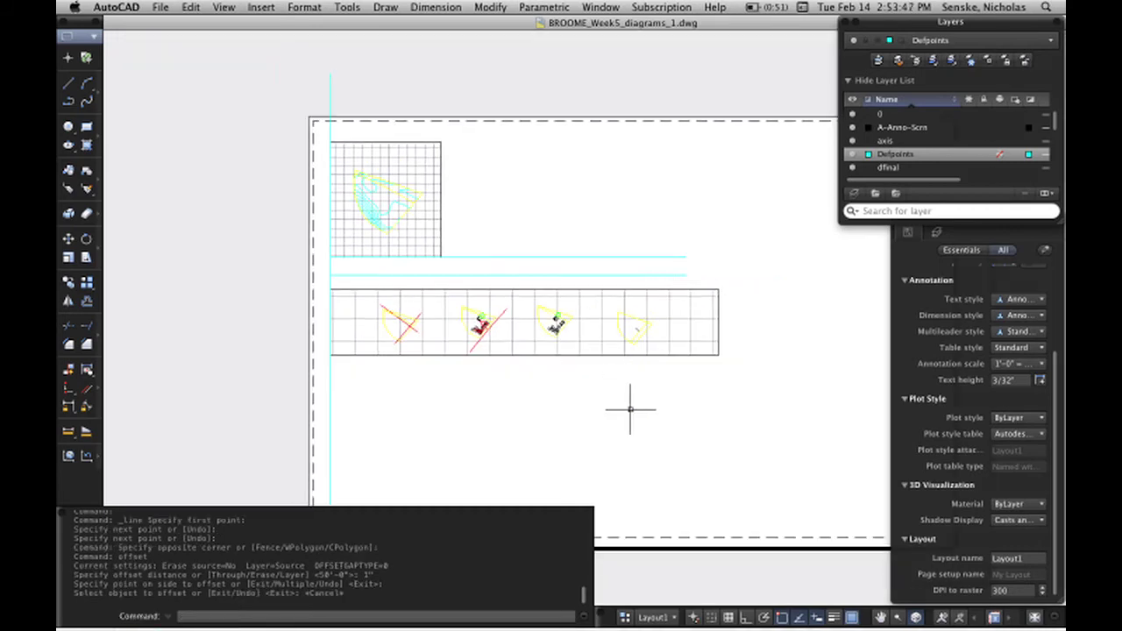
# Step: Move the strip viewport up so its upper-left corner meets the intersection of the vertical guide and the offset horizontal guide
pyautogui.click(629, 409)
pyautogui.click(662, 345)
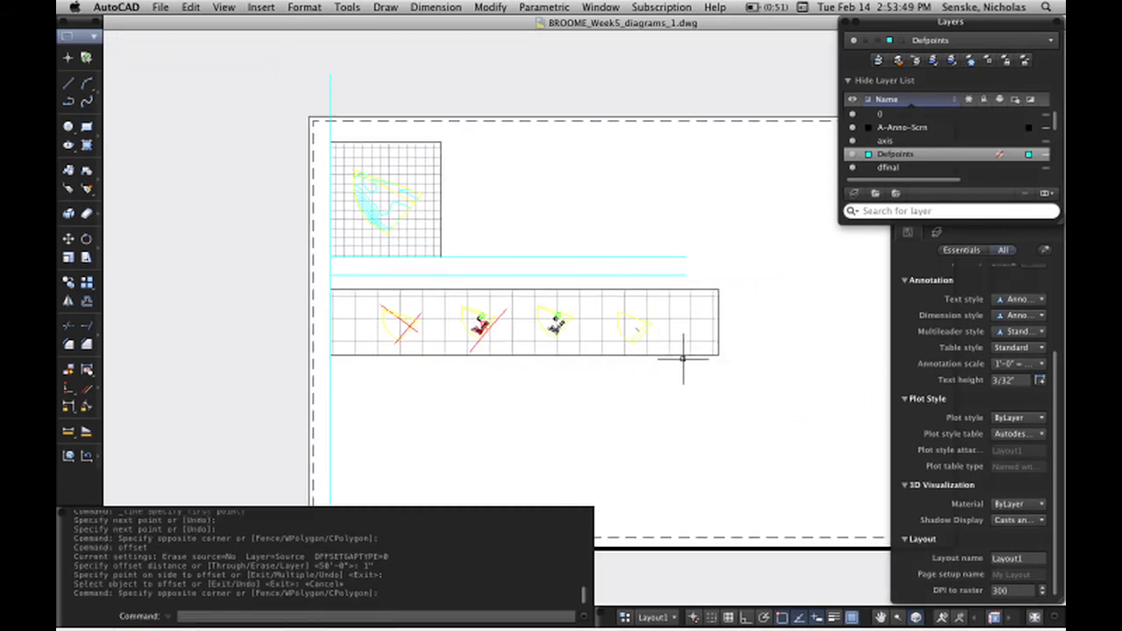
pyautogui.moveTo(718, 307); pyautogui.dragTo(657, 304, button='middle')
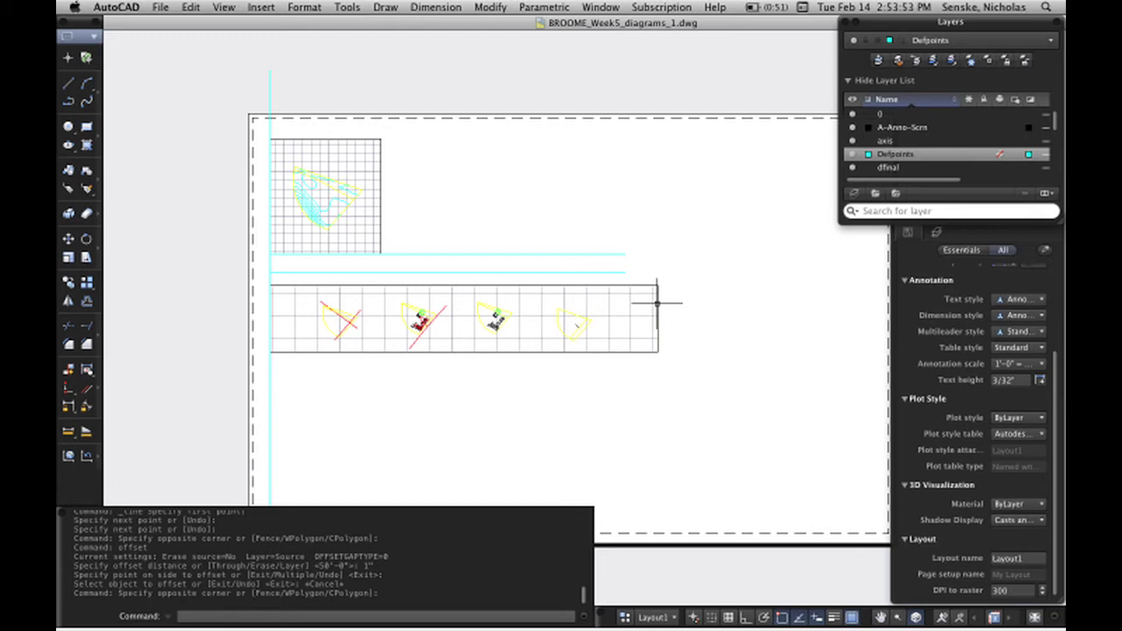
pyautogui.click(696, 390)
pyautogui.click(605, 346)
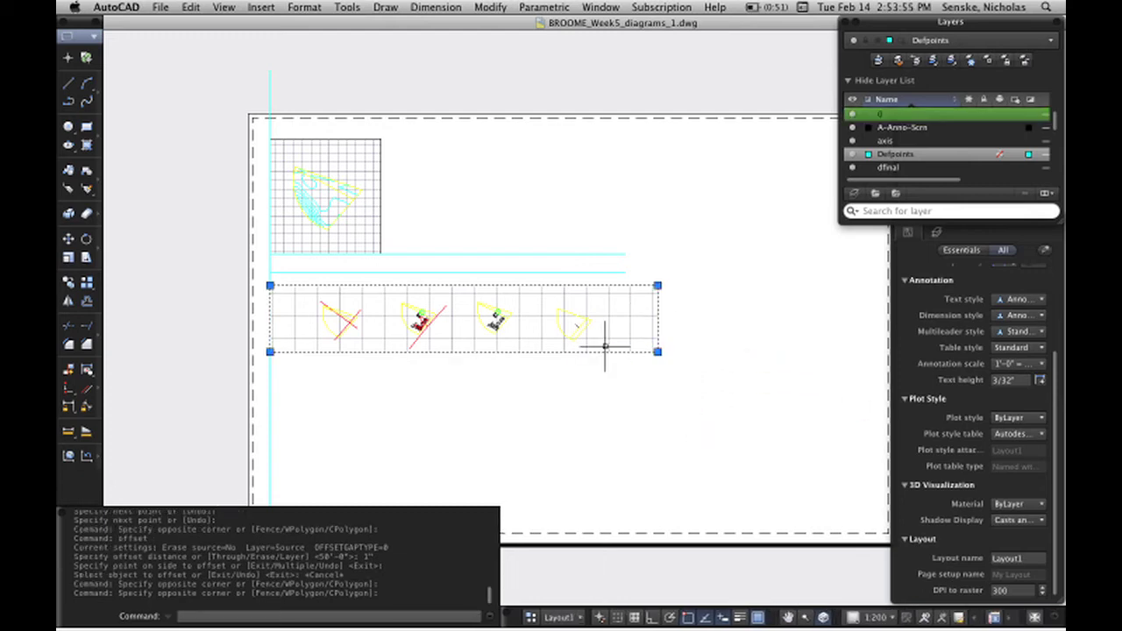
pyautogui.write('move')
pyautogui.press('Return')
pyautogui.scroll(3, 365, 316)
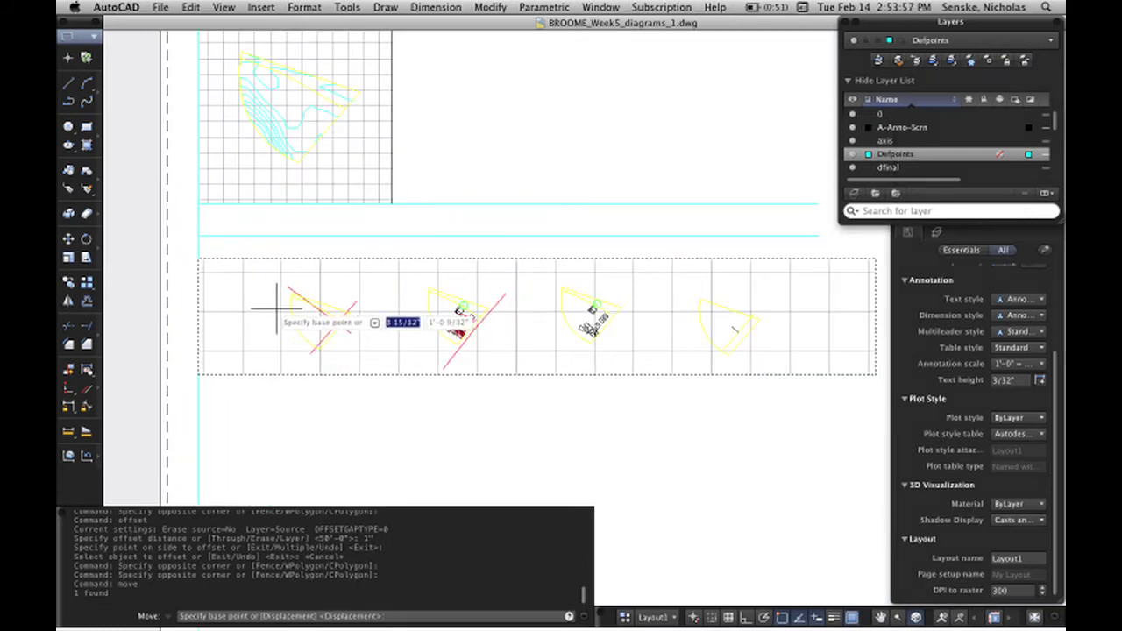
pyautogui.click(199, 258)
pyautogui.click(199, 235)
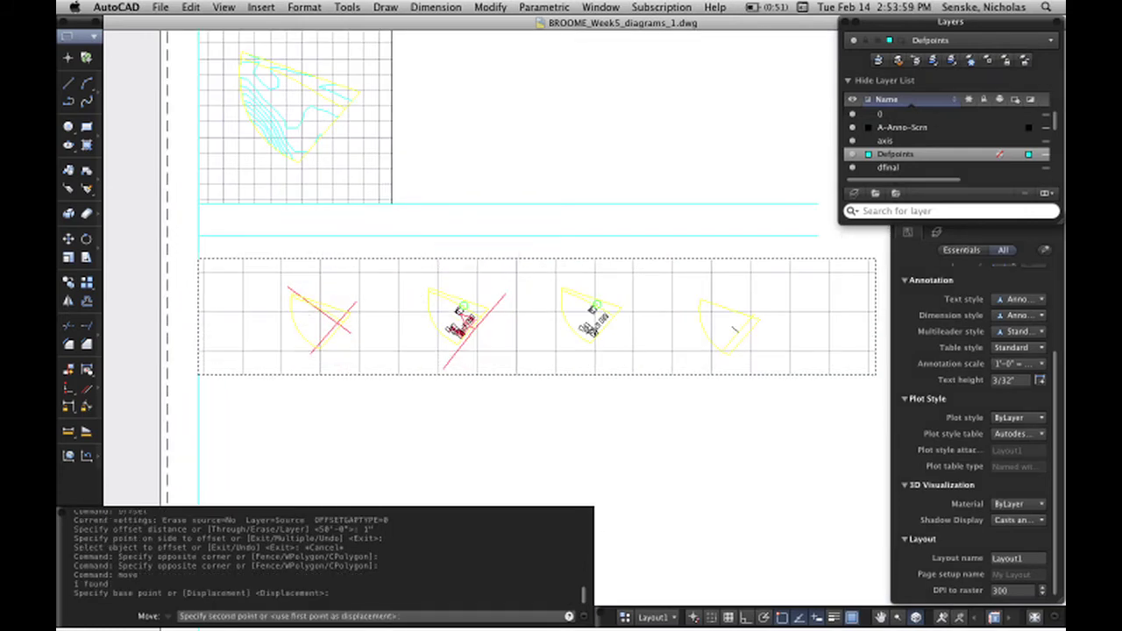
pyautogui.press('Escape')
pyautogui.scroll(-4, 417, 348)
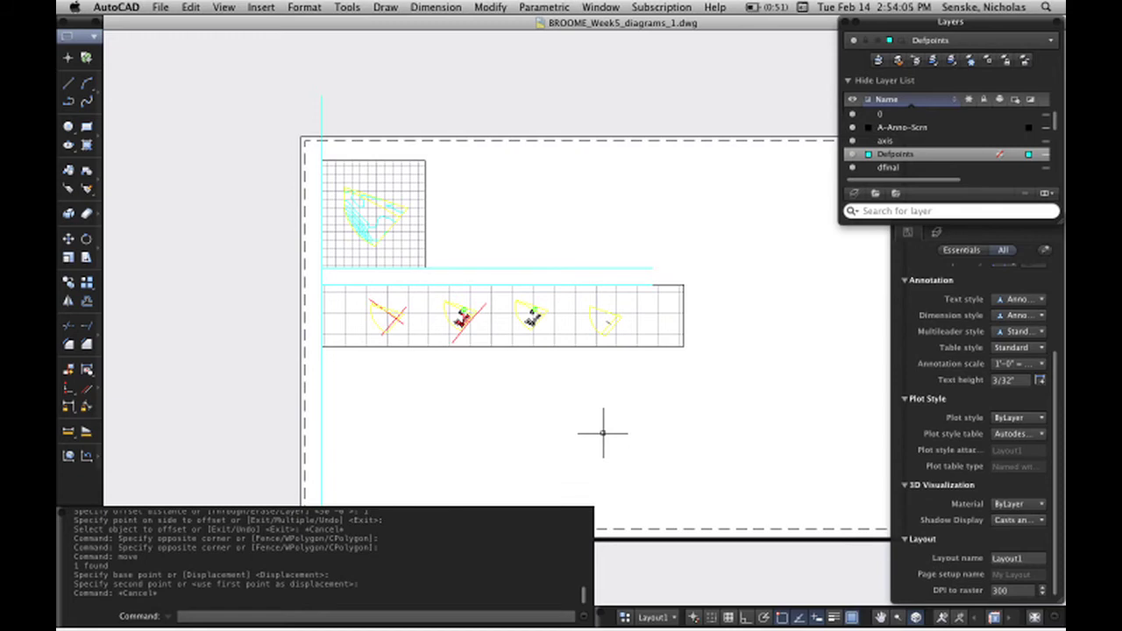
# Step: Examine the four diagrams in the strip viewport up close and check the layout of the whole sheet
pyautogui.scroll(2, 526, 316)
pyautogui.moveTo(301, 321); pyautogui.dragTo(388, 315, button='middle')
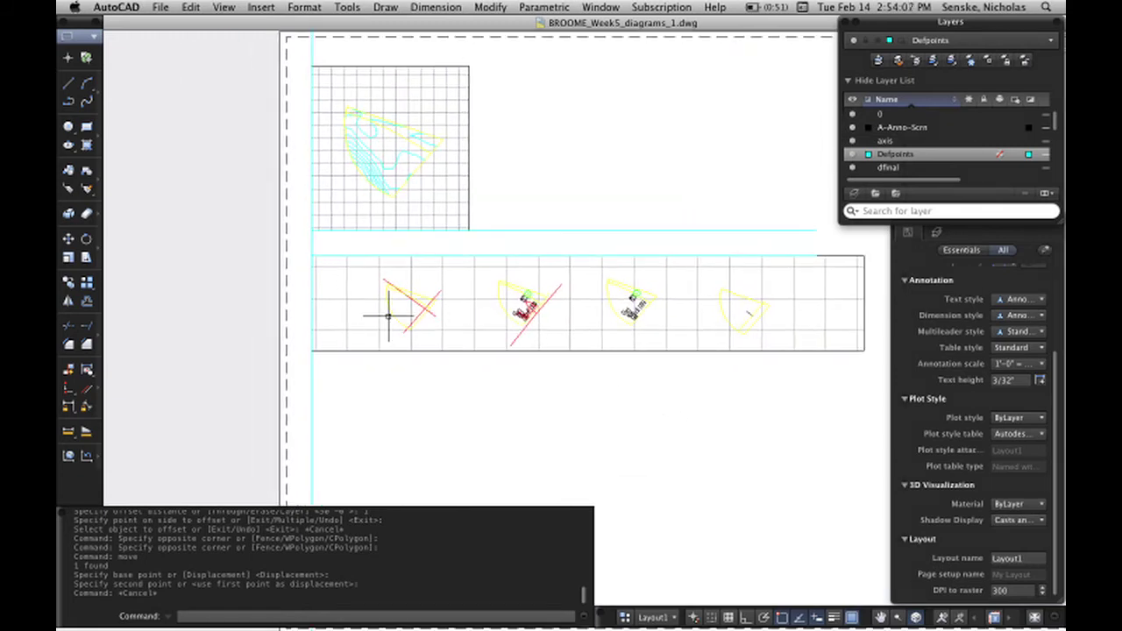
pyautogui.scroll(10, 403, 302)
pyautogui.scroll(-5, 602, 319)
pyautogui.moveTo(609, 313); pyautogui.dragTo(427, 273, button='middle')
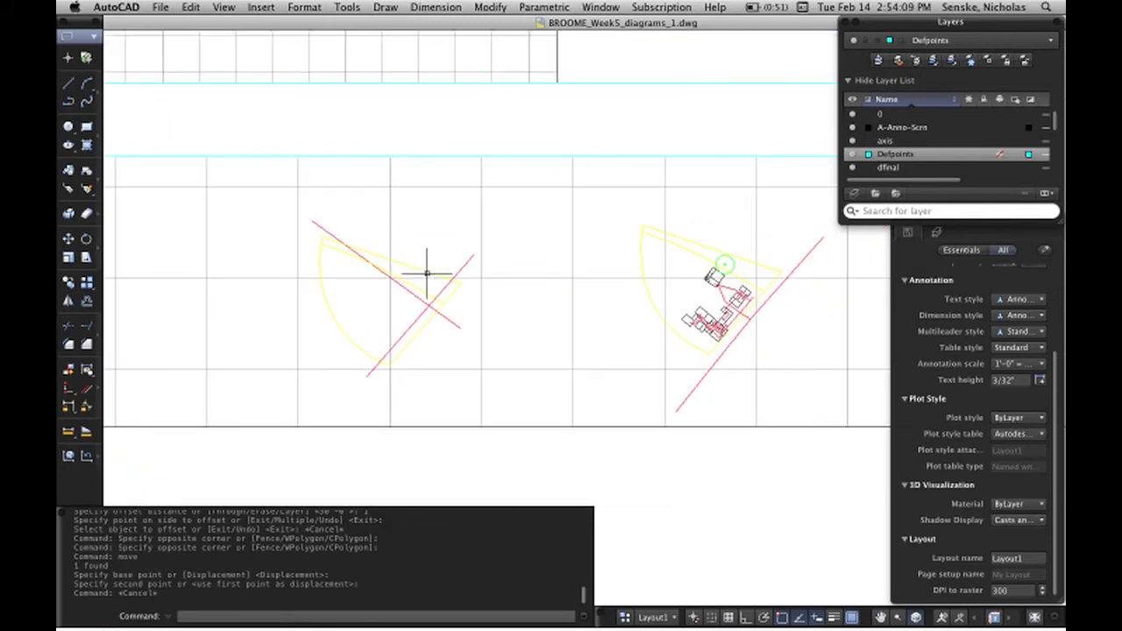
pyautogui.moveTo(712, 334); pyautogui.dragTo(519, 324, button='middle')
pyautogui.moveTo(763, 308); pyautogui.dragTo(484, 319, button='middle')
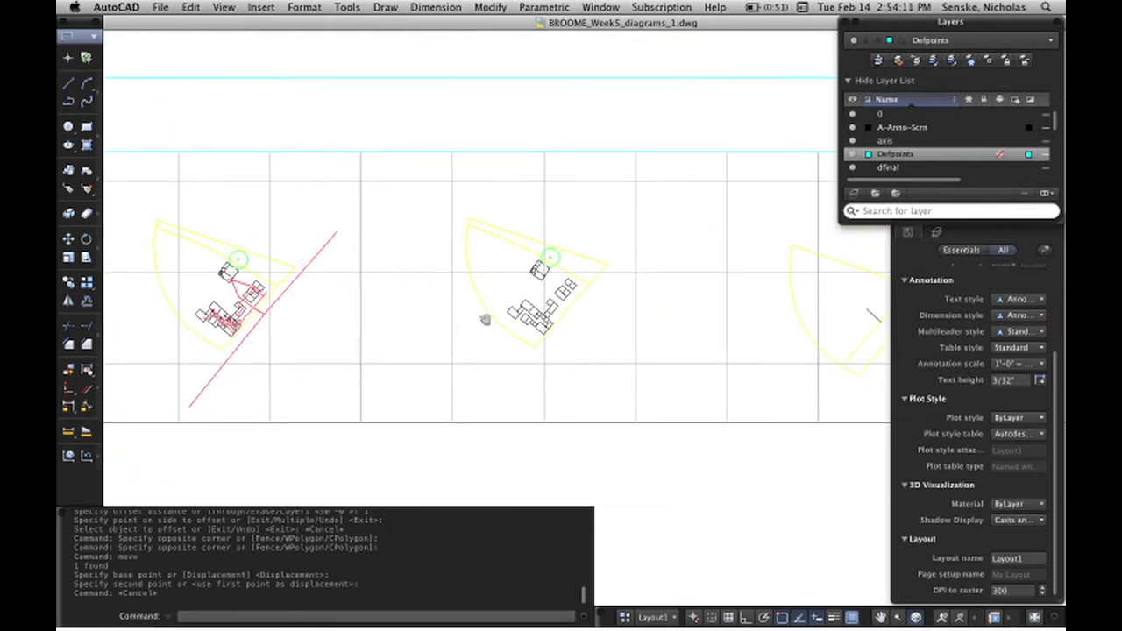
pyautogui.scroll(-2, 474, 311)
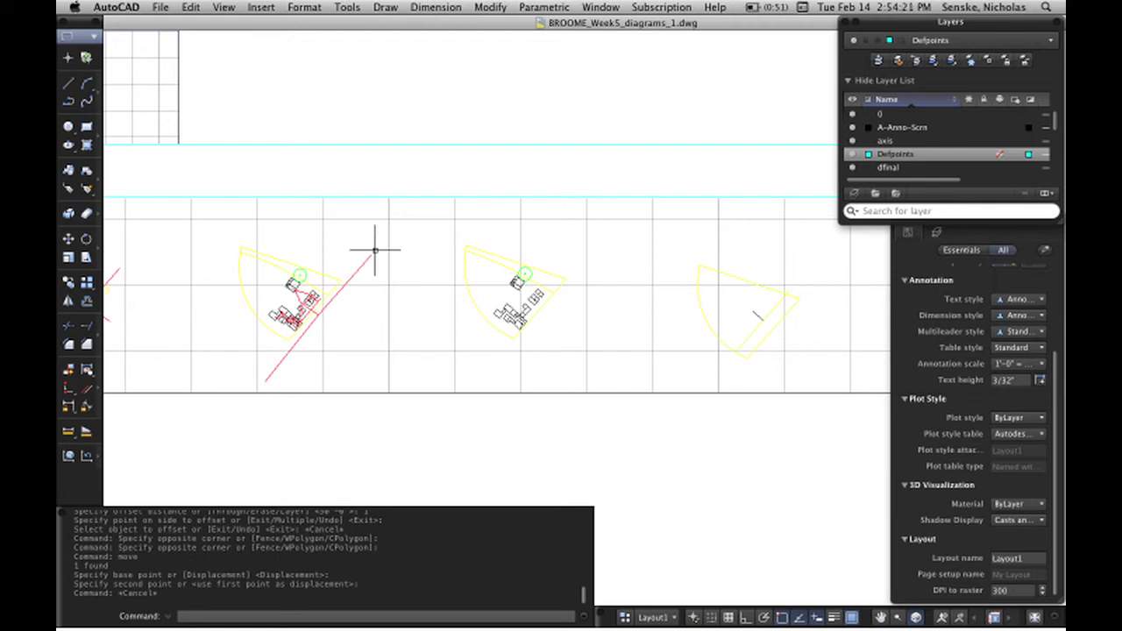
pyautogui.scroll(-5, 403, 241)
pyautogui.moveTo(504, 247); pyautogui.dragTo(610, 303, button='middle')
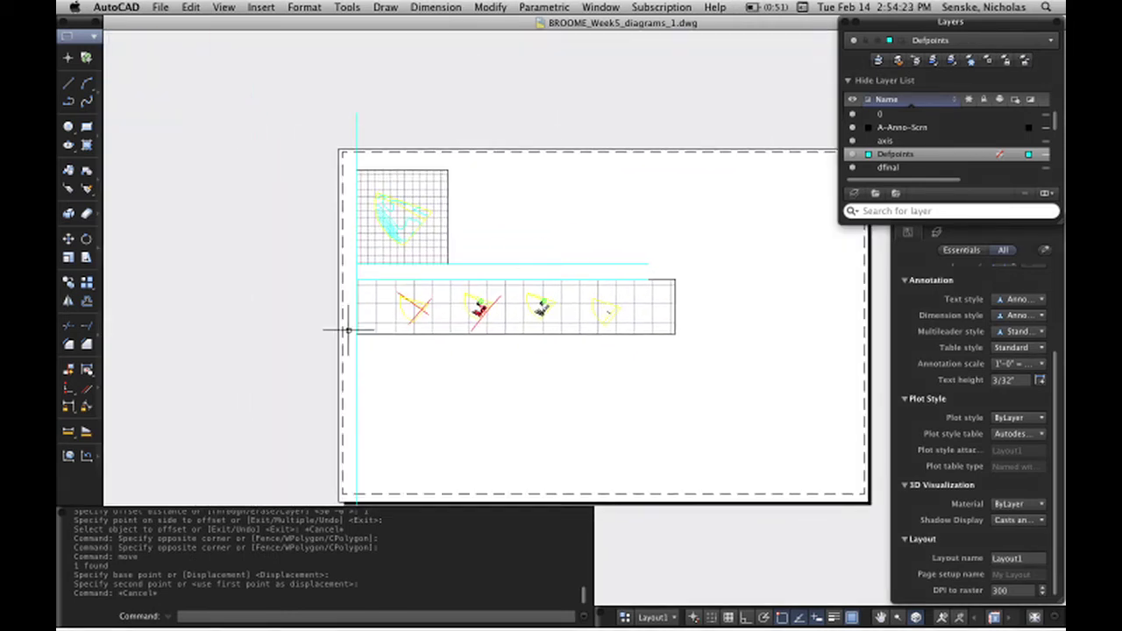
pyautogui.moveTo(645, 250); pyautogui.dragTo(483, 260, button='middle')
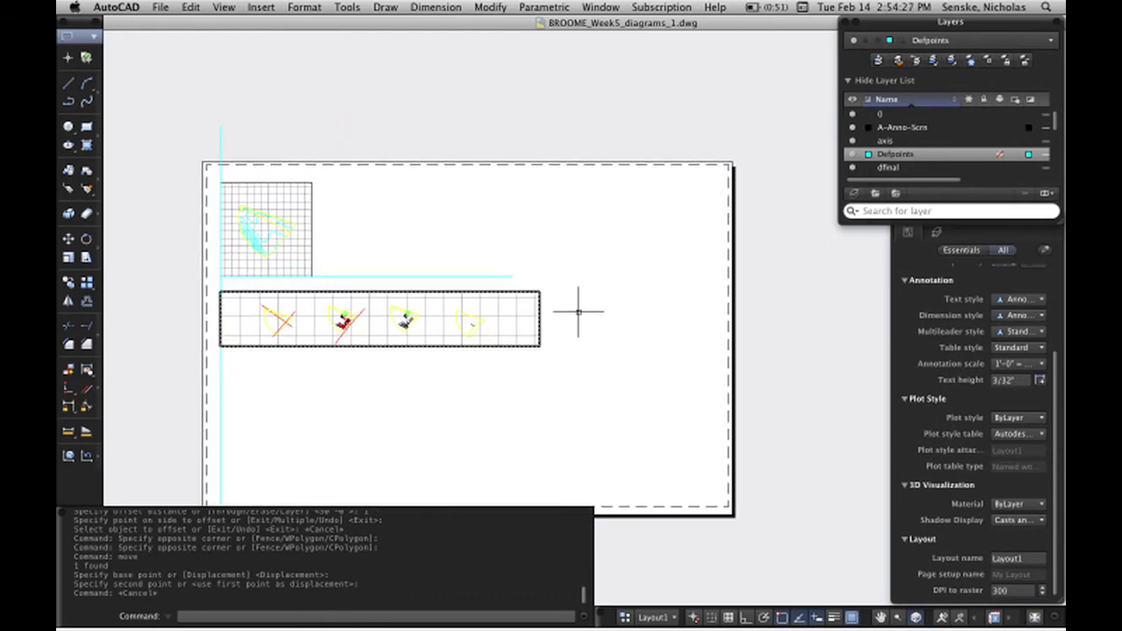
pyautogui.moveTo(599, 592)
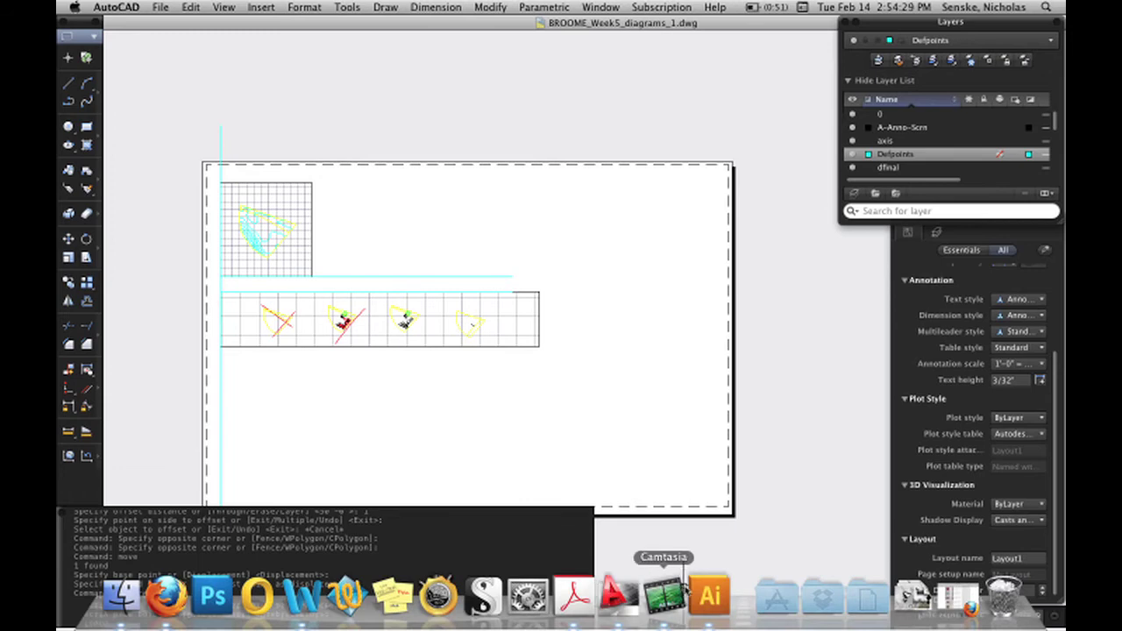
pyautogui.click(710, 597)
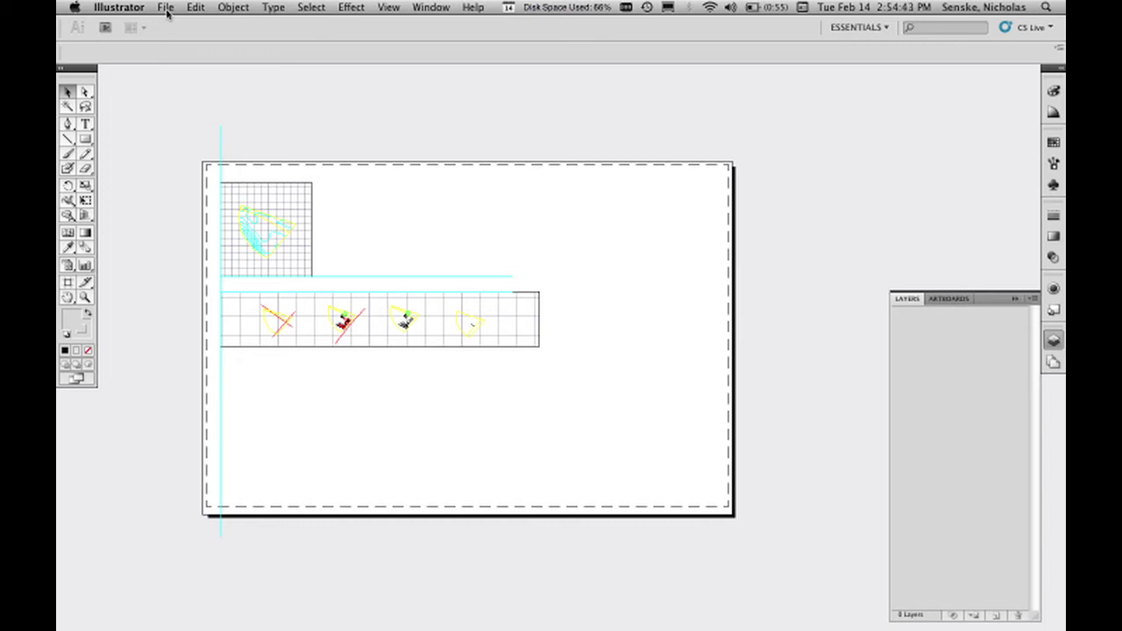
pyautogui.click(167, 9)
pyautogui.click(601, 223)
pyautogui.click(607, 299)
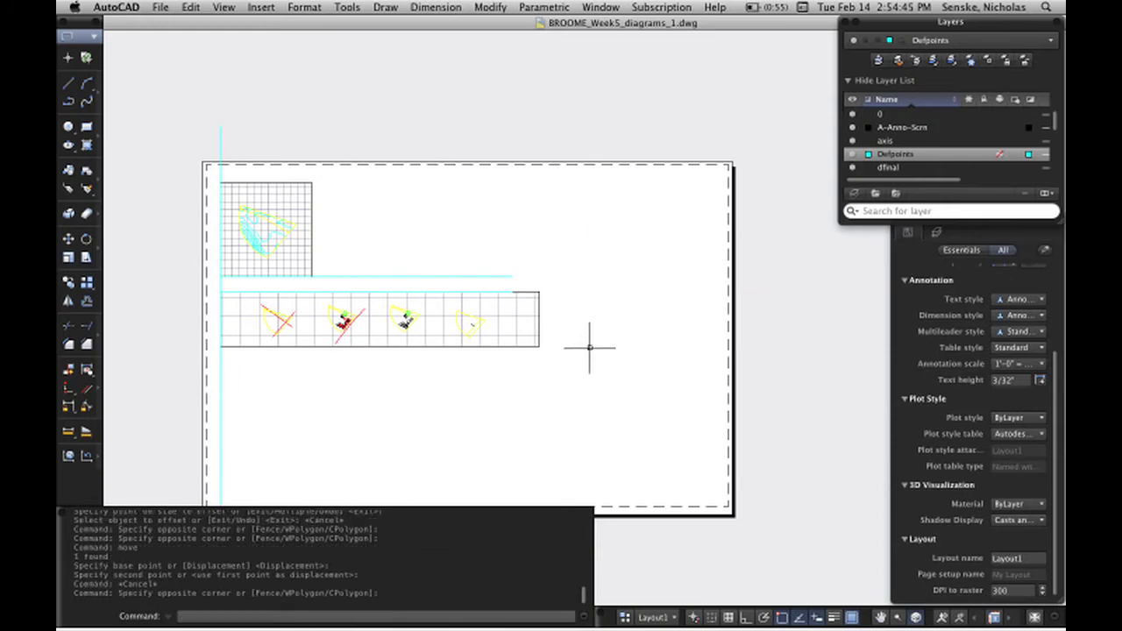
# Step: Copy the strip viewport twice straight down, stacking two duplicates beneath the original along the vertical guide
pyautogui.click(519, 347)
pyautogui.write('copy')
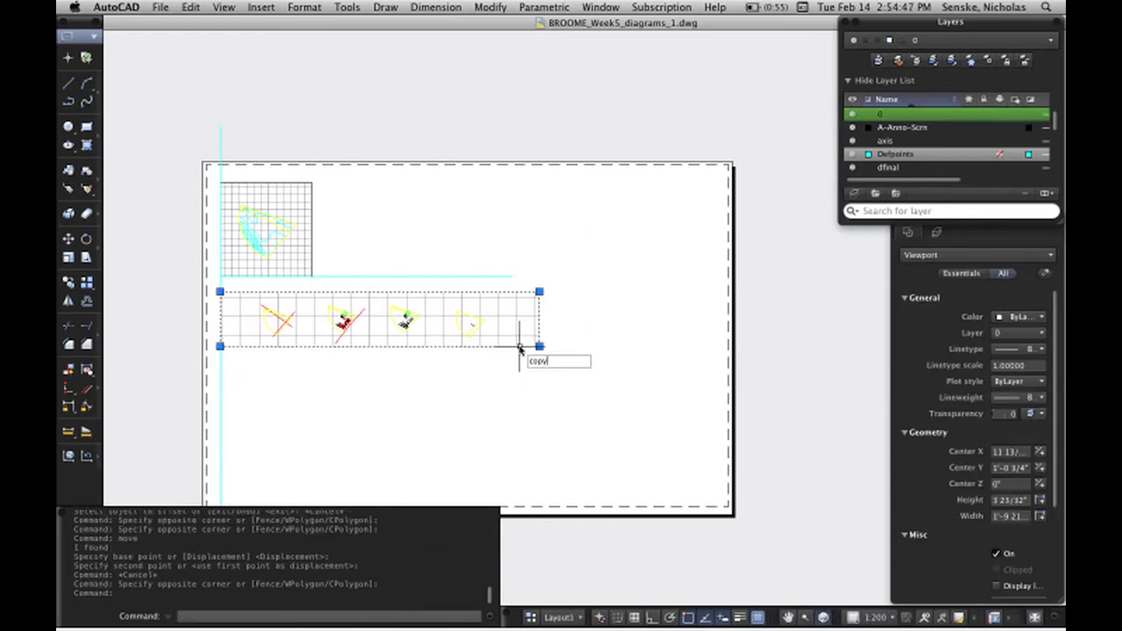
pyautogui.press('Return')
pyautogui.click(630, 384)
pyautogui.press('shift')
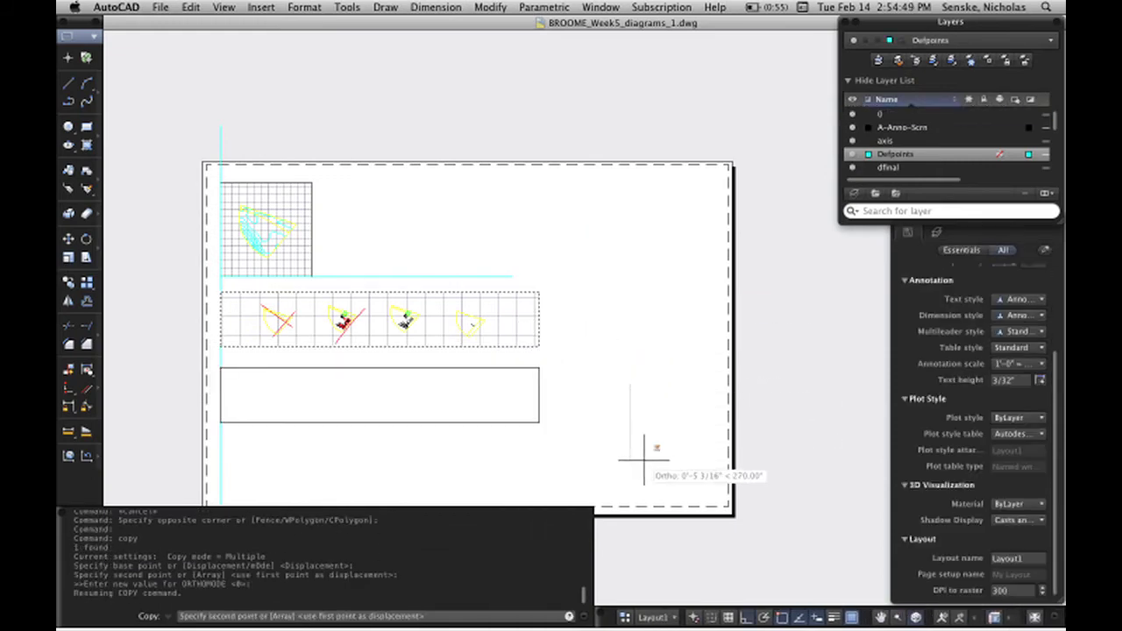
pyautogui.click(675, 461)
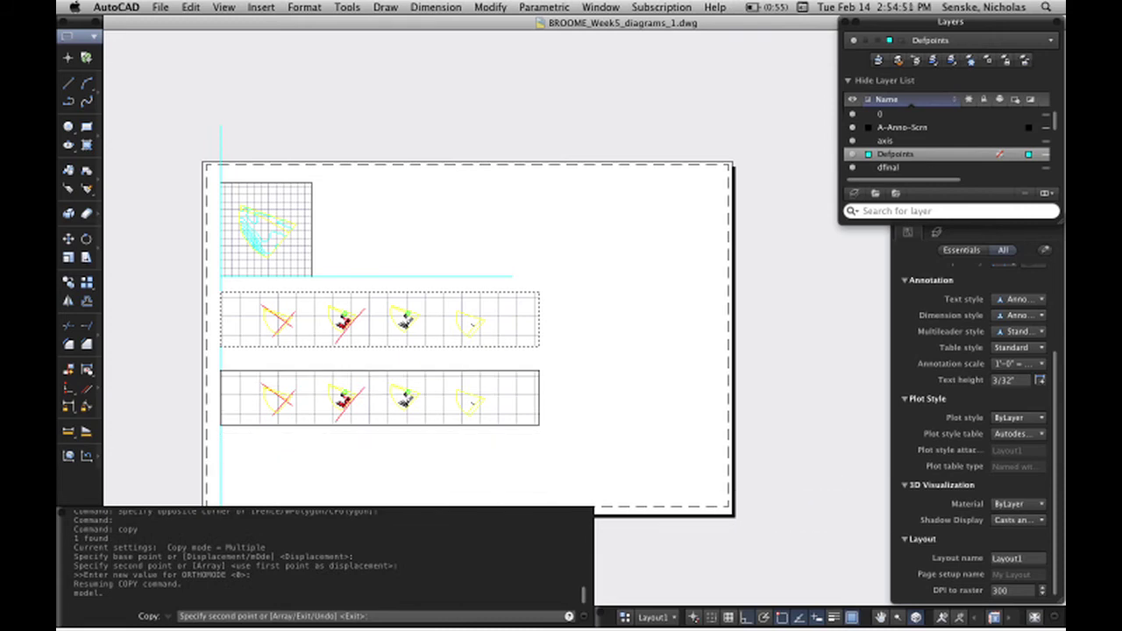
pyautogui.click(642, 525)
pyautogui.press('Escape')
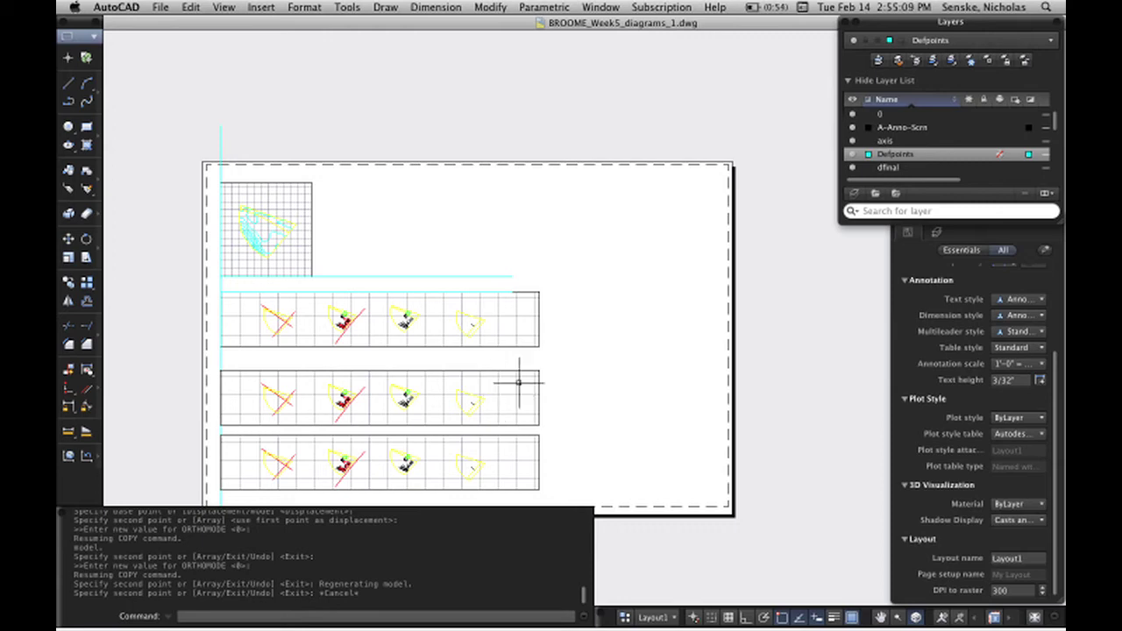
# Step: Switch to Adobe Illustrator and open "my pdf.pdf" from the Desktop
pyautogui.moveTo(591, 380); pyautogui.dragTo(617, 271, button='middle')
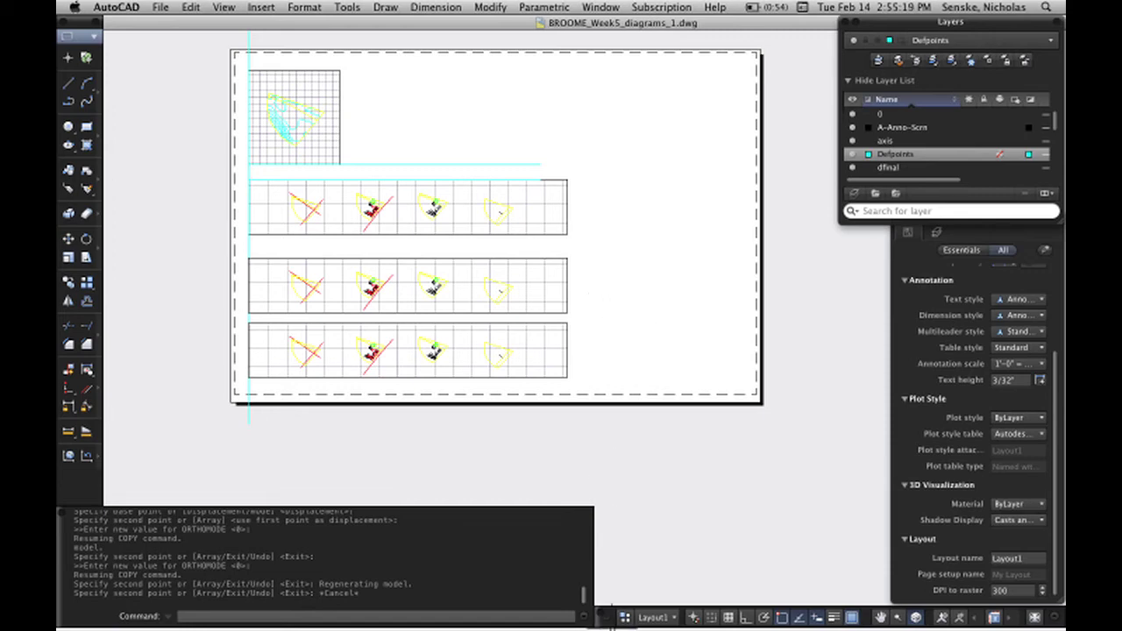
pyautogui.moveTo(664, 605)
pyautogui.click(710, 596)
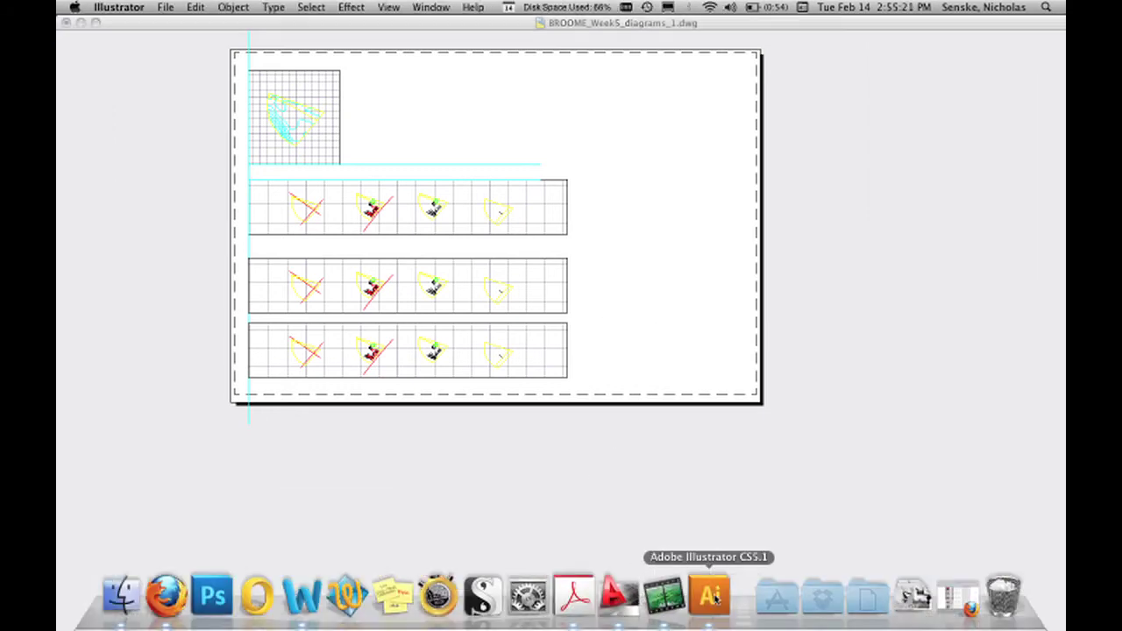
pyautogui.click(167, 7)
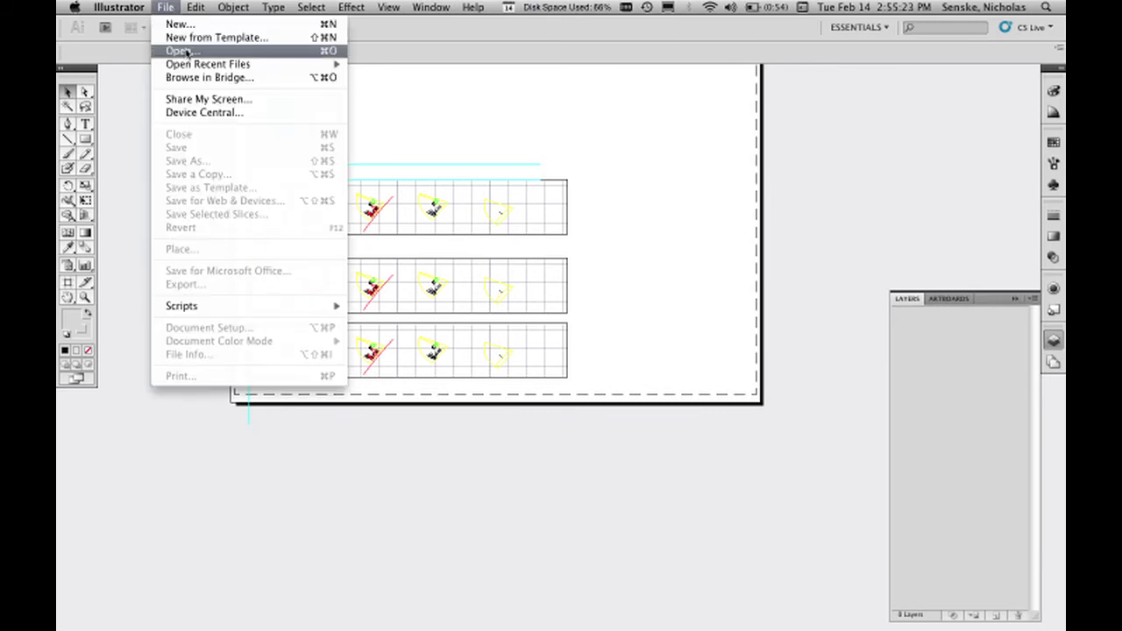
pyautogui.click(182, 51)
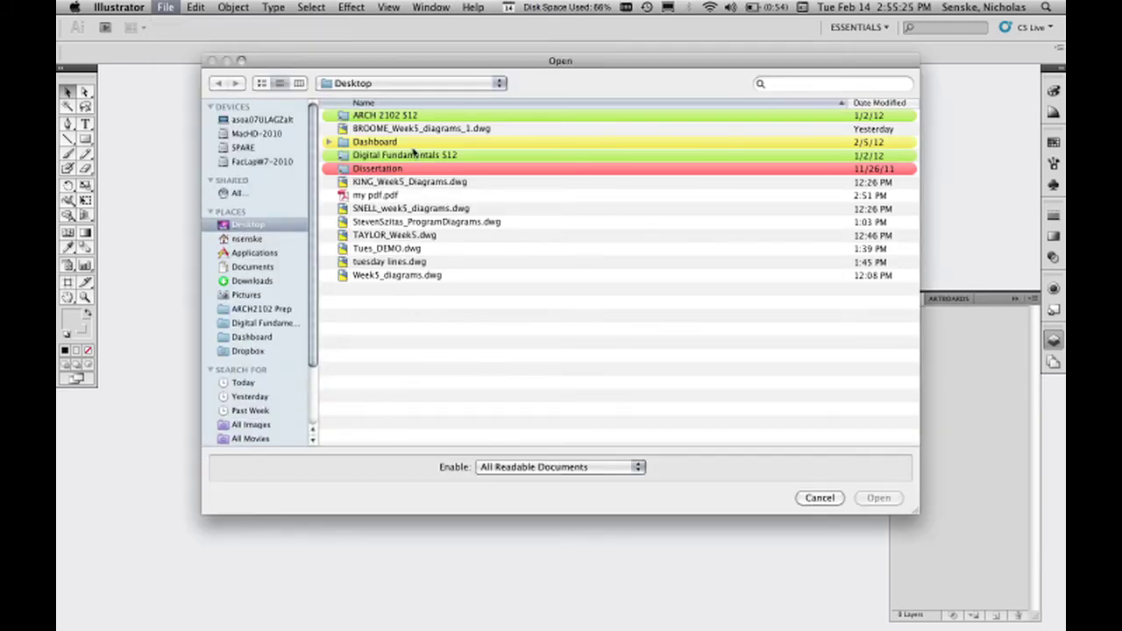
pyautogui.doubleClick(387, 197)
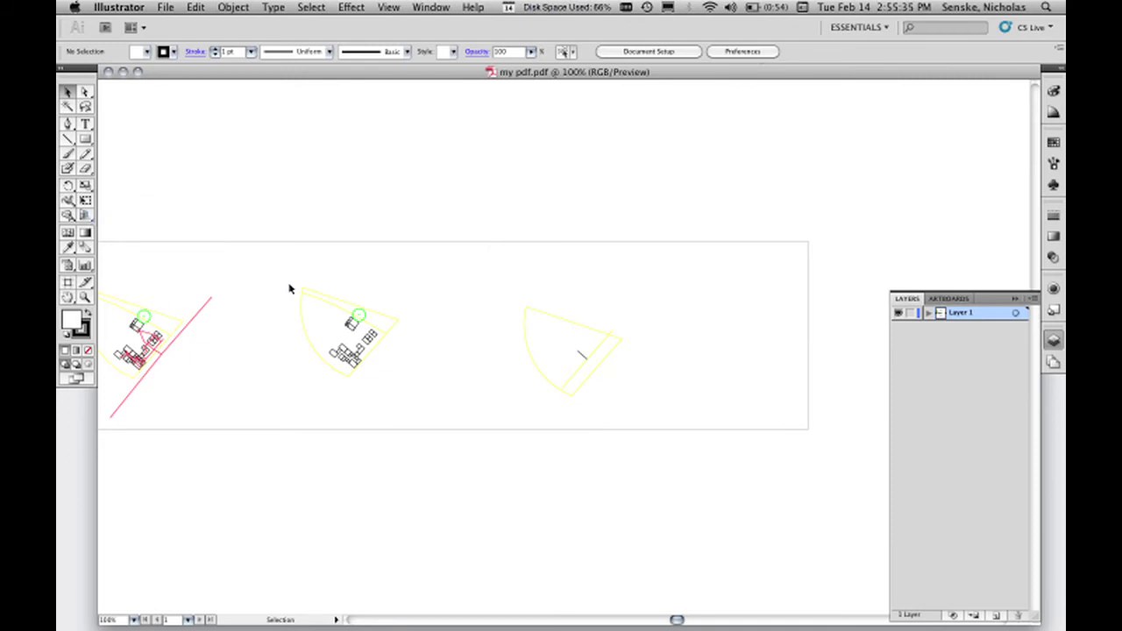
# Step: View the PDF sheet at 50% with both diagram frames in sight and expand Layer 1 to inspect its groups
pyautogui.click(85, 297)
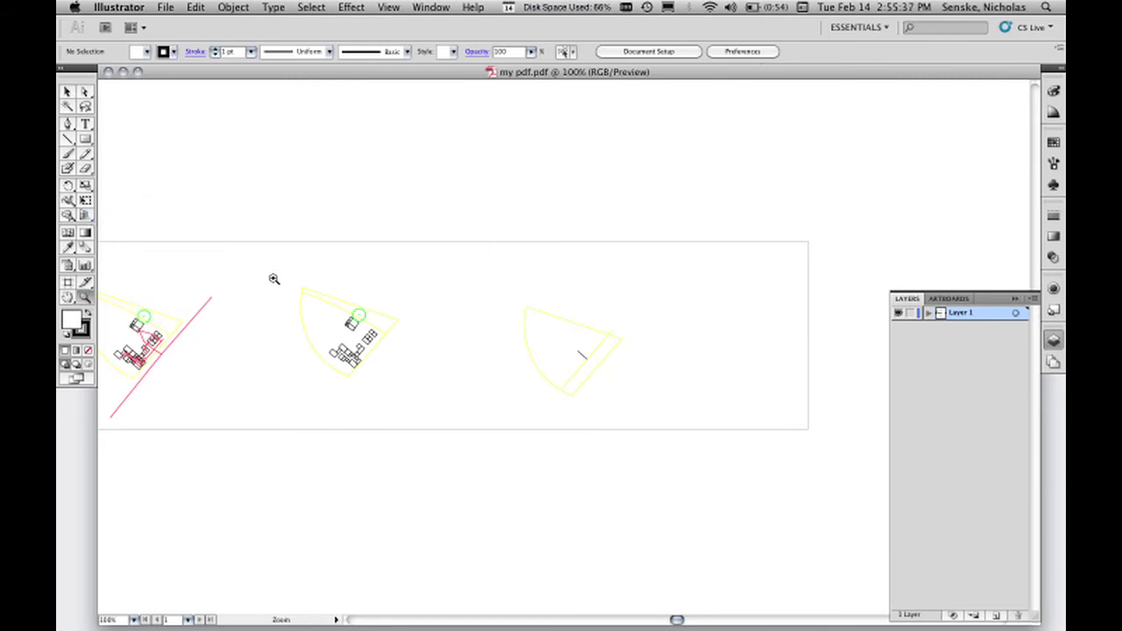
pyautogui.keyDown('alt'); pyautogui.click(279, 279); pyautogui.keyUp('alt')
pyautogui.keyDown('alt'); pyautogui.click(289, 279); pyautogui.keyUp('alt')
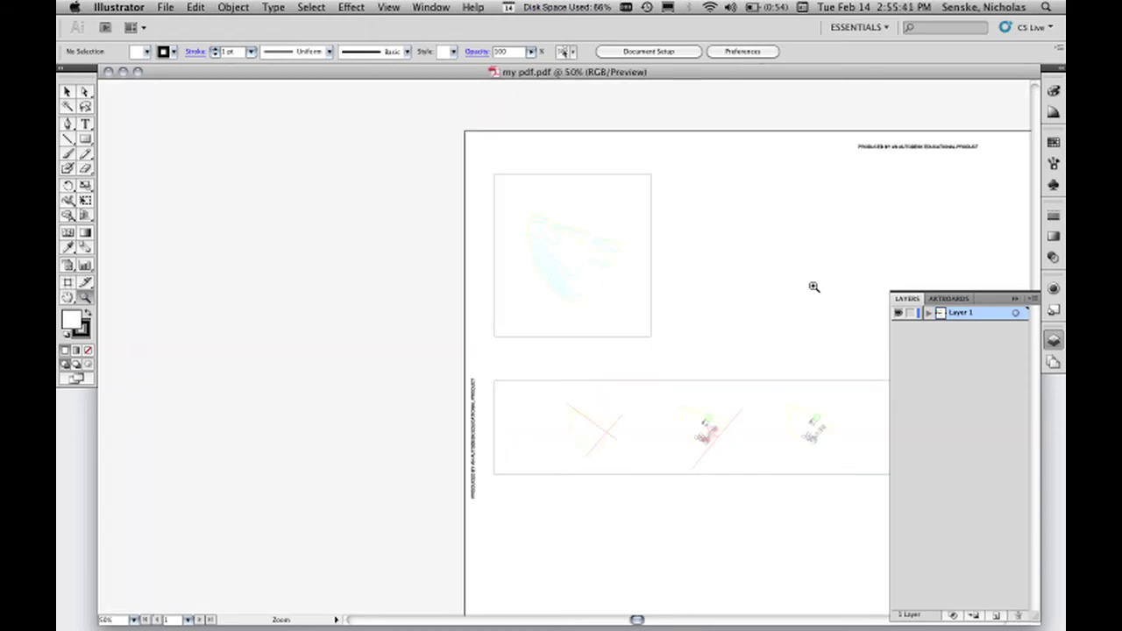
pyautogui.hscroll(5, 691, 312)
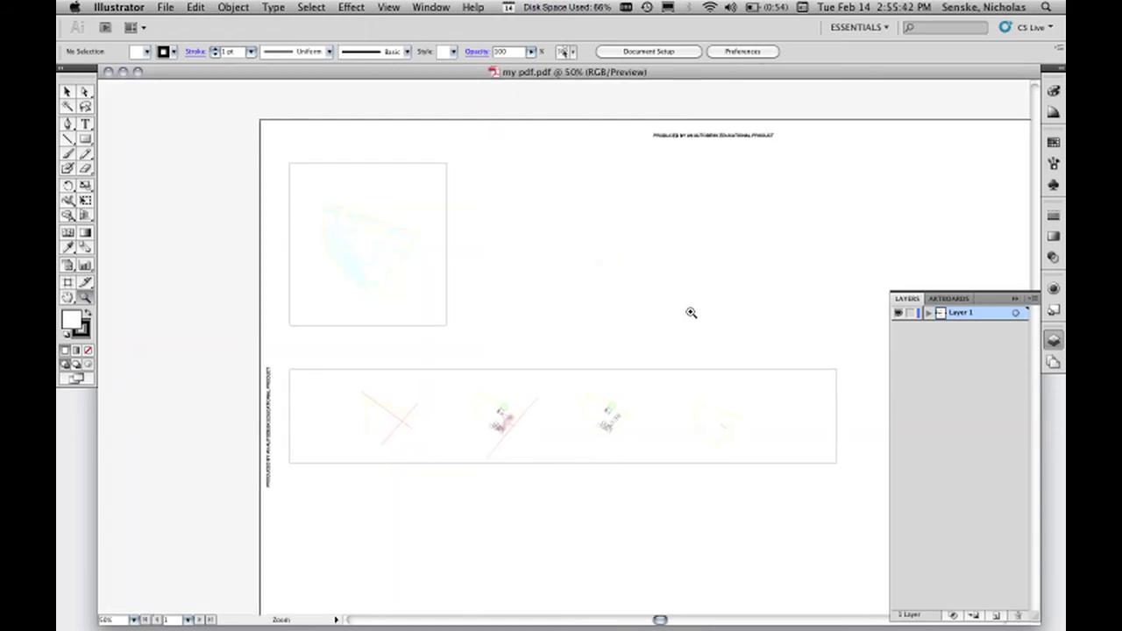
pyautogui.click(928, 313)
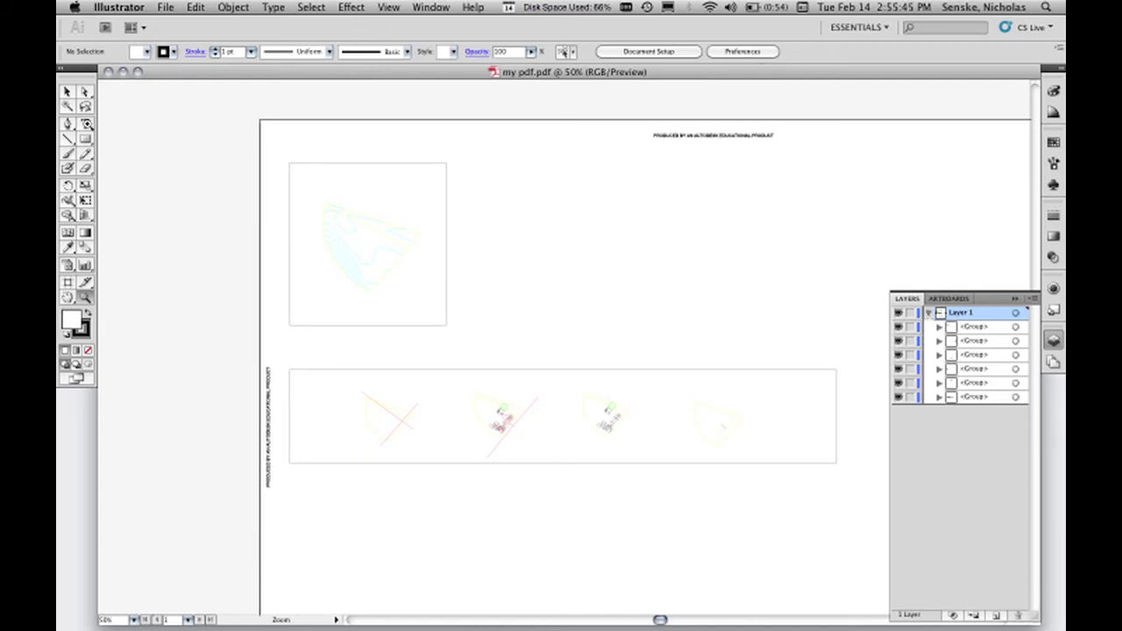
# Step: Release the clipping mask on the group holding the Autodesk educational stamp text at the sheet's upper edge
pyautogui.click(68, 92)
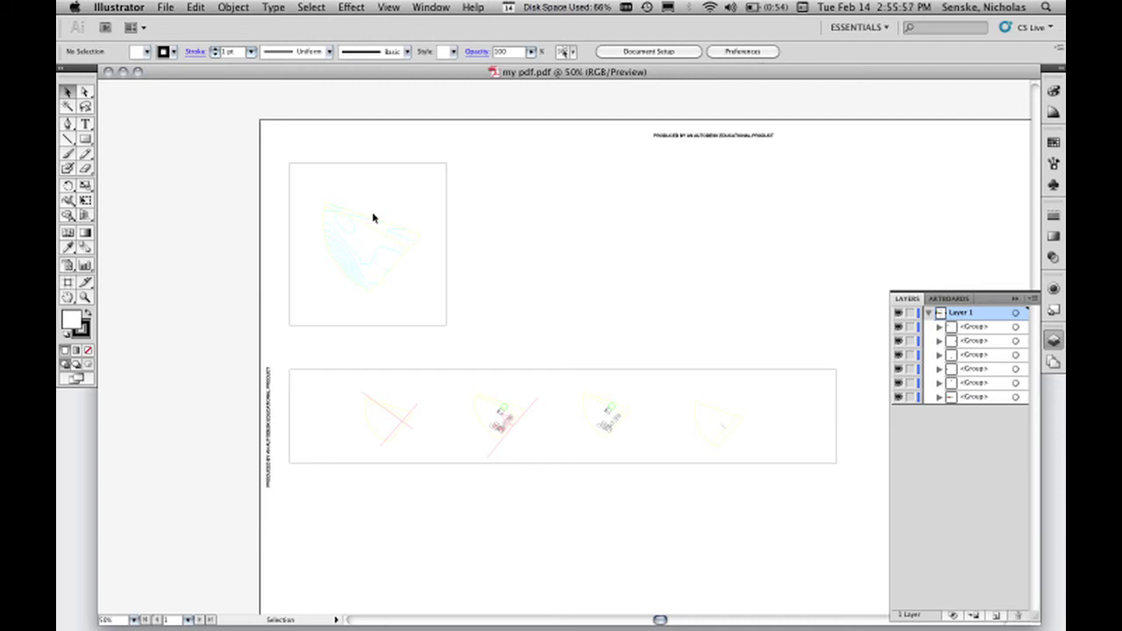
pyautogui.click(746, 139)
pyautogui.rightClick(745, 134)
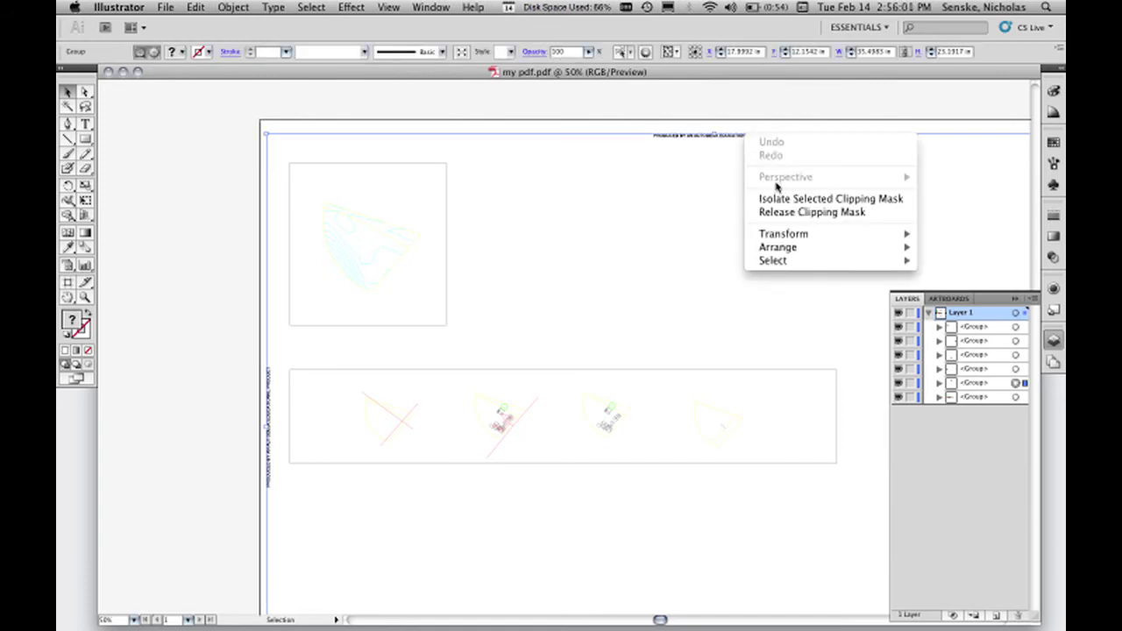
pyautogui.click(781, 212)
pyautogui.click(731, 157)
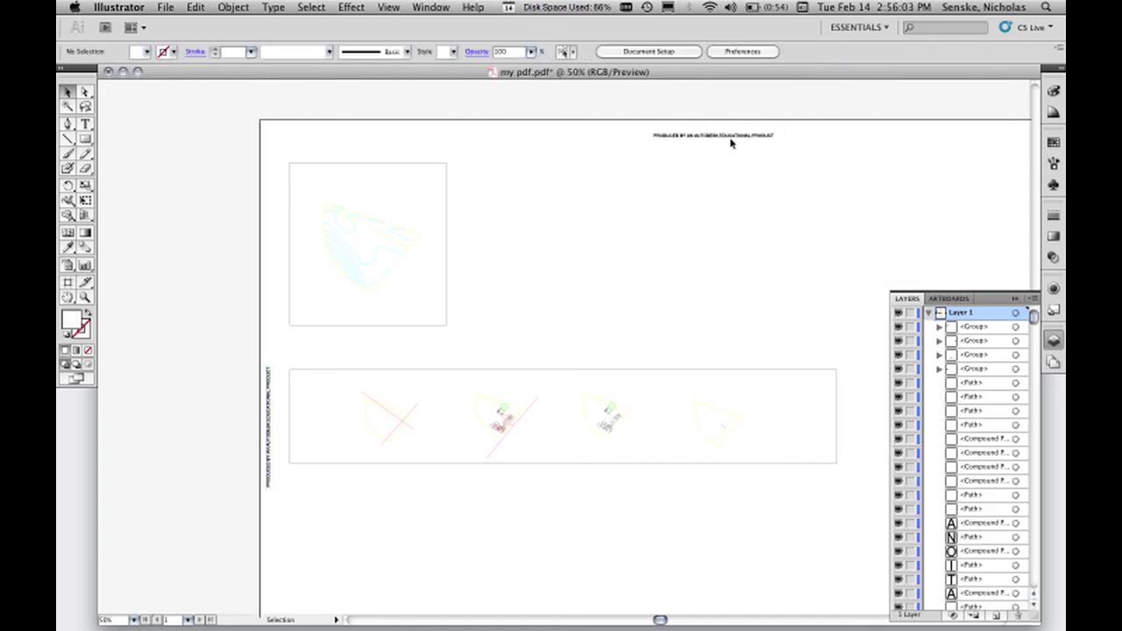
# Step: Try to delete the educational stamp text along the sheet's upper edge with a selection box, and undo the deletion
pyautogui.click(730, 136)
pyautogui.moveTo(809, 170); pyautogui.dragTo(619, 108)
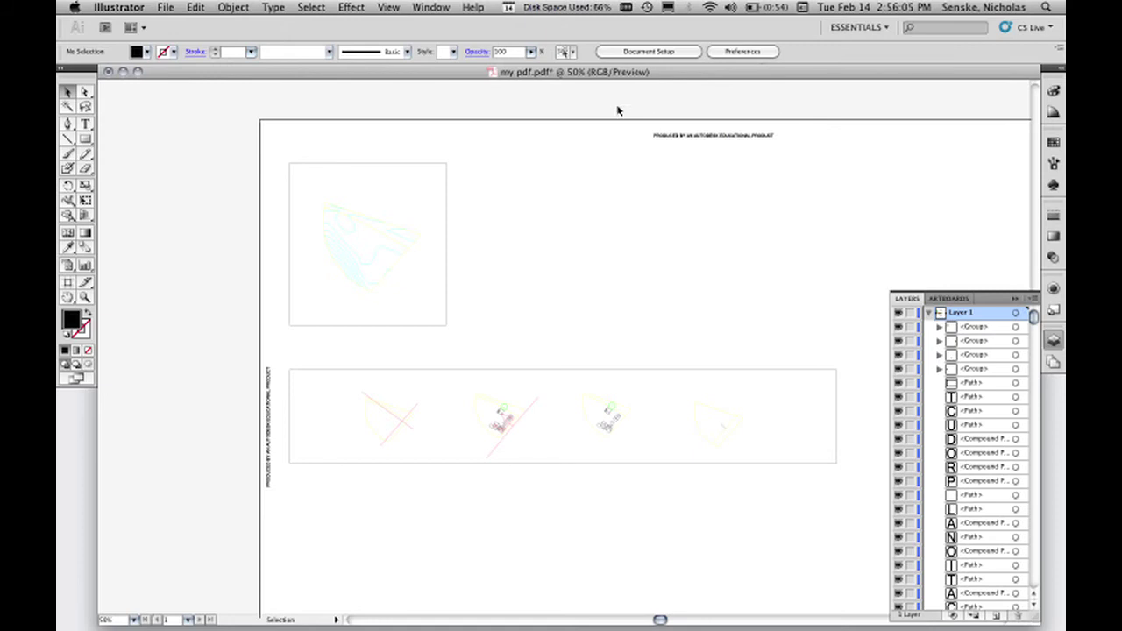
pyautogui.press('Delete')
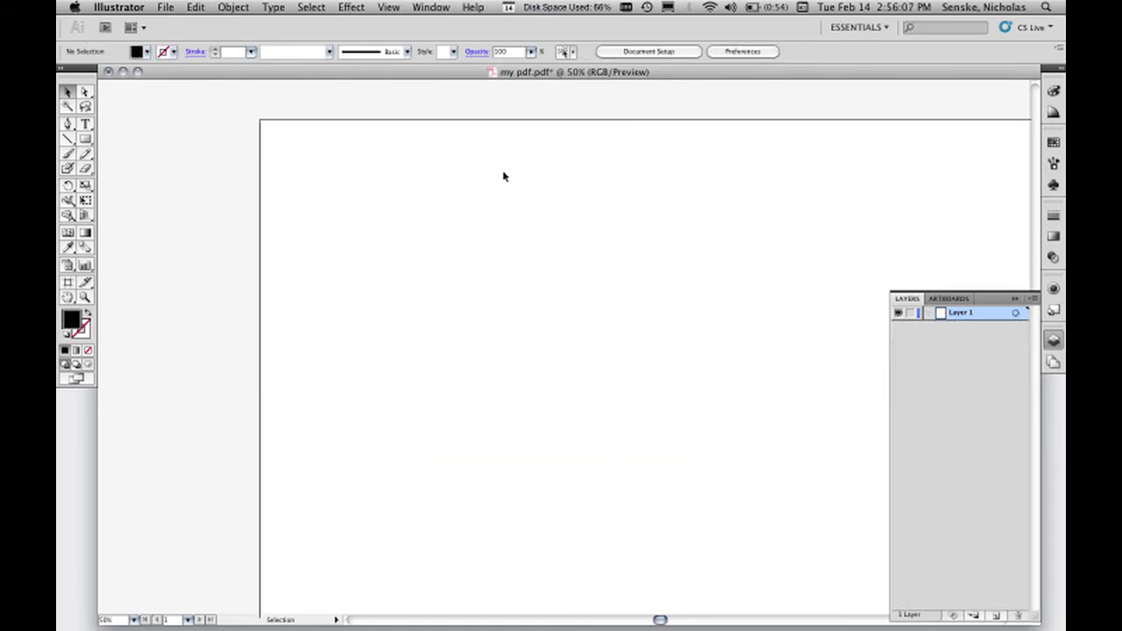
pyautogui.press('super+z')
pyautogui.rightClick(535, 181)
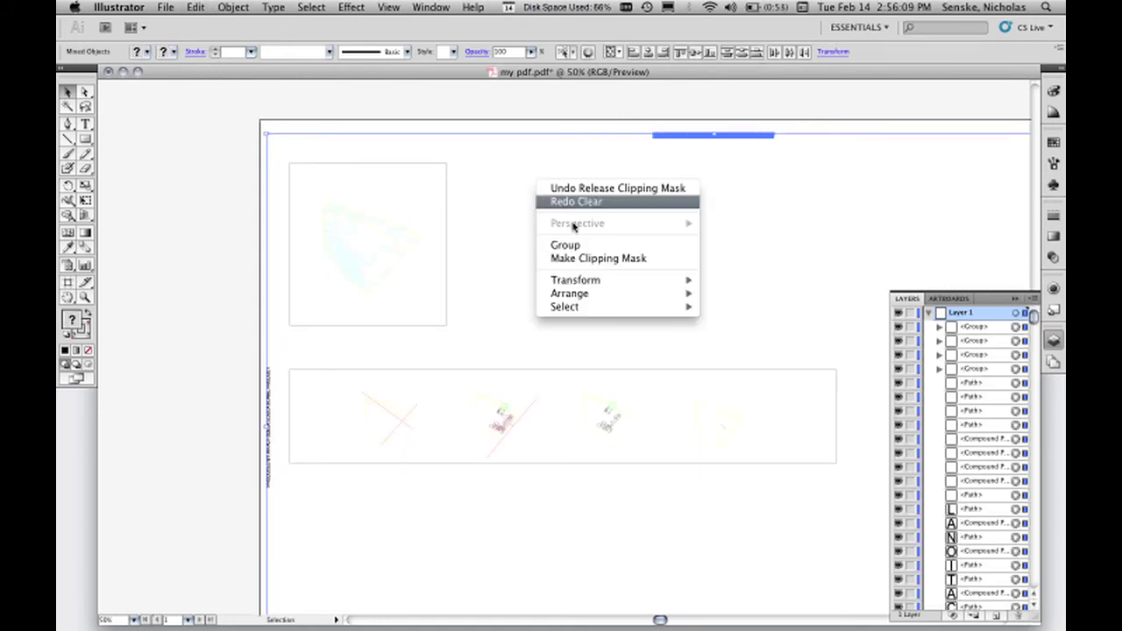
pyautogui.rightClick(740, 137)
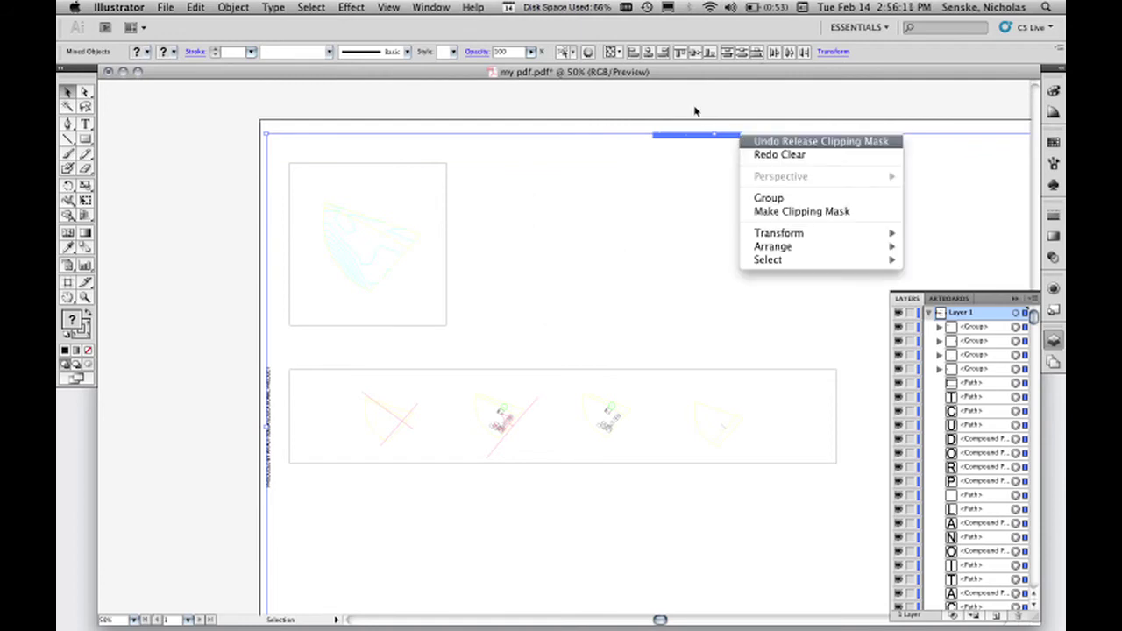
pyautogui.click(713, 120)
pyautogui.click(714, 120)
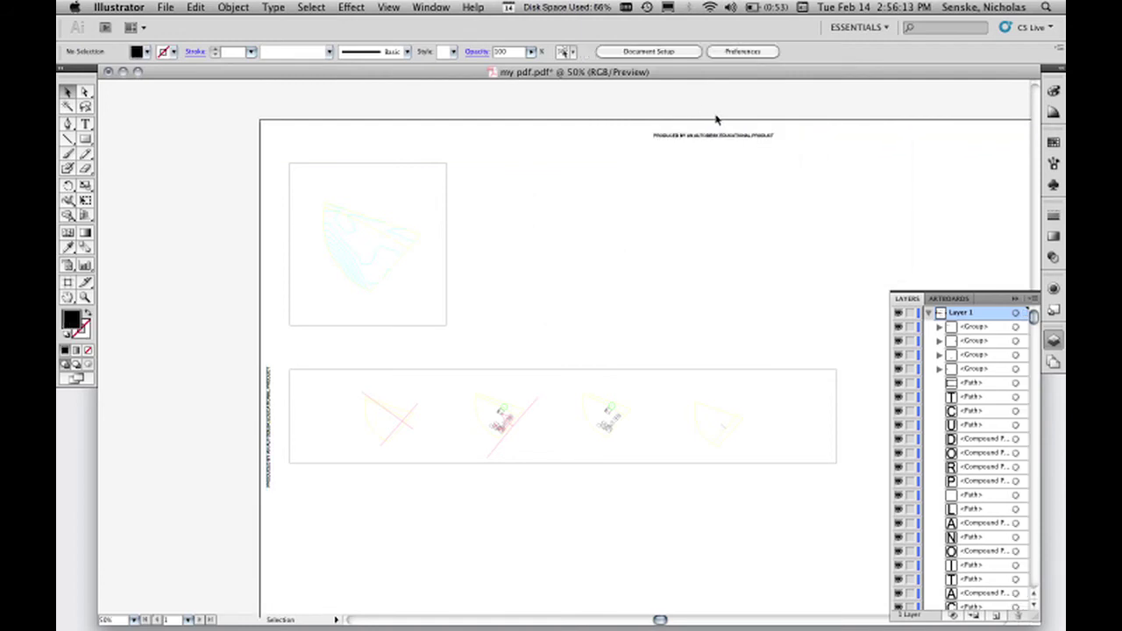
# Step: Release the clipping mask on the group selected at the vertical educational stamp text along the sheet's left edge
pyautogui.click(763, 137)
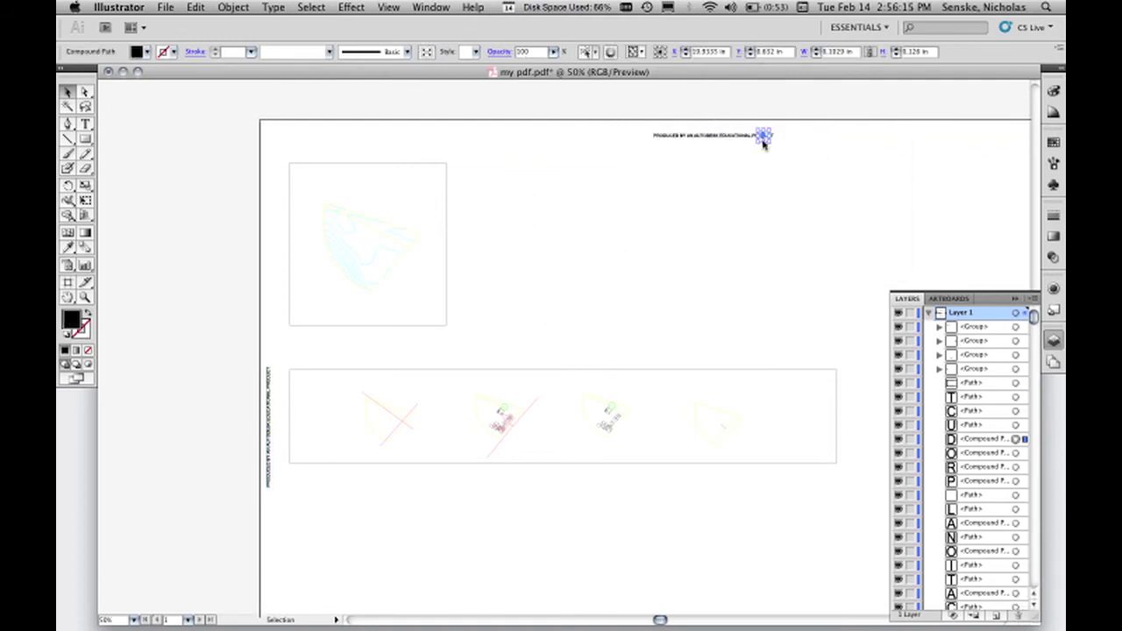
pyautogui.click(269, 378)
pyautogui.rightClick(269, 378)
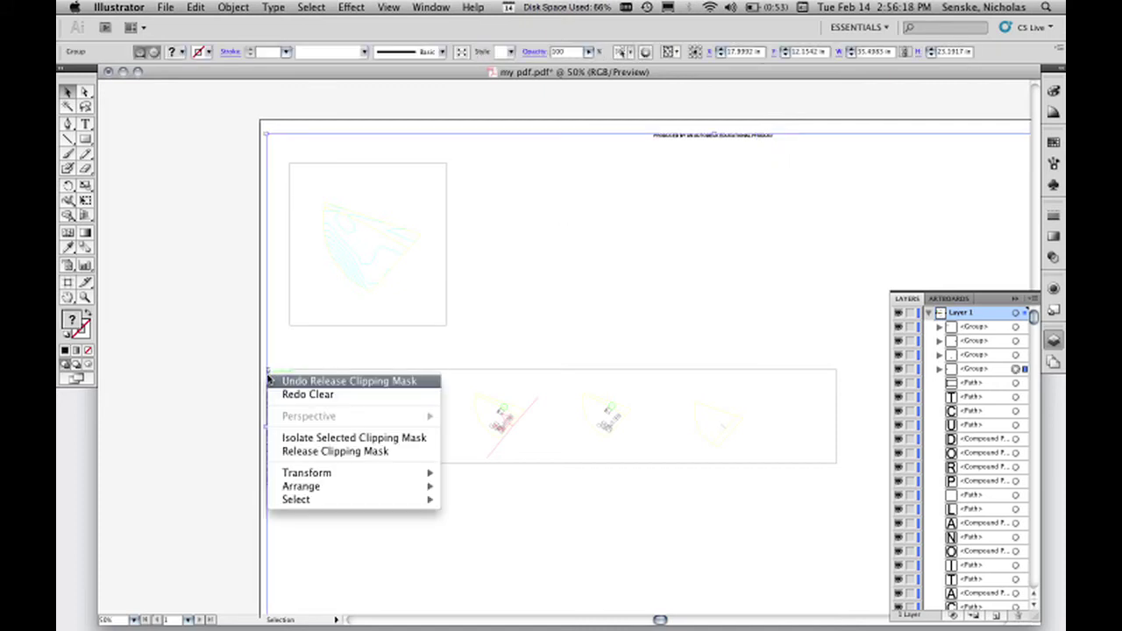
pyautogui.click(335, 451)
pyautogui.click(541, 214)
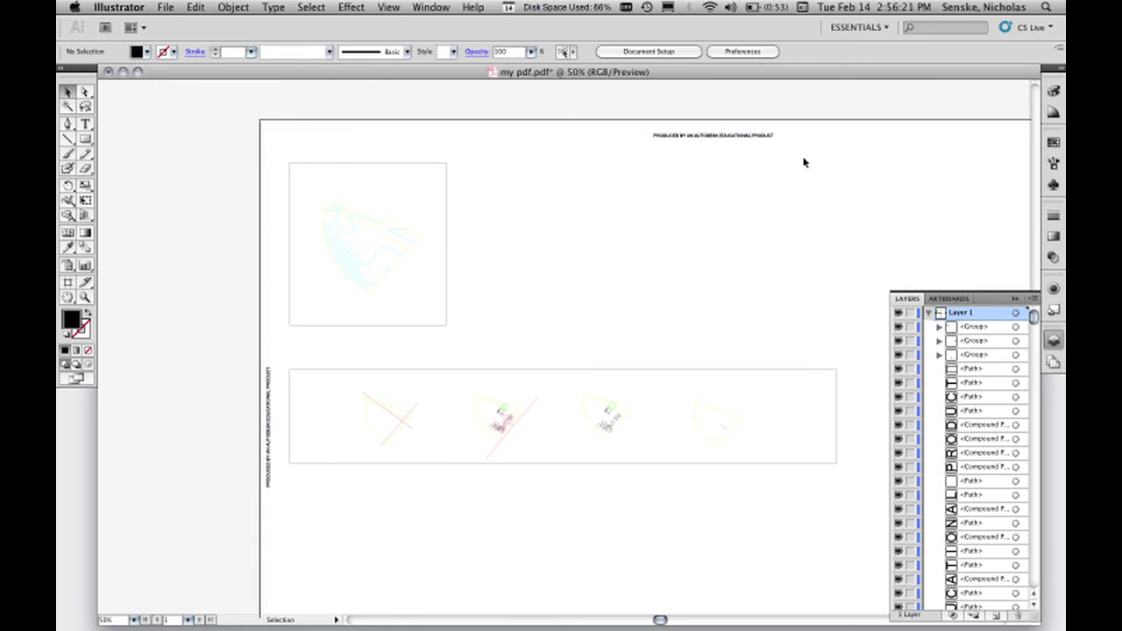
# Step: Try to select the upper educational stamp text on its own with selection boxes, both on the sheet and inside its isolated group
pyautogui.moveTo(804, 160); pyautogui.dragTo(635, 115)
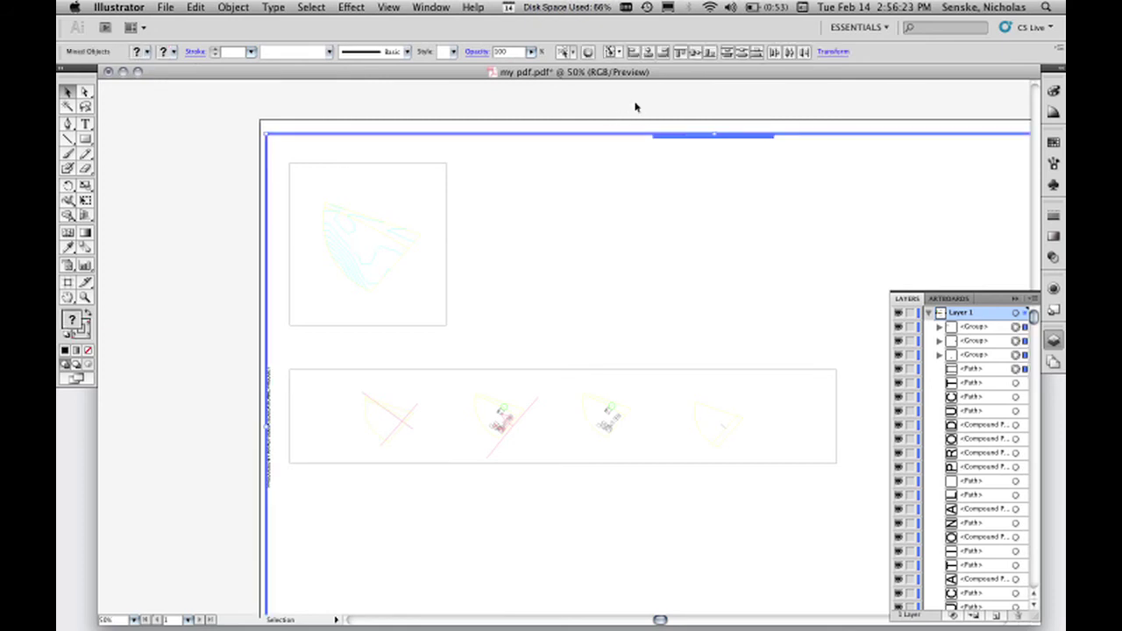
pyautogui.click(616, 133)
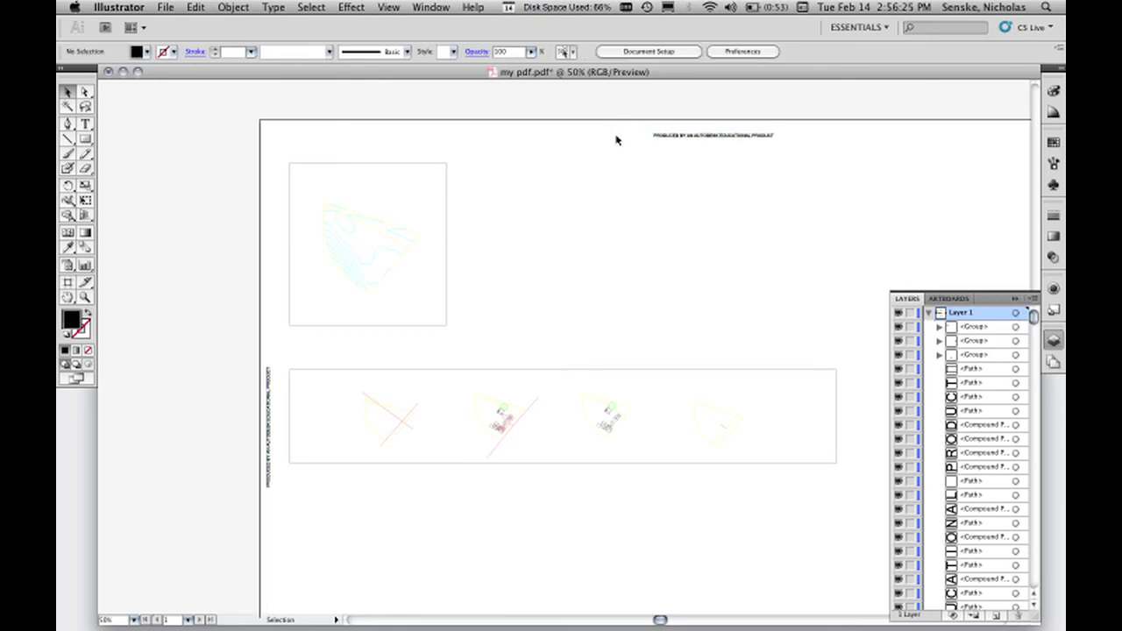
pyautogui.click(672, 135)
pyautogui.doubleClick(676, 137)
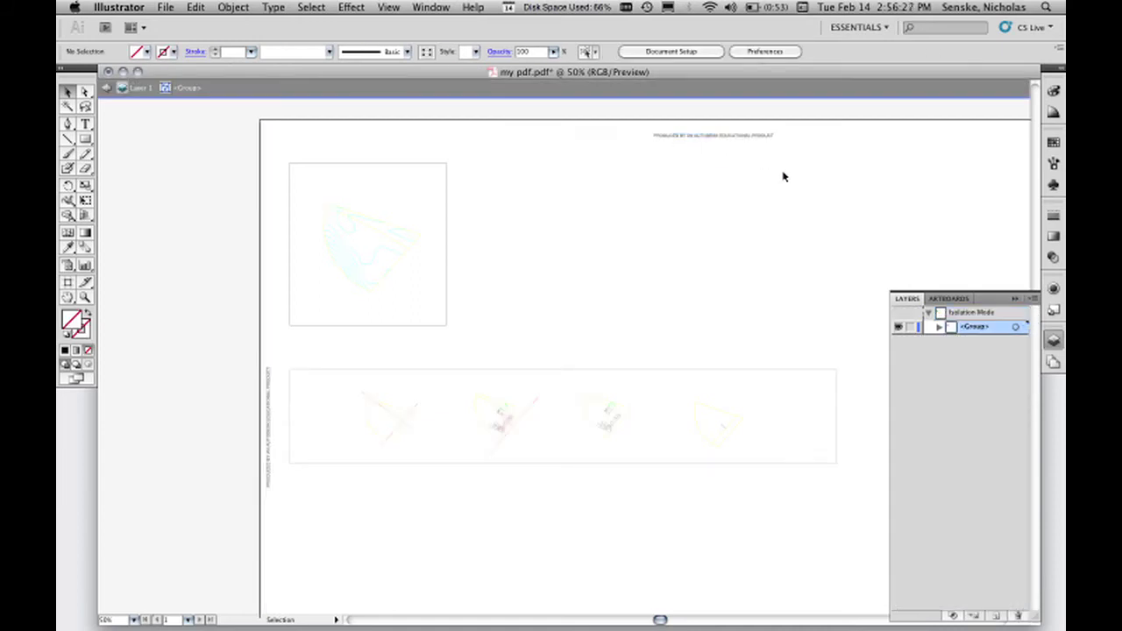
pyautogui.moveTo(792, 168); pyautogui.dragTo(596, 127)
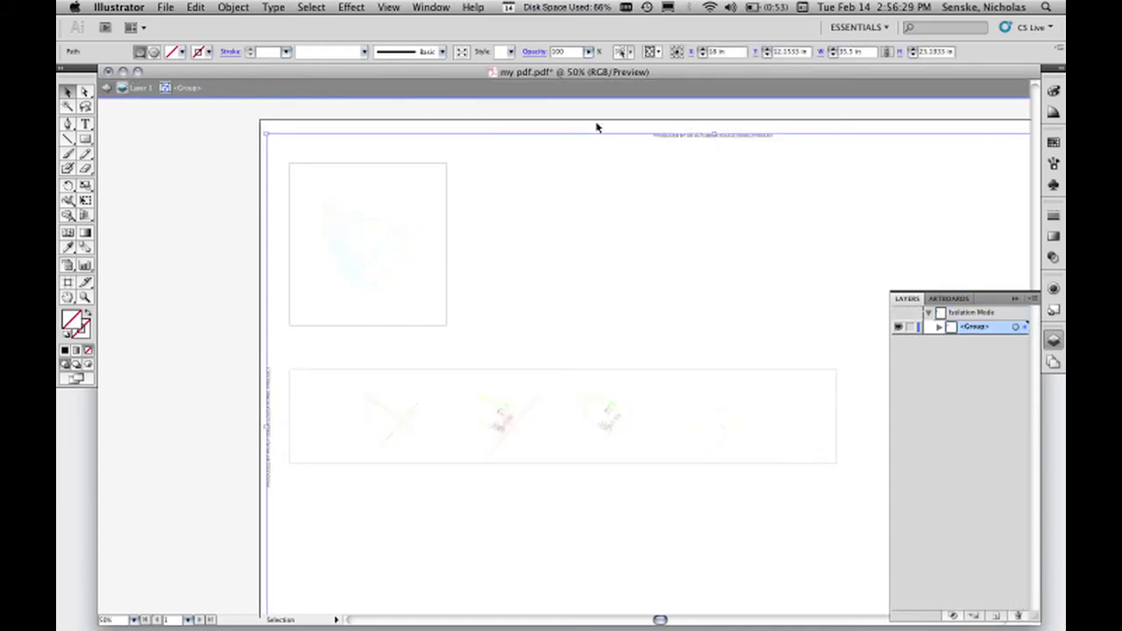
pyautogui.click(596, 127)
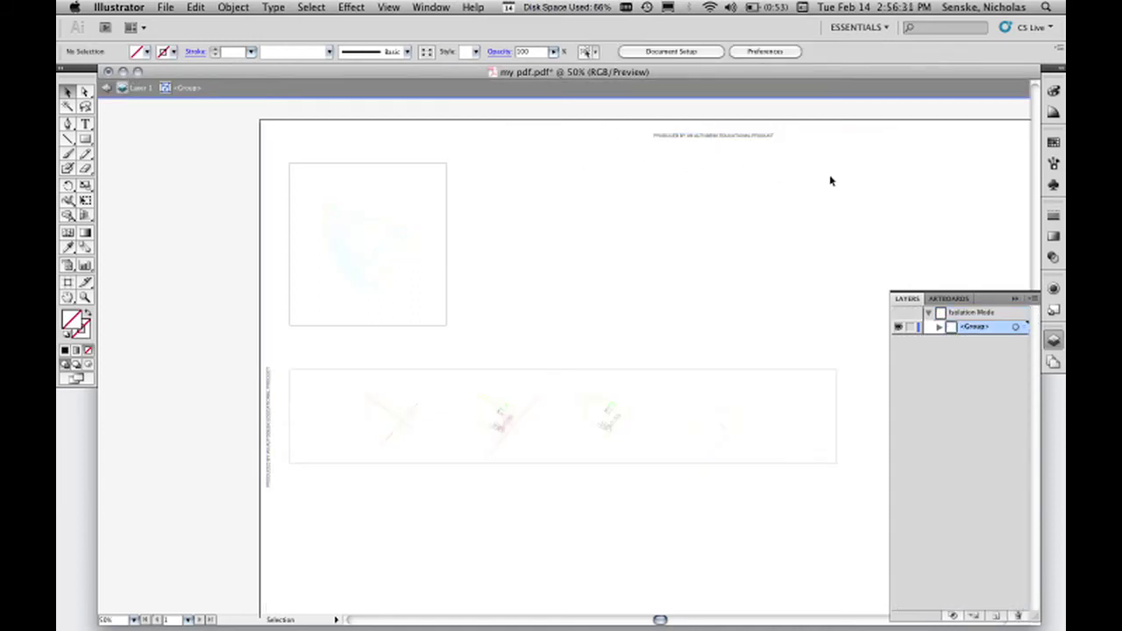
pyautogui.scroll(1, 956, 269)
pyautogui.click(1015, 326)
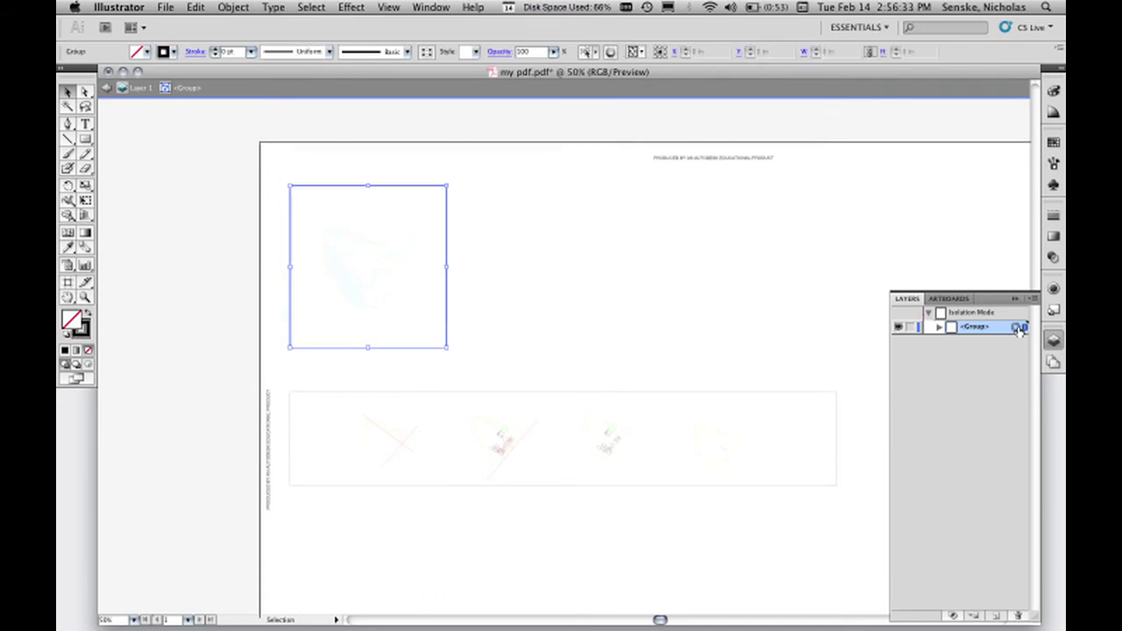
pyautogui.doubleClick(597, 234)
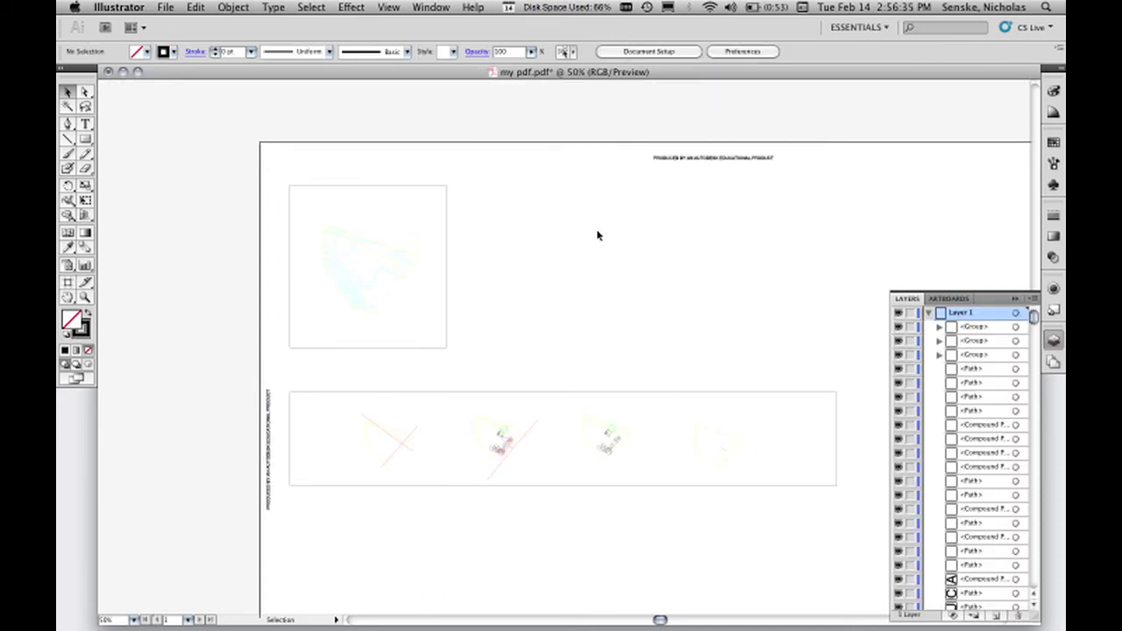
# Step: Release the clipping mask on the group selected at the vertical educational stamp text along the sheet's left edge once more
pyautogui.scroll(-5, 894, 226)
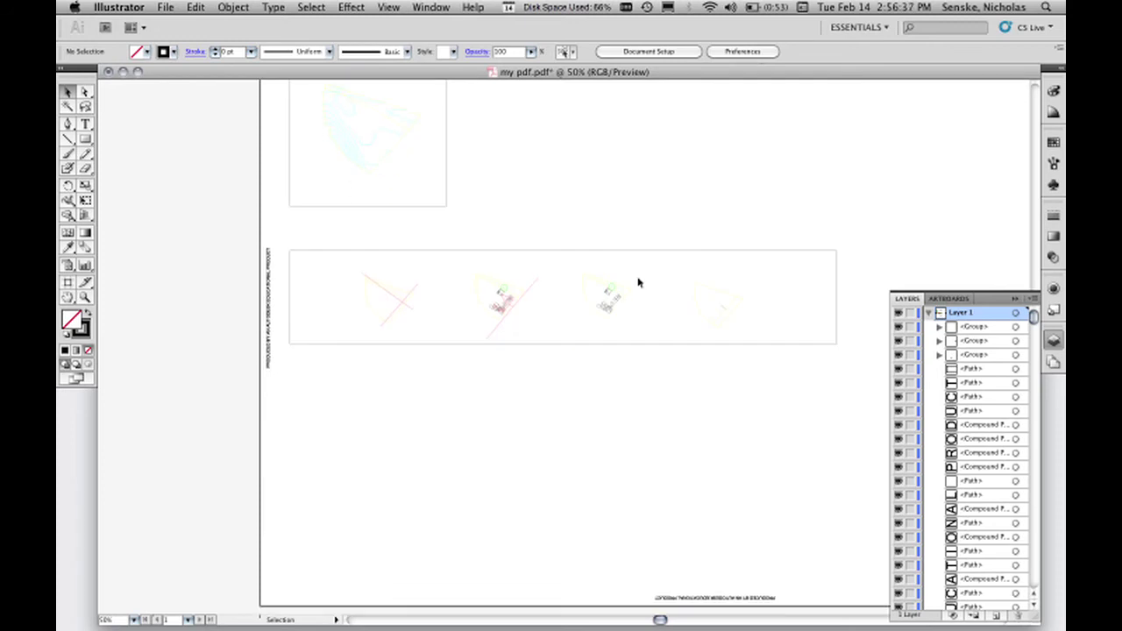
pyautogui.click(271, 343)
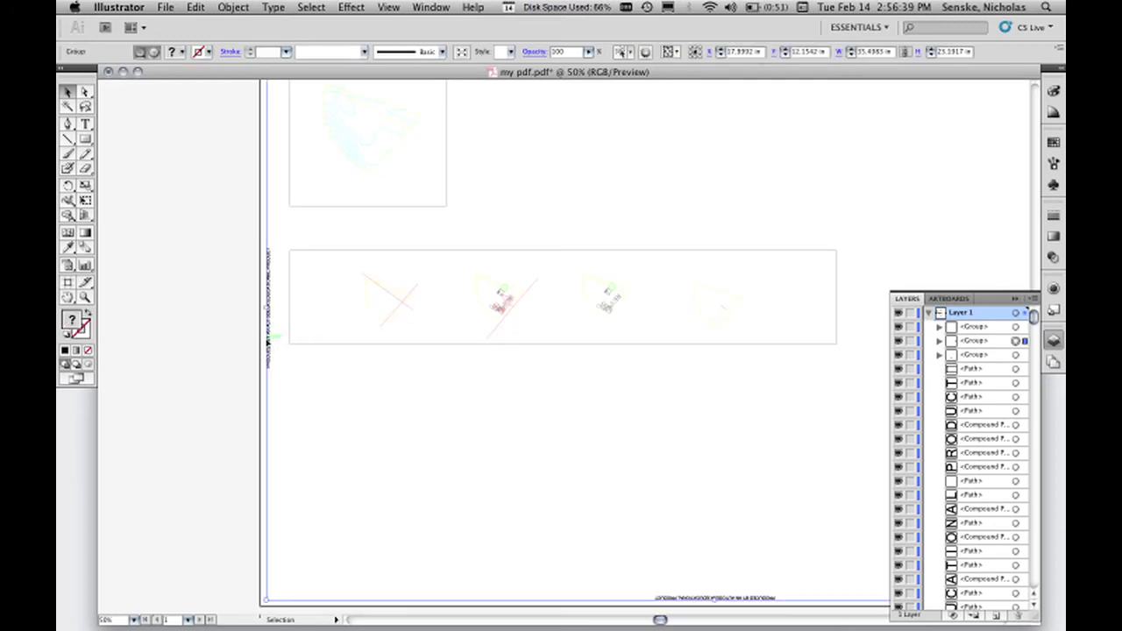
pyautogui.rightClick(265, 431)
pyautogui.click(307, 504)
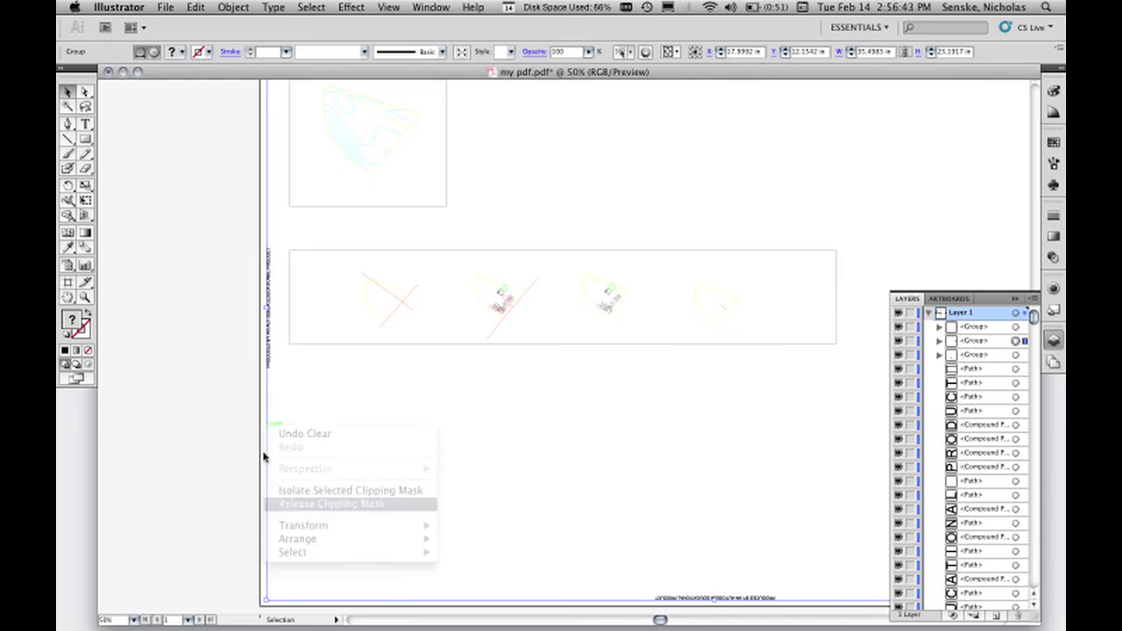
# Step: Select the released clipping path that outlines the sheet and hide it in Layer 1
pyautogui.click(267, 435)
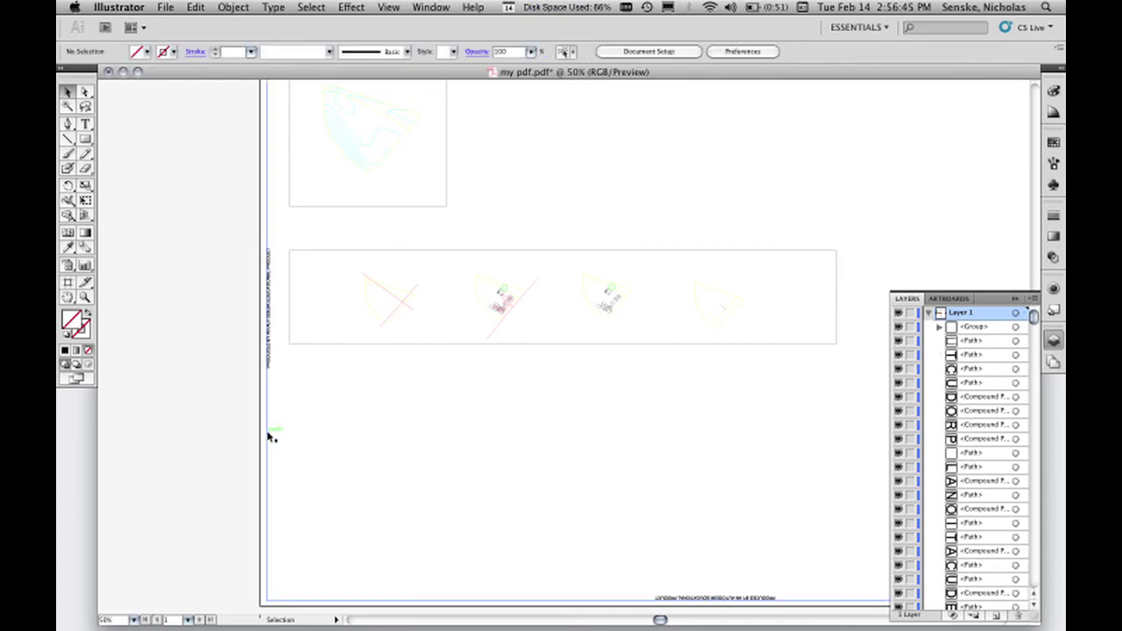
pyautogui.rightClick(269, 437)
pyautogui.click(255, 449)
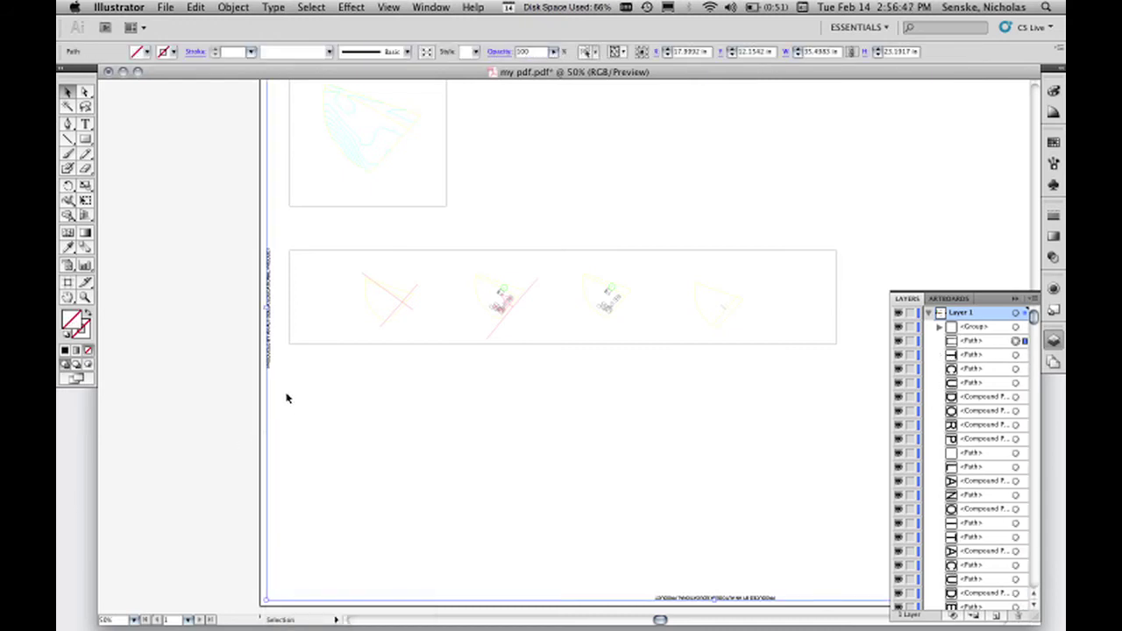
pyautogui.click(839, 346)
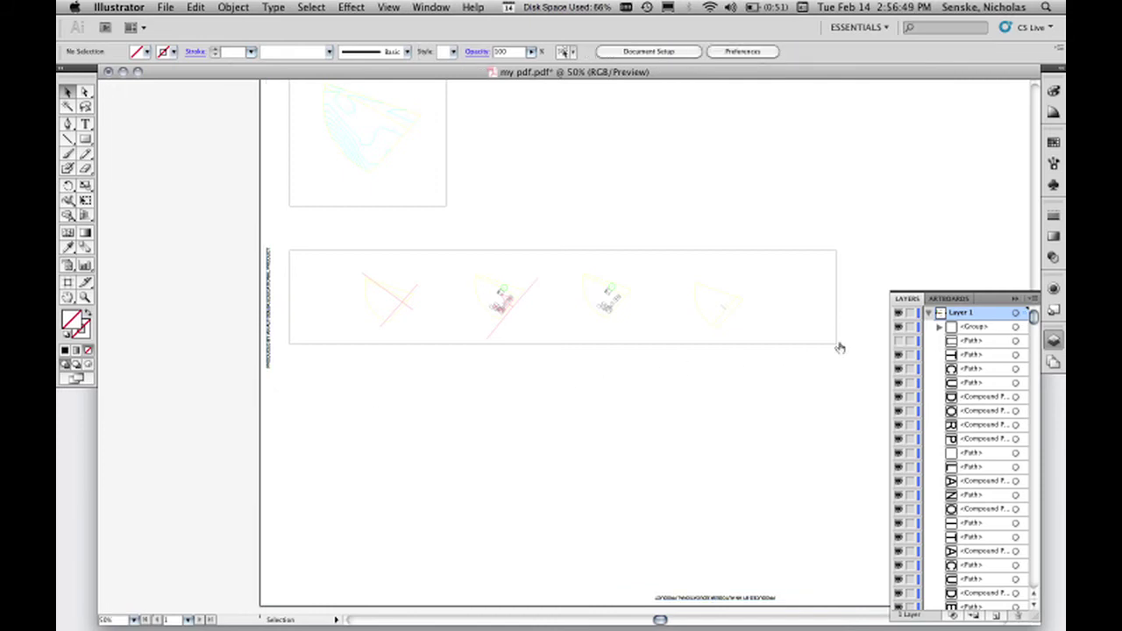
# Step: Release the clipping mask on the group selected along the sheet's upper edge beside the educational stamp text
pyautogui.scroll(3, 631, 403)
pyautogui.click(630, 446)
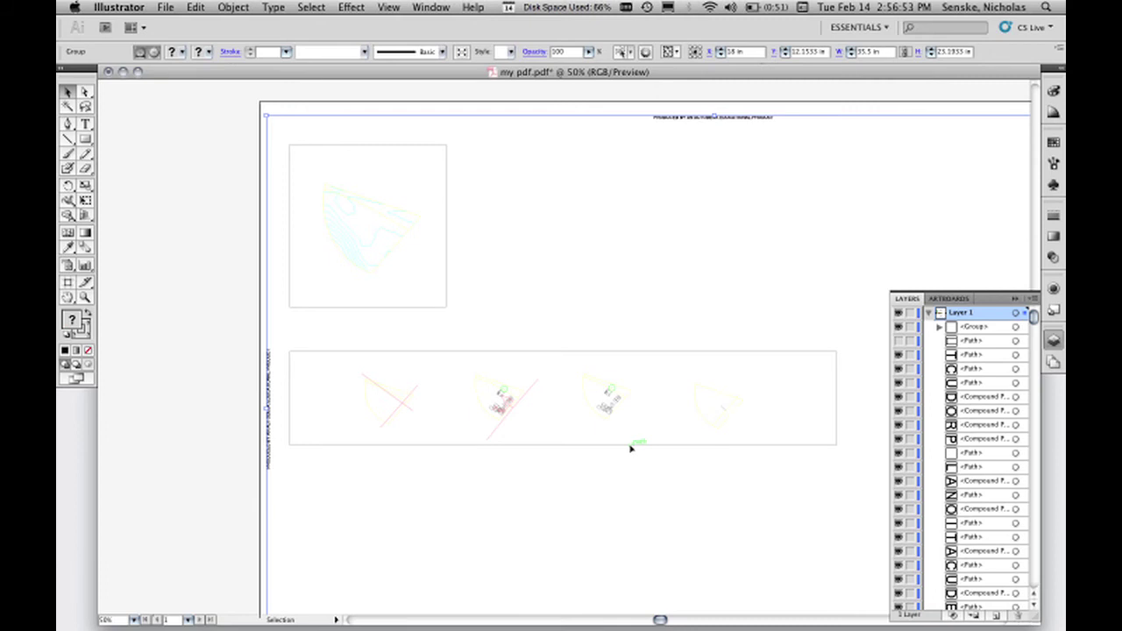
pyautogui.click(608, 272)
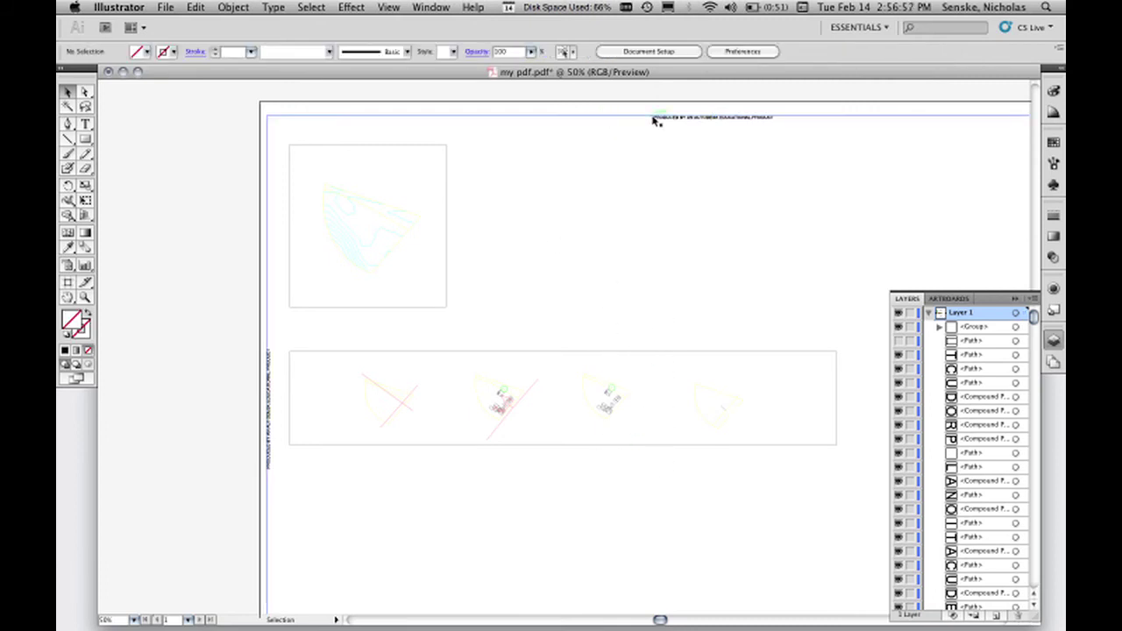
pyautogui.click(653, 119)
pyautogui.click(630, 115)
pyautogui.rightClick(630, 115)
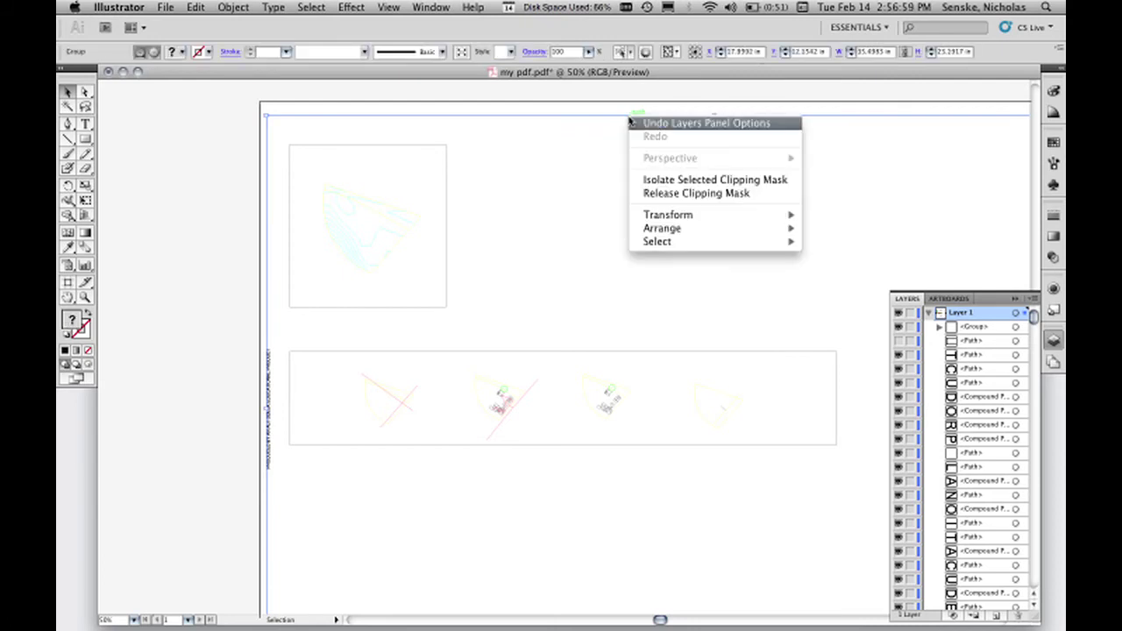
pyautogui.click(661, 192)
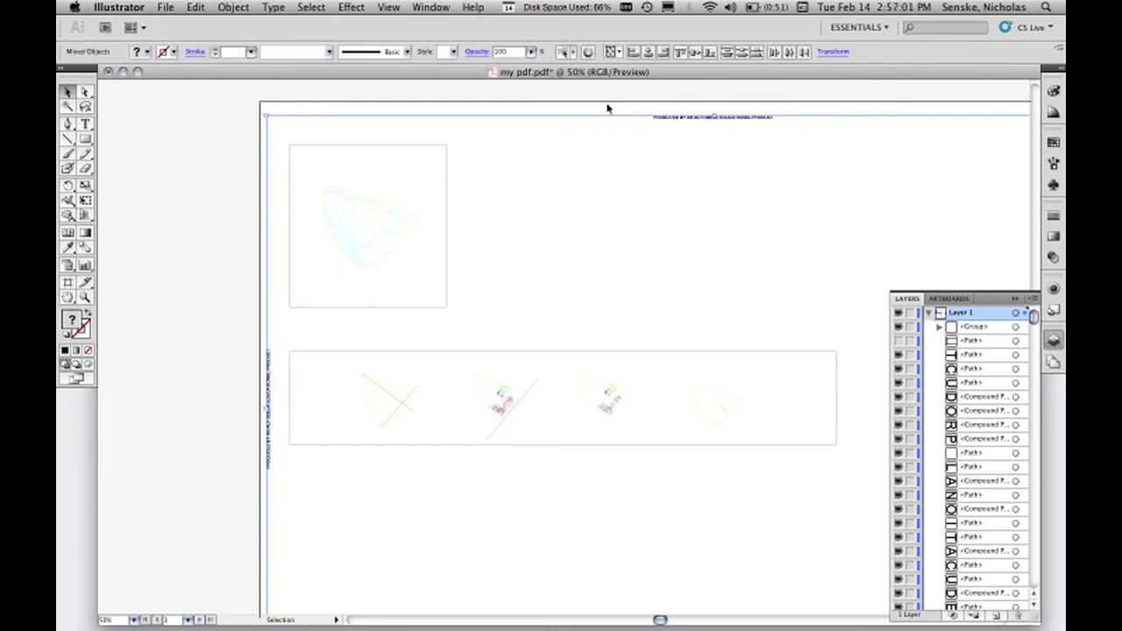
# Step: Check the released outline path along the sheet's upper edge and the topmost group in Layer 1 by selecting each
pyautogui.click(618, 138)
pyautogui.click(619, 119)
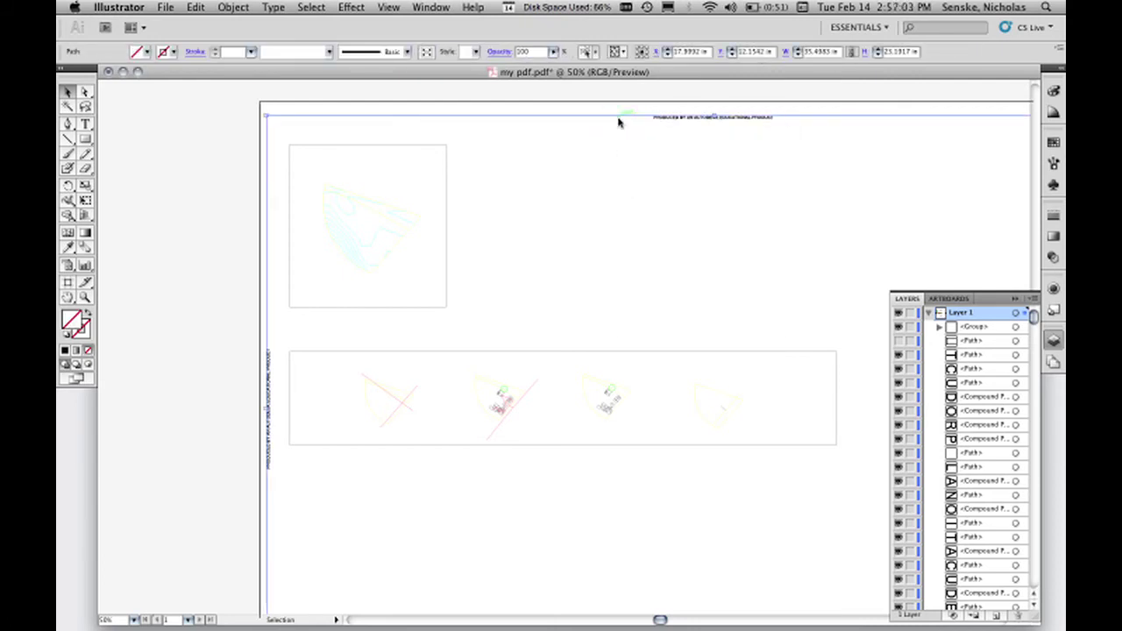
pyautogui.rightClick(619, 117)
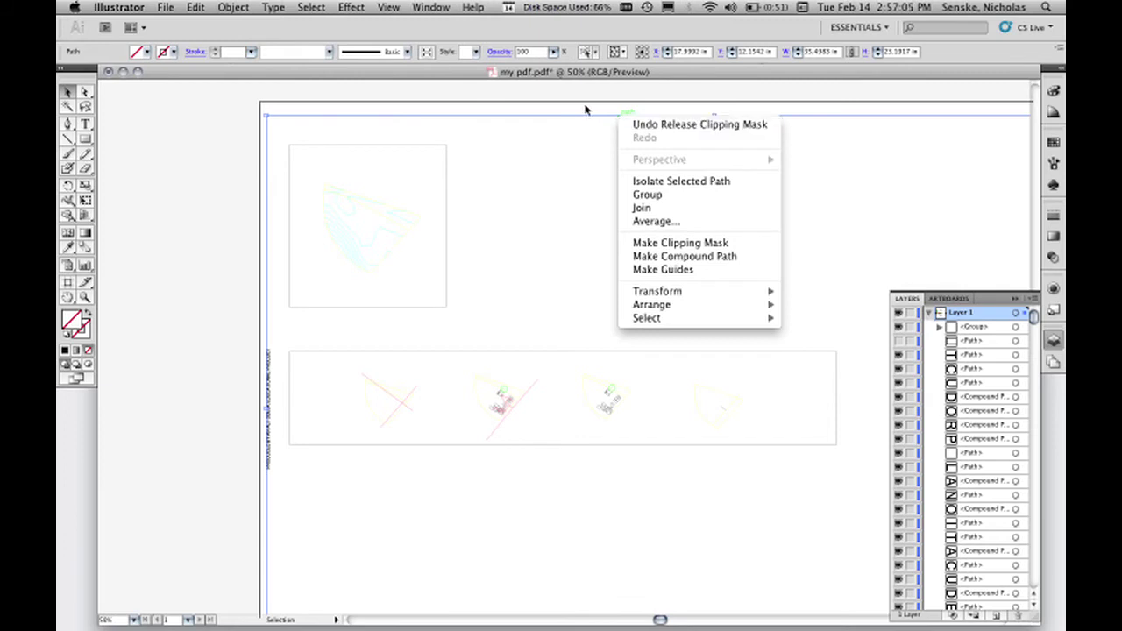
pyautogui.click(586, 109)
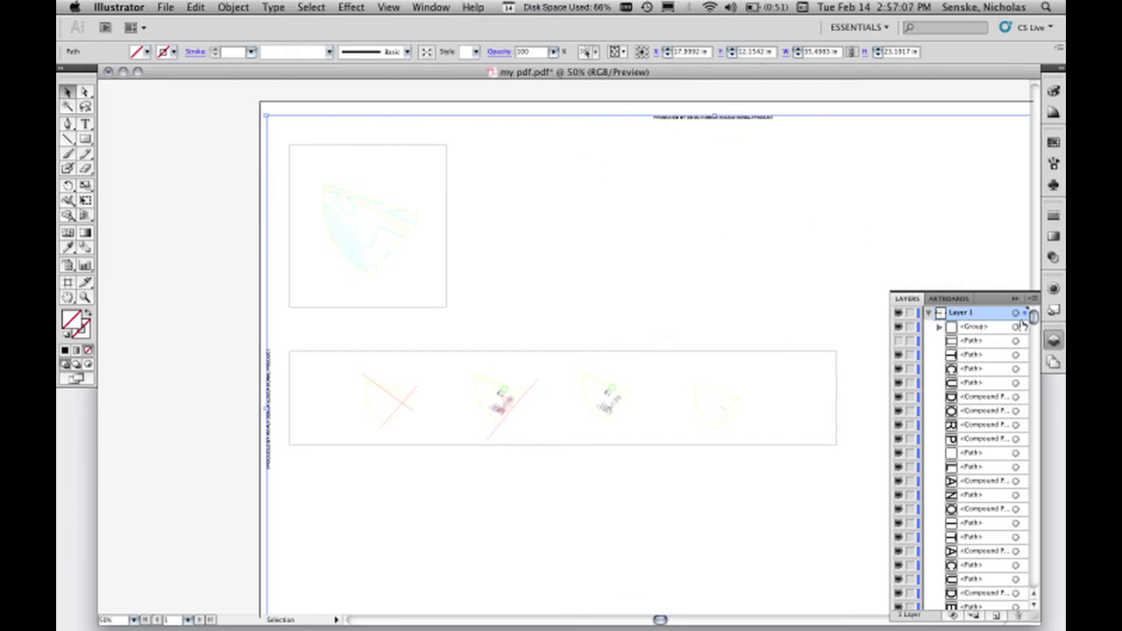
pyautogui.click(1015, 326)
pyautogui.click(826, 195)
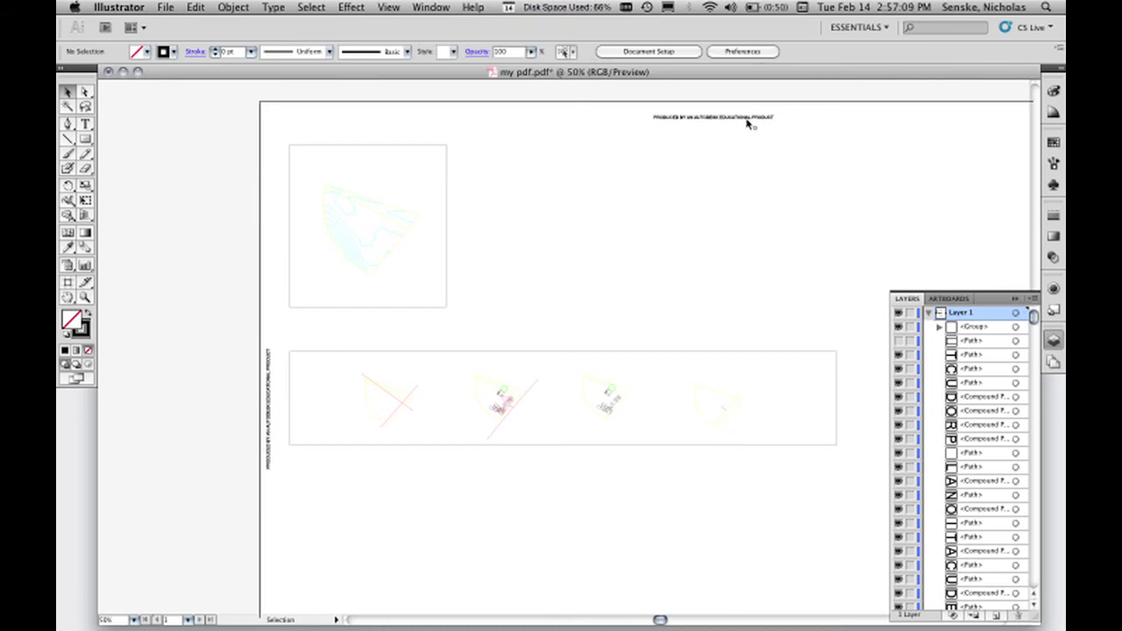
# Step: Try to delete the upper educational stamp text with a selection box around it, and undo the deletion
pyautogui.click(747, 118)
pyautogui.click(778, 147)
pyautogui.moveTo(792, 145); pyautogui.dragTo(645, 101)
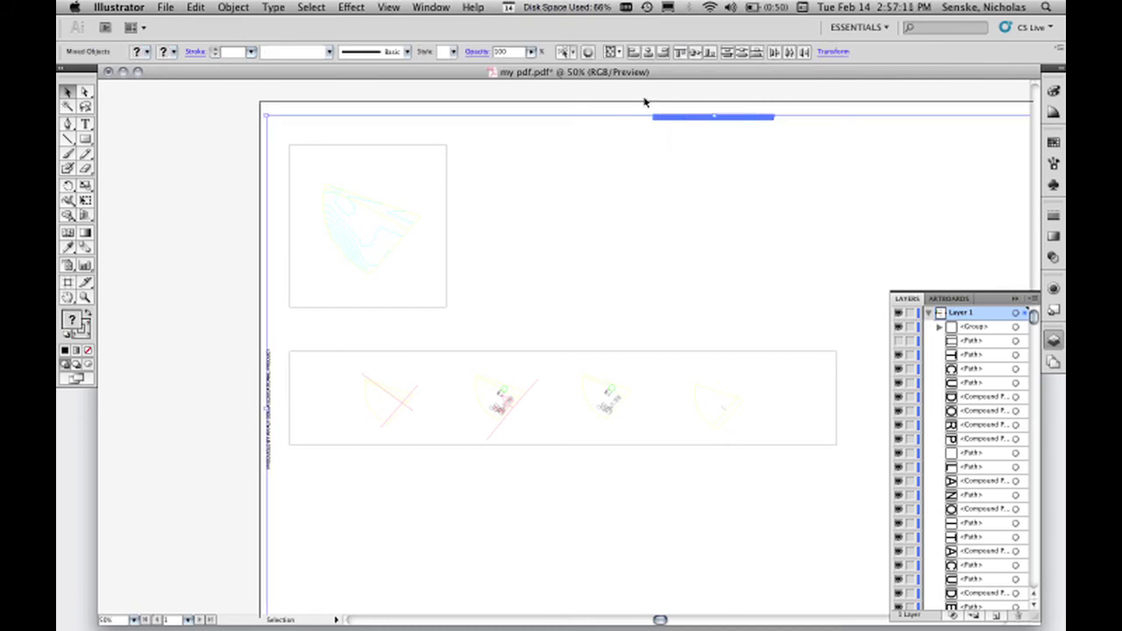
pyautogui.press('Delete')
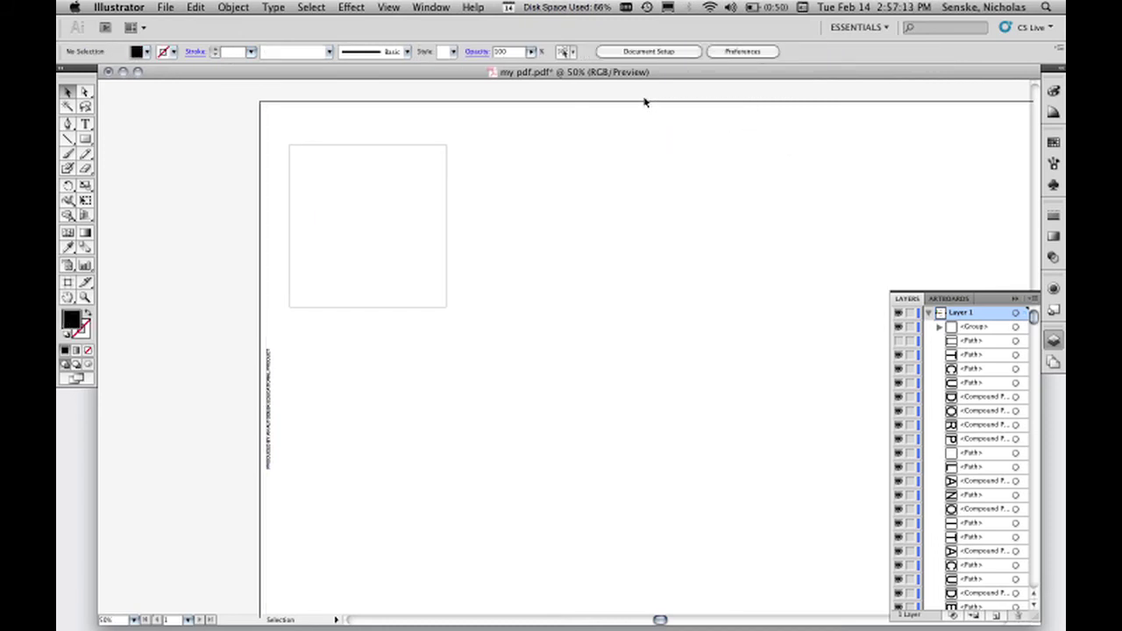
pyautogui.press('super+z')
# Step: Target the last group at the end of Layer 1's object list and release its clipping mask
pyautogui.scroll(-3, 964, 403)
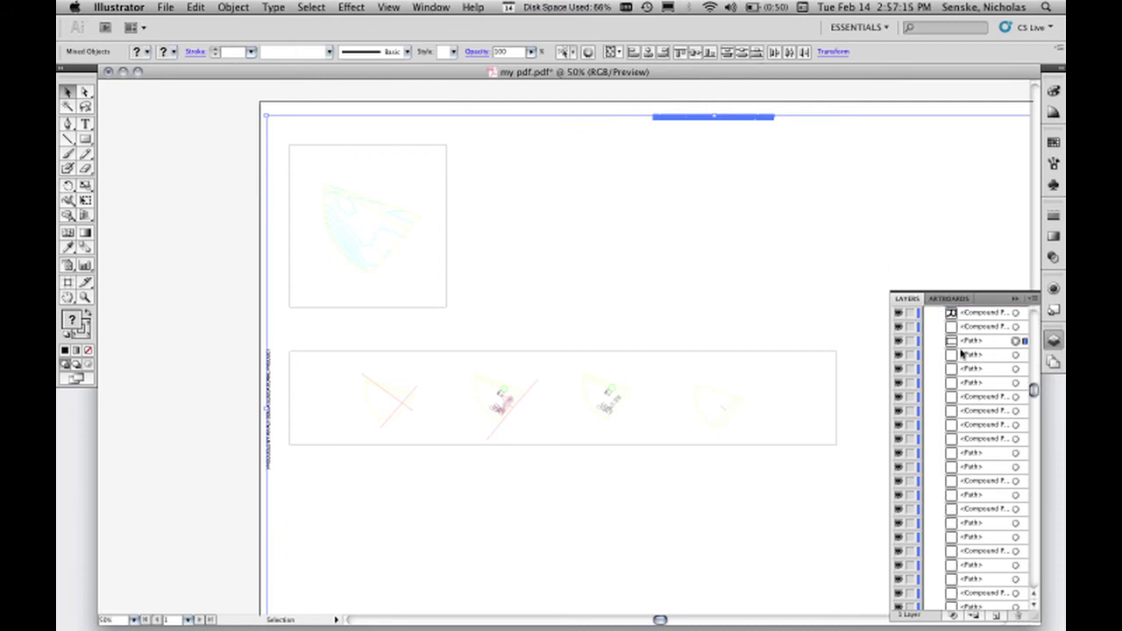
pyautogui.scroll(3, 958, 351)
pyautogui.scroll(-10, 957, 409)
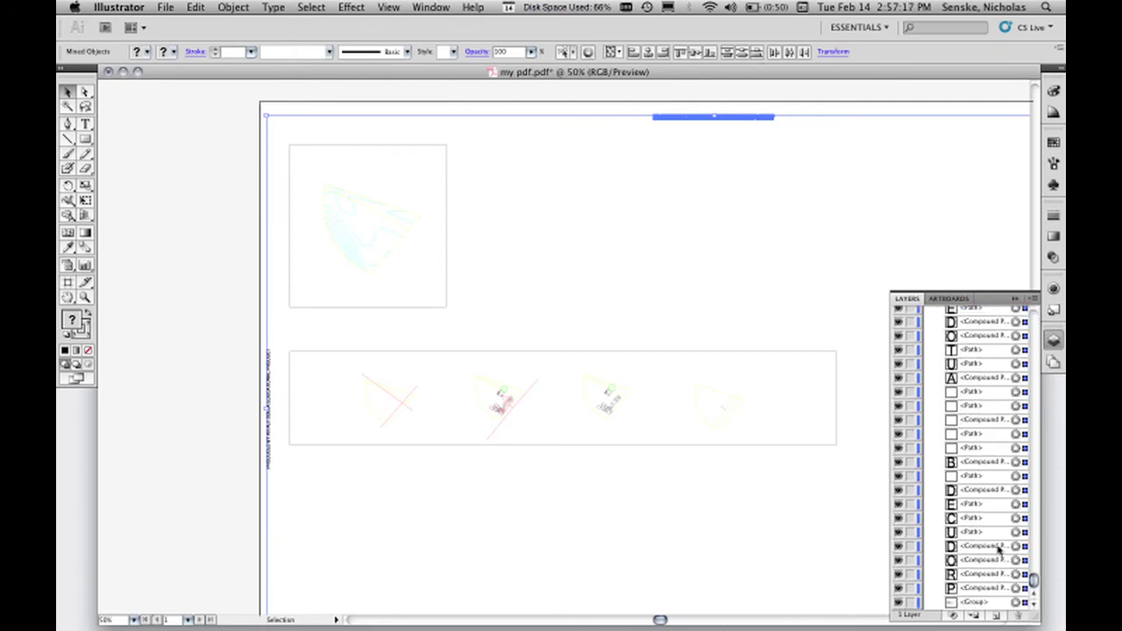
pyautogui.click(1015, 602)
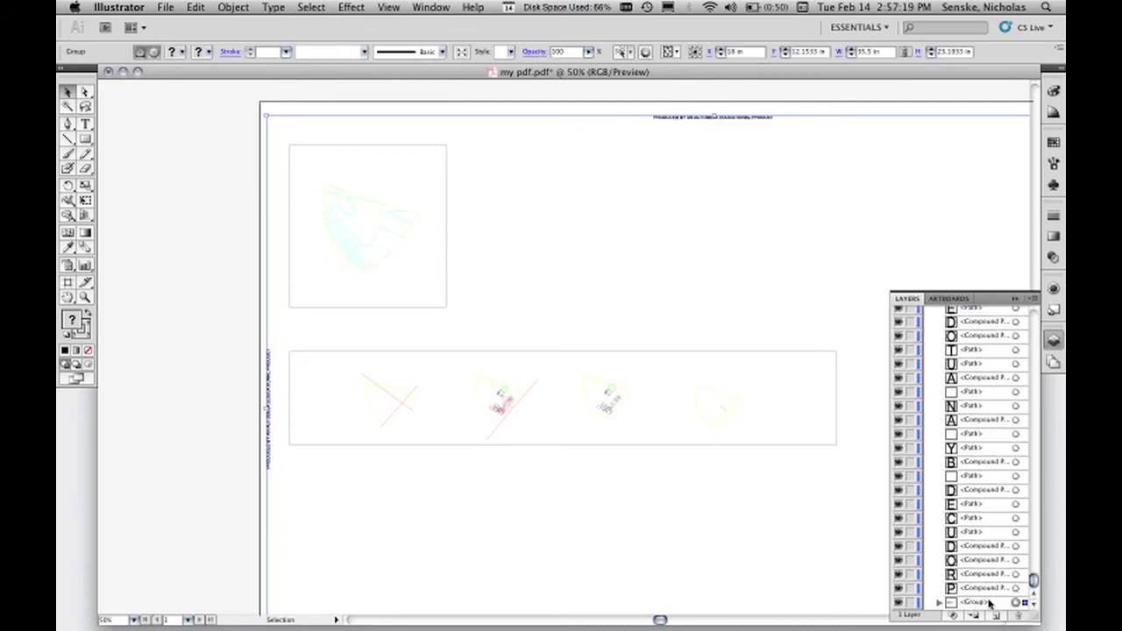
pyautogui.rightClick(757, 129)
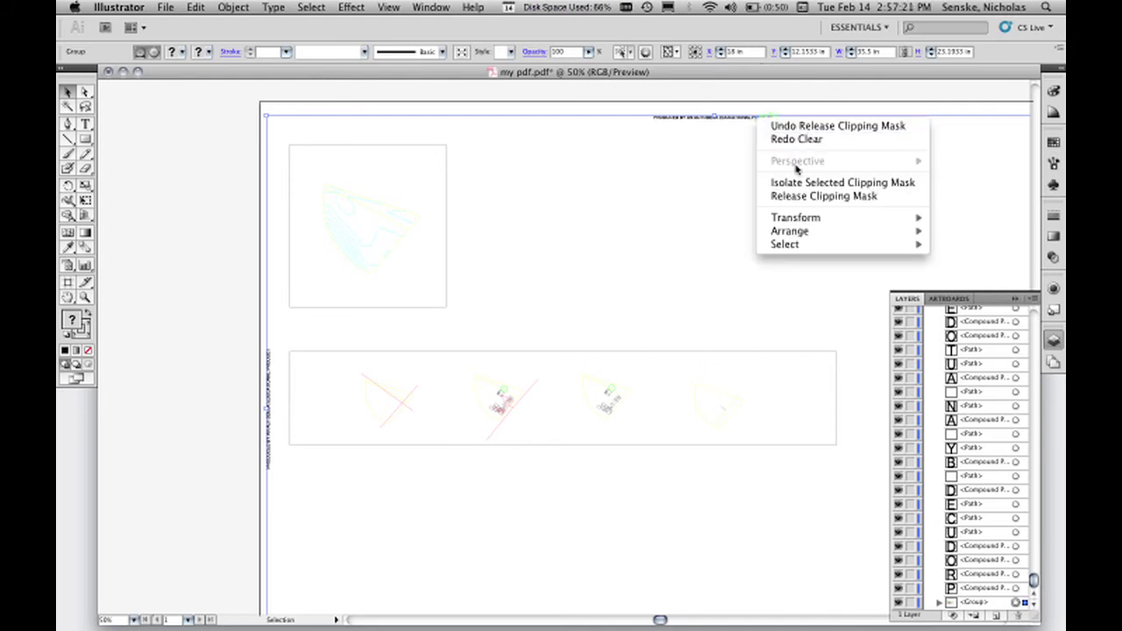
pyautogui.click(805, 198)
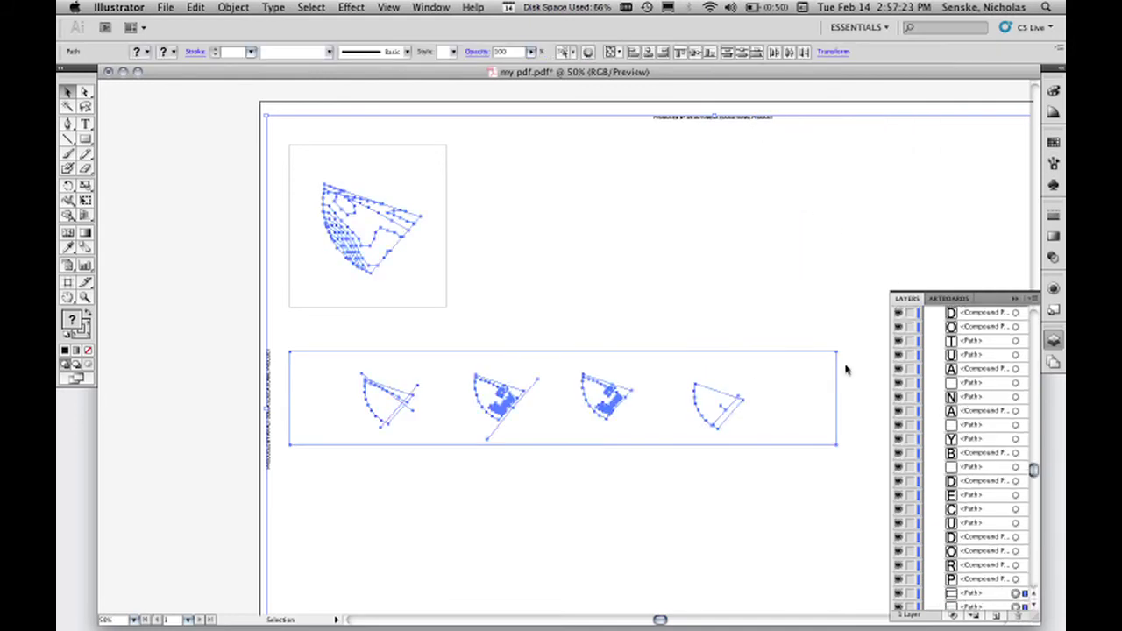
# Step: Examine Layer 1's object list for remaining clipping groups, checking the topmost group and the outline path at the upper edge
pyautogui.click(722, 160)
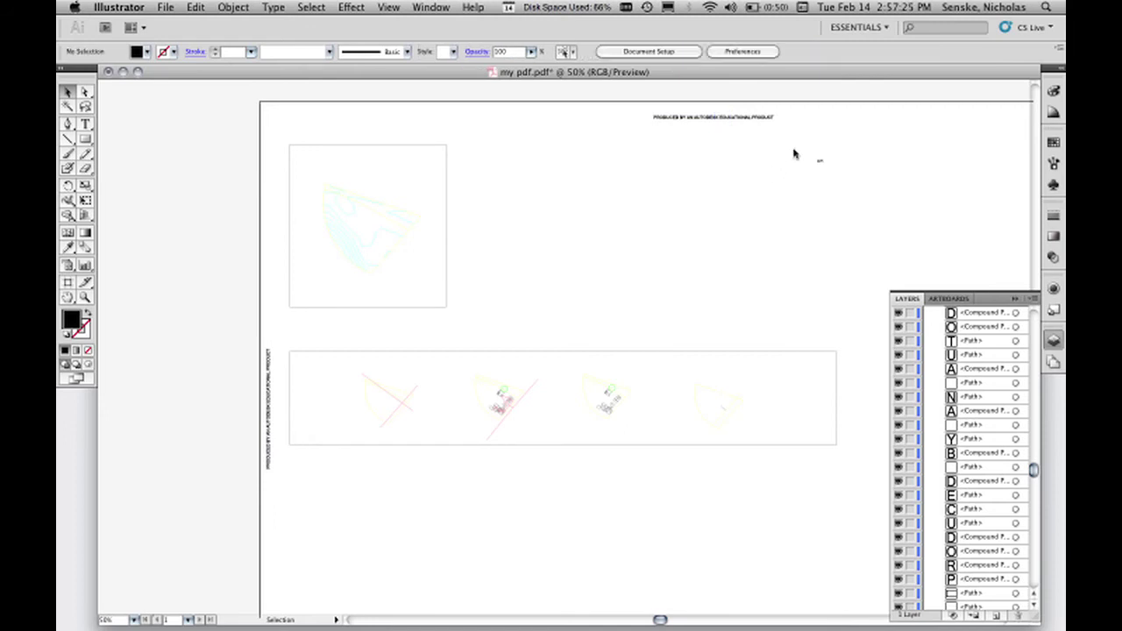
pyautogui.click(649, 112)
pyautogui.click(762, 205)
pyautogui.scroll(-10, 999, 532)
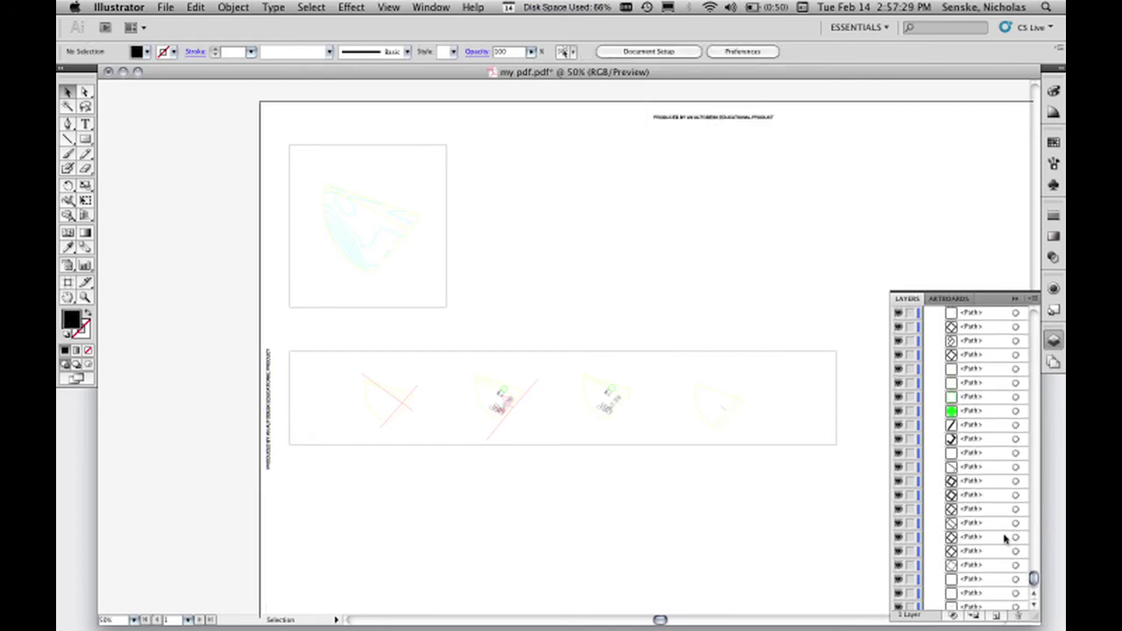
pyautogui.scroll(15, 1004, 537)
pyautogui.click(1015, 326)
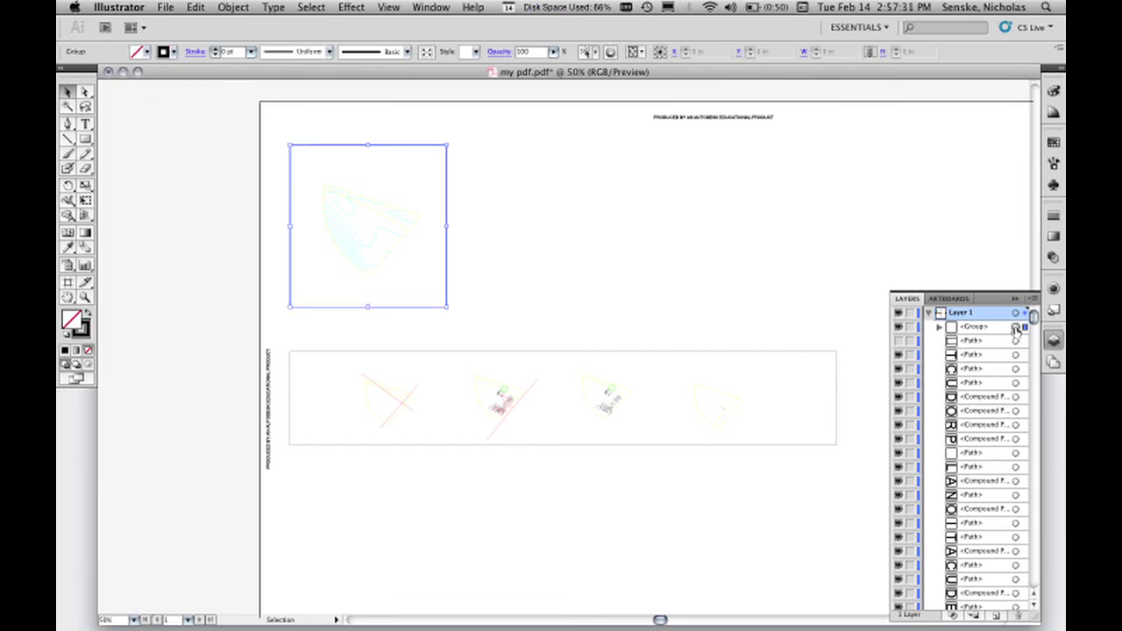
pyautogui.click(746, 131)
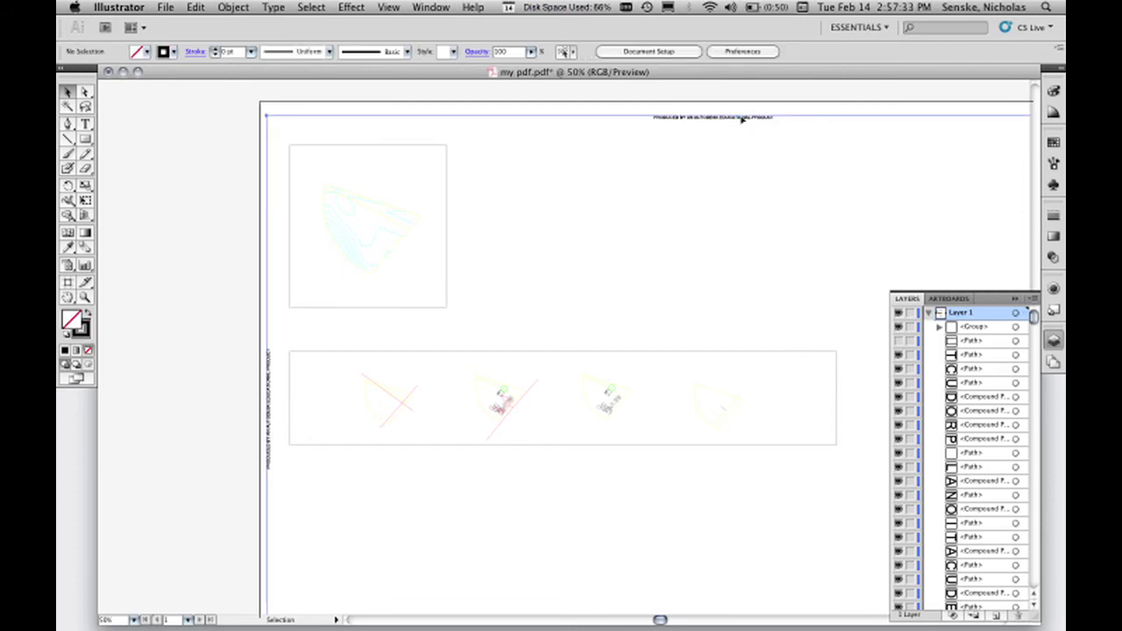
pyautogui.click(743, 117)
pyautogui.rightClick(756, 119)
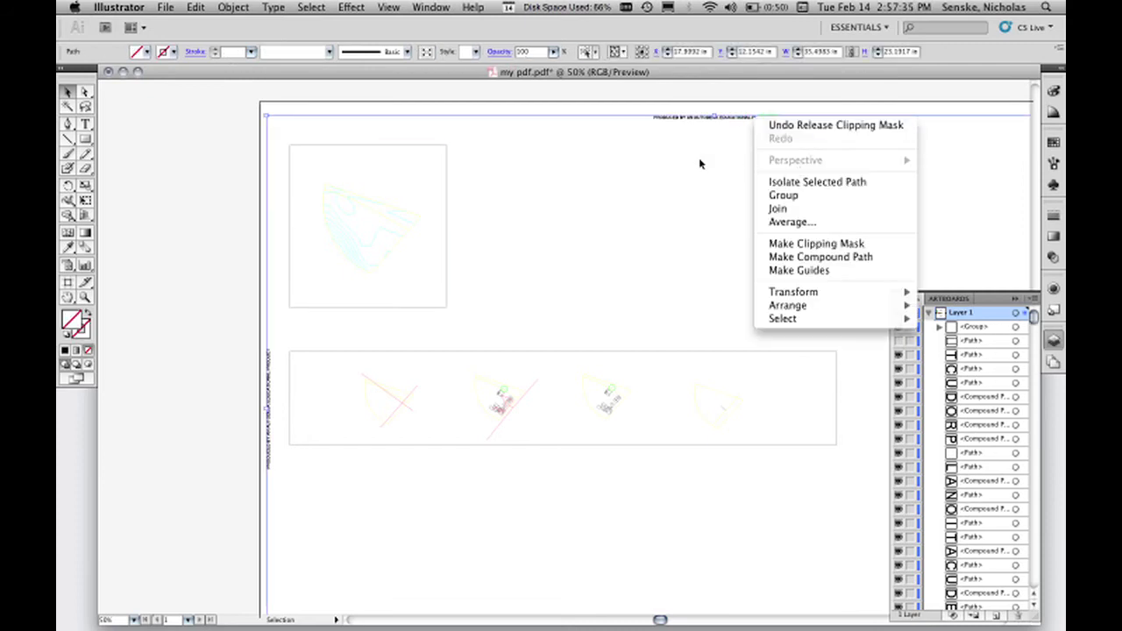
pyautogui.click(690, 178)
# Step: Select all artwork on the sheet and ungroup it
pyautogui.press('super+a')
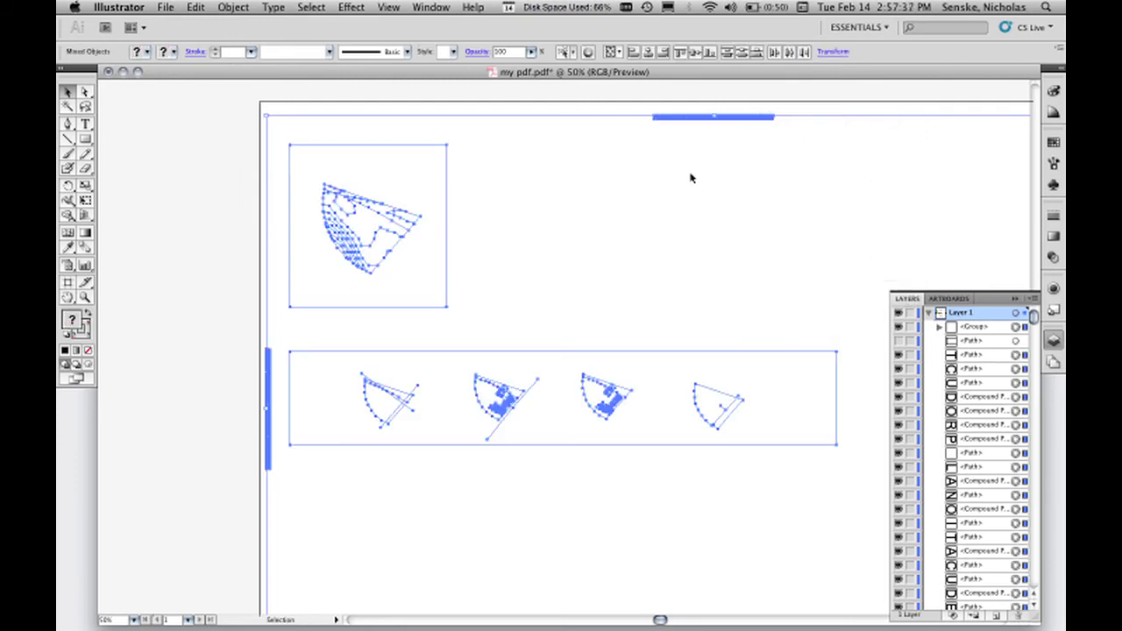
pyautogui.click(198, 8)
pyautogui.moveTo(224, 8)
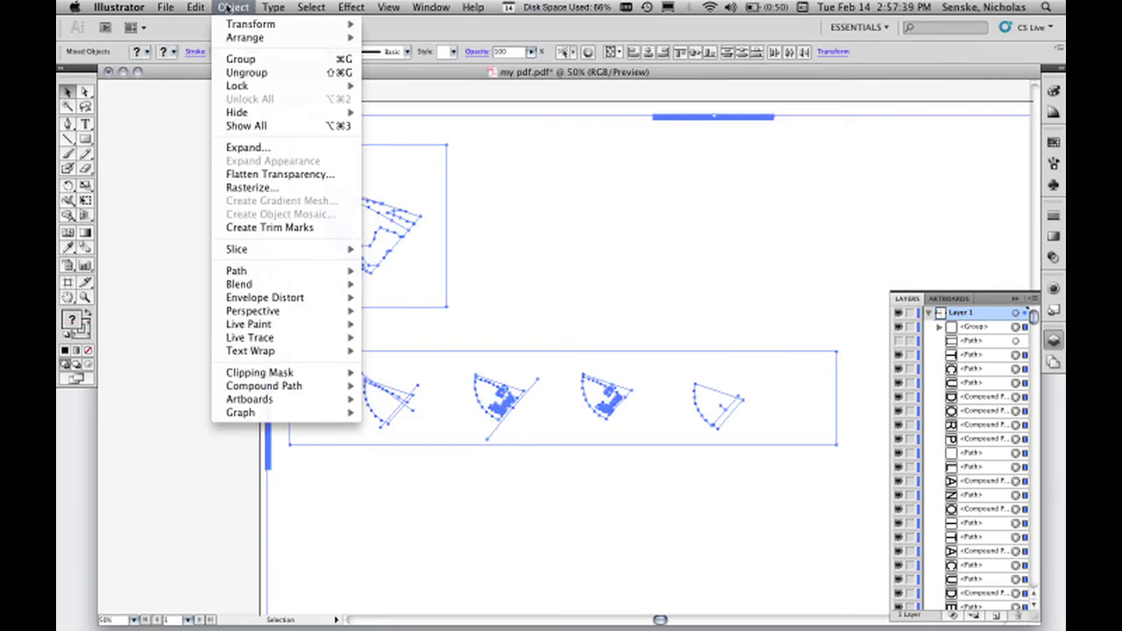
pyautogui.click(246, 73)
pyautogui.click(231, 7)
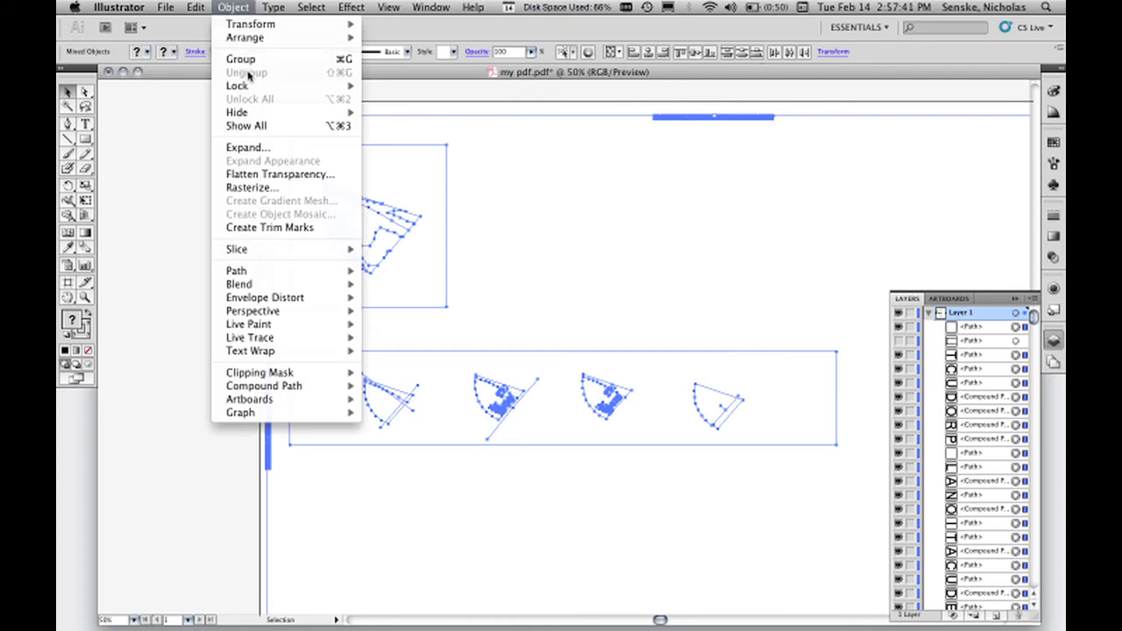
pyautogui.click(669, 119)
pyautogui.click(690, 122)
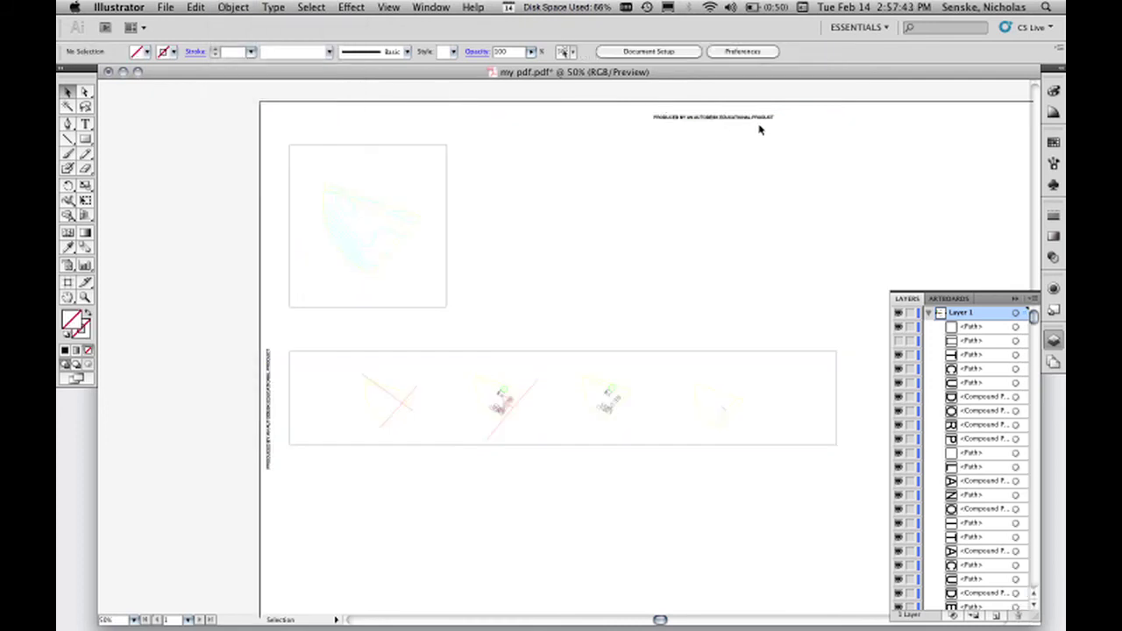
# Step: Check what a selection box around the upper stamp text catches, and delete the outline path running along the sheet's upper edge
pyautogui.moveTo(803, 141); pyautogui.dragTo(648, 99)
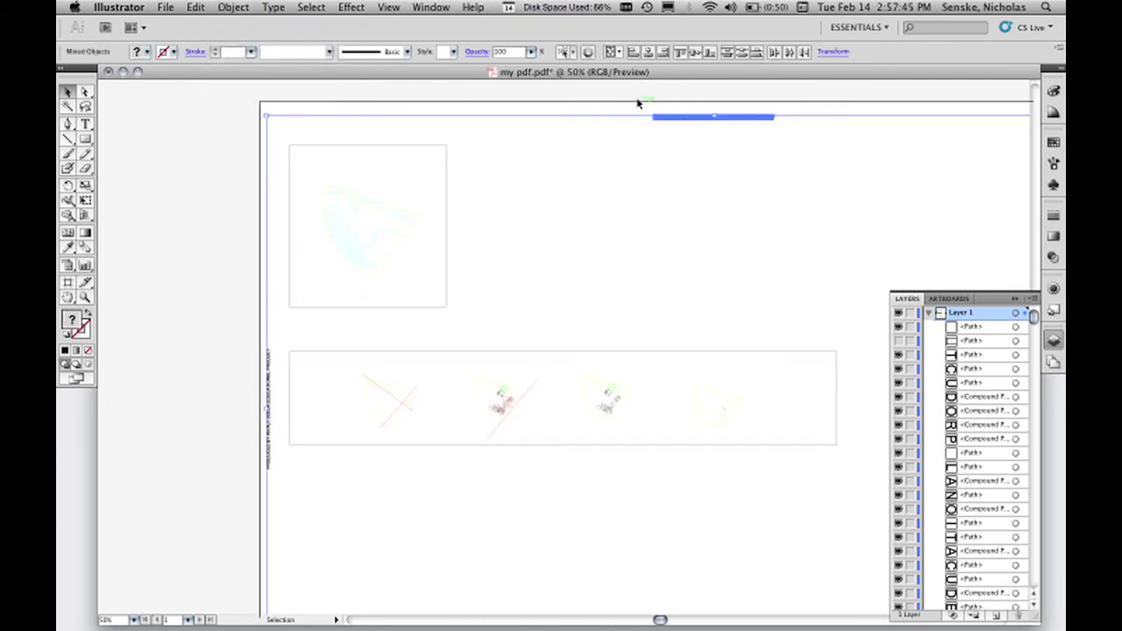
pyautogui.click(637, 104)
pyautogui.click(637, 117)
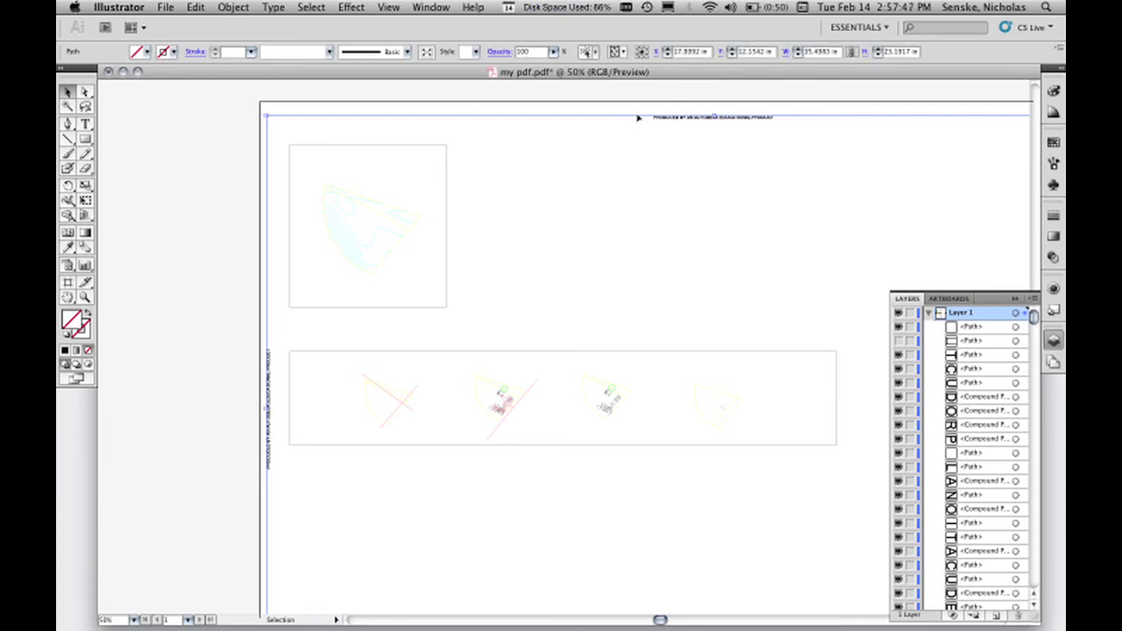
pyautogui.press('Delete')
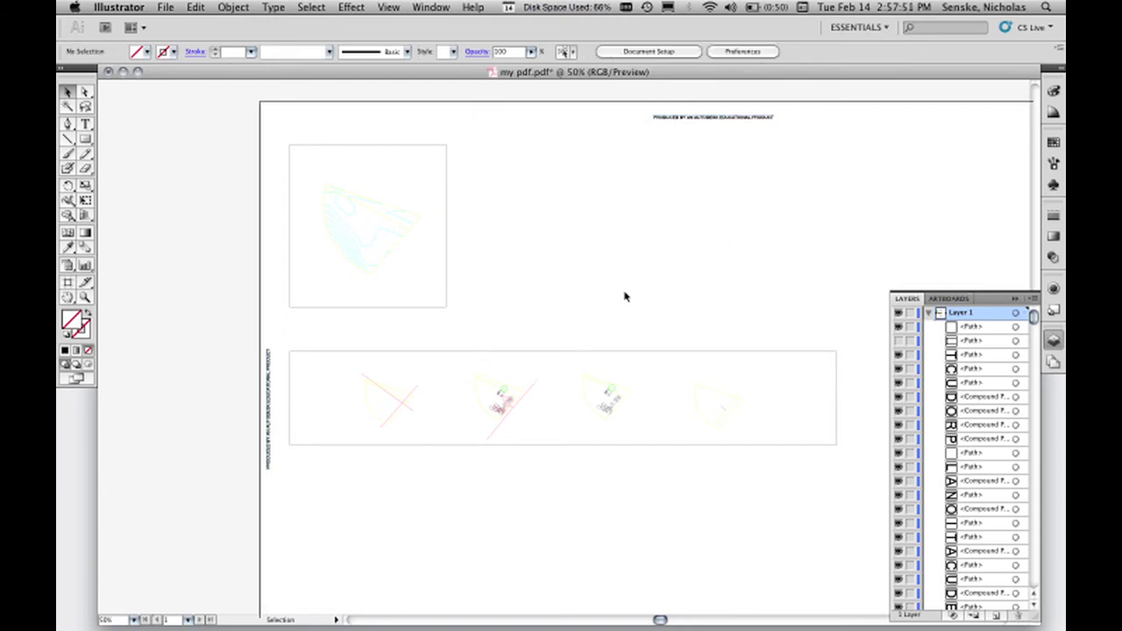
# Step: Delete the rectangular frame around the row of four diagrams and the square frame around the upper site diagram
pyautogui.scroll(-3, 627, 296)
pyautogui.scroll(1, 629, 298)
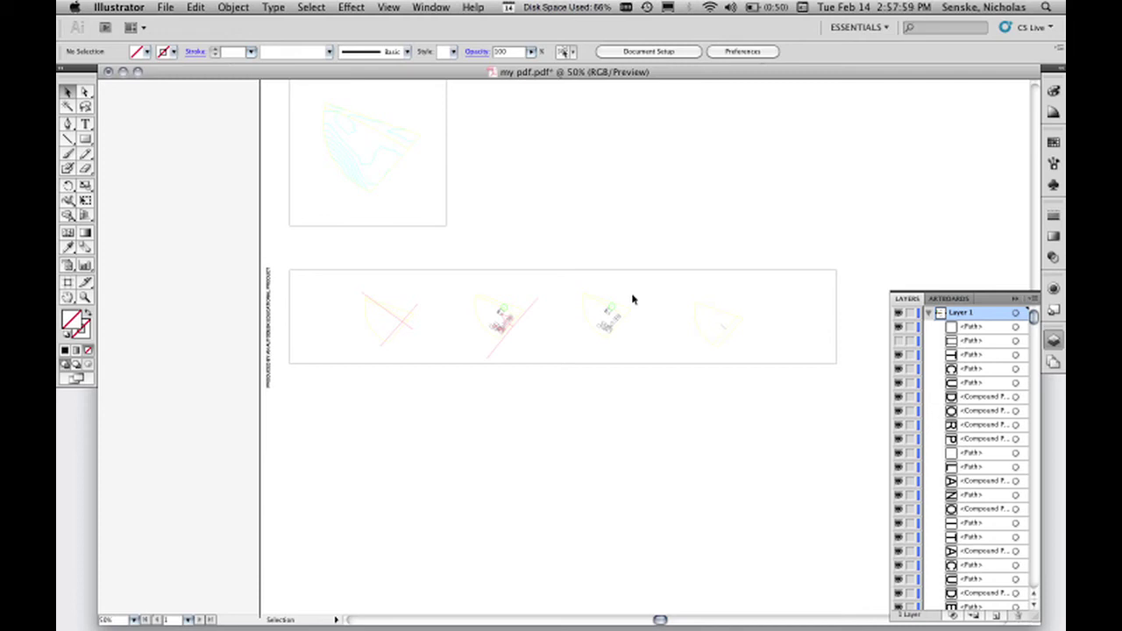
pyautogui.click(676, 271)
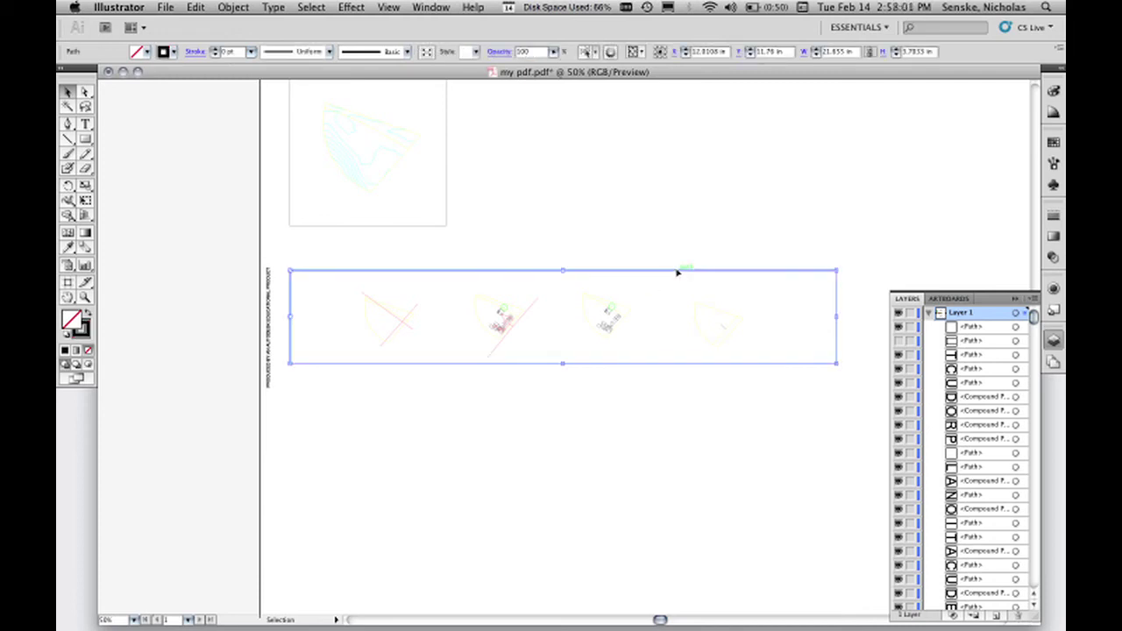
pyautogui.press('Delete')
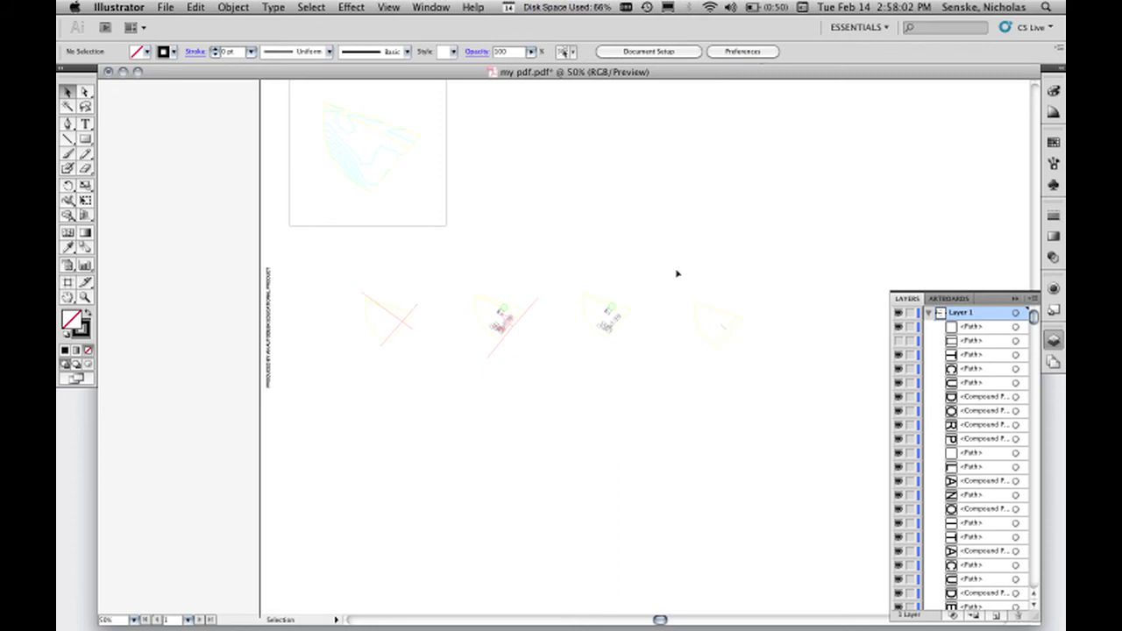
pyautogui.click(426, 226)
pyautogui.press('Delete')
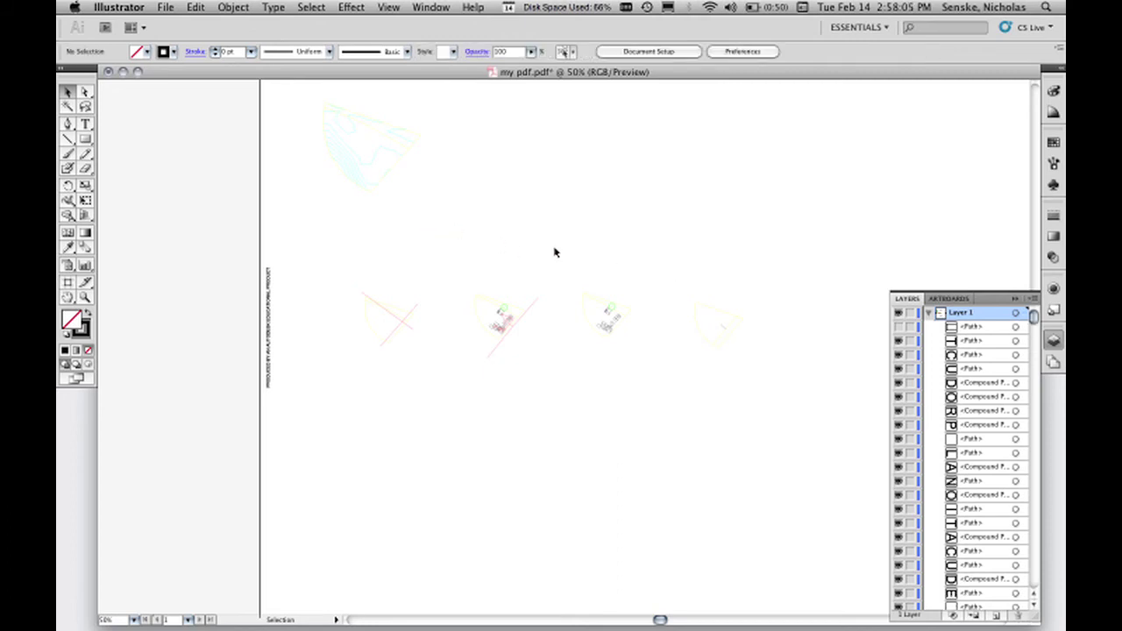
# Step: Try to give all five diagrams a black stroke, and undo that change along with the square frame's deletion
pyautogui.scroll(2, 565, 253)
pyautogui.moveTo(789, 422); pyautogui.dragTo(275, 118)
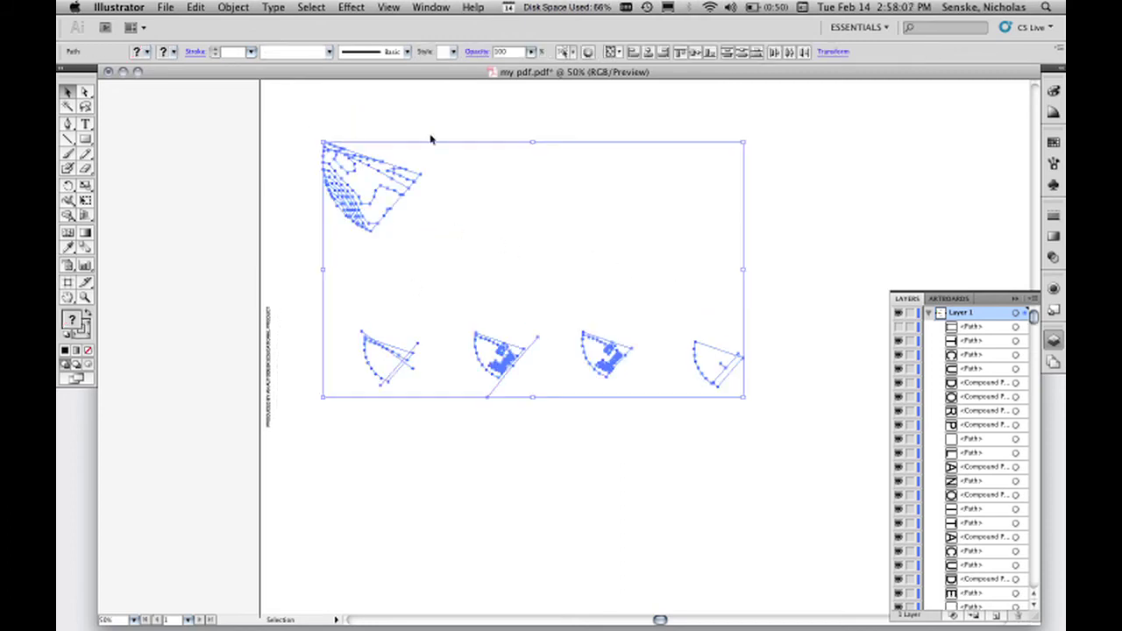
pyautogui.click(81, 329)
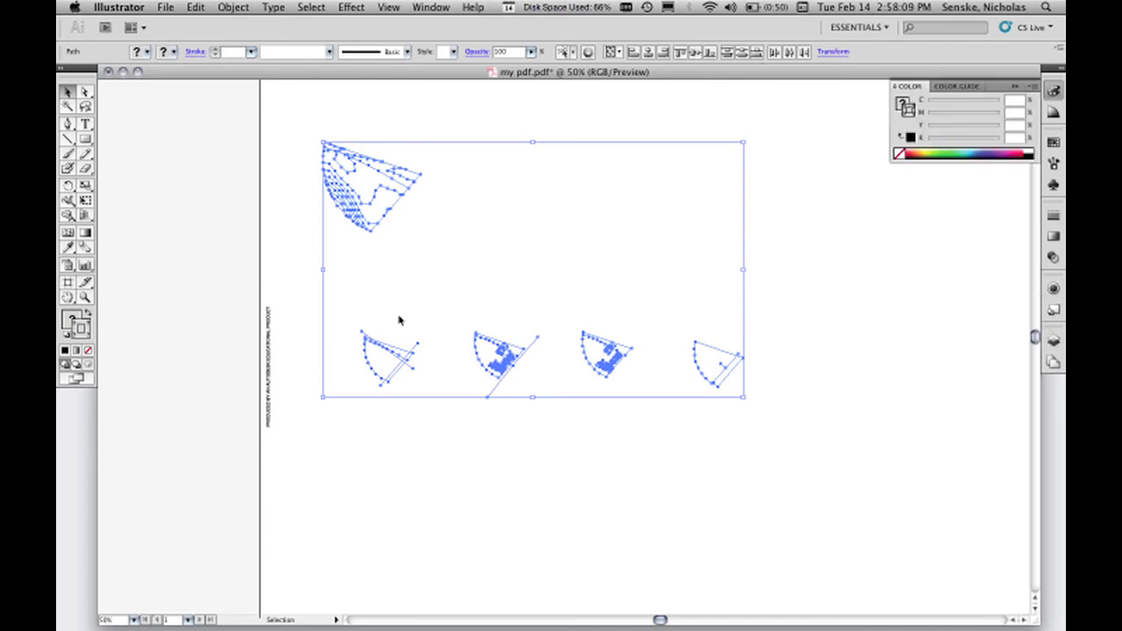
pyautogui.click(1036, 153)
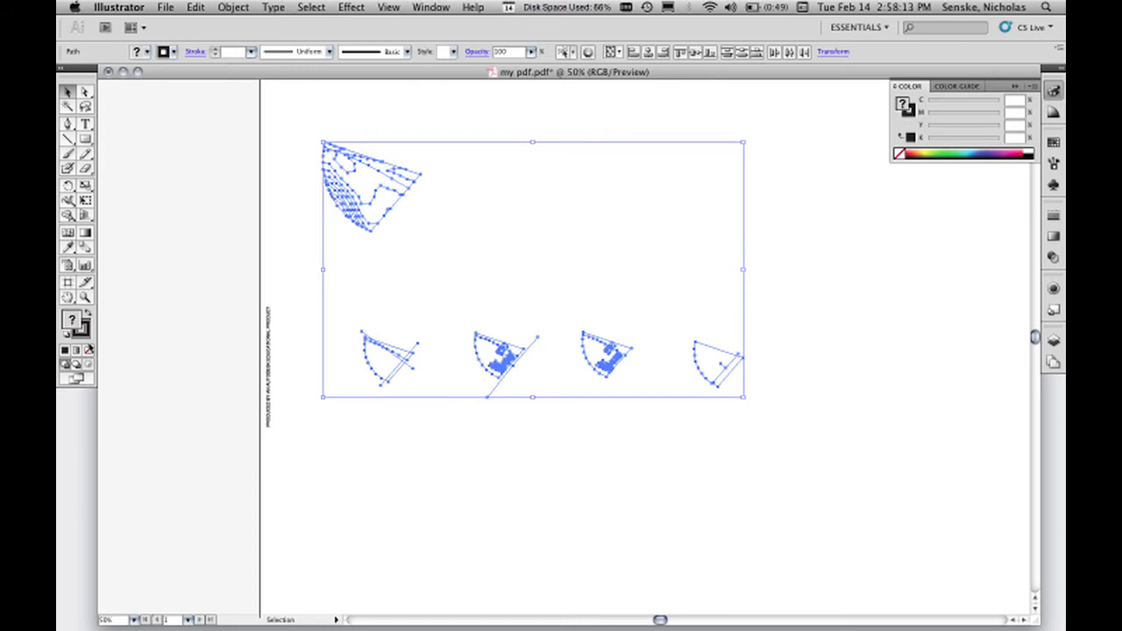
pyautogui.click(88, 350)
pyautogui.press('super+z')
pyautogui.press('super+z')
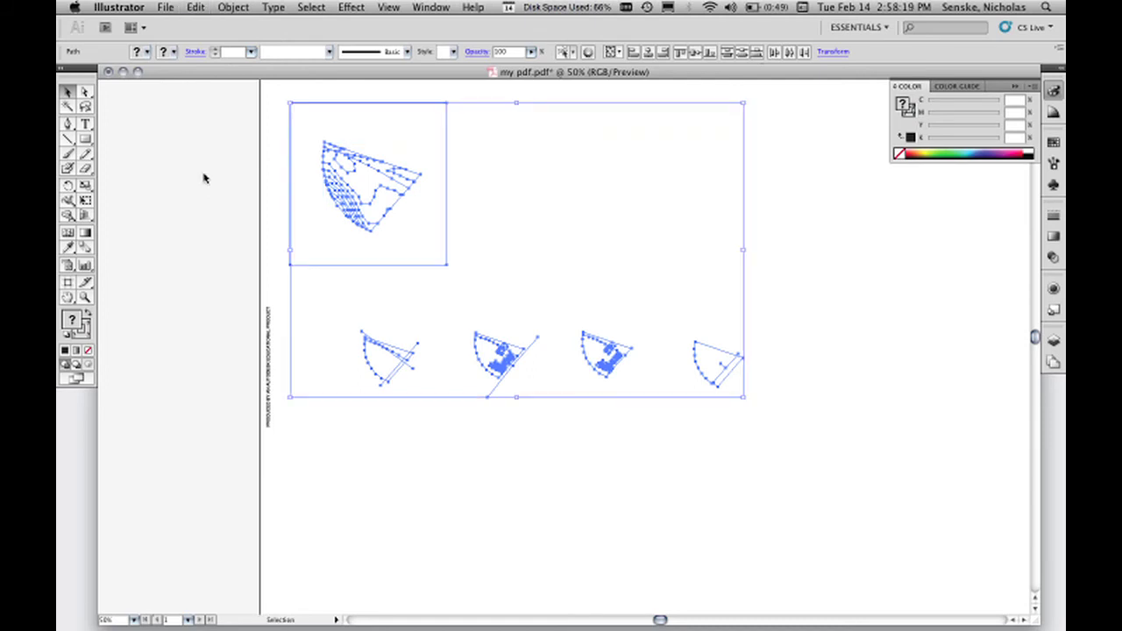
pyautogui.click(203, 178)
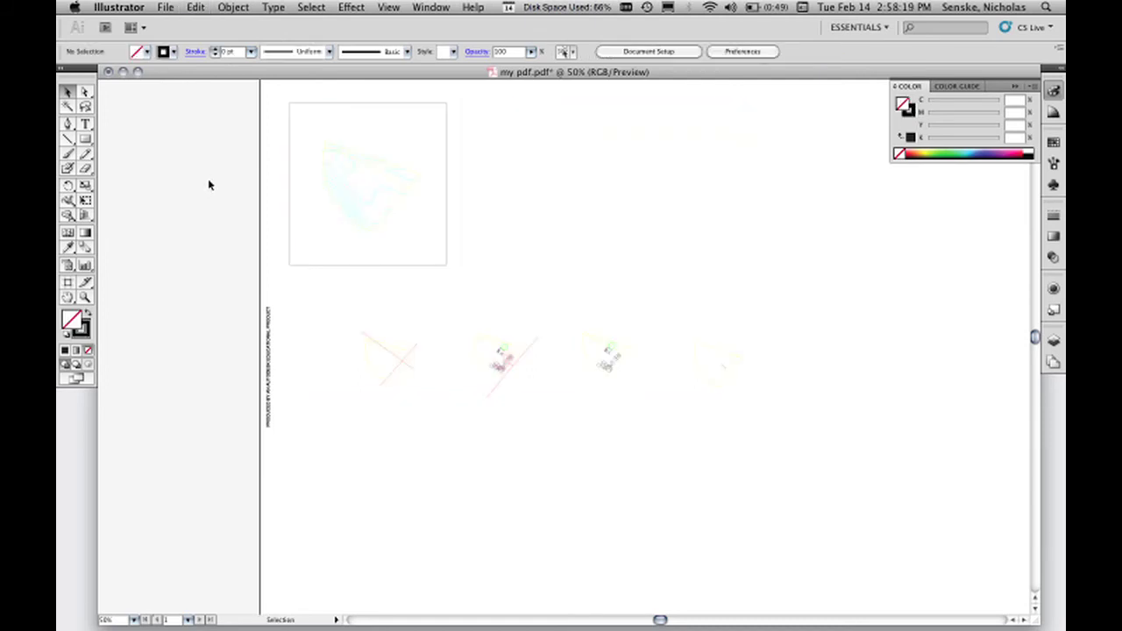
# Step: Select all paths with the same stroke color as the upper diagram's yellow site outline, show the layer list, and clear the selection
pyautogui.click(408, 193)
pyautogui.click(226, 6)
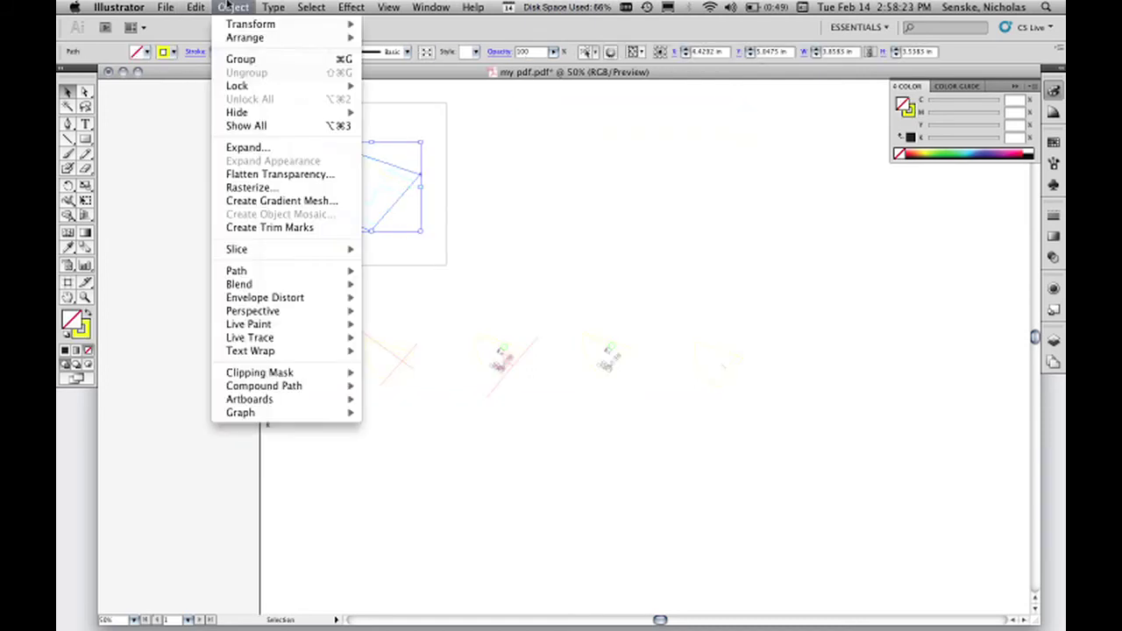
pyautogui.moveTo(311, 7)
pyautogui.moveTo(364, 133)
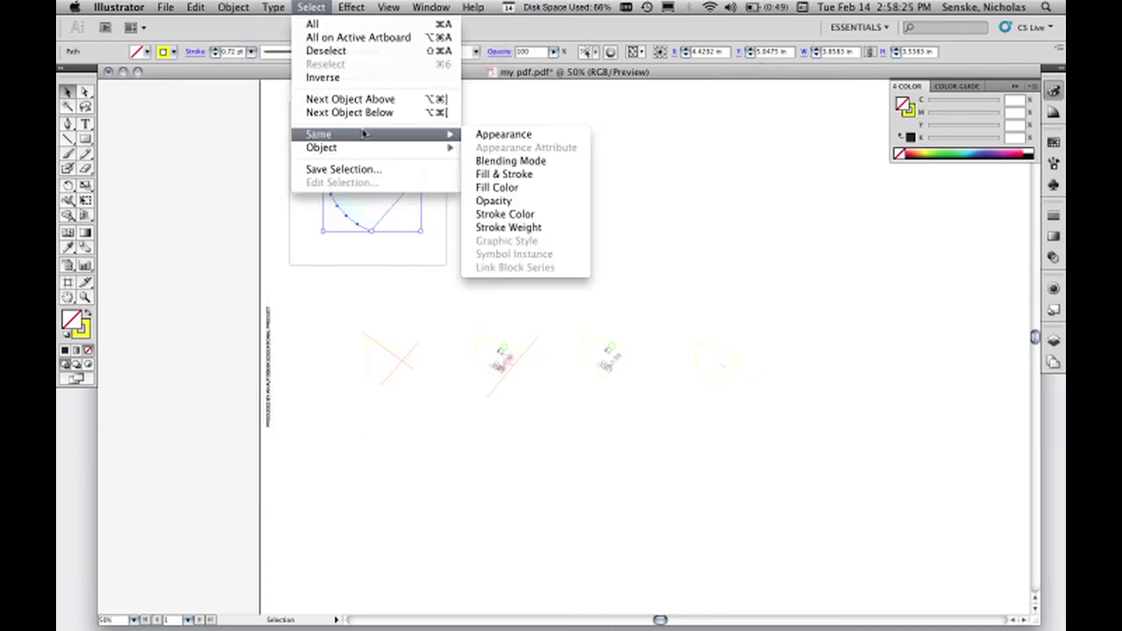
pyautogui.click(536, 223)
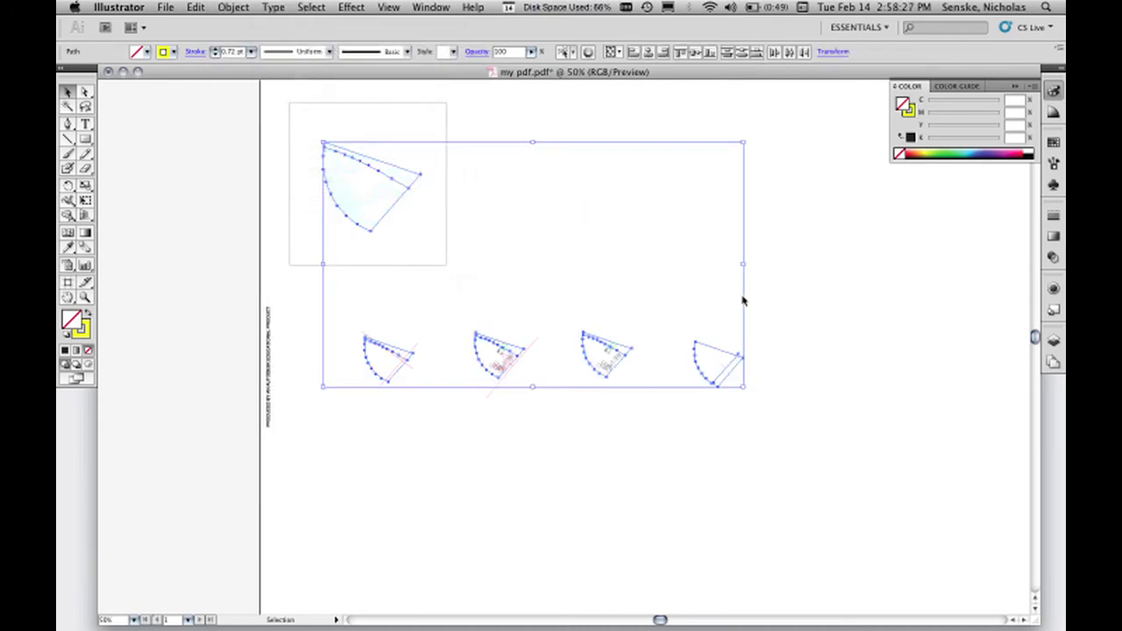
pyautogui.click(1055, 342)
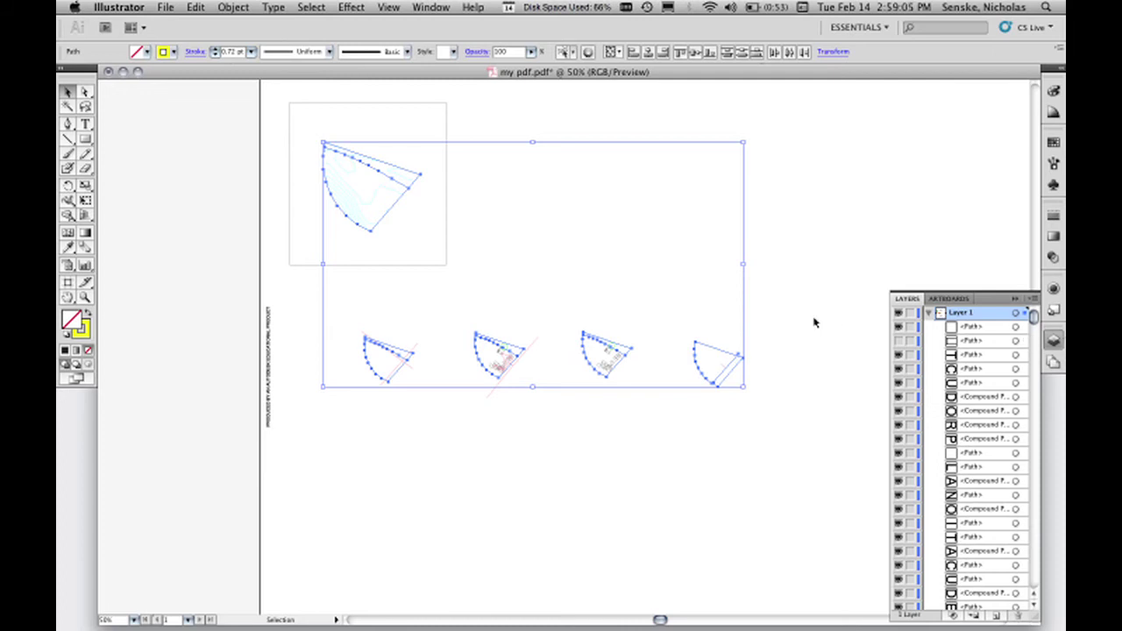
pyautogui.click(752, 211)
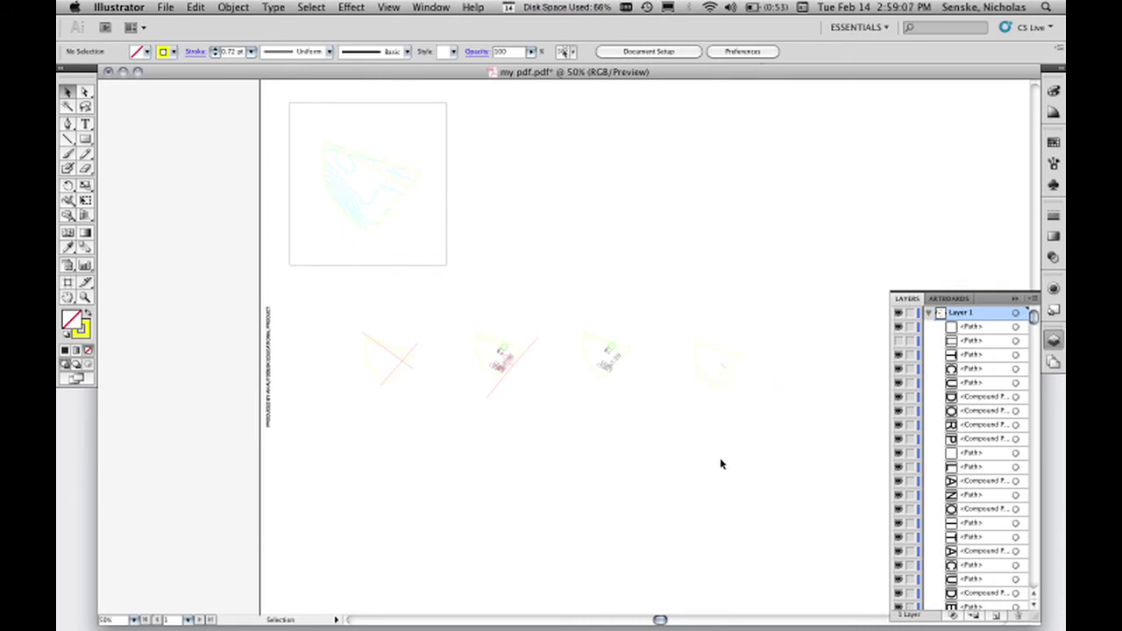
# Step: Check how the lower four diagrams and the vertical stamp text select, and inspect the upper part of the sheet
pyautogui.moveTo(752, 463); pyautogui.dragTo(131, 289)
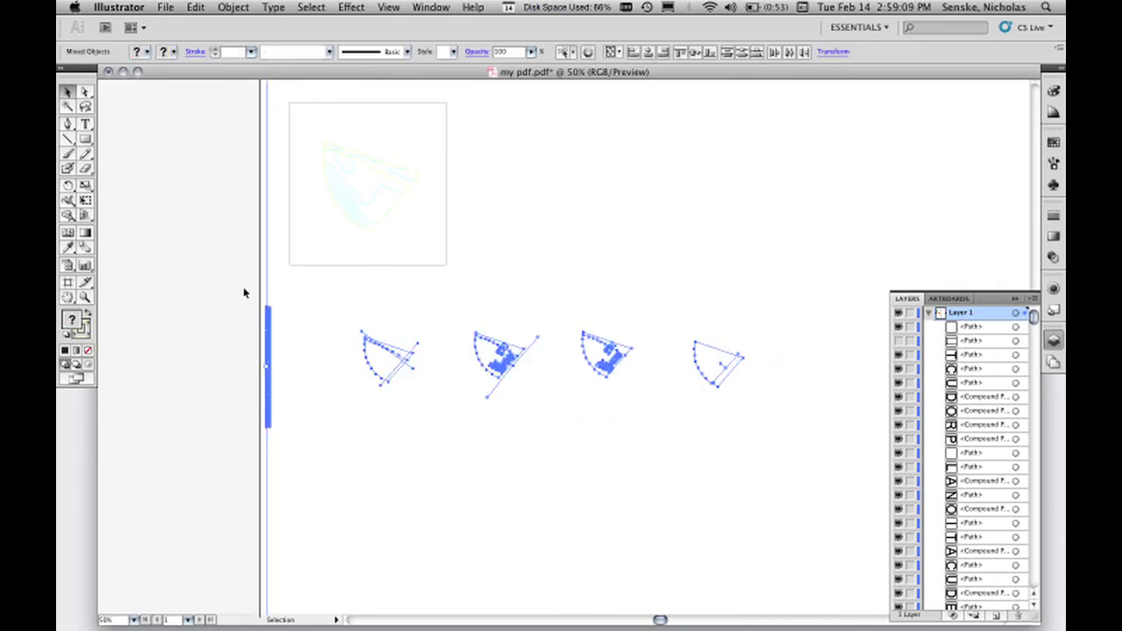
pyautogui.click(269, 321)
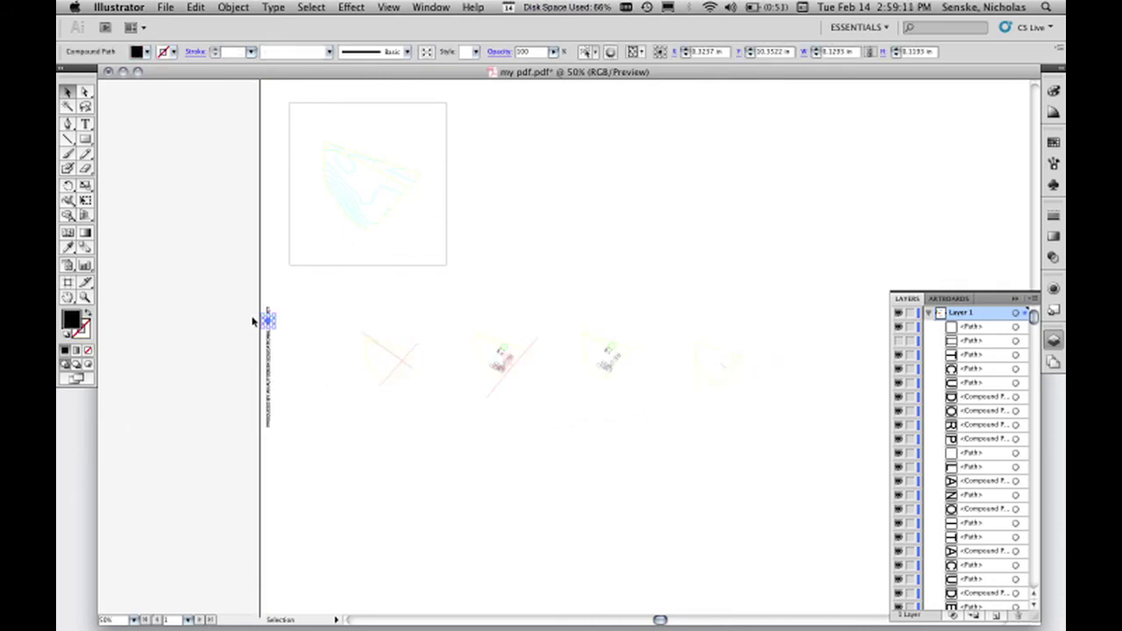
pyautogui.click(248, 321)
pyautogui.scroll(6, 415, 303)
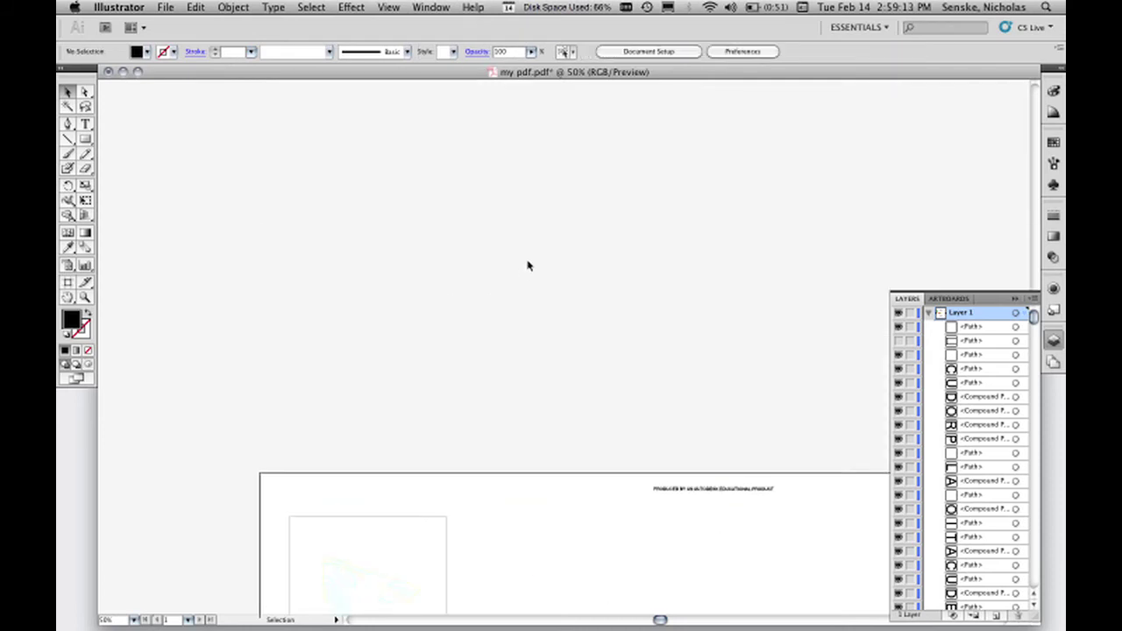
pyautogui.scroll(-3, 529, 265)
pyautogui.scroll(-3, 529, 266)
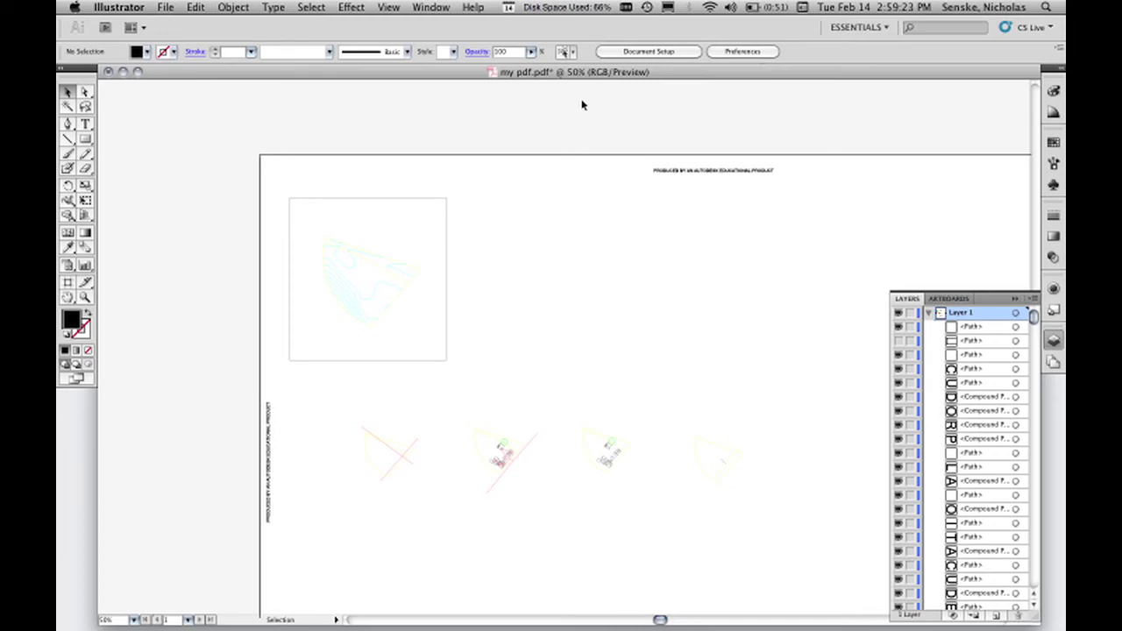
# Step: Switch to AutoCAD, open the Model space of BROOME_Week5_diagrams_1.dwg, and examine the colored building outlines up close
pyautogui.moveTo(618, 614)
pyautogui.moveTo(578, 605)
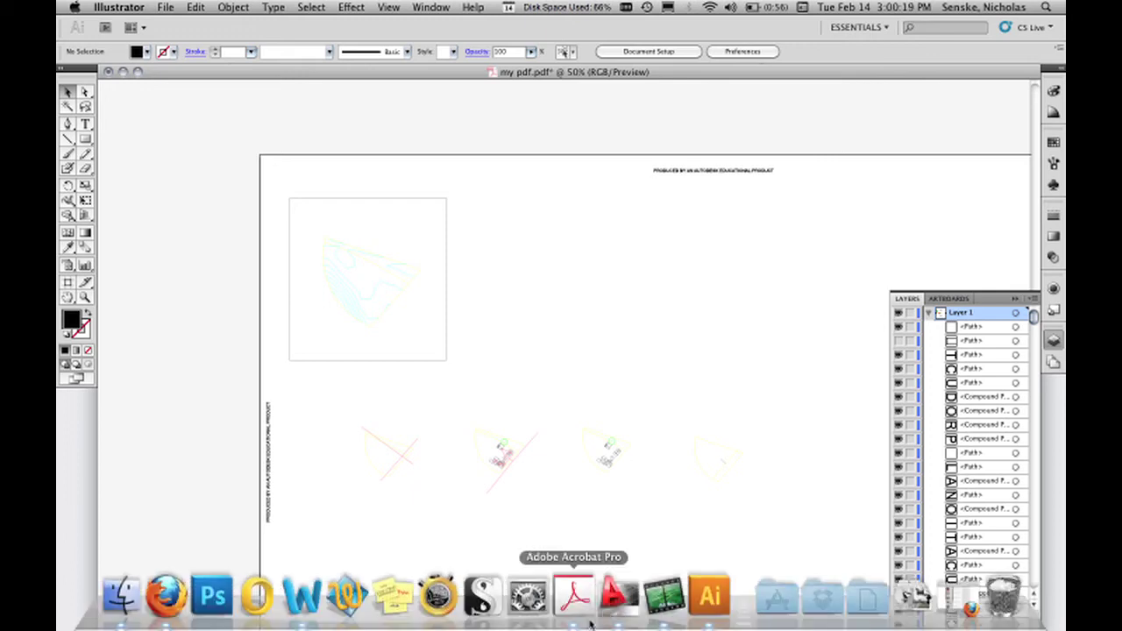
pyautogui.click(630, 598)
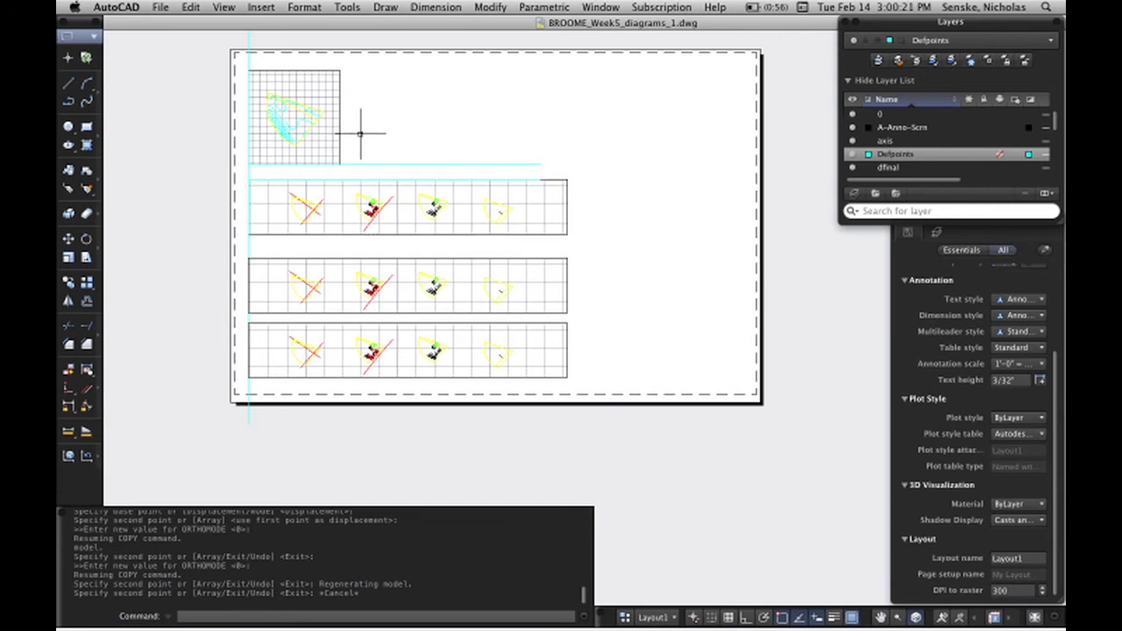
pyautogui.click(660, 617)
pyautogui.click(676, 536)
pyautogui.scroll(-3, 671, 301)
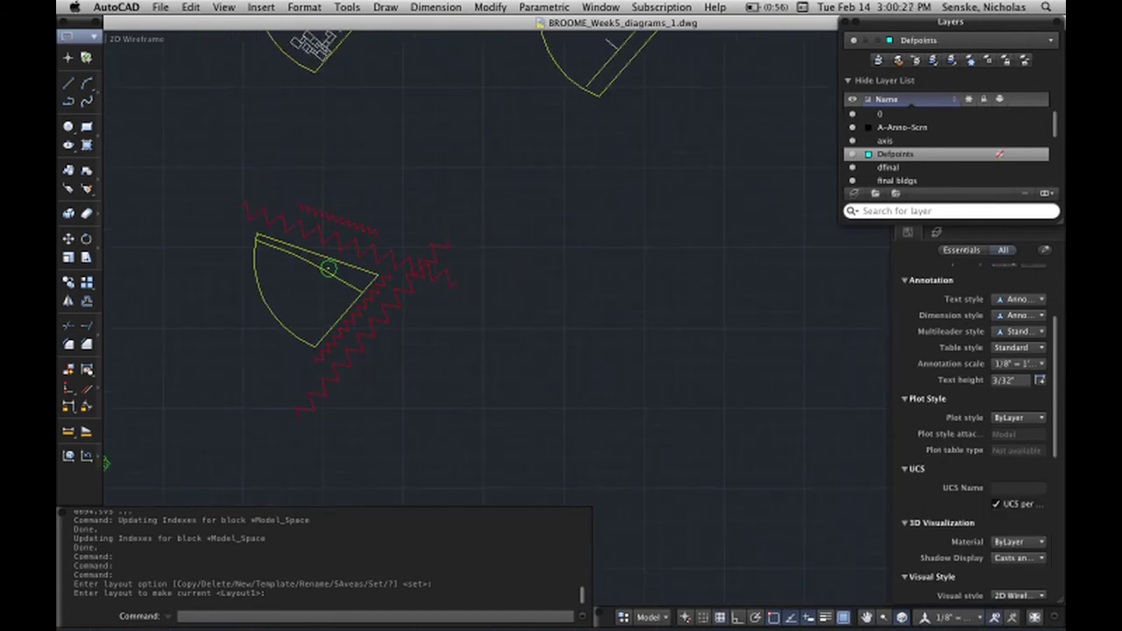
pyautogui.scroll(10, 318, 409)
pyautogui.moveTo(335, 439); pyautogui.dragTo(701, 177, button='middle')
pyautogui.moveTo(594, 258); pyautogui.dragTo(646, 282, button='middle')
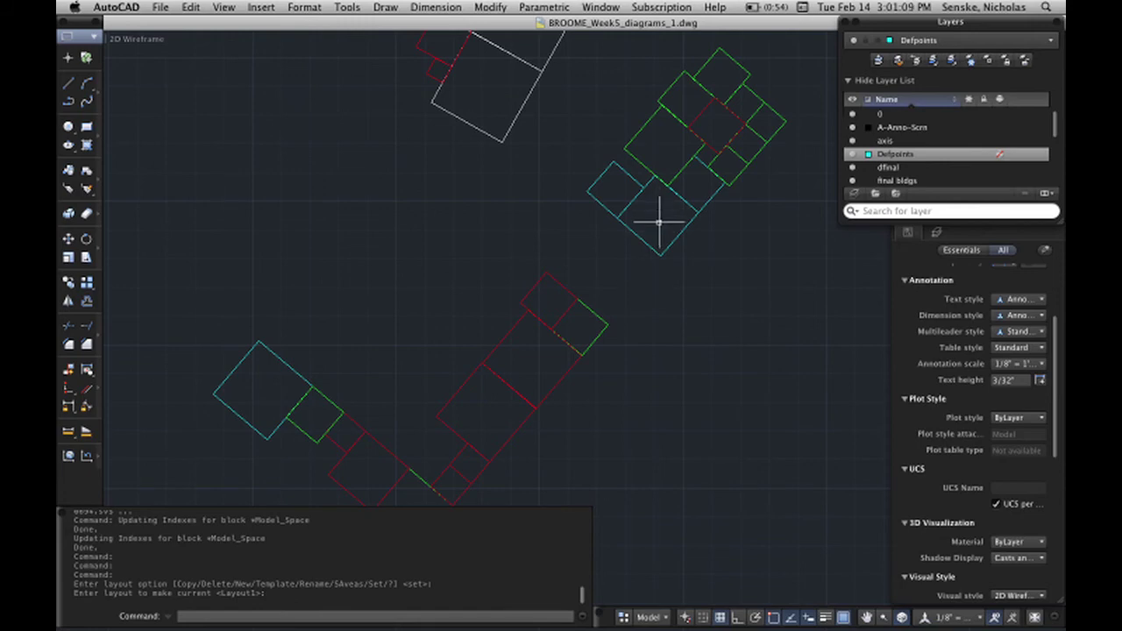
pyautogui.scroll(-3, 658, 220)
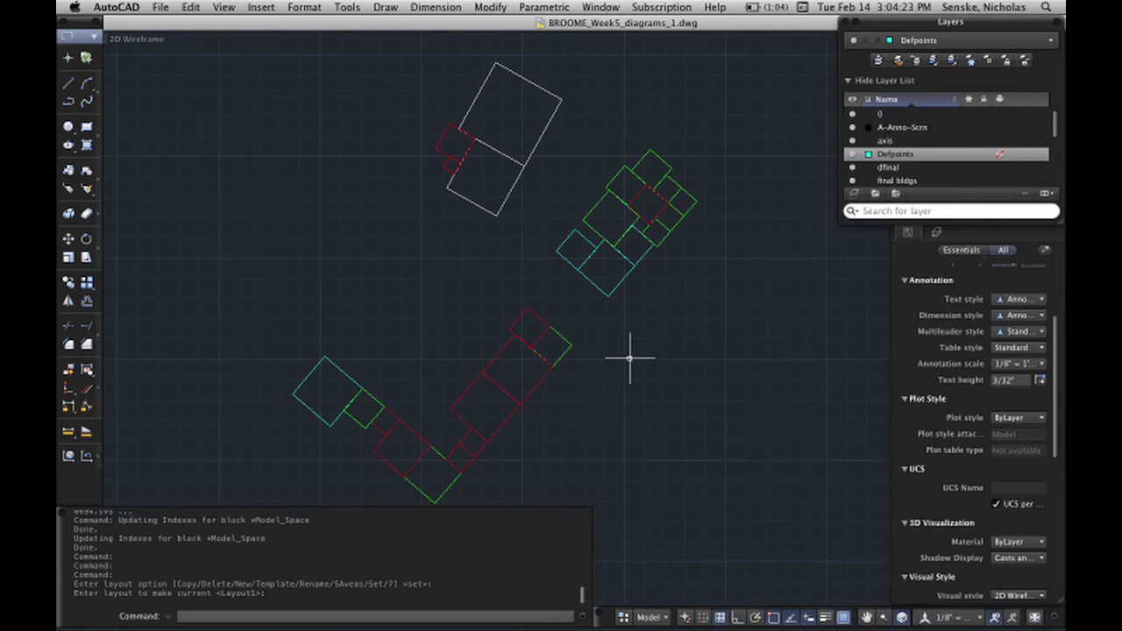
pyautogui.click(649, 618)
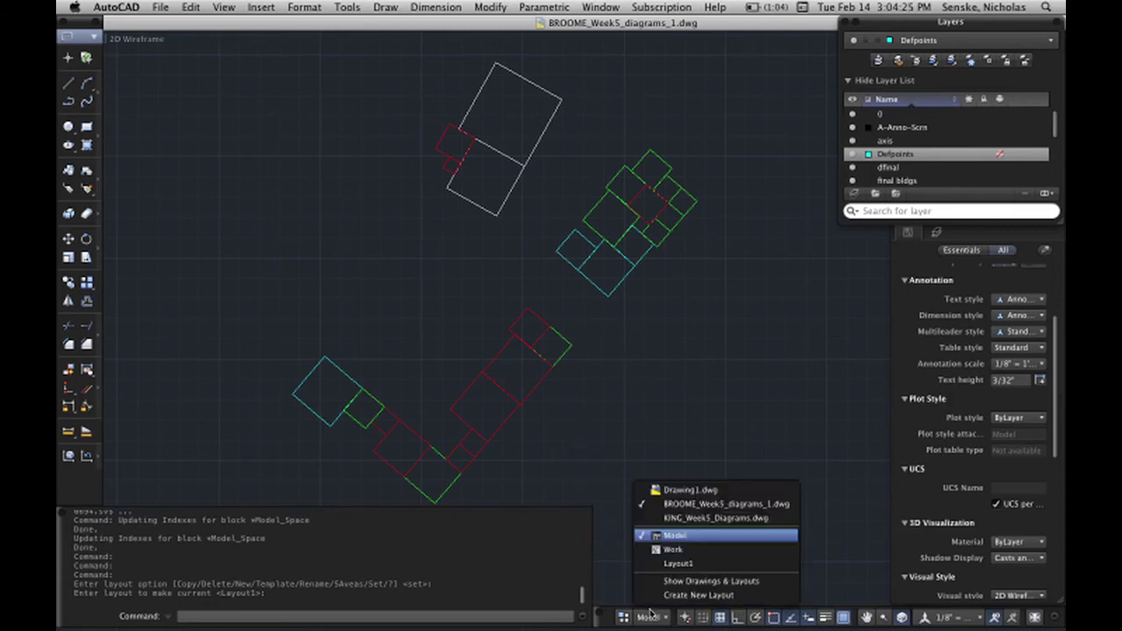
pyautogui.click(664, 383)
pyautogui.click(681, 384)
pyautogui.scroll(-1, 662, 474)
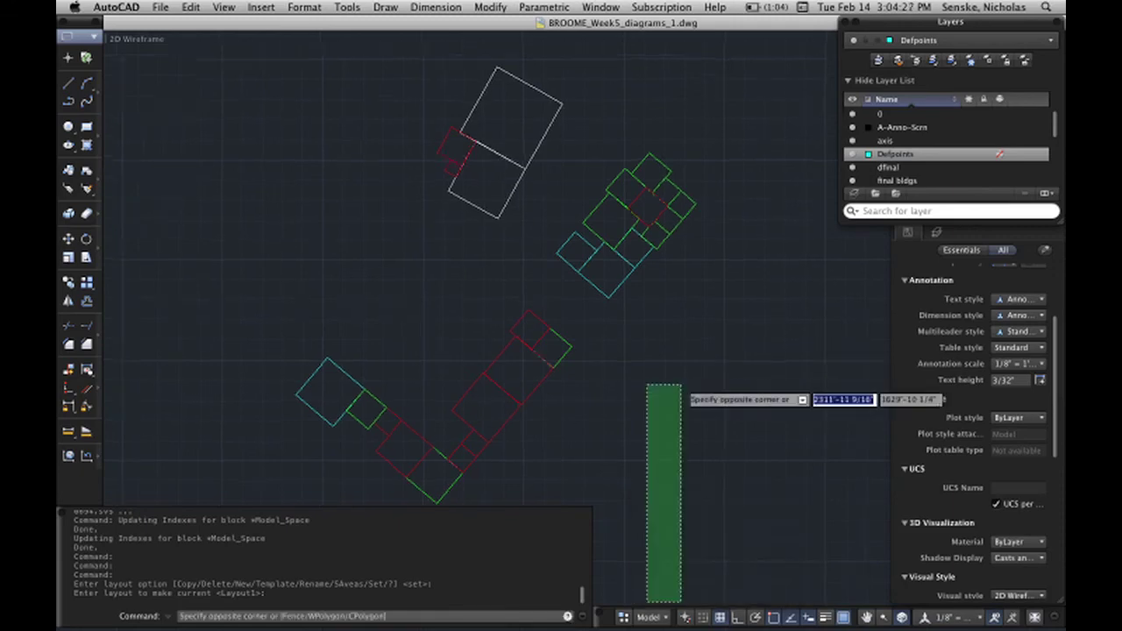
pyautogui.click(681, 384)
# Step: Examine the rows of site diagrams in model space and locate the one with white building outlines
pyautogui.scroll(-10, 680, 384)
pyautogui.moveTo(635, 340)
pyautogui.mouseDown(button='middle')
pyautogui.moveTo(504, 418)
pyautogui.moveTo(434, 442)
pyautogui.mouseUp(button='middle')
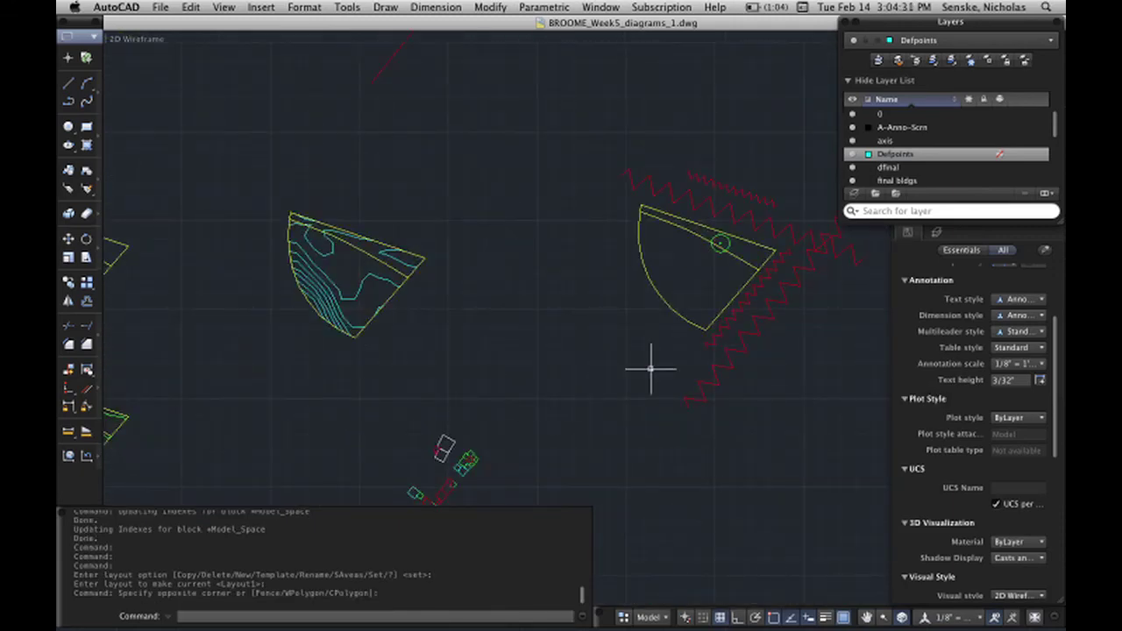
pyautogui.moveTo(509, 388); pyautogui.dragTo(709, 406, button='middle')
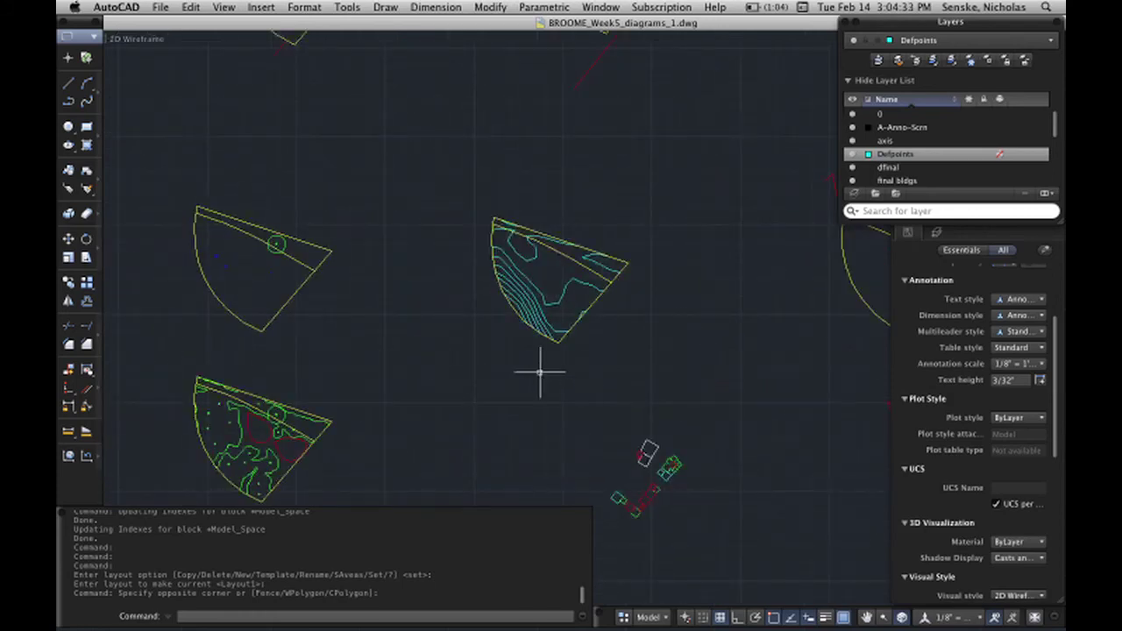
pyautogui.scroll(-2, 538, 371)
pyautogui.moveTo(650, 235); pyautogui.dragTo(468, 360, button='middle')
pyautogui.moveTo(702, 254); pyautogui.dragTo(591, 307, button='middle')
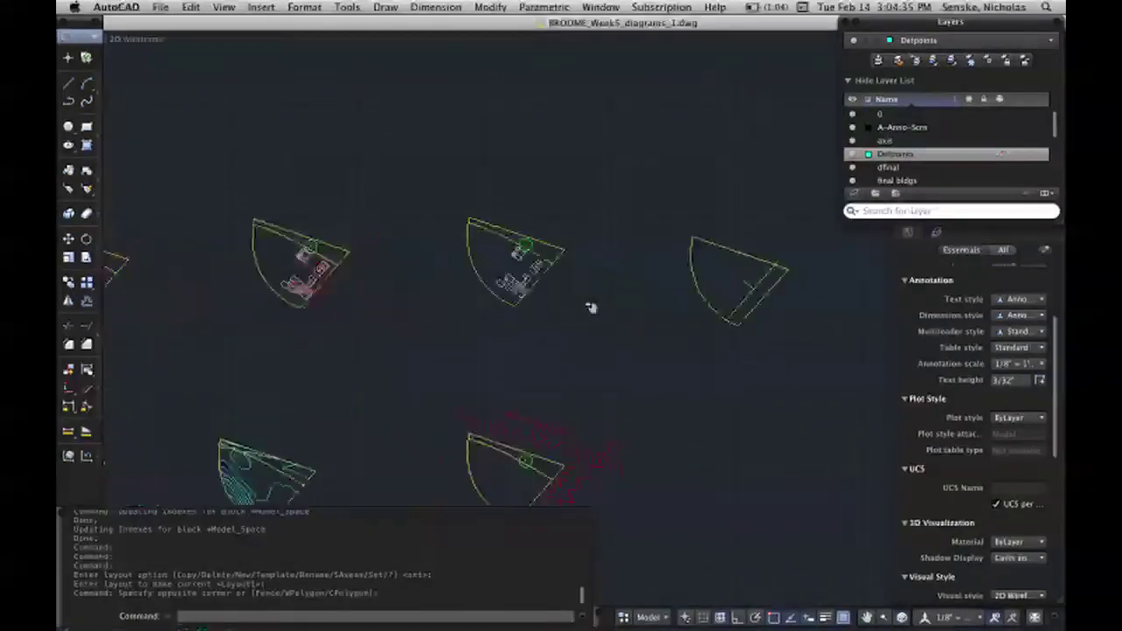
pyautogui.scroll(5, 535, 302)
# Step: Copy the site diagram with white building outlines into the empty space past the last diagram of the upper row, keeping it level
pyautogui.click(739, 391)
pyautogui.click(348, 68)
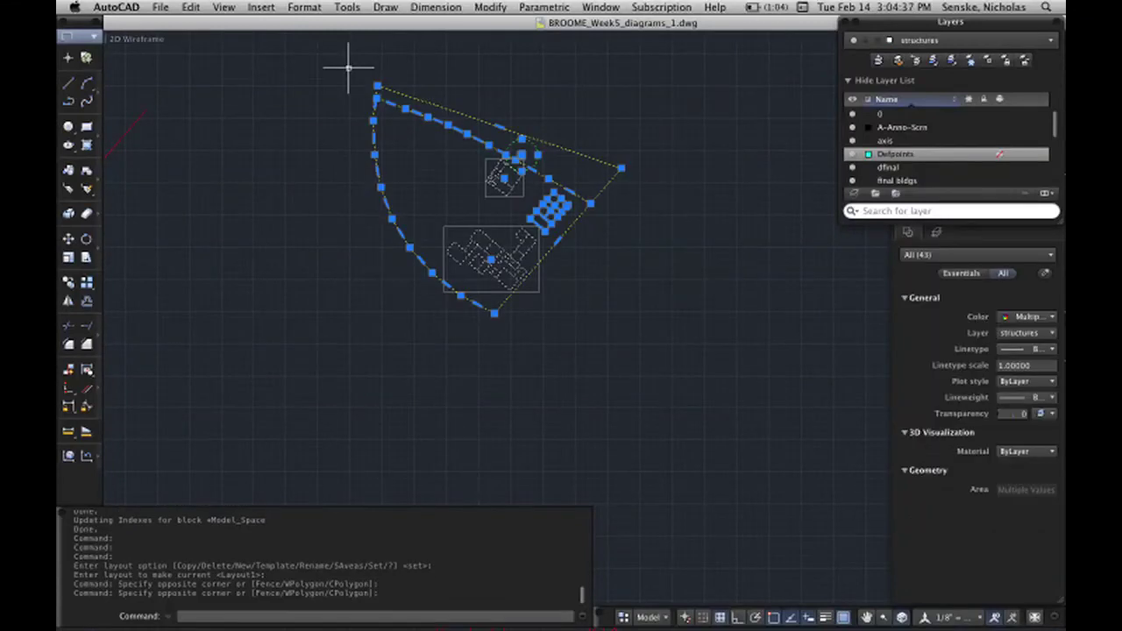
pyautogui.write('copt')
pyautogui.press('Return')
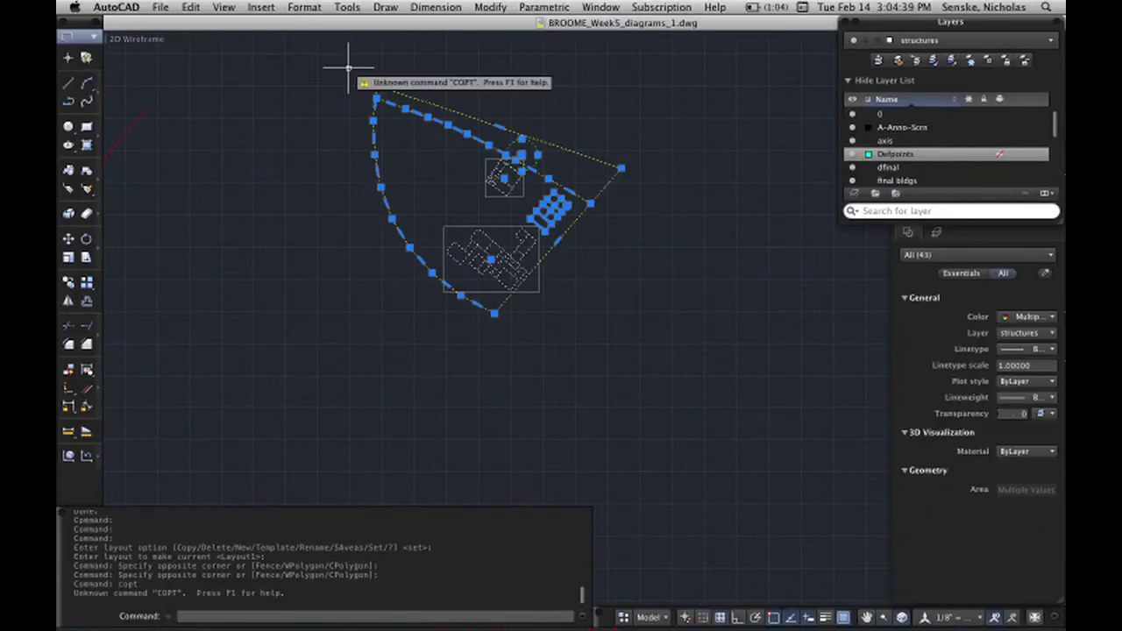
pyautogui.write('copy')
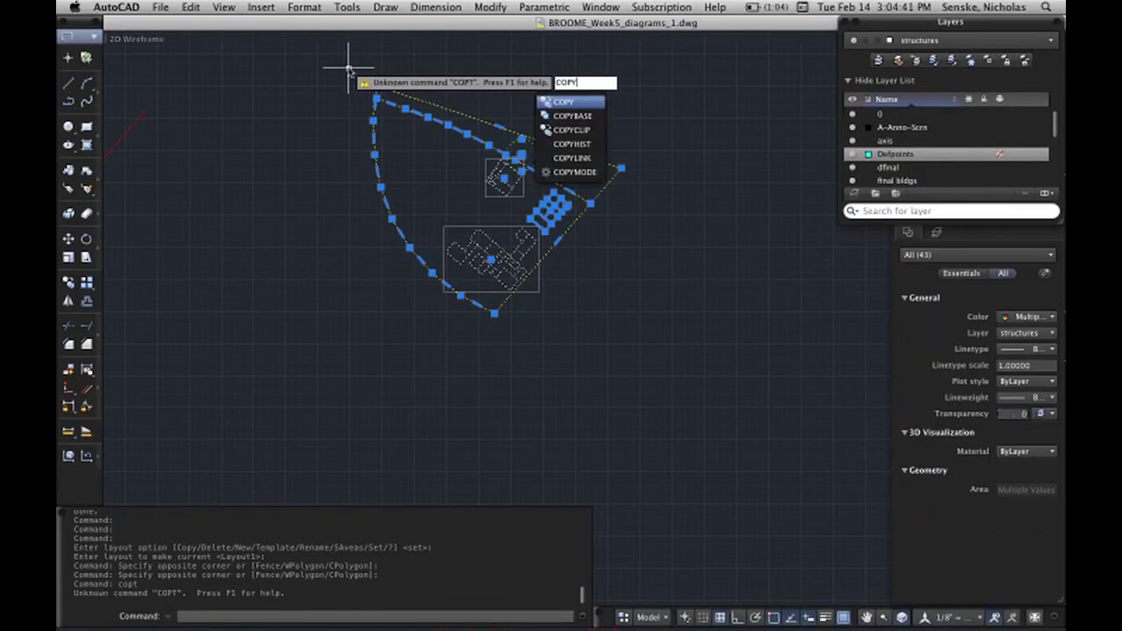
pyautogui.press('Return')
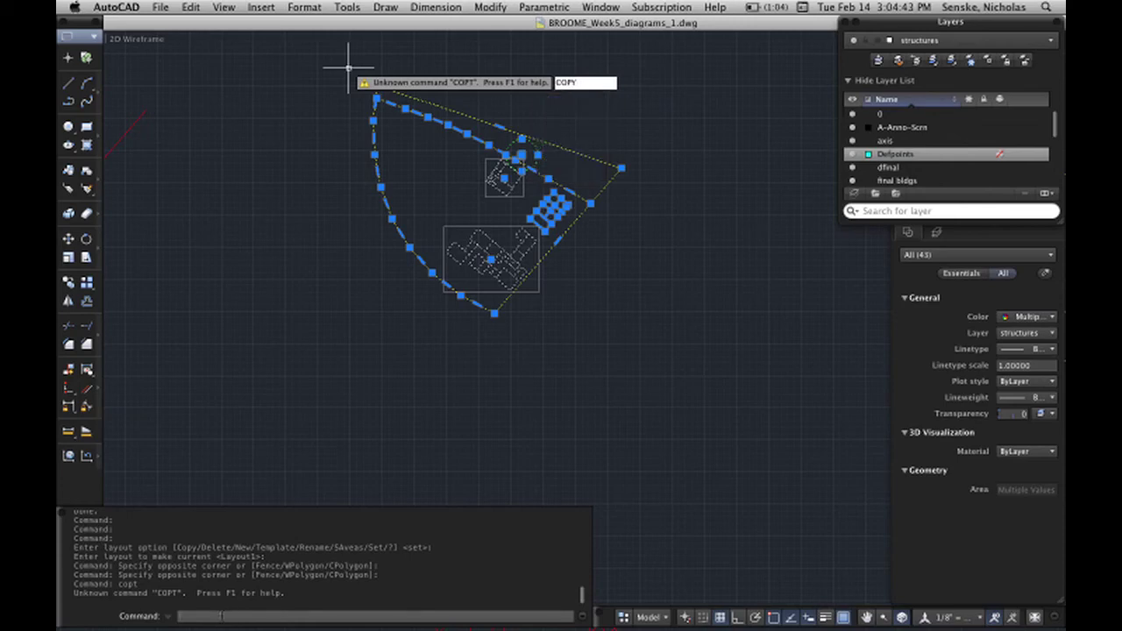
pyautogui.press('Return')
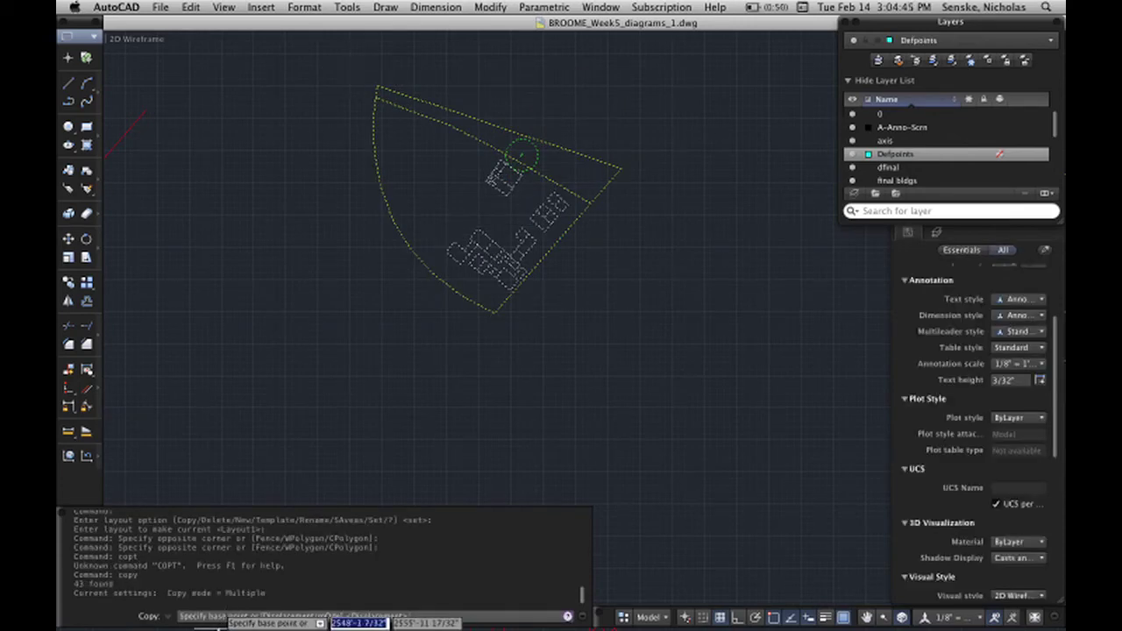
pyautogui.click(365, 336)
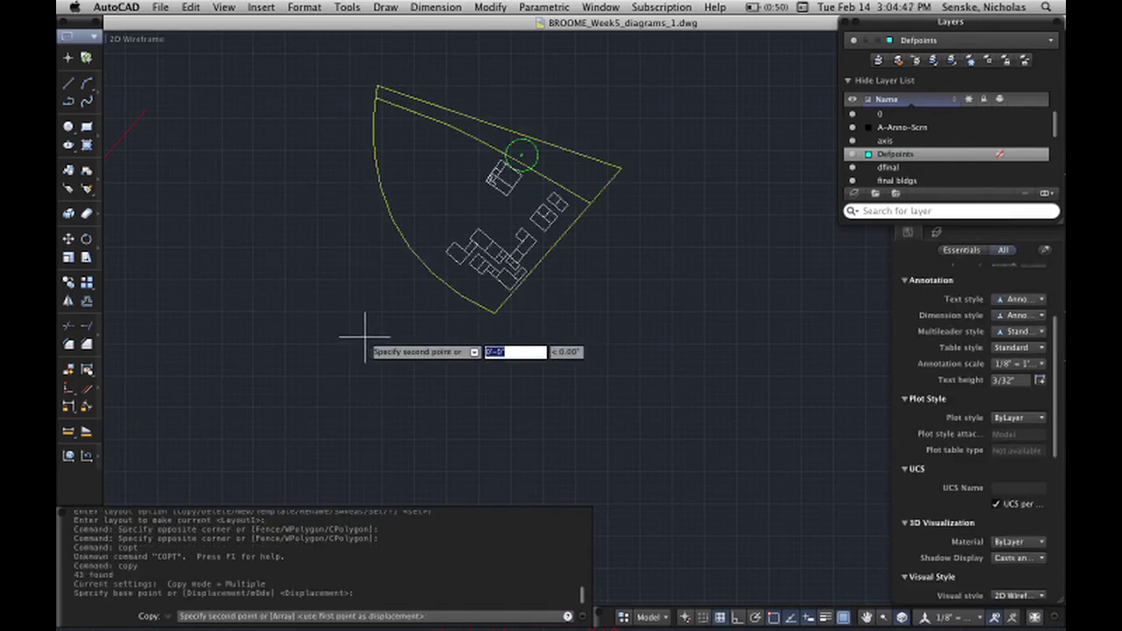
pyautogui.scroll(-5, 365, 336)
pyautogui.moveTo(534, 346); pyautogui.dragTo(277, 354, button='middle')
pyautogui.scroll(2, 429, 342)
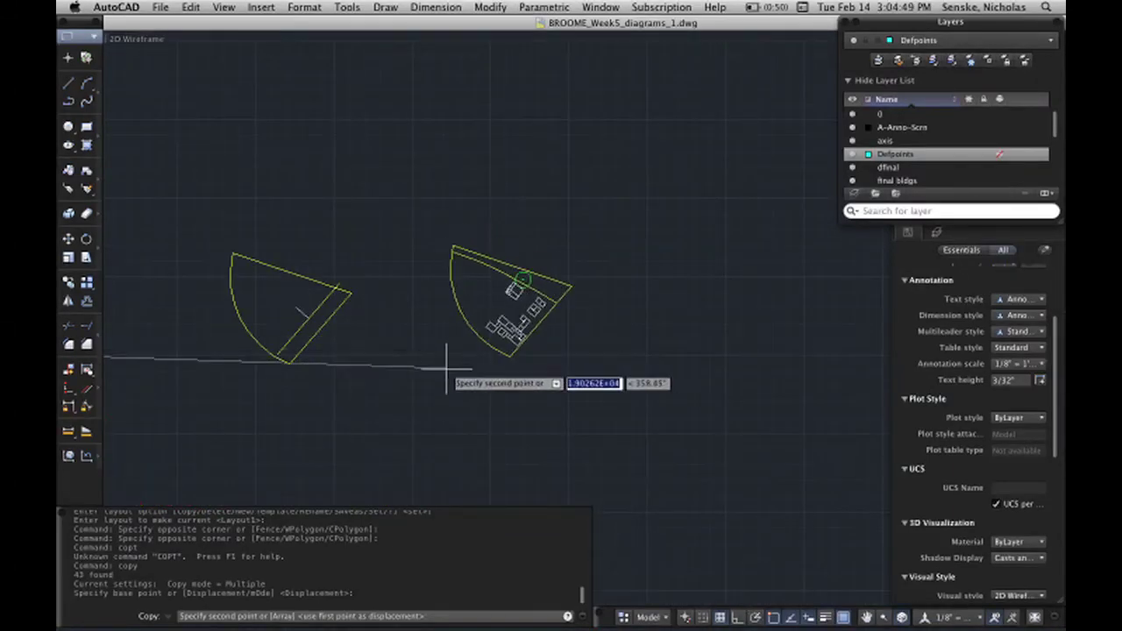
pyautogui.click(450, 354)
pyautogui.scroll(1, 465, 367)
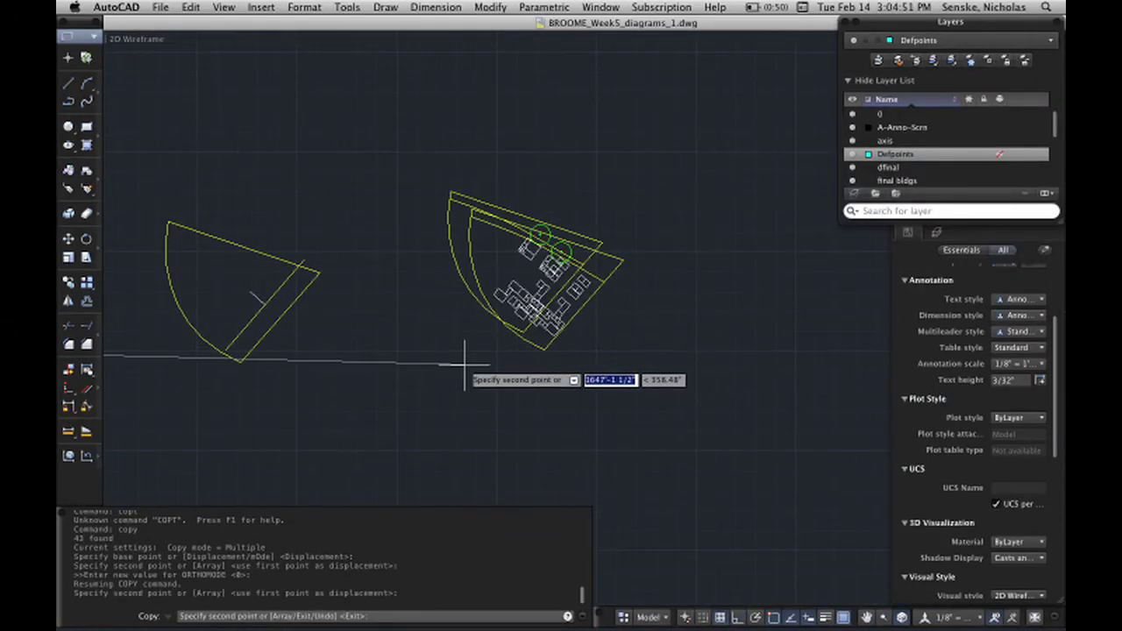
pyautogui.press('Escape')
# Step: Try to copy the new diagram from a base point beside it by entering only a distance of 200' as the second point
pyautogui.scroll(3, 383, 436)
pyautogui.moveTo(668, 396); pyautogui.dragTo(571, 436, button='middle')
pyautogui.click(576, 412)
pyautogui.click(352, 199)
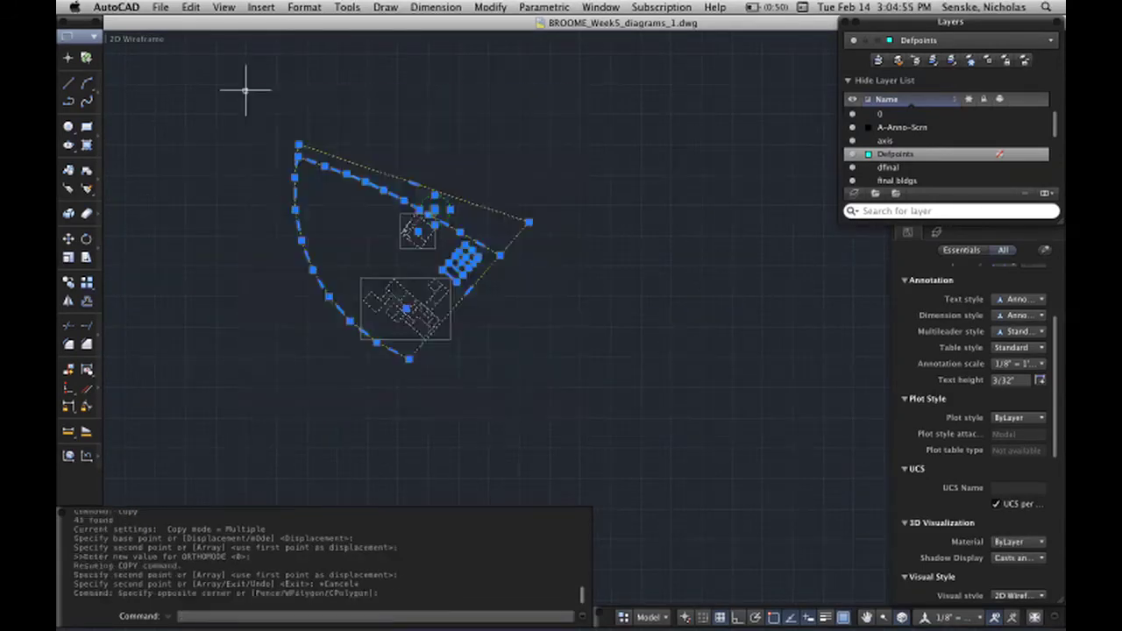
pyautogui.write('COPY')
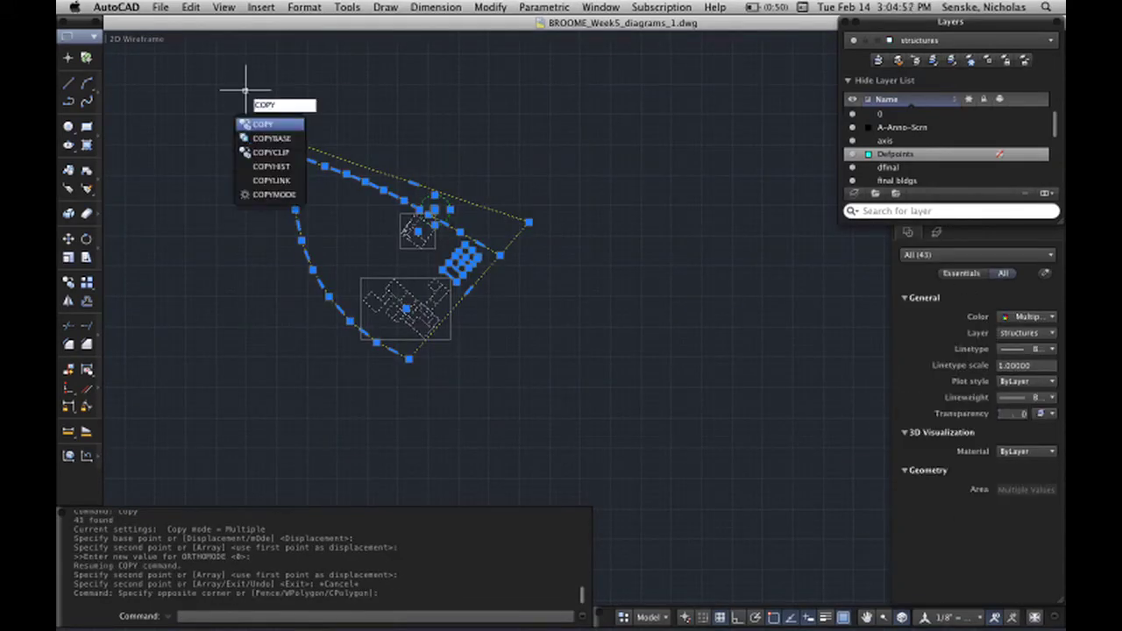
pyautogui.press('Return')
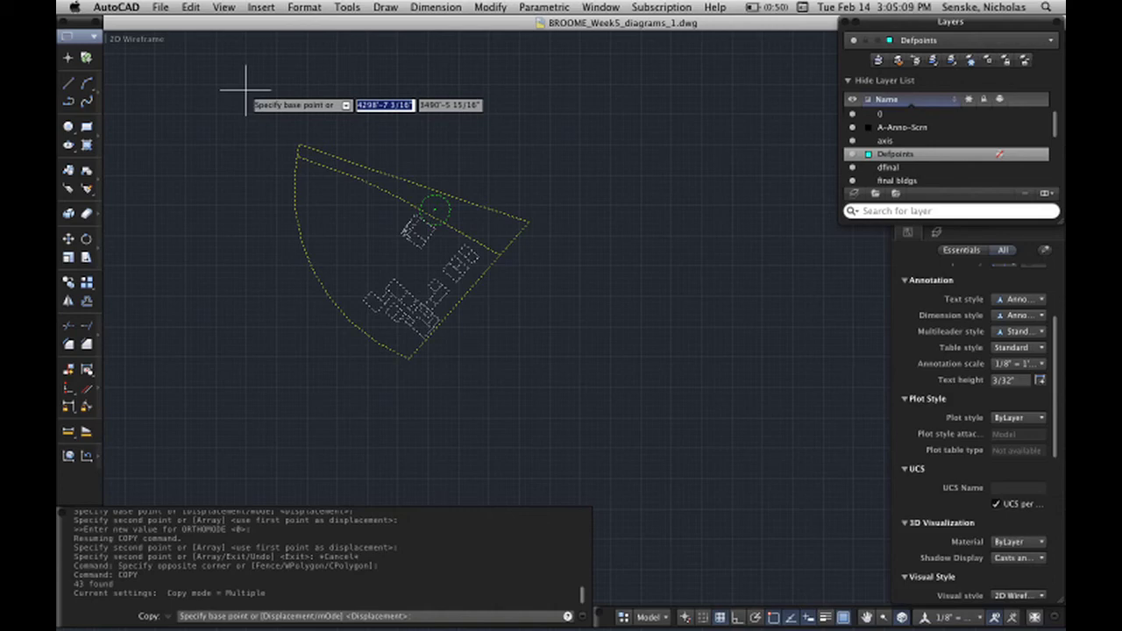
pyautogui.click(294, 359)
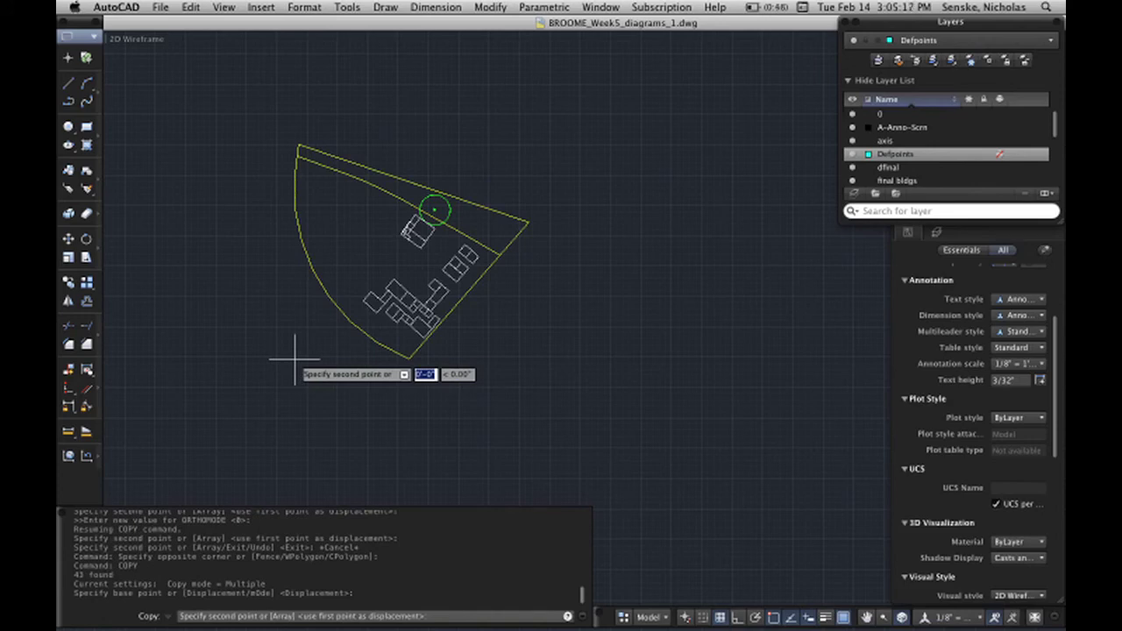
pyautogui.write("200'")
pyautogui.press('Return')
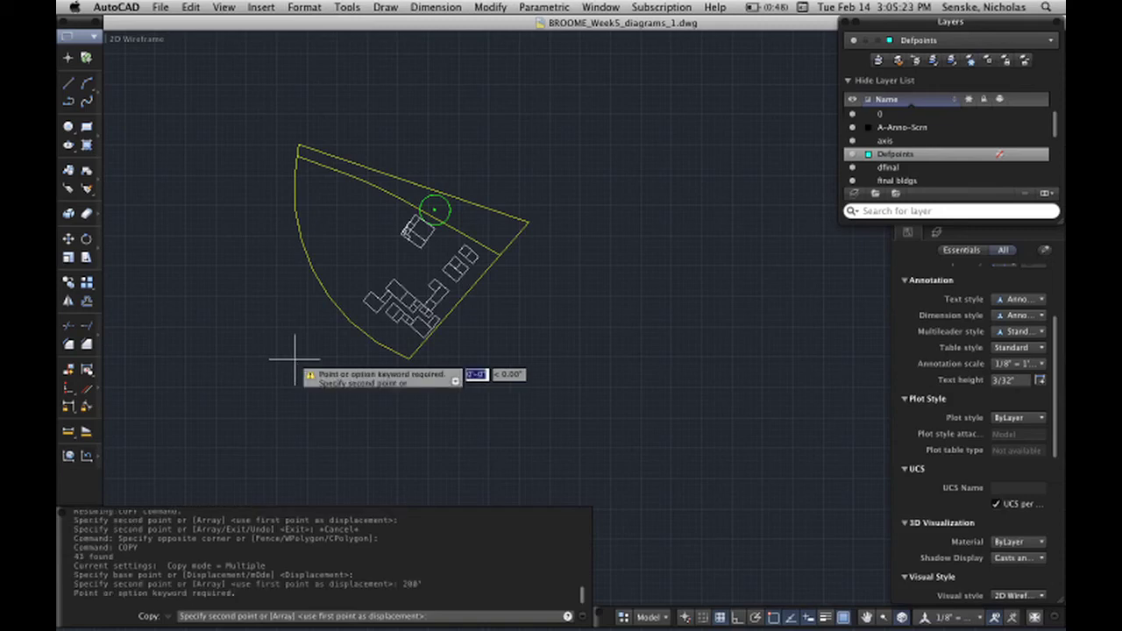
pyautogui.write('200')
pyautogui.press('Return')
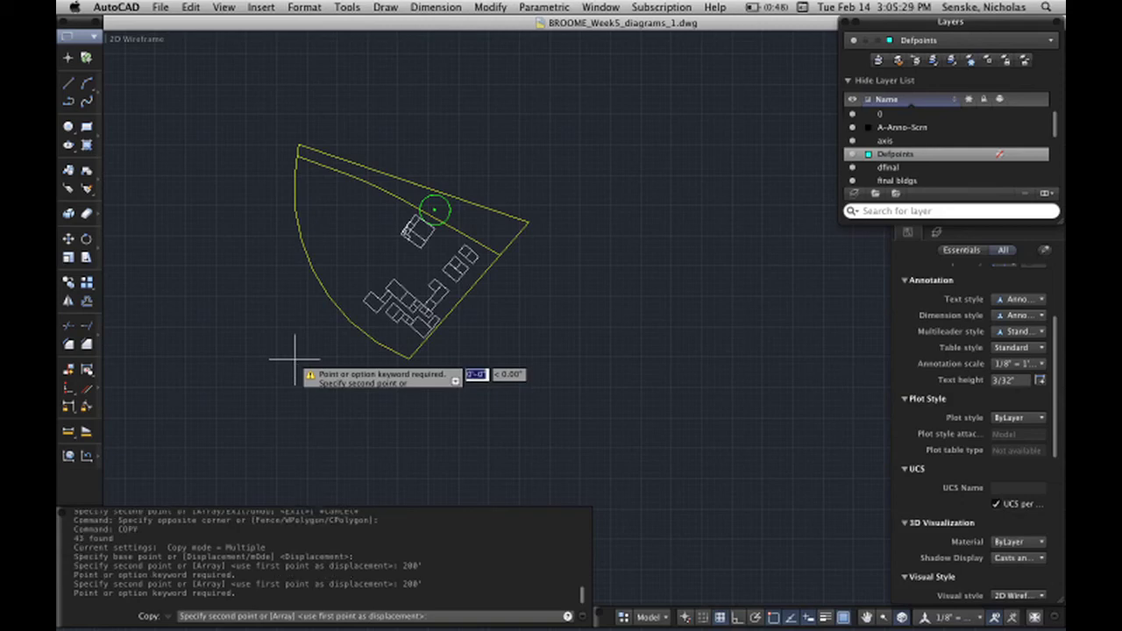
pyautogui.write('200')
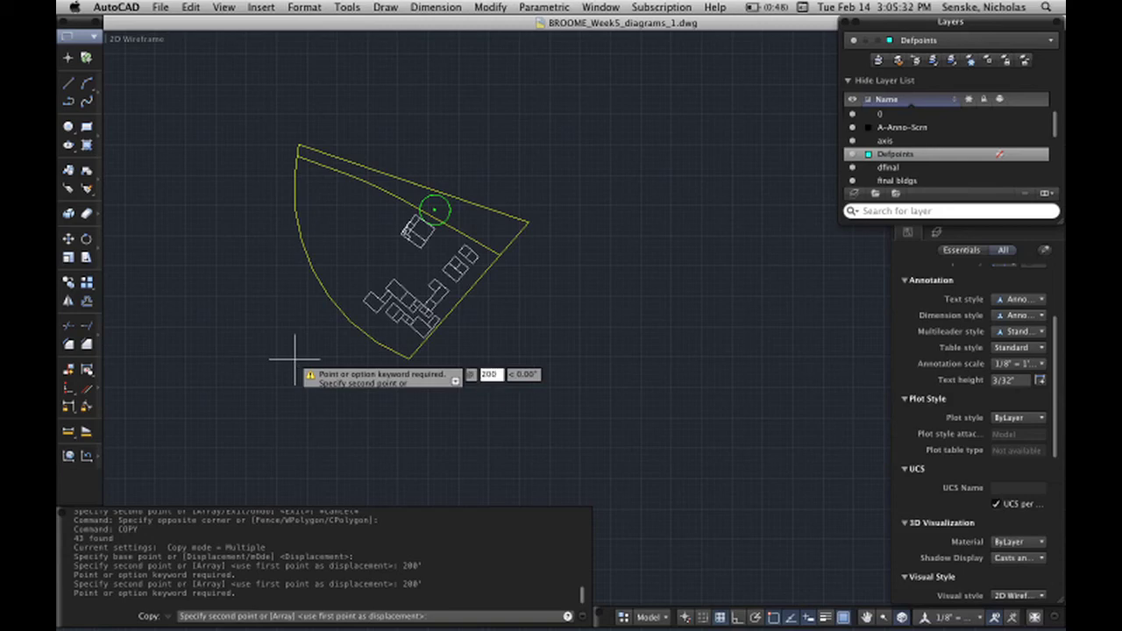
pyautogui.press('Return')
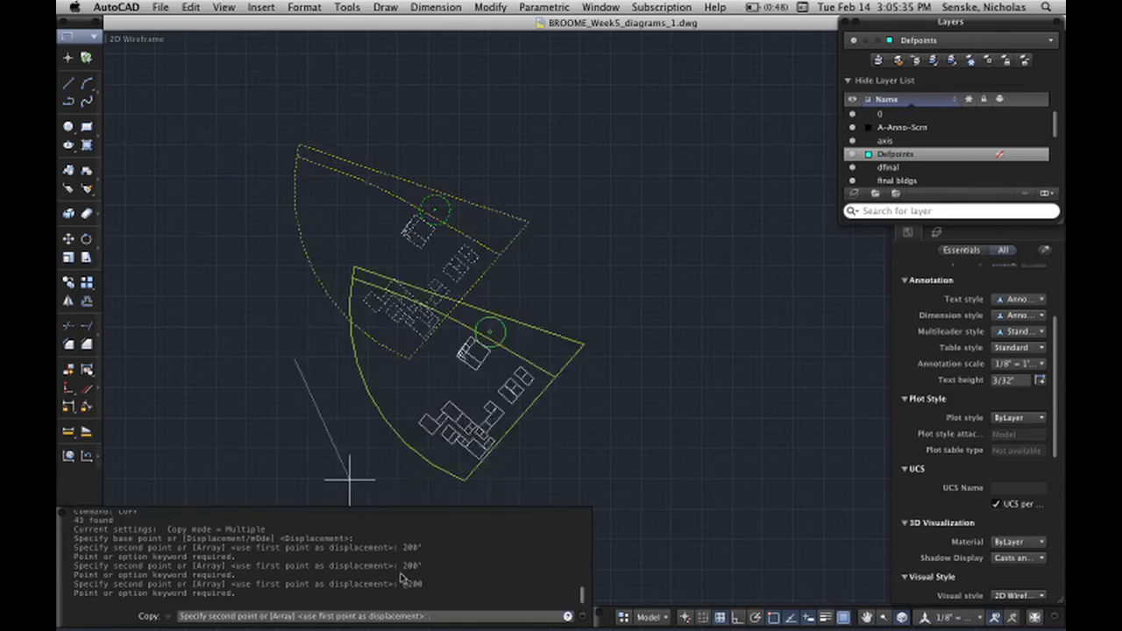
pyautogui.write("@200',0")
pyautogui.press('Return')
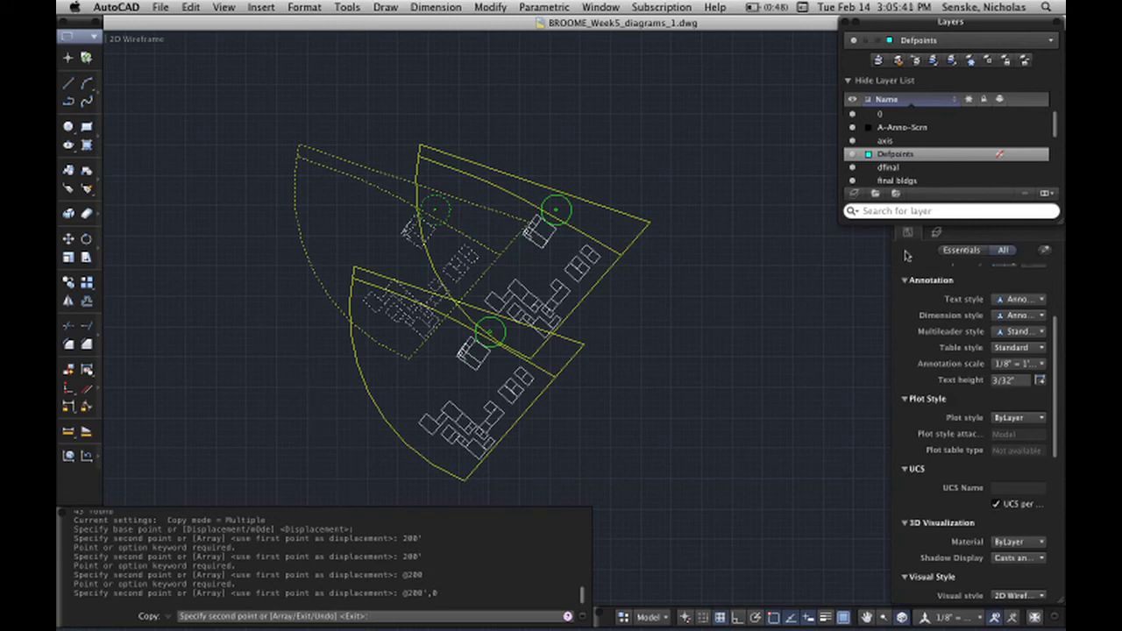
pyautogui.press('Return')
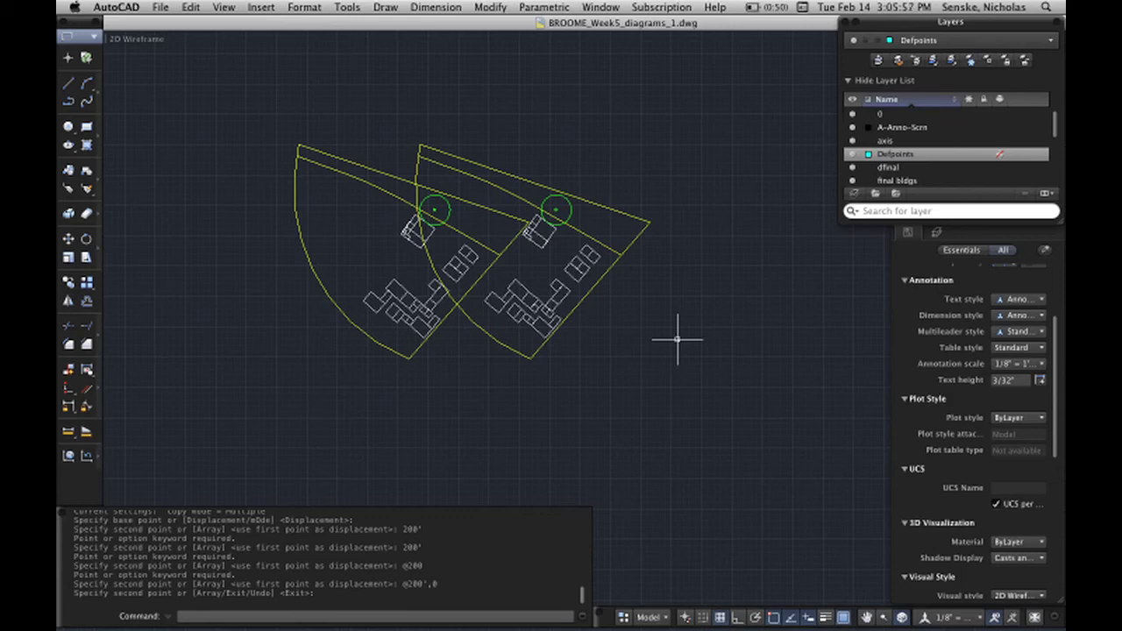
pyautogui.press('super+z')
pyautogui.click(595, 395)
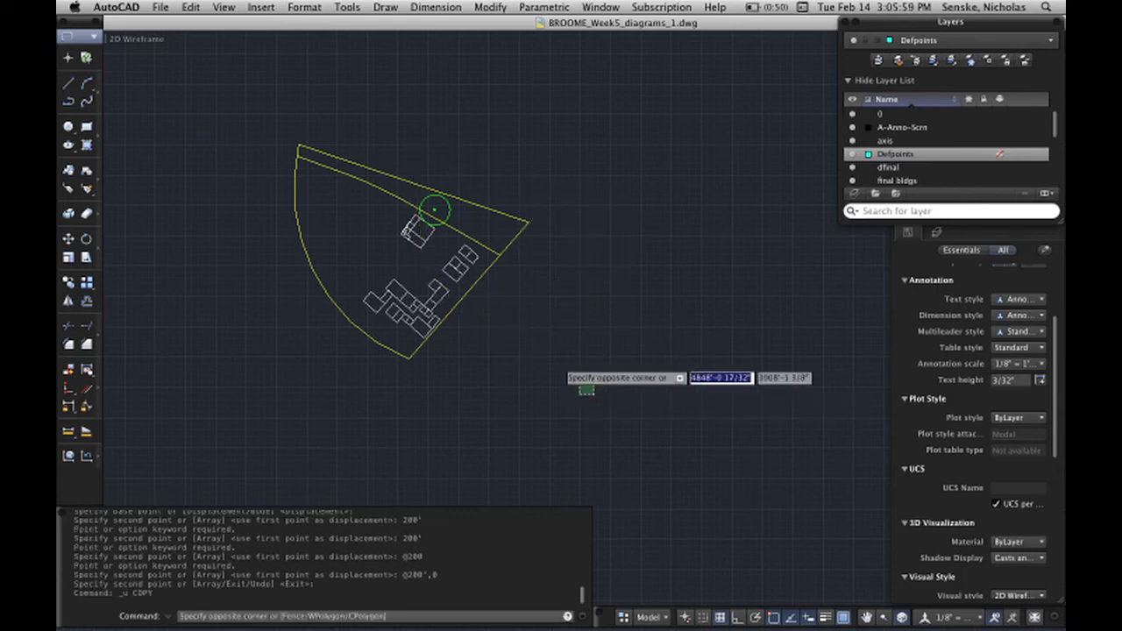
pyautogui.click(250, 106)
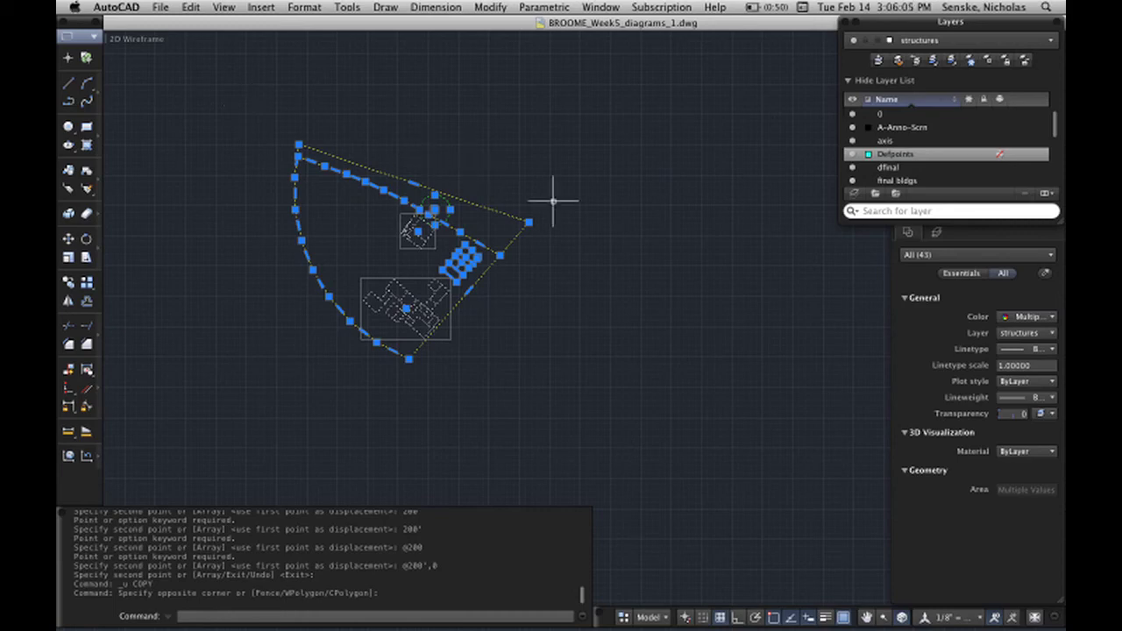
pyautogui.write('COPY')
pyautogui.press('Return')
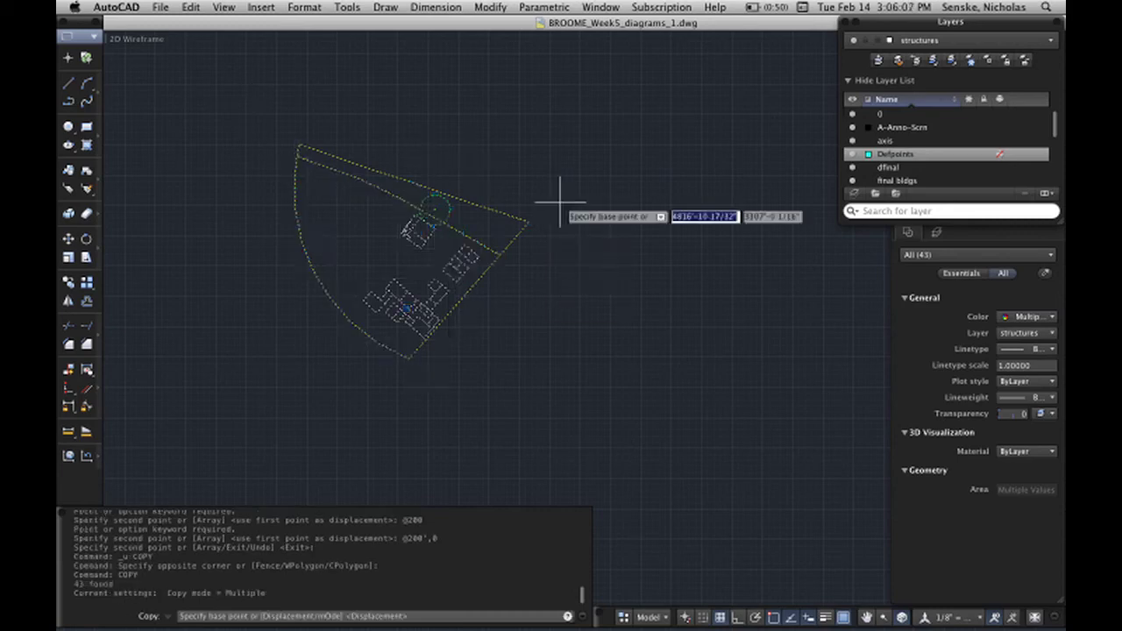
pyautogui.click(283, 355)
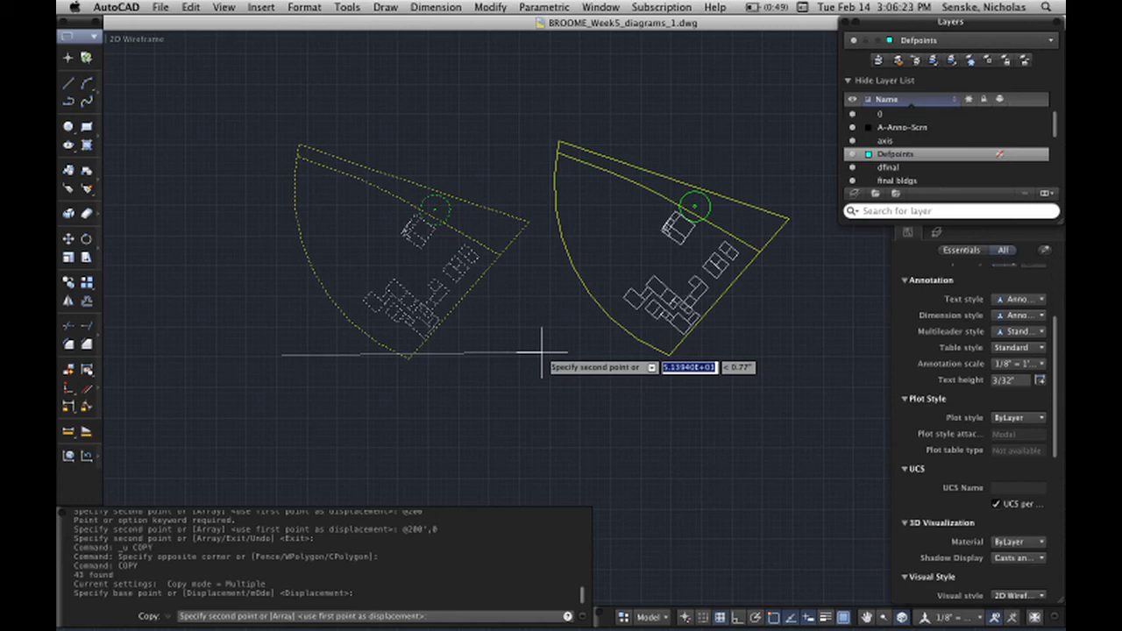
pyautogui.write('@')
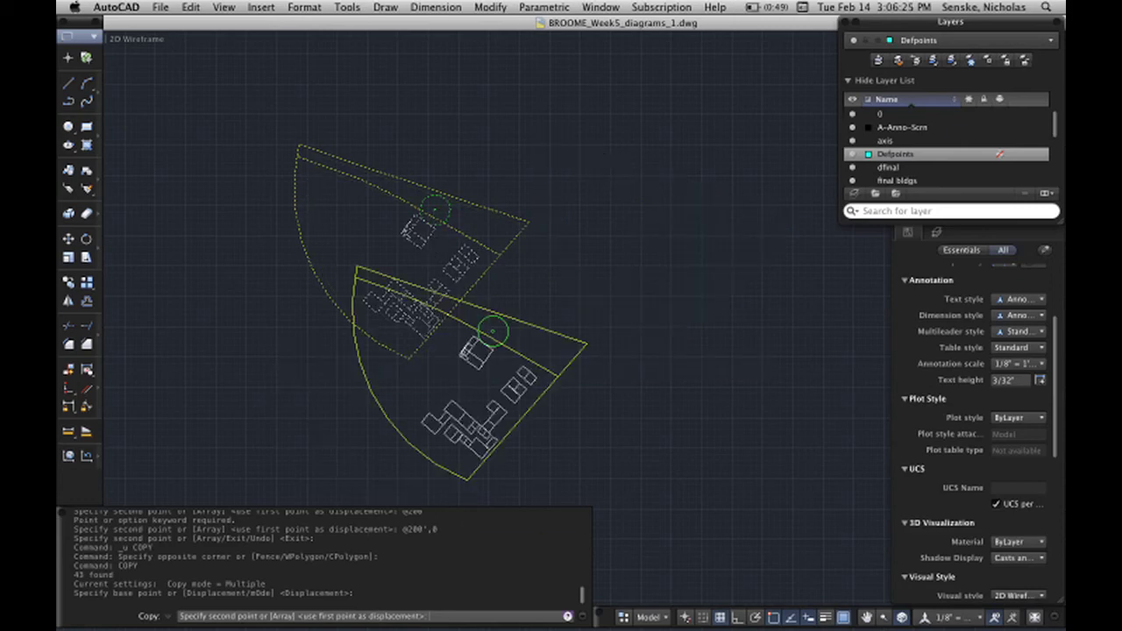
pyautogui.write('@')
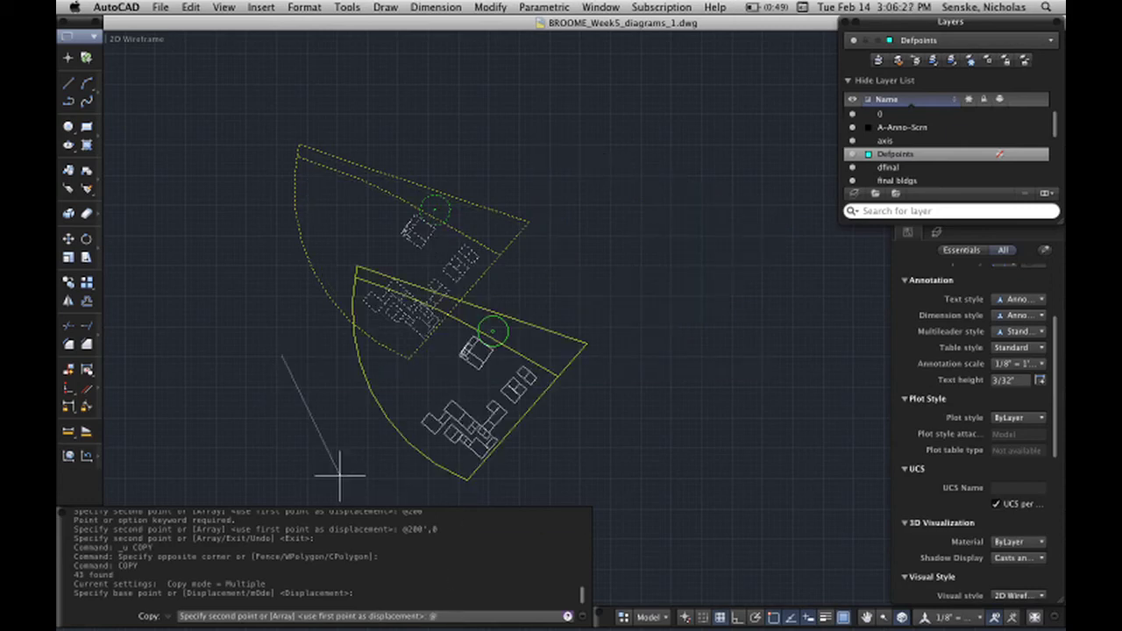
pyautogui.write("700',0")
pyautogui.press('Return')
pyautogui.press('Return')
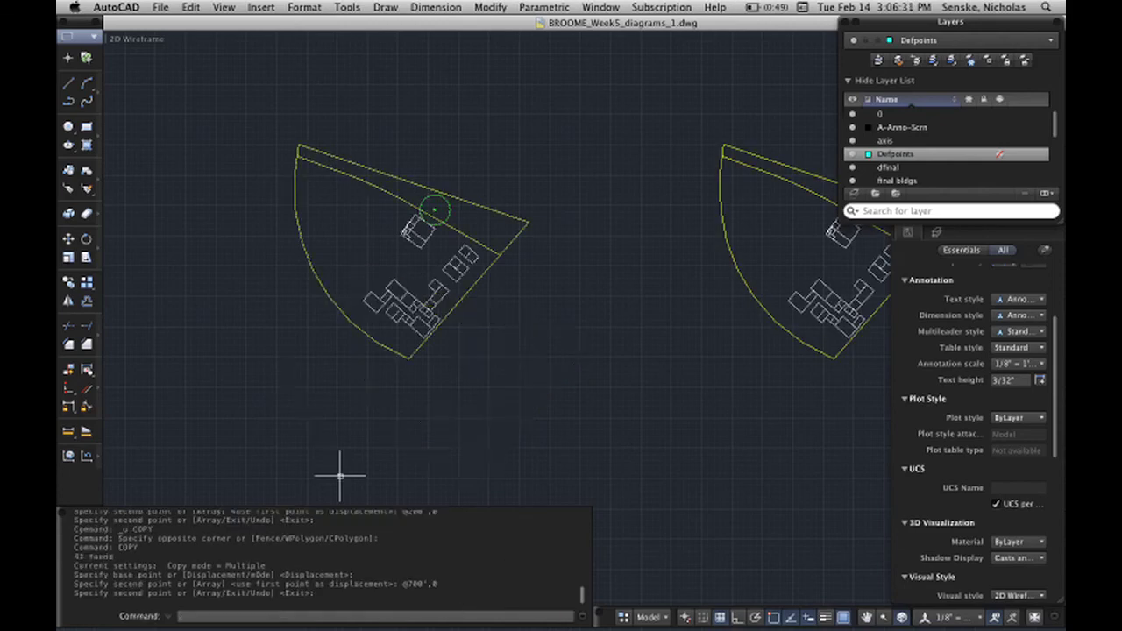
pyautogui.moveTo(783, 425); pyautogui.dragTo(541, 425, button='middle')
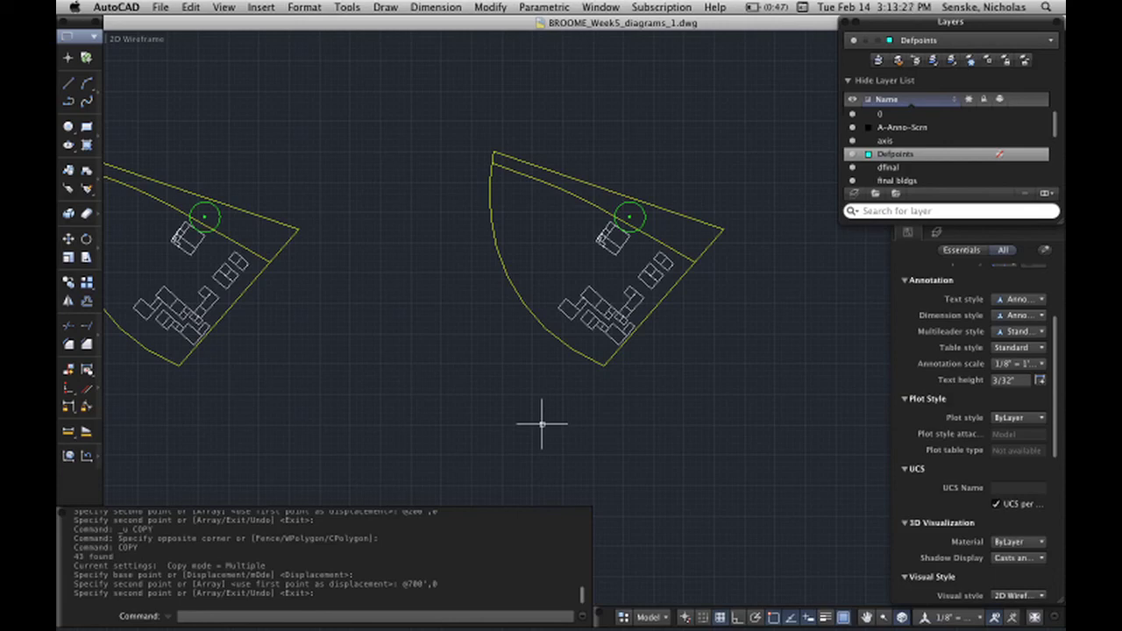
pyautogui.moveTo(710, 596)
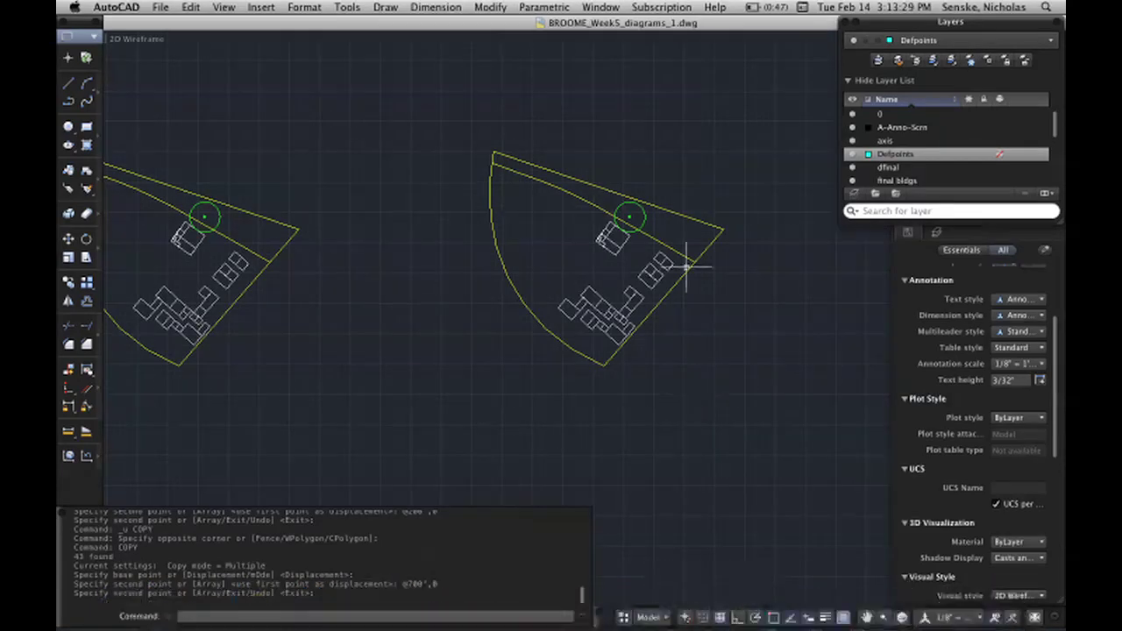
pyautogui.click(664, 598)
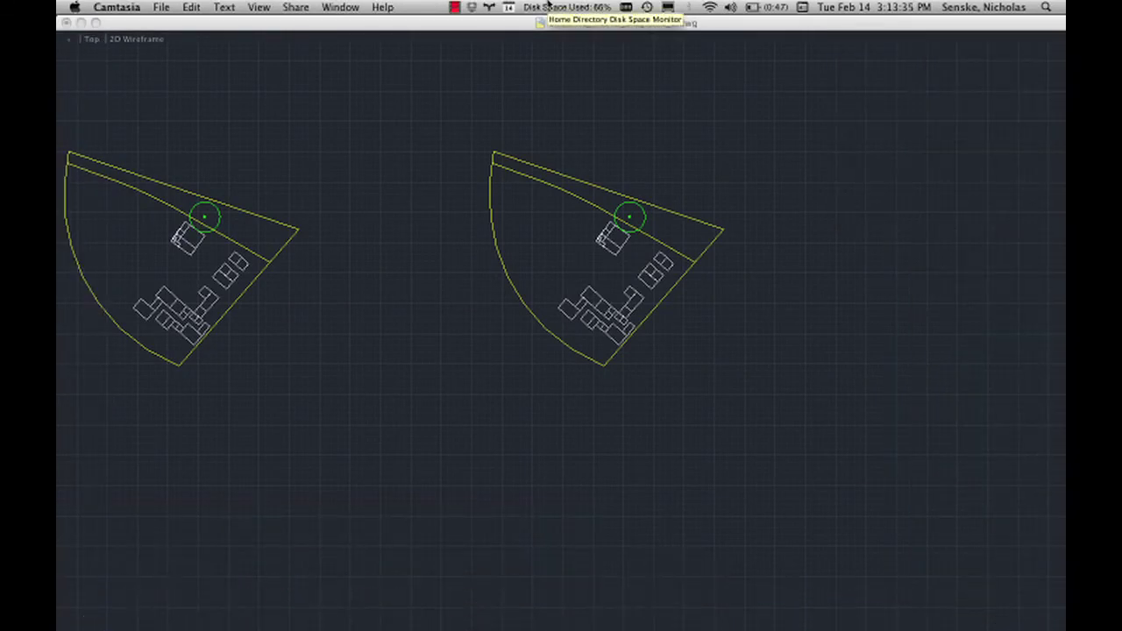
pyautogui.click(454, 7)
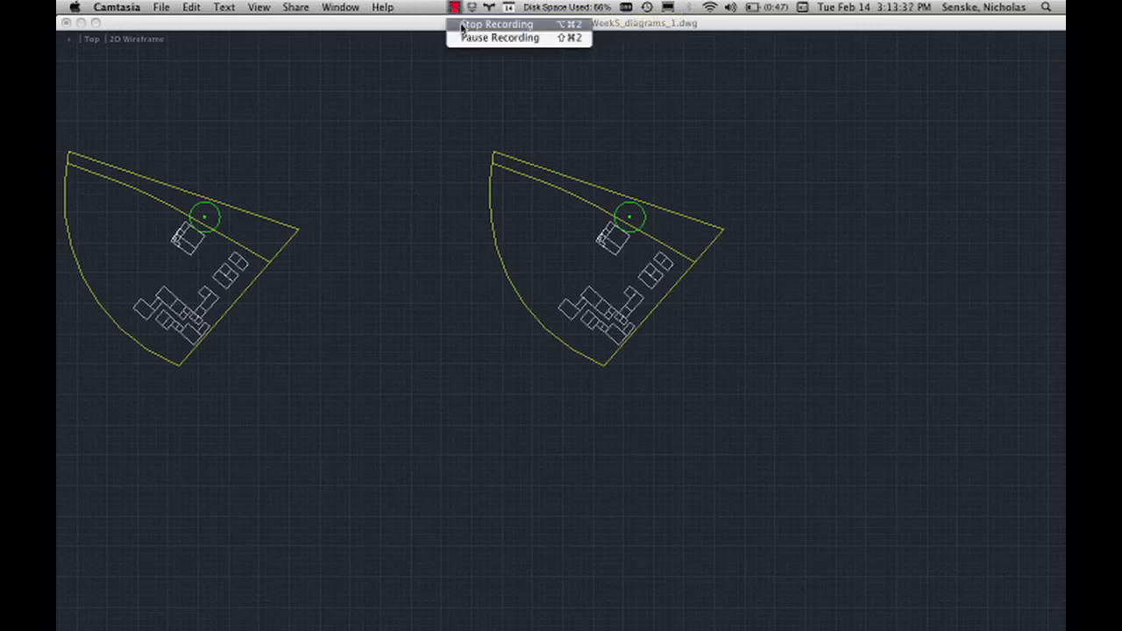